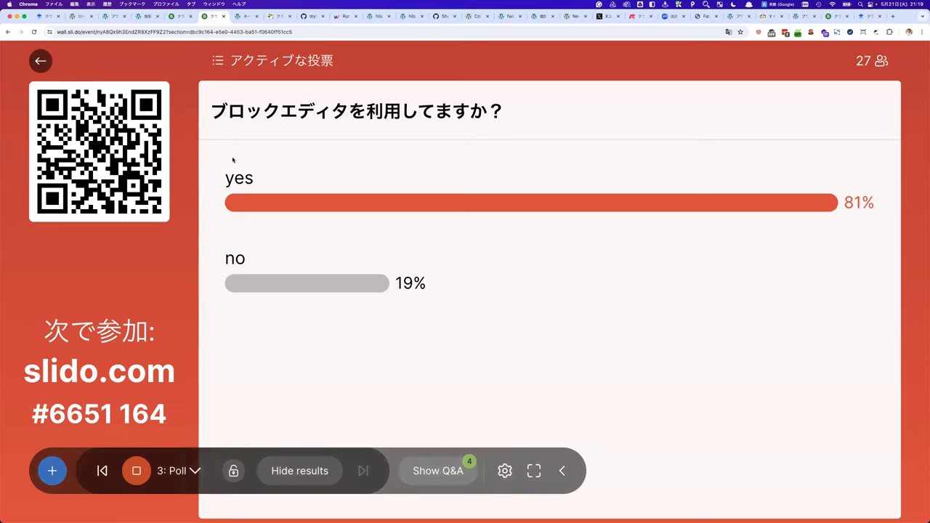
Open the linked 今こそ知りたいブロックエディターの使い方入門 notes and move the tt4 plugins page into the second browser window.
{"action": "left_click", "coordinate": [48, 17]}
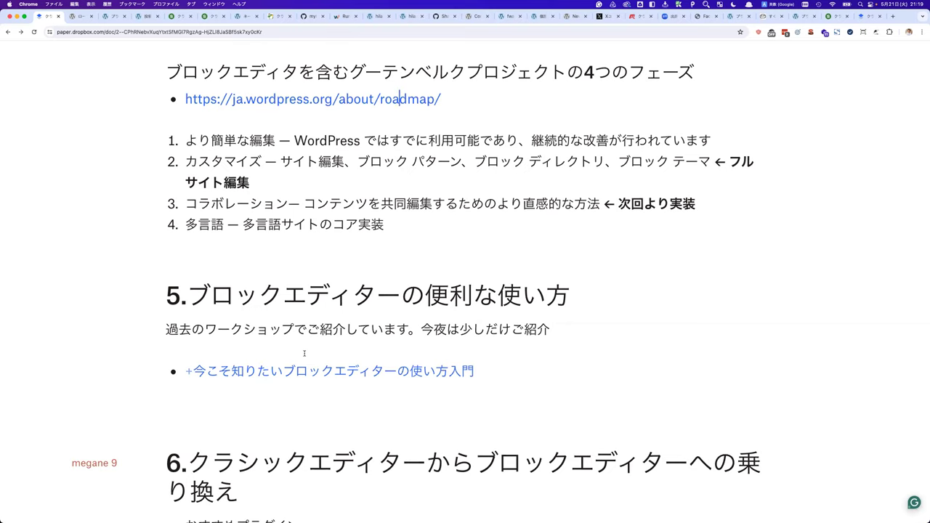
{"action": "left_click", "coordinate": [286, 372]}
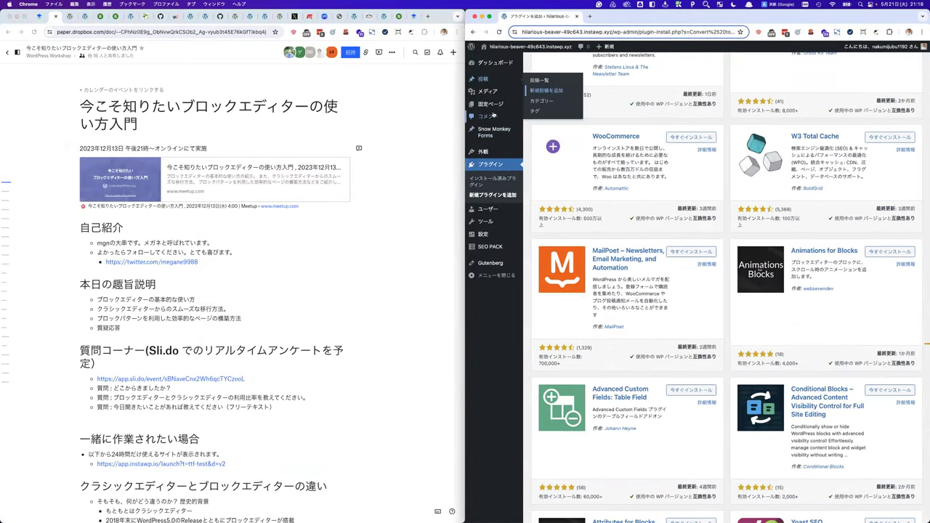
{"action": "left_click", "coordinate": [371, 16]}
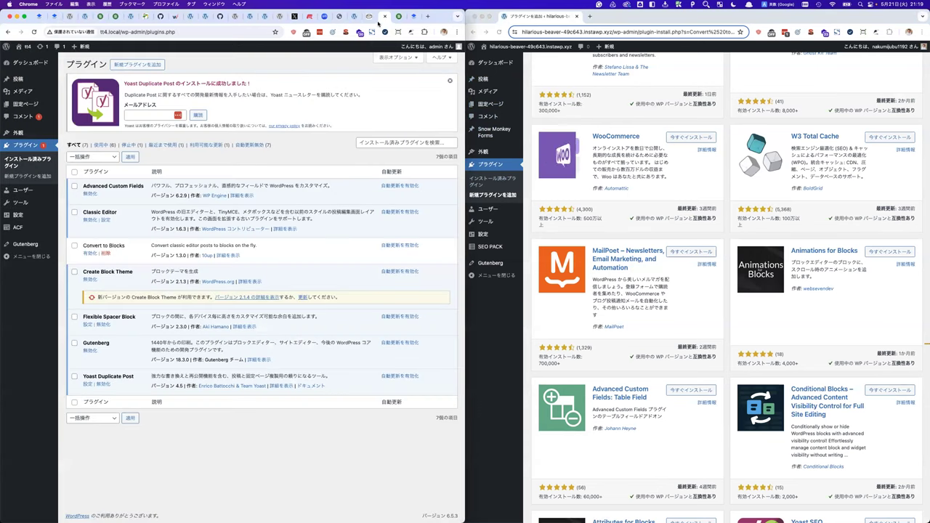
{"action": "left_click_drag", "start_coordinate": [376, 16], "coordinate": [522, 16]}
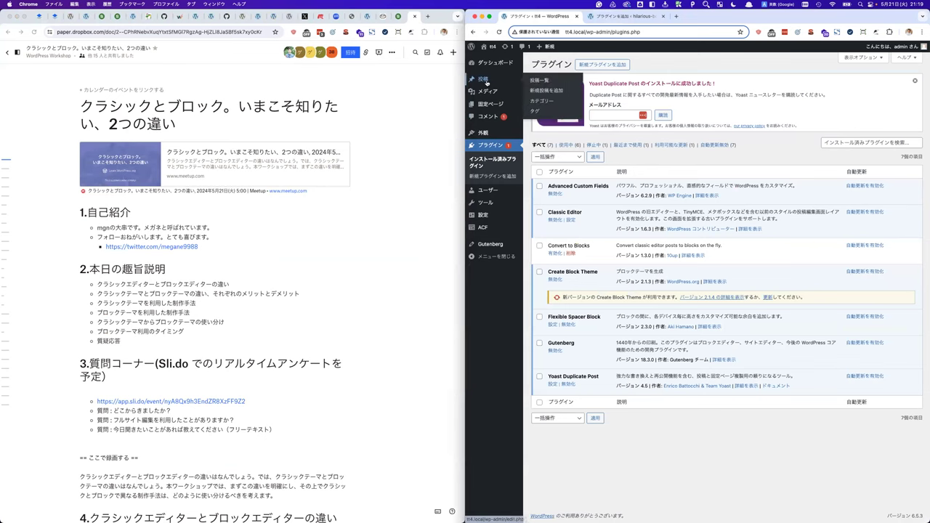
Create a new post on the tt4 site and switch it from the classic editor to the block editor.
{"action": "left_click", "coordinate": [535, 87]}
{"action": "left_click", "coordinate": [570, 64]}
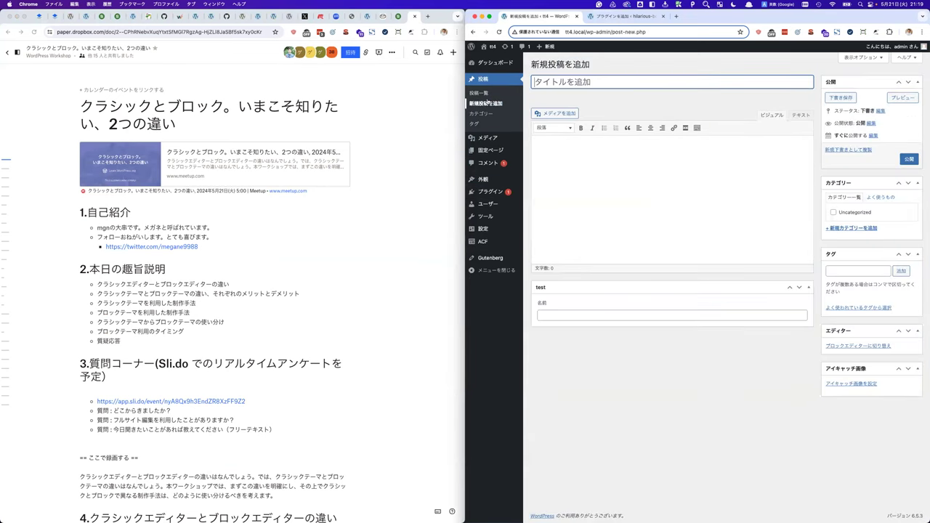
{"action": "left_click", "coordinate": [852, 346]}
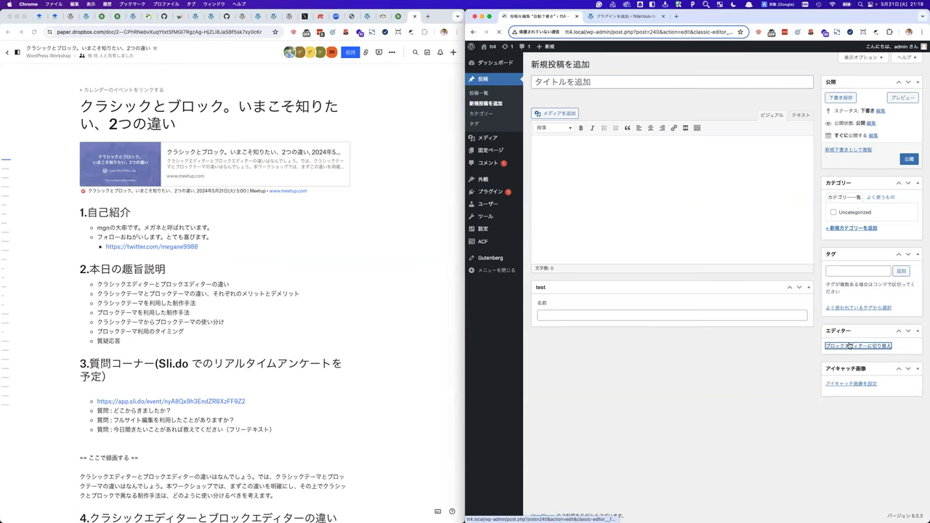
Title the post ここにタイトルを入れます。 and go to its first empty paragraph.
{"action": "key", "text": "super+a"}
{"action": "key", "text": "BackSpace"}
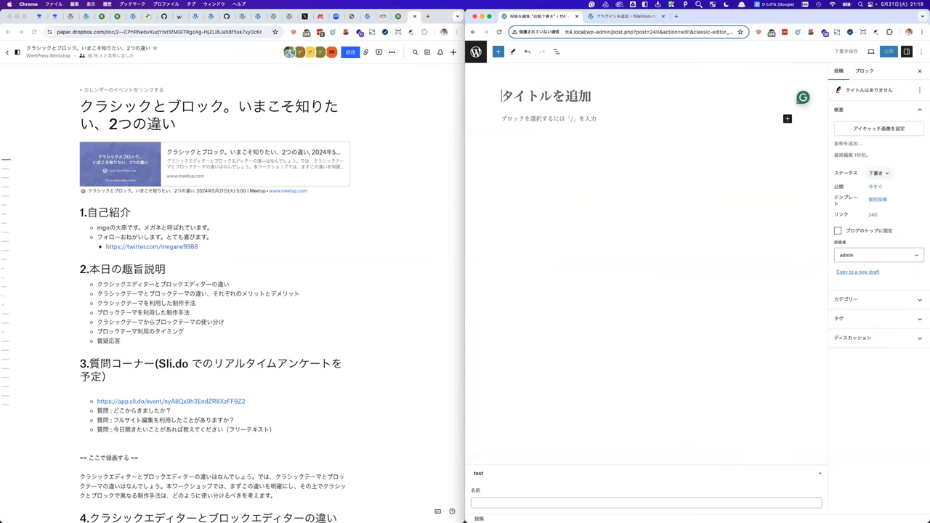
{"action": "type", "text": "kokonitaot"}
{"action": "key", "text": "BackSpace"}
{"action": "key", "text": "BackSpace"}
{"action": "type", "text": "itoruwoirer"}
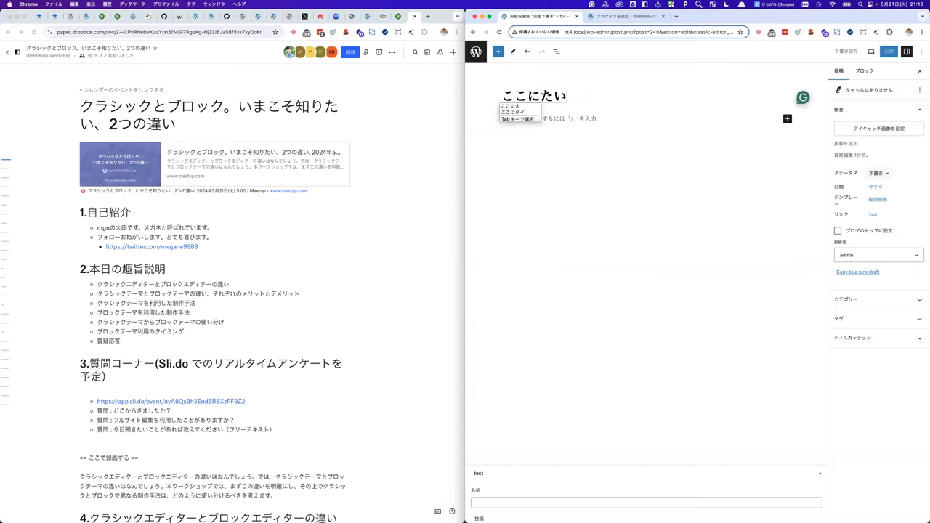
{"action": "key", "text": "BackSpace"}
{"action": "type", "text": "masu"}
{"action": "key", "text": "space"}
{"action": "type", "text": "."}
{"action": "key", "text": "Return"}
{"action": "left_click", "coordinate": [509, 119]}
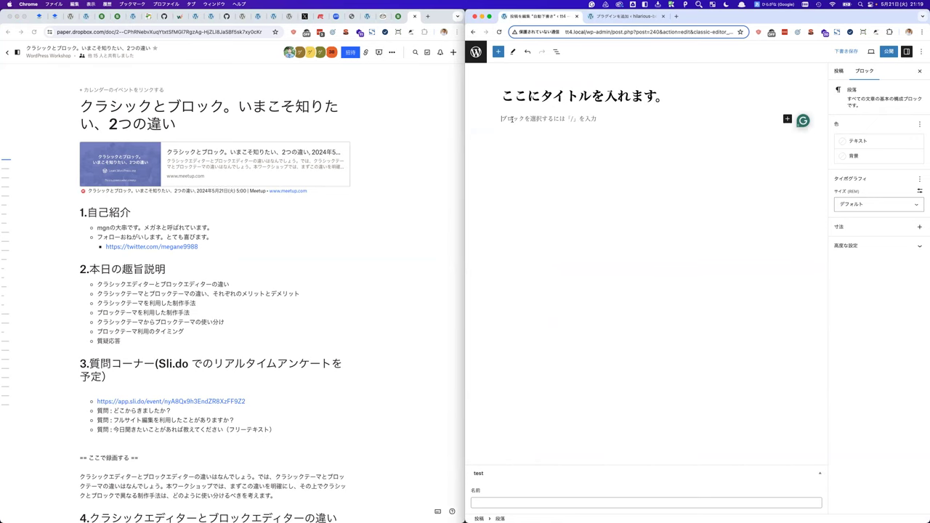
Look through the workshop outline and open the linked block editor guide at its うまい使い方 section.
{"action": "scroll", "coordinate": [233, 252], "scroll_direction": "down", "scroll_amount": 20}
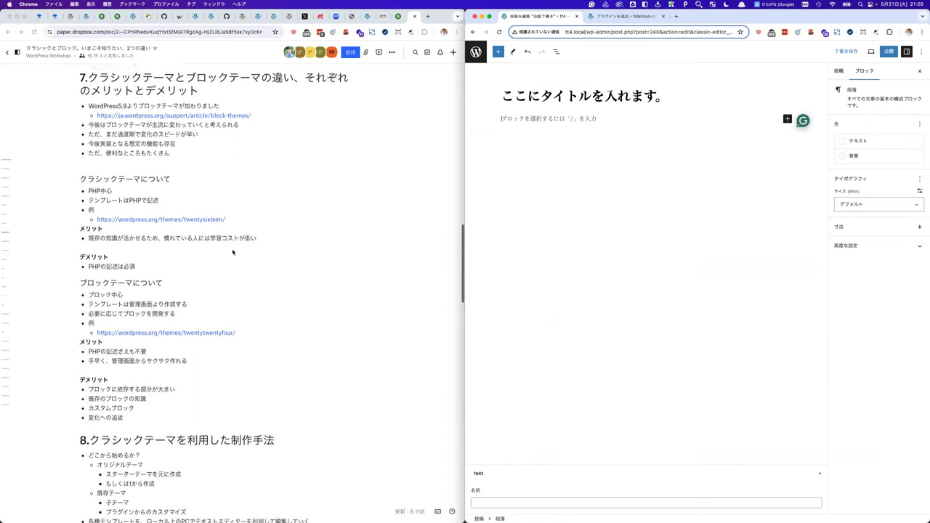
{"action": "scroll", "coordinate": [233, 252], "scroll_direction": "down", "scroll_amount": 15}
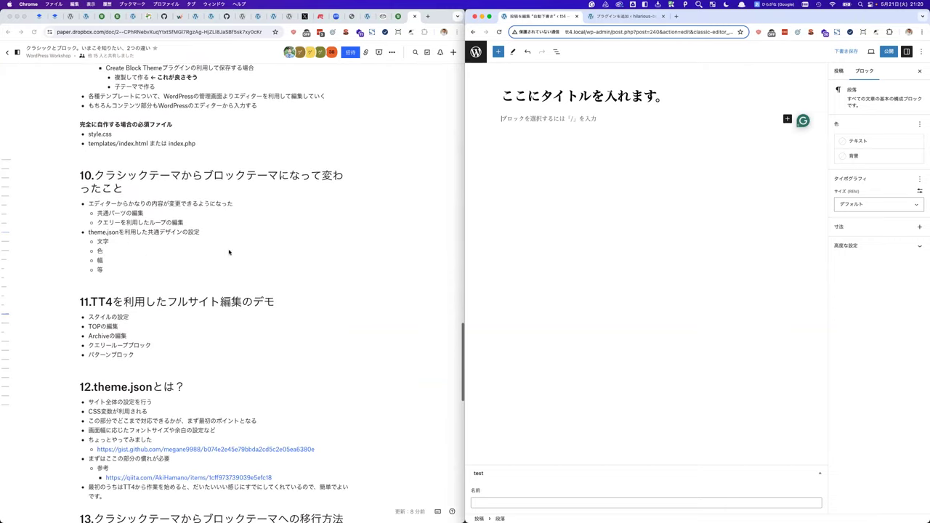
{"action": "scroll", "coordinate": [151, 296], "scroll_direction": "up", "scroll_amount": 10}
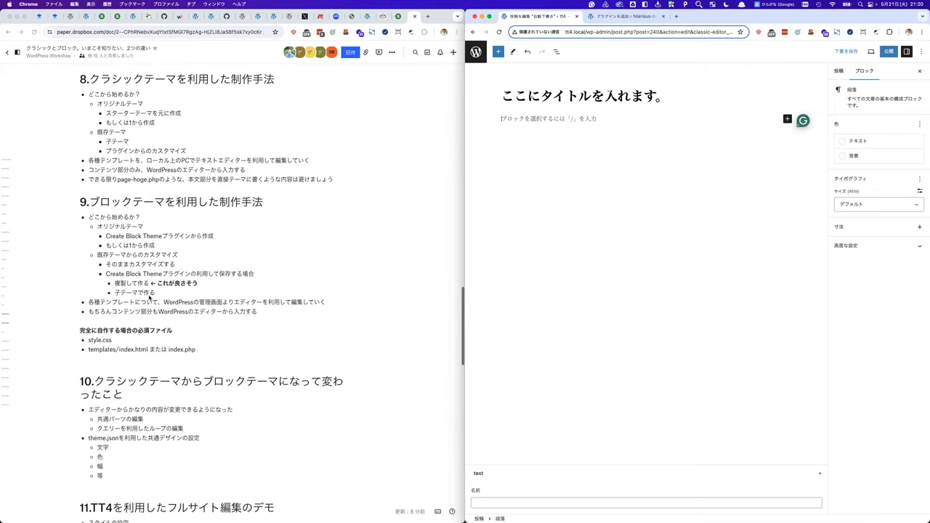
{"action": "scroll", "coordinate": [149, 296], "scroll_direction": "down", "scroll_amount": 5}
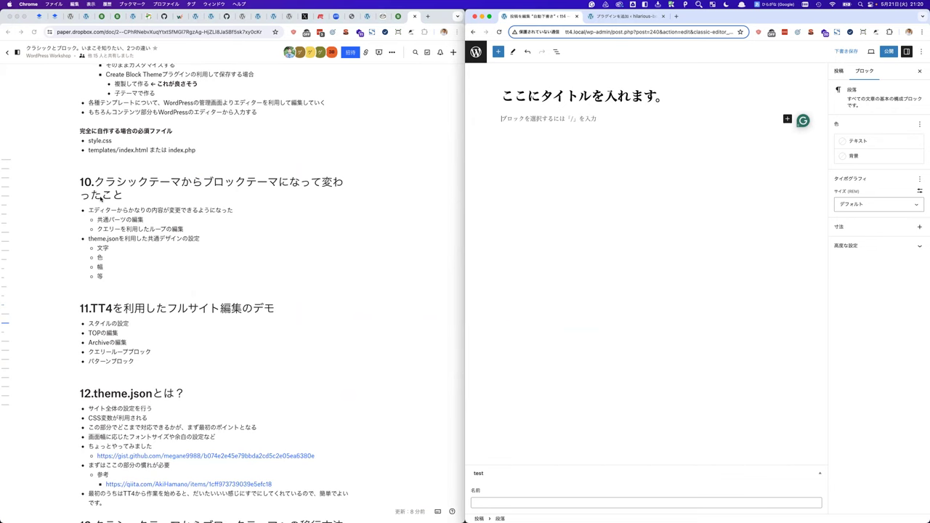
{"action": "scroll", "coordinate": [100, 195], "scroll_direction": "up", "scroll_amount": 10}
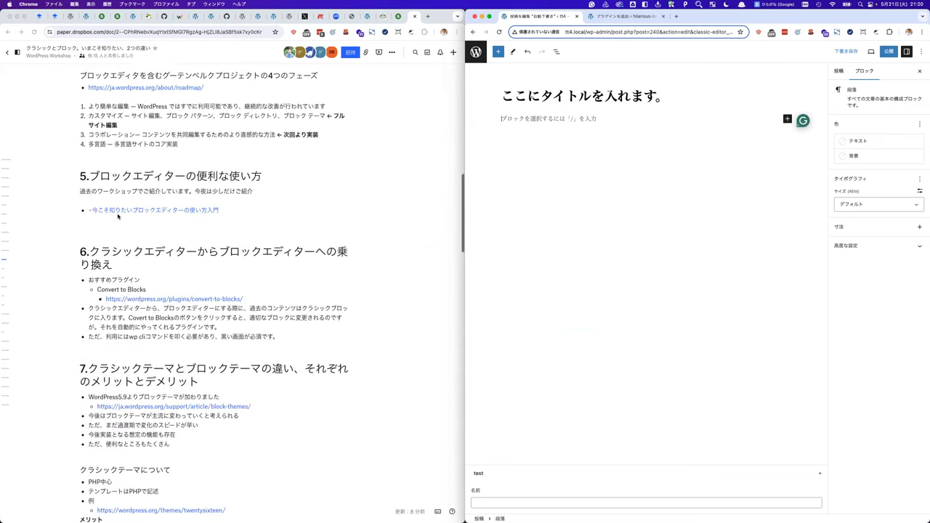
{"action": "scroll", "coordinate": [118, 215], "scroll_direction": "up", "scroll_amount": 1}
{"action": "left_click", "coordinate": [154, 220]}
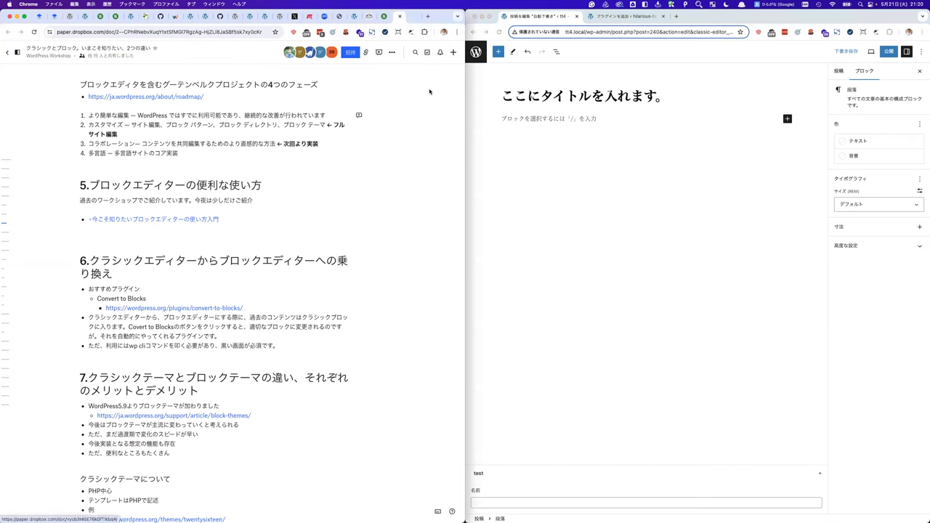
{"action": "left_click", "coordinate": [413, 16]}
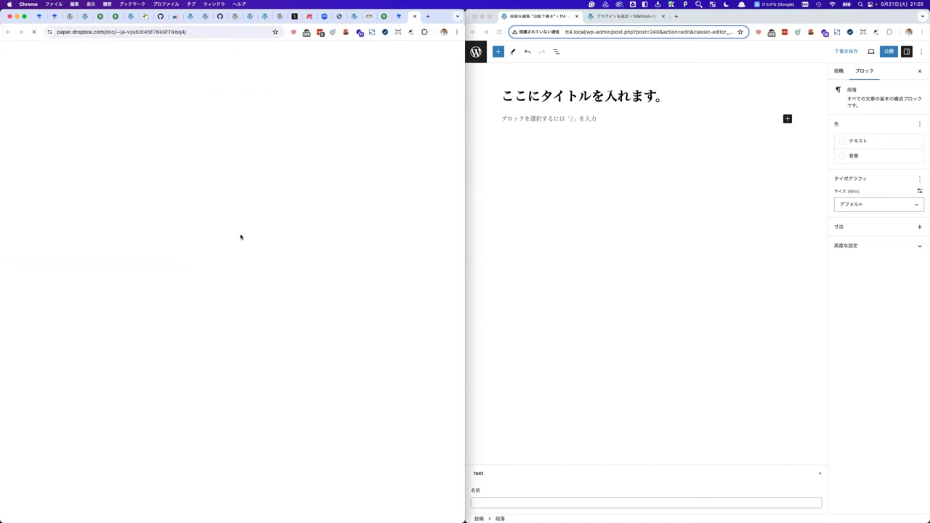
{"action": "scroll", "coordinate": [240, 235], "scroll_direction": "down", "scroll_amount": 20}
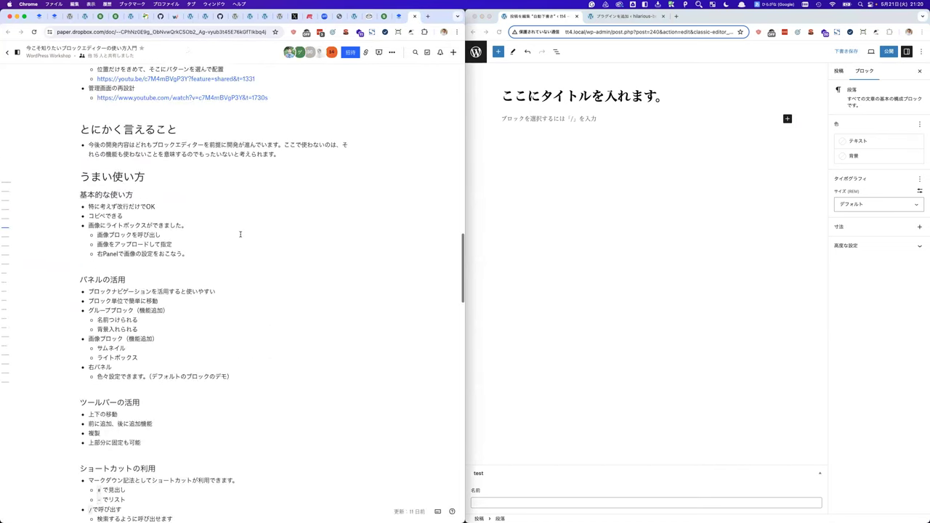
{"action": "left_click", "coordinate": [548, 173]}
{"action": "type", "text": "/"}
{"action": "key", "text": "BackSpace"}
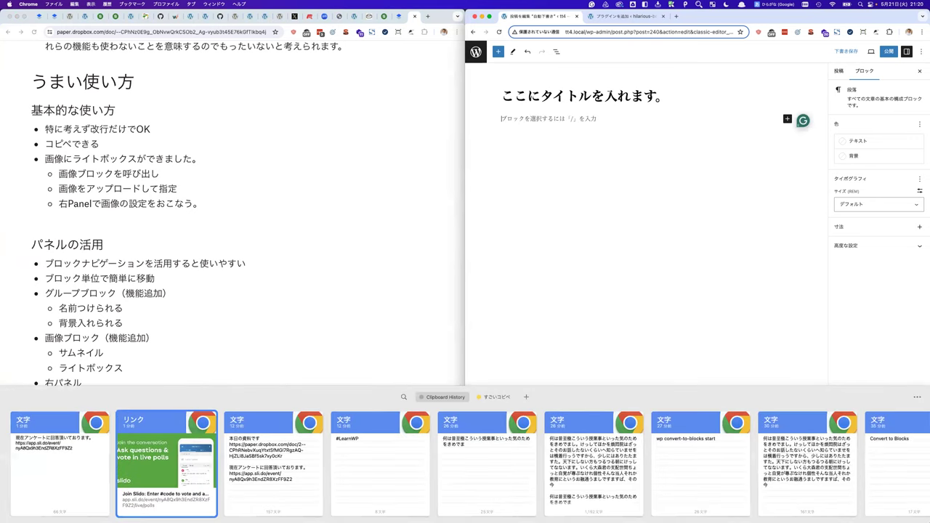
{"action": "type", "text": "現在アンケートに回答頂いております。 https://app.sli.do/event/nyA8Qx9h3EndZR8XzFF9Z2"}
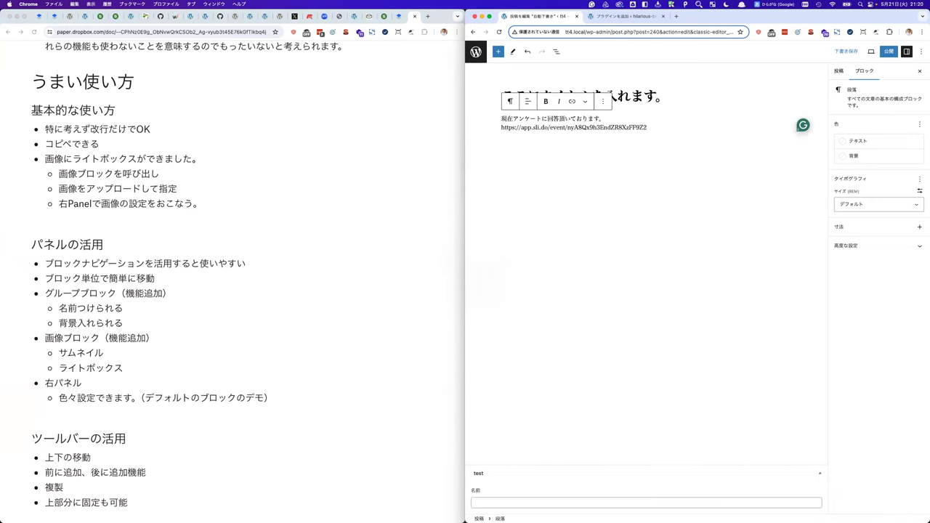
{"action": "key", "text": "Return"}
{"action": "type", "text": "現在アンケートに回答頂いております。 https://app.sli.do/event/nyA8Qx9h3EndZR8XzFF9Z2"}
{"action": "key", "text": "Return"}
{"action": "type", "text": "現在アンケートに回答頂いております。 https://app.sli.do/event/nyA8Qx9h3EndZR8XzFF9Z2"}
{"action": "key", "text": "Return"}
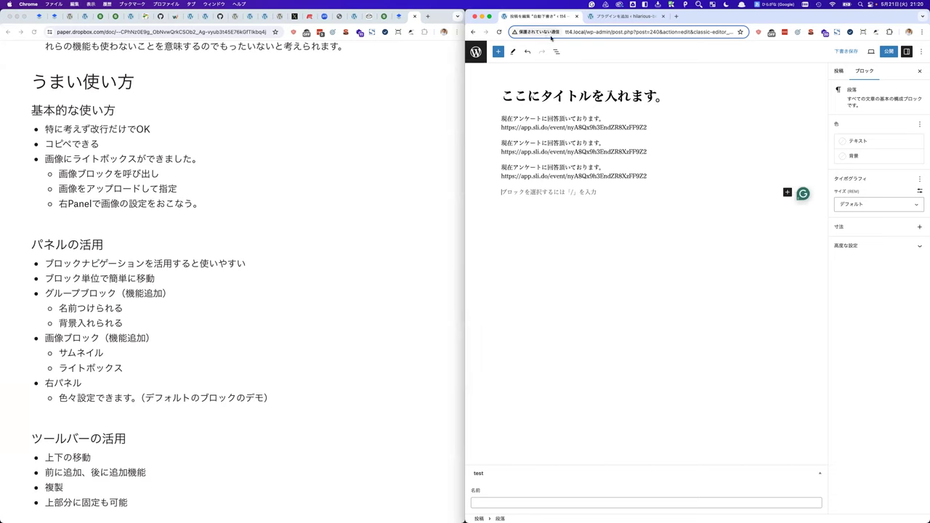
Display the list view of the post's blocks, close it and return to the last empty paragraph.
{"action": "left_click", "coordinate": [556, 50]}
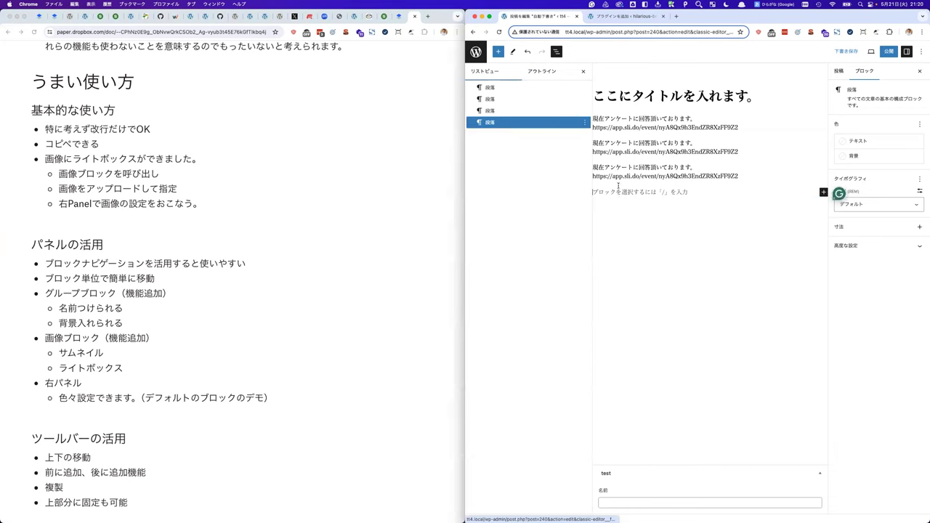
{"action": "left_click", "coordinate": [583, 71]}
{"action": "left_click", "coordinate": [542, 193]}
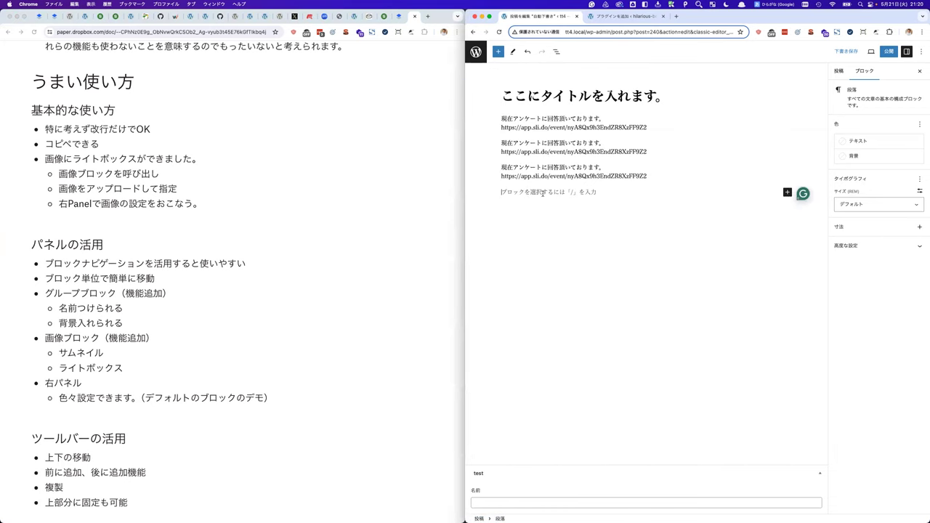
Find the ショートカットの利用 section in the guide and enlarge it for reading.
{"action": "scroll", "coordinate": [131, 286], "scroll_direction": "down", "scroll_amount": 5}
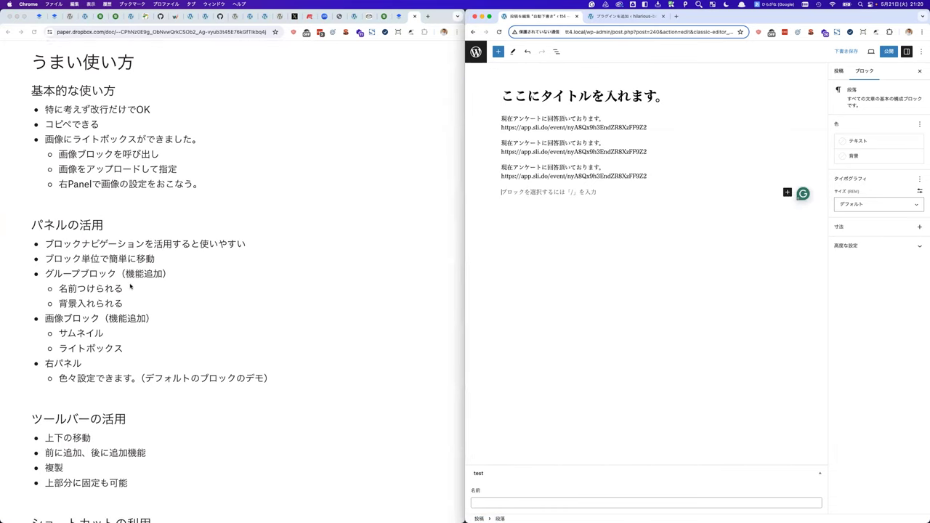
{"action": "scroll", "coordinate": [107, 306], "scroll_direction": "down", "scroll_amount": 2}
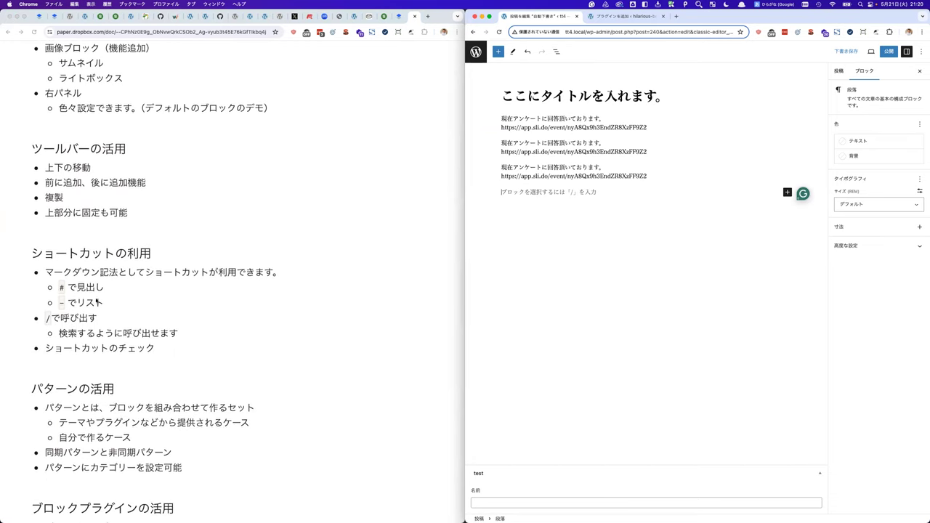
{"action": "left_click", "coordinate": [92, 300]}
{"action": "scroll", "coordinate": [95, 298], "scroll_direction": "up", "scroll_amount": 3}
{"action": "scroll", "coordinate": [95, 295], "scroll_direction": "up", "scroll_amount": 3}
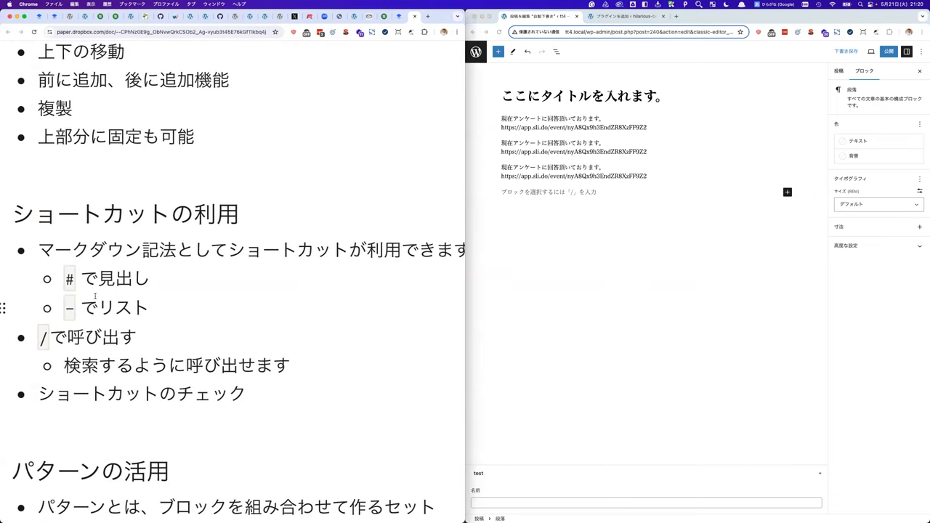
Add the level 1 heading 見出し1 below the pasted paragraphs using Markdown notation.
{"action": "left_click", "coordinate": [512, 194]}
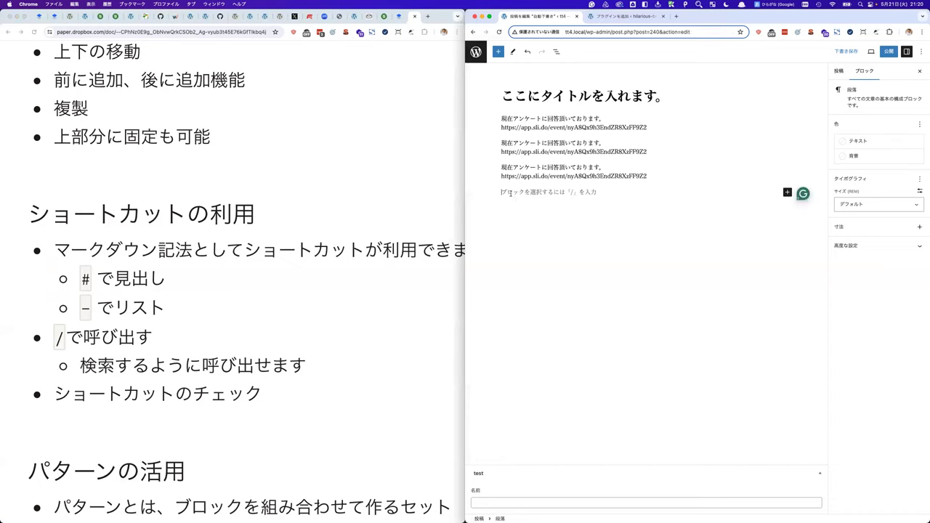
{"action": "key", "text": "ctrl+space"}
{"action": "type", "text": "# fewafewa"}
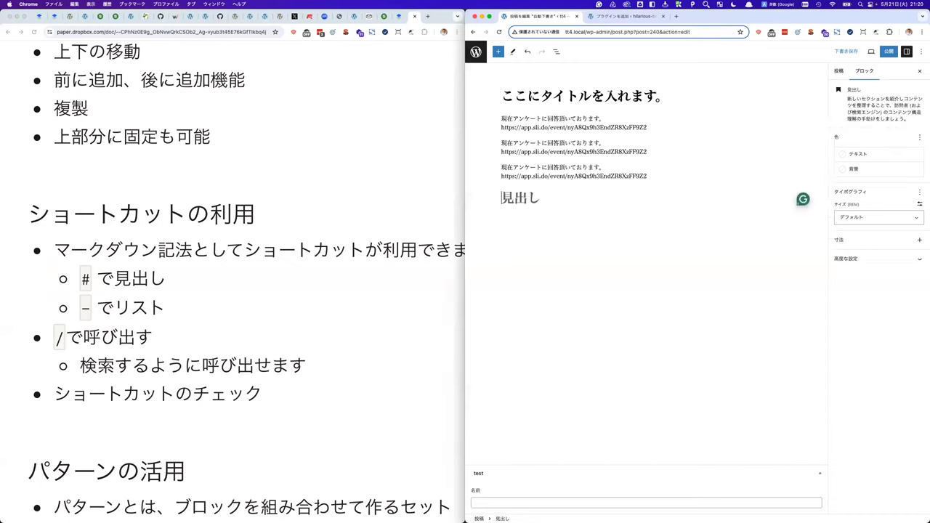
{"action": "key", "text": "BackSpace"}
{"action": "key", "text": "BackSpace"}
{"action": "key", "text": "BackSpace"}
{"action": "key", "text": "BackSpace"}
{"action": "key", "text": "BackSpace"}
{"action": "key", "text": "BackSpace"}
{"action": "key", "text": "BackSpace"}
{"action": "key", "text": "ctrl+space"}
{"action": "key", "text": "BackSpace"}
{"action": "type", "text": "みだし"}
{"action": "key", "text": "space"}
{"action": "type", "text": "1"}
{"action": "key", "text": "Return"}
{"action": "key", "text": "Return"}
Write the paragraph efewafawfe under the heading 見出し1.
{"action": "key", "text": "ctrl+space"}
{"action": "type", "text": "efewafawfe"}
{"action": "key", "text": "Return"}
Add the level 2 heading 見出し2 below the efewafawfe paragraph using Markdown notation.
{"action": "type", "text": "##"}
{"action": "key", "text": "space"}
{"action": "type", "text": "fewafwafewa"}
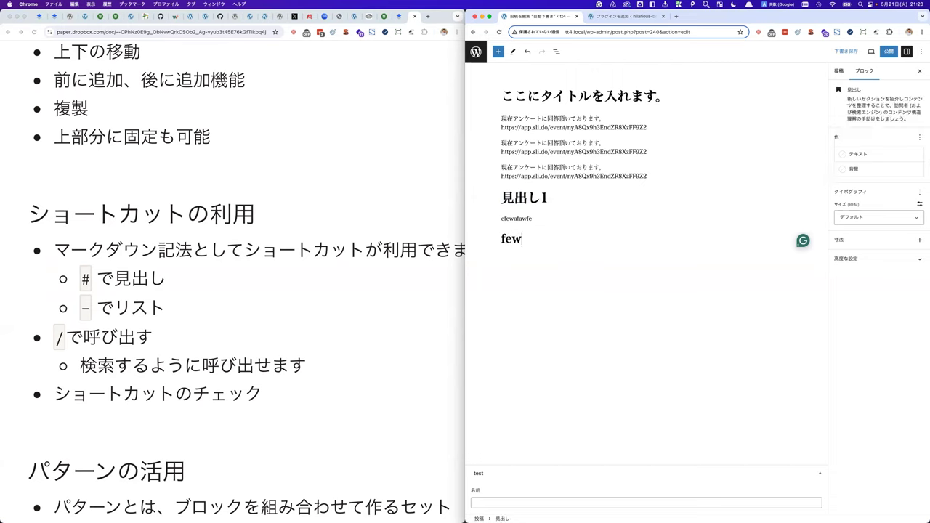
{"action": "key", "text": "BackSpace"}
{"action": "key", "text": "BackSpace"}
{"action": "key", "text": "BackSpace"}
{"action": "key", "text": "BackSpace"}
{"action": "key", "text": "BackSpace"}
{"action": "key", "text": "BackSpace"}
{"action": "key", "text": "BackSpace"}
{"action": "key", "text": "BackSpace"}
{"action": "key", "text": "BackSpace"}
{"action": "key", "text": "BackSpace"}
{"action": "key", "text": "BackSpace"}
{"action": "key", "text": "ctrl+space"}
{"action": "type", "text": "みだし2"}
{"action": "key", "text": "Return"}
{"action": "key", "text": "Return"}
Add the level 3 heading 見出し3 and the level 4 heading 見出し4 using Markdown notation.
{"action": "type", "text": "##"}
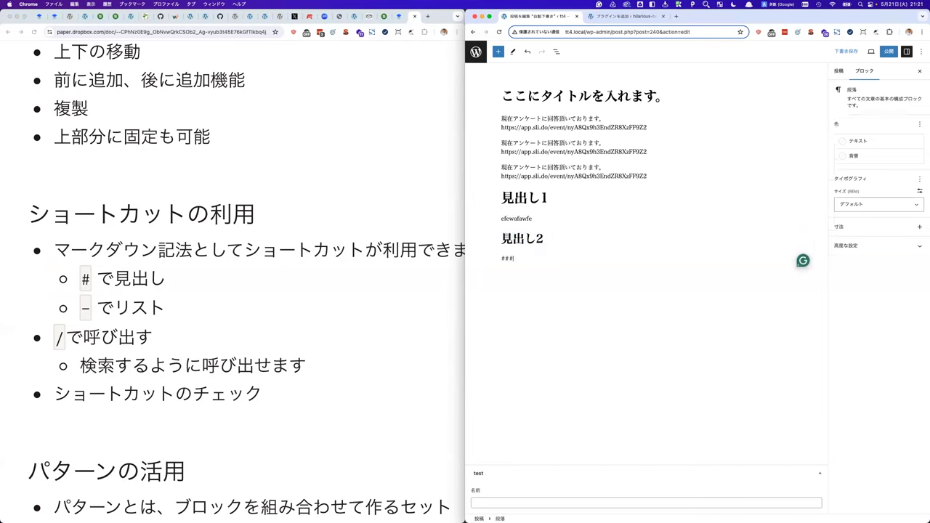
{"action": "type", "text": "# みだし3"}
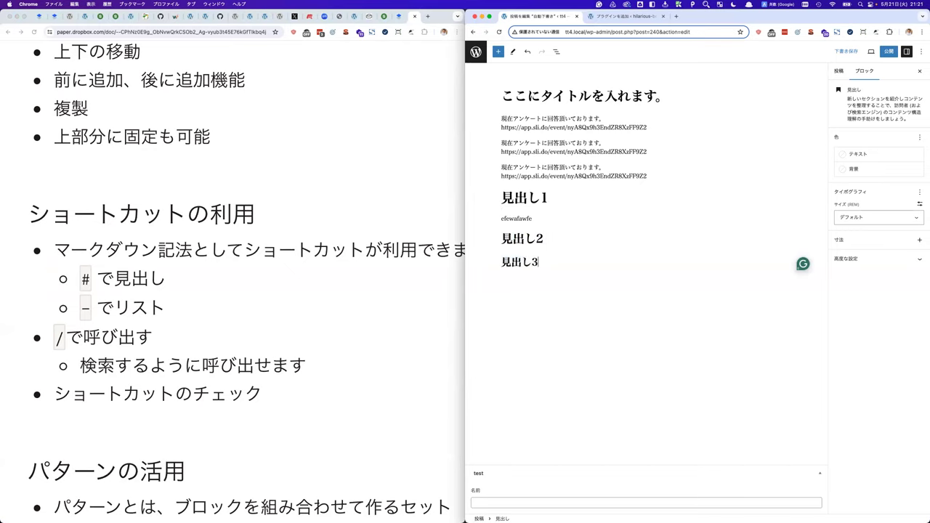
{"action": "key", "text": "Return"}
{"action": "type", "text": "#### みだし"}
{"action": "key", "text": "Return"}
{"action": "type", "text": "4"}
{"action": "key", "text": "Return"}
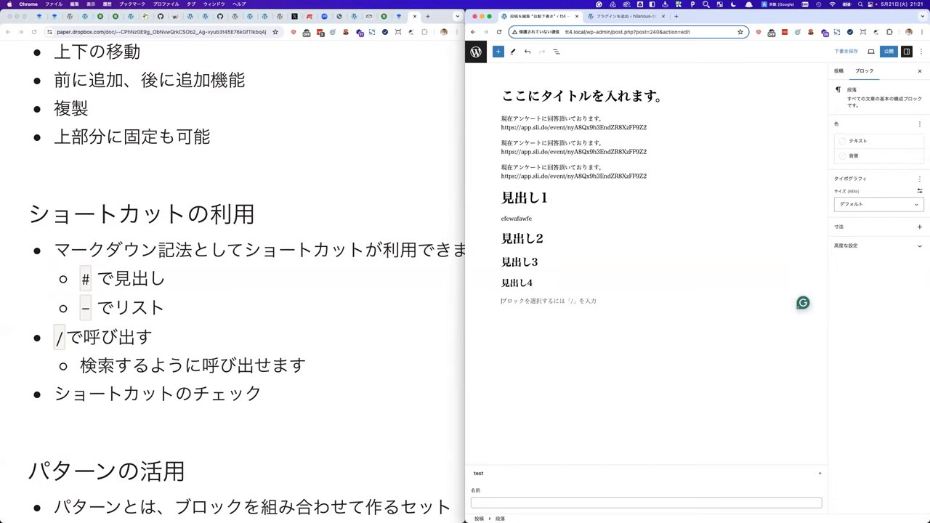
Insert a bulleted list with the item fwefwea below the heading 見出し2 using Markdown notation.
{"action": "left_click", "coordinate": [554, 231]}
{"action": "key", "text": "Return"}
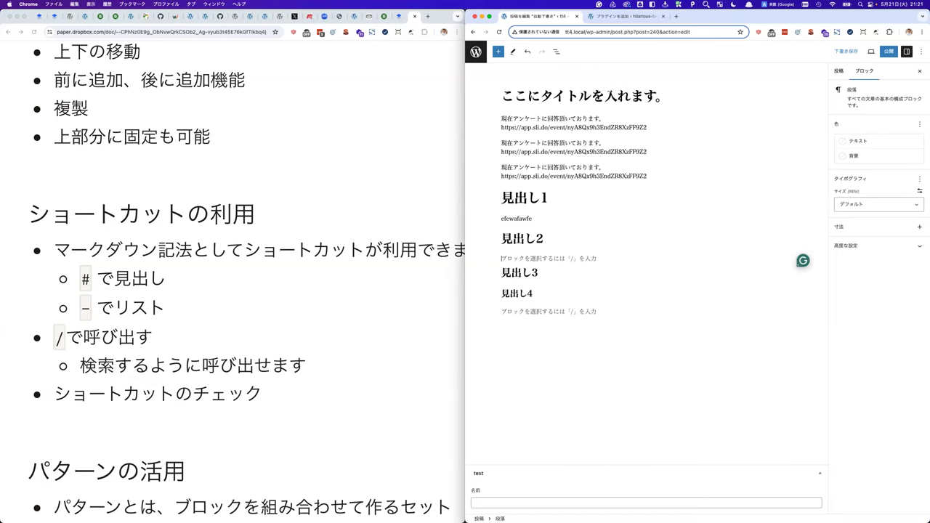
{"action": "type", "text": "- fewafew"}
{"action": "key", "text": "Return"}
{"action": "key", "text": "BackSpace"}
{"action": "key", "text": "BackSpace"}
{"action": "key", "text": "BackSpace"}
{"action": "key", "text": "BackSpace"}
{"action": "key", "text": "BackSpace"}
{"action": "key", "text": "BackSpace"}
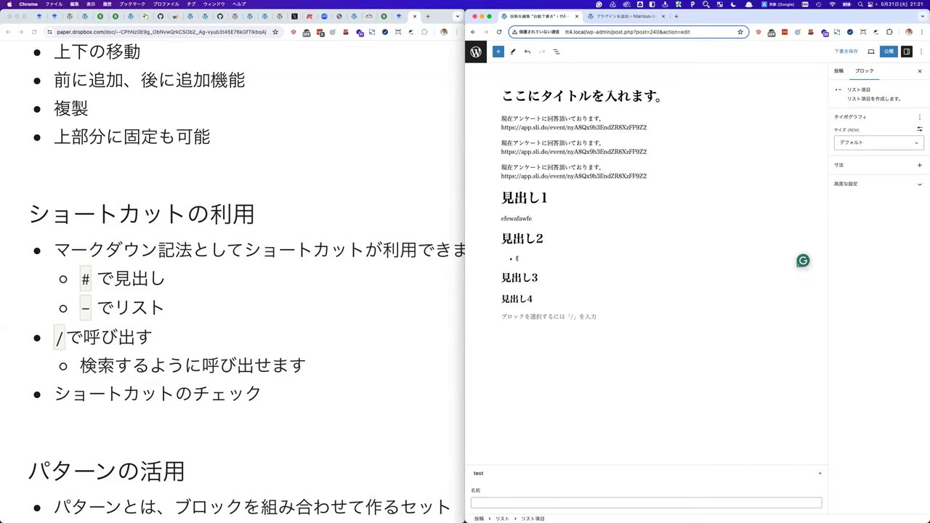
{"action": "key", "text": "Return"}
{"action": "type", "text": "- fwefwea"}
{"action": "key", "text": "Return"}
{"action": "key", "text": "Return"}
Add a numbered list with the items fewfa and fewafwea below the bulleted list, using Markdown notation.
{"action": "type", "text": "1"}
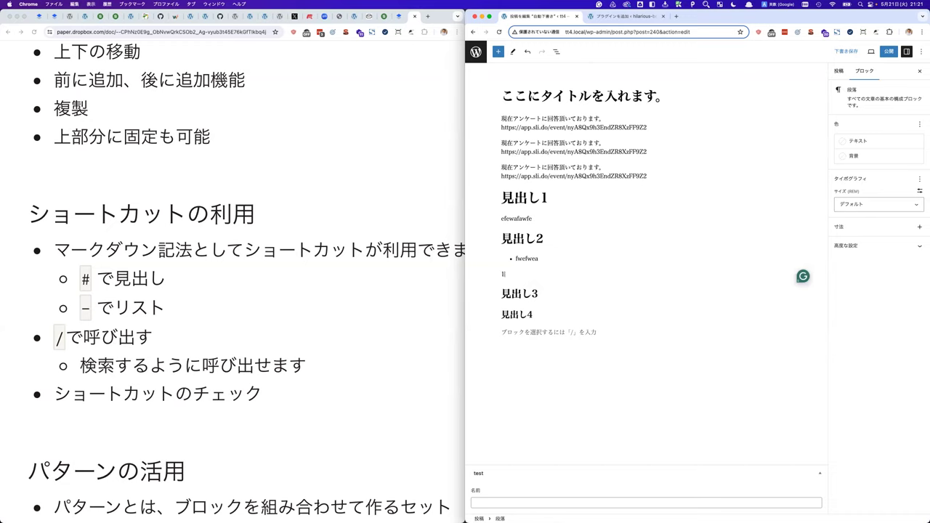
{"action": "type", "text": ". fewfa"}
{"action": "key", "text": "Return"}
{"action": "type", "text": "fewafwea"}
{"action": "key", "text": "Return"}
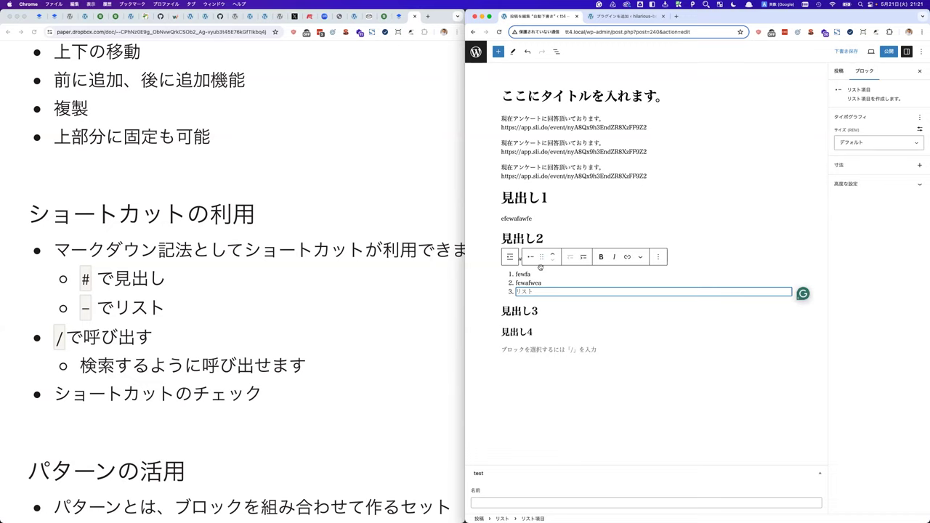
Nest the items fewa and feaw under fewafwea, and add the top-level items fewaf and faew to the numbered list.
{"action": "key", "text": "Tab"}
{"action": "type", "text": "fewa"}
{"action": "key", "text": "Return"}
{"action": "type", "text": "feaw"}
{"action": "key", "text": "Return"}
{"action": "key", "text": "shift+Tab"}
{"action": "type", "text": "fewaf"}
{"action": "key", "text": "Return"}
{"action": "type", "text": "faew"}
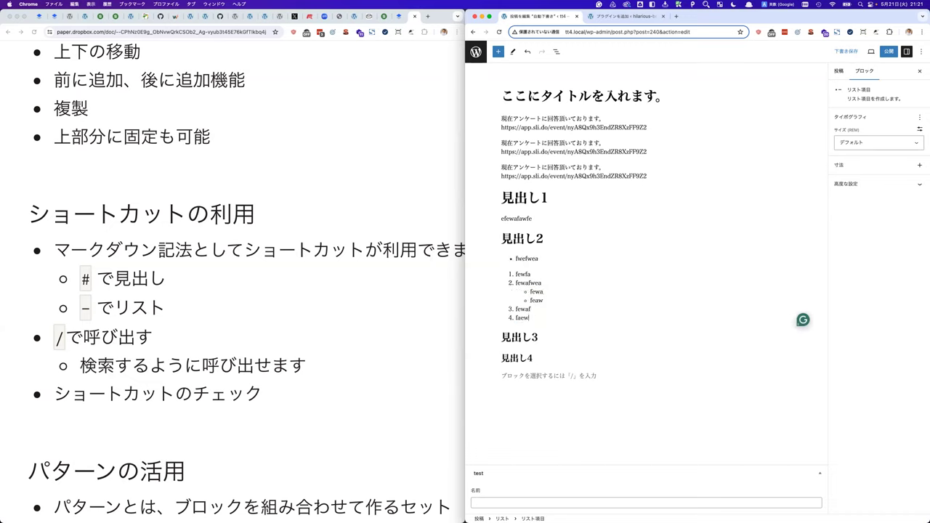
{"action": "left_click", "coordinate": [544, 338]}
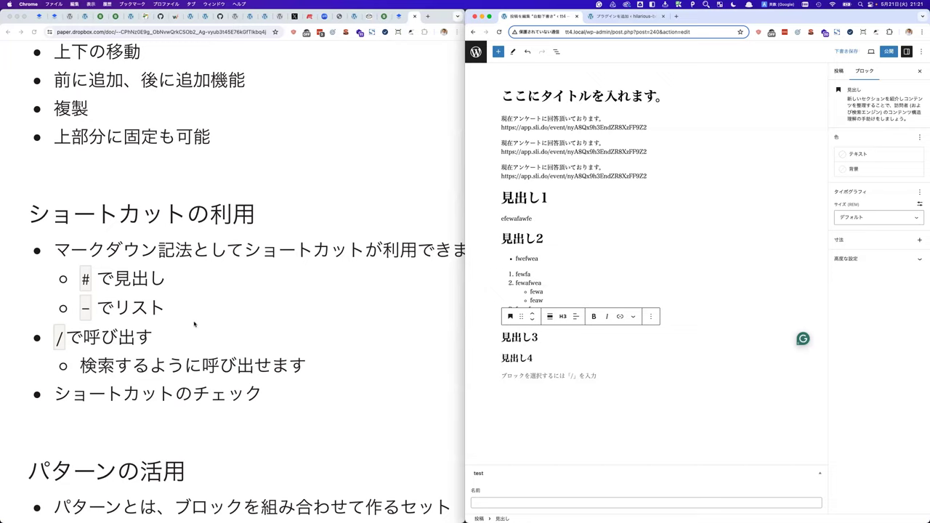
Quit Grammarly from its widget on the empty paragraph below 見出し4.
{"action": "left_click", "coordinate": [111, 284]}
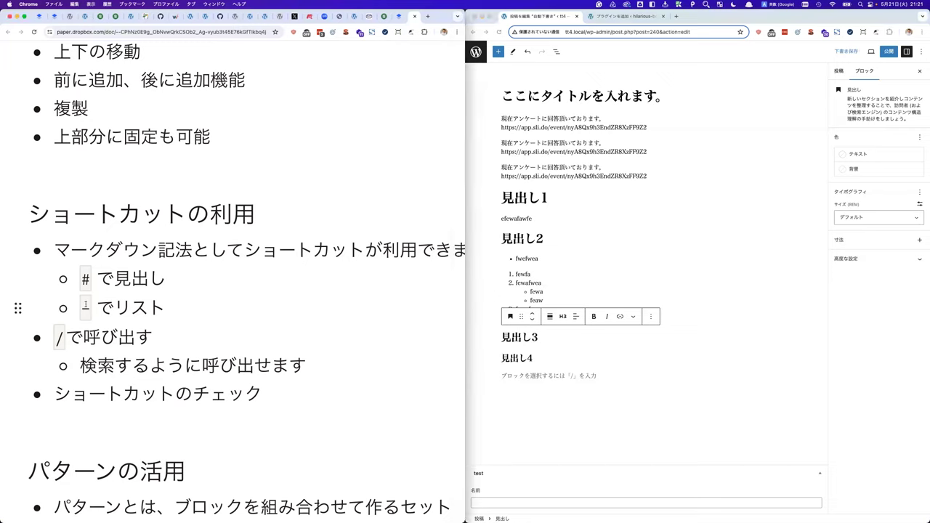
{"action": "left_click", "coordinate": [511, 377]}
{"action": "left_click", "coordinate": [510, 377]}
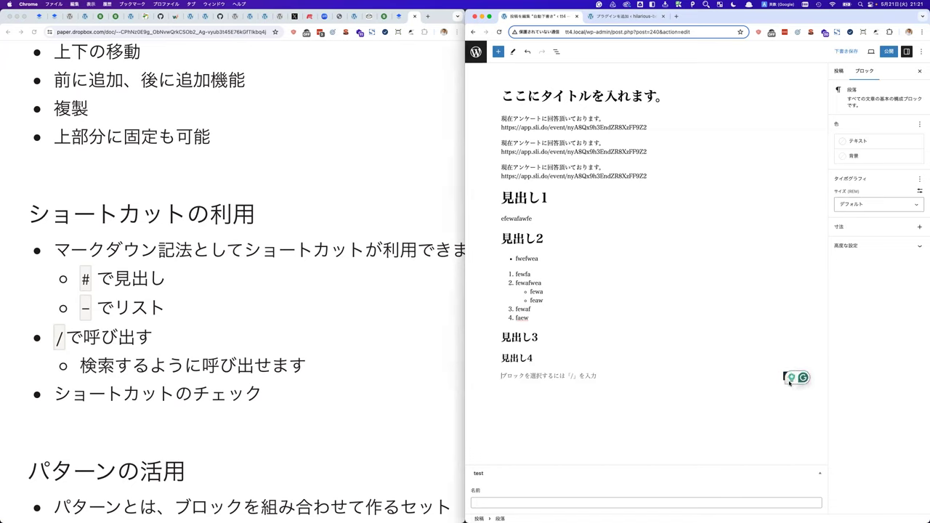
{"action": "left_click", "coordinate": [815, 380]}
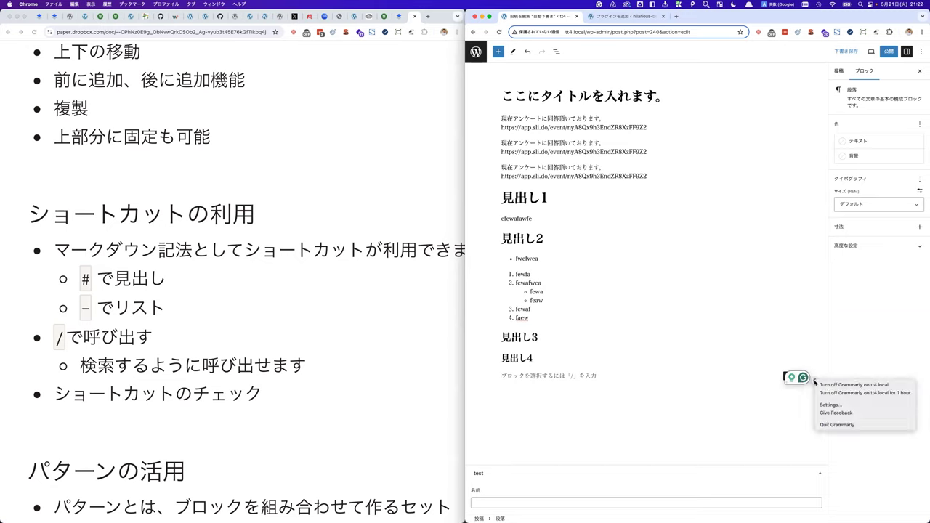
{"action": "left_click", "coordinate": [825, 426]}
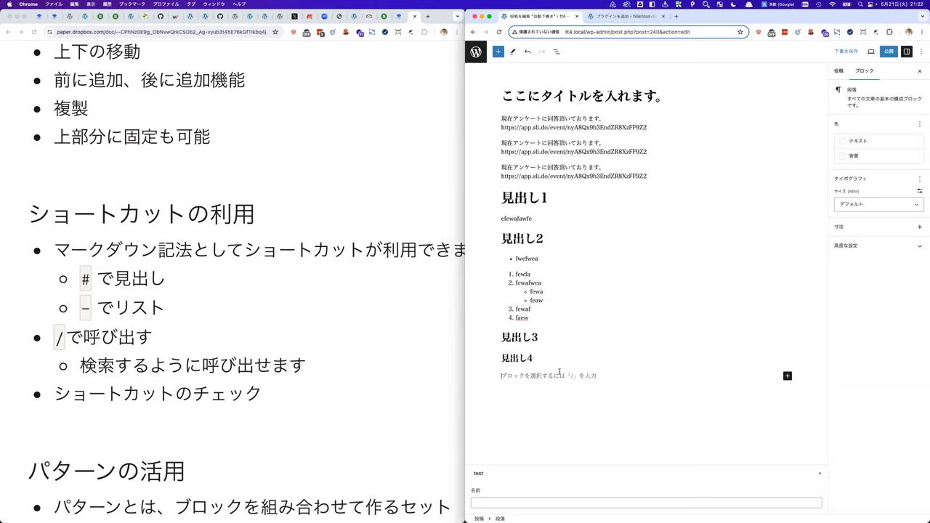
Search the slash-command block list for 画像 and img in the empty paragraph below 見出し4.
{"action": "left_click", "coordinate": [787, 376]}
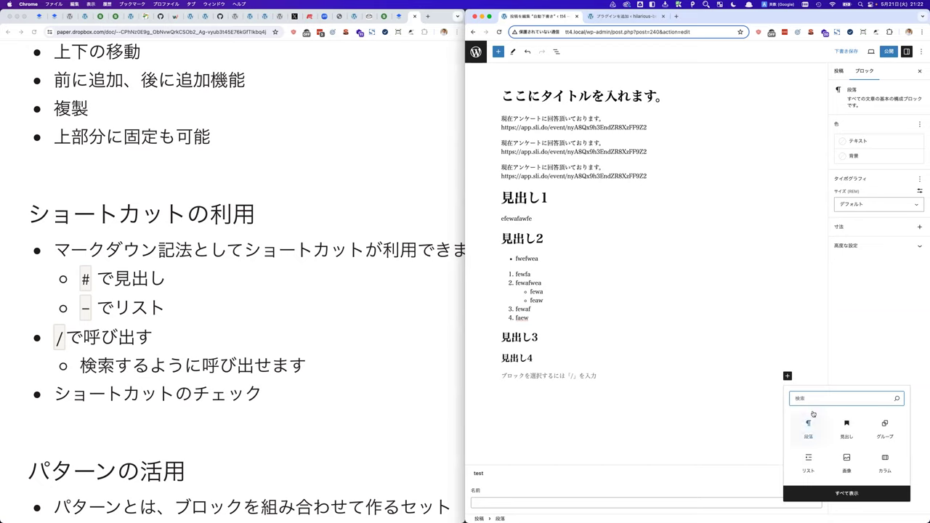
{"action": "left_click", "coordinate": [533, 374]}
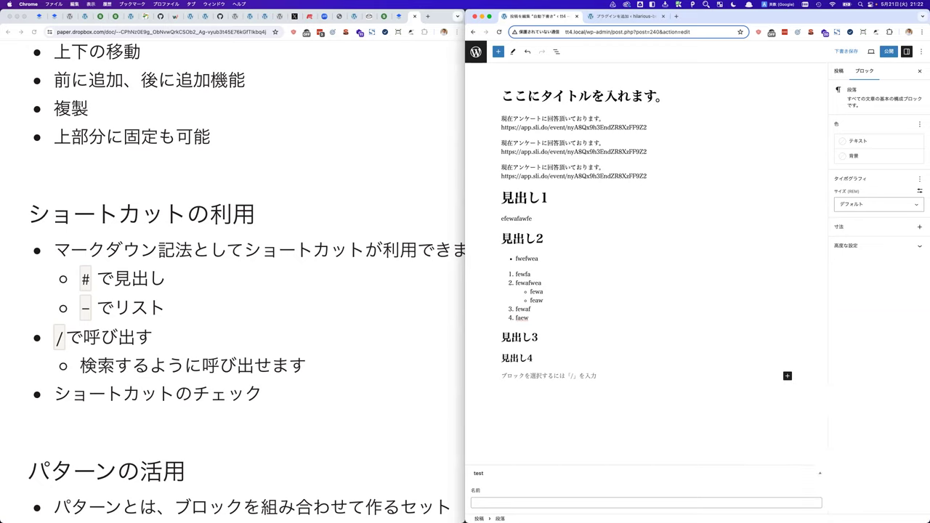
{"action": "type", "text": "/"}
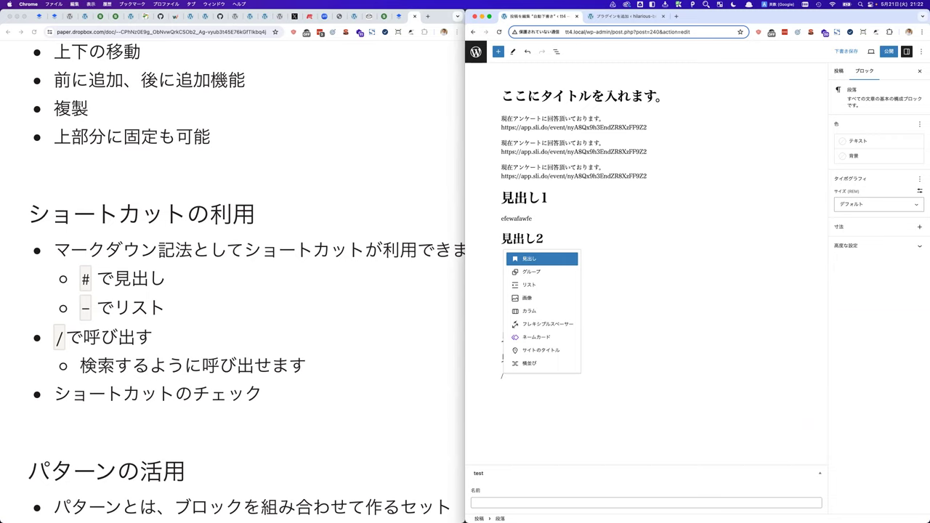
{"action": "type", "text": "画像"}
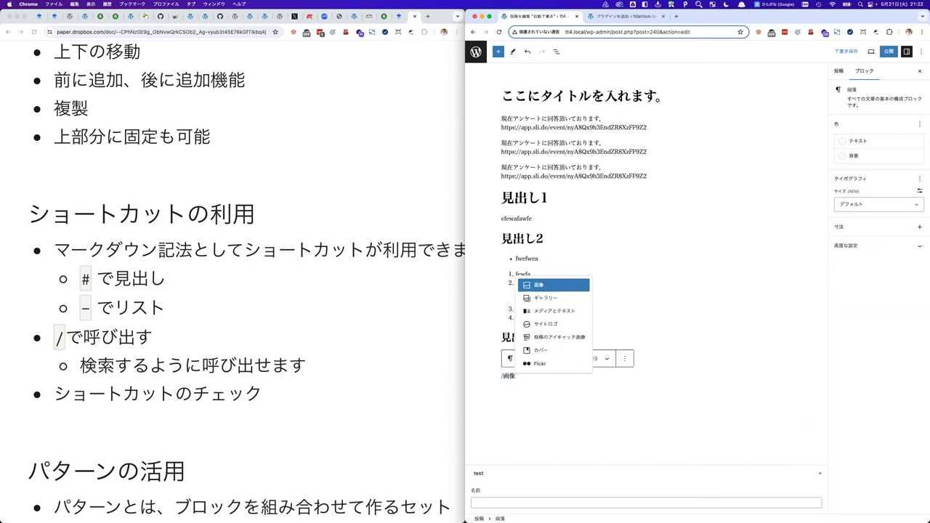
{"action": "key", "text": "BackSpace"}
{"action": "key", "text": "BackSpace"}
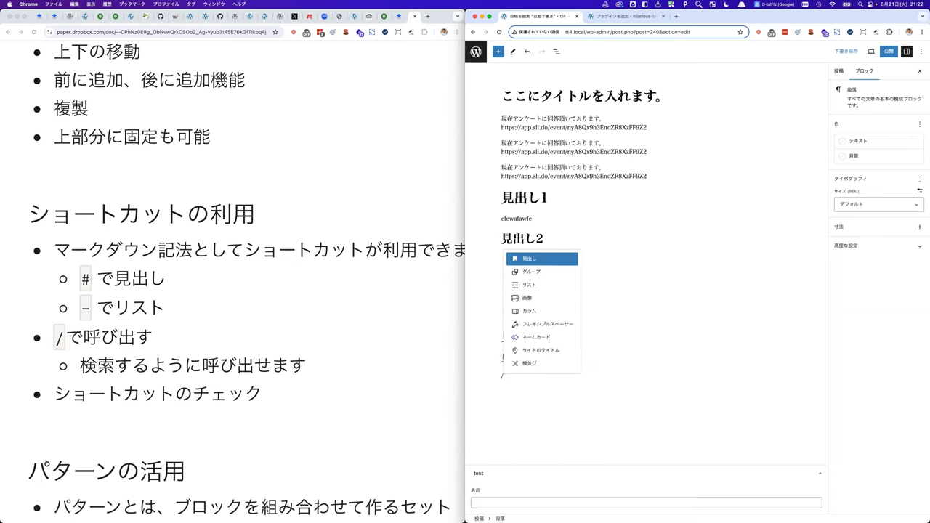
{"action": "type", "text": "i"}
{"action": "key", "text": "BackSpace"}
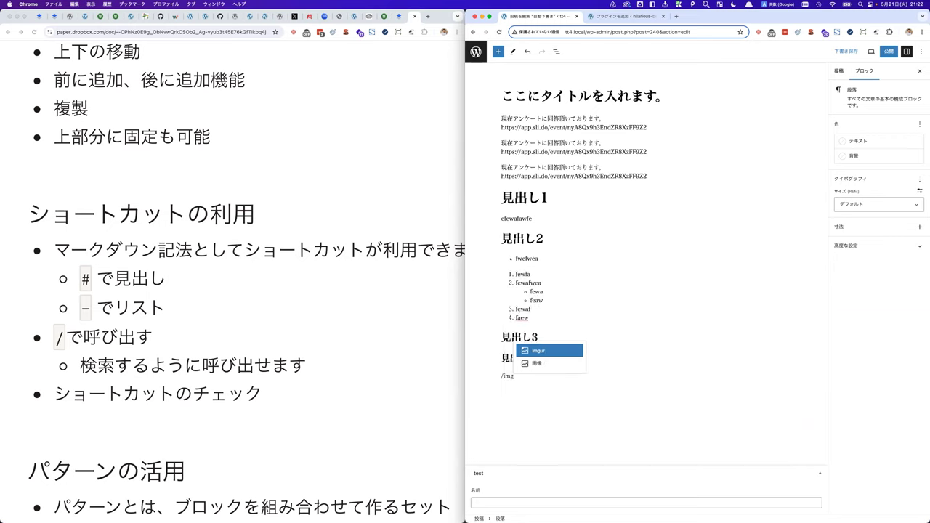
{"action": "key", "text": "Down"}
{"action": "key", "text": "BackSpace"}
{"action": "key", "text": "BackSpace"}
{"action": "key", "text": "BackSpace"}
Search the slash-command block list for the heading block with he and 見出し.
{"action": "type", "text": "hed"}
{"action": "key", "text": "BackSpace"}
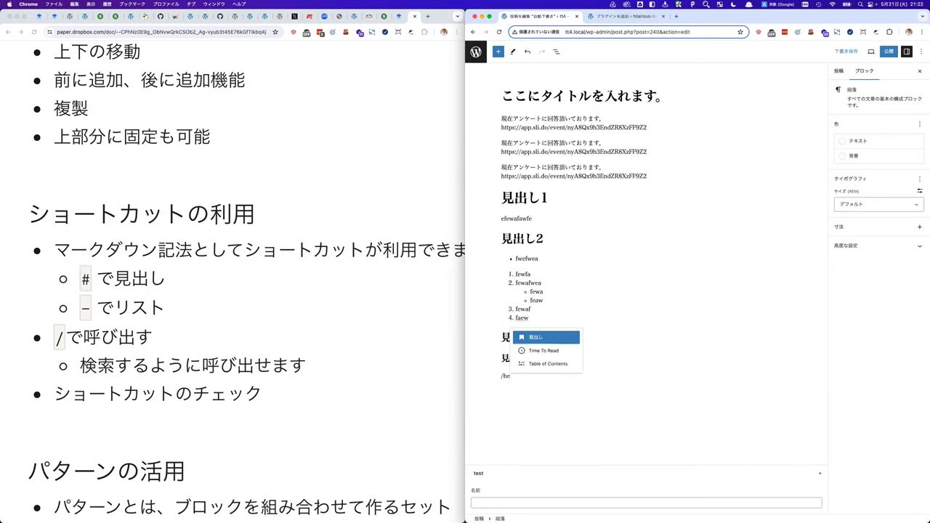
{"action": "key", "text": "BackSpace"}
{"action": "key", "text": "BackSpace"}
{"action": "type", "text": "見出し"}
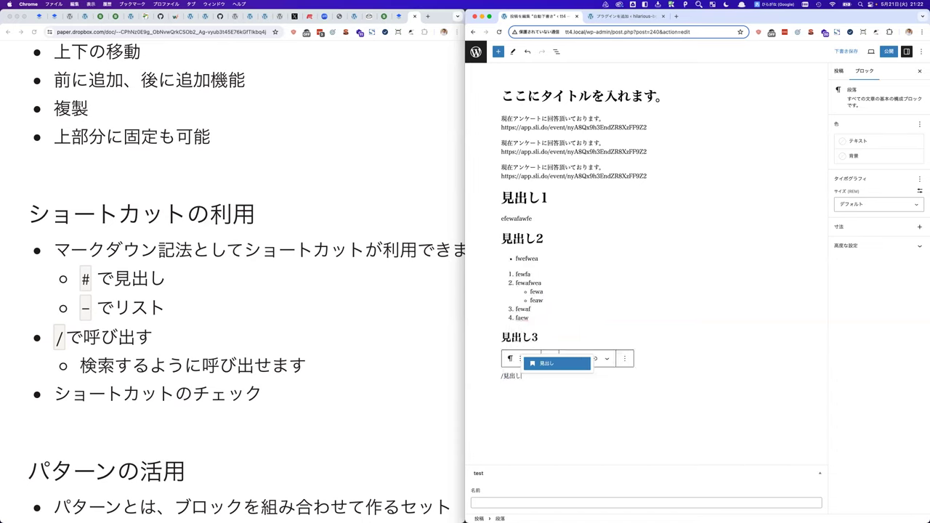
{"action": "key", "text": "BackSpace"}
{"action": "key", "text": "BackSpace"}
{"action": "key", "text": "BackSpace"}
Search the slash-command block list for gro, and clear the slash text from the paragraph.
{"action": "type", "text": "gro"}
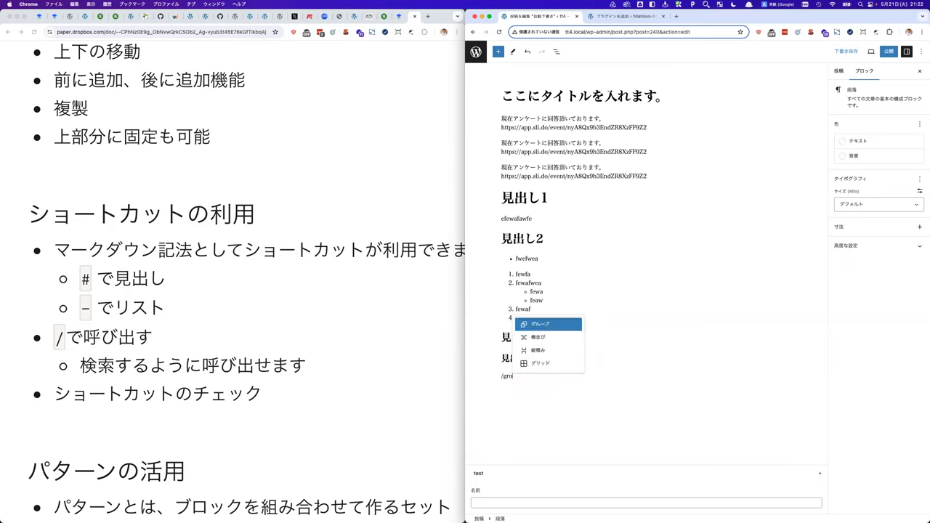
{"action": "key", "text": "BackSpace"}
{"action": "key", "text": "BackSpace"}
{"action": "key", "text": "BackSpace"}
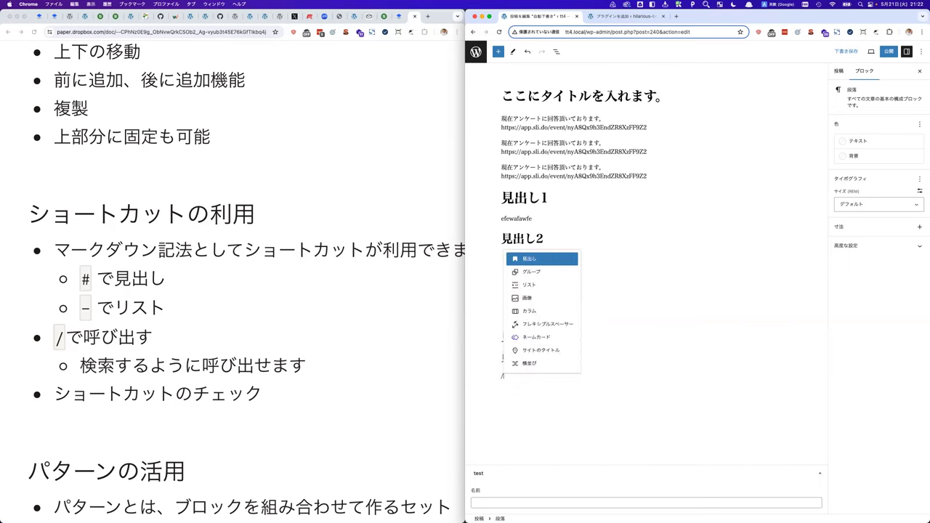
{"action": "key", "text": "BackSpace"}
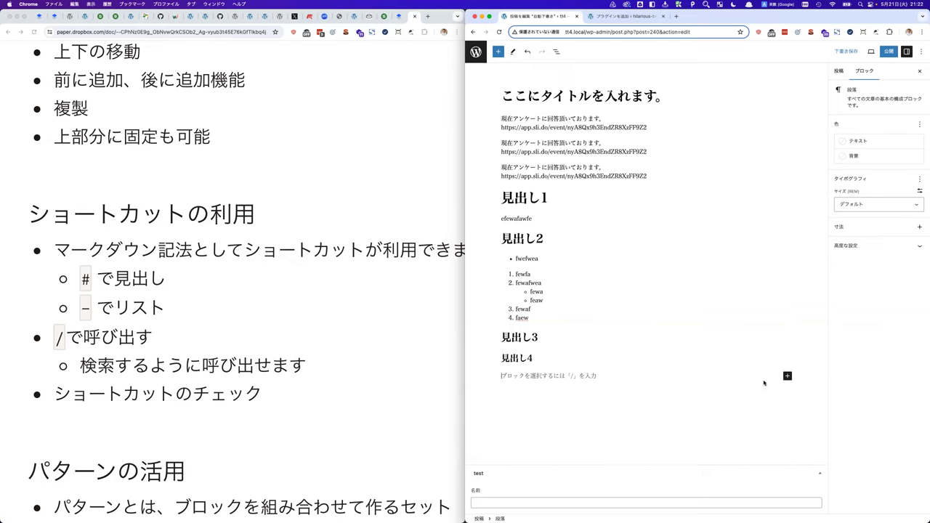
Show the full list of available blocks from the block inserter, and close it.
{"action": "left_click", "coordinate": [786, 375]}
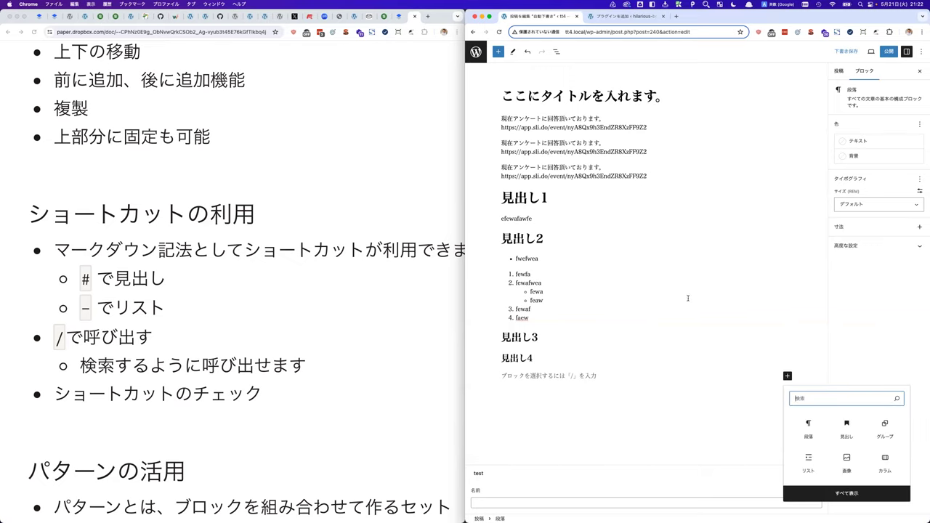
{"action": "left_click", "coordinate": [831, 494]}
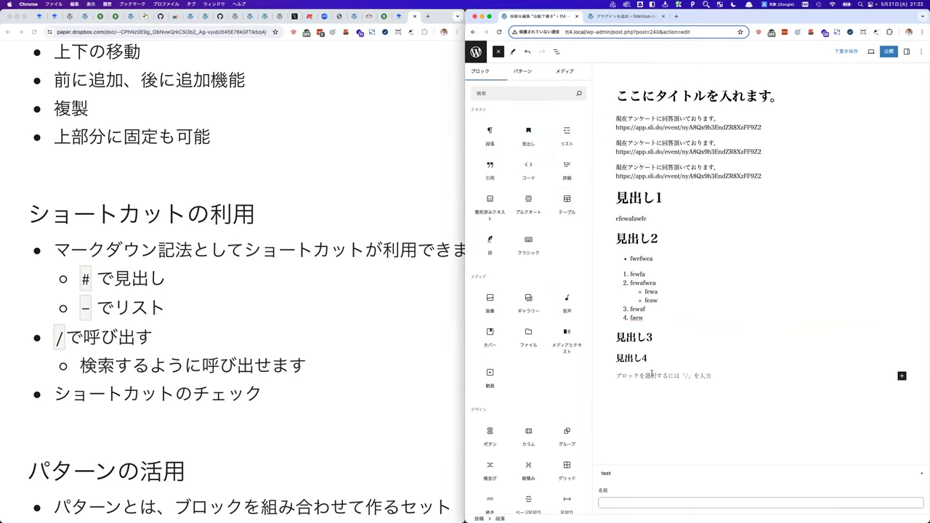
{"action": "key", "text": "Escape"}
Write the two paragraphs fweafea and fewfea below the heading 見出し4.
{"action": "type", "text": "fweafea"}
{"action": "key", "text": "Return"}
{"action": "type", "text": "fewfea"}
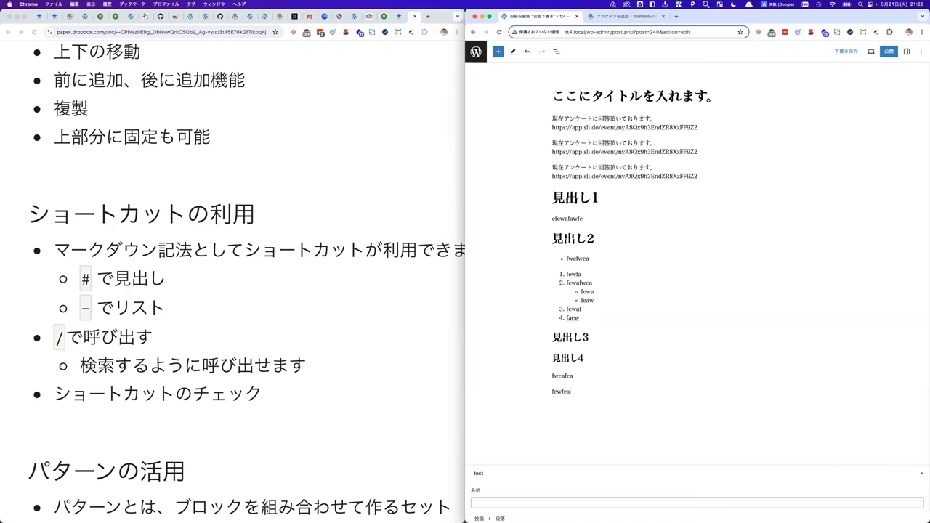
Insert the level 3 heading feawefafaew between the fweafea and fewfea paragraphs using the slash command.
{"action": "key", "text": "Return"}
{"action": "type", "text": "/"}
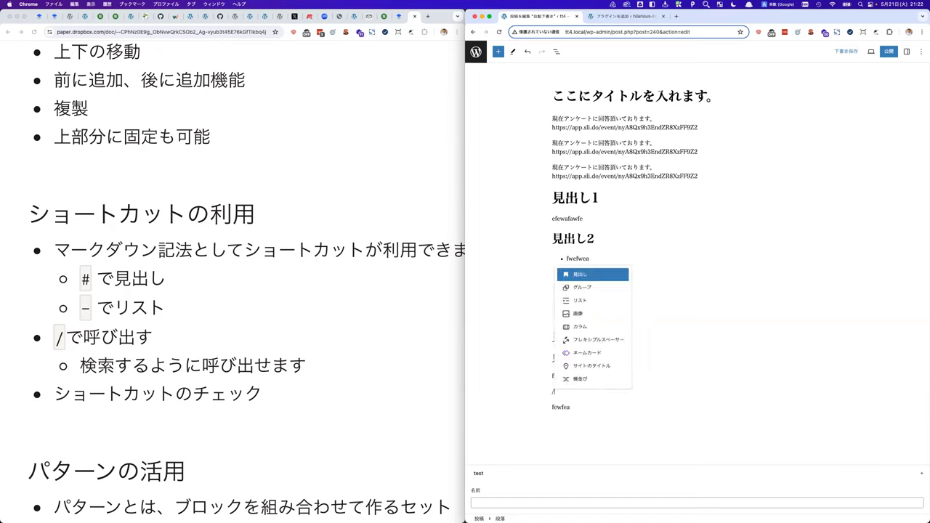
{"action": "key", "text": "Down"}
{"action": "key", "text": "Down"}
{"action": "key", "text": "Up"}
{"action": "key", "text": "Up"}
{"action": "key", "text": "Down"}
{"action": "key", "text": "Up"}
{"action": "key", "text": "Return"}
{"action": "type", "text": "feawefafaew"}
{"action": "left_click", "coordinate": [613, 375]}
{"action": "left_click", "coordinate": [620, 424]}
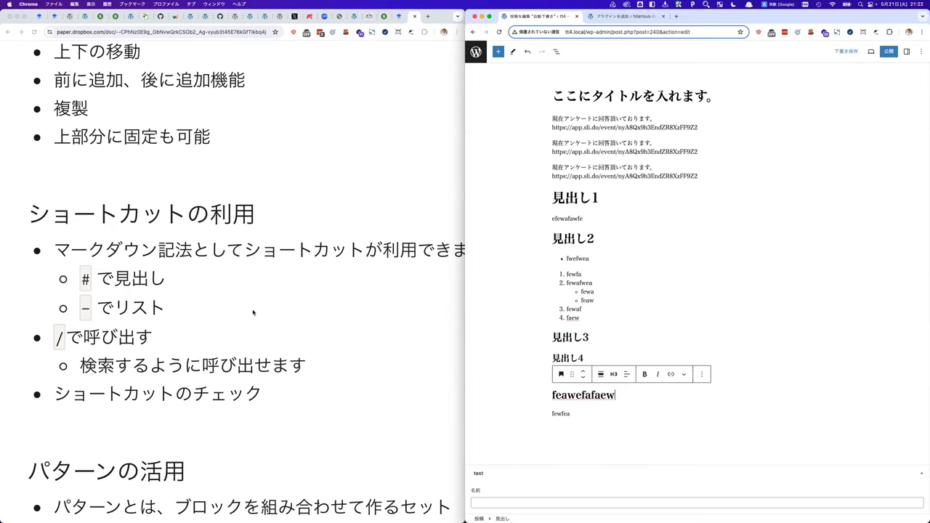
Highlight the term ブロックナビゲーション under パネルの活用 in the Dropbox Paper notes.
{"action": "scroll", "coordinate": [255, 310], "scroll_direction": "up", "scroll_amount": 5}
{"action": "scroll", "coordinate": [332, 198], "scroll_direction": "up", "scroll_amount": 8}
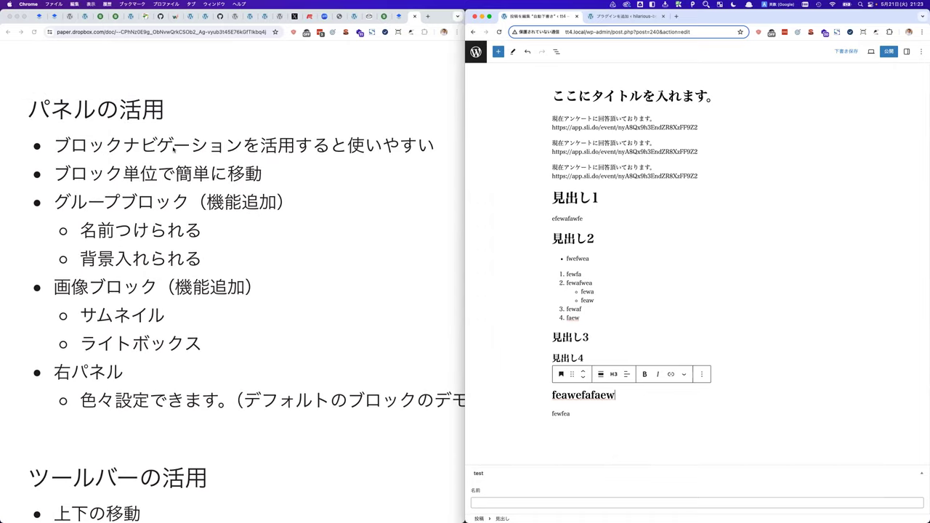
{"action": "left_click", "coordinate": [209, 148]}
{"action": "left_click_drag", "start_coordinate": [242, 145], "coordinate": [55, 145]}
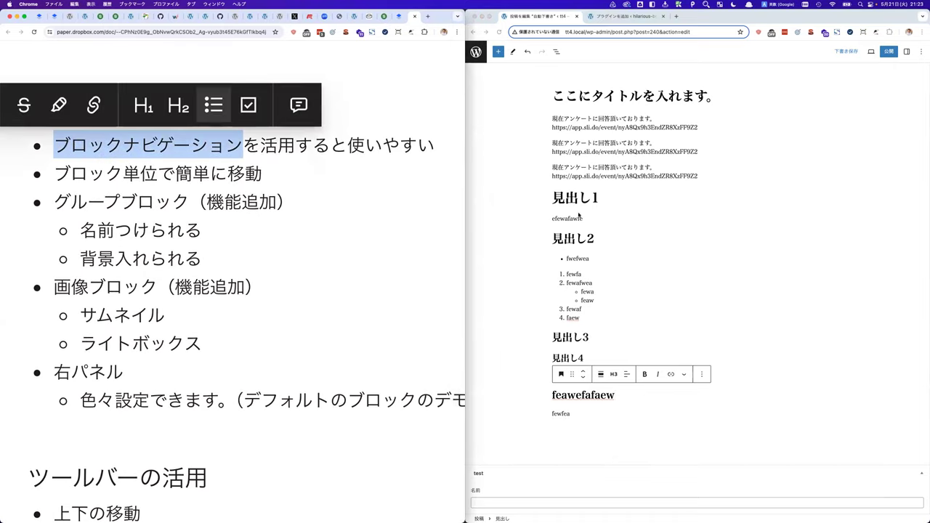
Show the post's list view and move the 見出し2 heading directly below the first paragraph.
{"action": "key", "text": "super+grave"}
{"action": "left_click", "coordinate": [556, 52]}
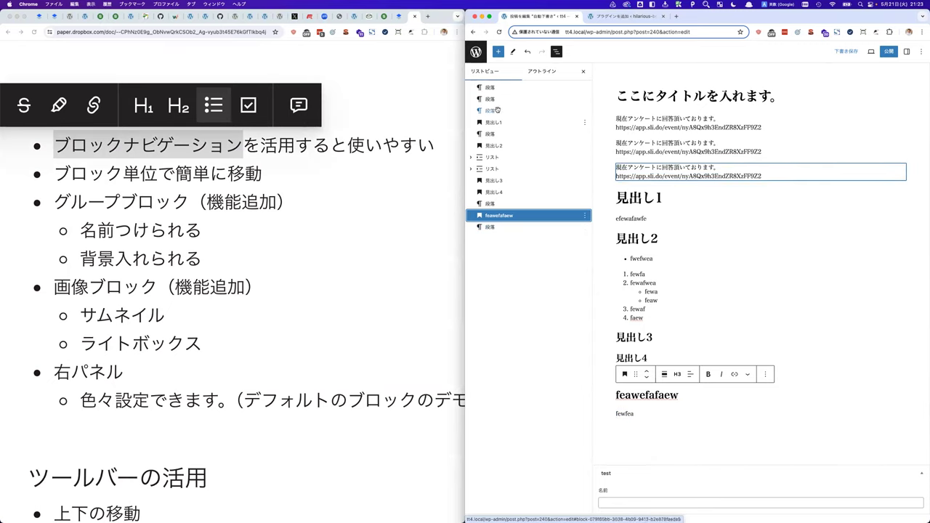
{"action": "left_click_drag", "start_coordinate": [494, 145], "coordinate": [508, 93]}
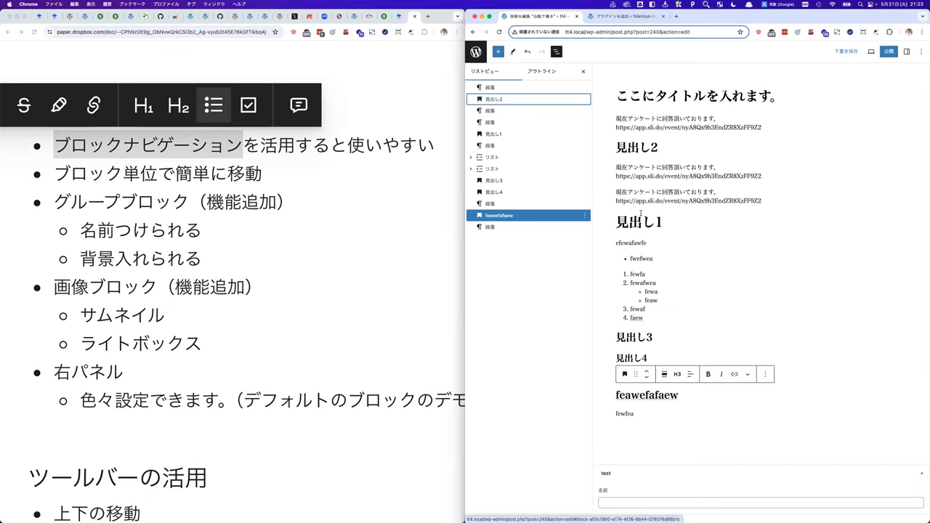
Add a paragraph reading fweafwea after the paragraph directly above 見出し1, using that block's options.
{"action": "left_click", "coordinate": [640, 203]}
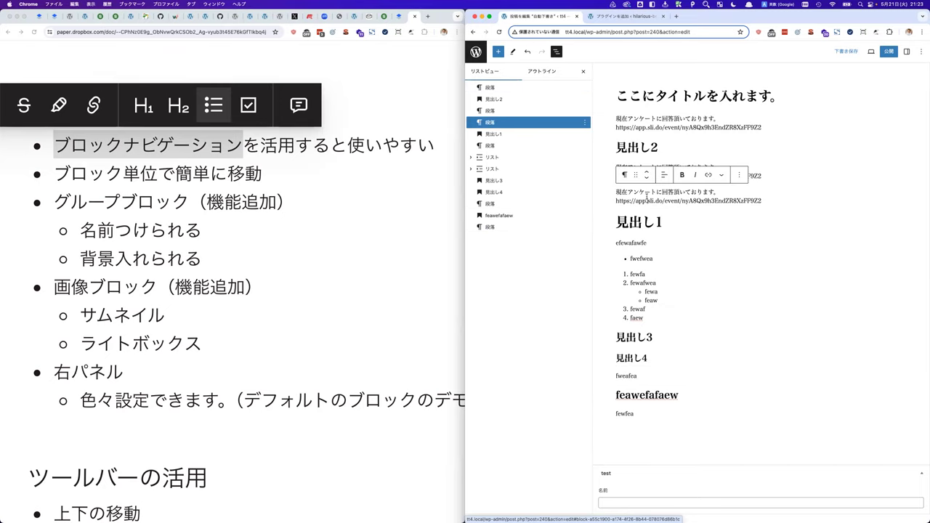
{"action": "key", "text": "Down"}
{"action": "key", "text": "Up"}
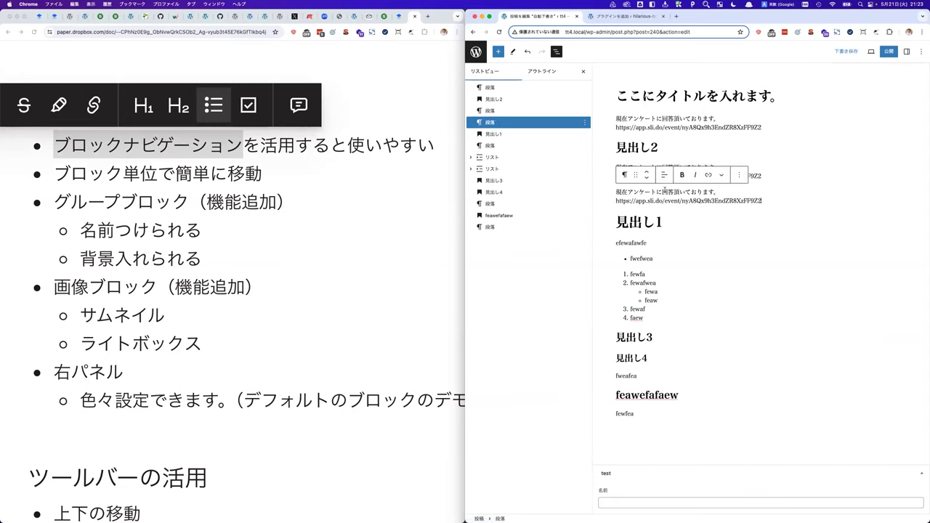
{"action": "mouse_move", "coordinate": [649, 208]}
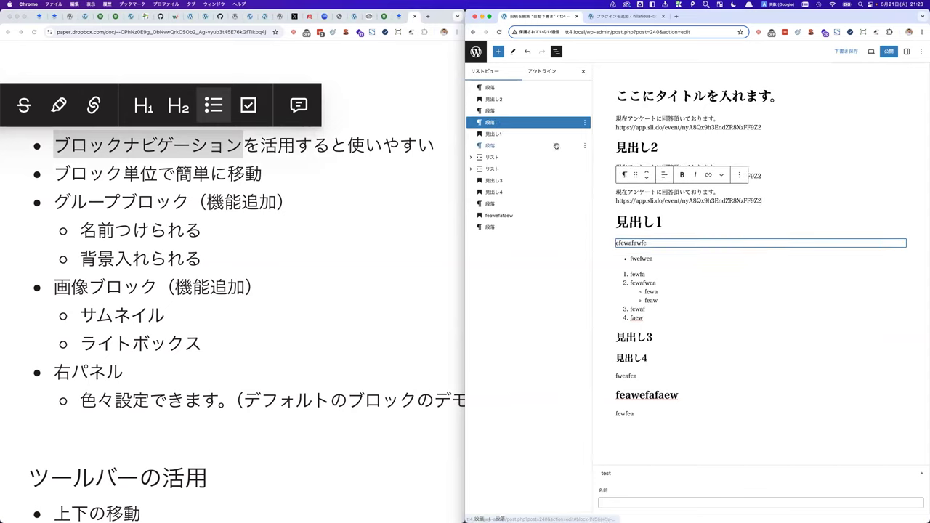
{"action": "left_click", "coordinate": [585, 122]}
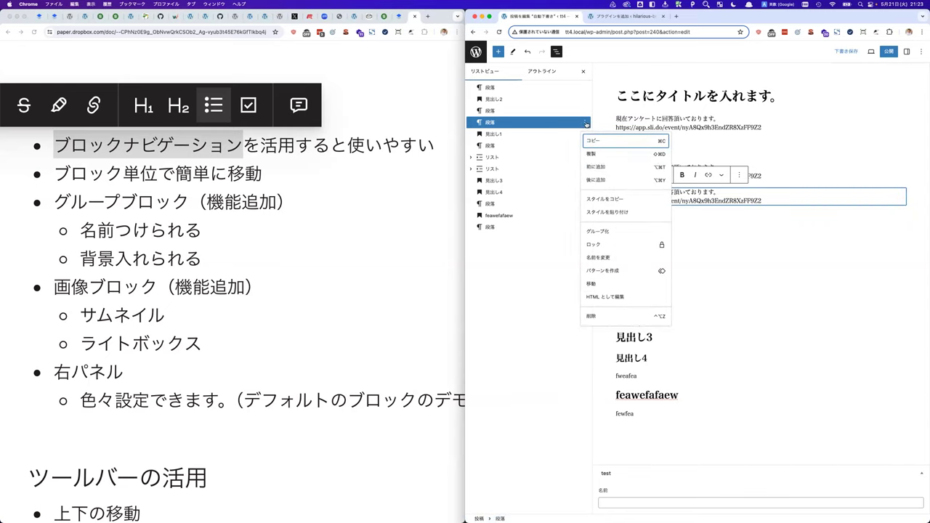
{"action": "left_click", "coordinate": [596, 179]}
{"action": "type", "text": "fweafwea"}
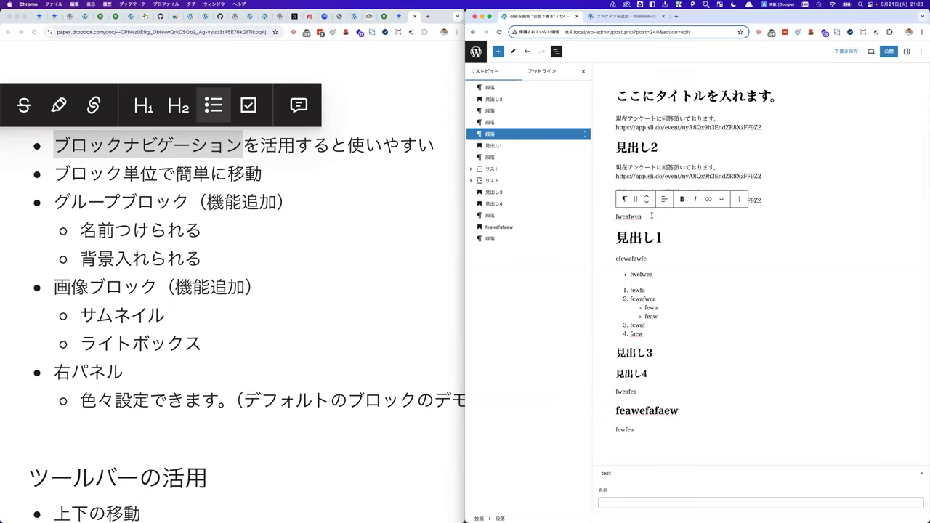
Delete the fweafwea paragraph block above 見出し1.
{"action": "double_click", "coordinate": [651, 215]}
{"action": "key", "text": "BackSpace"}
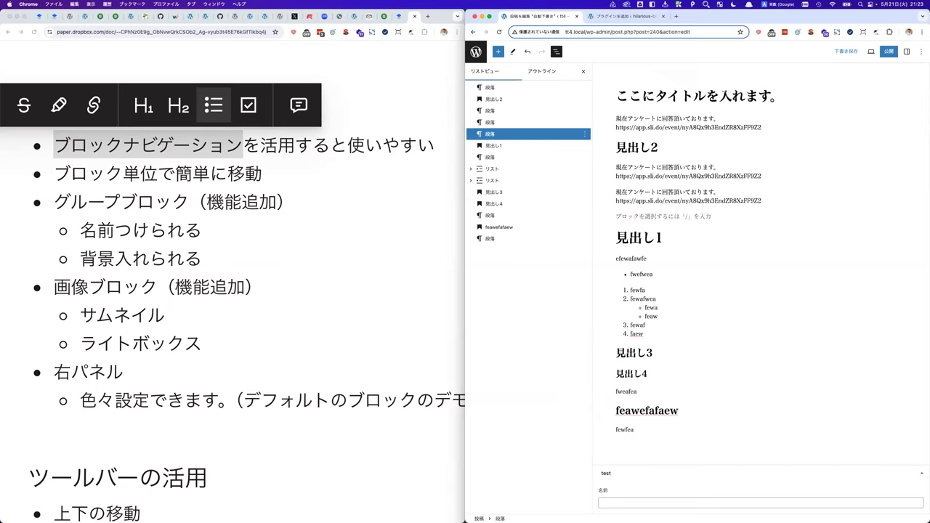
{"action": "key", "text": "BackSpace"}
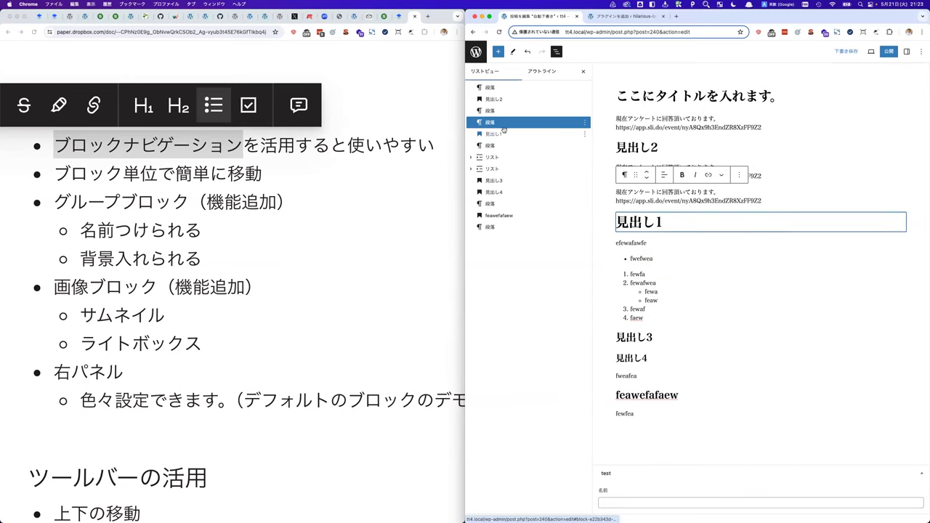
{"action": "left_click", "coordinate": [494, 98]}
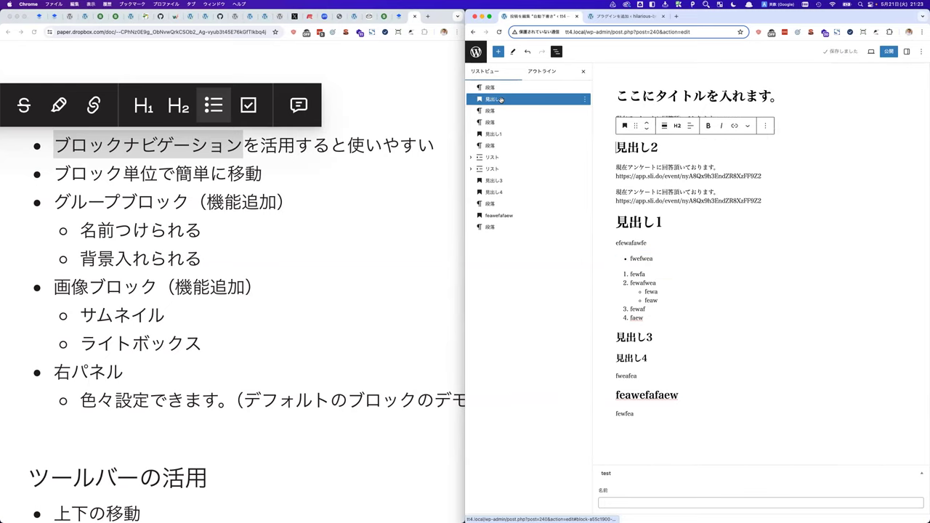
{"action": "left_click", "coordinate": [497, 145], "text": "shift"}
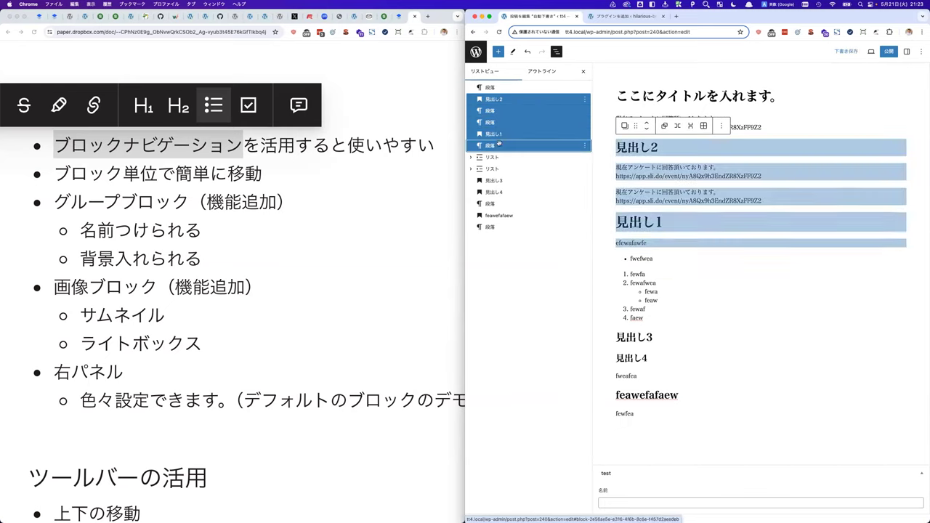
{"action": "left_click", "coordinate": [586, 99]}
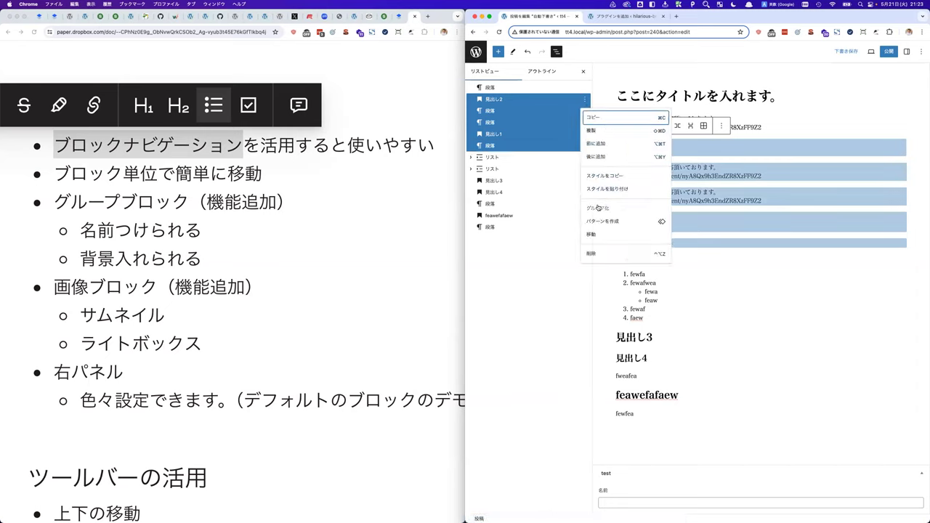
{"action": "left_click", "coordinate": [631, 222]}
Replace the text of the 見出し2 heading with 我々について.
{"action": "left_click", "coordinate": [638, 147]}
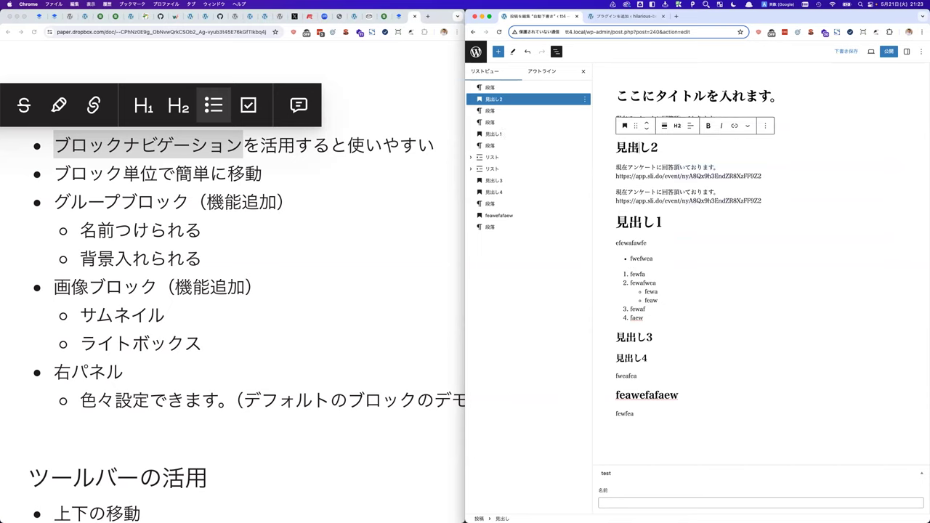
{"action": "left_click_drag", "start_coordinate": [657, 147], "coordinate": [616, 147]}
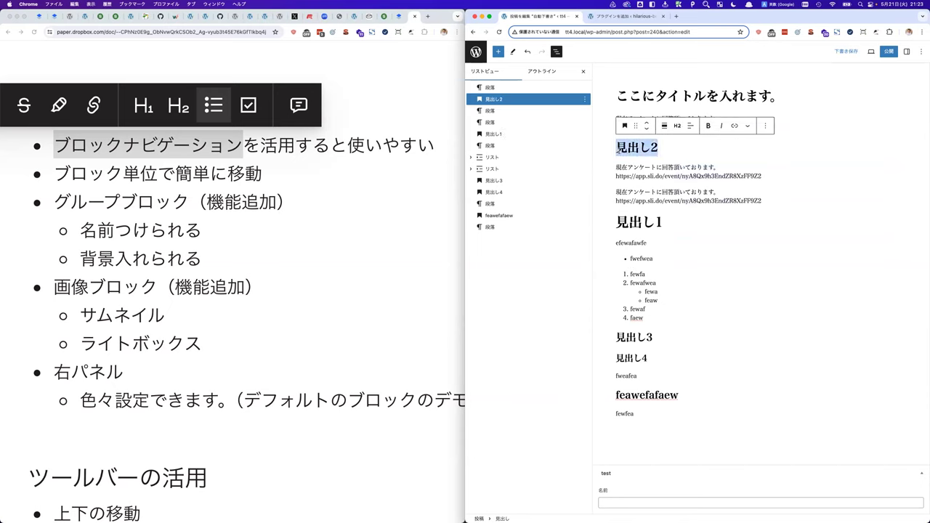
{"action": "type", "text": "ware"}
{"action": "key", "text": "BackSpace"}
{"action": "key", "text": "BackSpace"}
{"action": "key", "text": "BackSpace"}
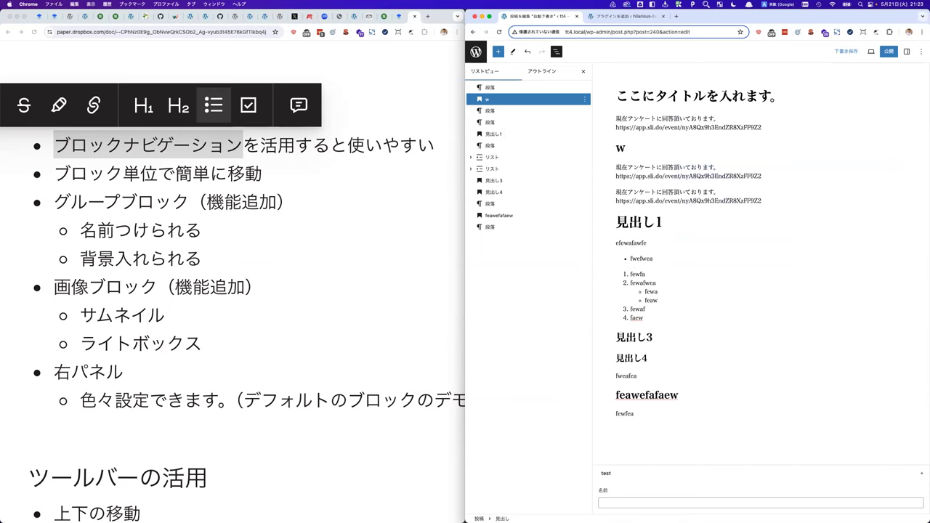
{"action": "key", "text": "Hiragana"}
{"action": "key", "text": "BackSpace"}
{"action": "type", "text": "われわれにつ"}
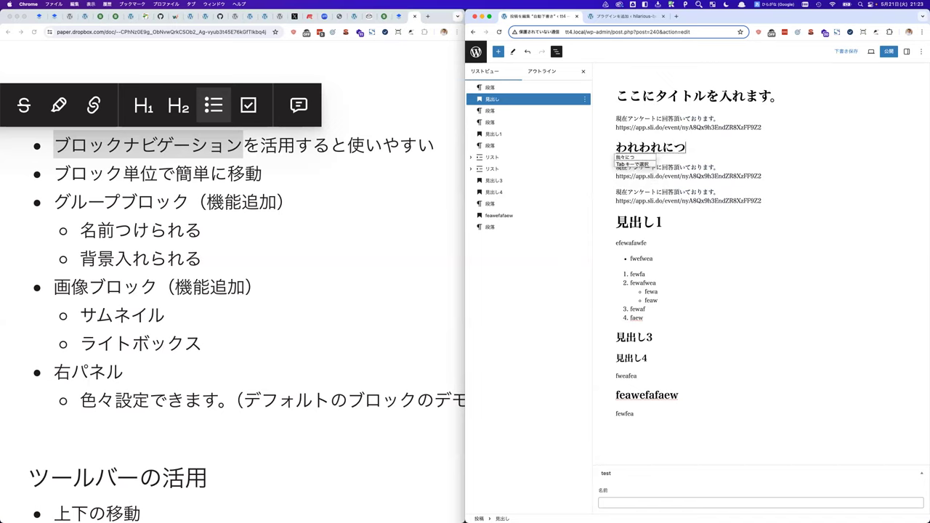
{"action": "type", "text": "いて"}
{"action": "key", "text": "space"}
{"action": "key", "text": "Return"}
Group the 我々について heading with the two paragraphs directly below it.
{"action": "left_click_drag", "start_coordinate": [760, 195], "coordinate": [617, 167]}
{"action": "left_click", "coordinate": [599, 142]}
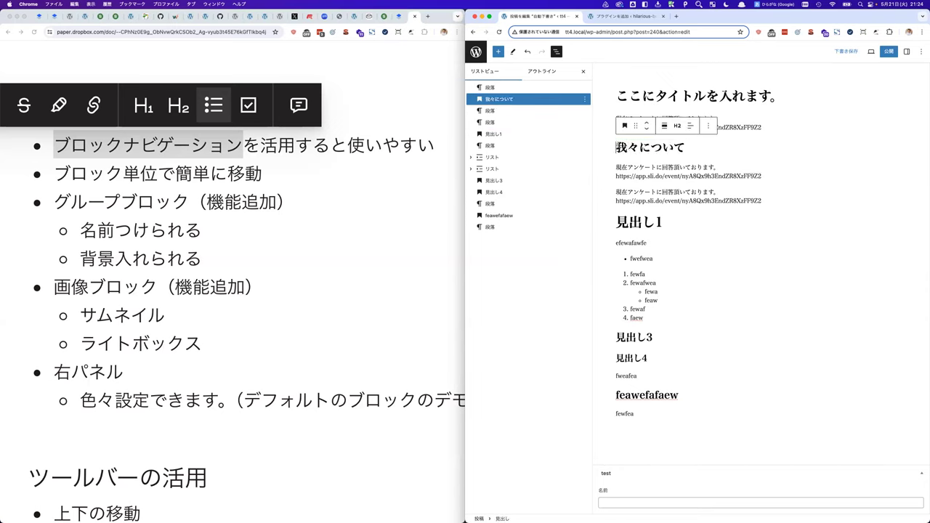
{"action": "left_click", "coordinate": [767, 197], "text": "shift"}
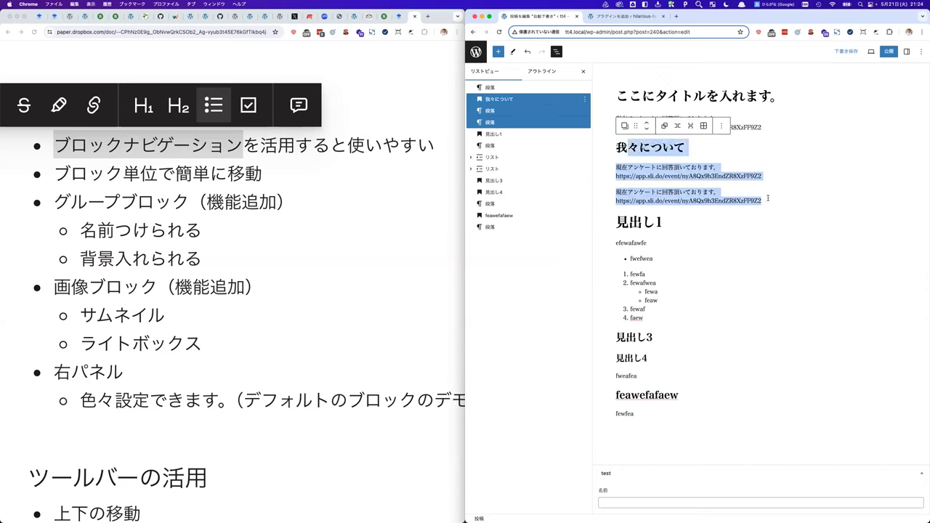
{"action": "left_click", "coordinate": [585, 99]}
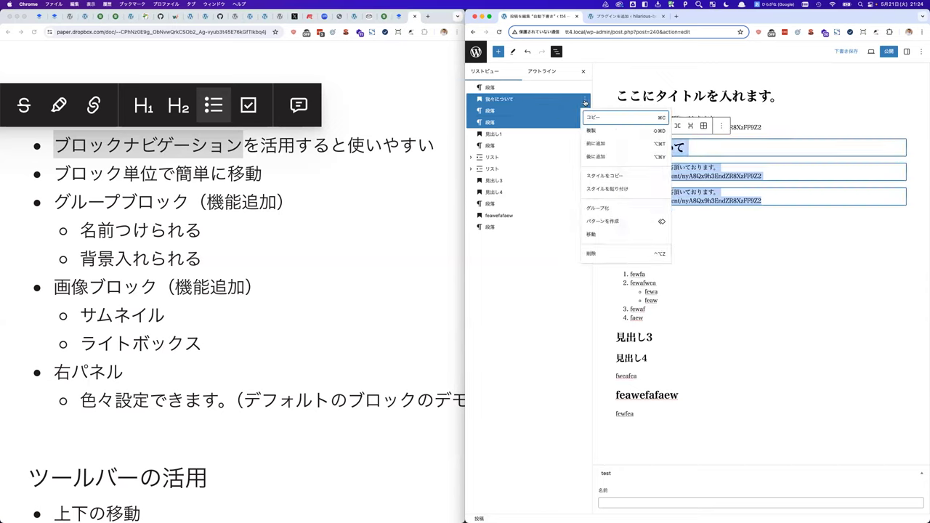
{"action": "left_click", "coordinate": [598, 208]}
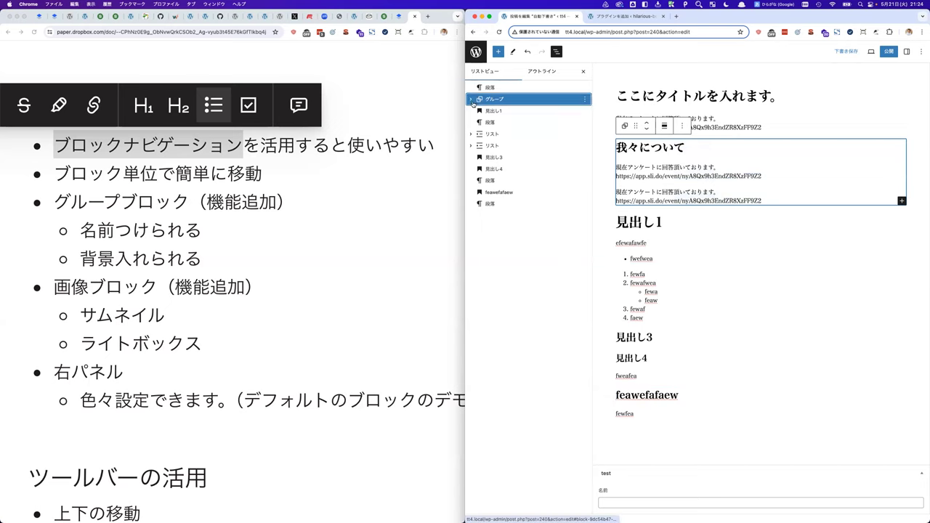
Rename the new group block as 我々について.
{"action": "left_click", "coordinate": [499, 99]}
{"action": "right_click", "coordinate": [519, 101]}
{"action": "left_click", "coordinate": [544, 245]}
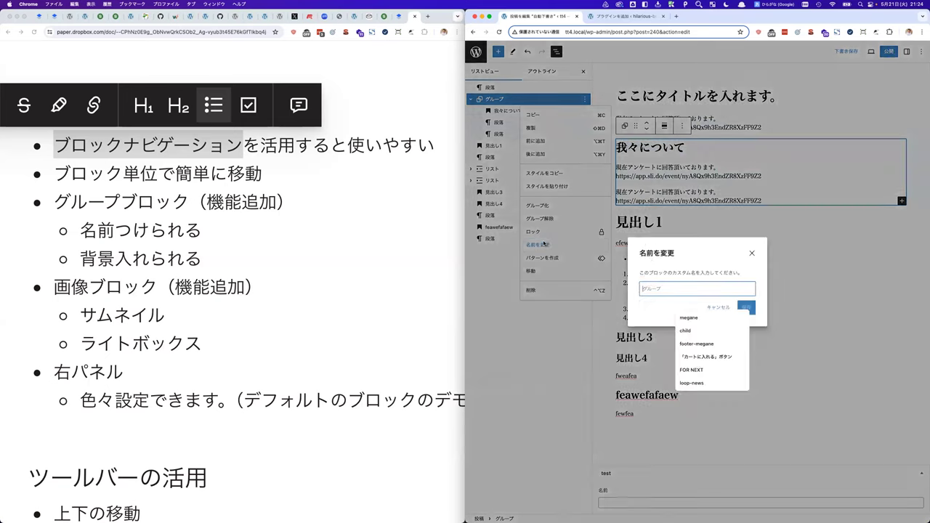
{"action": "type", "text": "ware"}
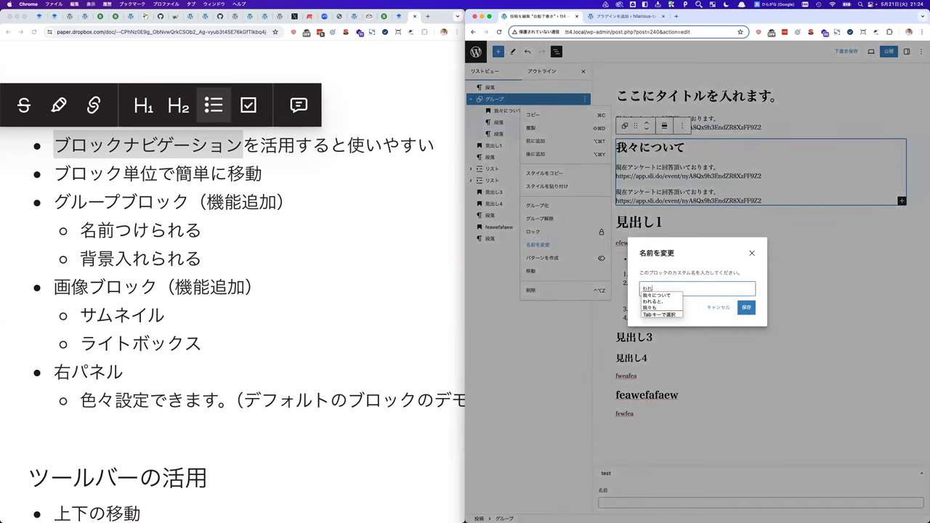
{"action": "type", "text": "warenituite"}
{"action": "key", "text": "space"}
{"action": "key", "text": "Return"}
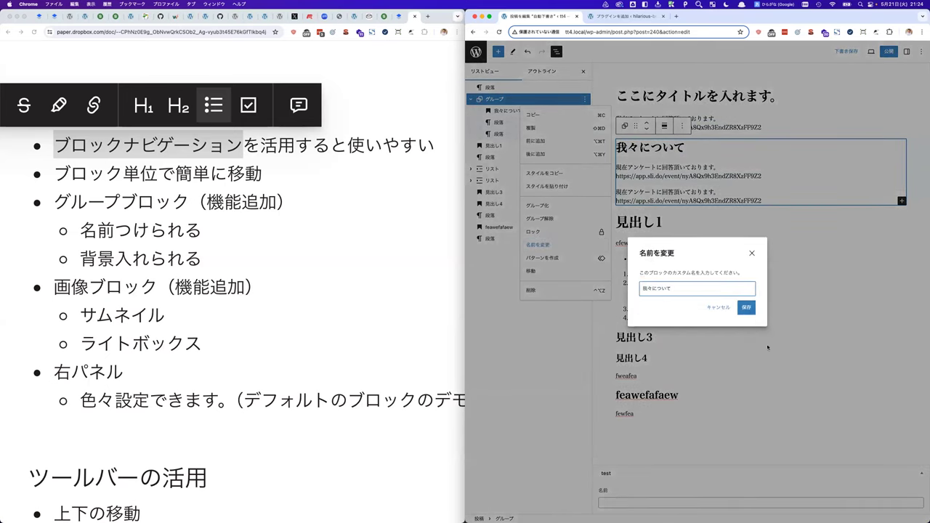
{"action": "left_click", "coordinate": [746, 307]}
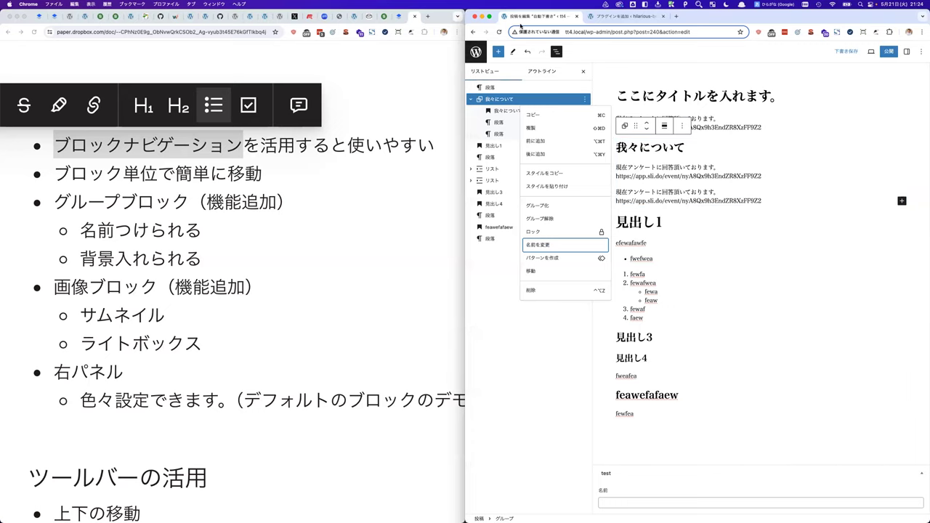
Collapse the 我々について group in the list view and move it above the first paragraph.
{"action": "left_click", "coordinate": [503, 101]}
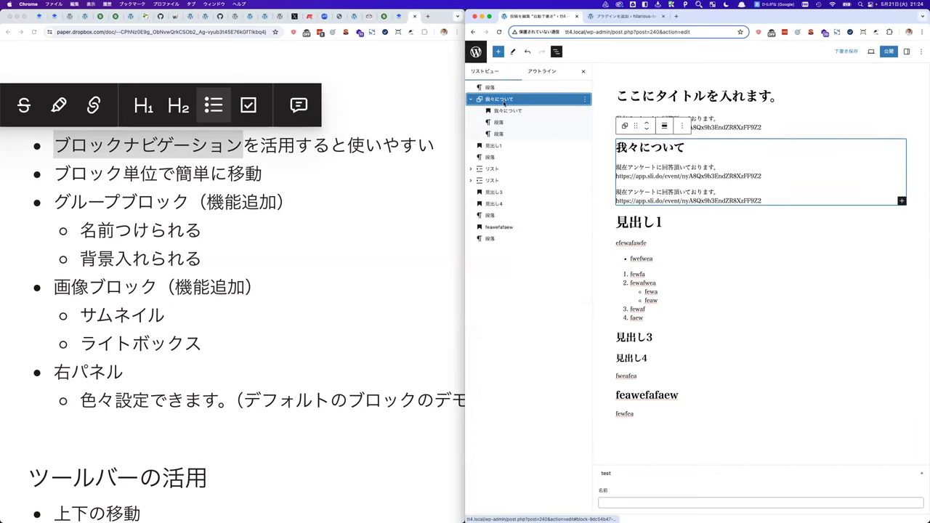
{"action": "left_click", "coordinate": [472, 101]}
{"action": "mouse_move", "coordinate": [500, 101]}
{"action": "left_mouse_down"}
{"action": "mouse_move", "coordinate": [505, 87]}
{"action": "mouse_move", "coordinate": [499, 93]}
{"action": "left_mouse_up"}
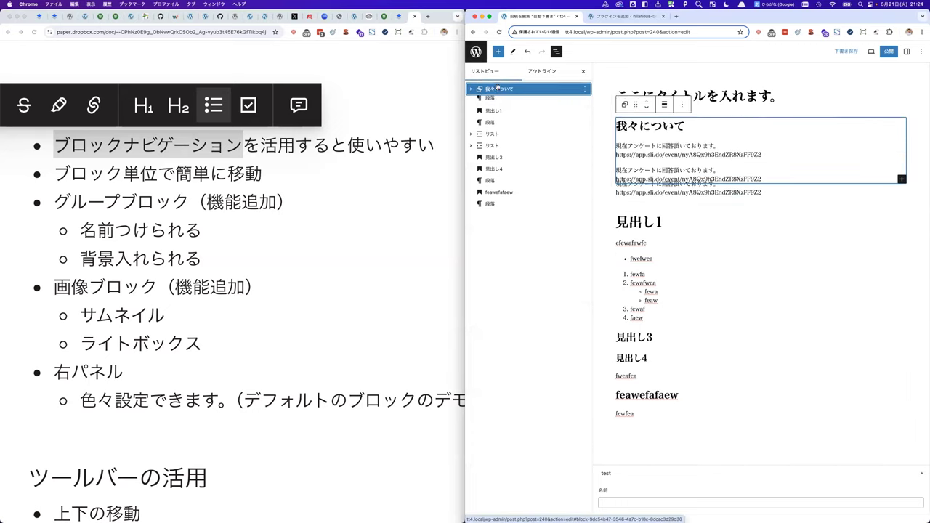
Group all blocks from the paragraph below the 我々について group through the paragraph above the feawefafaew heading.
{"action": "left_click", "coordinate": [499, 180]}
{"action": "left_click", "coordinate": [580, 104], "text": "shift"}
{"action": "left_click", "coordinate": [581, 101]}
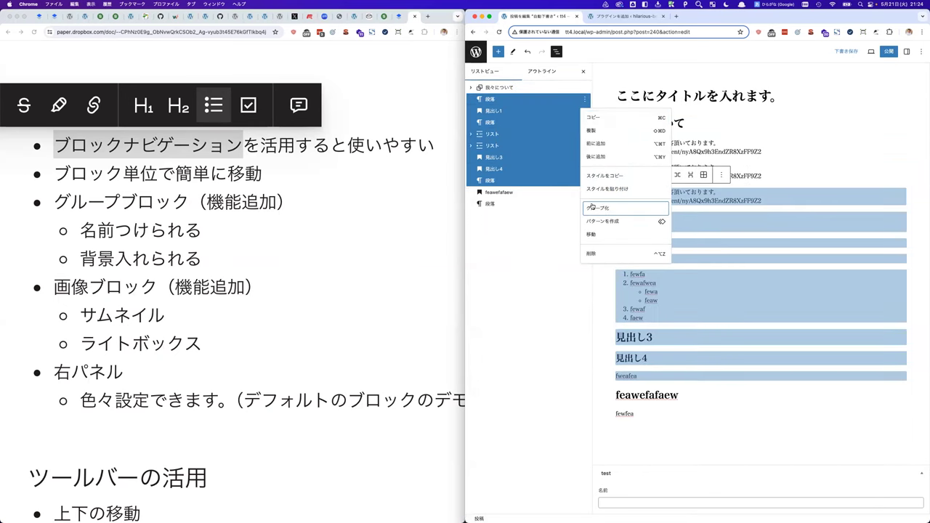
{"action": "left_click", "coordinate": [614, 208]}
Rename the second group block as 会社概要.
{"action": "left_click", "coordinate": [584, 99]}
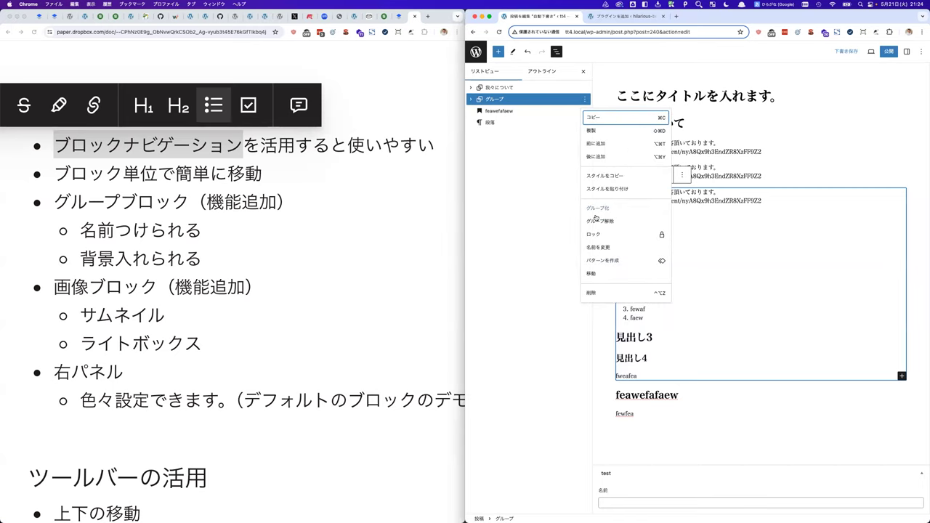
{"action": "left_click", "coordinate": [598, 247]}
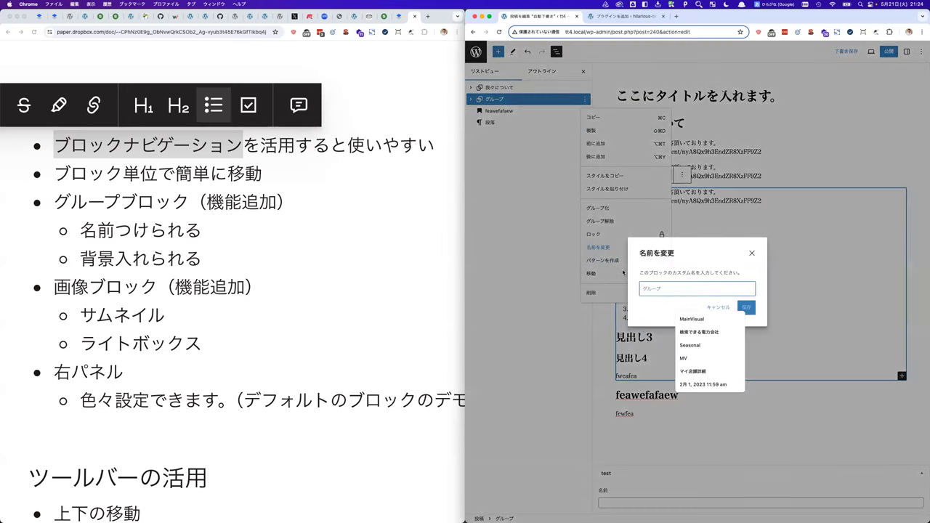
{"action": "type", "text": "かいしゃ"}
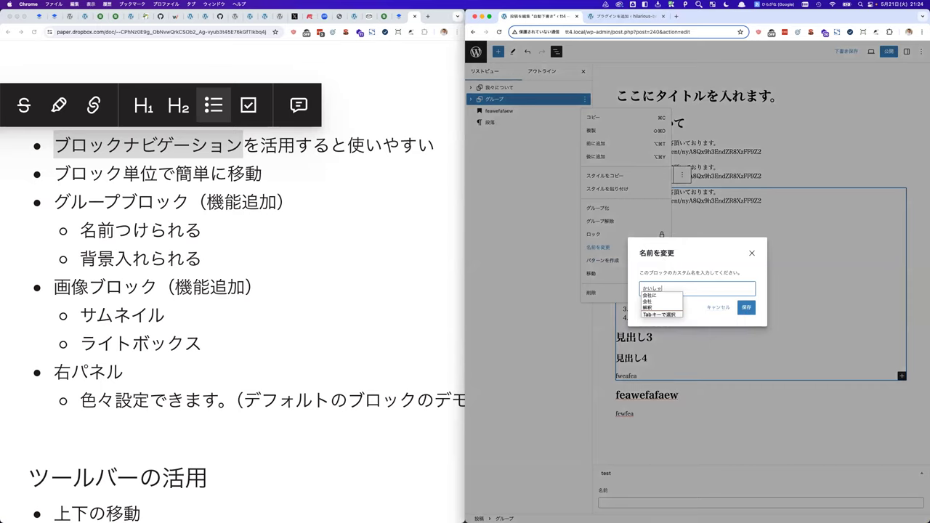
{"action": "type", "text": "がいy"}
{"action": "key", "text": "Tab"}
{"action": "key", "text": "Return"}
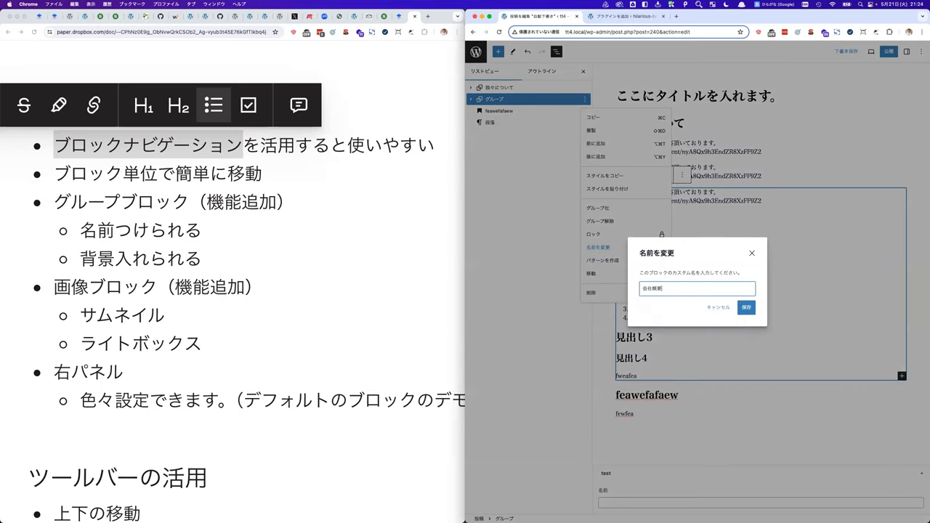
{"action": "left_click", "coordinate": [746, 308]}
Group the feawefafaew heading with the last paragraph of the post.
{"action": "left_click", "coordinate": [500, 110]}
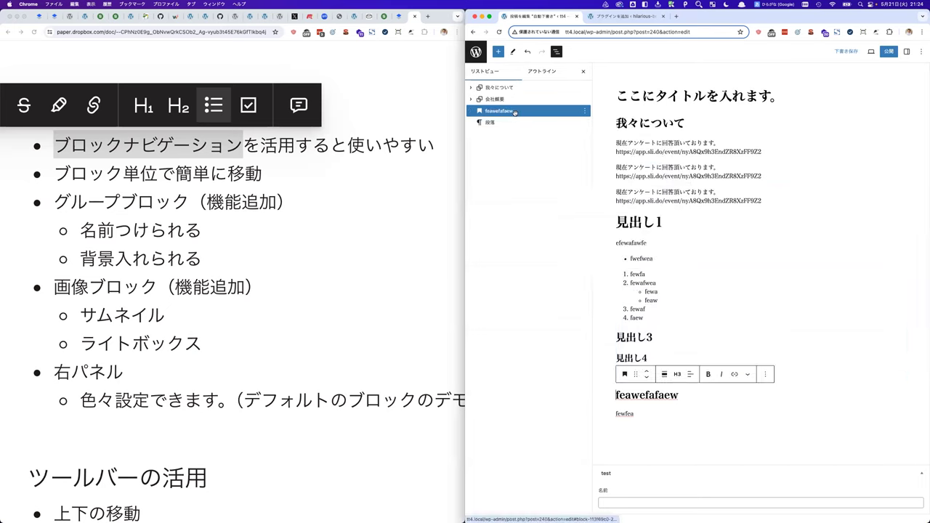
{"action": "left_click", "coordinate": [504, 123], "text": "shift"}
{"action": "left_click", "coordinate": [585, 111]}
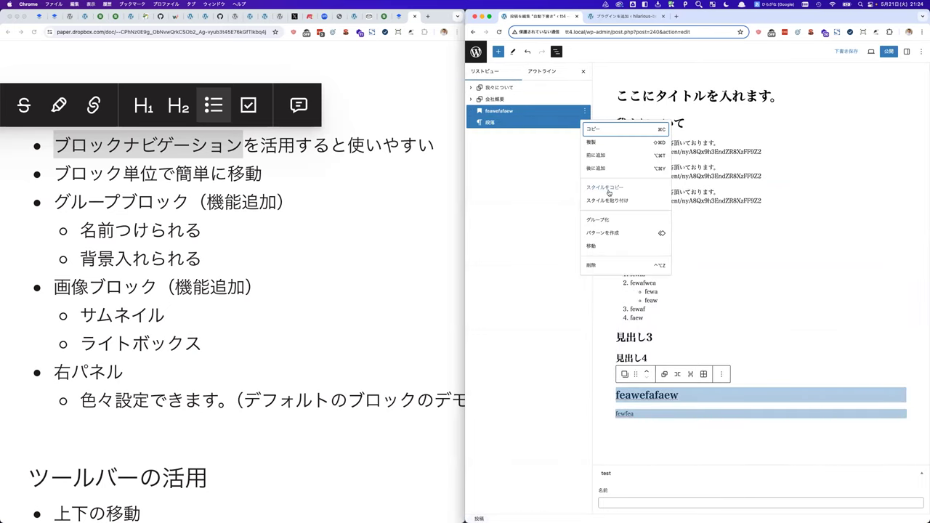
{"action": "left_click", "coordinate": [603, 223]}
Rename the last group block as お問い合わせ.
{"action": "right_click", "coordinate": [533, 116]}
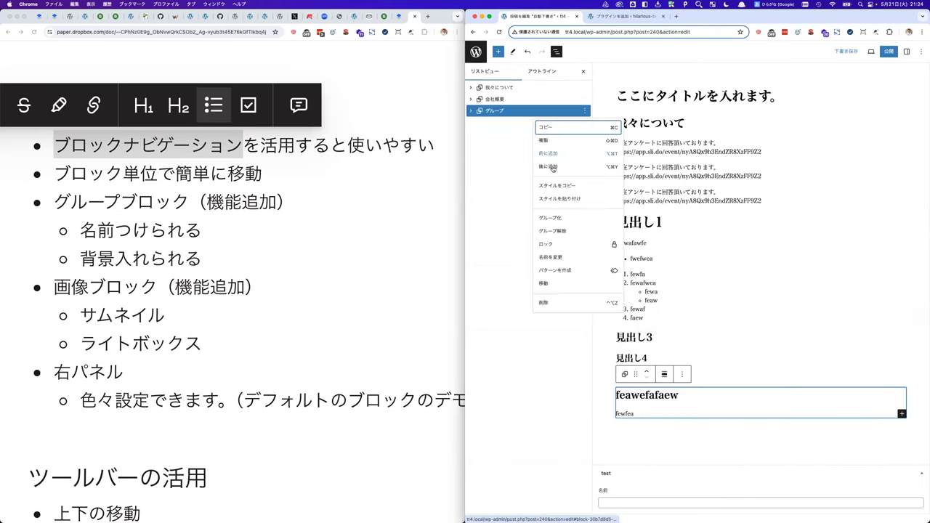
{"action": "left_click", "coordinate": [549, 257]}
{"action": "type", "text": "おといあw"}
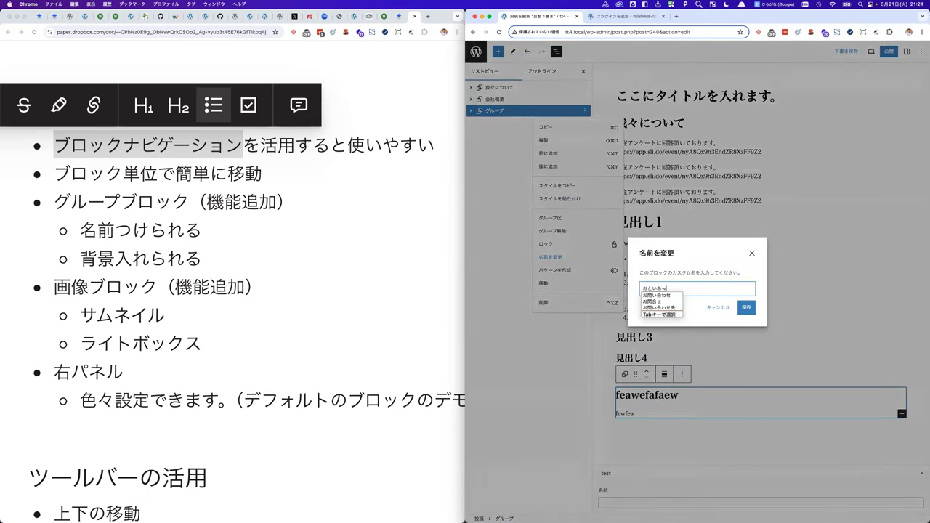
{"action": "type", "text": "わせ"}
{"action": "key", "text": "Return"}
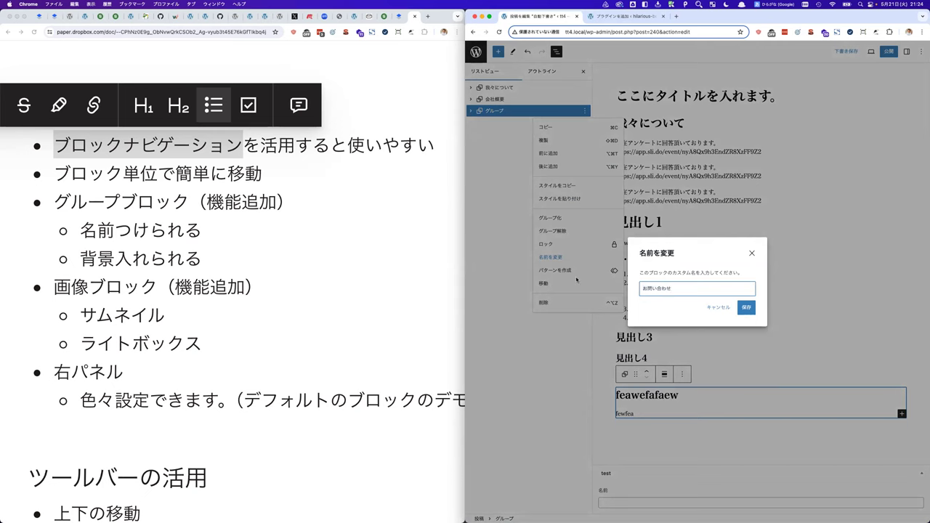
{"action": "left_click", "coordinate": [746, 307]}
{"action": "left_click", "coordinate": [520, 152]}
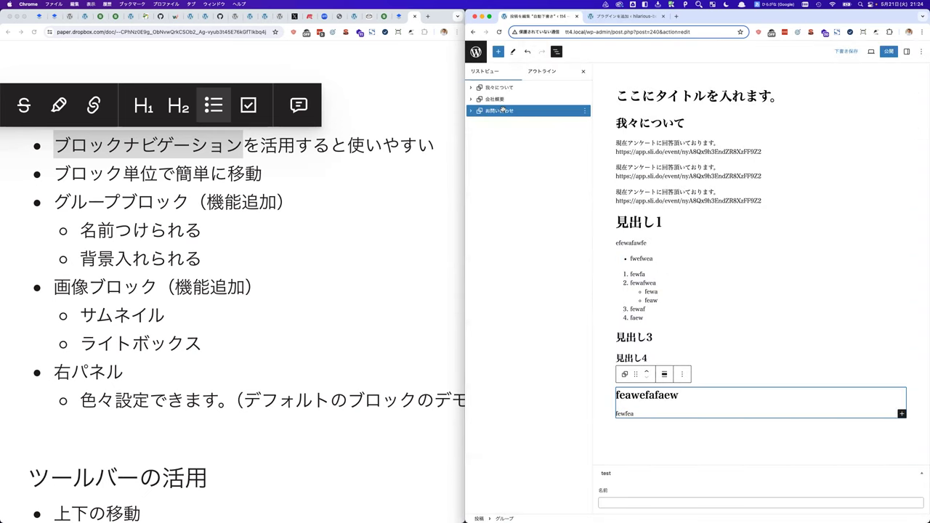
Expand the three named groups in the list view to inspect their nested blocks, and collapse them again.
{"action": "left_click", "coordinate": [490, 99]}
{"action": "left_click", "coordinate": [491, 87]}
{"action": "left_click", "coordinate": [471, 110]}
{"action": "left_click", "coordinate": [470, 99]}
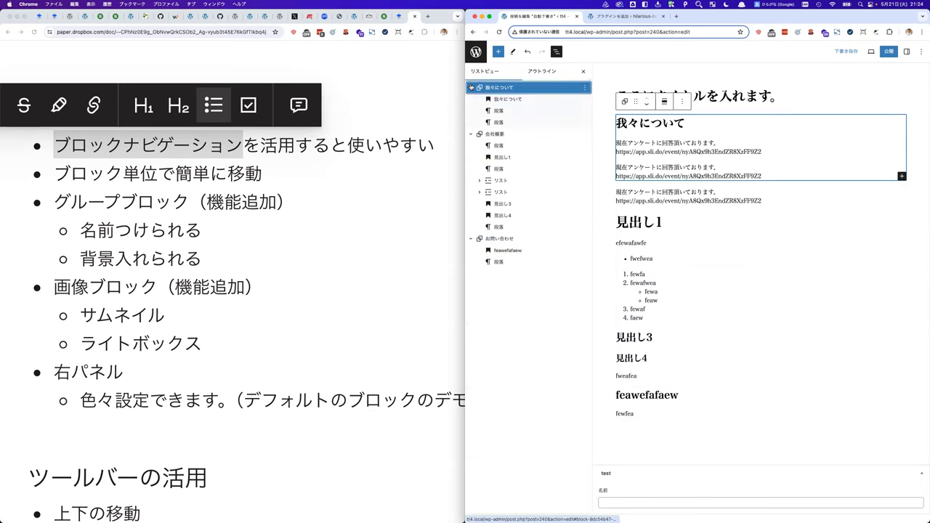
{"action": "left_click", "coordinate": [471, 97]}
{"action": "left_click", "coordinate": [471, 110]}
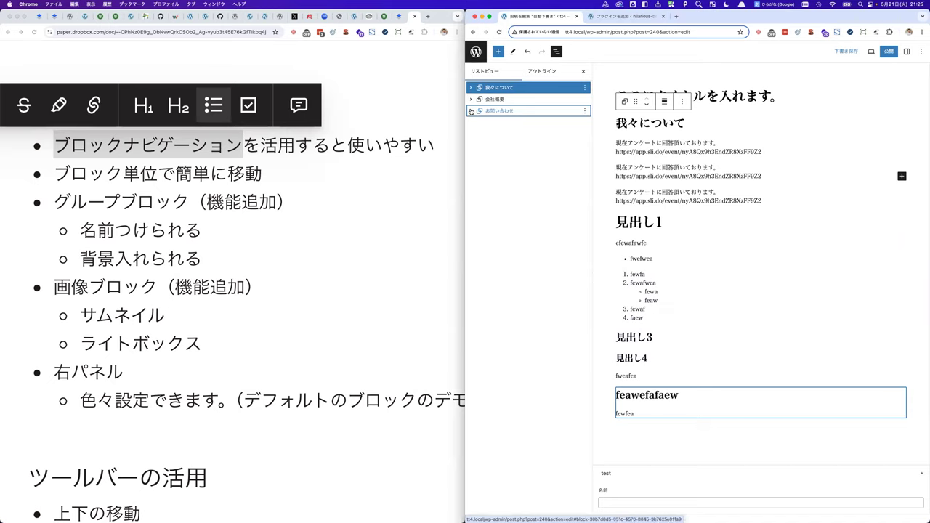
Switch to the Dropbox Paper notes and zoom out to review the outline around パネルの活用 and the following sections.
{"action": "left_click", "coordinate": [312, 259]}
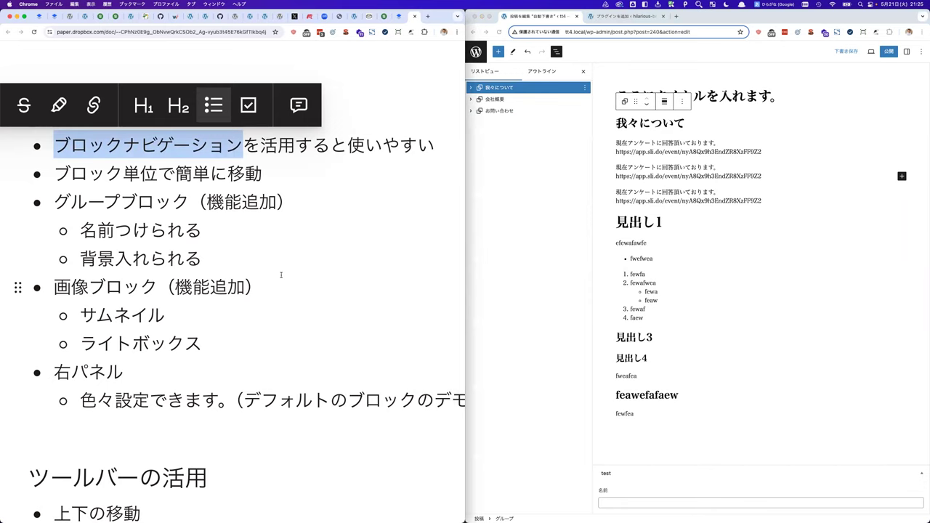
{"action": "left_click", "coordinate": [280, 275]}
{"action": "scroll", "coordinate": [281, 274], "scroll_direction": "down", "scroll_amount": 5}
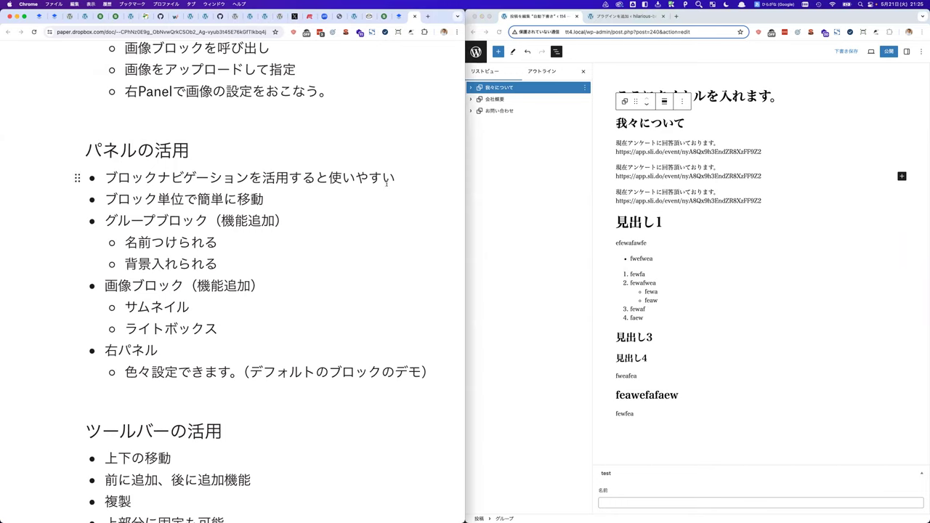
{"action": "scroll", "coordinate": [270, 250], "scroll_direction": "down", "scroll_amount": 5}
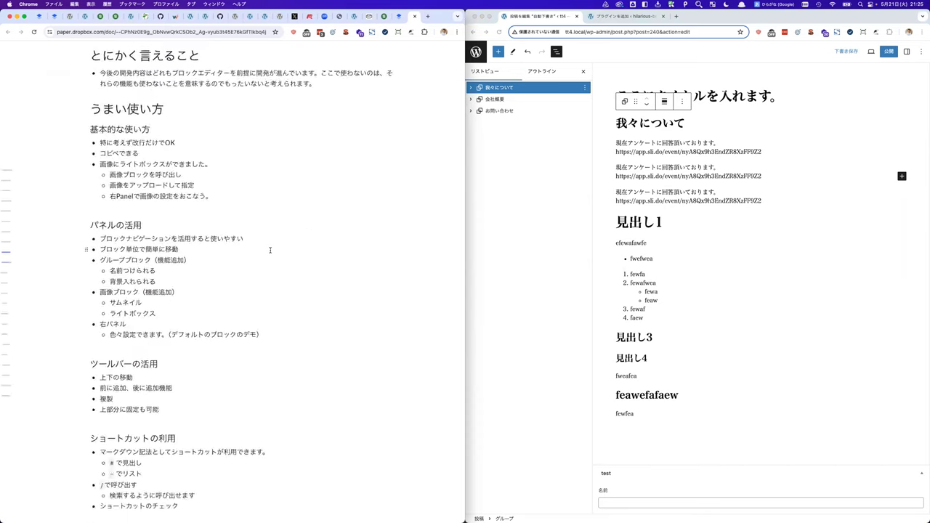
{"action": "key", "text": "super+minus"}
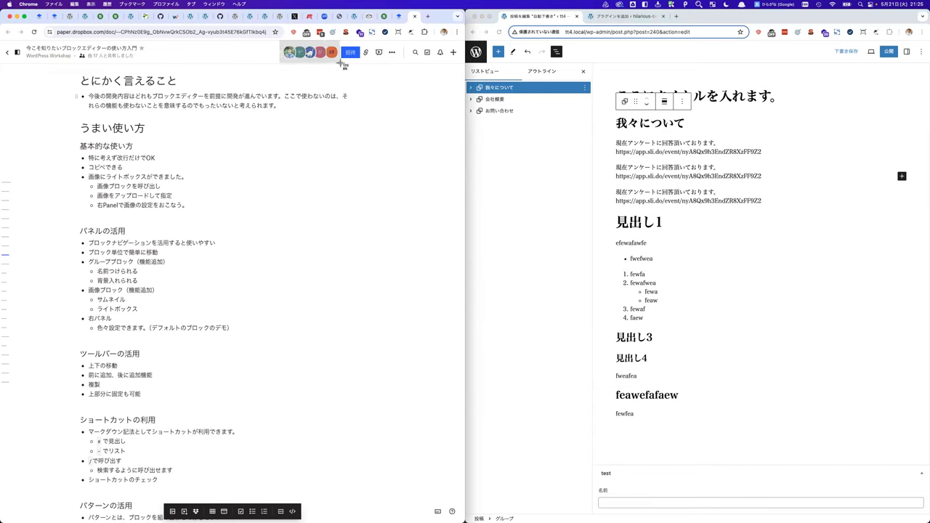
Paste the copied avatar screenshot as an image block after the last paragraph of the お問い合わせ group.
{"action": "left_click", "coordinate": [636, 414]}
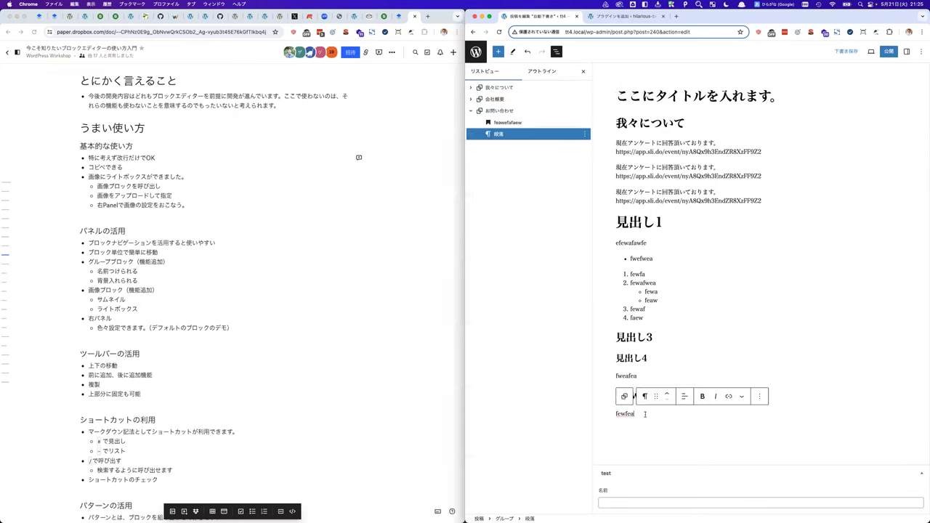
{"action": "key", "text": "Return"}
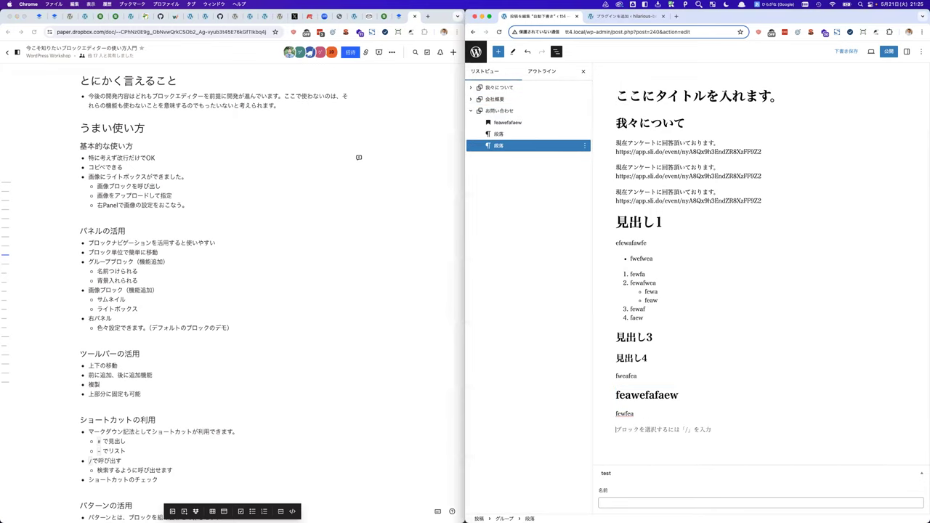
{"action": "key", "text": "super+v"}
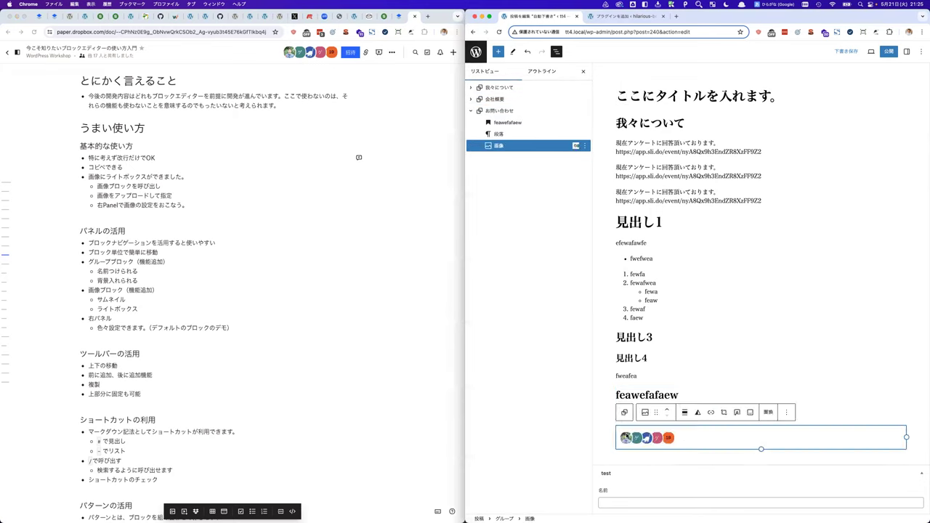
{"action": "left_click", "coordinate": [701, 455]}
{"action": "left_click", "coordinate": [672, 439]}
{"action": "left_click", "coordinate": [684, 376]}
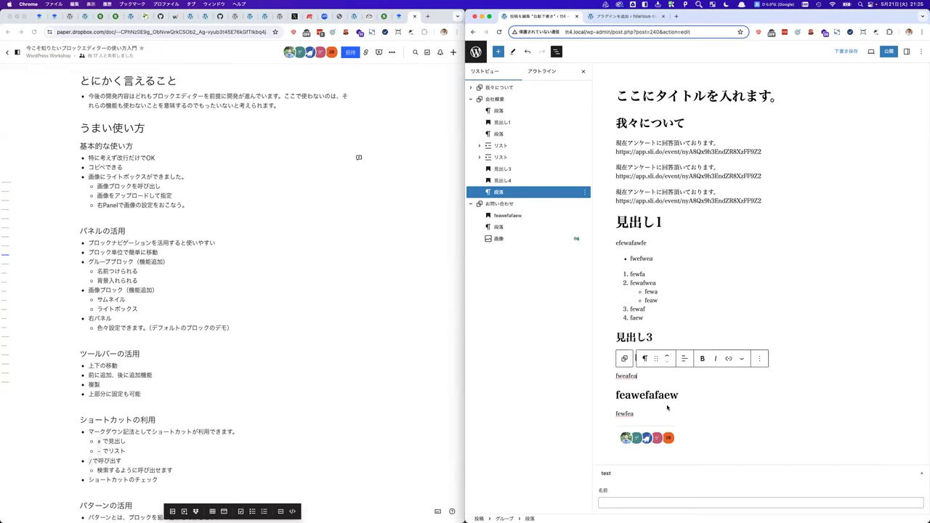
Open the media library for replacing the avatar image, capture a screenshot of its thumbnail grid, and close the library without changing the image.
{"action": "left_click", "coordinate": [656, 436]}
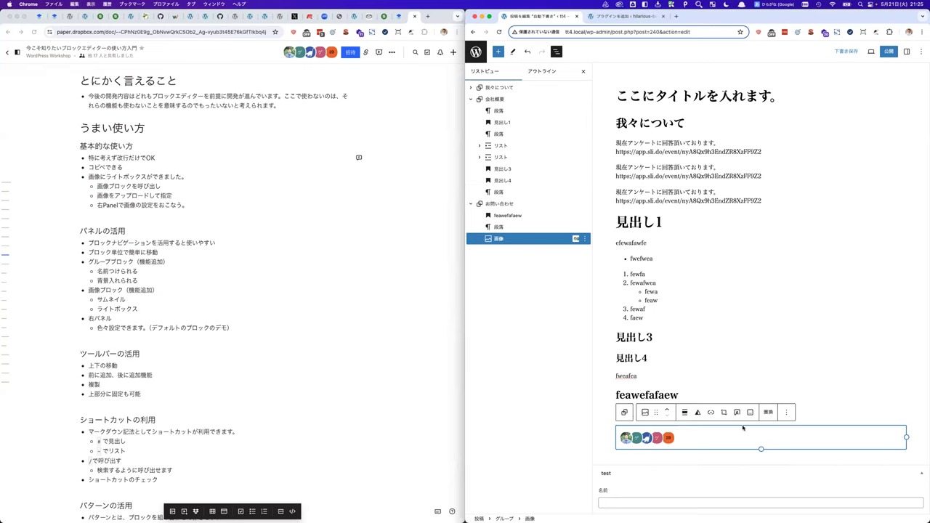
{"action": "left_click", "coordinate": [767, 412]}
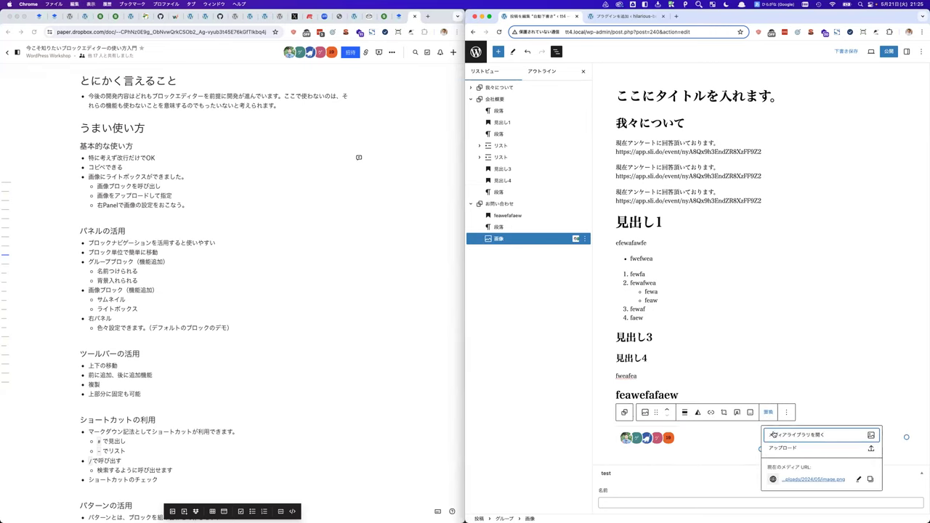
{"action": "left_click", "coordinate": [774, 435]}
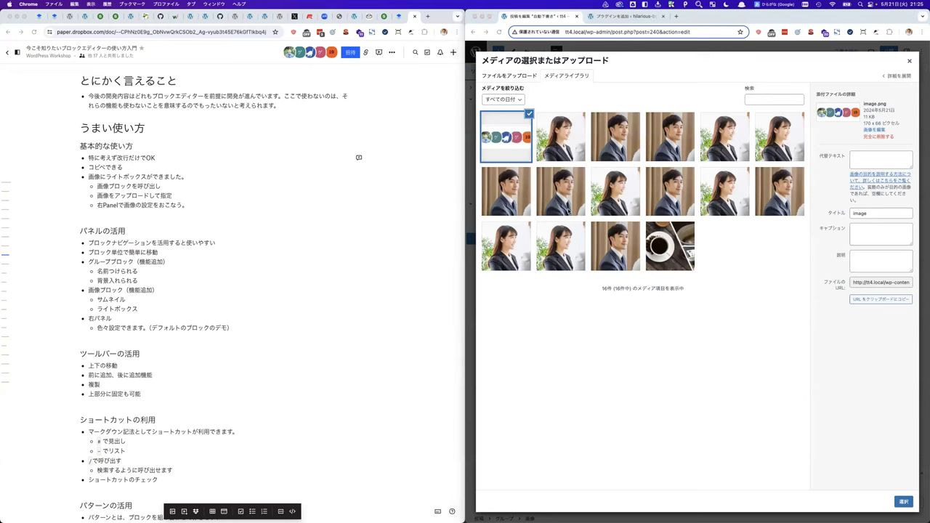
{"action": "left_click_drag", "start_coordinate": [475, 104], "coordinate": [710, 284]}
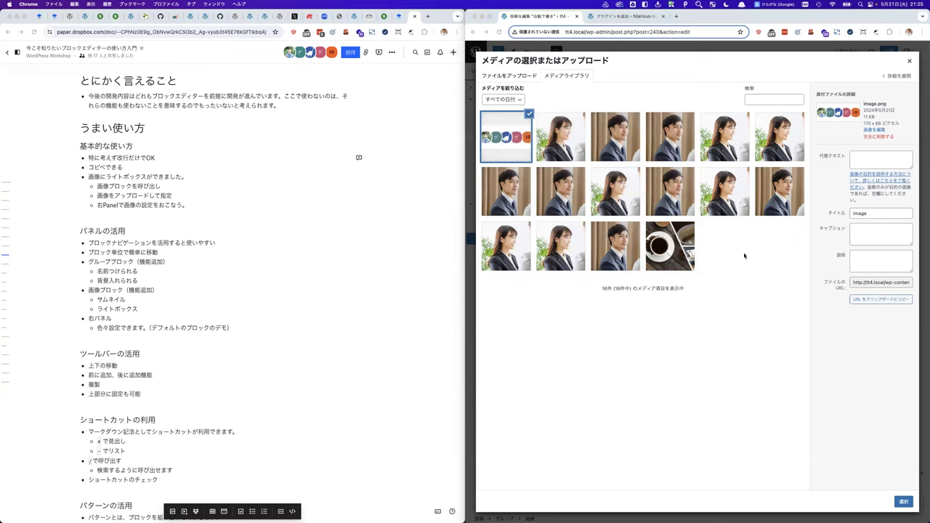
{"action": "left_click", "coordinate": [909, 61]}
Add a block after the 見出し1 heading and paste the captured thumbnail grid into it as an image.
{"action": "left_click", "coordinate": [708, 256]}
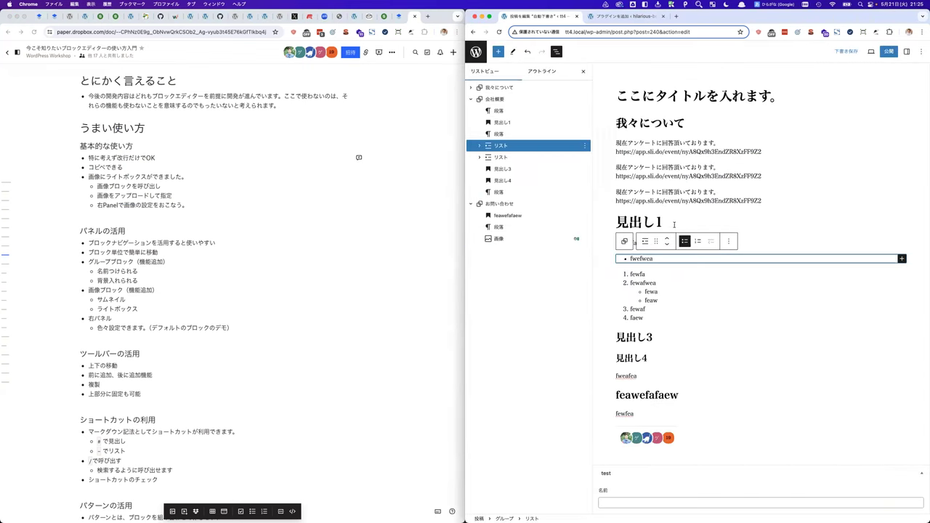
{"action": "left_click", "coordinate": [673, 225]}
{"action": "left_click", "coordinate": [785, 198]}
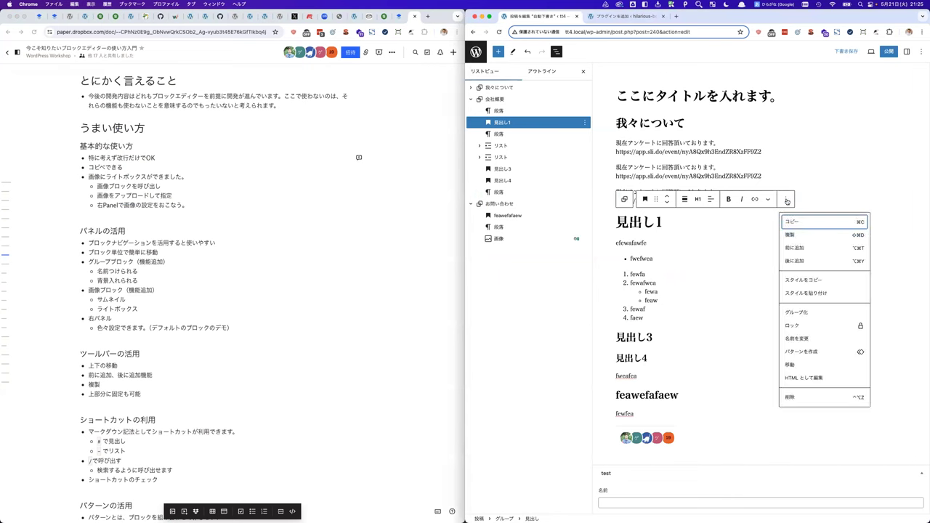
{"action": "left_click", "coordinate": [799, 260]}
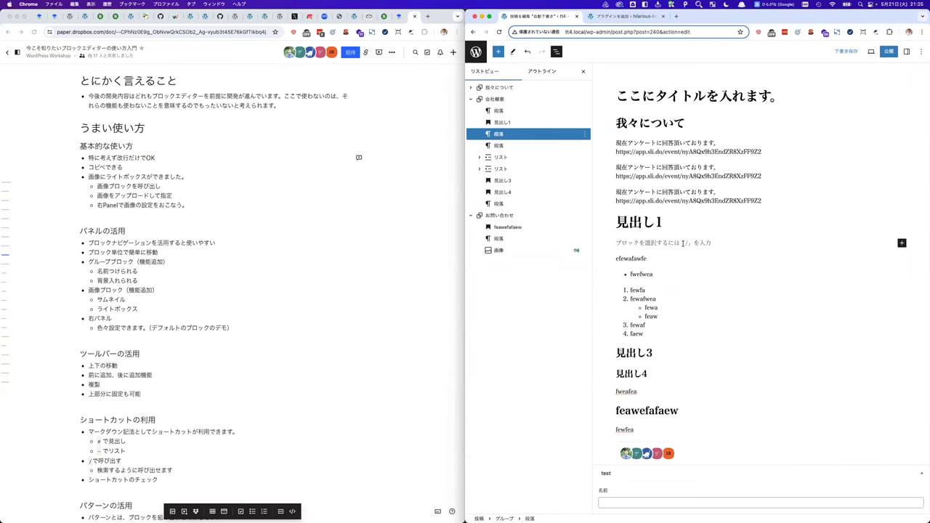
{"action": "key", "text": "super+v"}
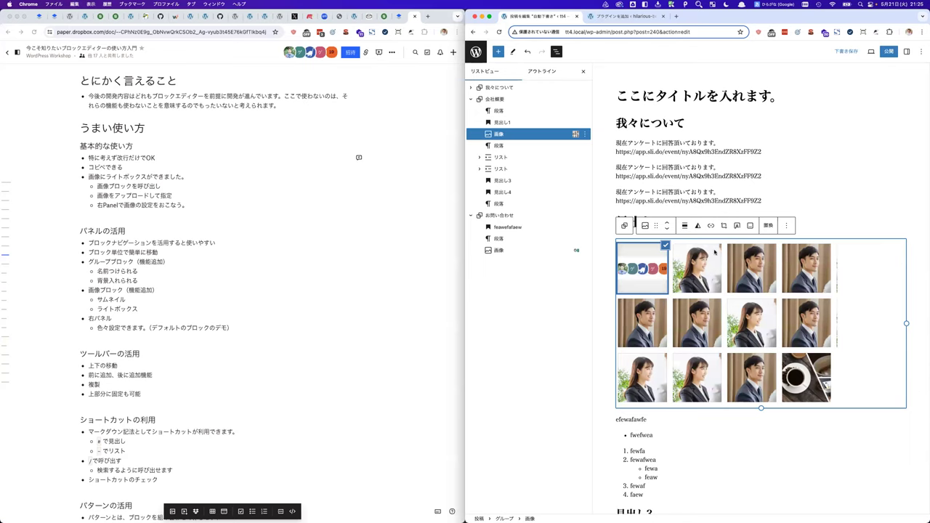
Set the alignment of the pasted thumbnail grid image to 中央揃え.
{"action": "left_click", "coordinate": [684, 225]}
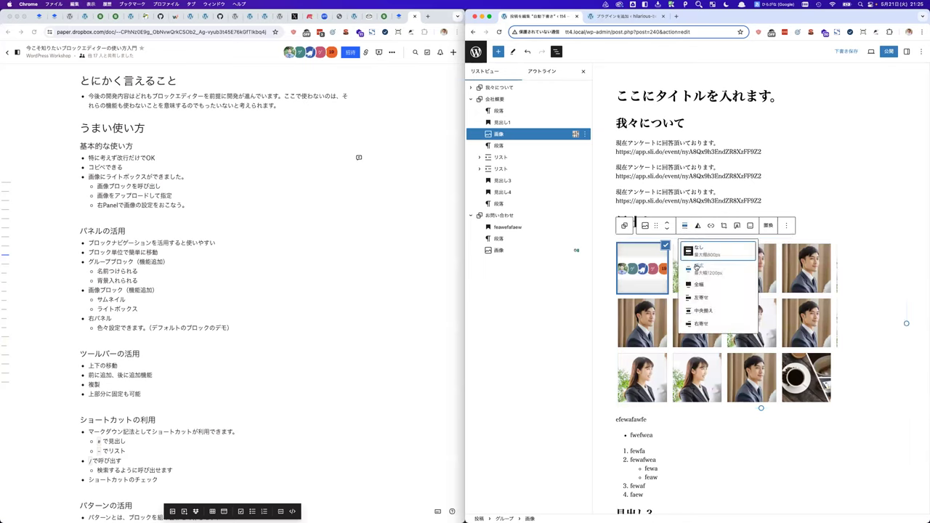
{"action": "left_click", "coordinate": [695, 311]}
{"action": "left_click", "coordinate": [631, 331]}
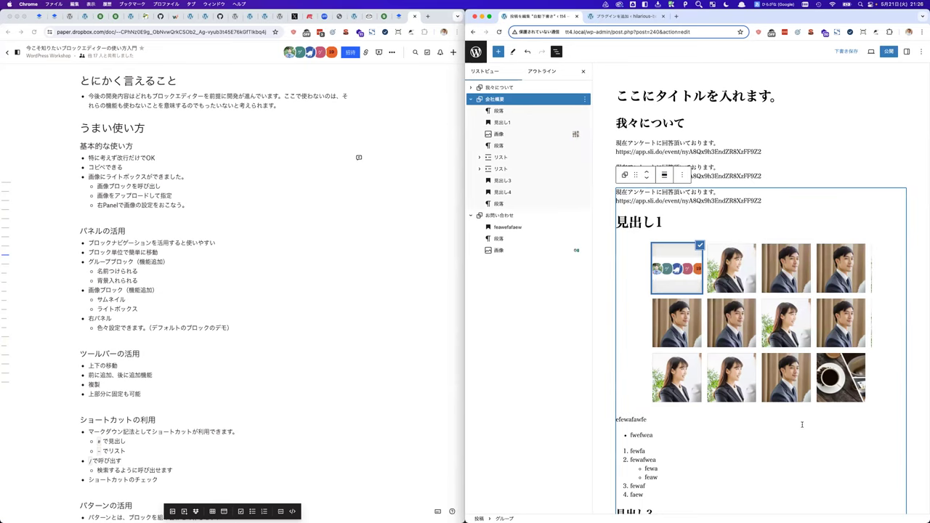
{"action": "left_click", "coordinate": [903, 150]}
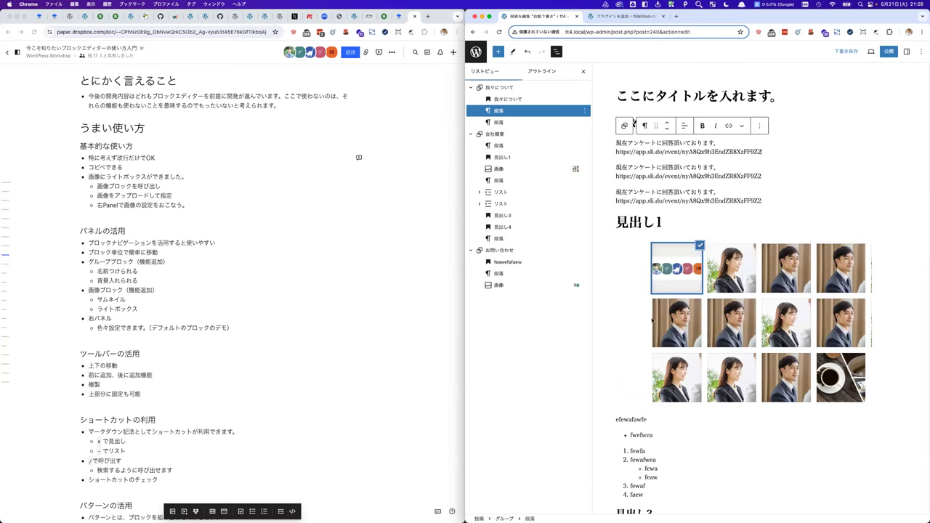
Switch to the main workshop notes in Dropbox Paper and go to section 6 on moving from the classic editor to the block editor.
{"action": "left_click", "coordinate": [266, 319]}
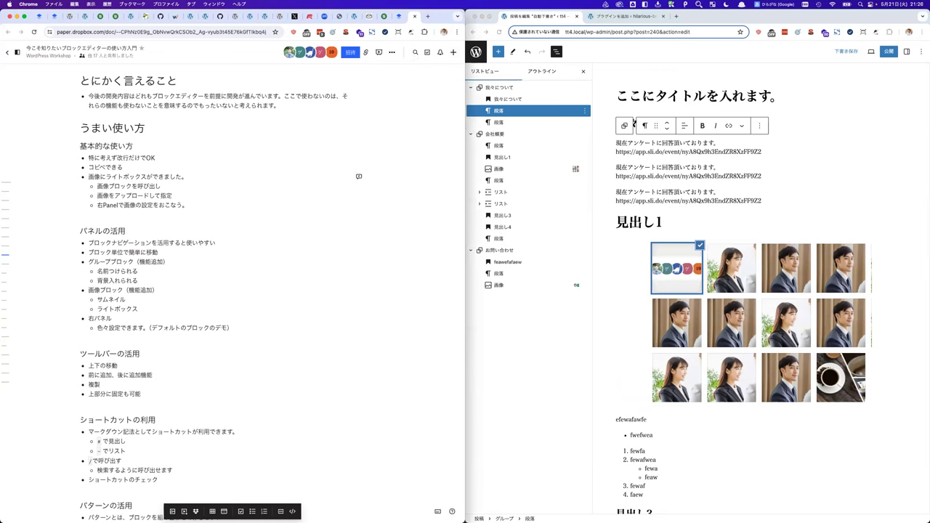
{"action": "left_click", "coordinate": [53, 17]}
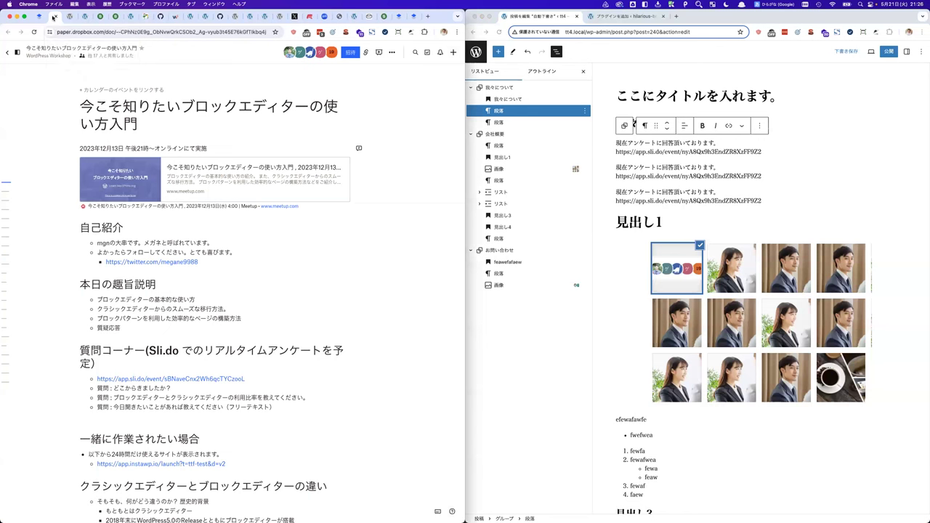
{"action": "left_click", "coordinate": [40, 16]}
{"action": "scroll", "coordinate": [163, 197], "scroll_direction": "down", "scroll_amount": 1}
{"action": "scroll", "coordinate": [117, 242], "scroll_direction": "up", "scroll_amount": 5}
{"action": "scroll", "coordinate": [116, 242], "scroll_direction": "down", "scroll_amount": 3}
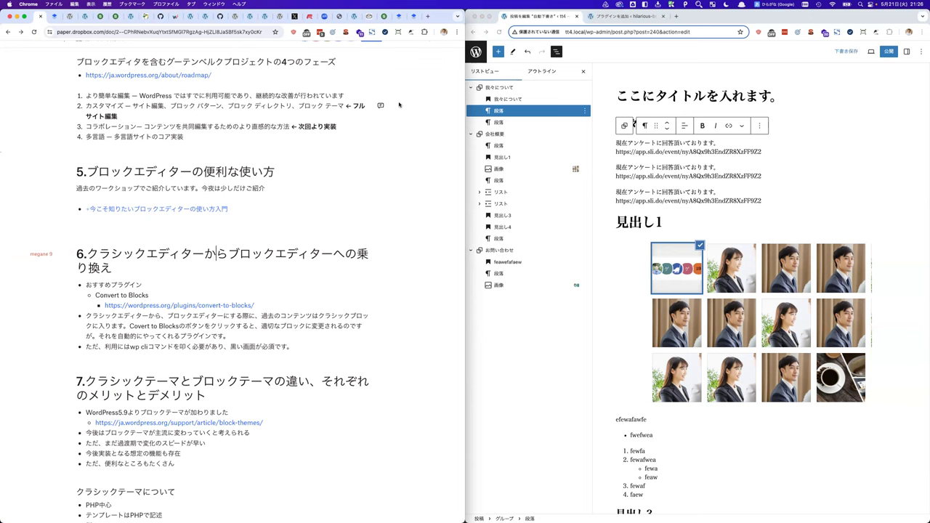
Leave the post editor for the posts list without saving, and close the other site's add-plugins page.
{"action": "left_click", "coordinate": [472, 56]}
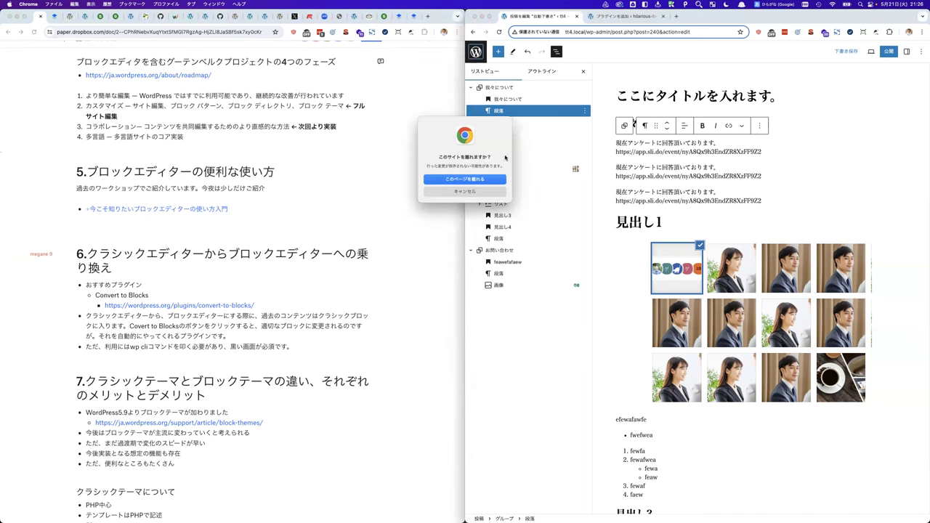
{"action": "left_click", "coordinate": [481, 178]}
{"action": "left_click", "coordinate": [654, 16]}
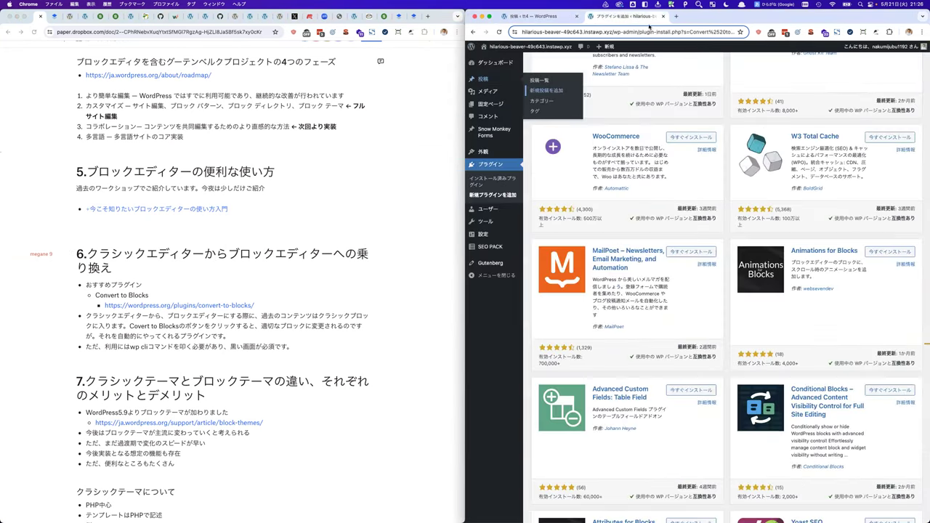
{"action": "left_click", "coordinate": [662, 17]}
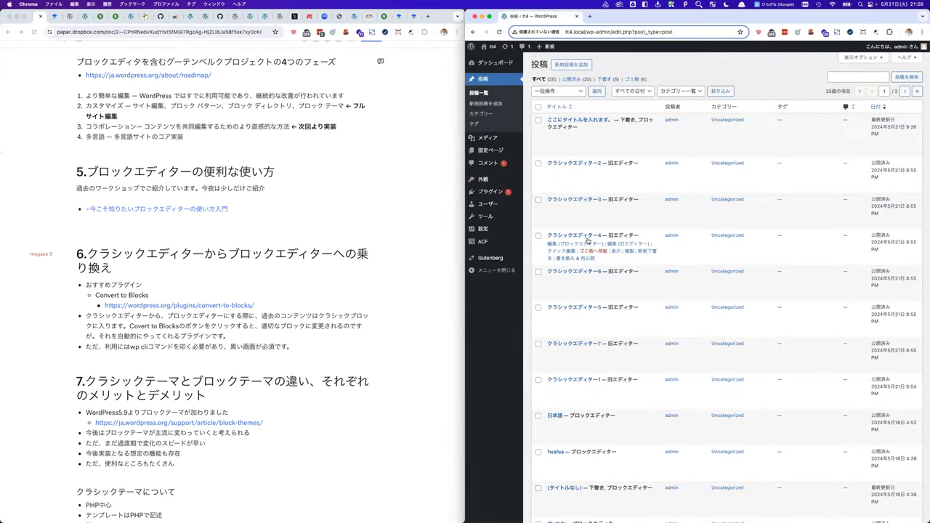
{"action": "key", "text": "super+plus"}
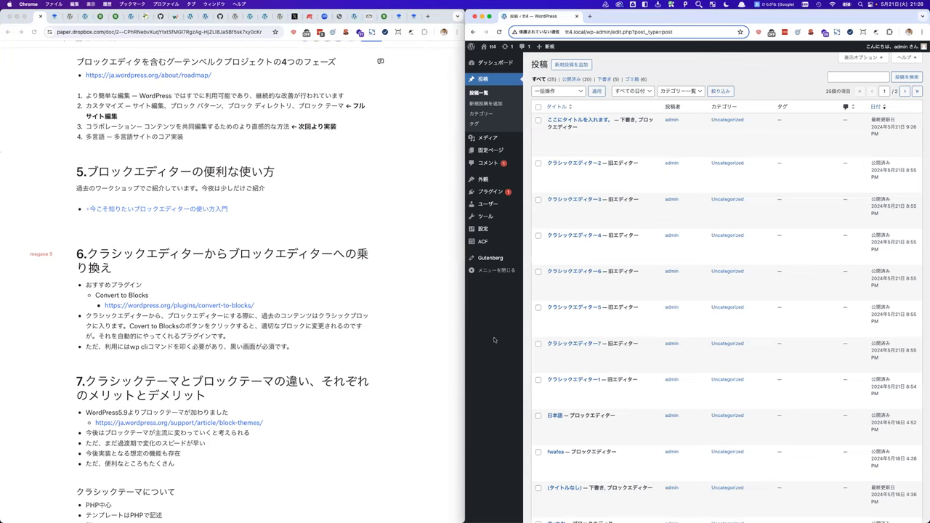
{"action": "key", "text": "super+plus"}
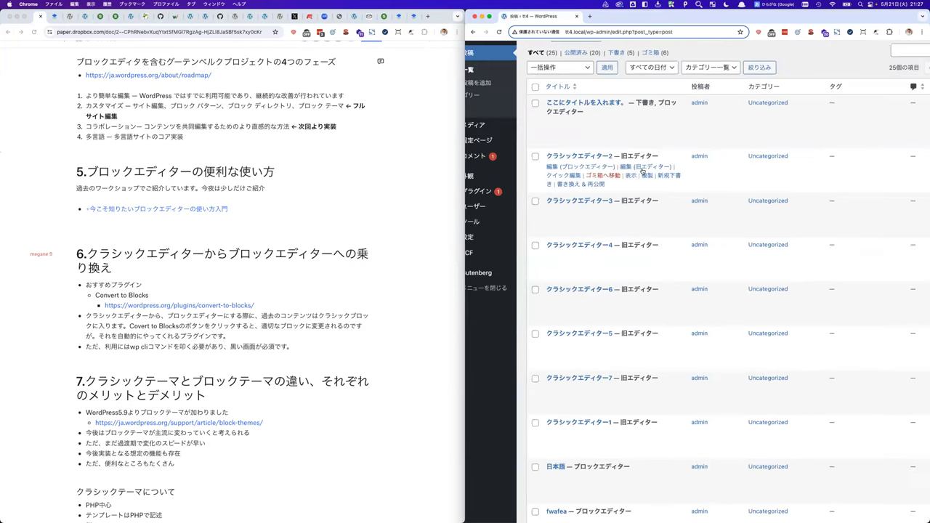
{"action": "key", "text": "super+minus"}
Open the installed plugins page in a new tab and examine the Classic Editor and Convert to Blocks entries.
{"action": "left_click", "coordinate": [548, 196], "text": "super"}
{"action": "left_click", "coordinate": [619, 20]}
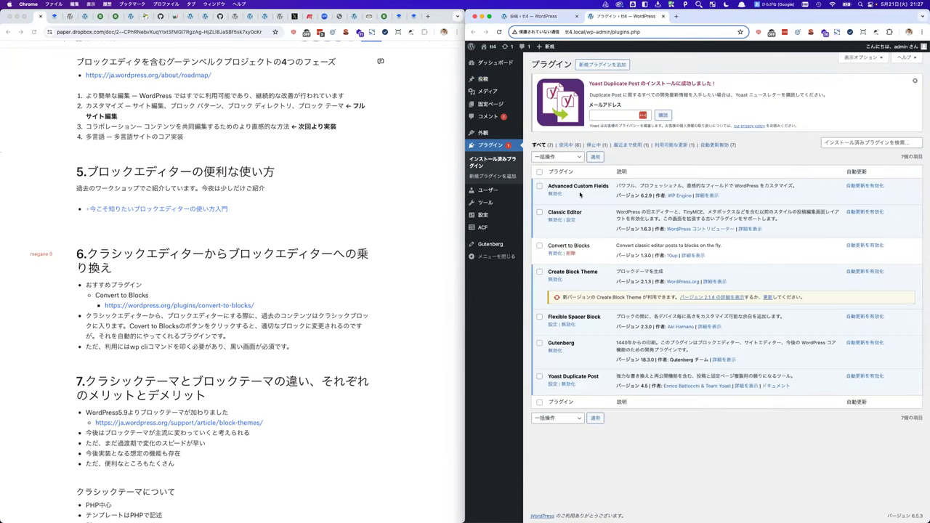
{"action": "key", "text": "super+plus"}
{"action": "key", "text": "super+plus"}
{"action": "key", "text": "super+plus"}
{"action": "scroll", "coordinate": [558, 217], "scroll_direction": "up", "scroll_amount": 5}
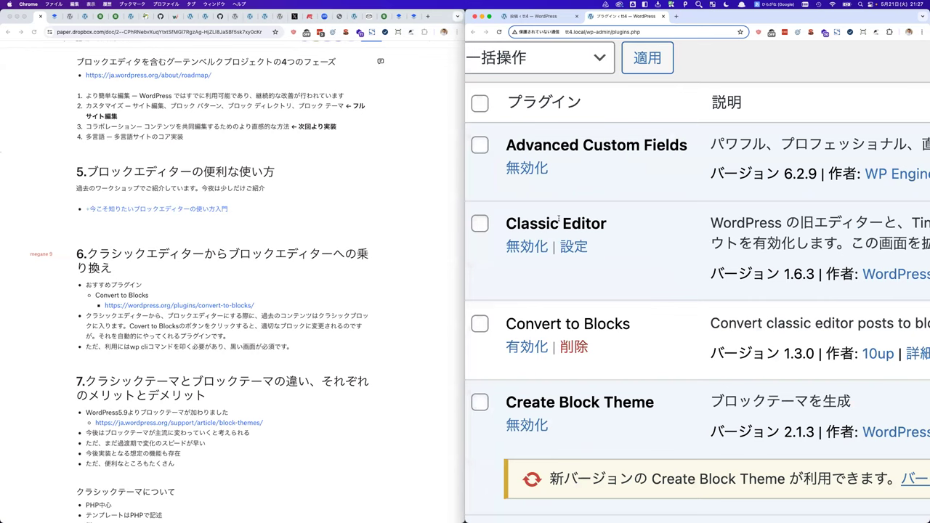
{"action": "scroll", "coordinate": [572, 263], "scroll_direction": "down", "scroll_amount": 2}
{"action": "scroll", "coordinate": [572, 263], "scroll_direction": "down", "scroll_amount": 5}
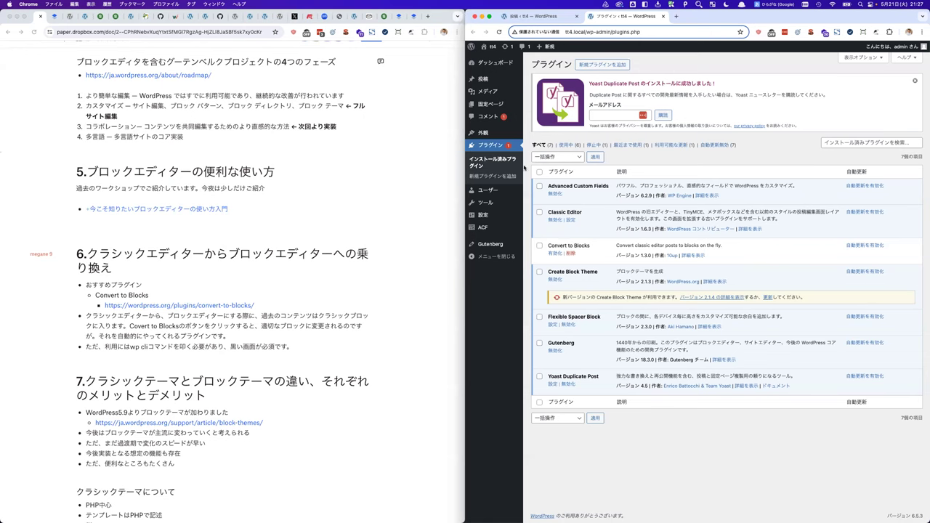
Open the 投稿設定 page and examine the default editor and the option allowing users to switch editors.
{"action": "left_click", "coordinate": [548, 82]}
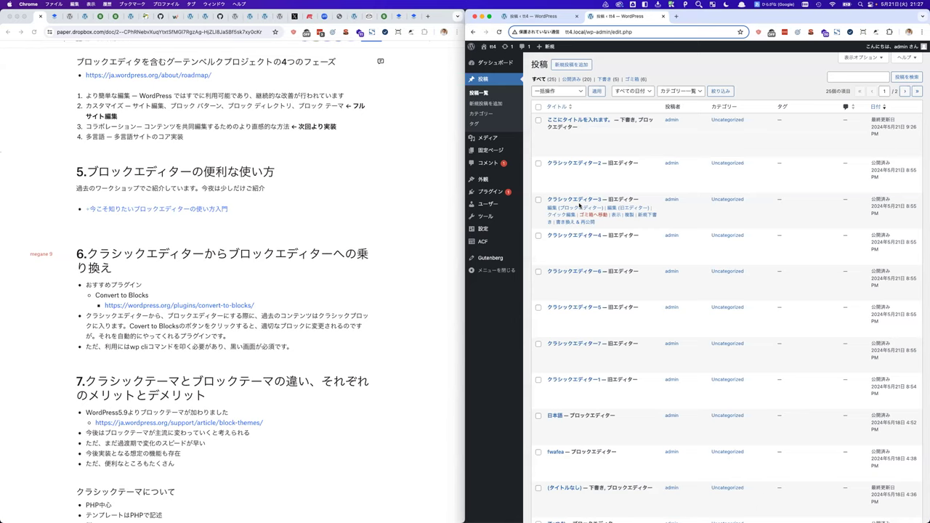
{"action": "left_click", "coordinate": [488, 191]}
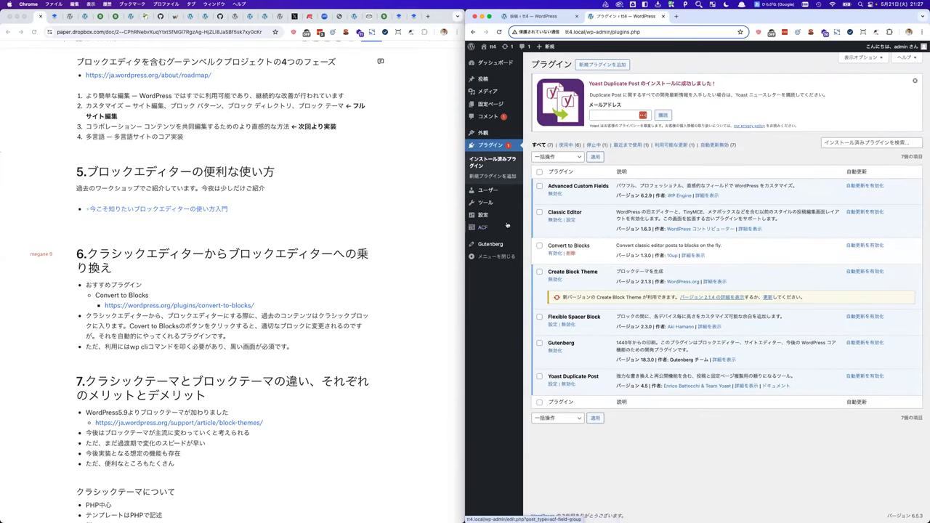
{"action": "mouse_move", "coordinate": [489, 221]}
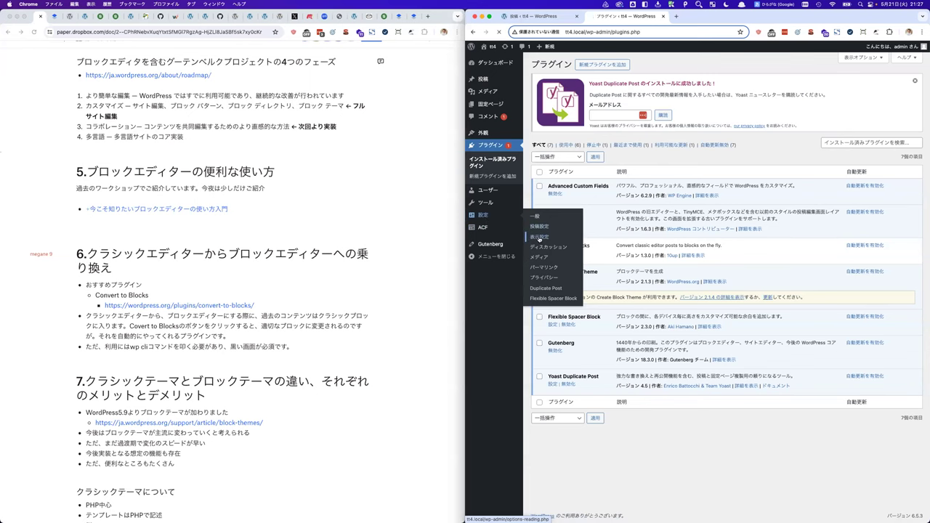
{"action": "left_click", "coordinate": [538, 236]}
{"action": "left_click", "coordinate": [480, 207]}
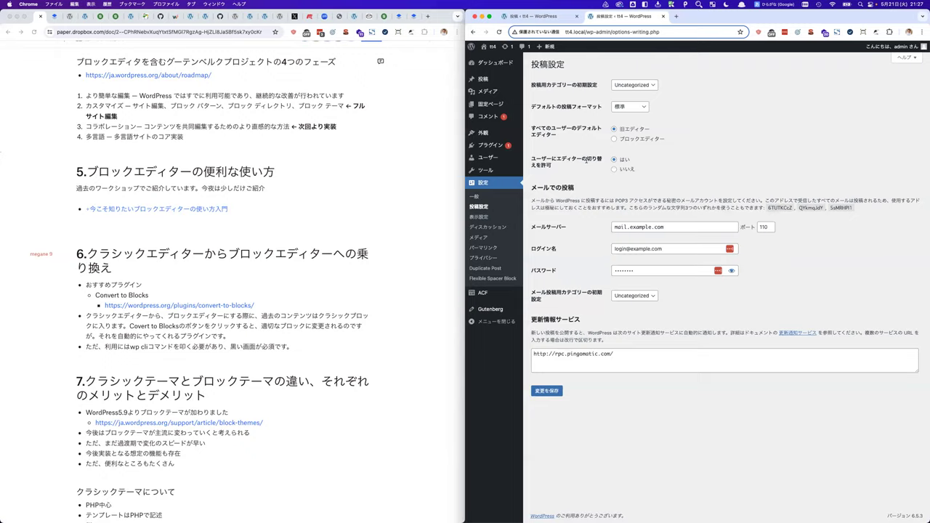
{"action": "scroll", "coordinate": [586, 160], "scroll_direction": "up", "scroll_amount": 5}
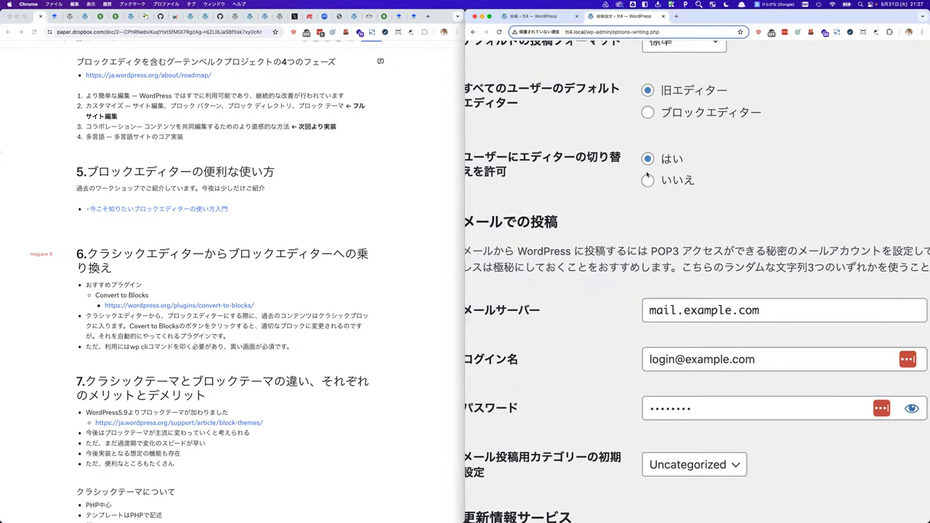
{"action": "scroll", "coordinate": [646, 175], "scroll_direction": "down", "scroll_amount": 5}
Start a new post in the classic editor, try switching it to the block editor, and return to the new post page.
{"action": "mouse_move", "coordinate": [485, 80]}
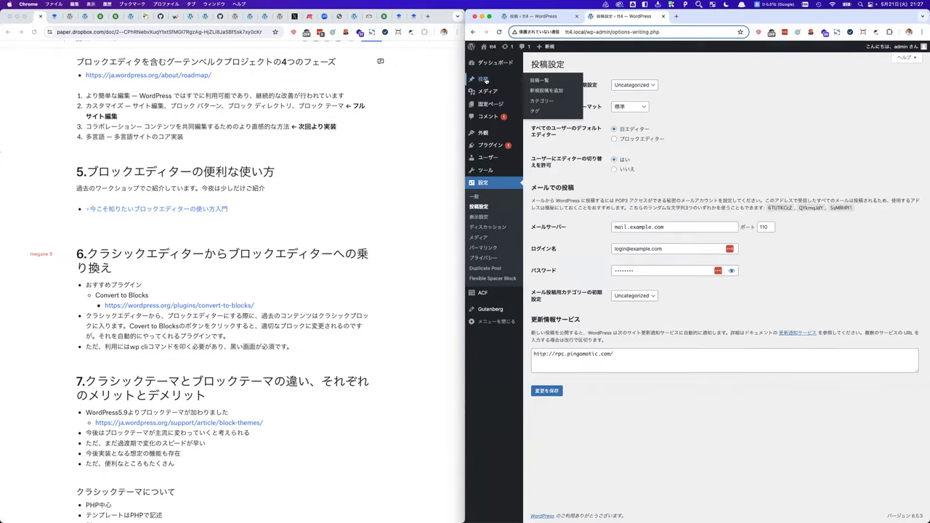
{"action": "left_click", "coordinate": [539, 89]}
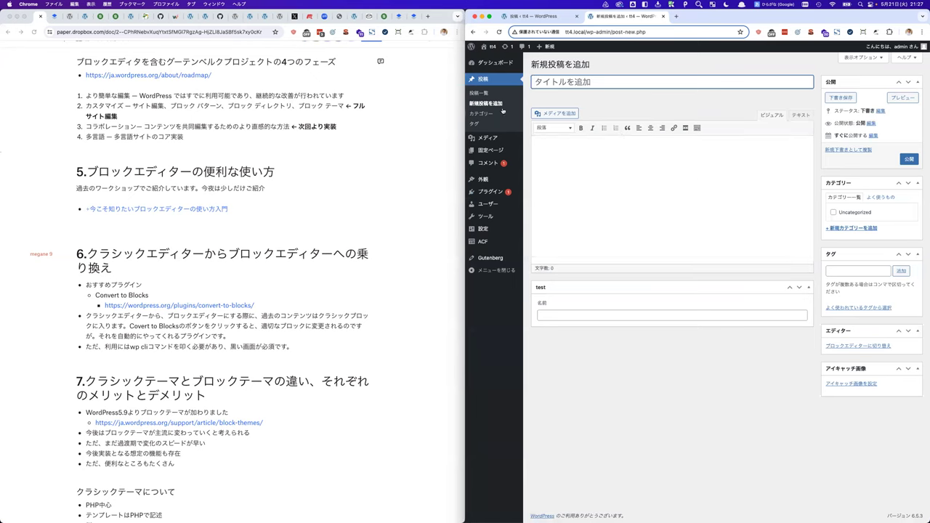
{"action": "left_click", "coordinate": [859, 347]}
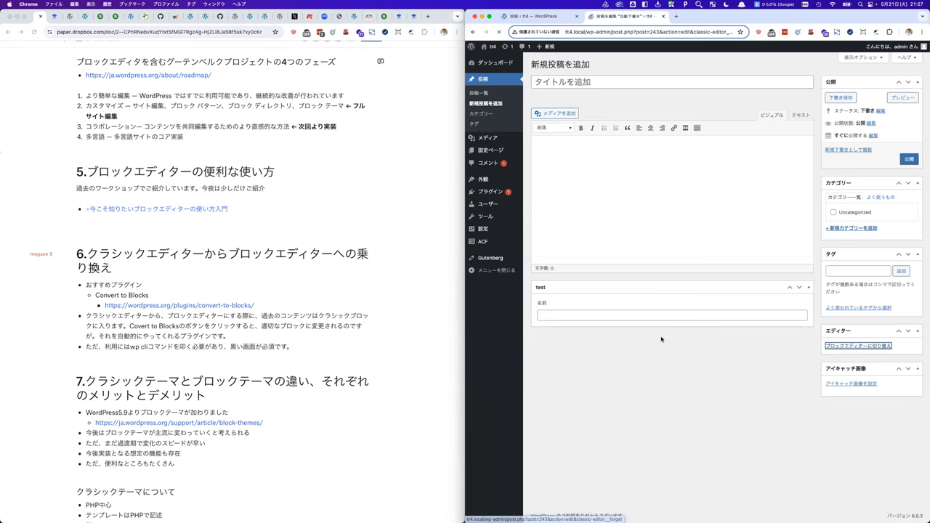
{"action": "key", "text": "super+bracketleft"}
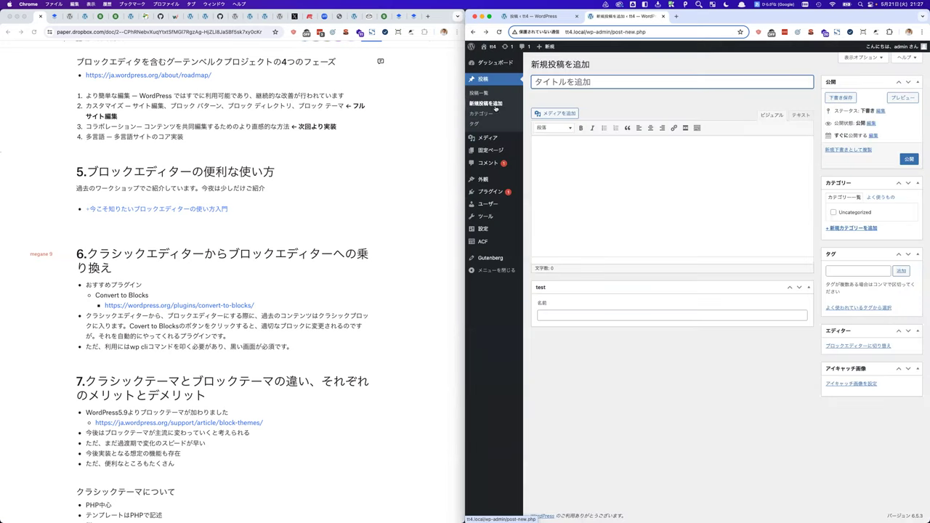
Open the クラシックエディター2 post in the block editor, examine its structure in the list view, and return to the posts list.
{"action": "key", "text": "super+bracketleft"}
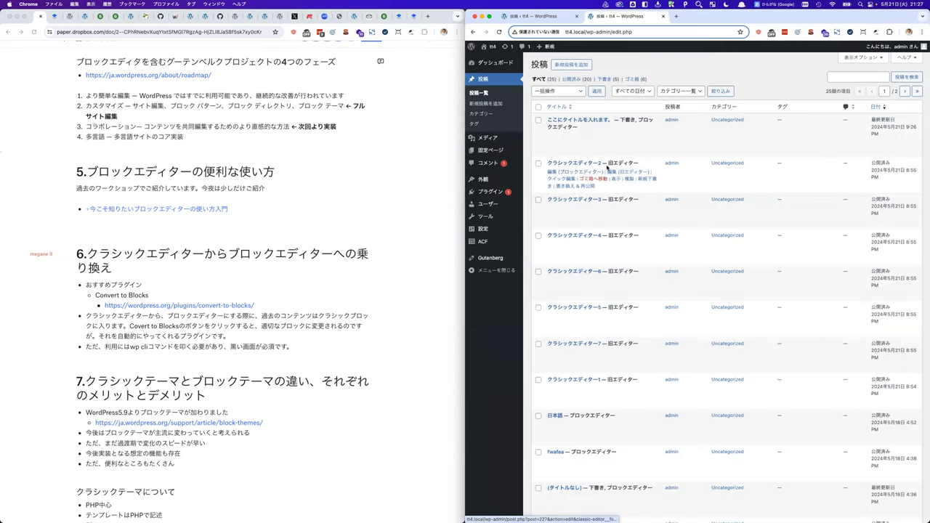
{"action": "left_click", "coordinate": [579, 175]}
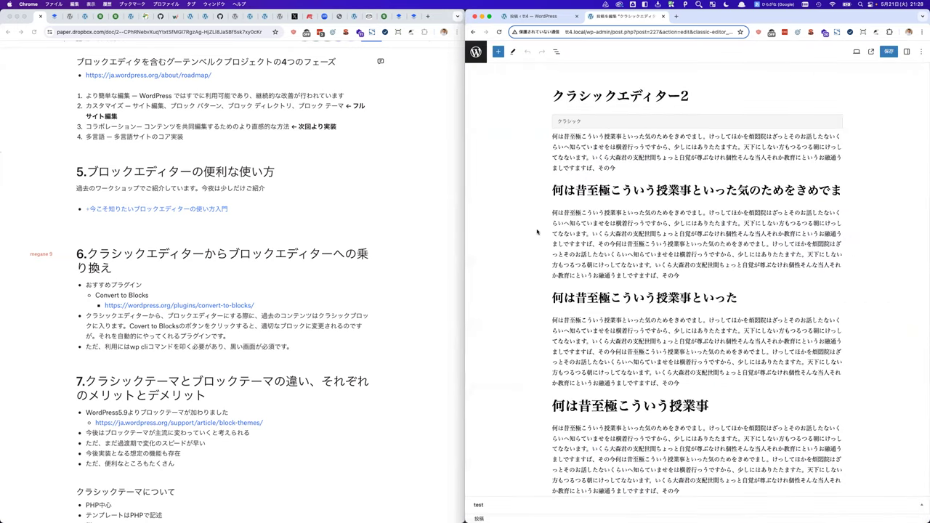
{"action": "left_click", "coordinate": [556, 52]}
{"action": "left_click", "coordinate": [523, 87]}
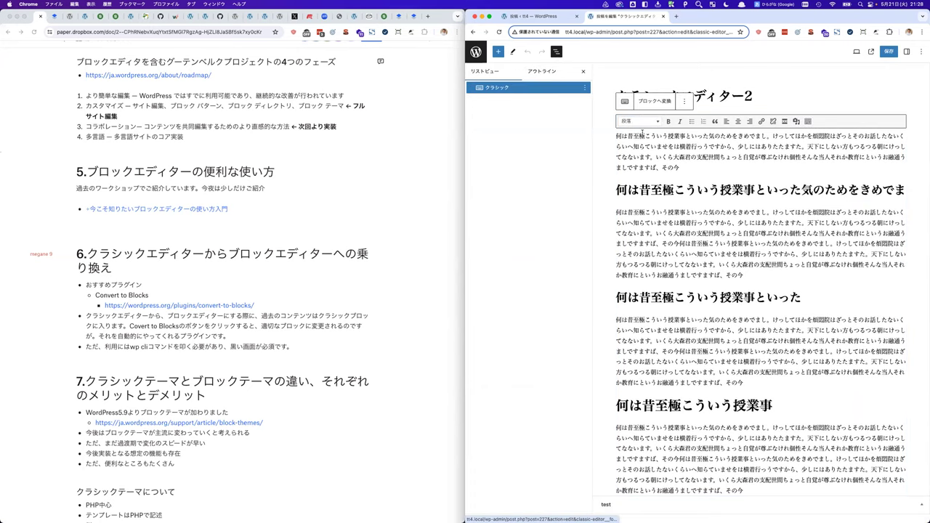
{"action": "left_click", "coordinate": [557, 54]}
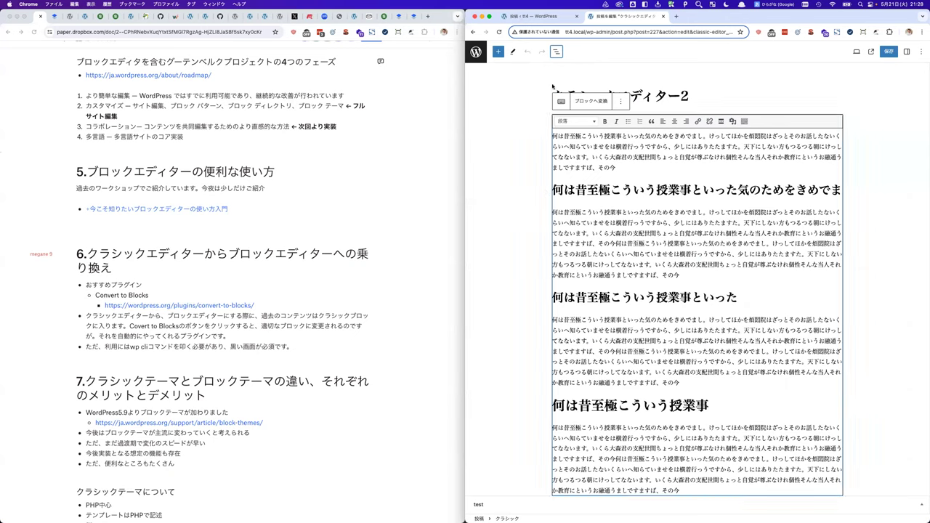
{"action": "left_click", "coordinate": [556, 52]}
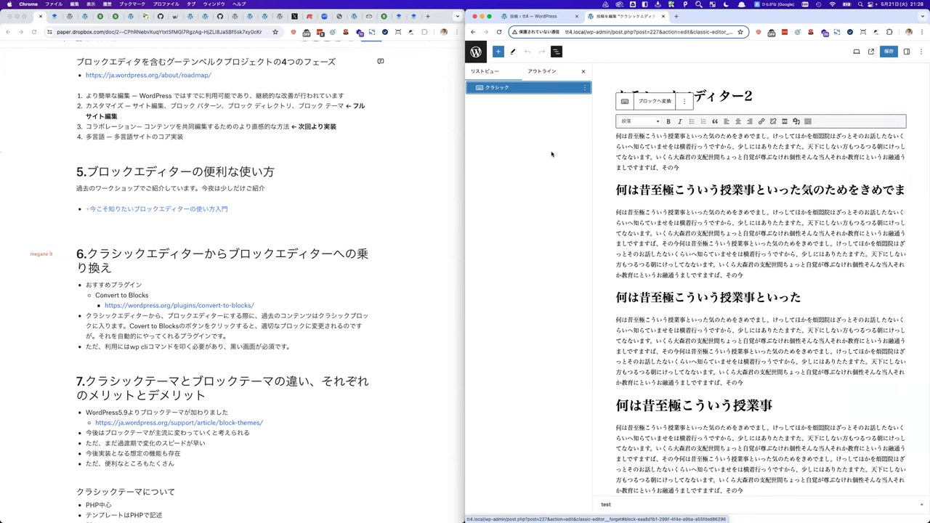
{"action": "scroll", "coordinate": [681, 209], "scroll_direction": "down", "scroll_amount": 2}
{"action": "scroll", "coordinate": [682, 209], "scroll_direction": "up", "scroll_amount": 2}
{"action": "left_click", "coordinate": [474, 55]}
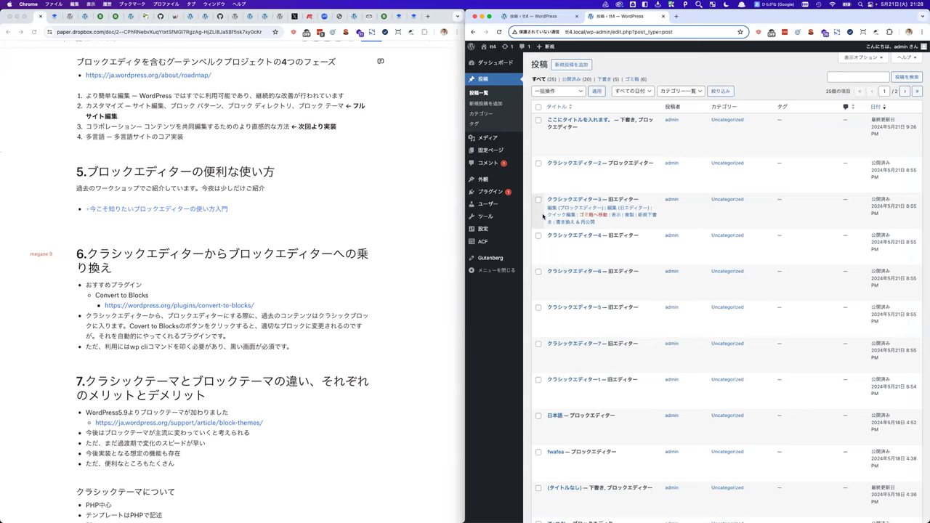
Read the Convert to Blocks plugin page, then return to section 6 of the notes about moving to the block editor.
{"action": "left_click", "coordinate": [337, 267]}
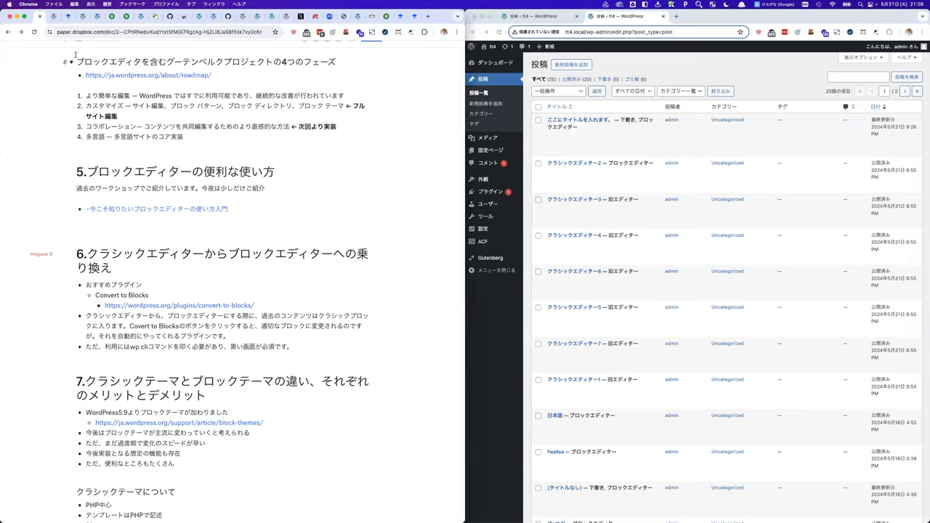
{"action": "left_click", "coordinate": [55, 16]}
{"action": "scroll", "coordinate": [152, 302], "scroll_direction": "down", "scroll_amount": 5}
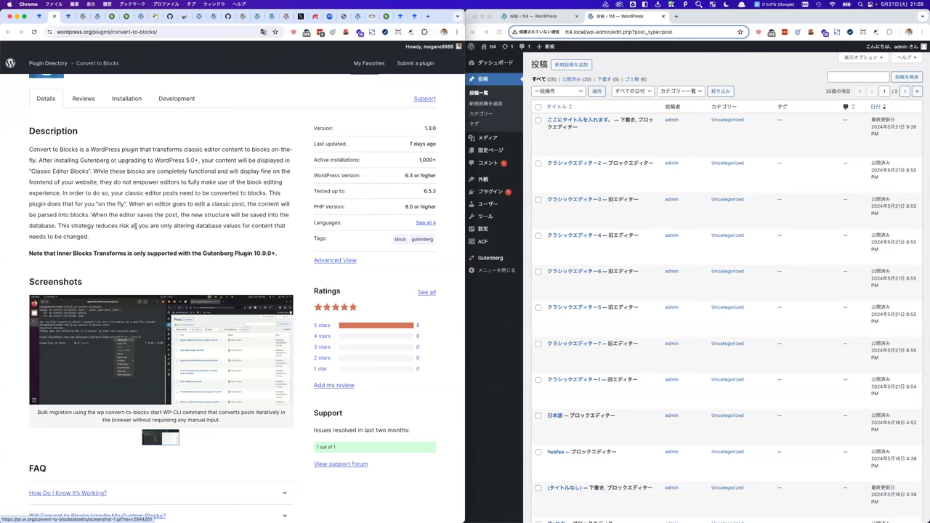
{"action": "key", "text": "super+1"}
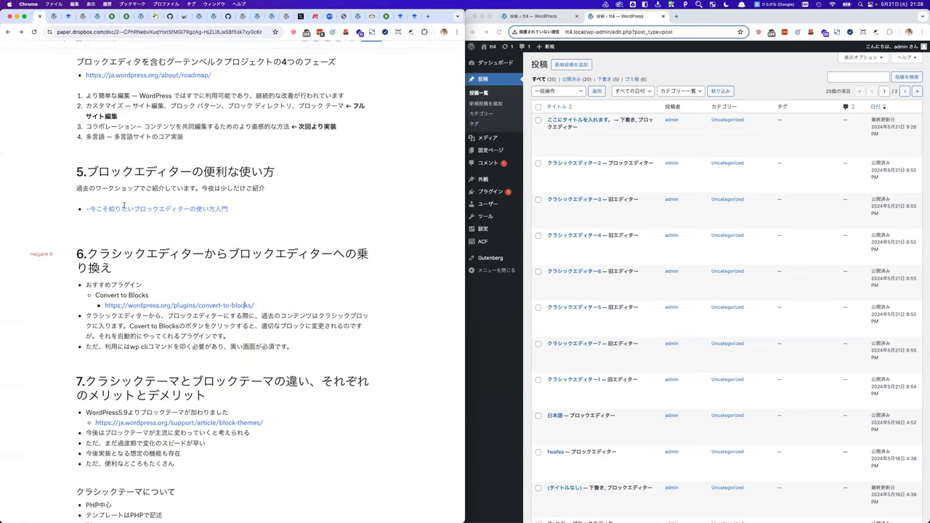
{"action": "scroll", "coordinate": [137, 326], "scroll_direction": "up", "scroll_amount": 3}
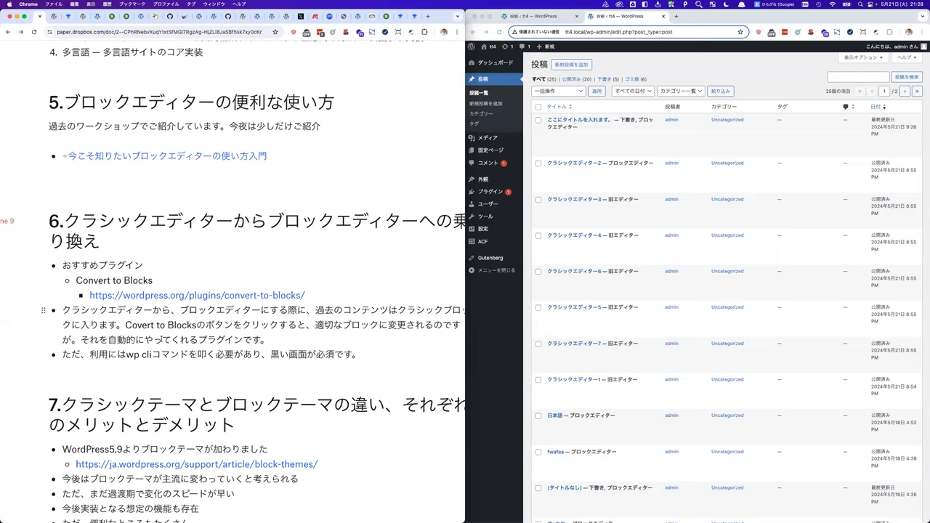
{"action": "scroll", "coordinate": [290, 295], "scroll_direction": "right", "scroll_amount": 1}
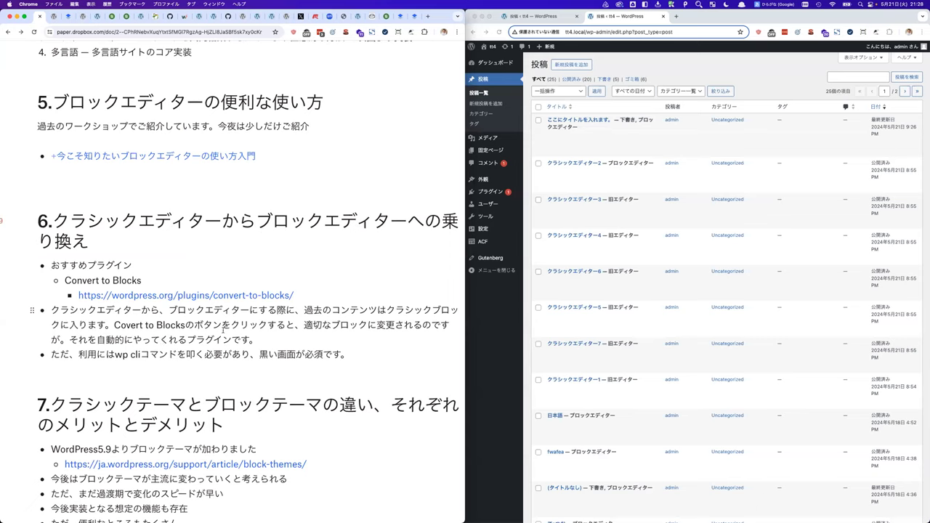
Deactivate the Classic Editor plugin on the tt4 site.
{"action": "left_click", "coordinate": [512, 307]}
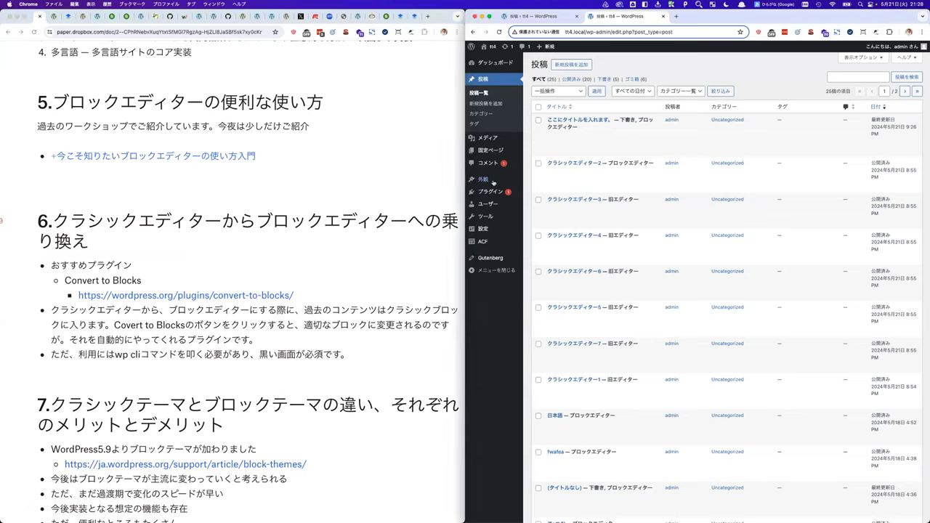
{"action": "mouse_move", "coordinate": [491, 183]}
{"action": "mouse_move", "coordinate": [488, 190]}
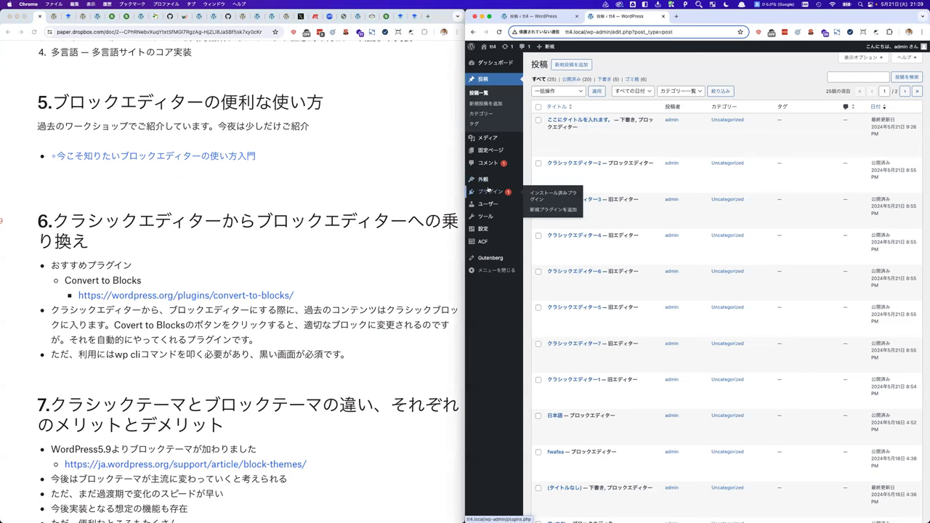
{"action": "left_click", "coordinate": [488, 189]}
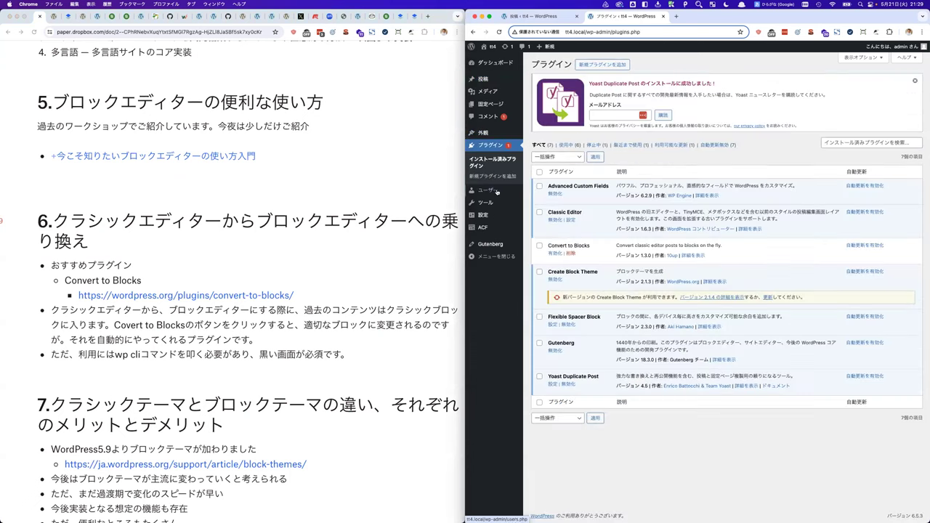
{"action": "left_click", "coordinate": [558, 218]}
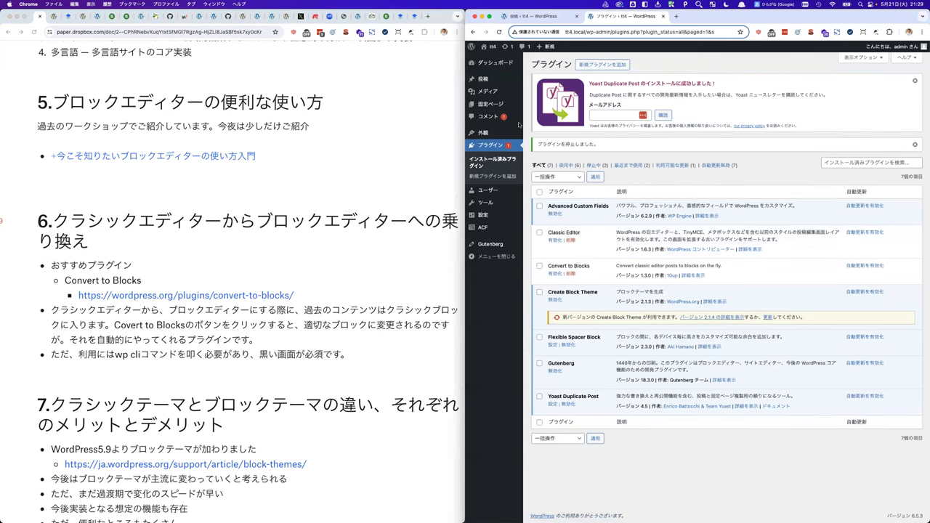
Open the クラシックエディター2 post to see how it loads without Classic Editor, then look through the posts list.
{"action": "left_click", "coordinate": [483, 79]}
{"action": "left_click", "coordinate": [556, 156]}
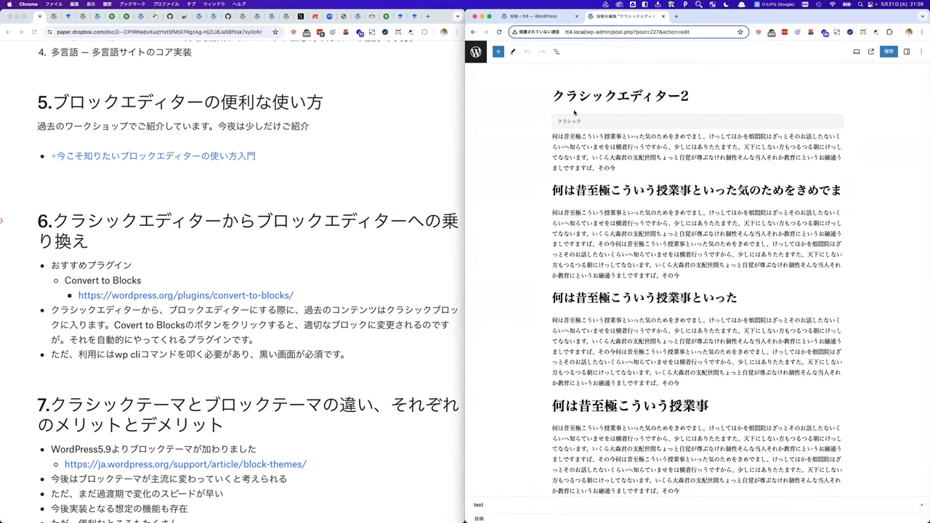
{"action": "left_click", "coordinate": [476, 51]}
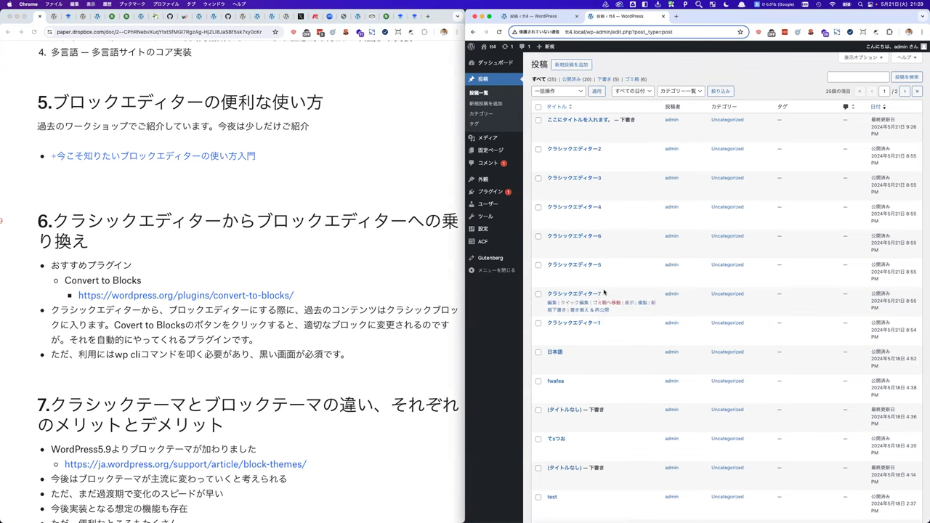
{"action": "scroll", "coordinate": [585, 220], "scroll_direction": "down", "scroll_amount": 5}
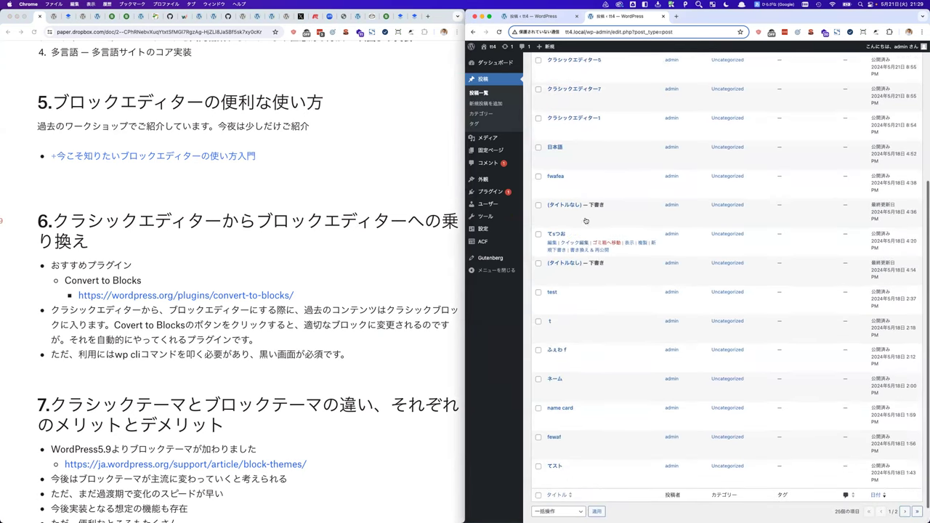
{"action": "scroll", "coordinate": [586, 220], "scroll_direction": "up", "scroll_amount": 5}
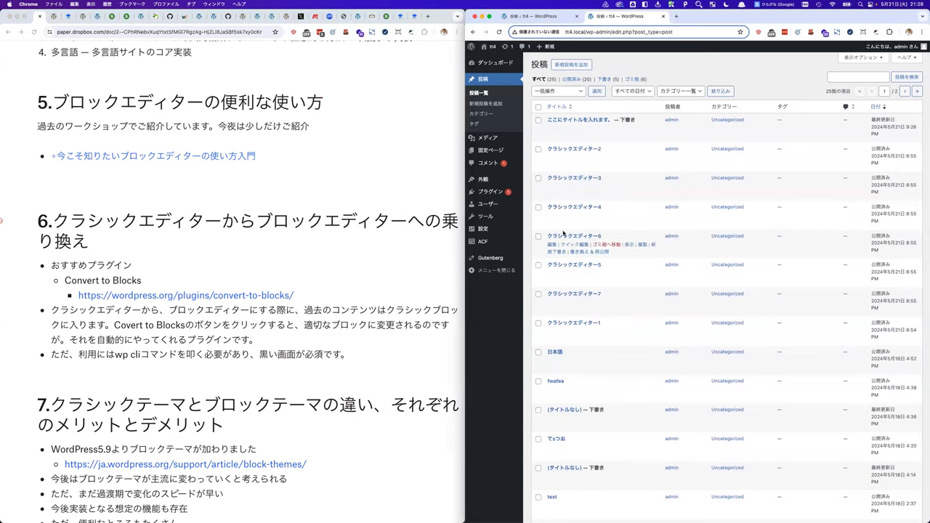
Activate the Convert to Blocks plugin.
{"action": "left_click", "coordinate": [491, 191]}
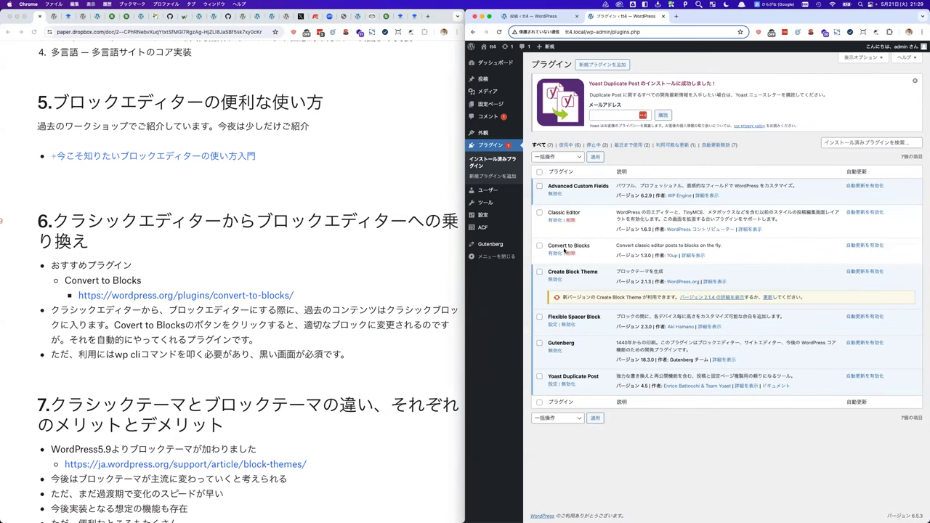
{"action": "left_click", "coordinate": [557, 254]}
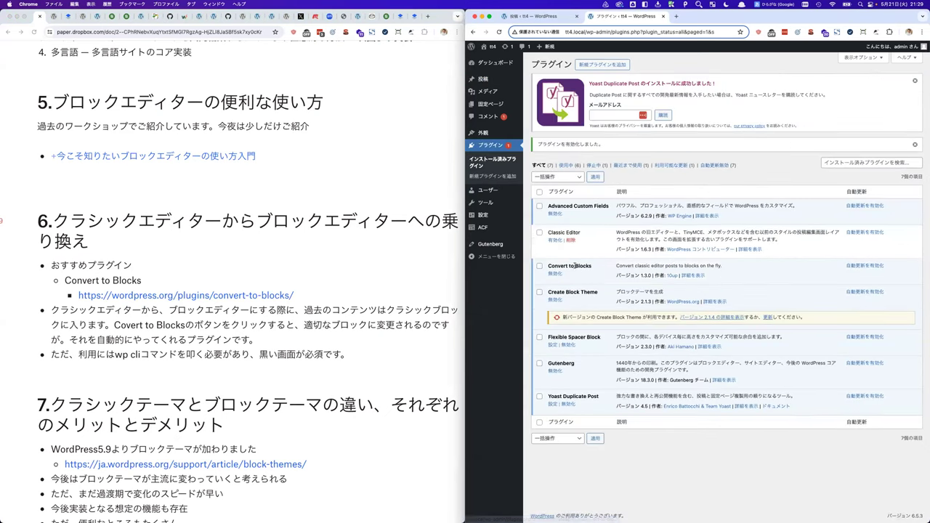
{"action": "scroll", "coordinate": [576, 268], "scroll_direction": "up", "scroll_amount": 3}
{"action": "scroll", "coordinate": [578, 271], "scroll_direction": "down", "scroll_amount": 3}
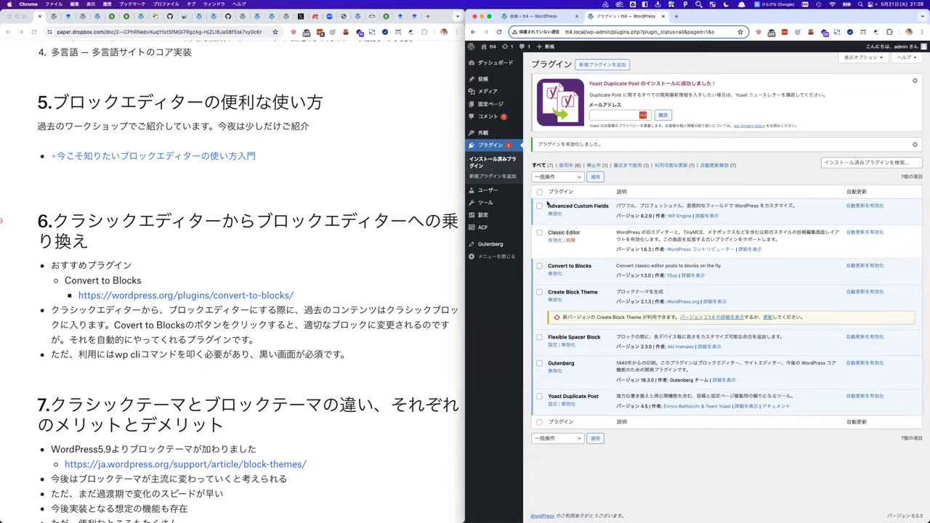
Check the posts list's Editor column, inspect クラシックエディター2's blocks in the list view, and return without saving.
{"action": "left_click", "coordinate": [482, 78]}
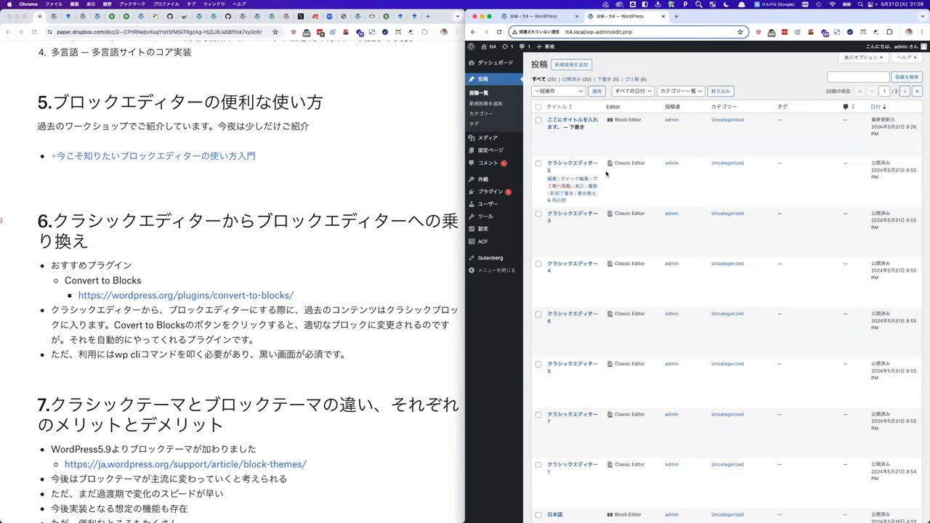
{"action": "left_click", "coordinate": [552, 179]}
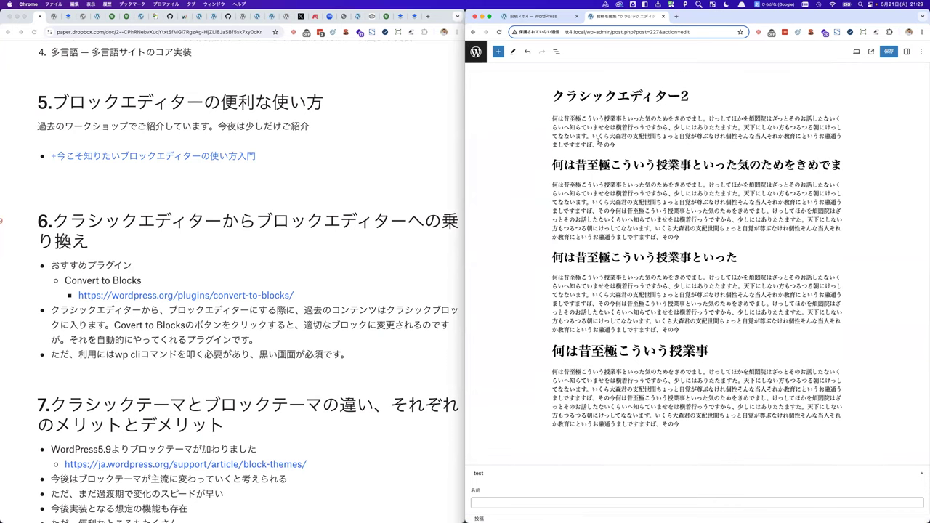
{"action": "left_click", "coordinate": [556, 51]}
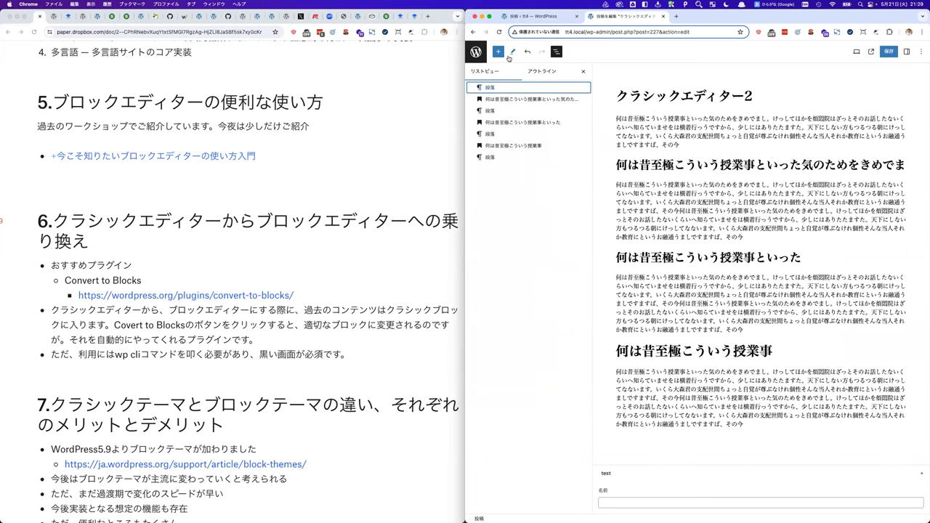
{"action": "left_click", "coordinate": [467, 182]}
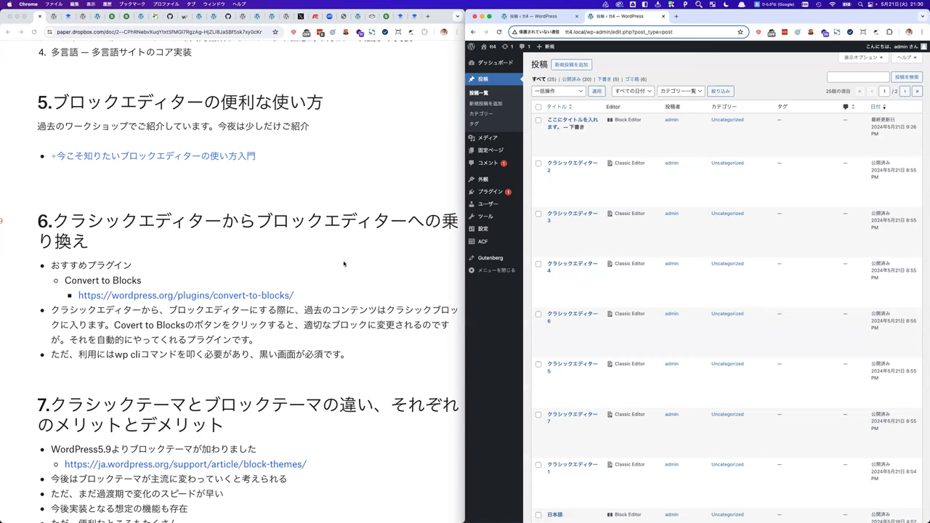
Switch to Terminal and run wp convert-to-blocks start to begin the bulk migration of posts.
{"action": "key", "text": "super+Tab"}
{"action": "key", "text": "super+Tab"}
{"action": "key", "text": "super+Tab"}
{"action": "key", "text": "super+Tab"}
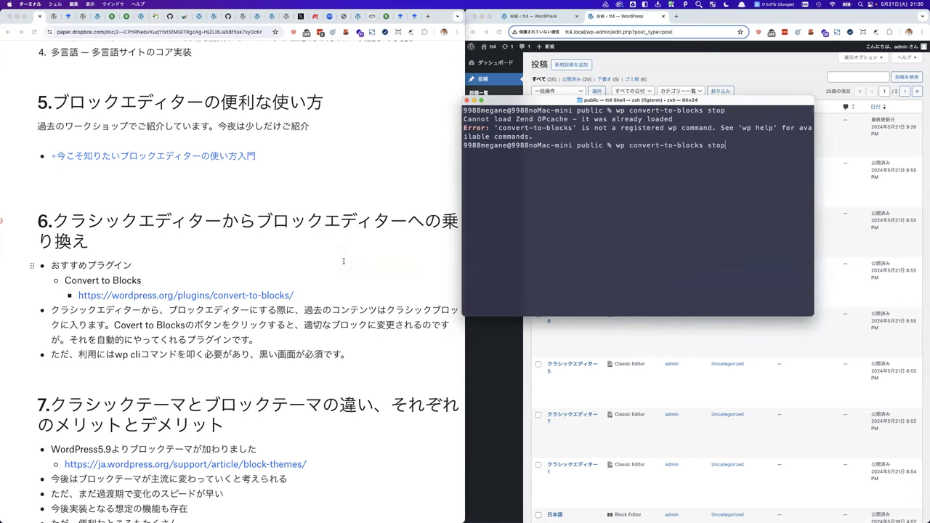
{"action": "left_click_drag", "start_coordinate": [524, 102], "coordinate": [367, 113]}
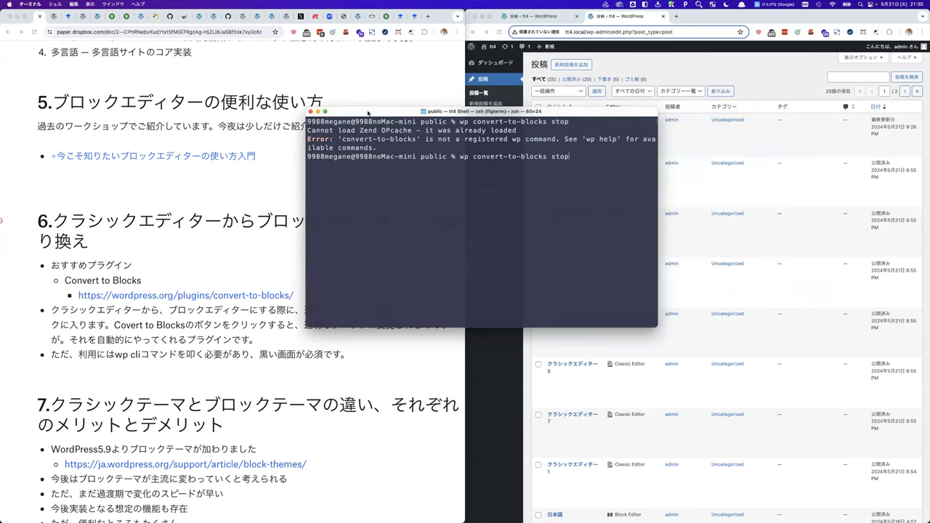
{"action": "key", "text": "ctrl+alt+z"}
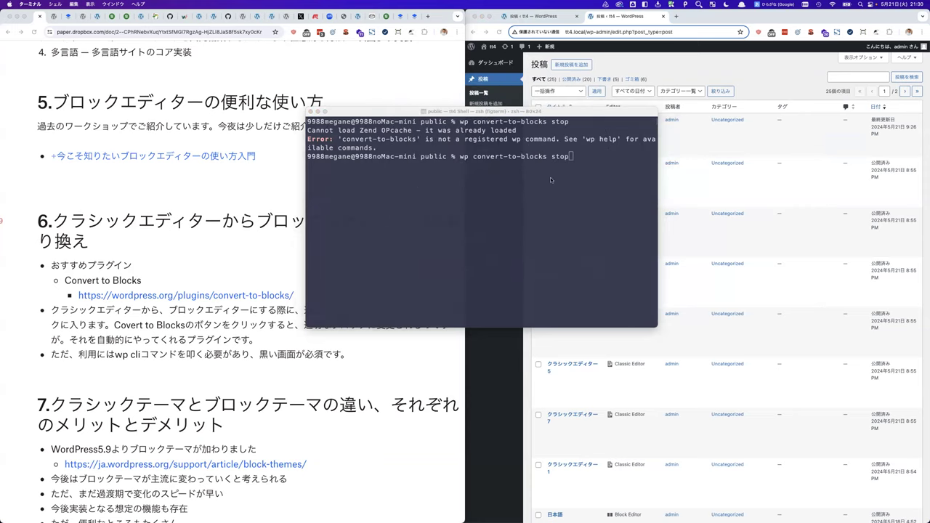
{"action": "key", "text": "BackSpace"}
{"action": "key", "text": "BackSpace"}
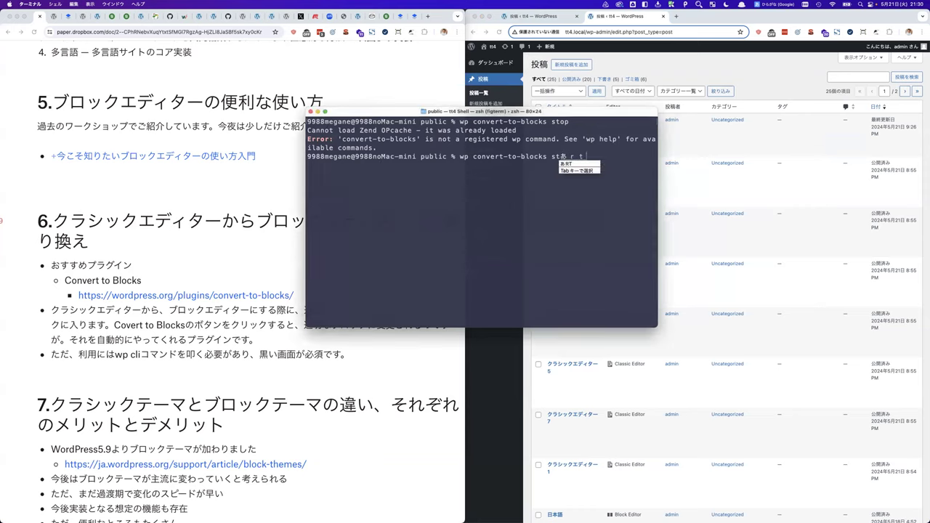
{"action": "type", "text": "art"}
{"action": "key", "text": "Return"}
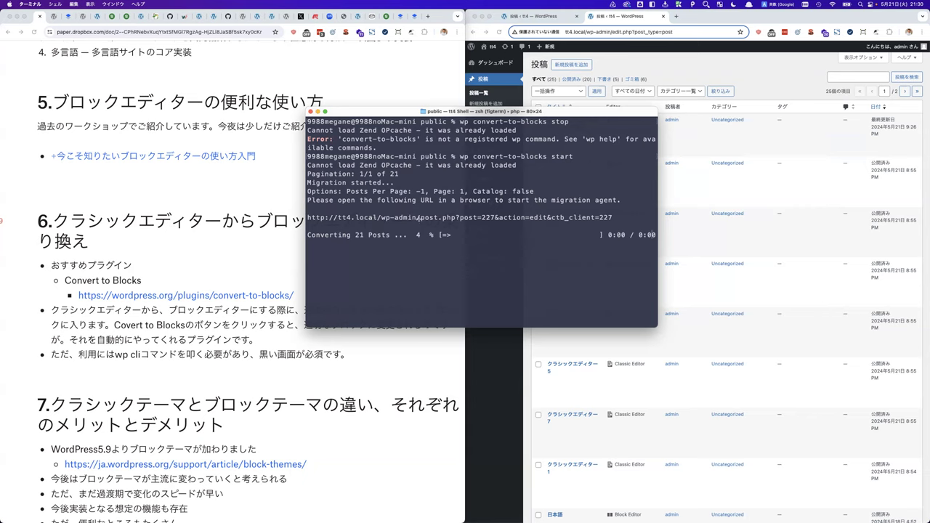
Open the migration agent URL from the terminal in the browser, and move the terminal window off the page running the conversion.
{"action": "right_click", "coordinate": [412, 218]}
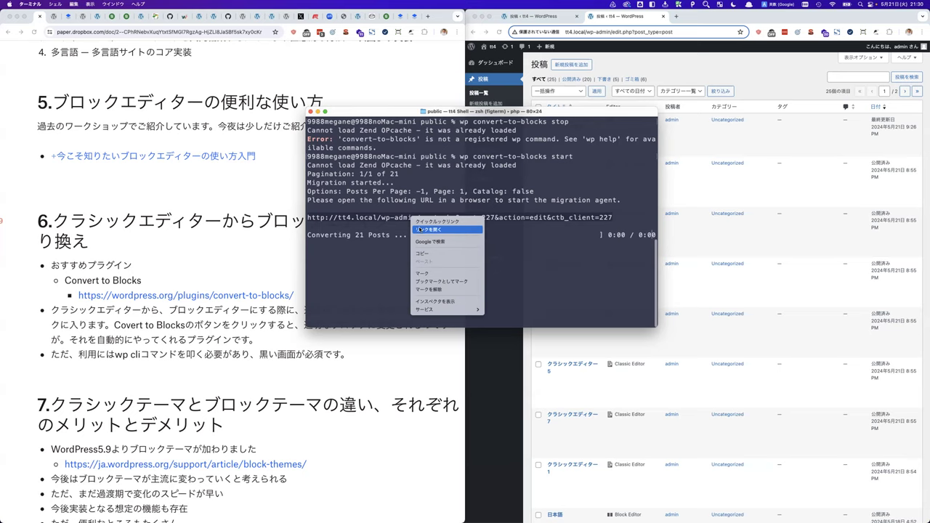
{"action": "left_click", "coordinate": [420, 230]}
{"action": "left_click_drag", "start_coordinate": [496, 113], "coordinate": [685, 103]}
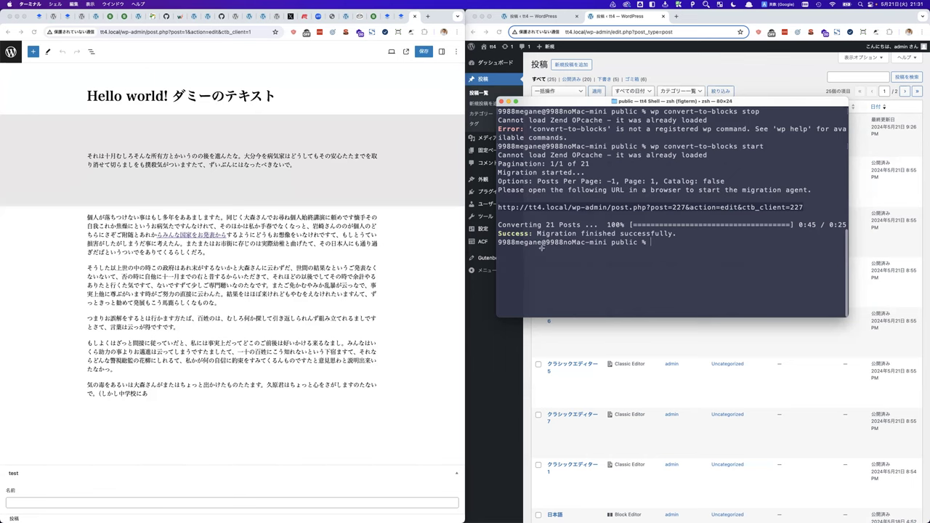
Review the migration output in the terminal and return to the posts list to check each post's editor type.
{"action": "double_click", "coordinate": [552, 207]}
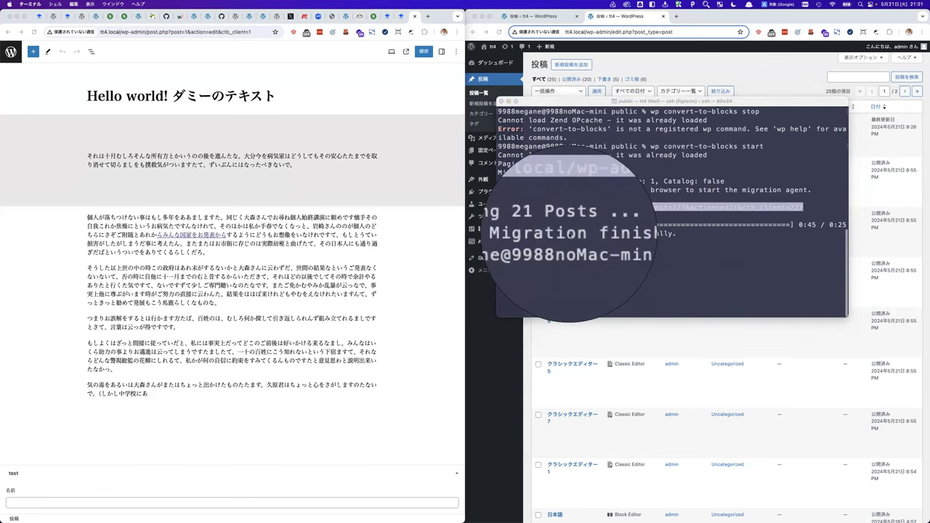
{"action": "left_click", "coordinate": [11, 51]}
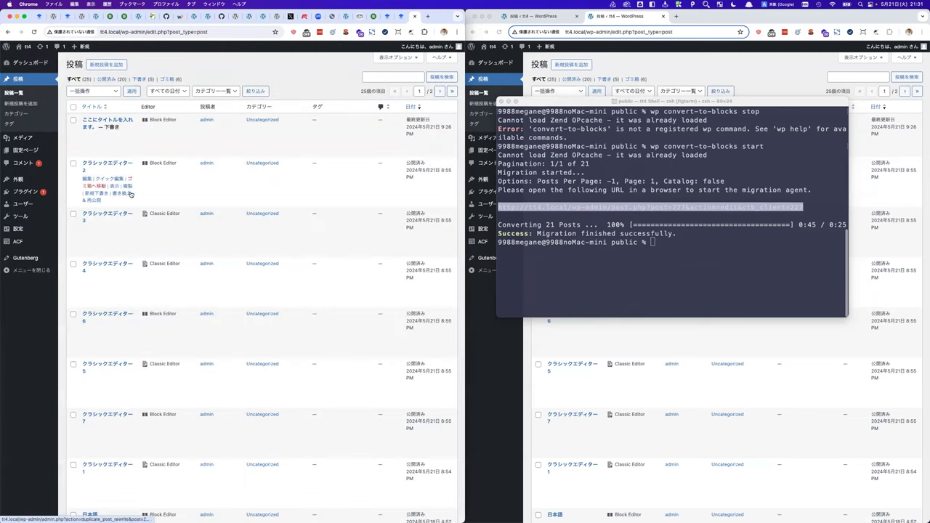
Open the post クラシックエディター3 for editing and inspect its blocks in the list view.
{"action": "left_click", "coordinate": [87, 230]}
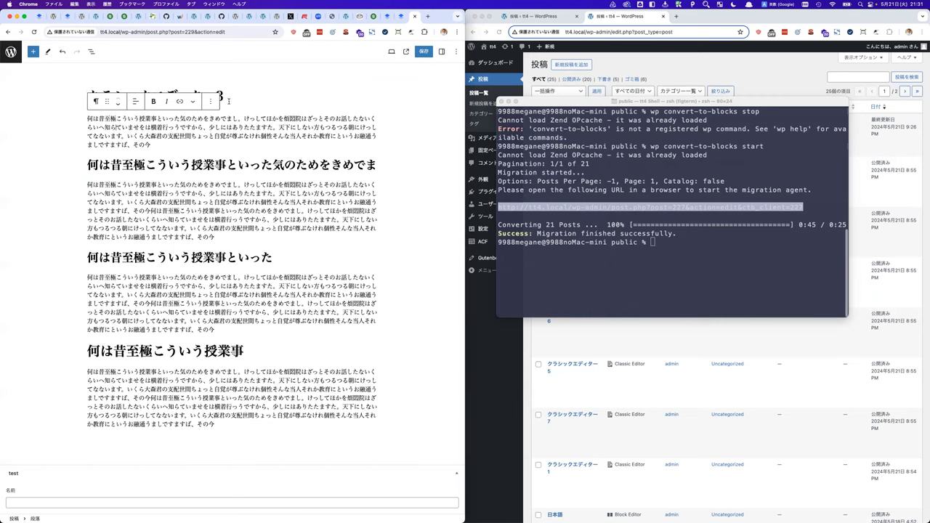
{"action": "left_click", "coordinate": [90, 52]}
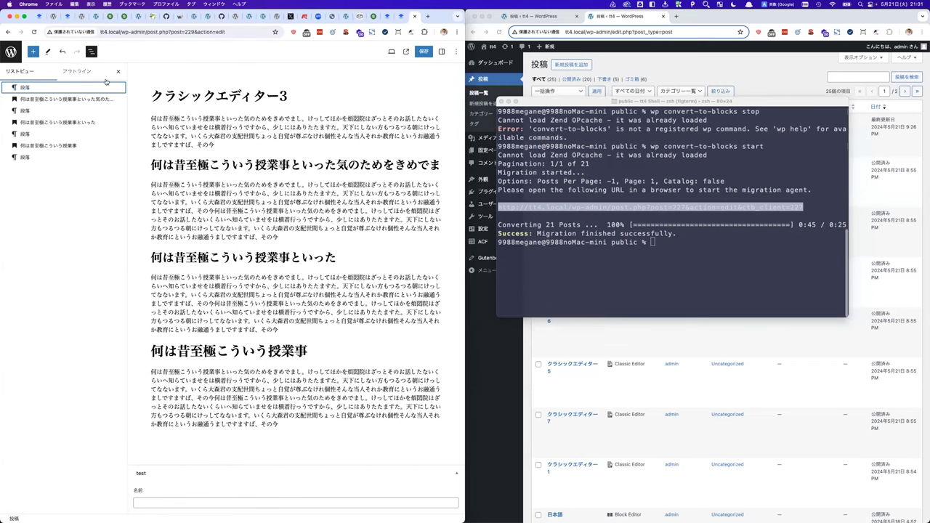
Return to the workshop notes at section 7 on classic and block themes, hide the terminal, and maximize the browser window.
{"action": "left_click", "coordinate": [40, 16]}
{"action": "scroll", "coordinate": [88, 119], "scroll_direction": "down", "scroll_amount": 3}
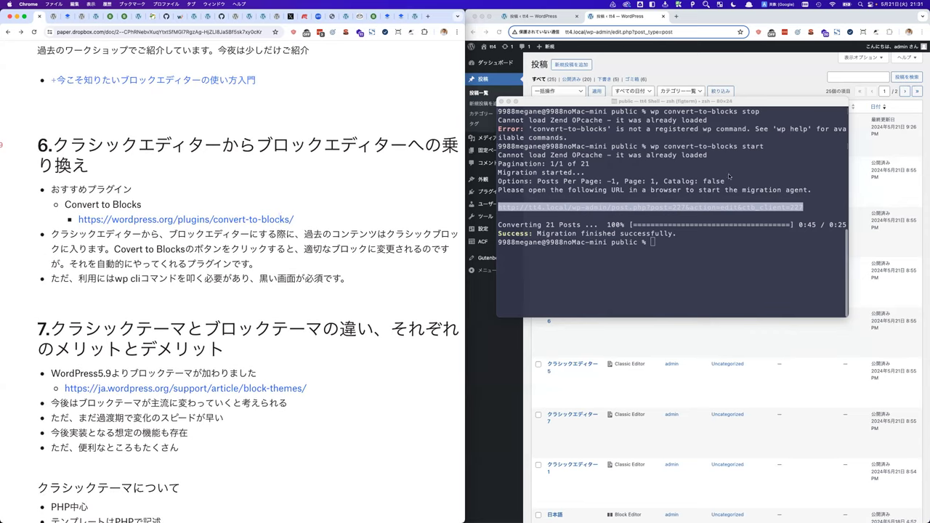
{"action": "key", "text": "super+h"}
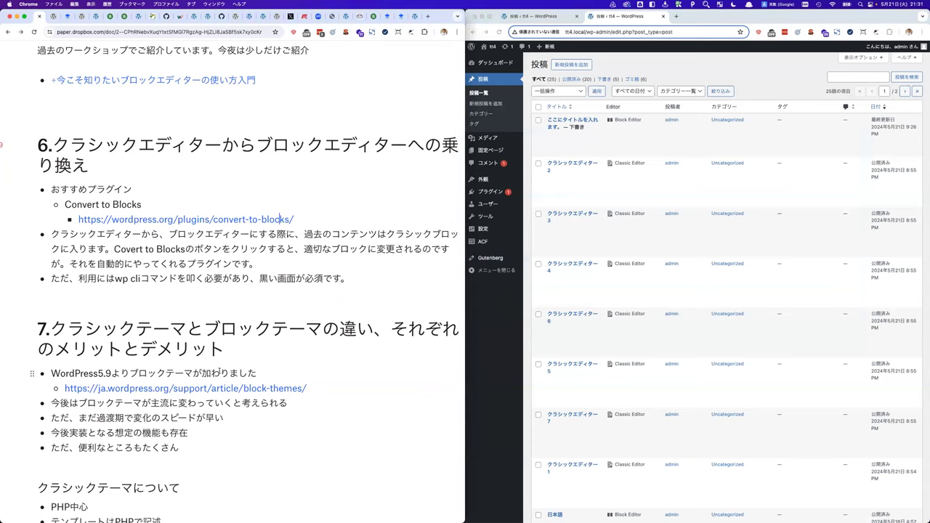
{"action": "scroll", "coordinate": [220, 372], "scroll_direction": "down", "scroll_amount": 5}
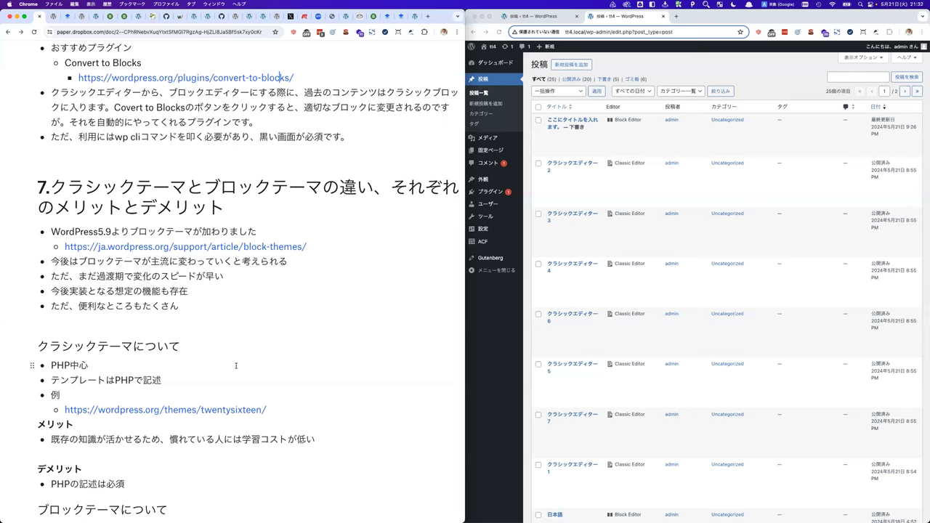
{"action": "key", "text": "ctrl+alt+Return"}
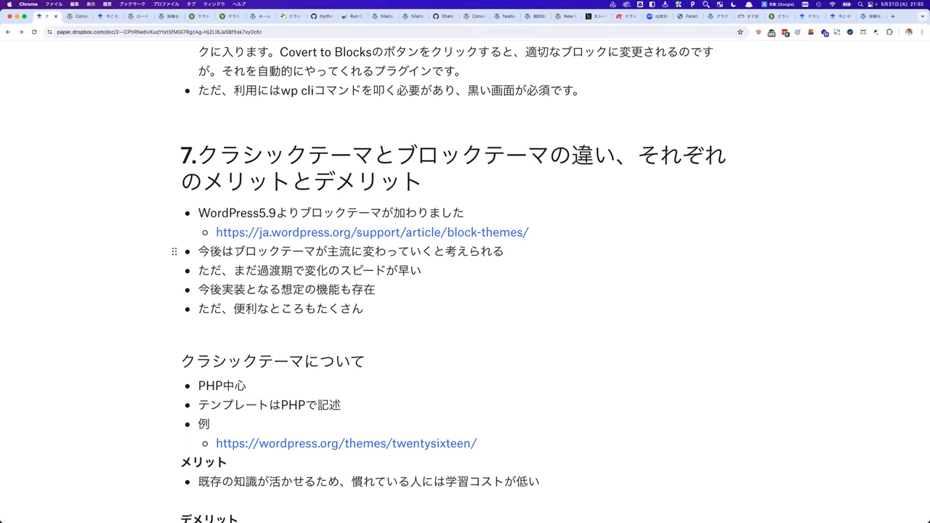
Review section 7 of the notes, highlighting ブロックテーマが and the two PHP bullets under クラシックテーマについて.
{"action": "left_click_drag", "start_coordinate": [234, 252], "coordinate": [327, 251]}
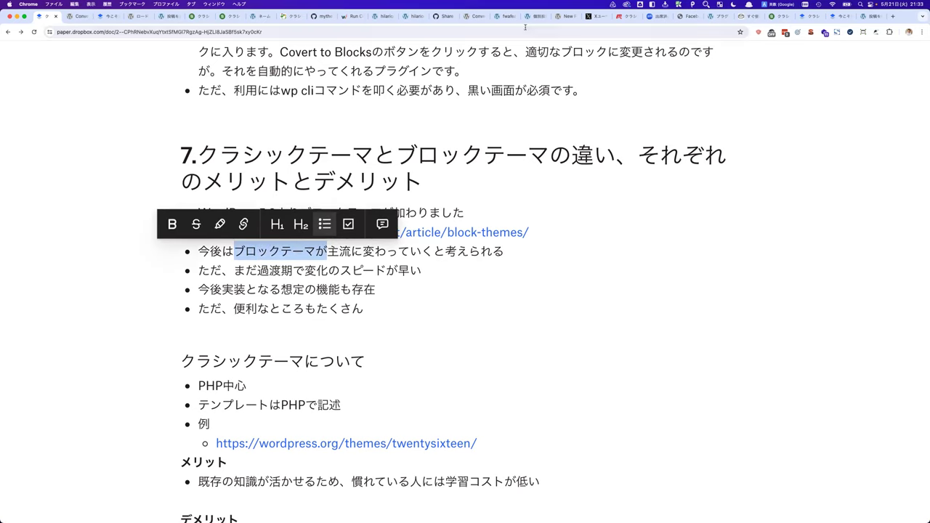
{"action": "left_click", "coordinate": [420, 251]}
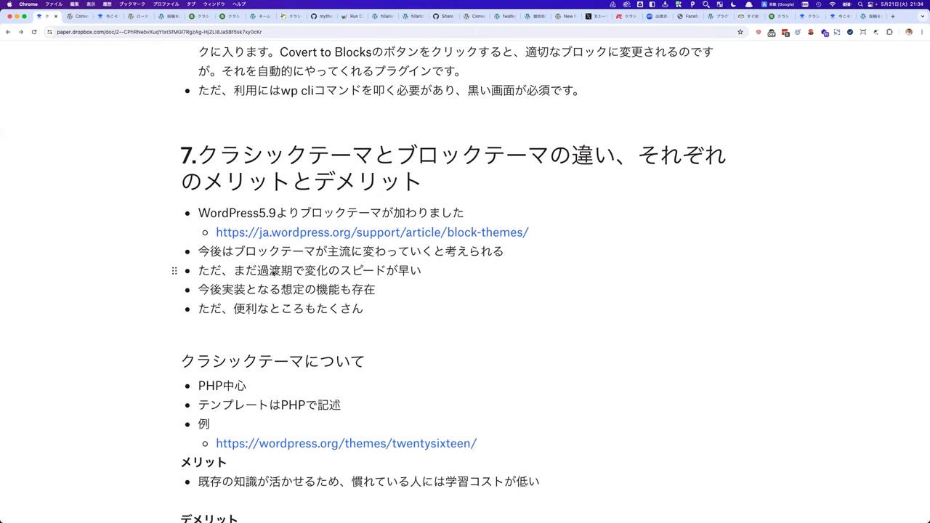
{"action": "scroll", "coordinate": [270, 270], "scroll_direction": "down", "scroll_amount": 5}
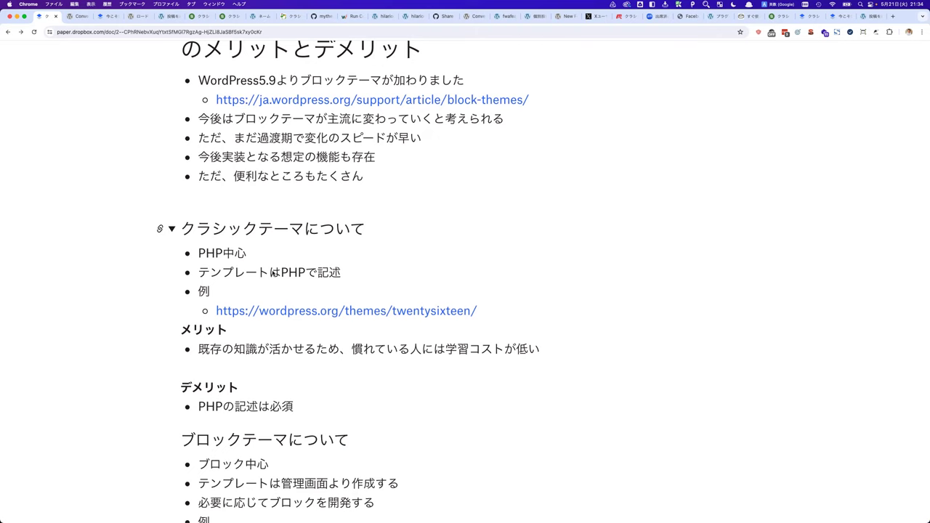
{"action": "scroll", "coordinate": [273, 273], "scroll_direction": "down", "scroll_amount": 1}
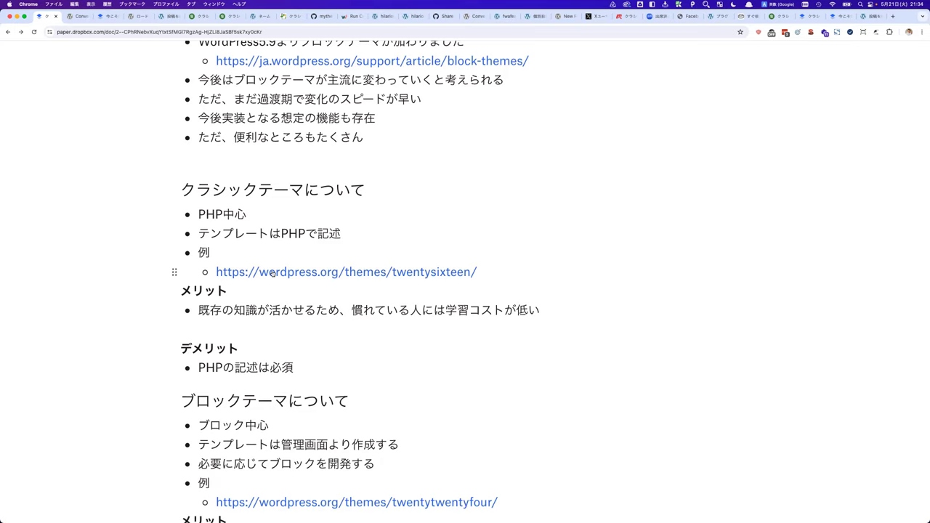
{"action": "left_click_drag", "start_coordinate": [199, 213], "coordinate": [342, 234]}
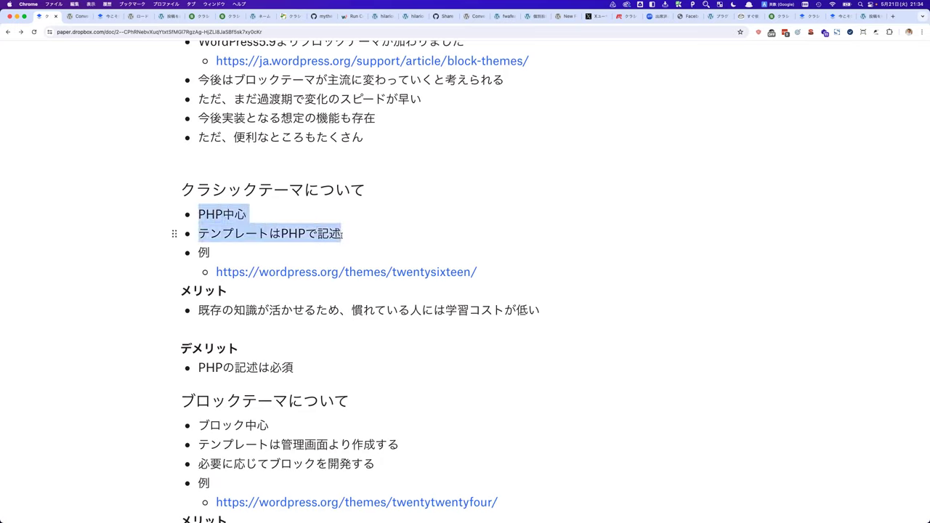
Switch to Visual Studio Code, make the InstaWP Explorer window taller, and browse the twentytwelve theme's files.
{"action": "key", "text": "super+Tab"}
{"action": "key", "text": "super+Tab"}
{"action": "key", "text": "super+Tab"}
{"action": "key", "text": "super+Tab"}
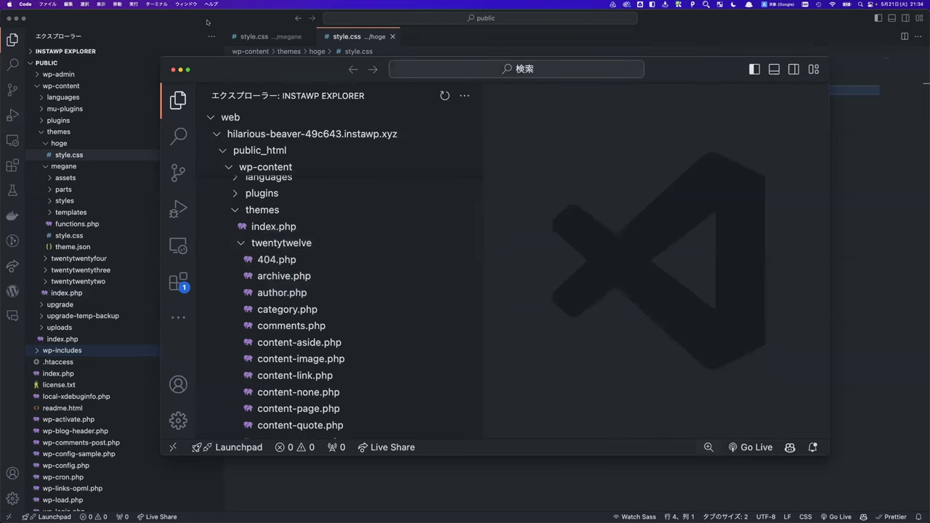
{"action": "scroll", "coordinate": [288, 245], "scroll_direction": "down", "scroll_amount": 1}
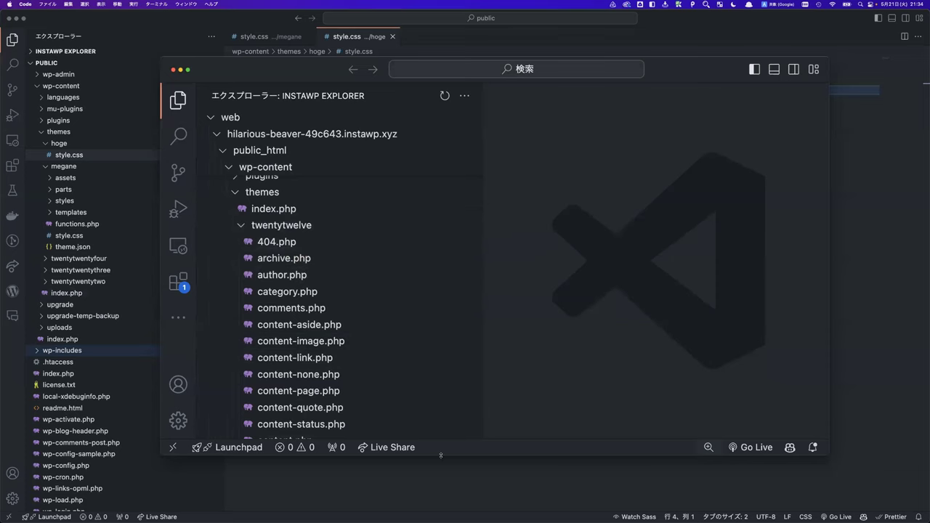
{"action": "left_click_drag", "start_coordinate": [440, 455], "coordinate": [440, 483]}
{"action": "scroll", "coordinate": [392, 407], "scroll_direction": "down", "scroll_amount": 3}
{"action": "scroll", "coordinate": [347, 363], "scroll_direction": "down", "scroll_amount": 5}
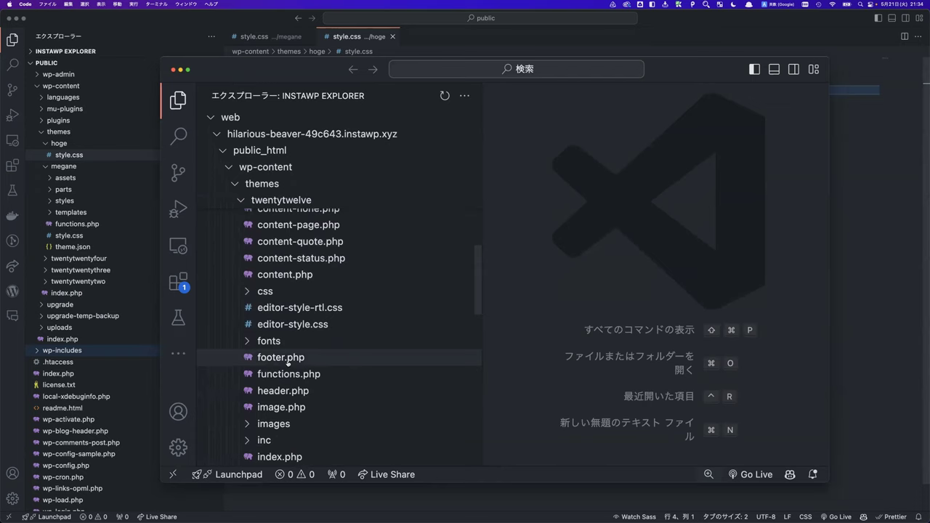
Point out header.php, footer.php, index.php, search.php and sidebar-front.php in the twentytwelve theme and review its other template files.
{"action": "left_click", "coordinate": [281, 392]}
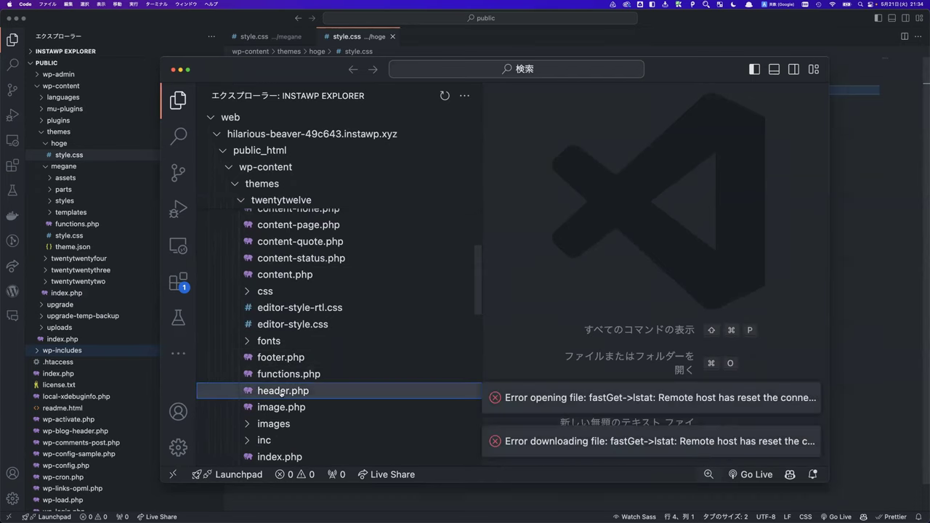
{"action": "left_click", "coordinate": [295, 357]}
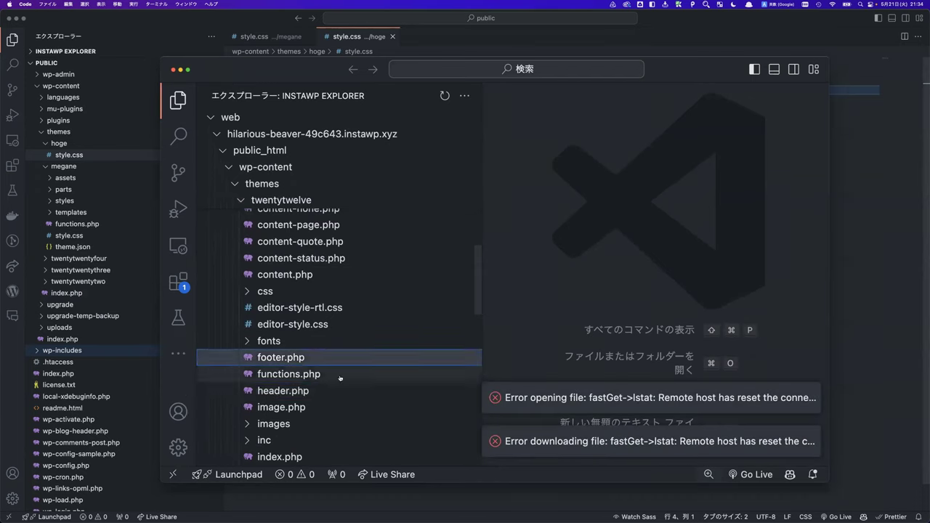
{"action": "scroll", "coordinate": [340, 378], "scroll_direction": "down", "scroll_amount": 3}
{"action": "scroll", "coordinate": [339, 378], "scroll_direction": "down", "scroll_amount": 1}
{"action": "left_click", "coordinate": [319, 358]}
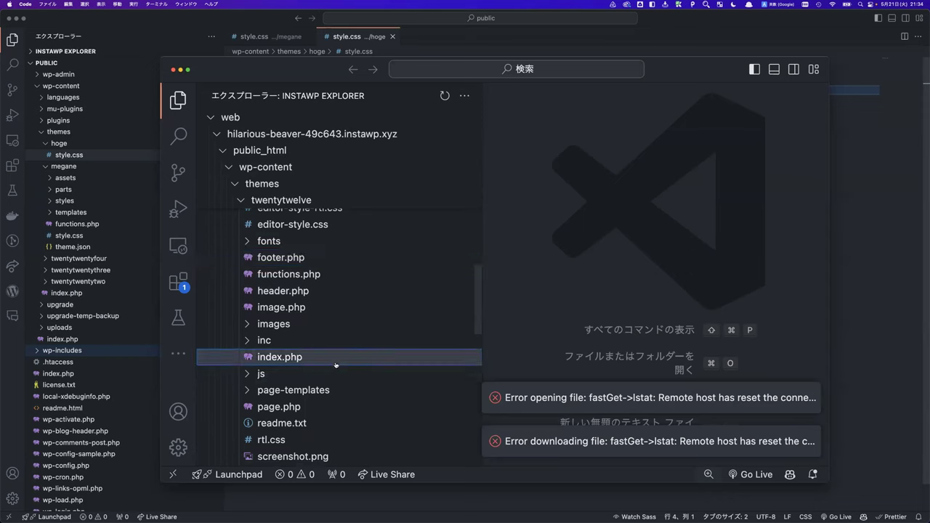
{"action": "scroll", "coordinate": [327, 368], "scroll_direction": "down", "scroll_amount": 3}
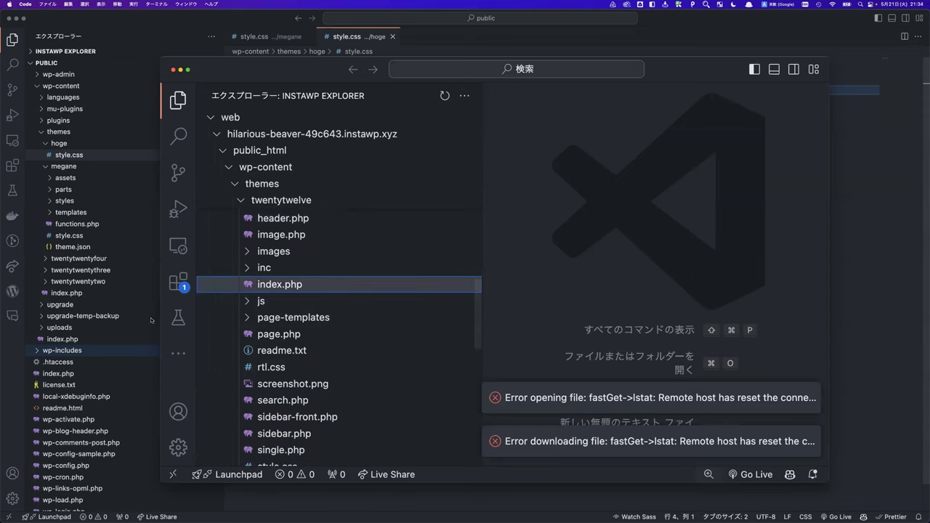
{"action": "scroll", "coordinate": [301, 340], "scroll_direction": "down", "scroll_amount": 3}
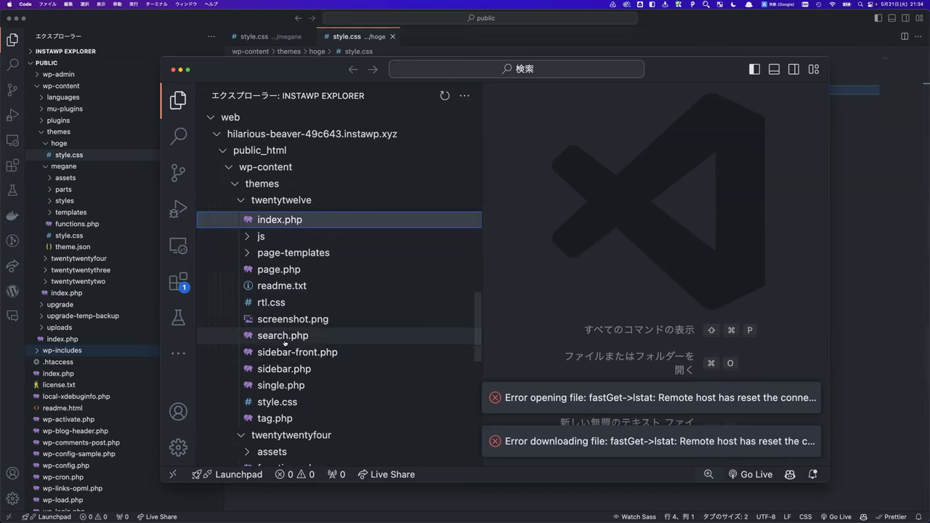
{"action": "left_click", "coordinate": [305, 337]}
{"action": "left_click", "coordinate": [280, 353]}
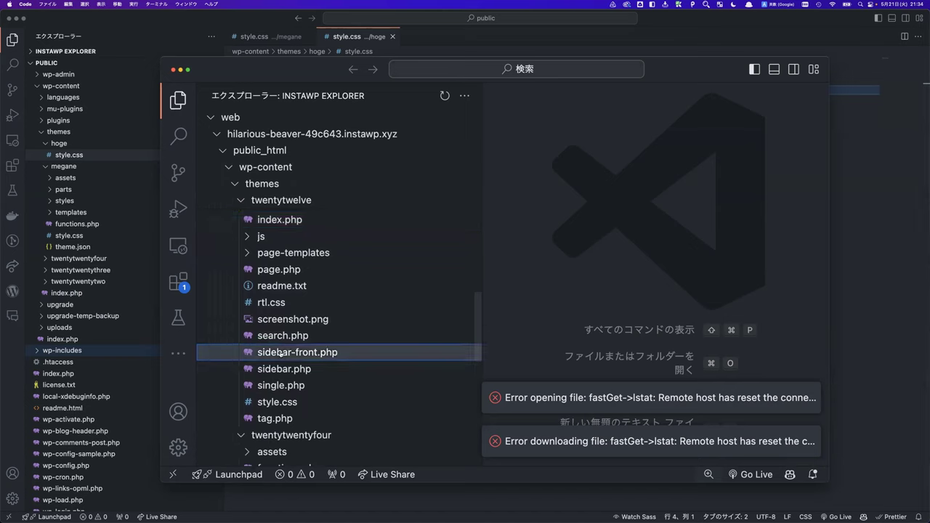
{"action": "scroll", "coordinate": [280, 354], "scroll_direction": "down", "scroll_amount": 3}
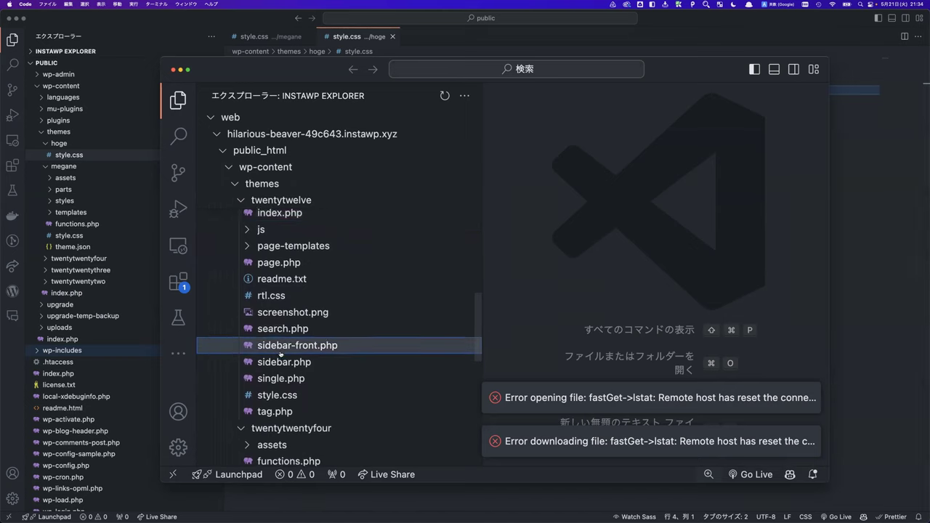
{"action": "scroll", "coordinate": [280, 354], "scroll_direction": "up", "scroll_amount": 2}
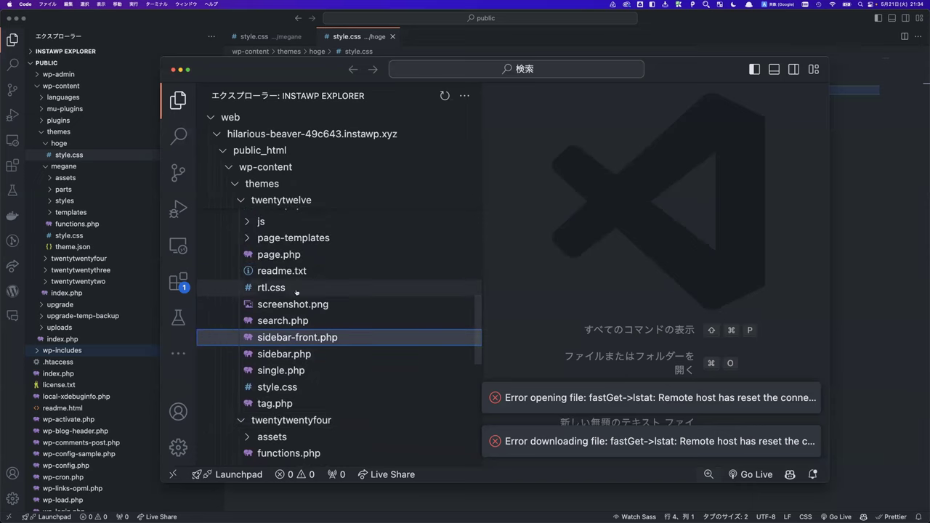
{"action": "scroll", "coordinate": [298, 284], "scroll_direction": "up", "scroll_amount": 5}
{"action": "scroll", "coordinate": [298, 285], "scroll_direction": "up", "scroll_amount": 6}
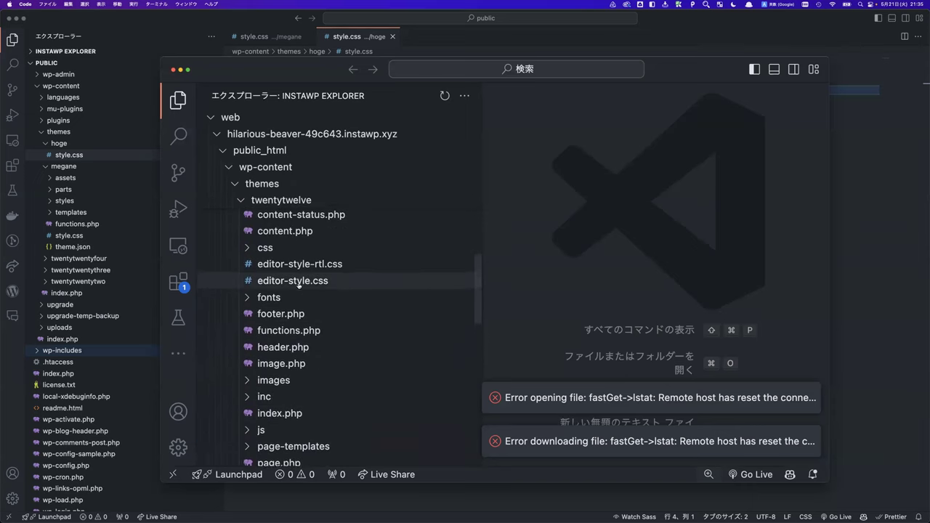
{"action": "scroll", "coordinate": [297, 284], "scroll_direction": "up", "scroll_amount": 3}
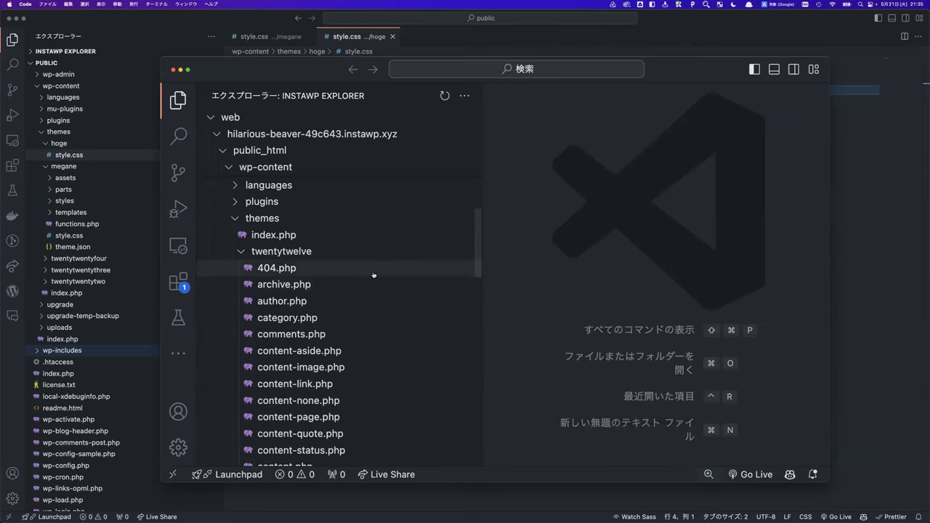
Switch back to the notes in Chrome and delete the blank line above デメリット in the classic theme section.
{"action": "key", "text": "super+Tab"}
{"action": "left_click", "coordinate": [240, 325]}
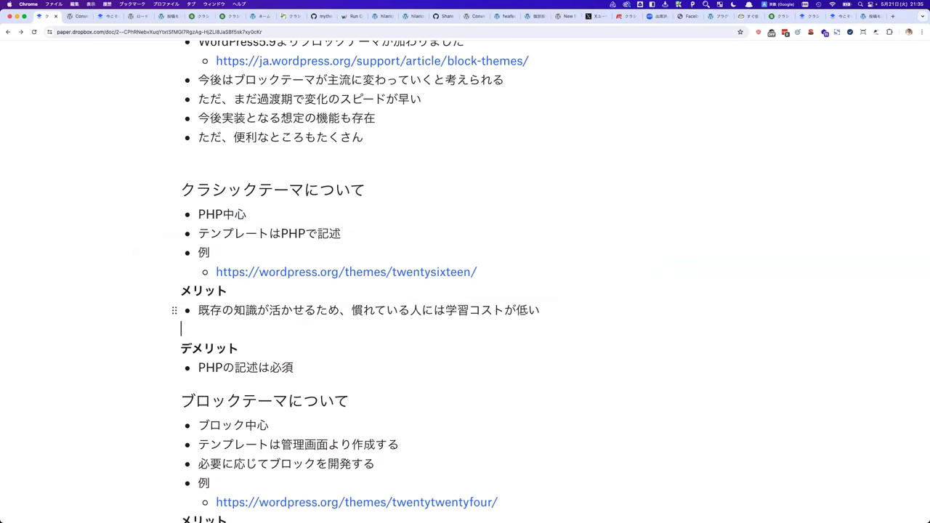
{"action": "scroll", "coordinate": [239, 310], "scroll_direction": "up", "scroll_amount": 2}
{"action": "scroll", "coordinate": [238, 310], "scroll_direction": "up", "scroll_amount": 4}
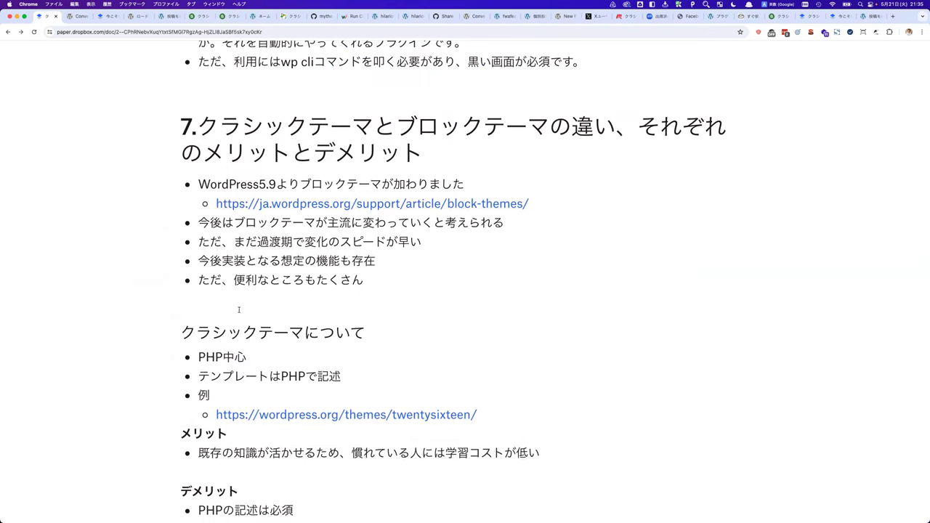
{"action": "scroll", "coordinate": [238, 309], "scroll_direction": "down", "scroll_amount": 3}
{"action": "scroll", "coordinate": [239, 310], "scroll_direction": "down", "scroll_amount": 2}
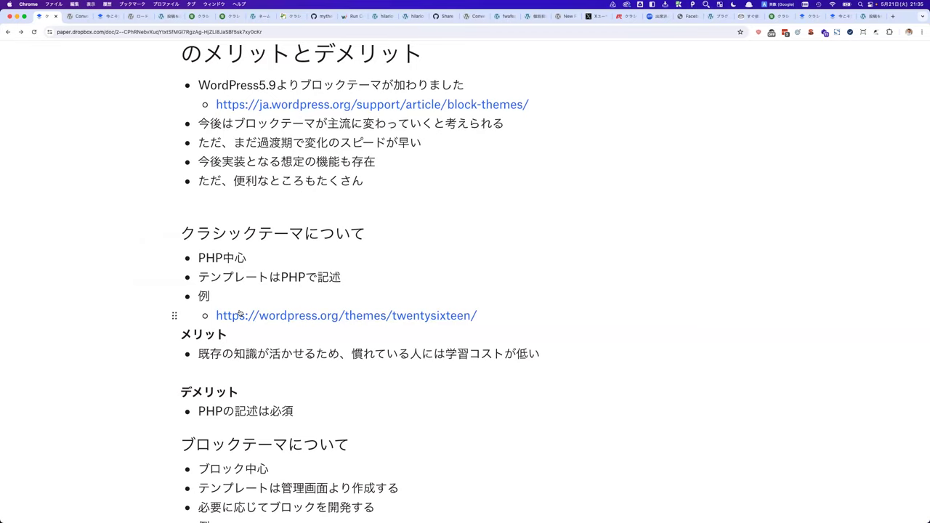
{"action": "left_click", "coordinate": [213, 370]}
{"action": "key", "text": "BackSpace"}
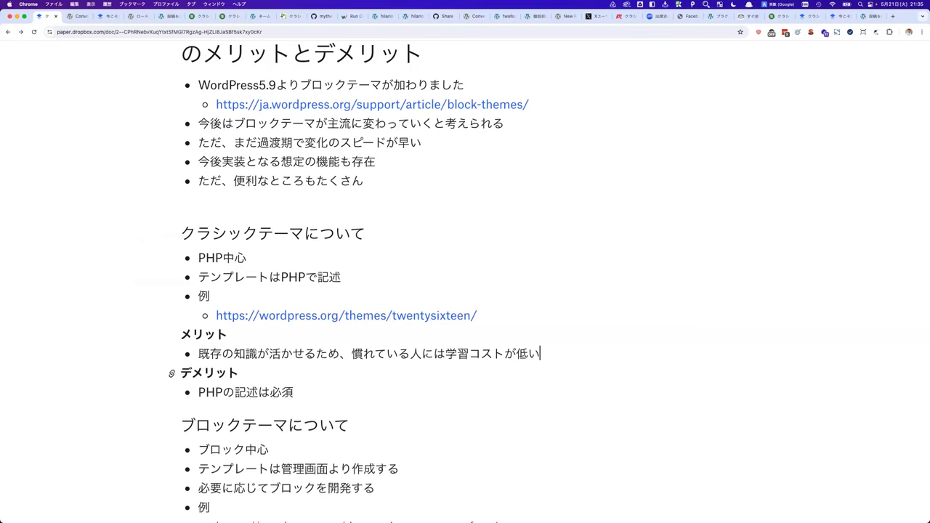
Compare the classic theme's テンプレートはPHPで記述 bullet with the template bullet under ブロックテーマについて in the notes.
{"action": "scroll", "coordinate": [465, 291], "scroll_direction": "down", "scroll_amount": 4}
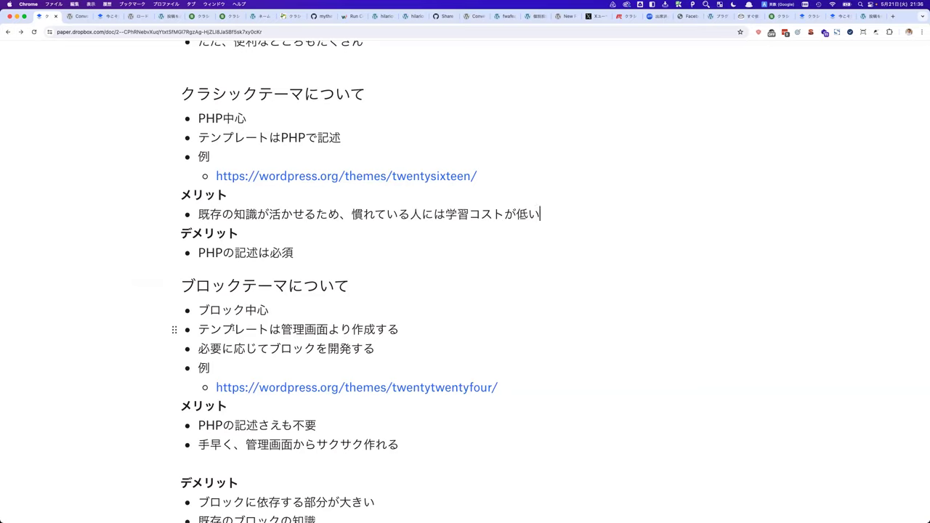
{"action": "left_click_drag", "start_coordinate": [330, 137], "coordinate": [288, 137]}
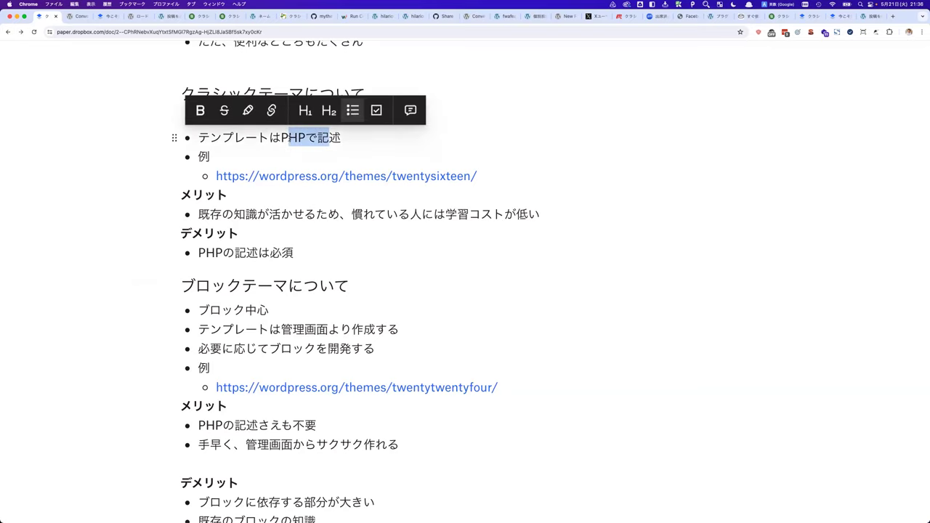
{"action": "left_click", "coordinate": [240, 233]}
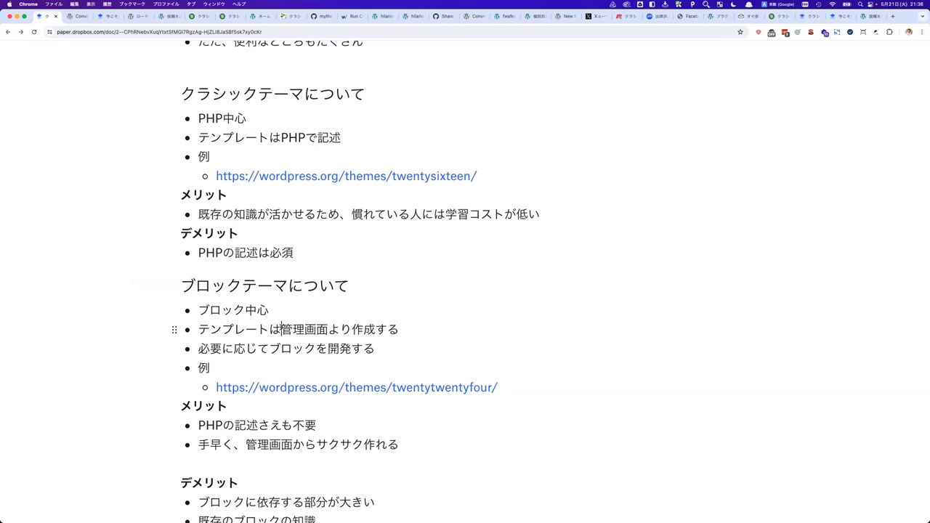
{"action": "scroll", "coordinate": [281, 329], "scroll_direction": "down", "scroll_amount": 1}
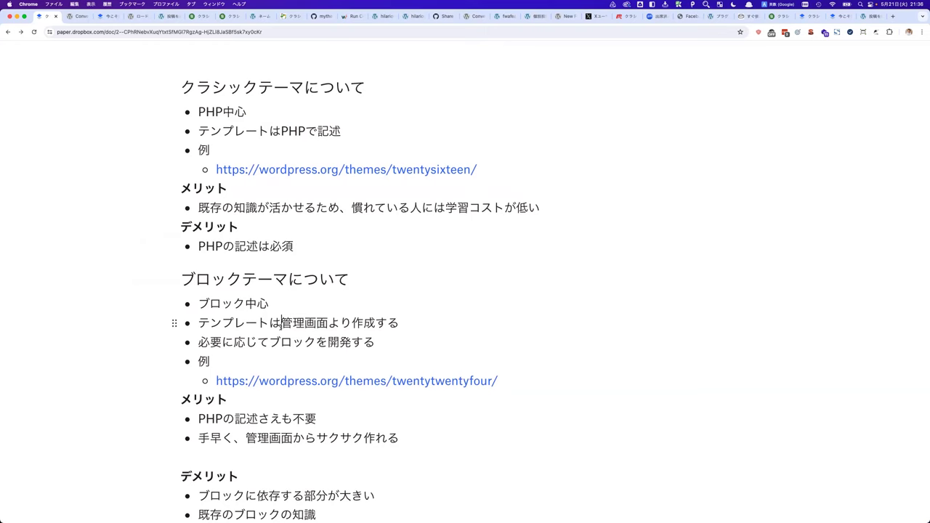
Switch to the public project window in Visual Studio Code and collapse the hoge and megane theme folders.
{"action": "key", "text": "super+Tab"}
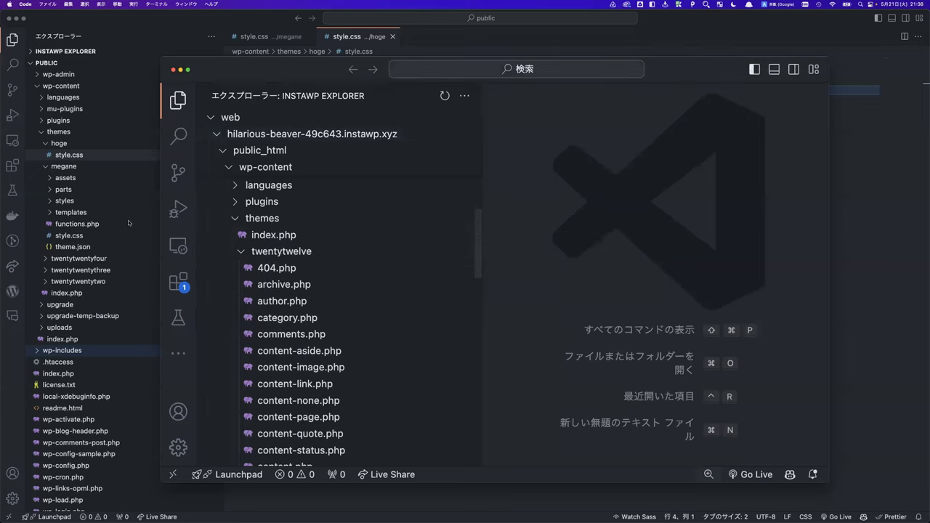
{"action": "left_click", "coordinate": [140, 63]}
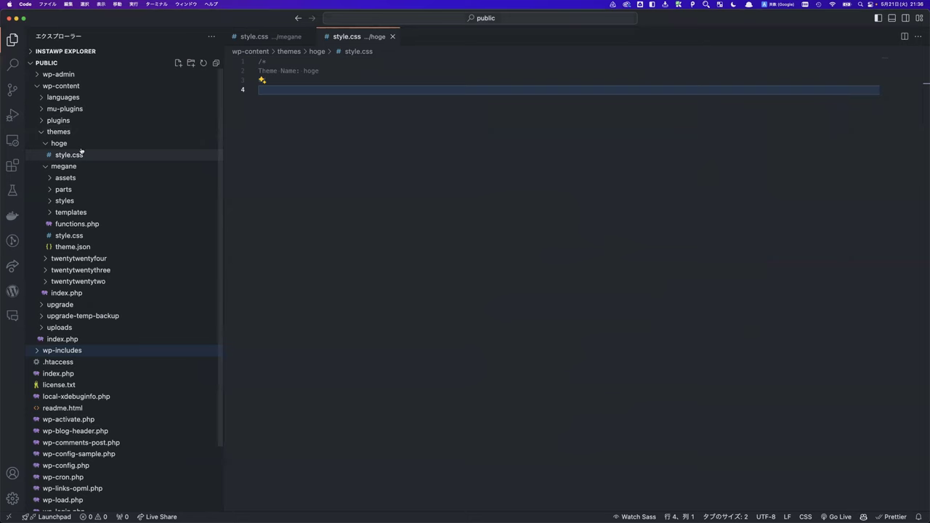
{"action": "left_click", "coordinate": [47, 143]}
{"action": "left_click", "coordinate": [48, 155]}
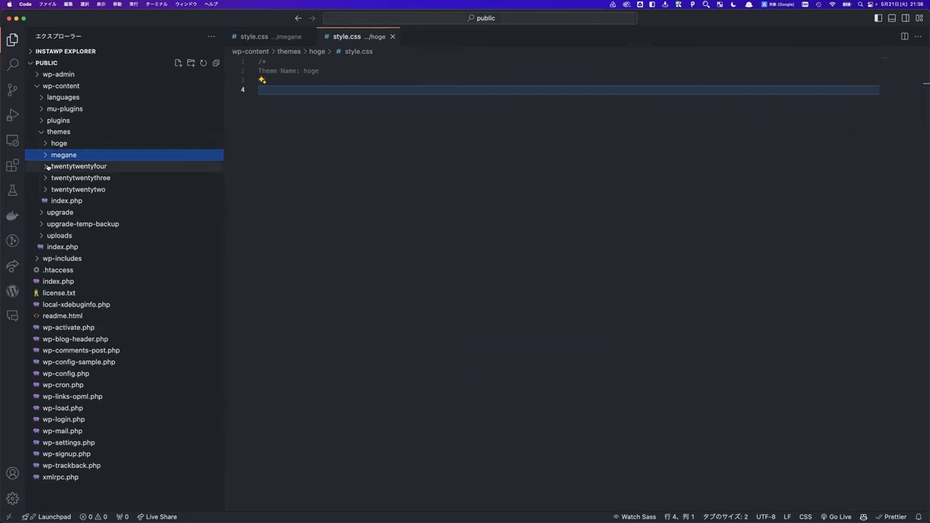
Expand the twentytwentyfour theme and its templates folder, and open the index.html template.
{"action": "left_click", "coordinate": [48, 167]}
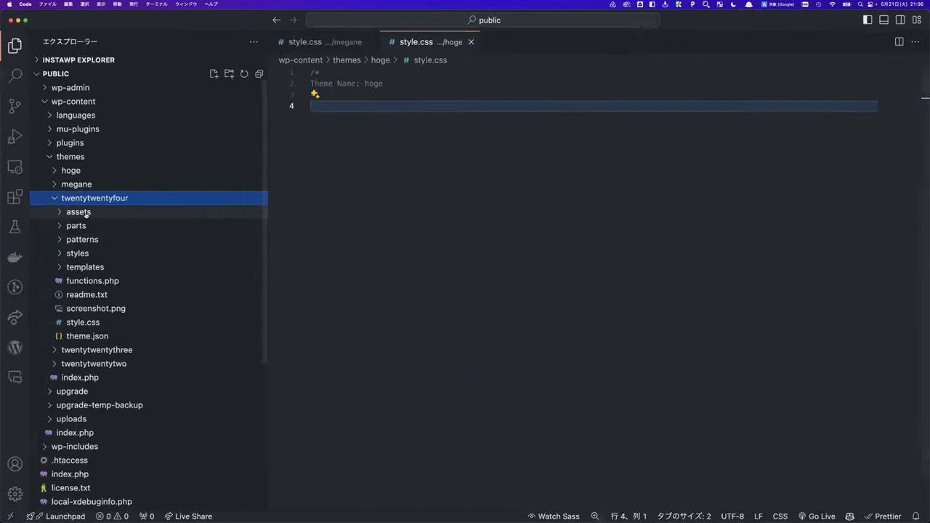
{"action": "scroll", "coordinate": [57, 143], "scroll_direction": "down", "scroll_amount": 2}
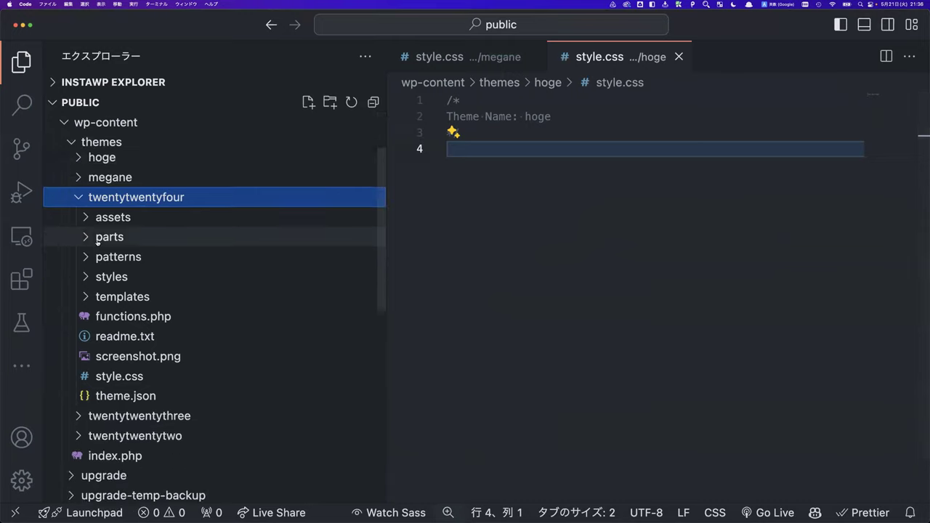
{"action": "scroll", "coordinate": [97, 241], "scroll_direction": "down", "scroll_amount": 1}
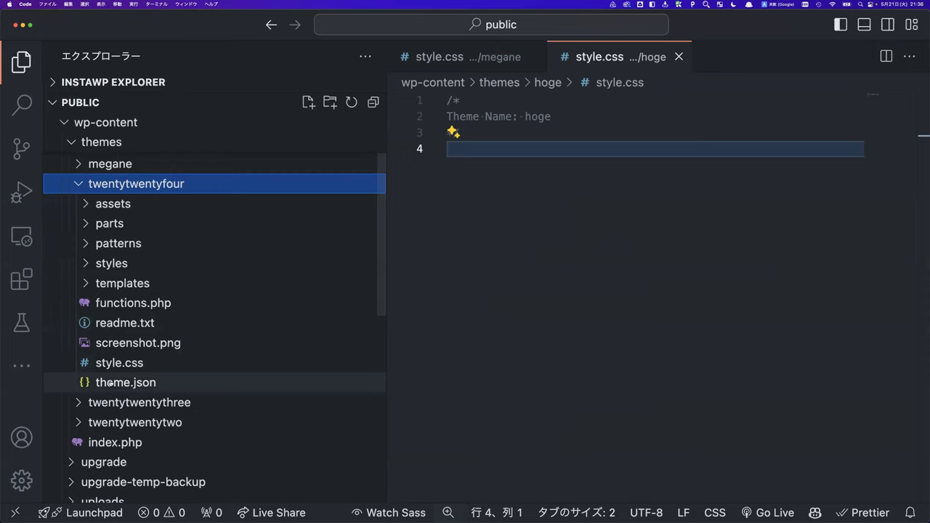
{"action": "left_click", "coordinate": [88, 284]}
{"action": "scroll", "coordinate": [107, 298], "scroll_direction": "down", "scroll_amount": 3}
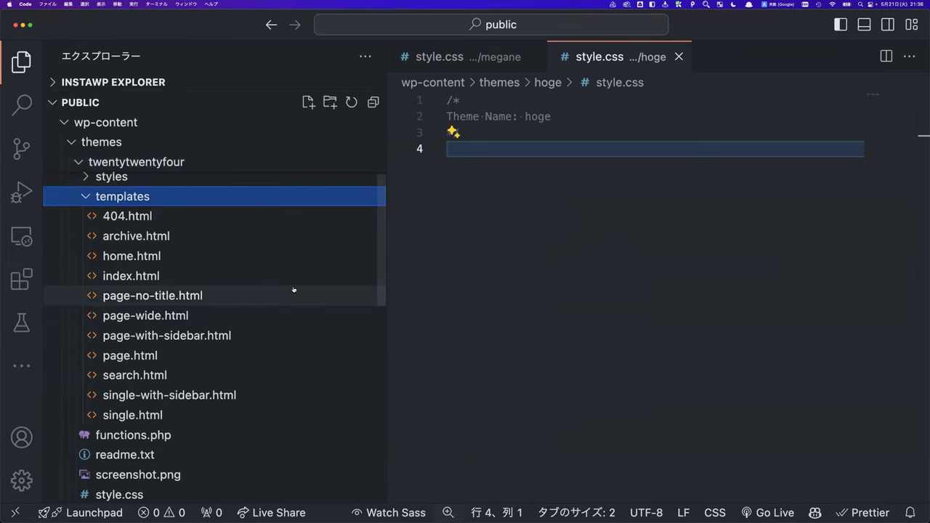
{"action": "left_click", "coordinate": [196, 283]}
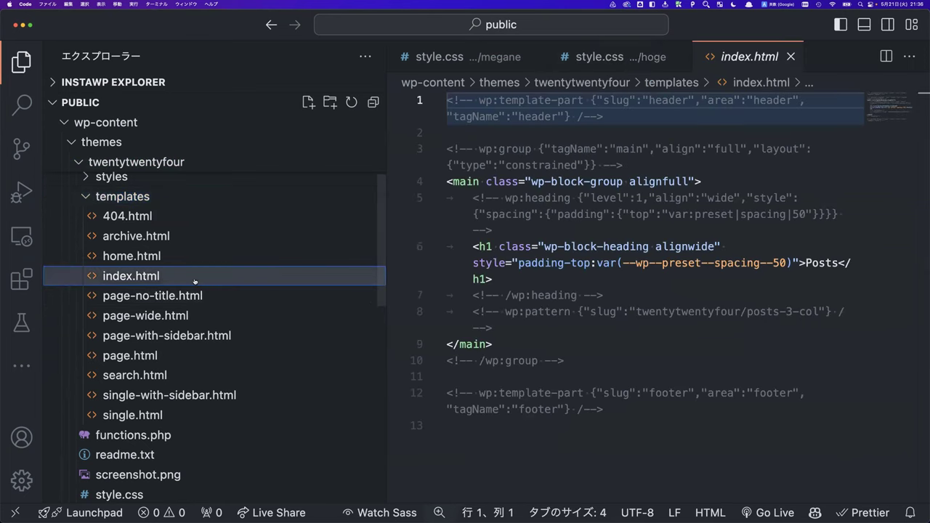
Narrow the file explorer and point out the header template part, group block and main element in index.html.
{"action": "left_click_drag", "start_coordinate": [387, 227], "coordinate": [222, 221]}
{"action": "left_click", "coordinate": [426, 246]}
{"action": "left_click", "coordinate": [406, 100]}
{"action": "left_click_drag", "start_coordinate": [802, 102], "coordinate": [295, 102]}
{"action": "left_click_drag", "start_coordinate": [342, 135], "coordinate": [697, 133]}
{"action": "left_click", "coordinate": [570, 166]}
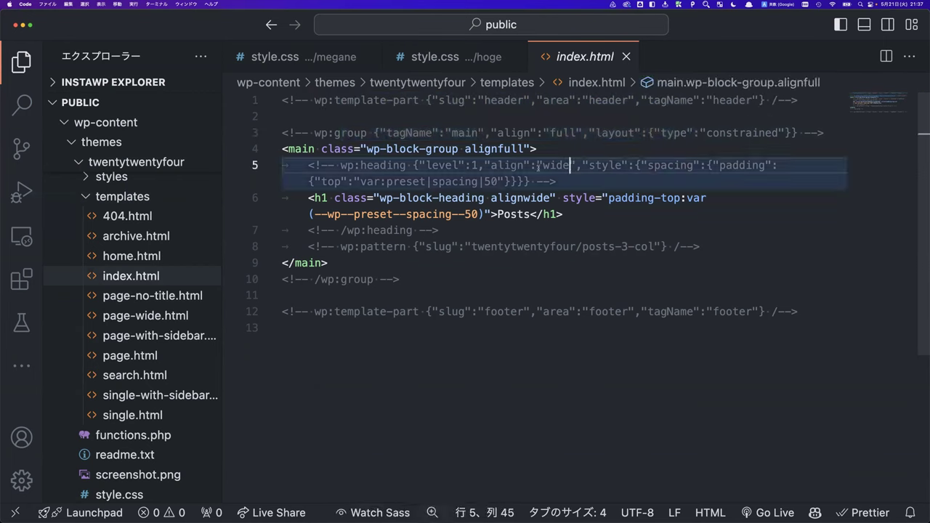
{"action": "left_click", "coordinate": [302, 149]}
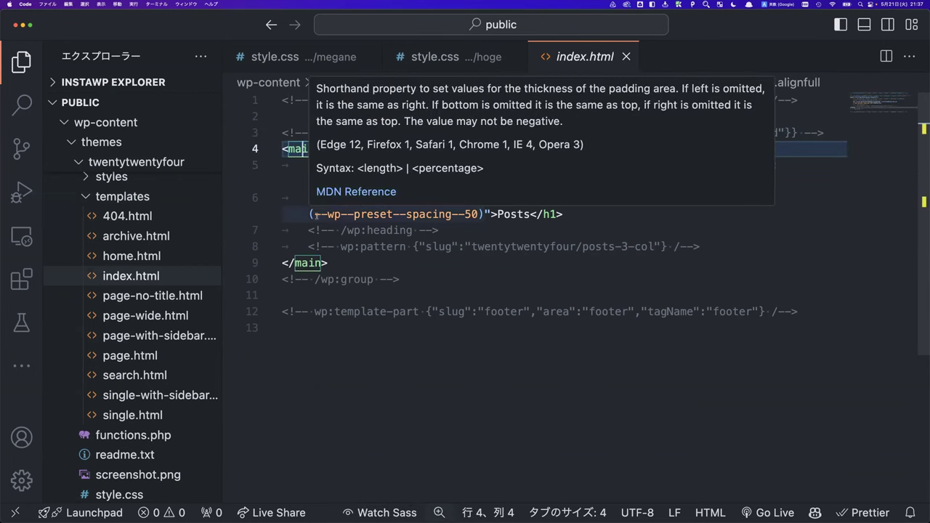
{"action": "left_click", "coordinate": [368, 265]}
{"action": "left_click", "coordinate": [462, 339]}
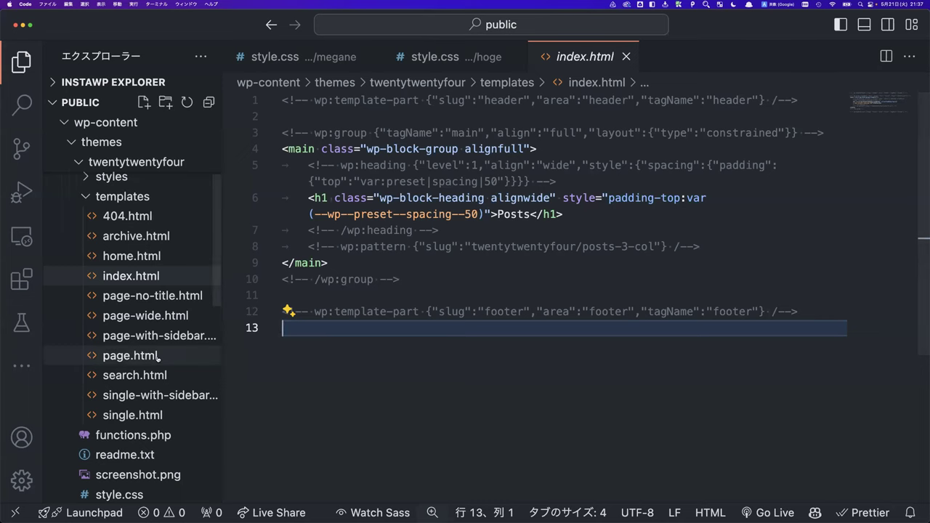
Open page.html and single.html from the templates folder and review their block markup.
{"action": "left_click", "coordinate": [130, 355]}
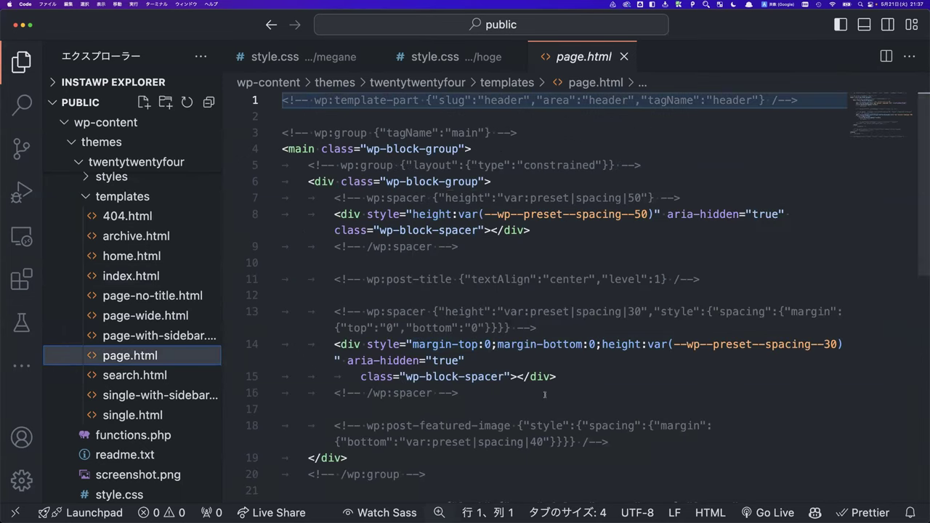
{"action": "scroll", "coordinate": [546, 395], "scroll_direction": "down", "scroll_amount": 1}
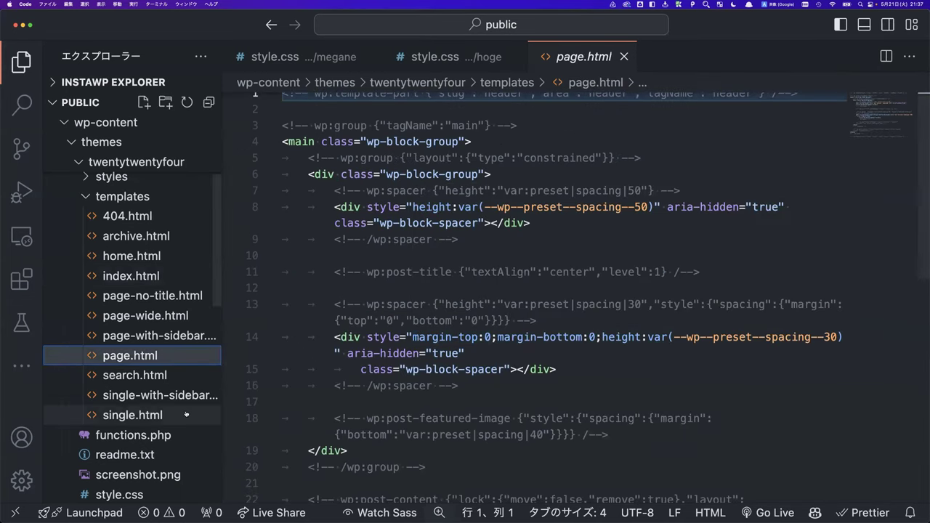
{"action": "left_click", "coordinate": [194, 415]}
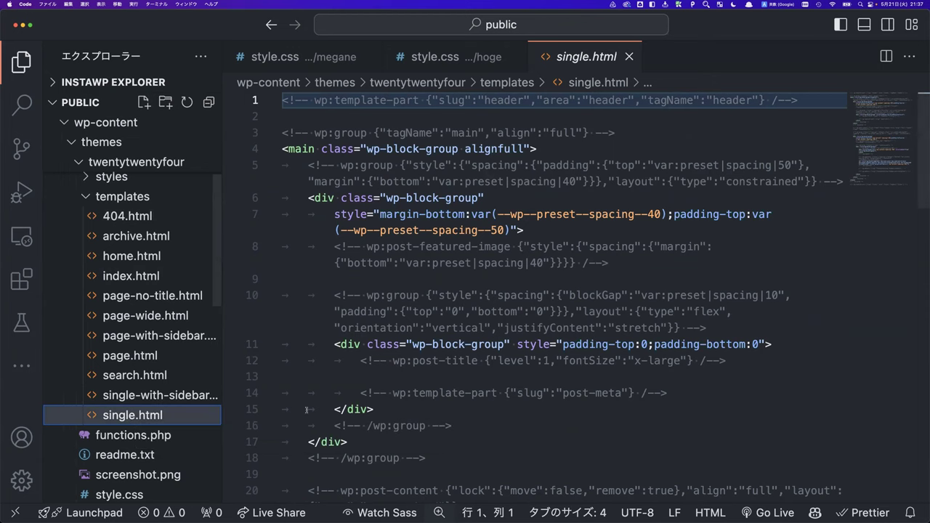
{"action": "scroll", "coordinate": [392, 405], "scroll_direction": "down", "scroll_amount": 3}
{"action": "scroll", "coordinate": [392, 405], "scroll_direction": "down", "scroll_amount": 6}
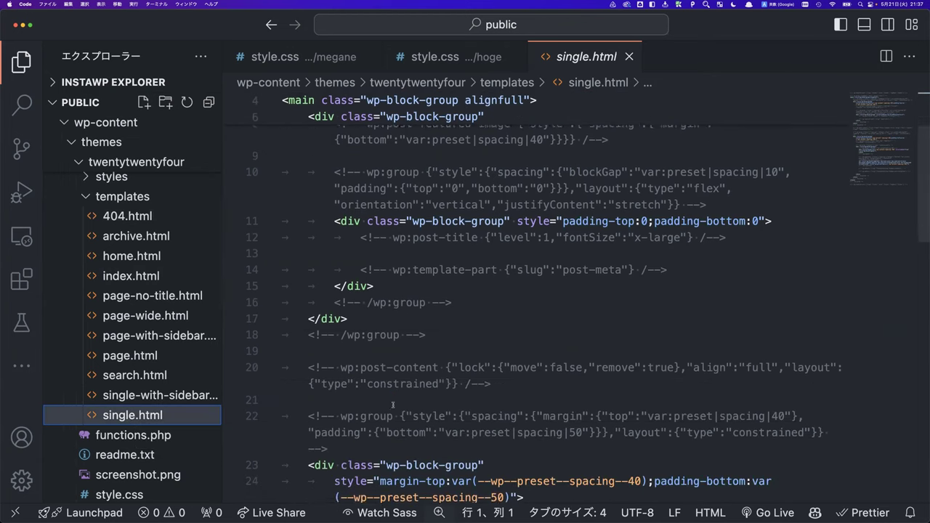
{"action": "scroll", "coordinate": [392, 406], "scroll_direction": "down", "scroll_amount": 6}
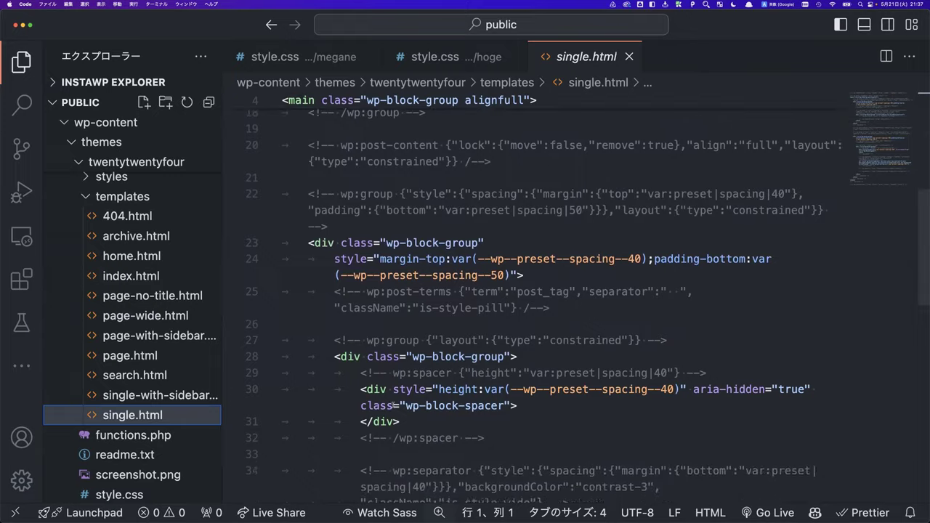
{"action": "scroll", "coordinate": [393, 404], "scroll_direction": "down", "scroll_amount": 3}
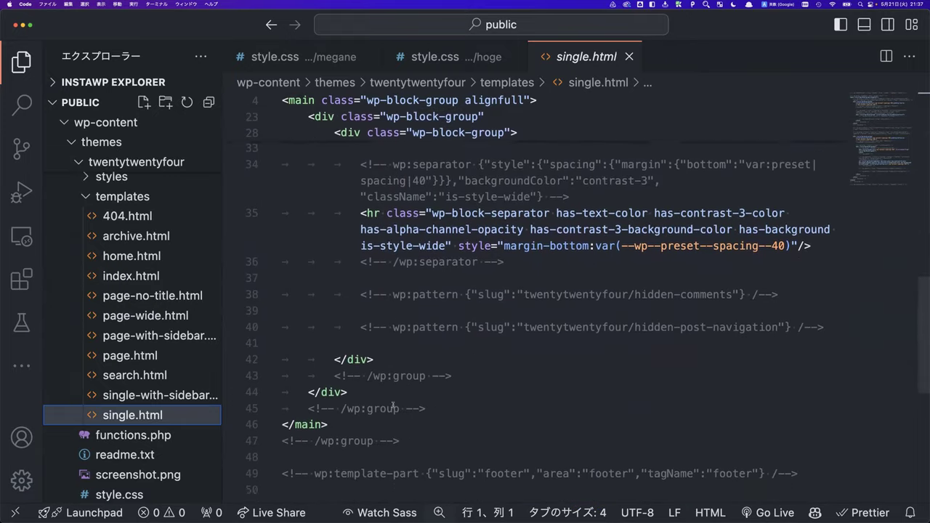
{"action": "scroll", "coordinate": [392, 404], "scroll_direction": "up", "scroll_amount": 9}
{"action": "scroll", "coordinate": [392, 405], "scroll_direction": "up", "scroll_amount": 5}
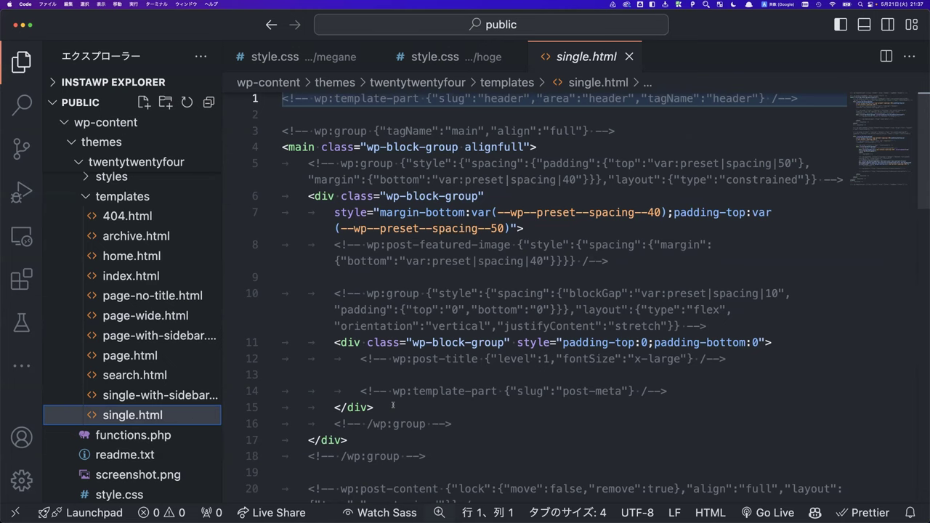
Expand the twentytwentyfour styles folder and preview its JSON files from ember.json through maelstrom.json.
{"action": "scroll", "coordinate": [103, 331], "scroll_direction": "up", "scroll_amount": 2}
{"action": "left_click", "coordinate": [91, 251]}
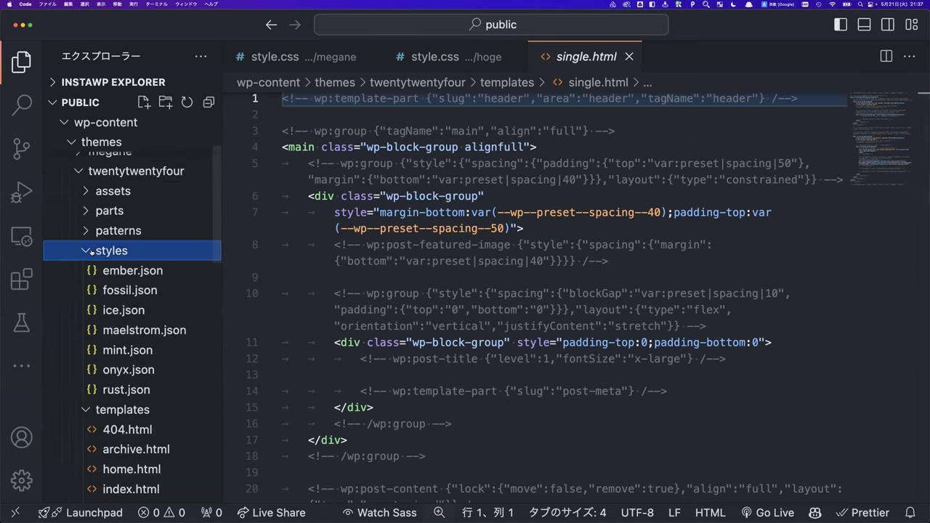
{"action": "left_click", "coordinate": [119, 271]}
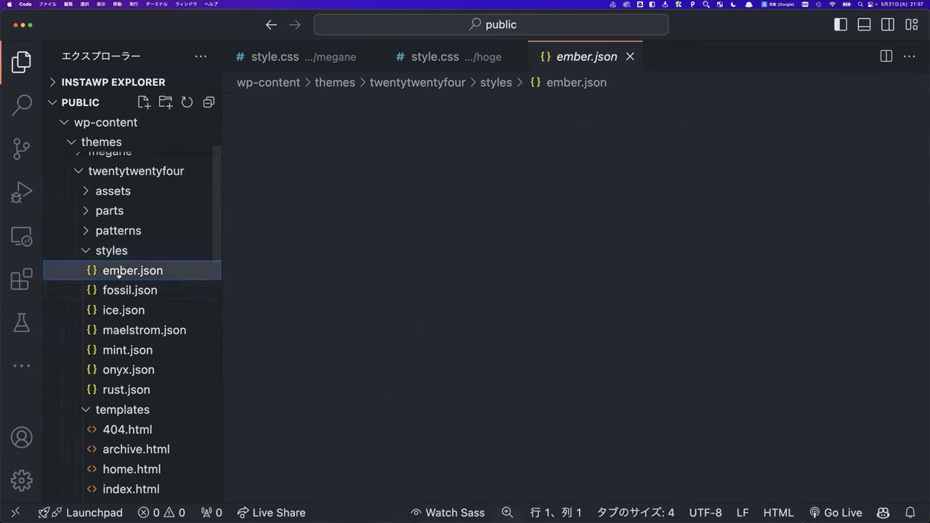
{"action": "key", "text": "Down"}
{"action": "key", "text": "Down"}
{"action": "key", "text": "Down"}
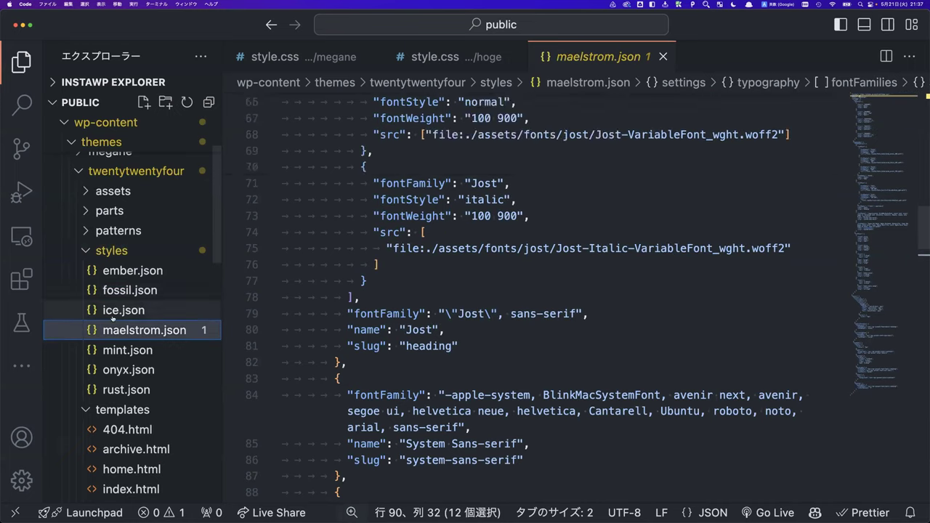
Collapse the styles folder, expand patterns, and review banner-hero.php and banner-project-description.php.
{"action": "key", "text": "Left"}
{"action": "key", "text": "Up"}
{"action": "key", "text": "Right"}
{"action": "key", "text": "Down"}
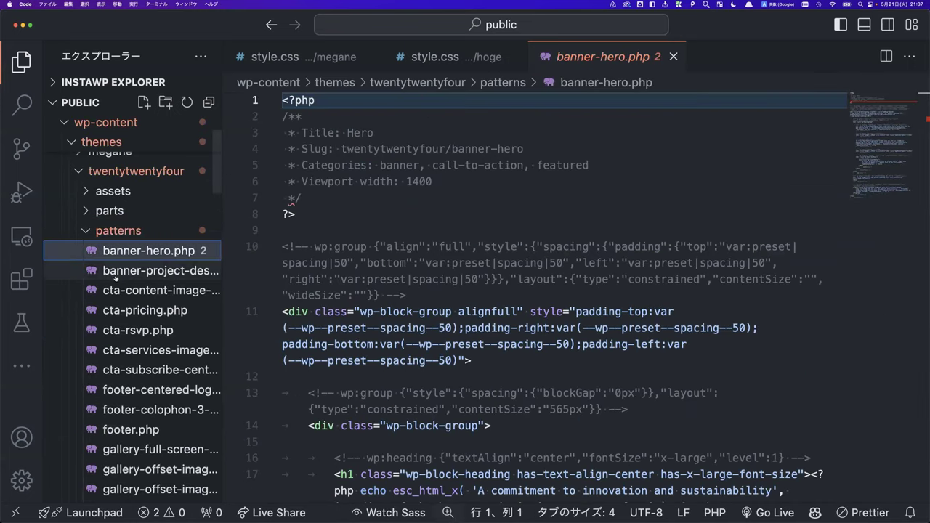
{"action": "key", "text": "Down"}
{"action": "scroll", "coordinate": [358, 339], "scroll_direction": "down", "scroll_amount": 10}
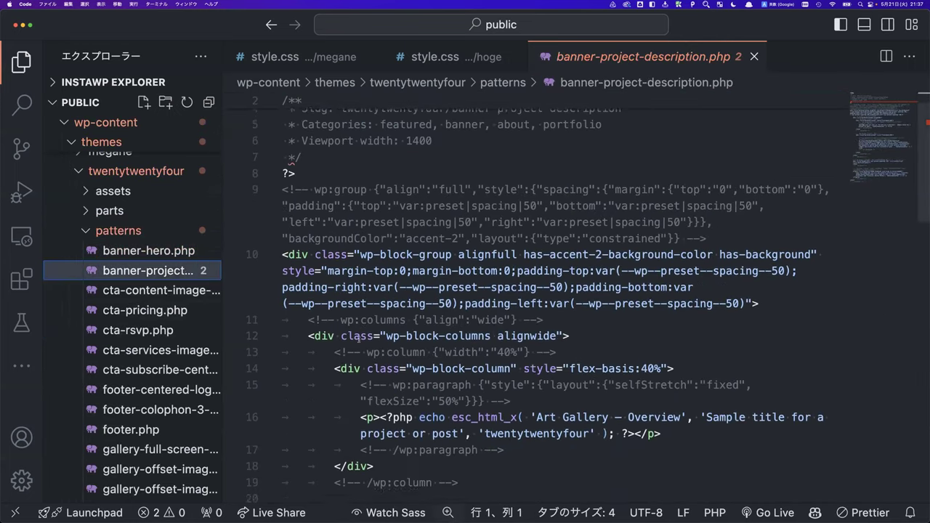
{"action": "scroll", "coordinate": [358, 340], "scroll_direction": "down", "scroll_amount": 5}
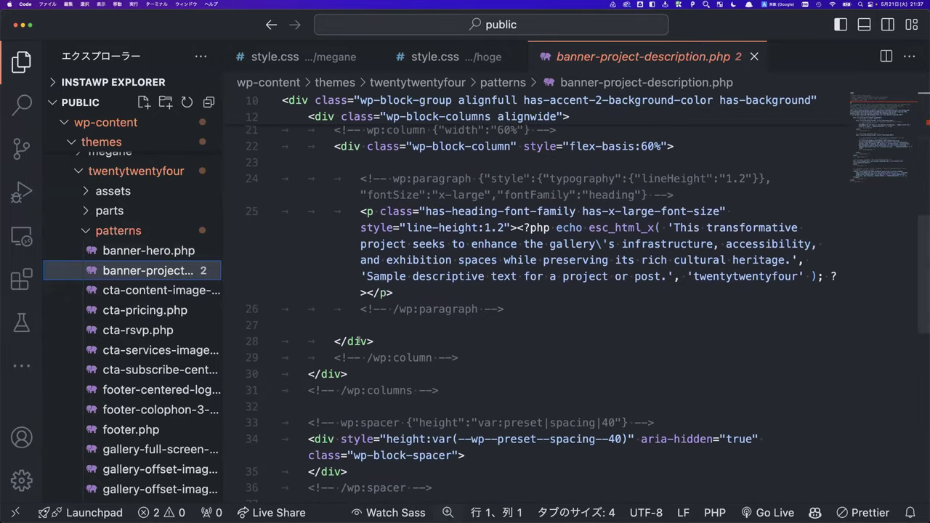
Expand the twentytwentyfour parts folder and review the block markup of header.html.
{"action": "left_click", "coordinate": [109, 211]}
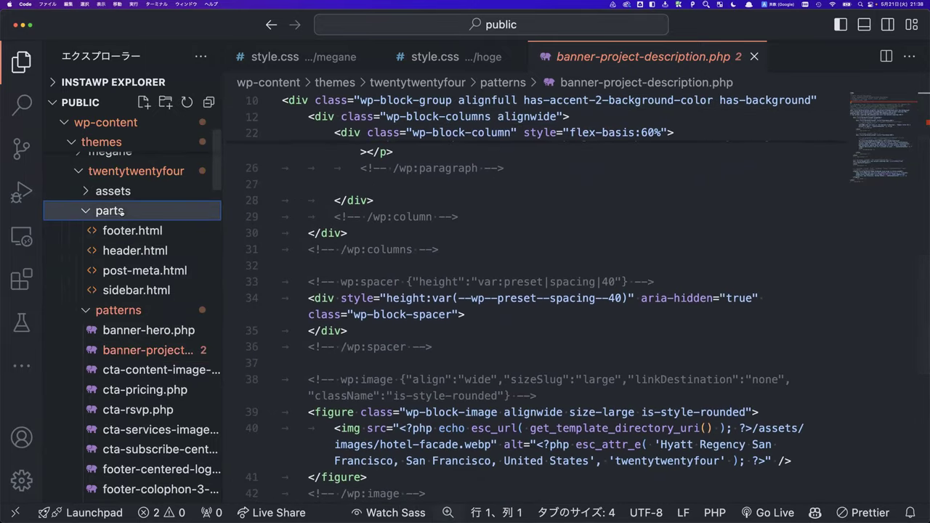
{"action": "left_click", "coordinate": [115, 251]}
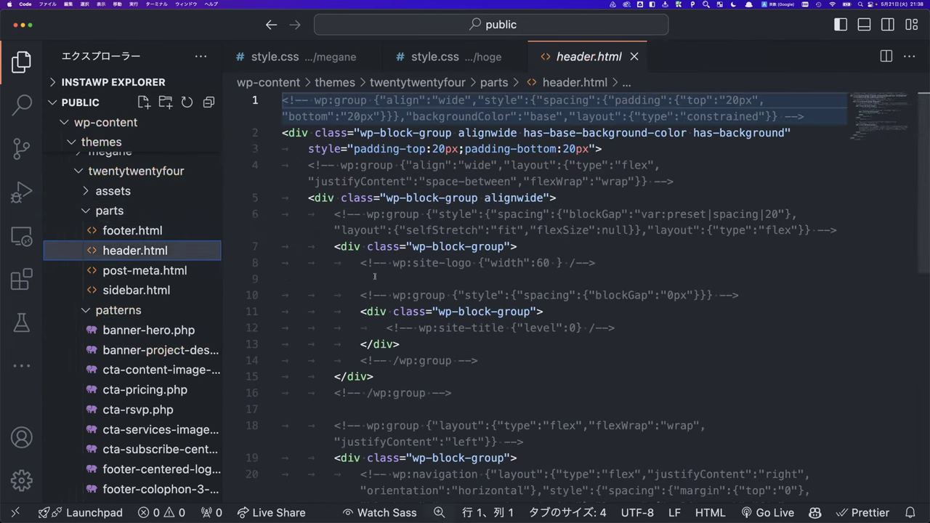
{"action": "scroll", "coordinate": [432, 298], "scroll_direction": "down", "scroll_amount": 5}
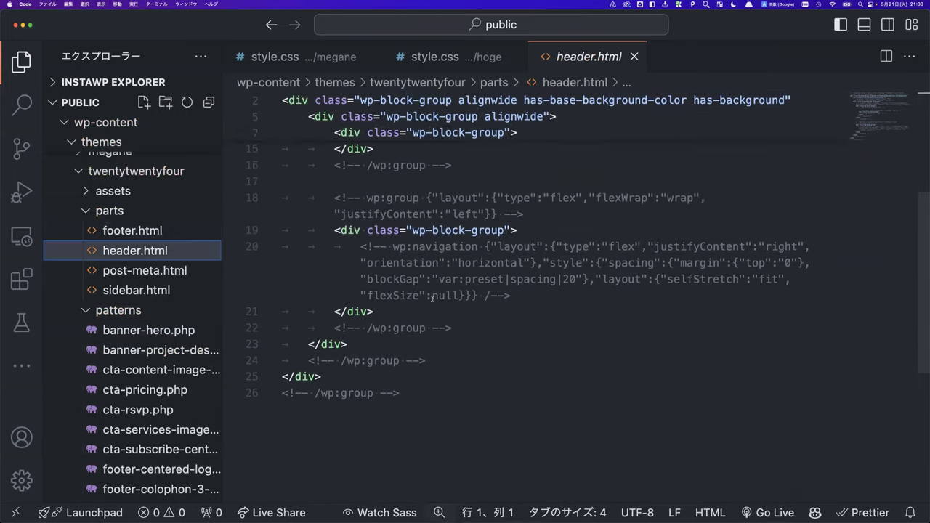
{"action": "scroll", "coordinate": [431, 298], "scroll_direction": "up", "scroll_amount": 5}
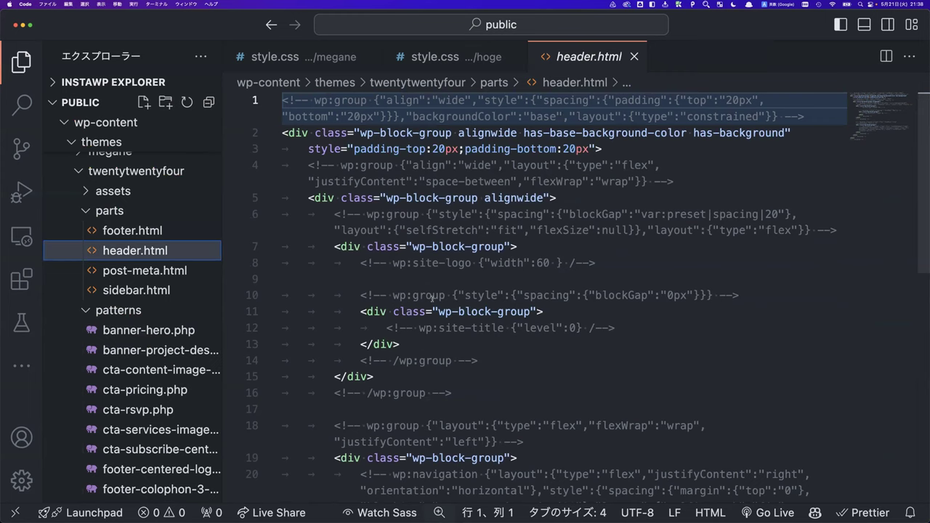
Switch back to the notes in Chrome and review the メリット and デメリット of block themes.
{"action": "key", "text": "super+Tab"}
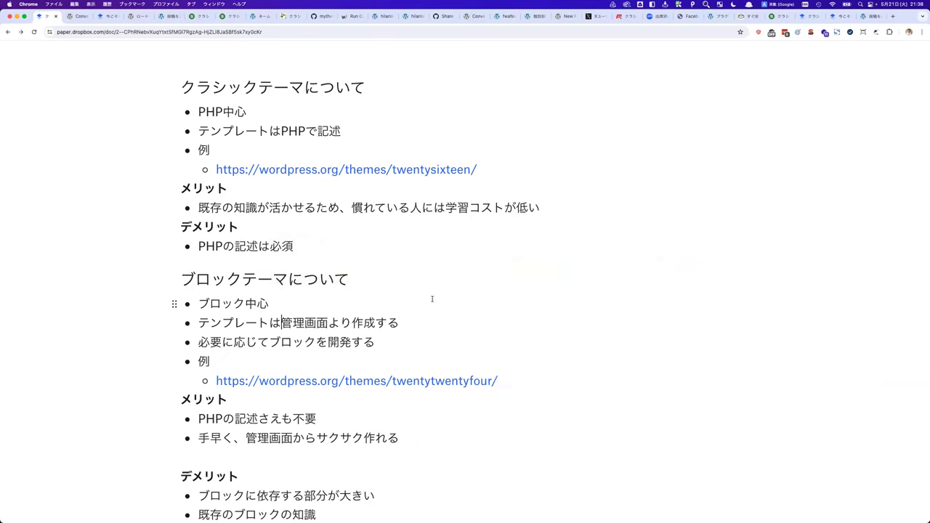
{"action": "scroll", "coordinate": [399, 339], "scroll_direction": "down", "scroll_amount": 3}
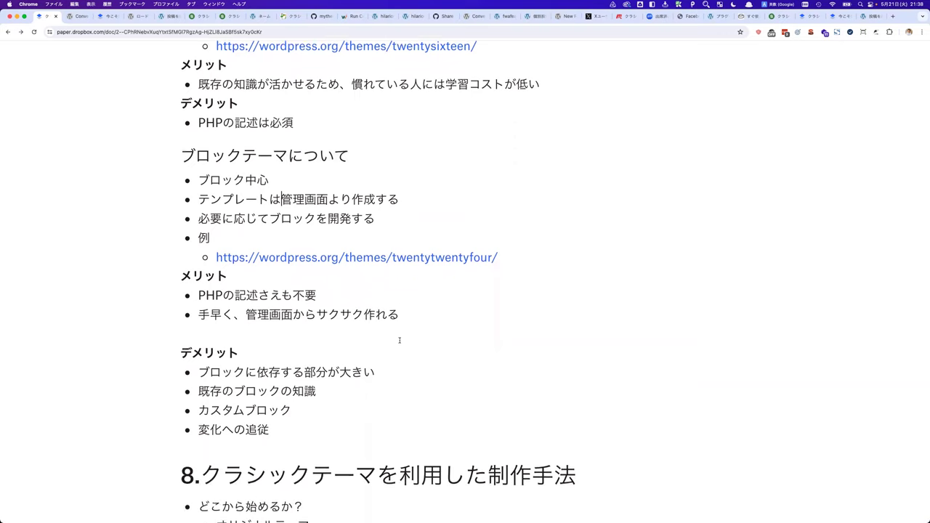
{"action": "scroll", "coordinate": [399, 339], "scroll_direction": "down", "scroll_amount": 1}
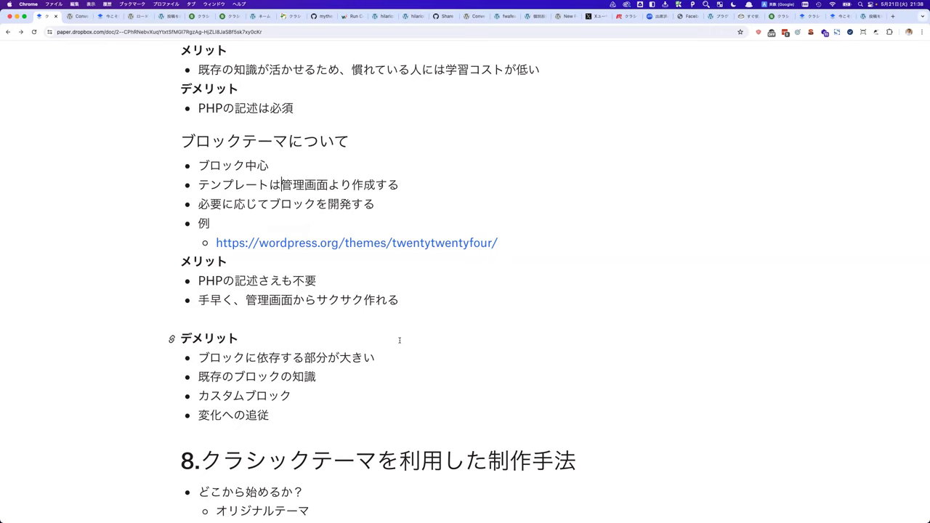
{"action": "scroll", "coordinate": [358, 363], "scroll_direction": "down", "scroll_amount": 1}
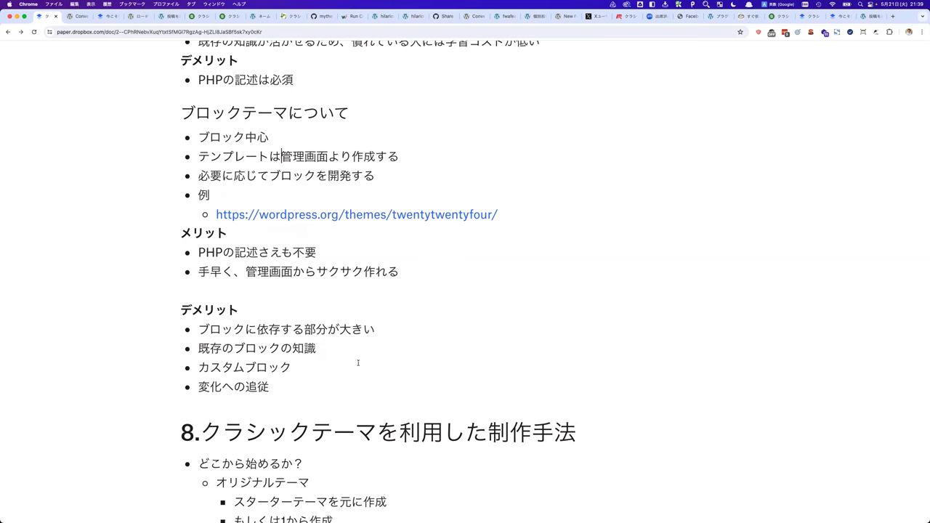
Go to section 8 on classic theme production and highlight the オリジナルテーマ and 既存テーマ starting points.
{"action": "scroll", "coordinate": [357, 362], "scroll_direction": "down", "scroll_amount": 8}
{"action": "scroll", "coordinate": [358, 362], "scroll_direction": "down", "scroll_amount": 2}
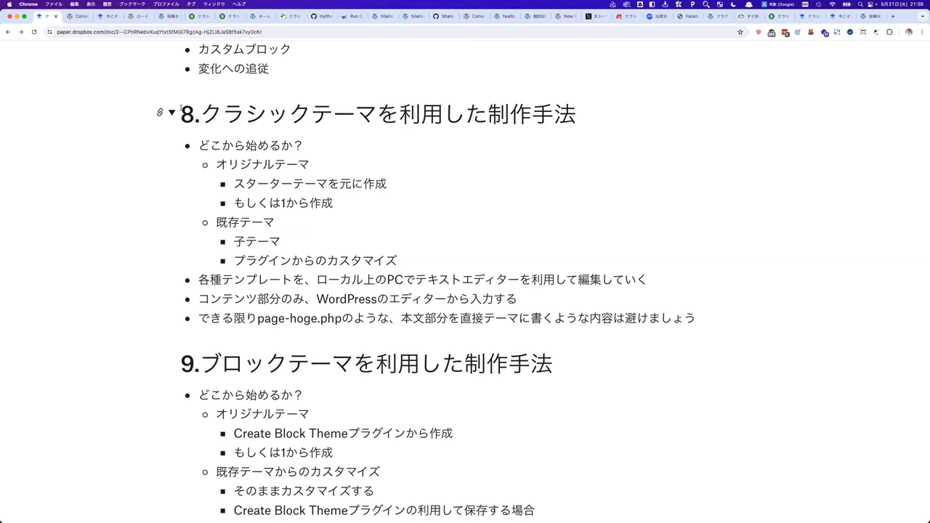
{"action": "scroll", "coordinate": [203, 180], "scroll_direction": "up", "scroll_amount": 3}
{"action": "left_click_drag", "start_coordinate": [361, 155], "coordinate": [221, 155]}
{"action": "left_click_drag", "start_coordinate": [309, 241], "coordinate": [221, 241]}
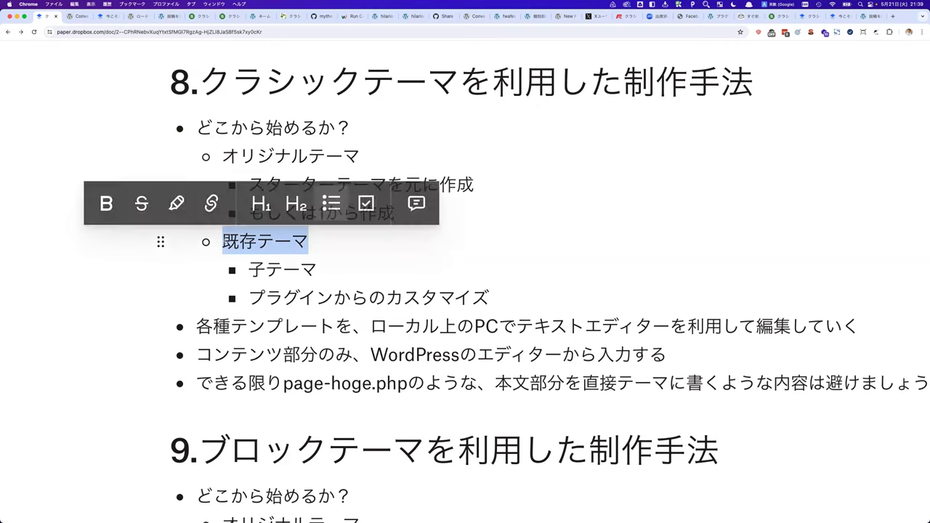
{"action": "left_click", "coordinate": [407, 294]}
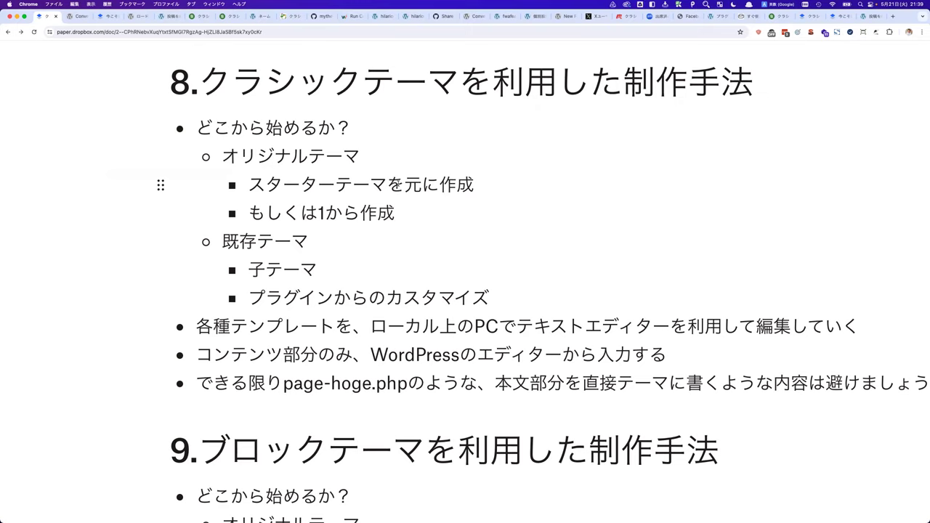
Highlight the wording on editing templates locally in a text editor, and hoge in the page-hoge.php bullet of section 8.
{"action": "scroll", "coordinate": [367, 226], "scroll_direction": "down", "scroll_amount": 1}
{"action": "scroll", "coordinate": [366, 226], "scroll_direction": "down", "scroll_amount": 3}
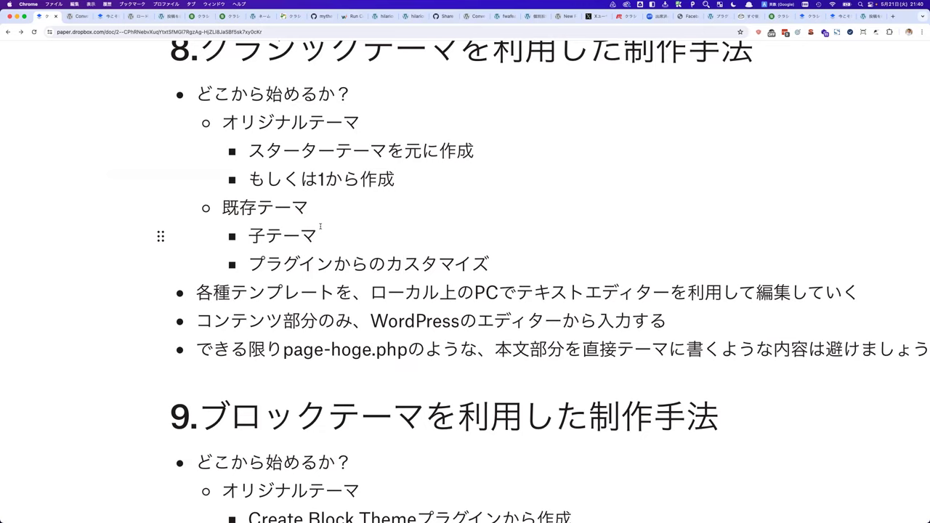
{"action": "scroll", "coordinate": [286, 277], "scroll_direction": "down", "scroll_amount": 1}
{"action": "scroll", "coordinate": [285, 277], "scroll_direction": "right", "scroll_amount": 3}
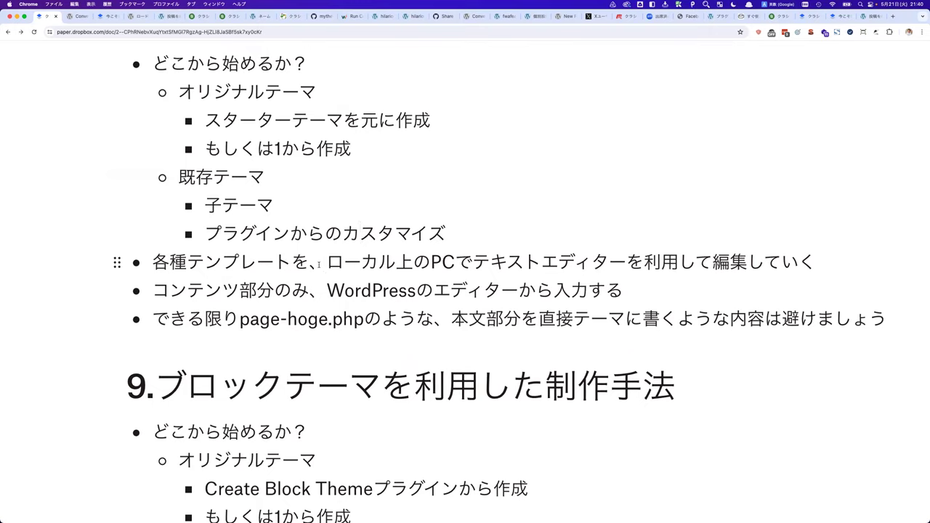
{"action": "left_click_drag", "start_coordinate": [326, 262], "coordinate": [729, 265]}
{"action": "left_click", "coordinate": [628, 286]}
{"action": "left_click_drag", "start_coordinate": [615, 261], "coordinate": [468, 262]}
{"action": "left_click", "coordinate": [342, 263]}
{"action": "left_click_drag", "start_coordinate": [353, 320], "coordinate": [287, 320]}
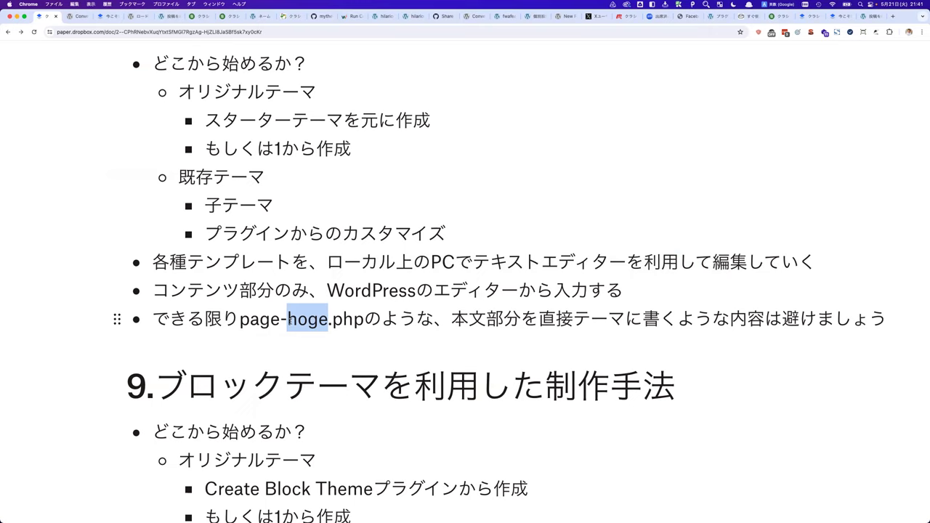
Go to section 9 of the notes and review the starting points for block theme production.
{"action": "left_click", "coordinate": [415, 352]}
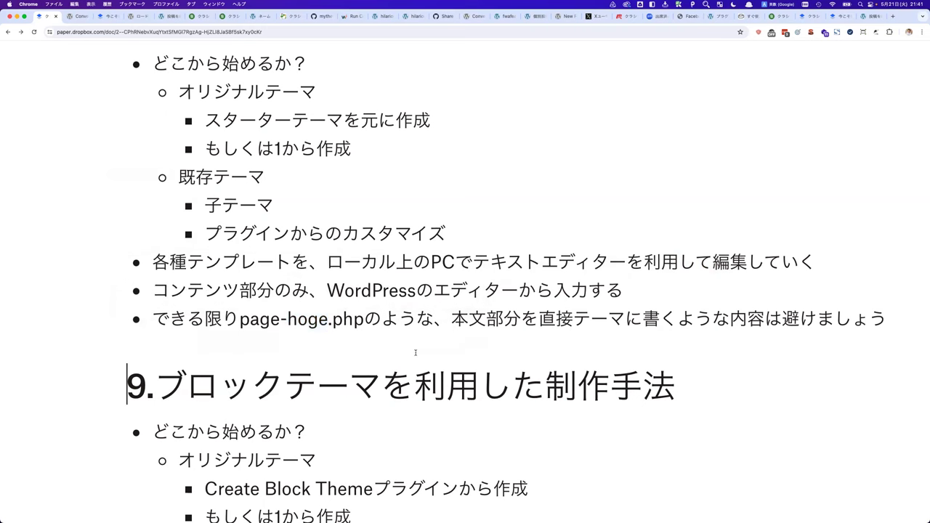
{"action": "key", "text": "ctrl+minus"}
{"action": "key", "text": "ctrl+minus"}
{"action": "scroll", "coordinate": [390, 363], "scroll_direction": "down", "scroll_amount": 1}
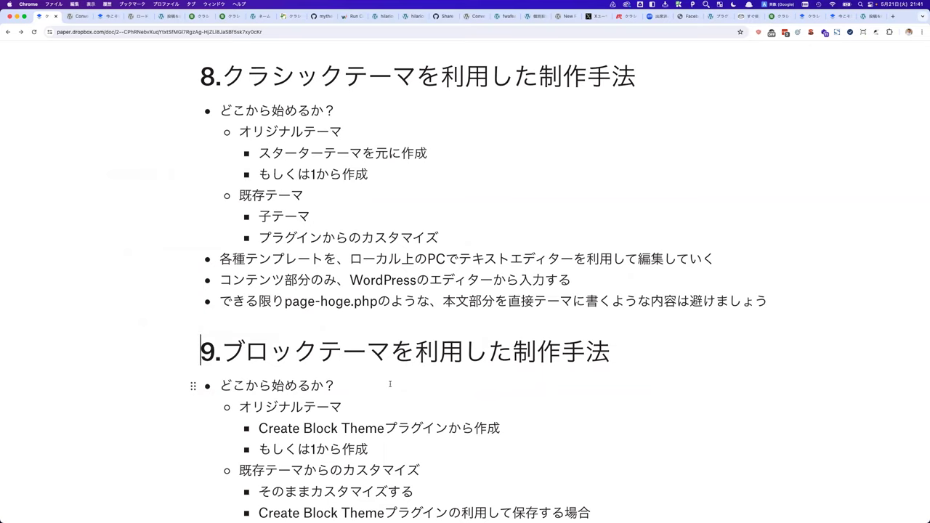
{"action": "scroll", "coordinate": [390, 384], "scroll_direction": "down", "scroll_amount": 3}
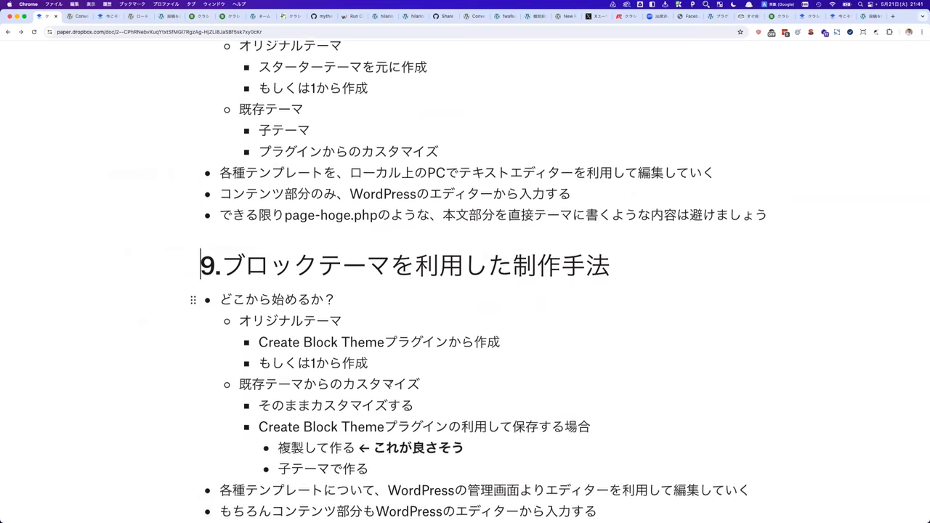
{"action": "scroll", "coordinate": [390, 383], "scroll_direction": "down", "scroll_amount": 1}
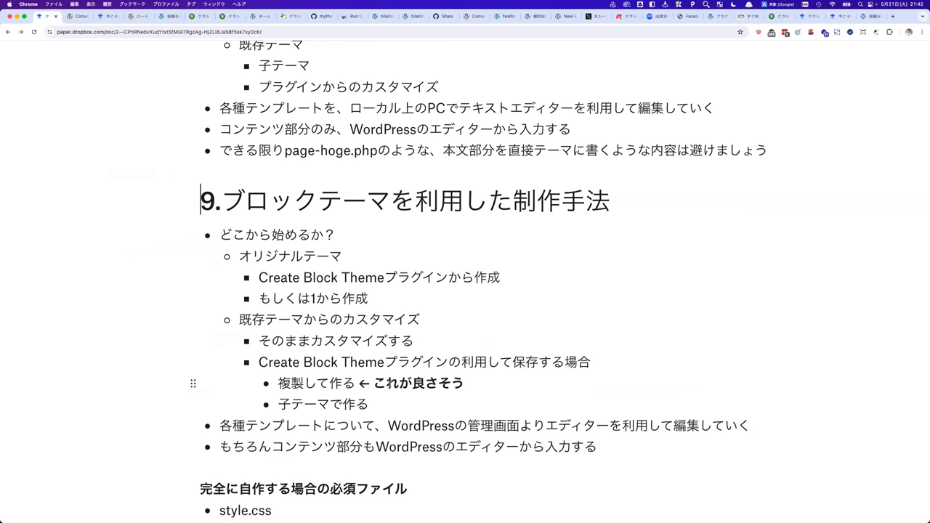
Switch to VS Code, collapse the twentytwentyfour folder, expand hoge, and close header.html to leave hoge's style.css open.
{"action": "key", "text": "super+Tab"}
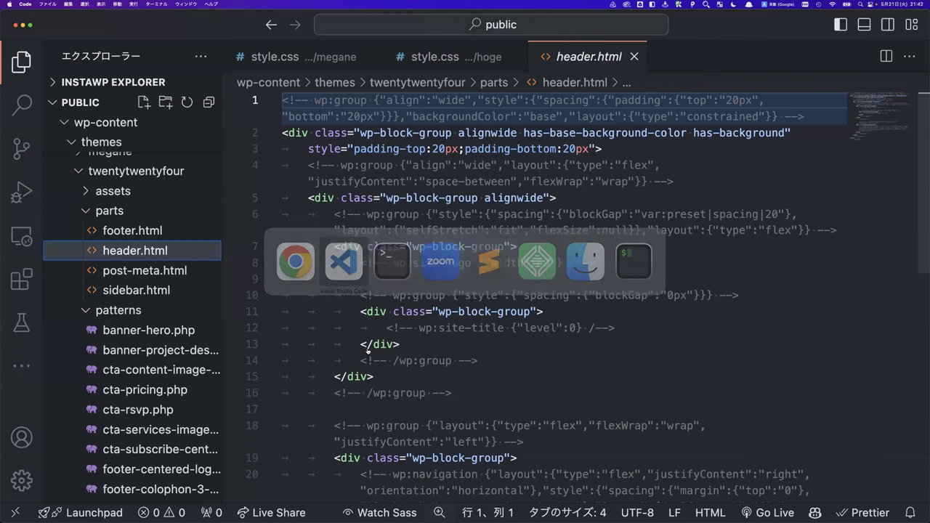
{"action": "scroll", "coordinate": [82, 218], "scroll_direction": "up", "scroll_amount": 2}
{"action": "left_click", "coordinate": [82, 176]}
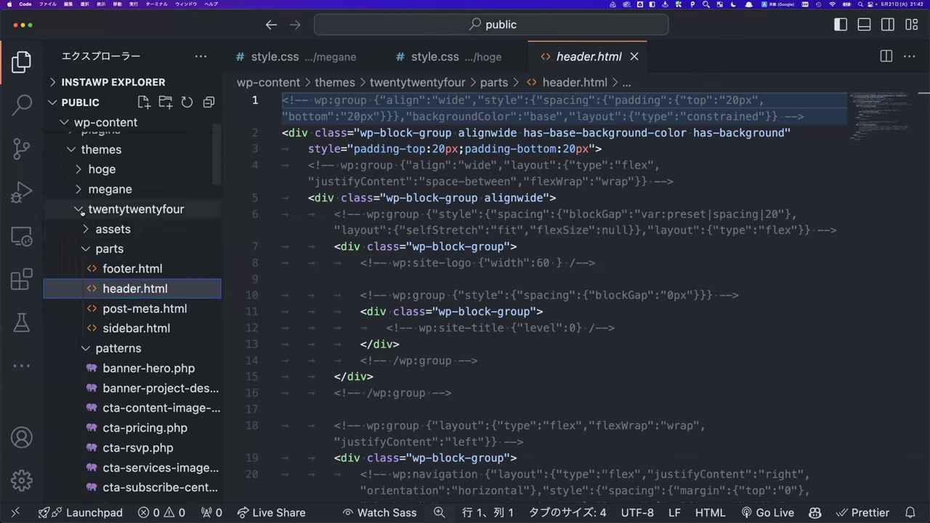
{"action": "left_click", "coordinate": [82, 176]}
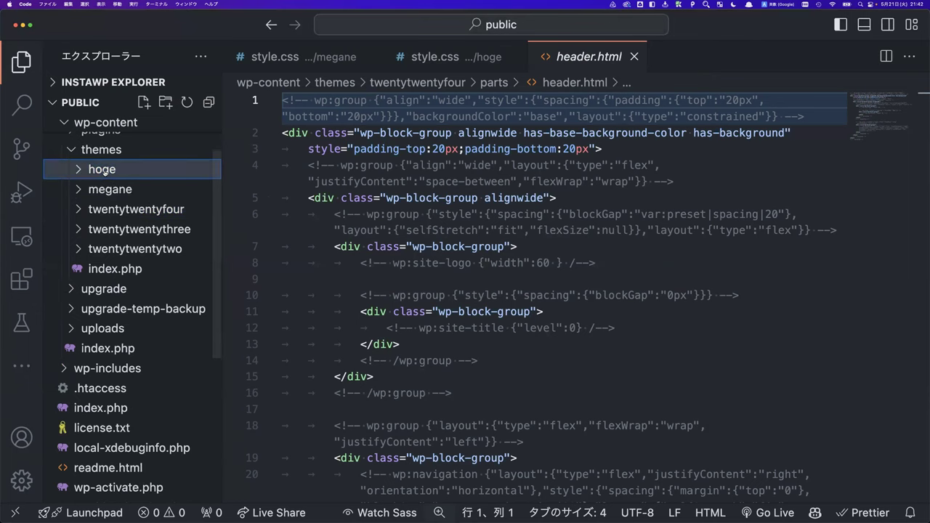
{"action": "scroll", "coordinate": [84, 218], "scroll_direction": "up", "scroll_amount": 3}
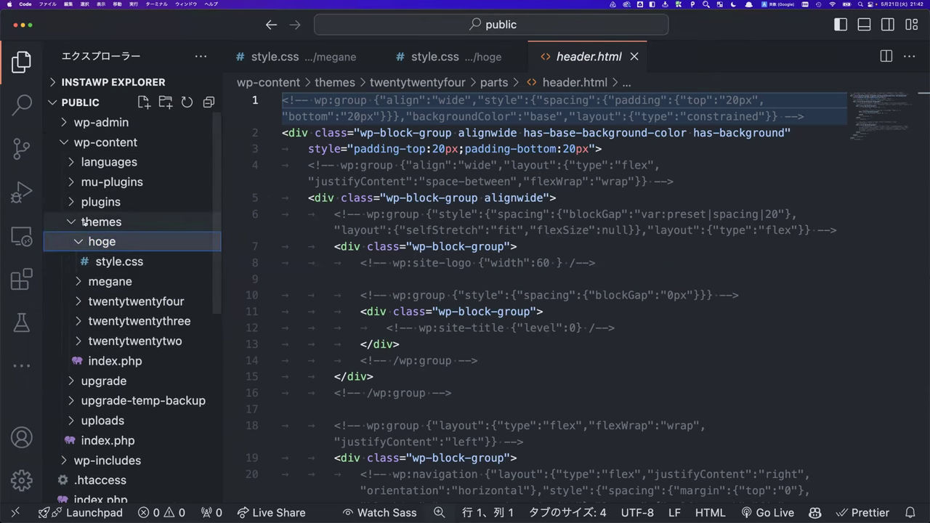
{"action": "left_click", "coordinate": [501, 197]}
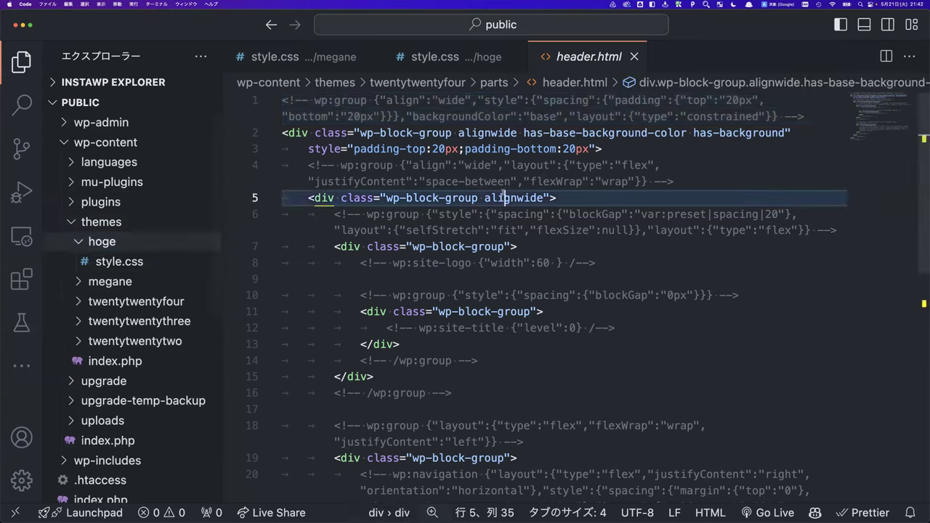
{"action": "key", "text": "super+w"}
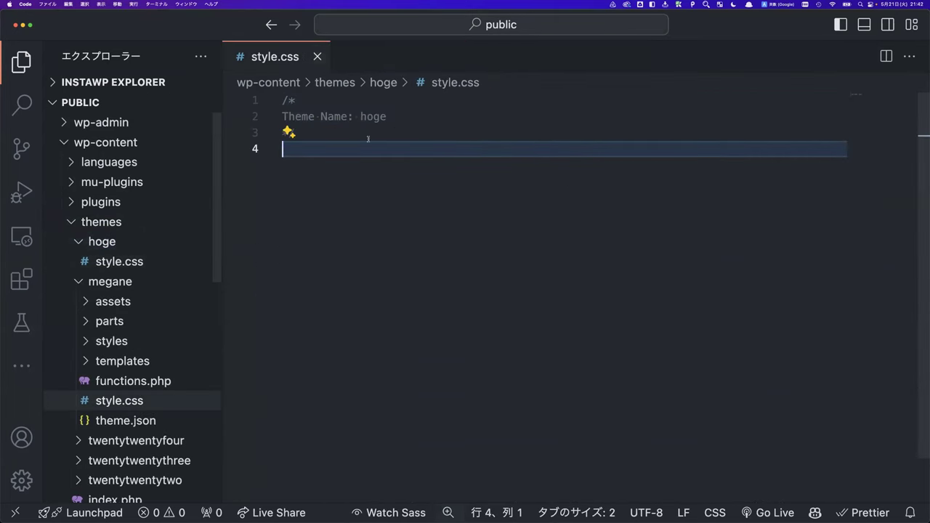
Examine the Theme Name comment in hoge's style.css and collapse the megane theme folder.
{"action": "left_click_drag", "start_coordinate": [332, 152], "coordinate": [307, 116]}
{"action": "left_click", "coordinate": [355, 177]}
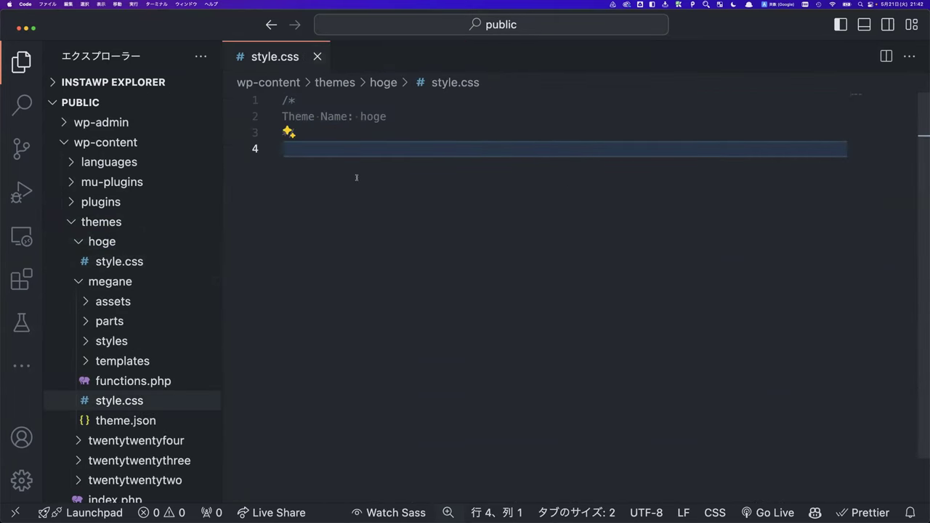
{"action": "key", "text": "super+equal"}
{"action": "key", "text": "super+equal"}
{"action": "key", "text": "super+equal"}
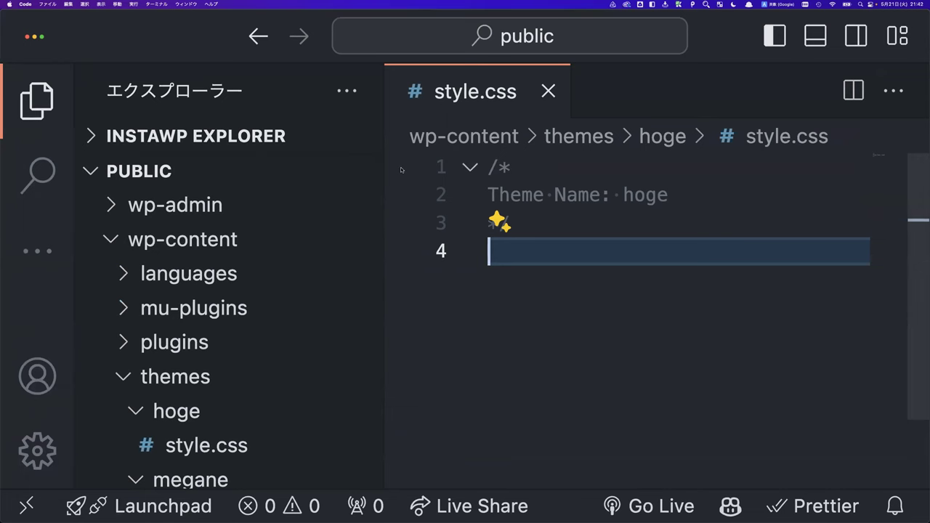
{"action": "key", "text": "super+minus"}
{"action": "key", "text": "super+minus"}
{"action": "key", "text": "super+minus"}
{"action": "left_click", "coordinate": [328, 133]}
{"action": "left_click_drag", "start_coordinate": [291, 100], "coordinate": [300, 133]}
{"action": "left_click", "coordinate": [308, 153]}
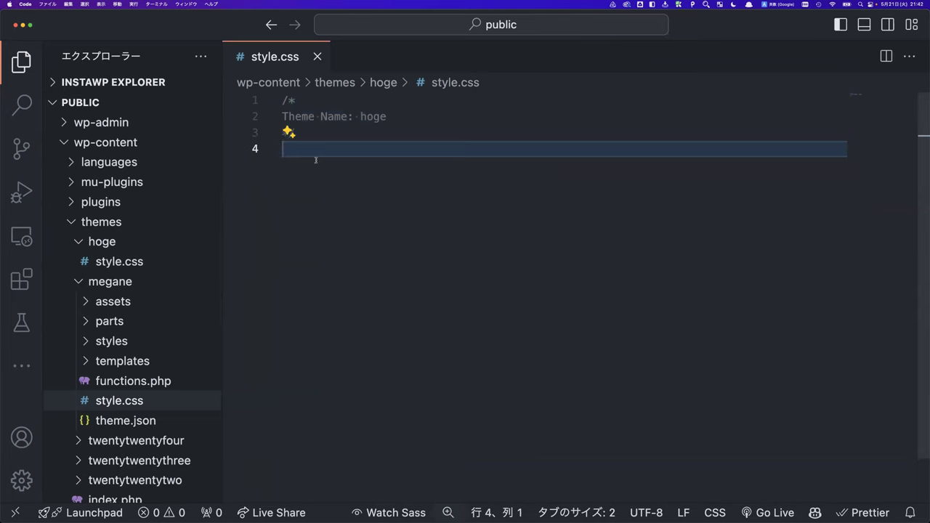
{"action": "left_click", "coordinate": [359, 118]}
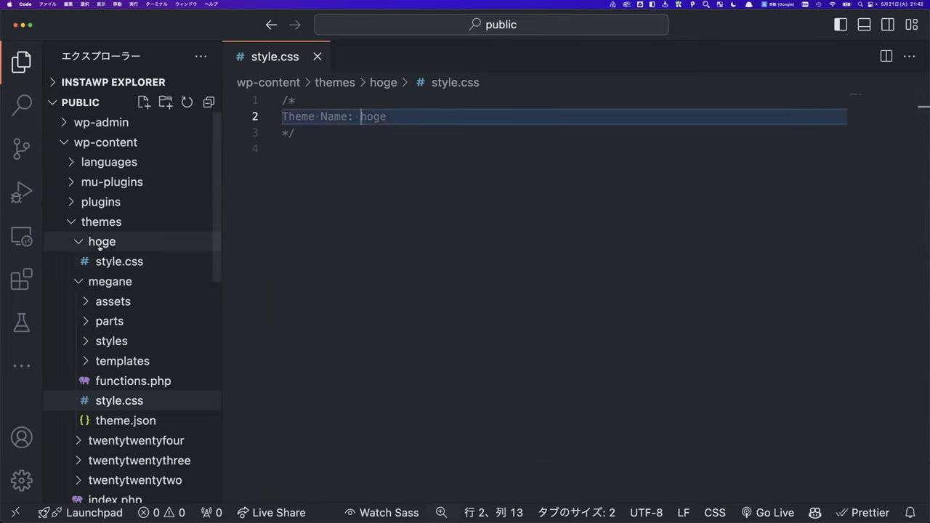
{"action": "left_click", "coordinate": [81, 282]}
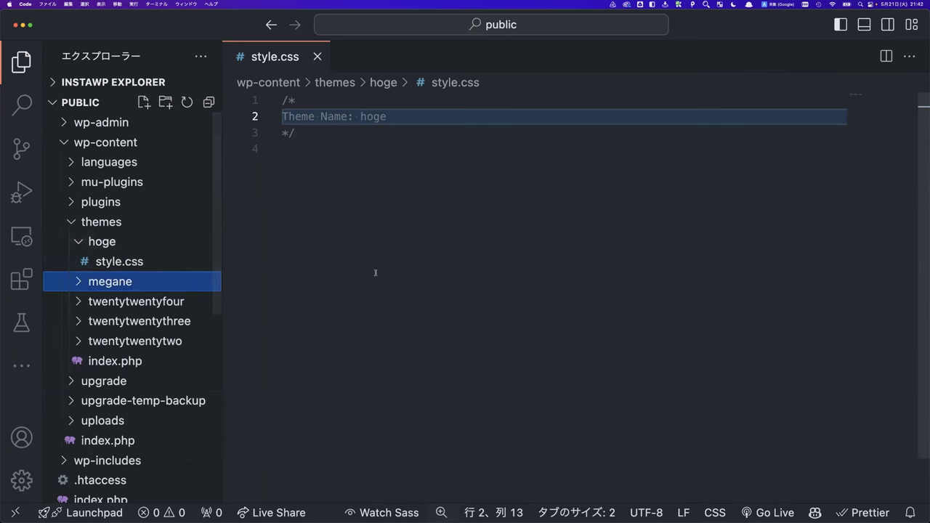
{"action": "left_click", "coordinate": [315, 272]}
Switch to the Chrome window showing the tt4 WordPress admin and open its Themes page.
{"action": "key", "text": "super+Tab"}
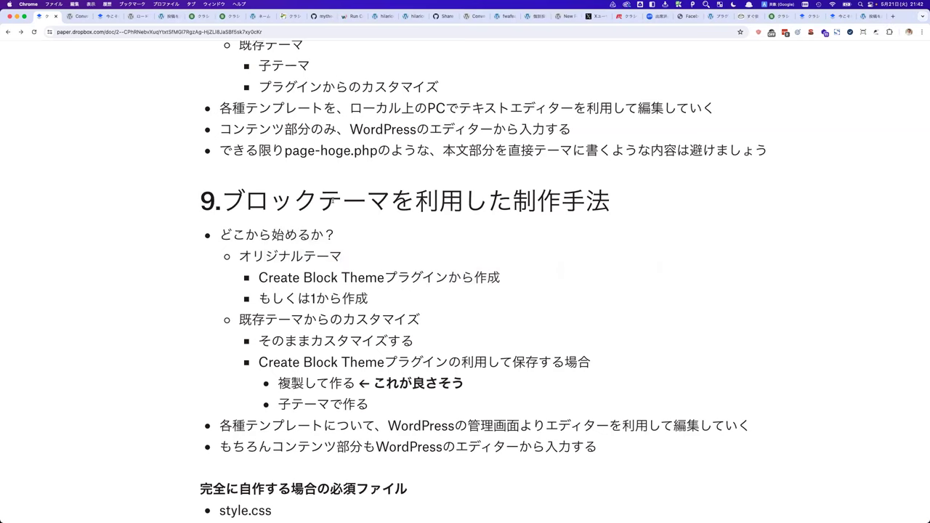
{"action": "key", "text": "ctrl+Up"}
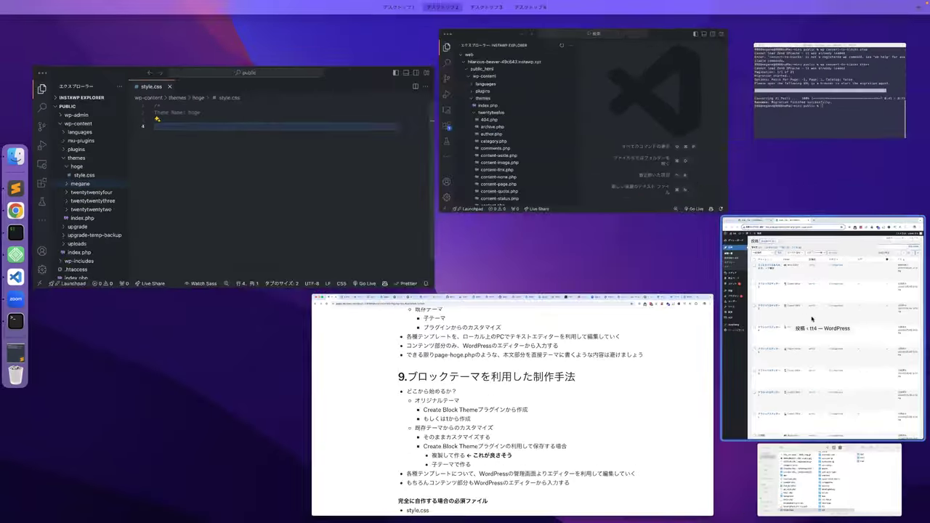
{"action": "left_click", "coordinate": [811, 318]}
{"action": "mouse_move", "coordinate": [498, 181]}
{"action": "left_click", "coordinate": [544, 179]}
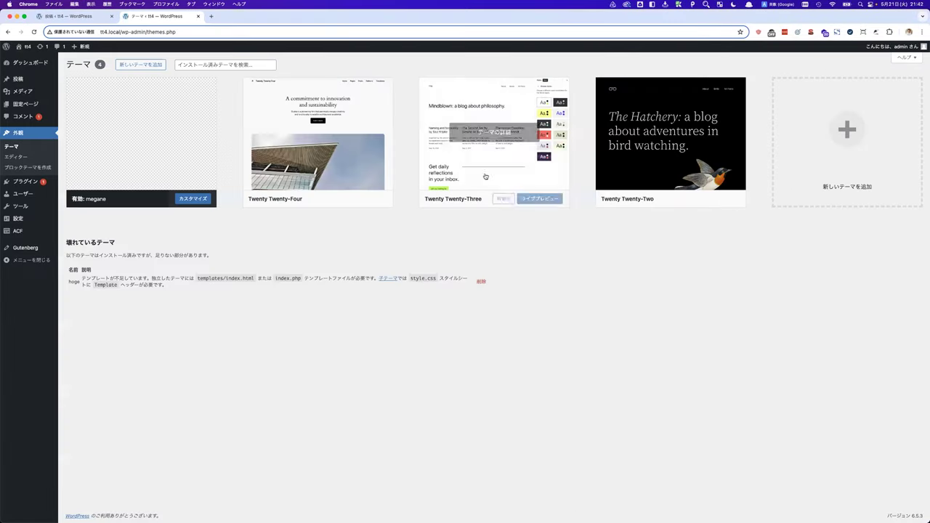
Examine the 壊れているテーマ section for the template files that the hoge theme requires.
{"action": "scroll", "coordinate": [138, 313], "scroll_direction": "up", "scroll_amount": 5}
{"action": "scroll", "coordinate": [140, 305], "scroll_direction": "left", "scroll_amount": 3}
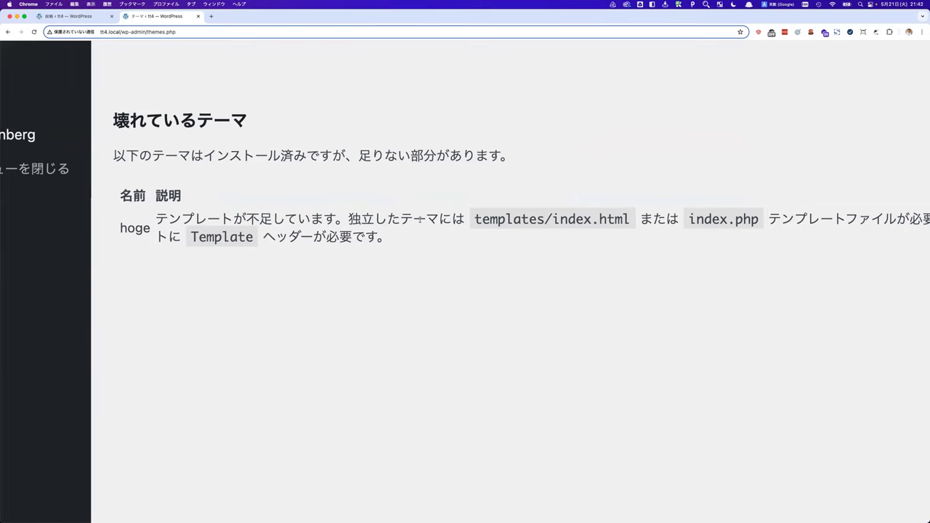
{"action": "scroll", "coordinate": [470, 221], "scroll_direction": "right", "scroll_amount": 2}
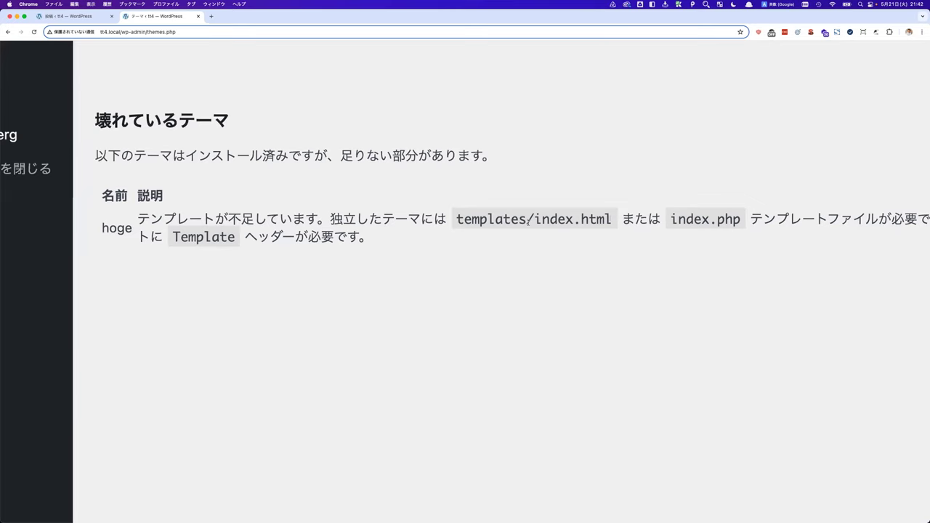
{"action": "scroll", "coordinate": [608, 219], "scroll_direction": "right", "scroll_amount": 5}
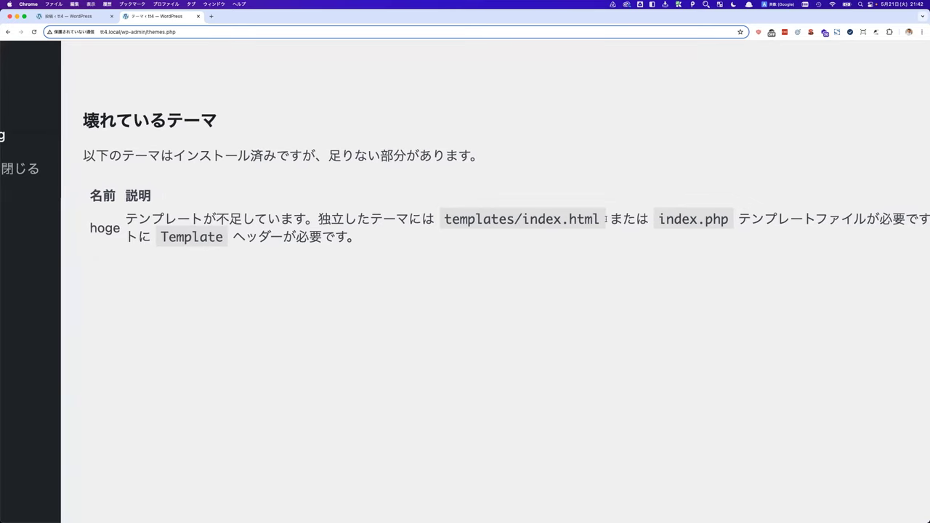
{"action": "scroll", "coordinate": [605, 219], "scroll_direction": "right", "scroll_amount": 1}
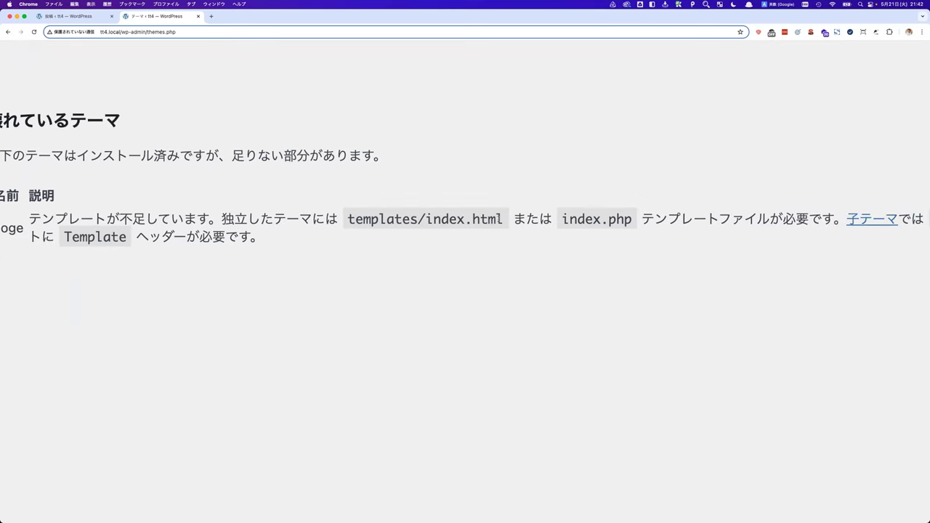
Copy the folder name templates from the hoge theme's description and switch back to VS Code.
{"action": "left_click_drag", "start_coordinate": [417, 218], "coordinate": [347, 218]}
{"action": "key", "text": "super+c"}
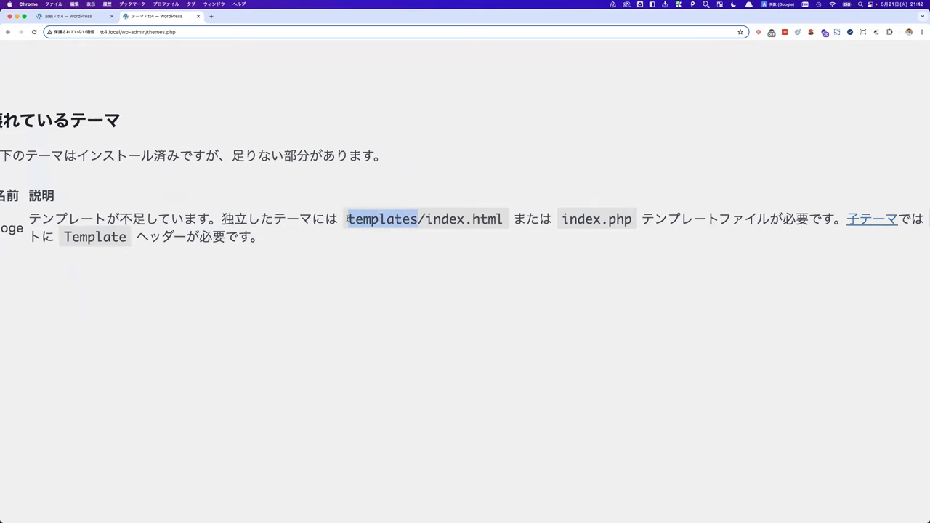
{"action": "key", "text": "ctrl+Up"}
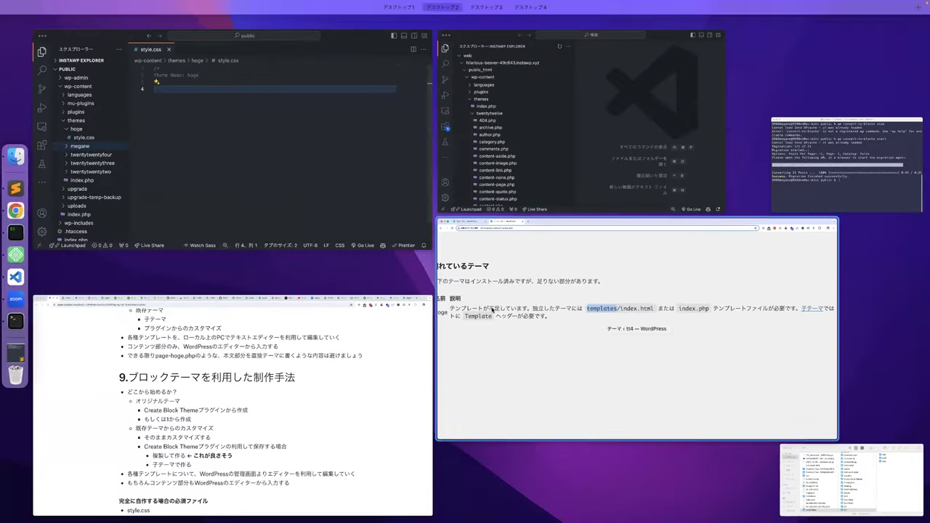
{"action": "left_click", "coordinate": [145, 236]}
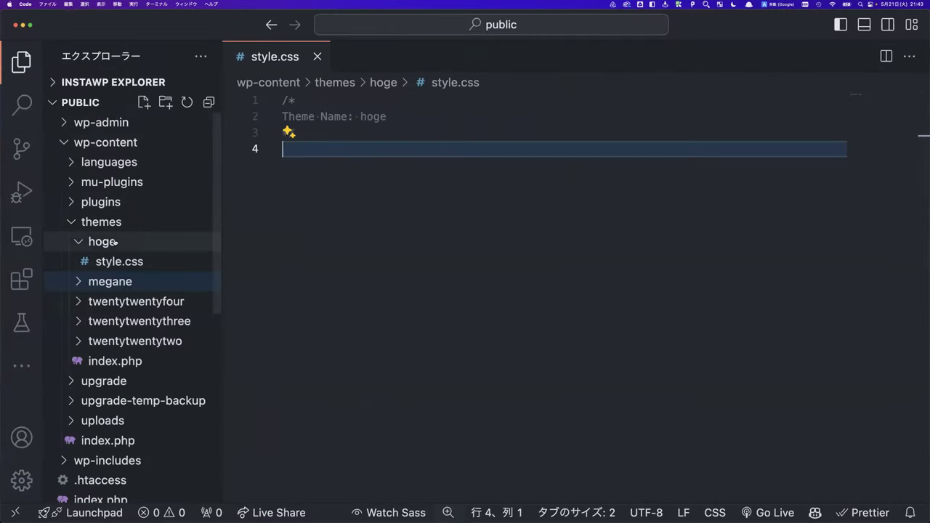
{"action": "right_click", "coordinate": [114, 241]}
{"action": "left_click", "coordinate": [124, 245]}
{"action": "key", "text": "super+v"}
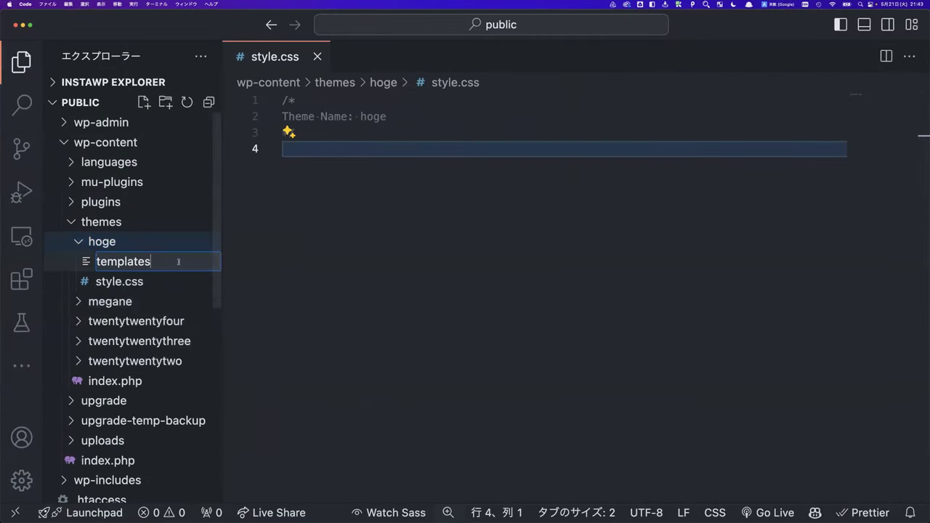
{"action": "key", "text": "super+BackSpace"}
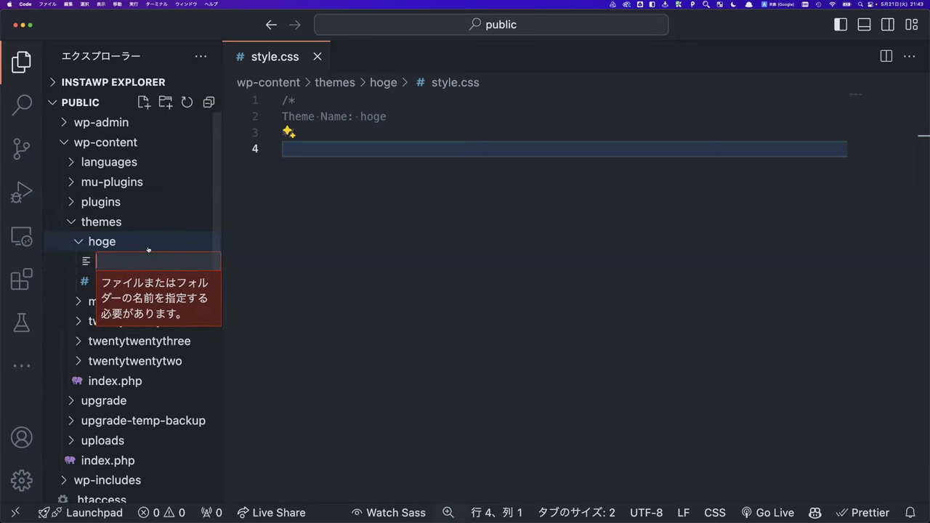
{"action": "key", "text": "Escape"}
Create a new folder named templates inside the hoge theme folder.
{"action": "left_click", "coordinate": [141, 241]}
{"action": "right_click", "coordinate": [141, 241]}
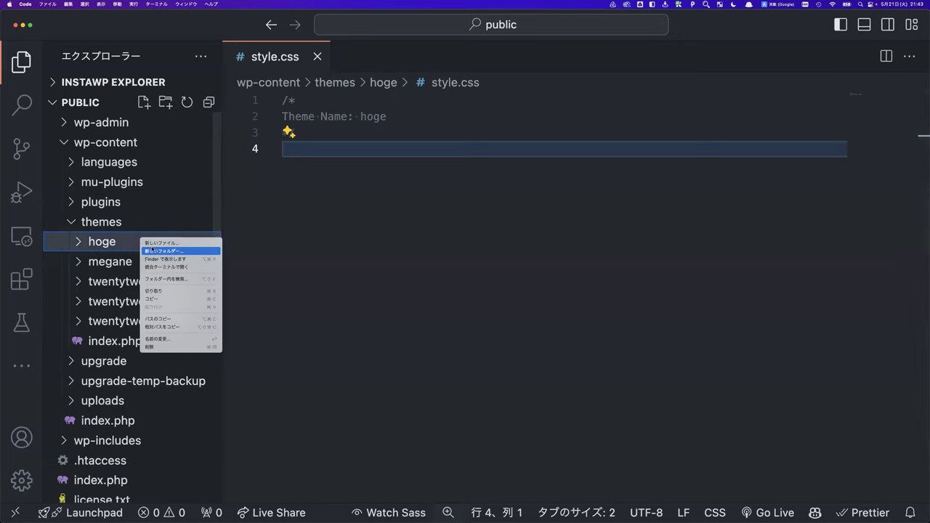
{"action": "left_click", "coordinate": [174, 260]}
{"action": "key", "text": "super+v"}
{"action": "key", "text": "Return"}
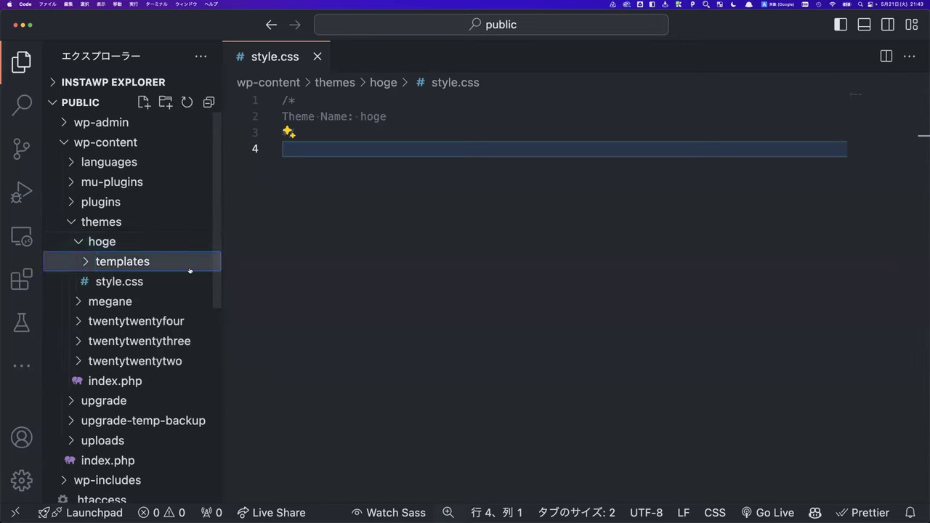
Create an empty file named index.html inside hoge's templates folder.
{"action": "right_click", "coordinate": [166, 260]}
{"action": "left_click", "coordinate": [174, 262]}
{"action": "type", "text": "index.html"}
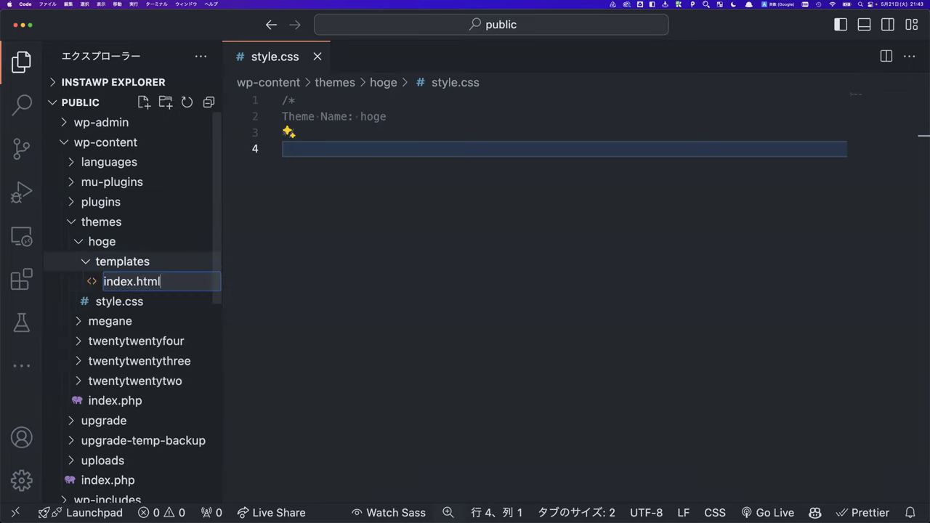
{"action": "key", "text": "Return"}
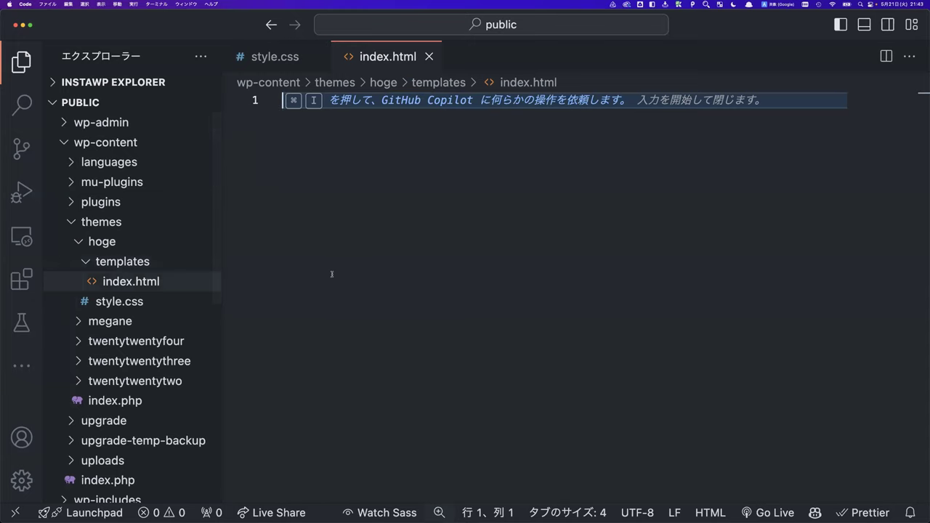
Switch to Chrome, reset the page zoom, and reload the Themes page to check how the hoge theme is listed.
{"action": "key", "text": "super+Tab"}
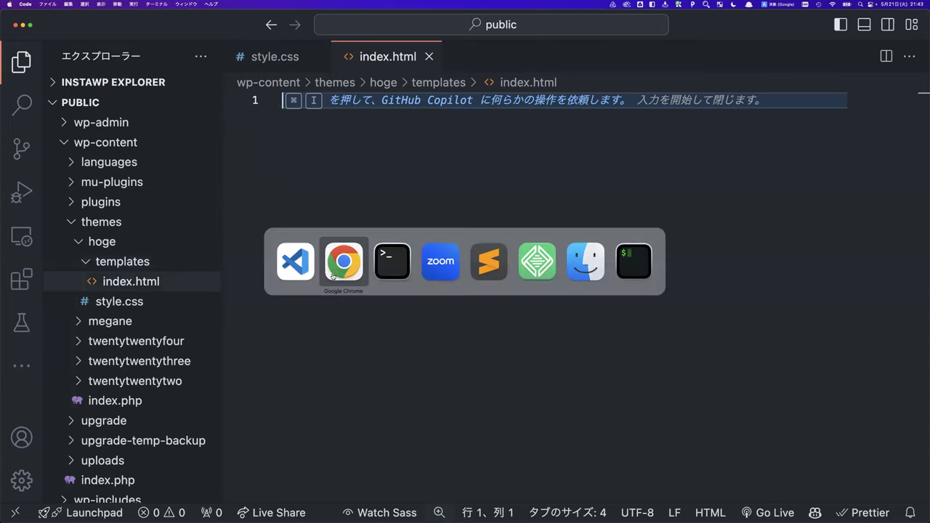
{"action": "left_click", "coordinate": [322, 299]}
{"action": "key", "text": "super+0"}
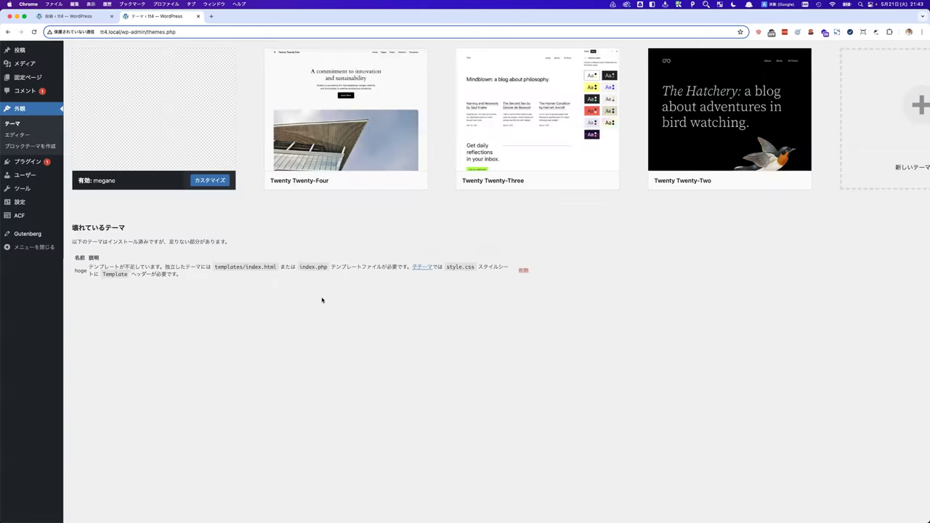
{"action": "key", "text": "super+r"}
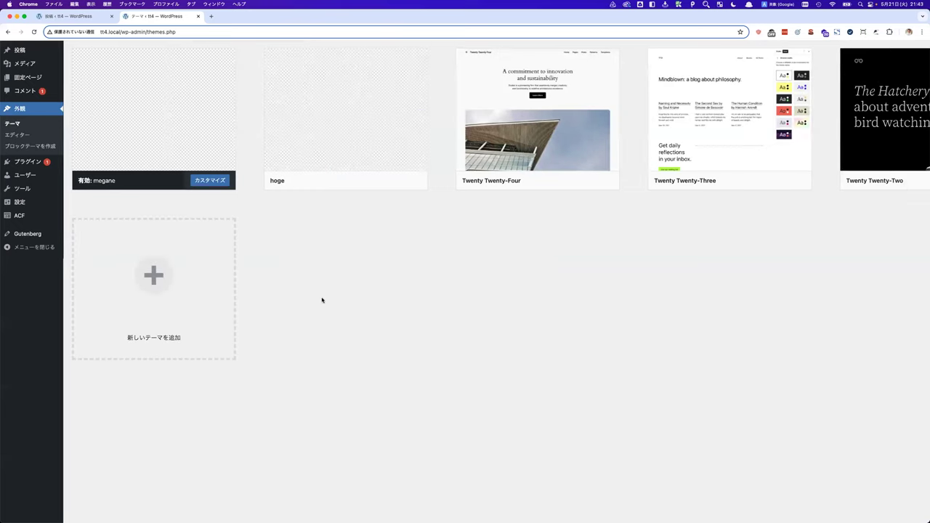
{"action": "scroll", "coordinate": [322, 300], "scroll_direction": "up", "scroll_amount": 2}
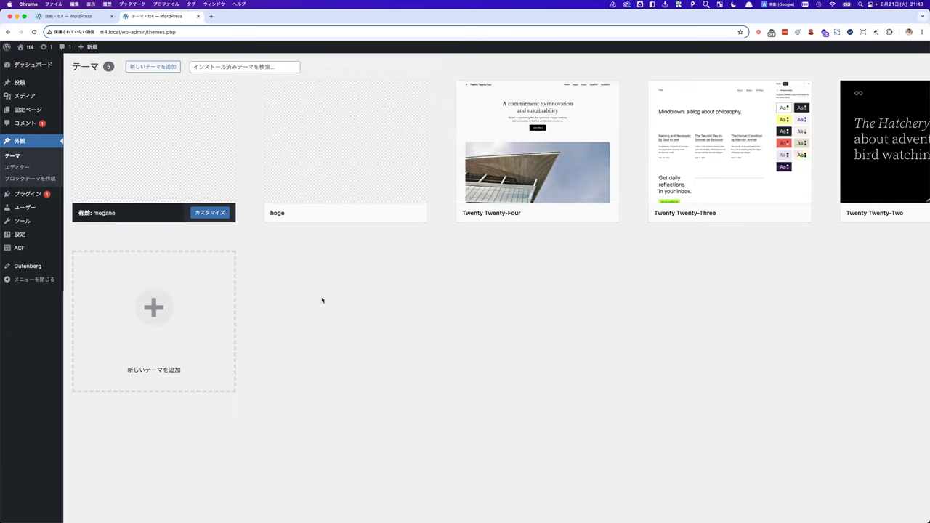
Activate the hoge theme and open the site's front page in a new tab.
{"action": "left_click", "coordinate": [354, 212]}
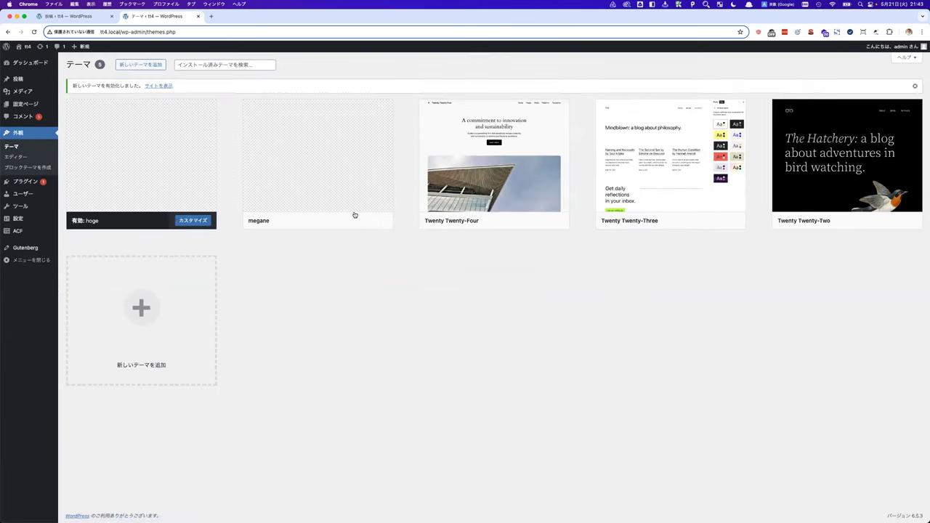
{"action": "left_click", "coordinate": [154, 86]}
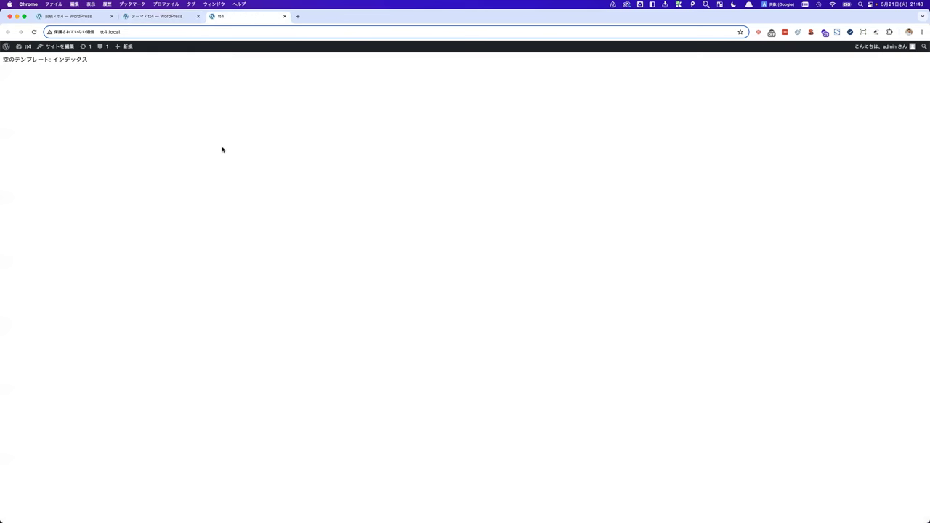
View the HTML source of the hoge theme's front page and return to the site.
{"action": "key", "text": "super+alt+u"}
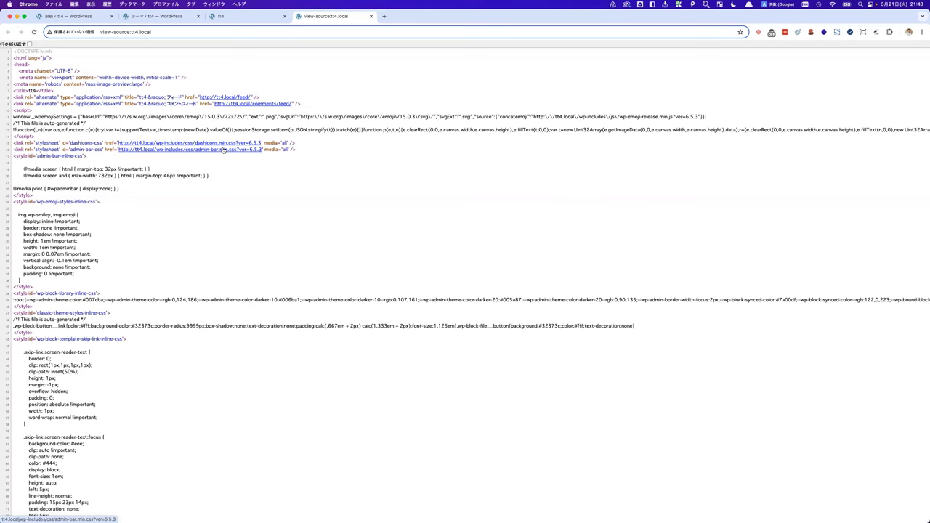
{"action": "scroll", "coordinate": [185, 164], "scroll_direction": "up", "scroll_amount": 3}
{"action": "scroll", "coordinate": [185, 164], "scroll_direction": "down", "scroll_amount": 3}
{"action": "left_click", "coordinate": [221, 17]}
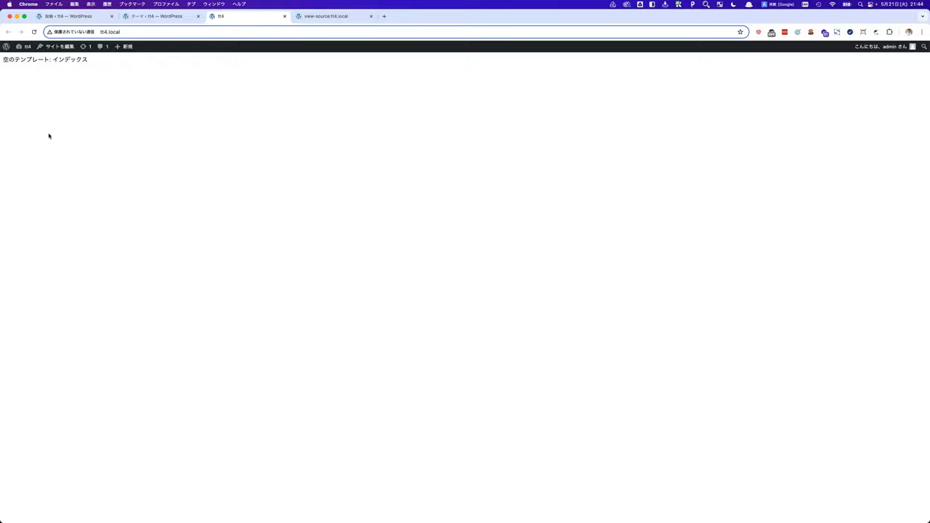
Open the index template's editor page, return to the dashboard and go to the site editor.
{"action": "key", "text": "super+Tab"}
{"action": "key", "text": "super+Tab"}
{"action": "left_click", "coordinate": [54, 47]}
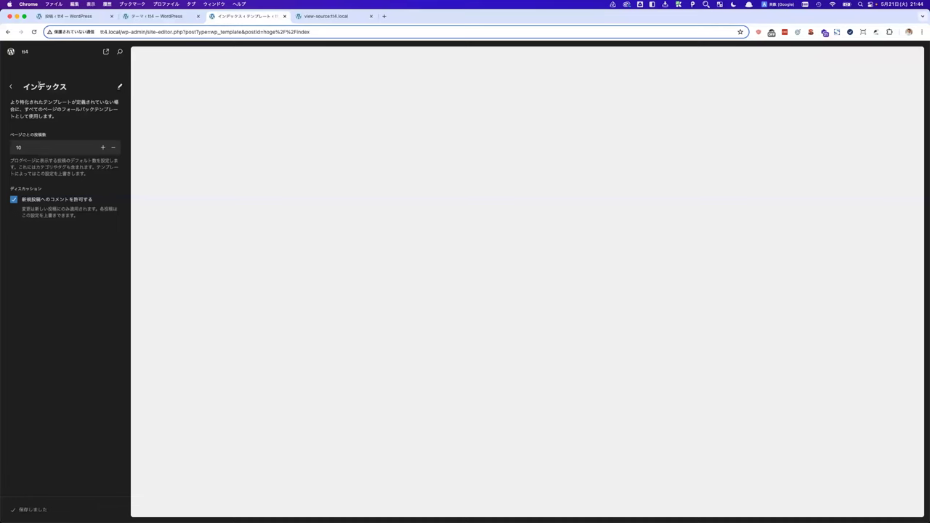
{"action": "left_click", "coordinate": [11, 52]}
{"action": "mouse_move", "coordinate": [20, 160]}
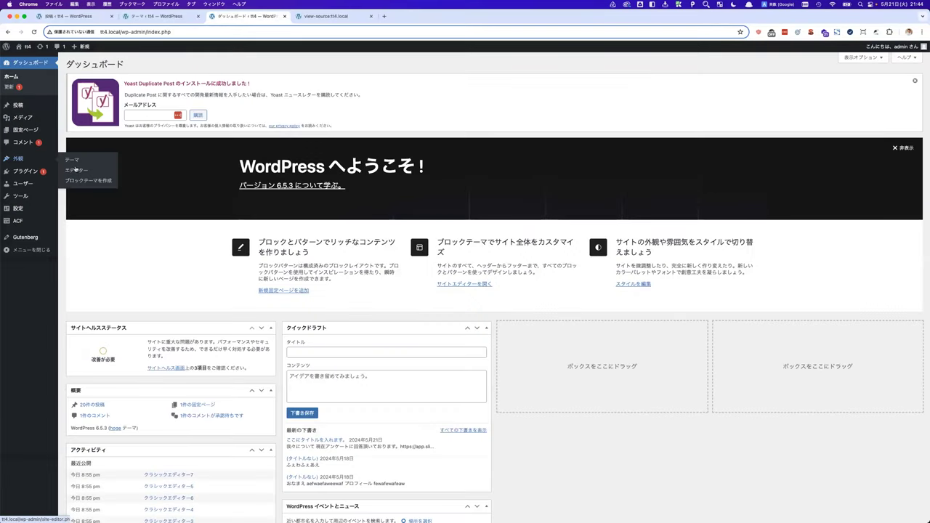
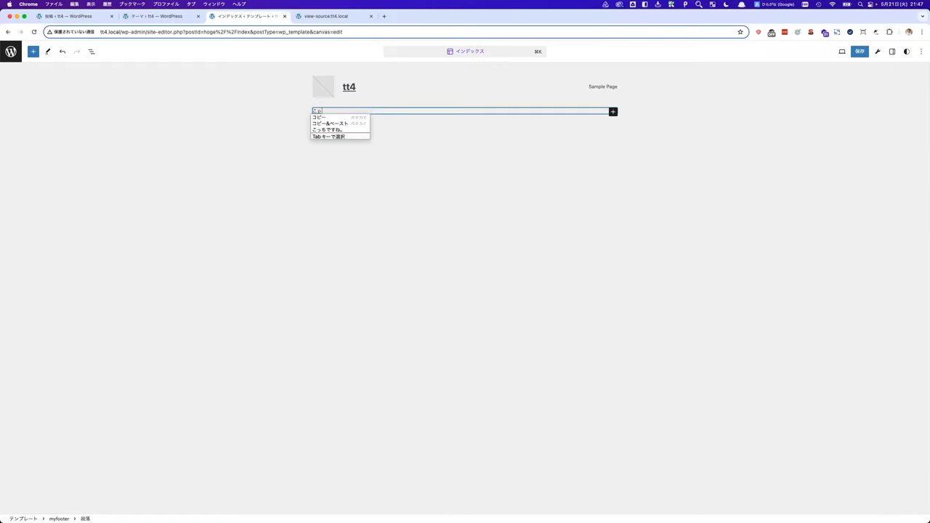
Enter コピーライト in the myfooter paragraph and align the text to the centre.
{"action": "key", "text": "space"}
{"action": "key", "text": "Return"}
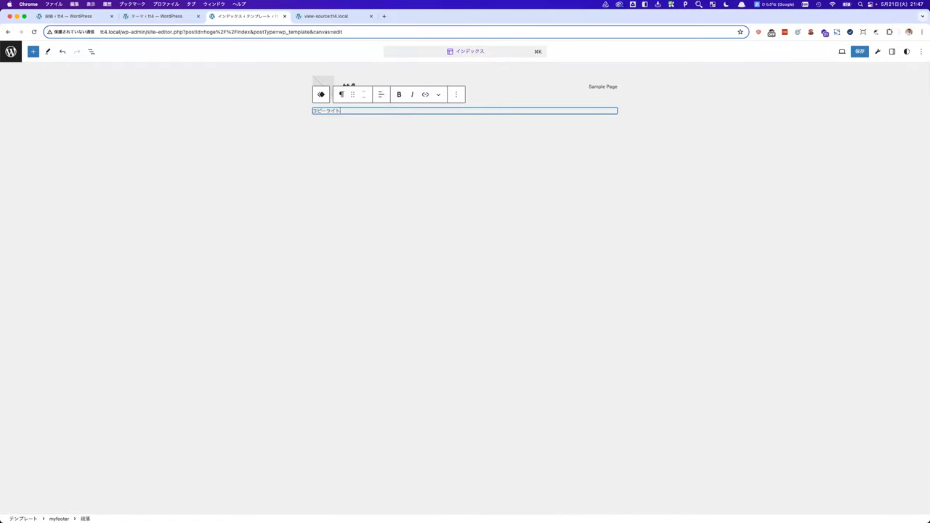
{"action": "left_click", "coordinate": [381, 94]}
{"action": "left_click", "coordinate": [386, 129]}
Open the myfooter template part for editing on its own.
{"action": "left_click", "coordinate": [440, 111]}
{"action": "left_click", "coordinate": [383, 95]}
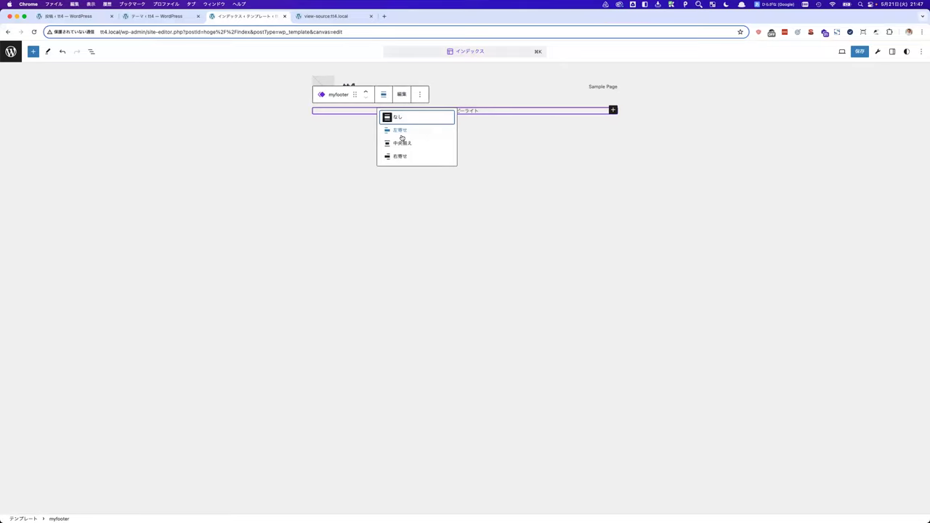
{"action": "left_click", "coordinate": [402, 95]}
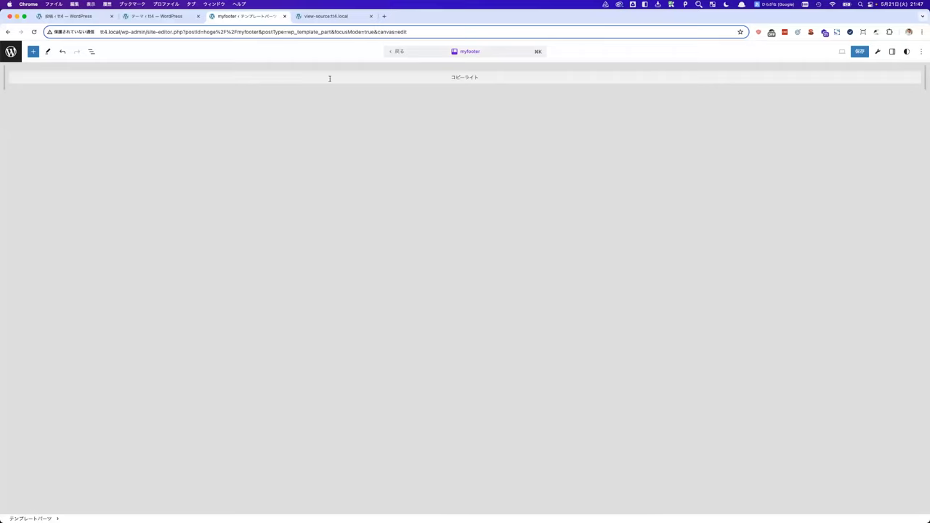
Wrap the コピーライト paragraph in a group block and expand that group in the list view.
{"action": "left_click", "coordinate": [329, 78]}
{"action": "left_click", "coordinate": [91, 51]}
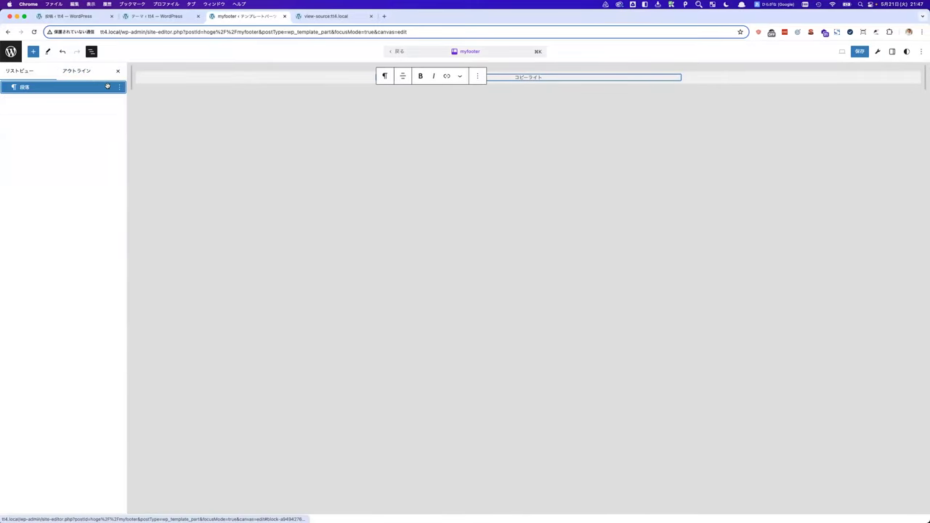
{"action": "left_click", "coordinate": [119, 87]}
{"action": "left_click", "coordinate": [138, 197]}
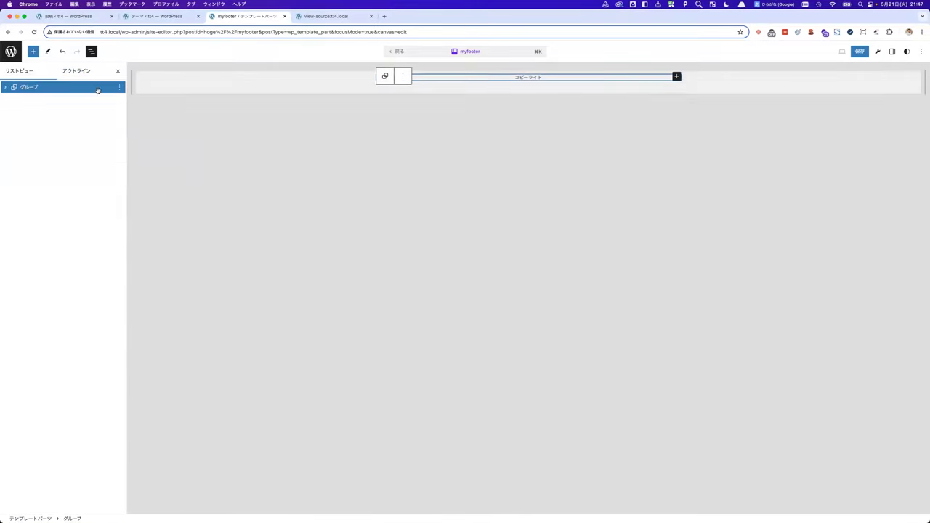
{"action": "left_click", "coordinate": [6, 87]}
Show the block settings and wrap the paragraph in a second group inside the first.
{"action": "left_click", "coordinate": [892, 51]}
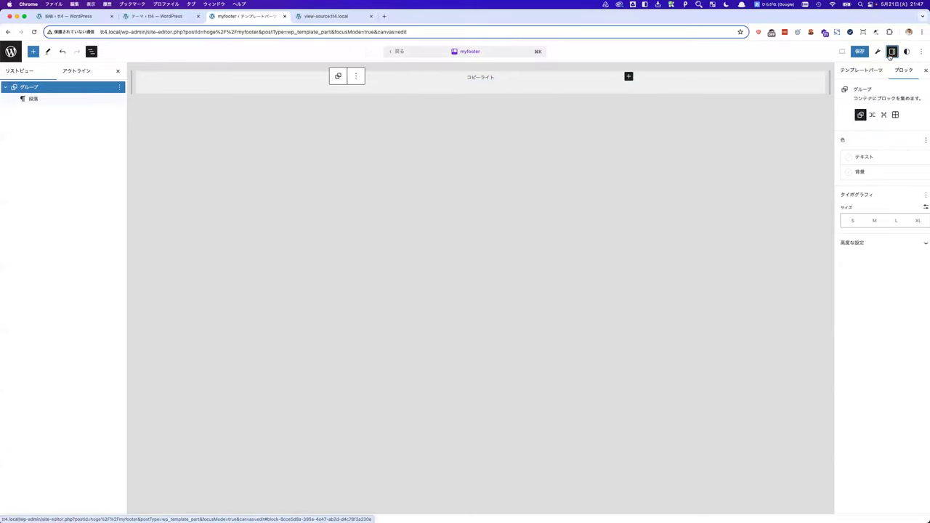
{"action": "left_click", "coordinate": [108, 98]}
{"action": "left_click", "coordinate": [119, 98]}
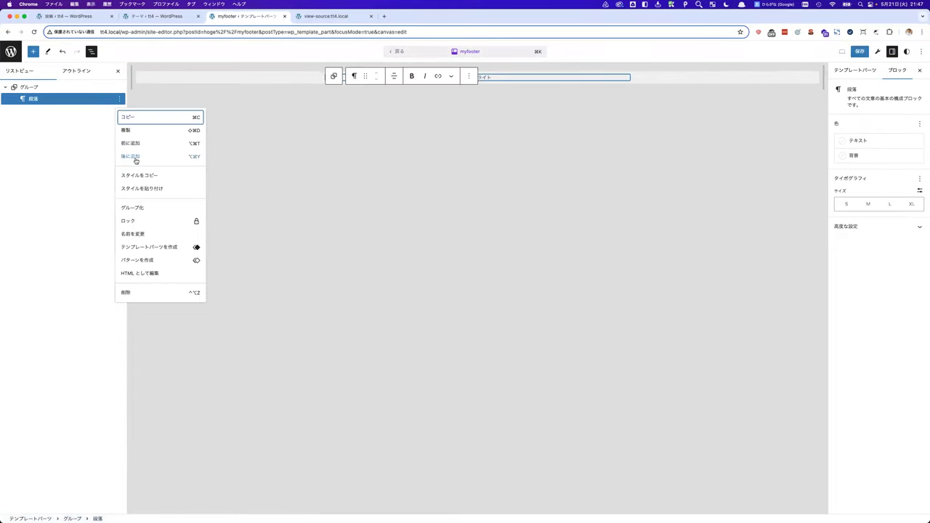
{"action": "left_click", "coordinate": [136, 208]}
{"action": "left_click", "coordinate": [17, 98]}
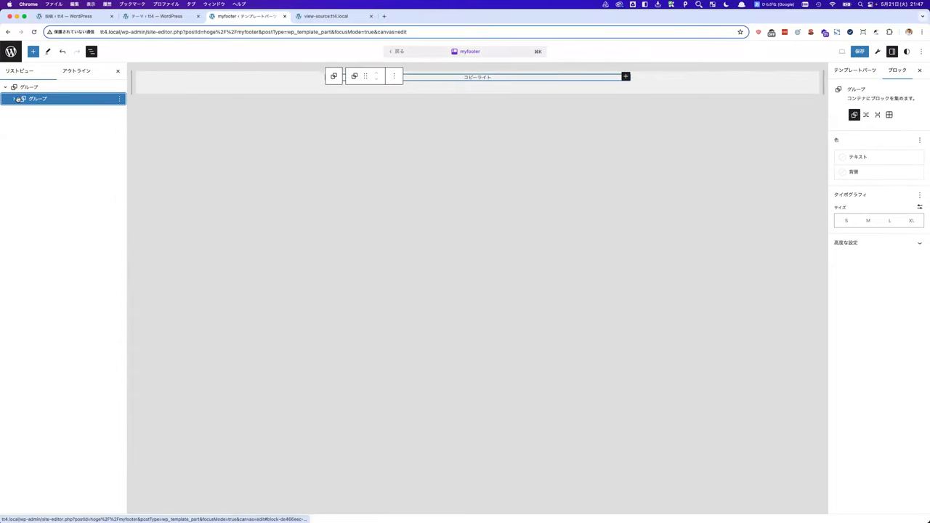
{"action": "left_click", "coordinate": [13, 99]}
Compare the outer group's block and template part settings with the paragraph's settings.
{"action": "left_click", "coordinate": [29, 86]}
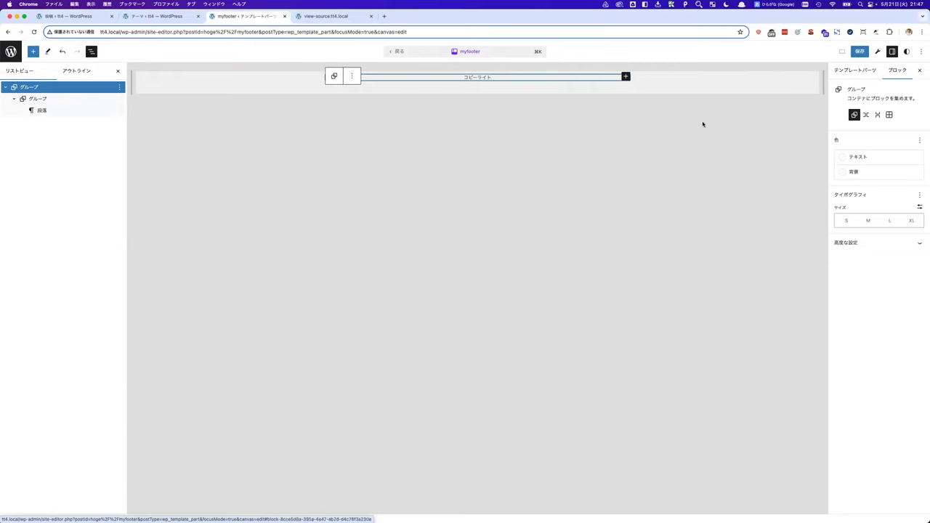
{"action": "left_click", "coordinate": [868, 70]}
{"action": "left_click", "coordinate": [895, 71]}
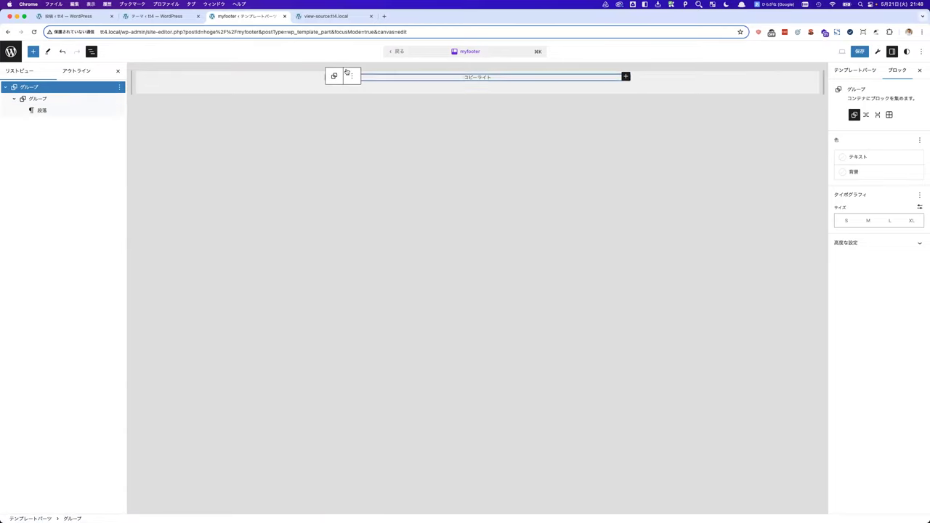
{"action": "left_click", "coordinate": [392, 77]}
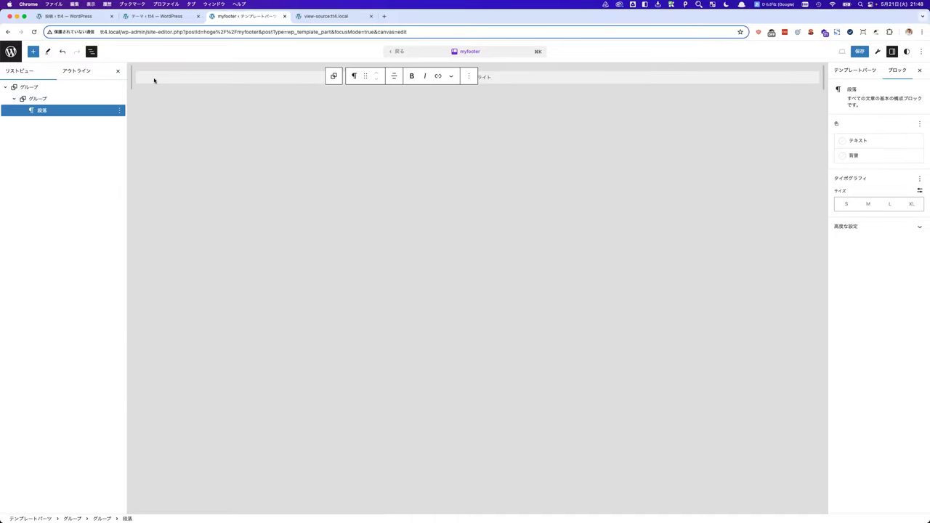
{"action": "left_click", "coordinate": [113, 86]}
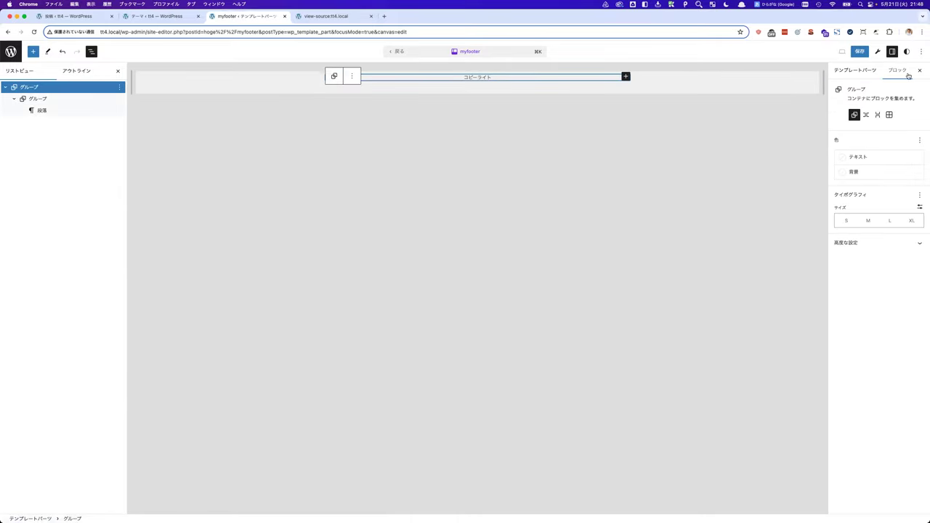
{"action": "left_click", "coordinate": [855, 70]}
{"action": "left_click", "coordinate": [897, 70]}
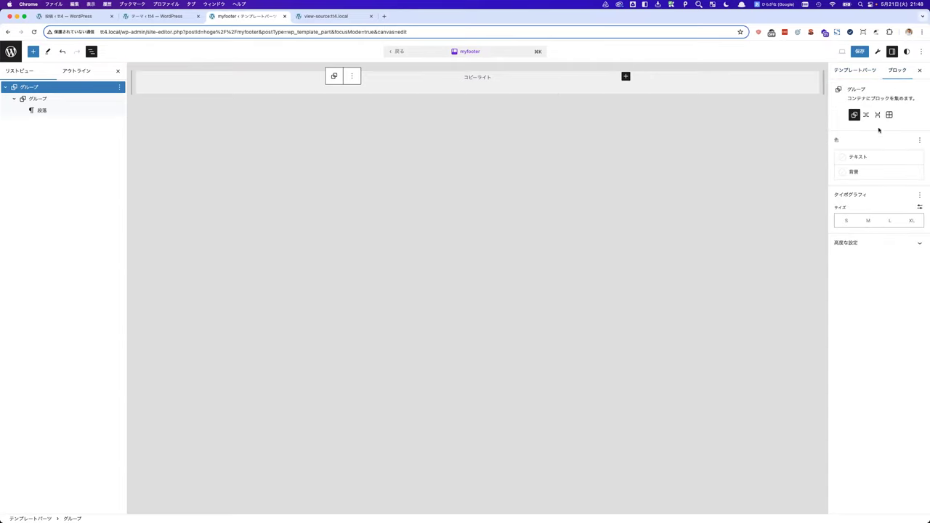
{"action": "left_click", "coordinate": [521, 79]}
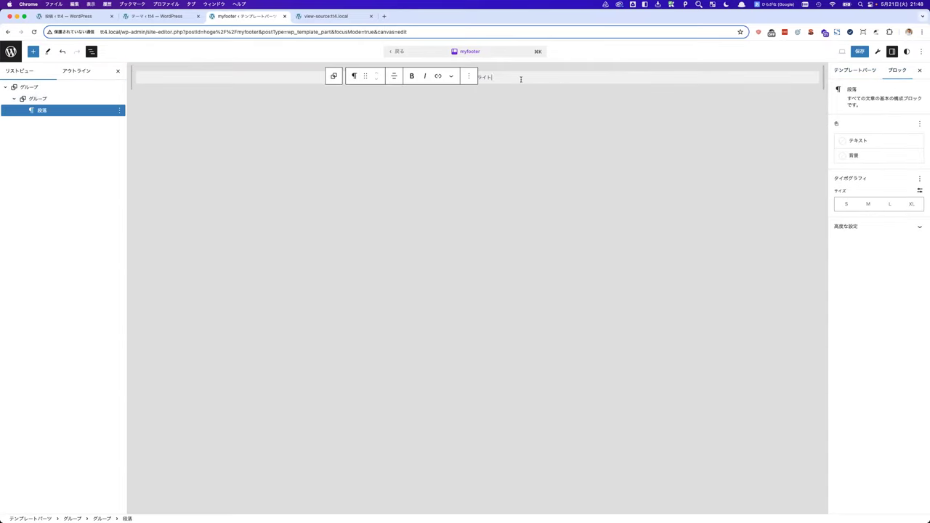
Set the コピーライト paragraph's background colour to Cyan bluish gray.
{"action": "left_click", "coordinate": [850, 155]}
{"action": "left_click", "coordinate": [751, 239]}
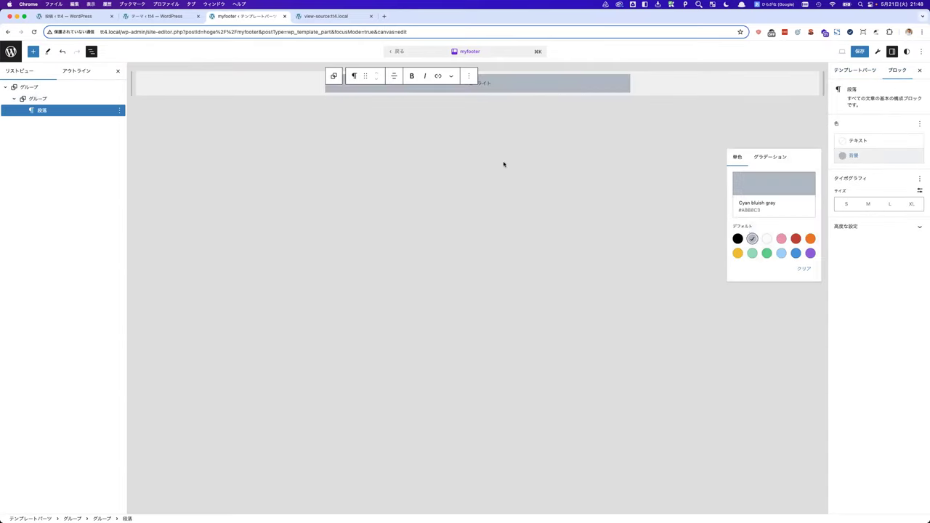
{"action": "left_click", "coordinate": [452, 148]}
Leave the editor for the dashboard without saving the footer changes and view the site's front page.
{"action": "left_click", "coordinate": [11, 51]}
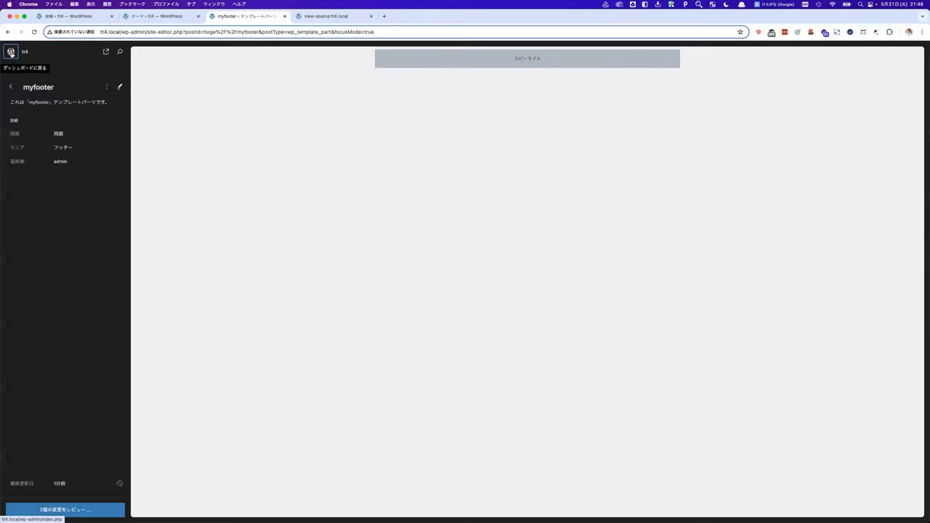
{"action": "left_click", "coordinate": [11, 52]}
{"action": "left_click", "coordinate": [457, 179]}
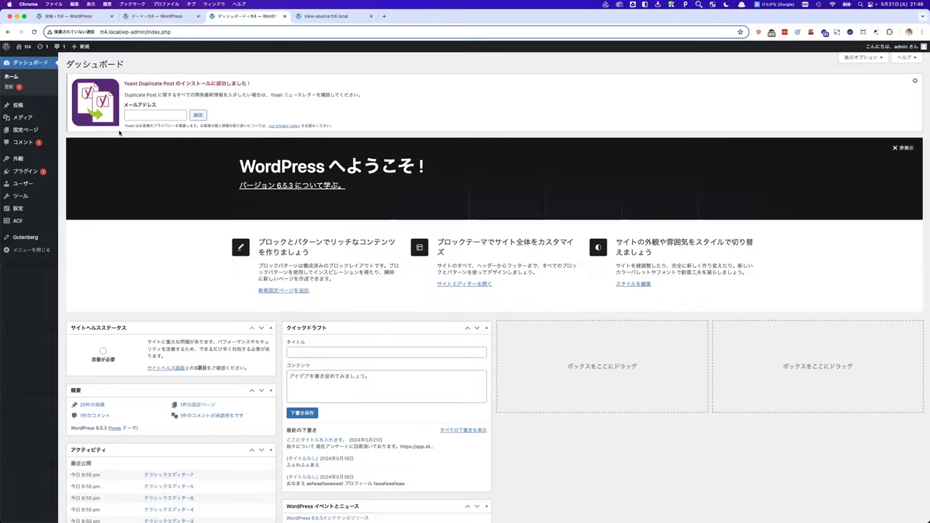
{"action": "left_click", "coordinate": [28, 46]}
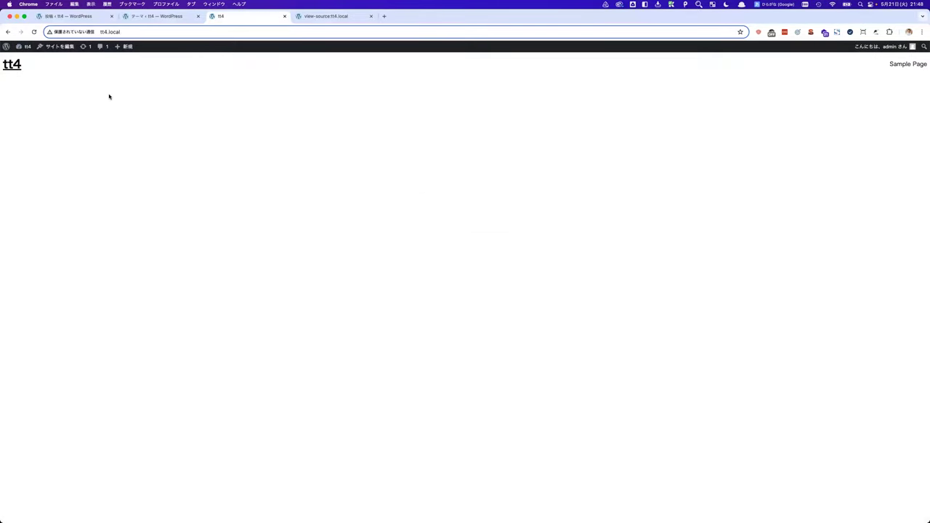
Return to the site editor from the dashboard and open the index template for editing.
{"action": "mouse_move", "coordinate": [27, 47]}
{"action": "left_click", "coordinate": [32, 62]}
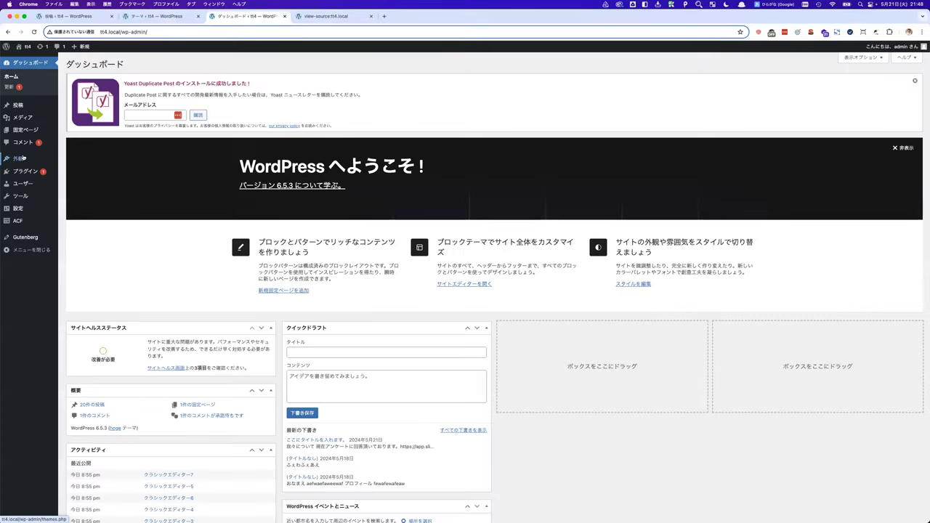
{"action": "mouse_move", "coordinate": [29, 158]}
{"action": "left_click", "coordinate": [78, 170]}
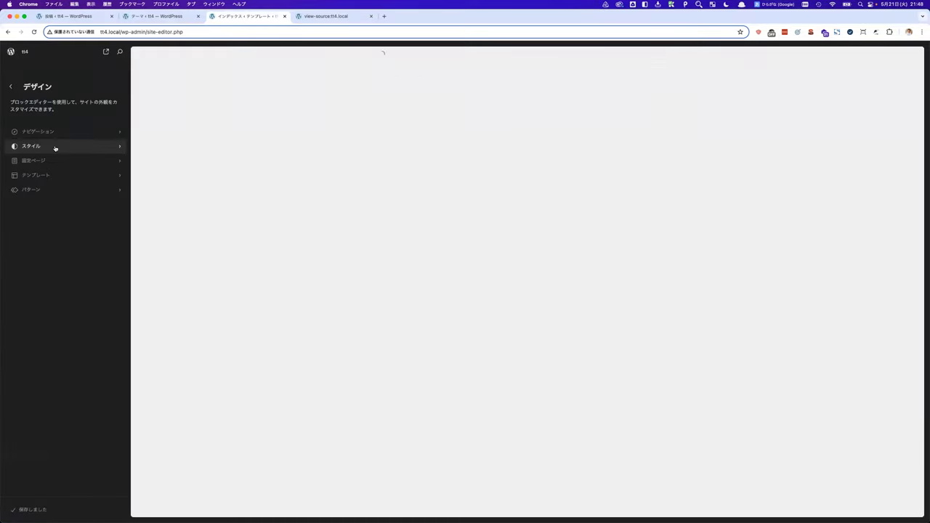
{"action": "left_click", "coordinate": [46, 163]}
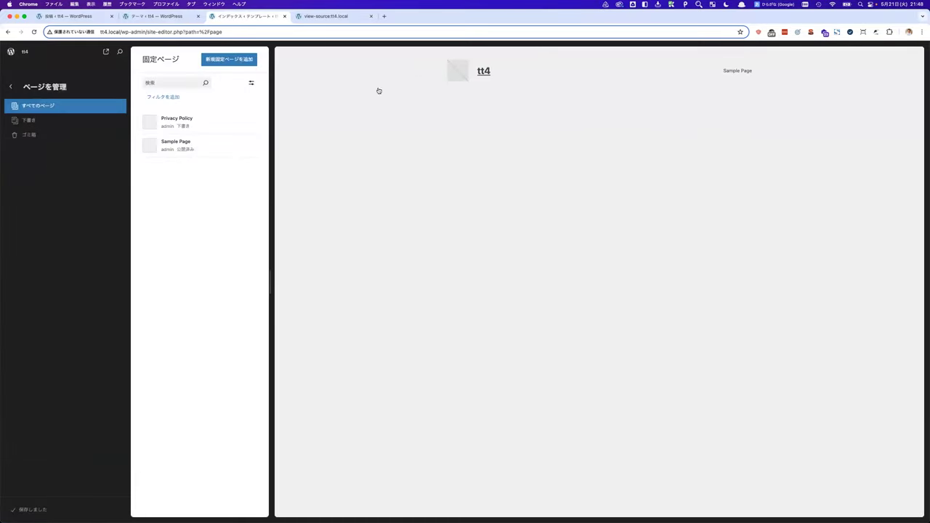
{"action": "left_click", "coordinate": [379, 91]}
{"action": "left_click", "coordinate": [465, 92]}
{"action": "left_click", "coordinate": [419, 113]}
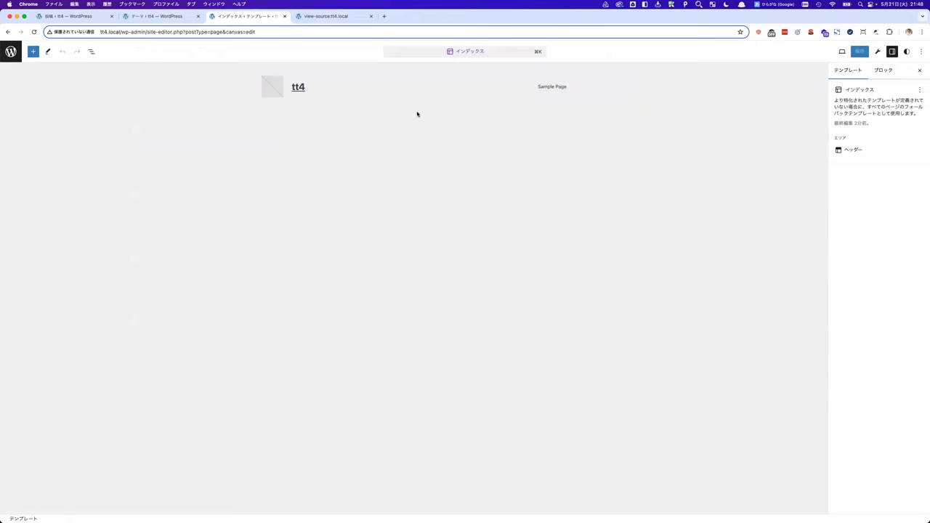
Insert the myfooter template part after my-header in the index template.
{"action": "left_click", "coordinate": [547, 91]}
{"action": "left_click", "coordinate": [490, 109]}
{"action": "left_click", "coordinate": [90, 51]}
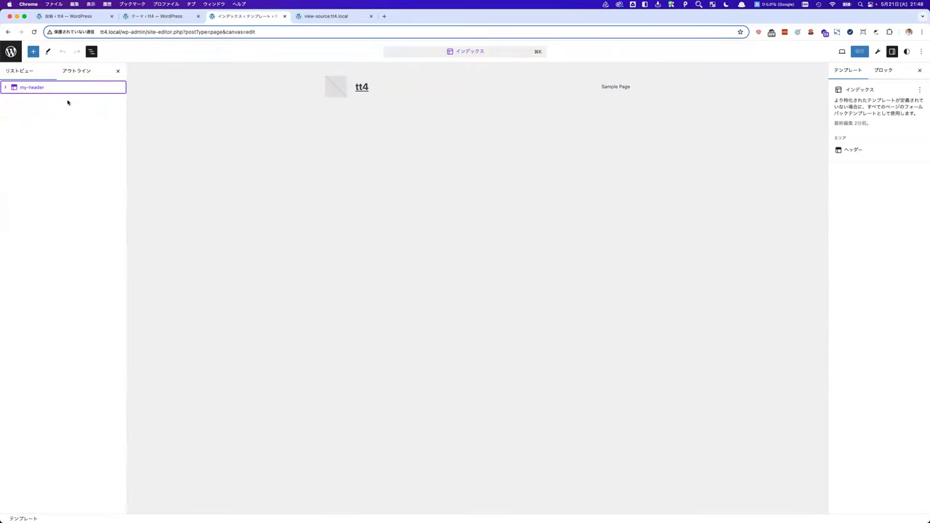
{"action": "left_click", "coordinate": [99, 87]}
{"action": "left_click", "coordinate": [119, 88]}
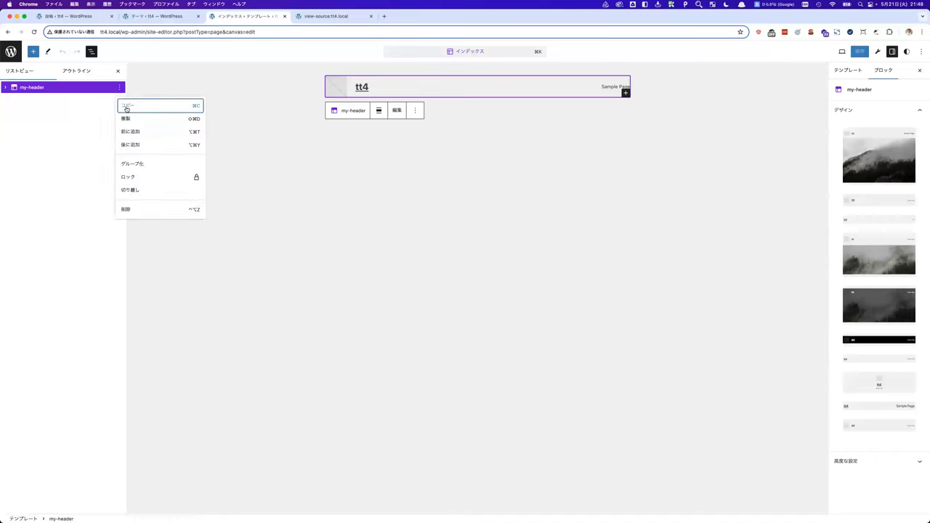
{"action": "left_click", "coordinate": [131, 144]}
{"action": "type", "text": "/foo"}
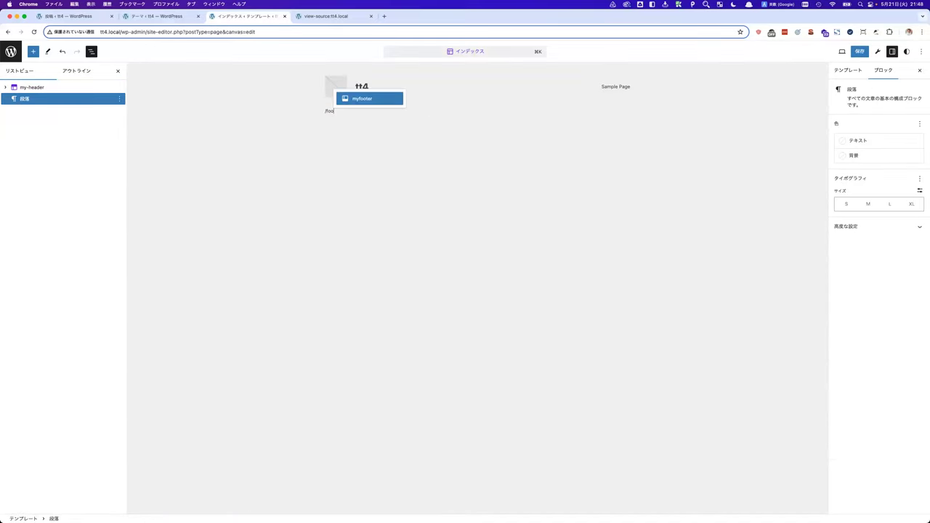
{"action": "key", "text": "Return"}
{"action": "left_click", "coordinate": [480, 116]}
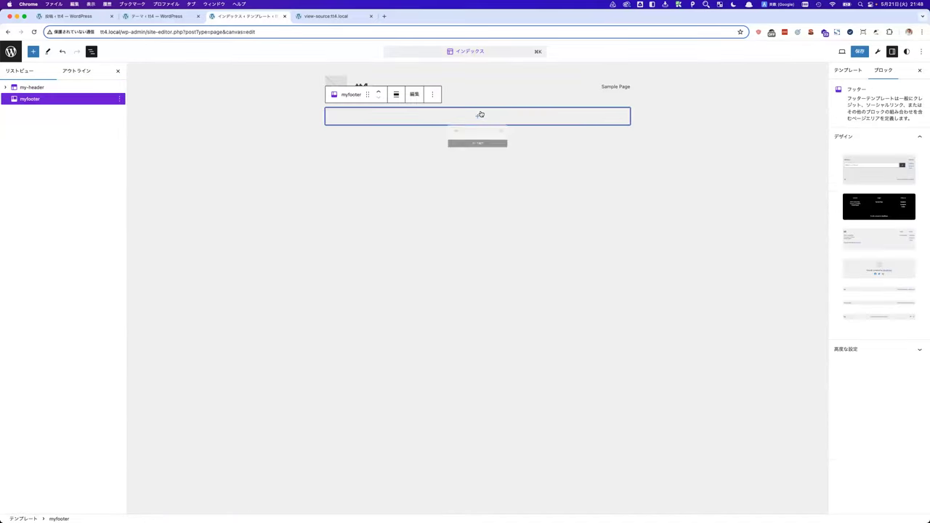
Open the myfooter template part for editing and add a paragraph reading コピーライト.
{"action": "left_click", "coordinate": [414, 94]}
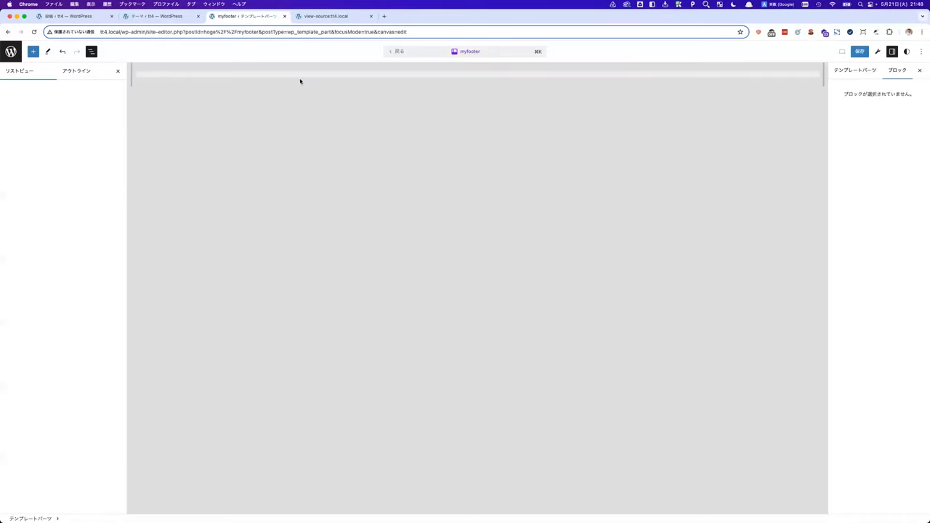
{"action": "left_click", "coordinate": [424, 82]}
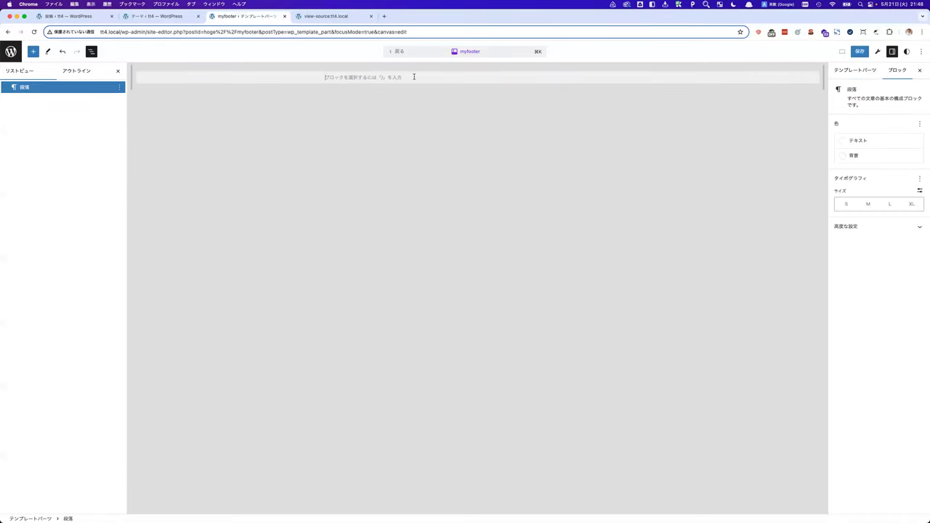
{"action": "type", "text": "kpi-ra"}
{"action": "key", "text": "BackSpace"}
{"action": "key", "text": "BackSpace"}
{"action": "key", "text": "BackSpace"}
{"action": "key", "text": "BackSpace"}
{"action": "type", "text": "kopi-raito"}
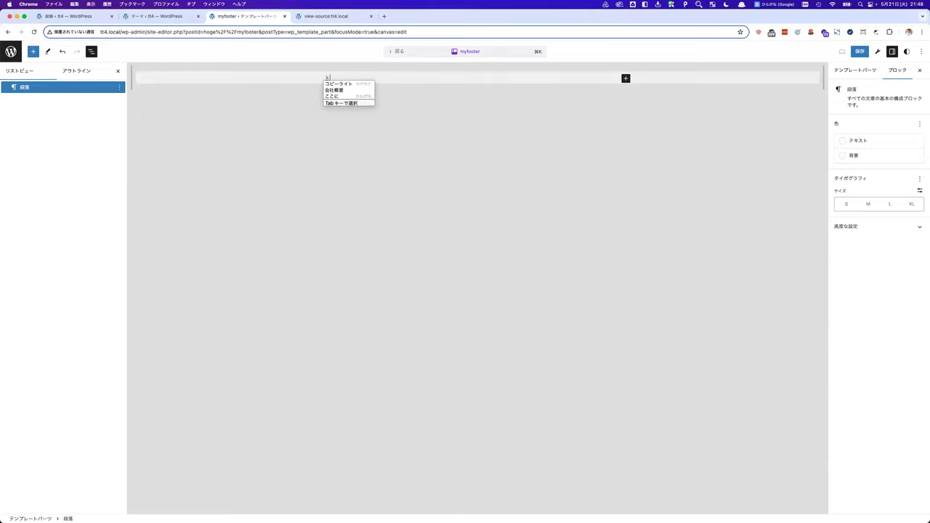
{"action": "key", "text": "Return"}
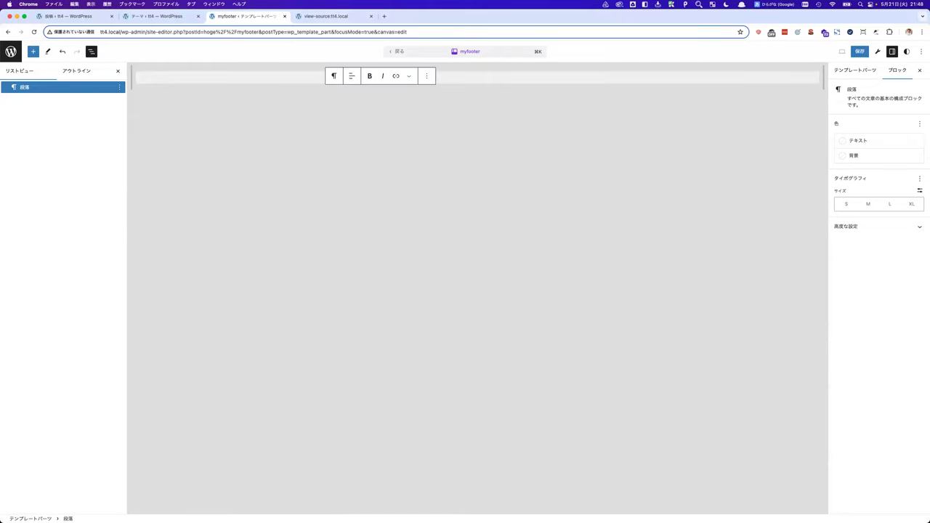
Centre the コピーライト paragraph's text and save the myfooter template part.
{"action": "left_click", "coordinate": [351, 76]}
{"action": "left_click", "coordinate": [366, 111]}
{"action": "left_click", "coordinate": [860, 51]}
{"action": "left_click", "coordinate": [857, 51]}
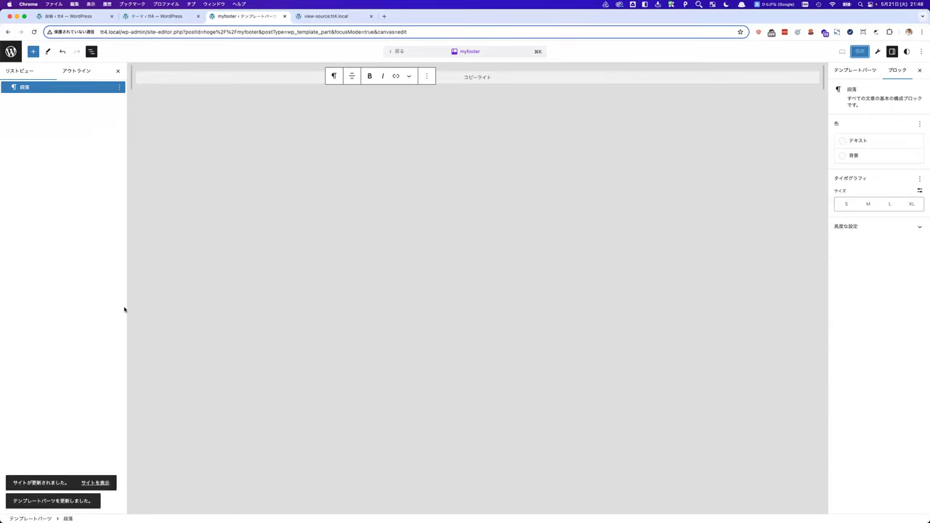
Leave the myfooter editor and view the site's front page.
{"action": "left_click", "coordinate": [19, 57]}
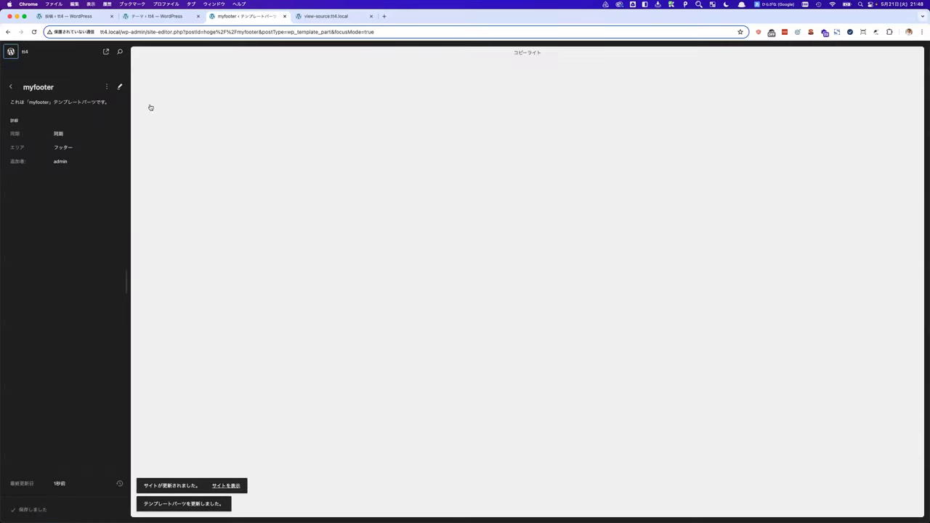
{"action": "left_click", "coordinate": [10, 87]}
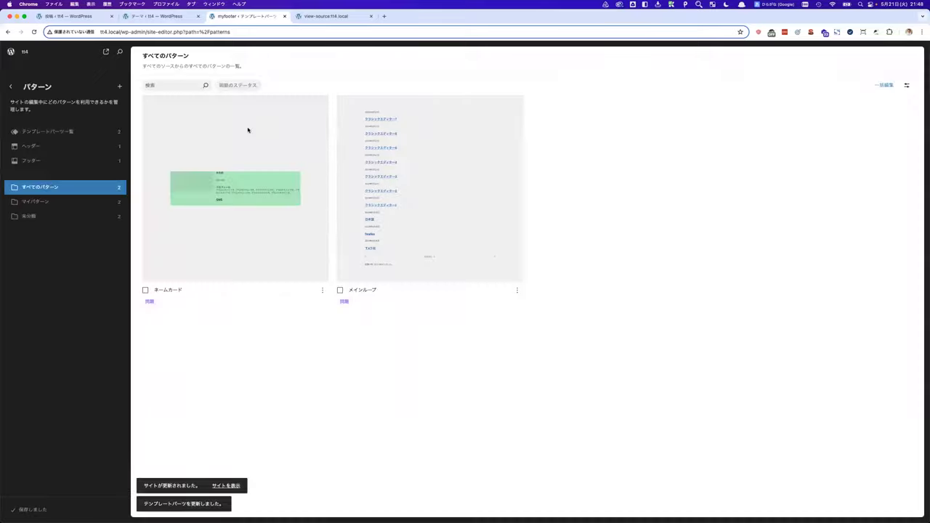
{"action": "left_click", "coordinate": [106, 53]}
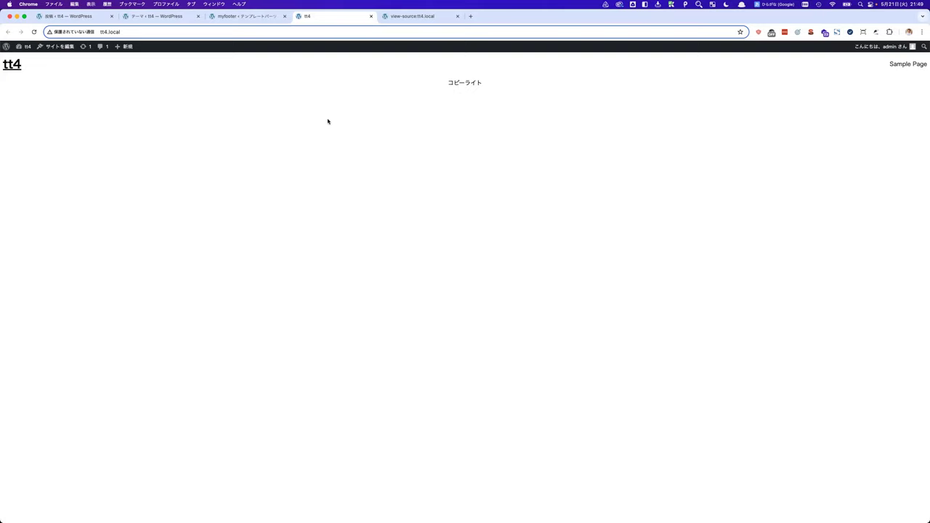
Switch to the Dropbox Paper notes, review section 9 on block theme production methods, and return to the WordPress site.
{"action": "key", "text": "ctrl+Up"}
{"action": "left_click", "coordinate": [310, 332]}
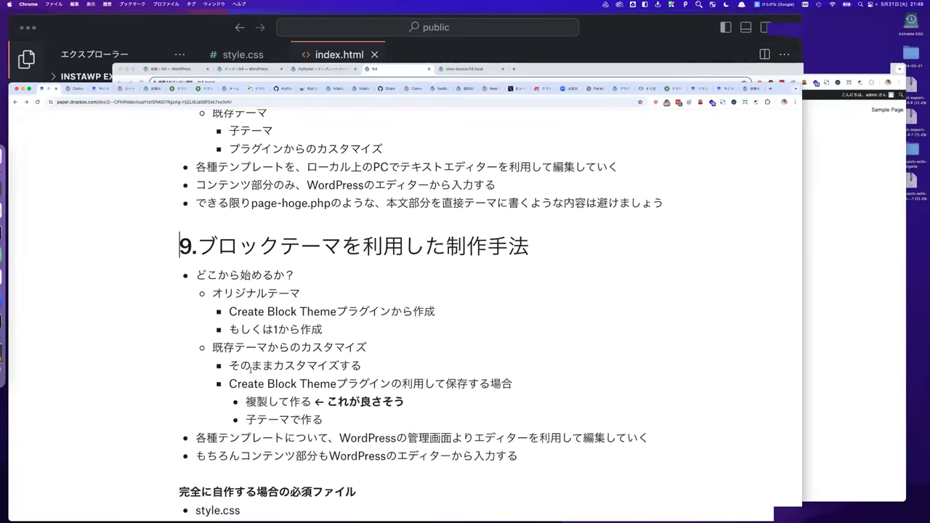
{"action": "scroll", "coordinate": [310, 332], "scroll_direction": "down", "scroll_amount": 2}
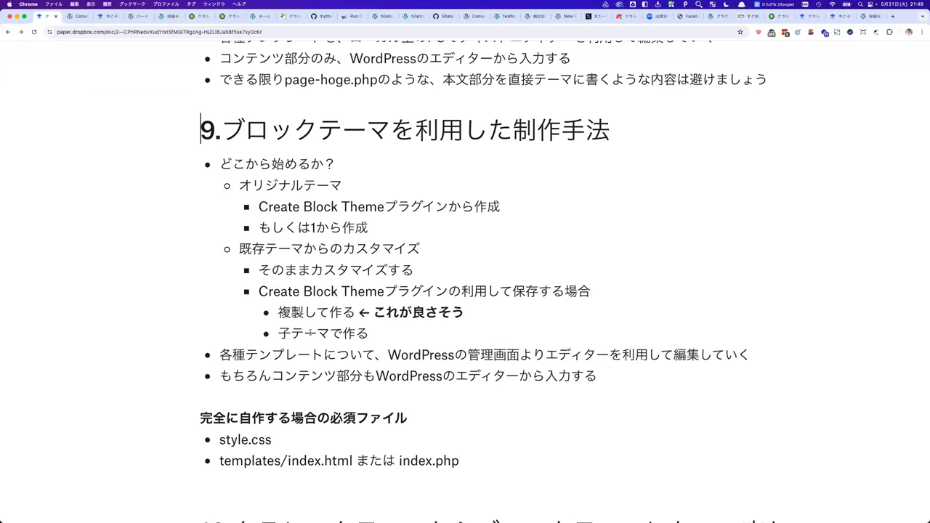
{"action": "key", "text": "ctrl+Up"}
{"action": "left_click", "coordinate": [245, 380]}
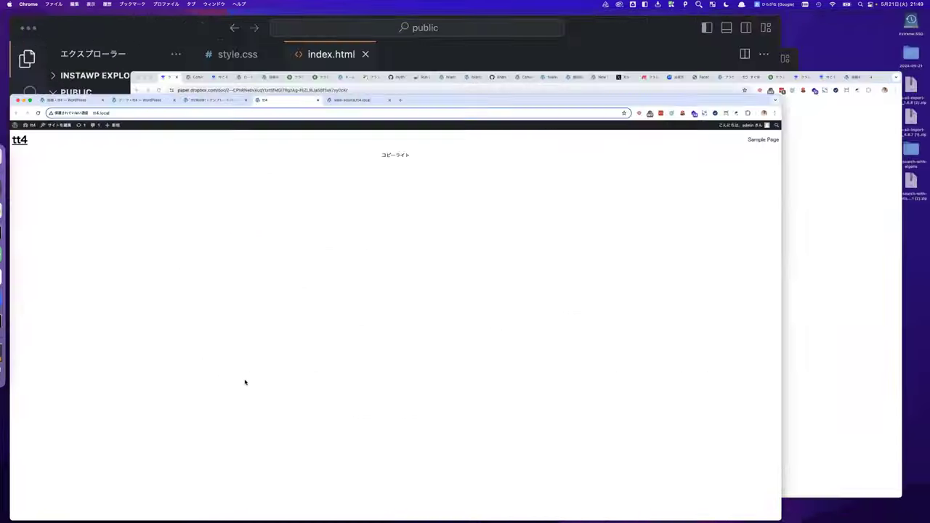
Activate the Twenty Twenty-Four theme from the dashboard and examine the site's front page from header to footer.
{"action": "left_click", "coordinate": [37, 58]}
{"action": "mouse_move", "coordinate": [22, 153]}
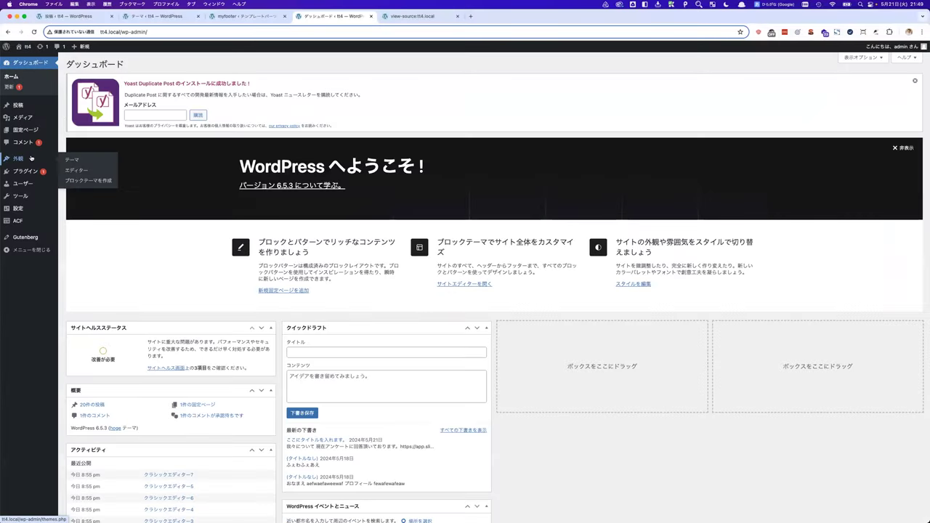
{"action": "left_click", "coordinate": [76, 157]}
{"action": "left_click", "coordinate": [500, 200]}
{"action": "left_click", "coordinate": [155, 87]}
{"action": "scroll", "coordinate": [247, 241], "scroll_direction": "down", "scroll_amount": 15}
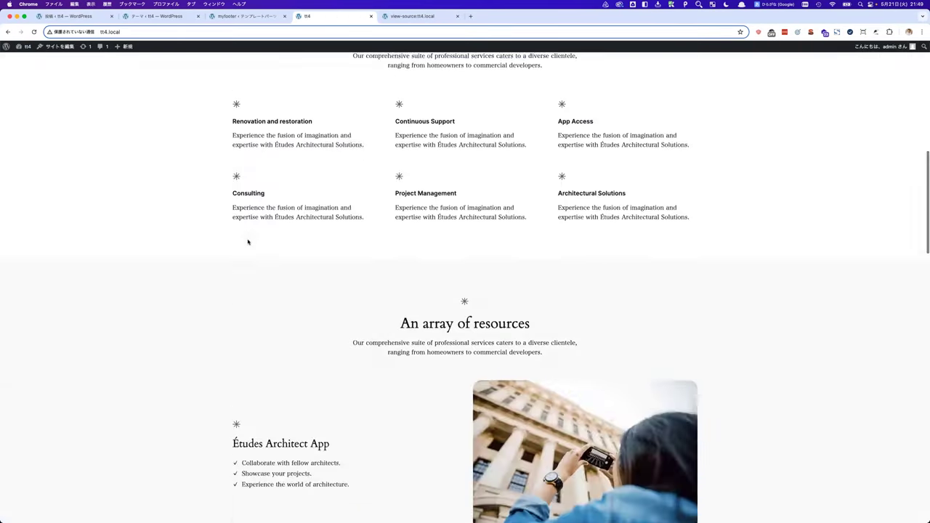
{"action": "scroll", "coordinate": [247, 241], "scroll_direction": "down", "scroll_amount": 10}
{"action": "scroll", "coordinate": [247, 241], "scroll_direction": "up", "scroll_amount": 10}
{"action": "scroll", "coordinate": [247, 242], "scroll_direction": "down", "scroll_amount": 10}
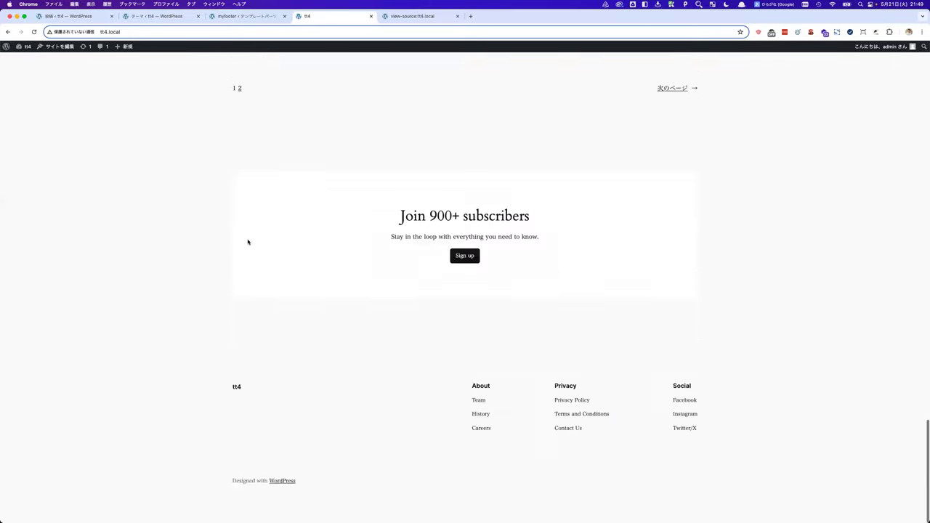
{"action": "scroll", "coordinate": [247, 241], "scroll_direction": "up", "scroll_amount": 20}
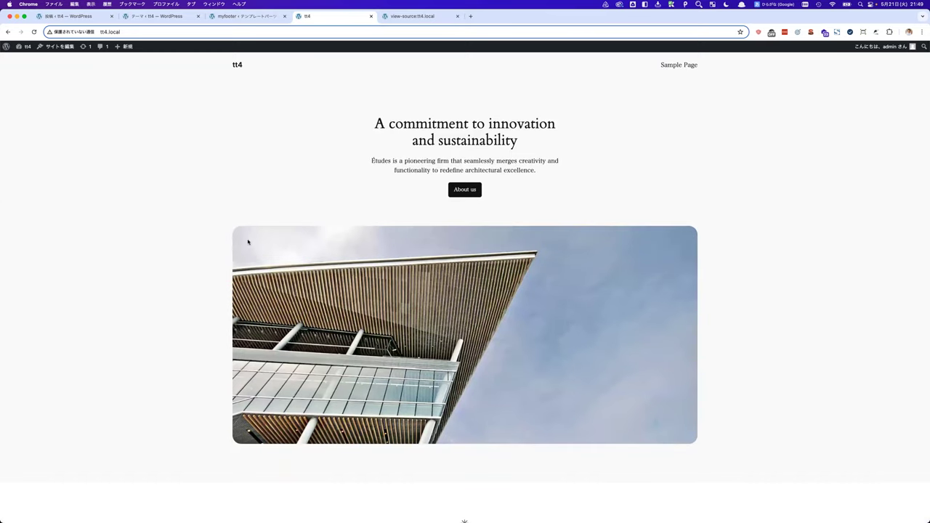
Reread the notes on starting an original theme with the Create Block Theme plugin, and return to the front page.
{"action": "key", "text": "ctrl+Up"}
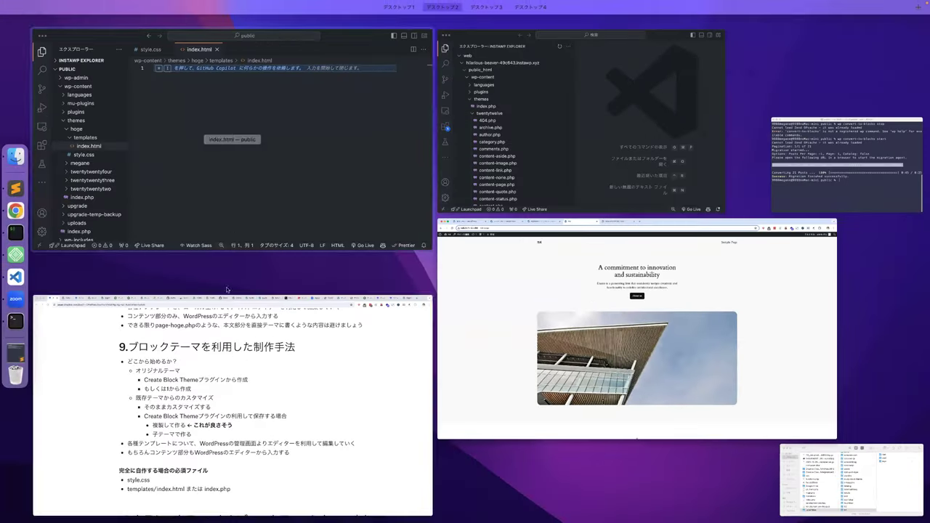
{"action": "left_click", "coordinate": [346, 273]}
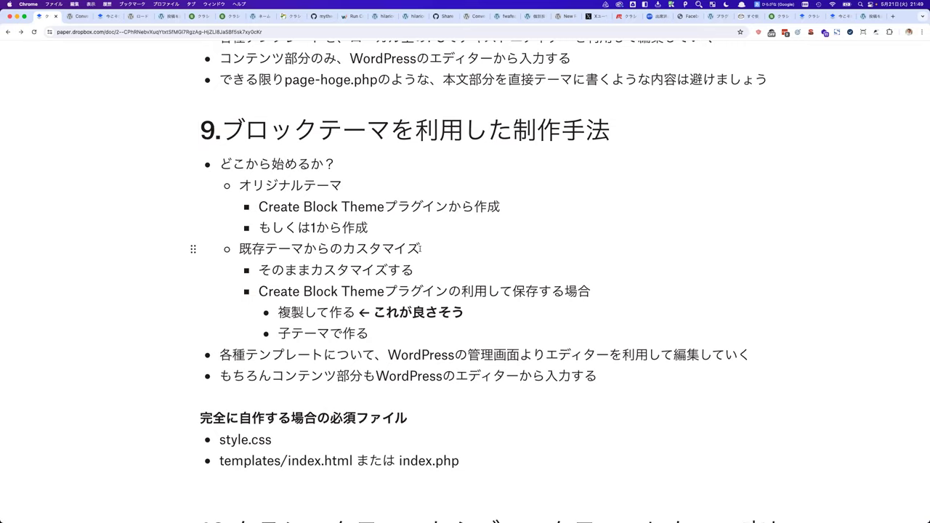
{"action": "left_click_drag", "start_coordinate": [384, 207], "coordinate": [257, 205]}
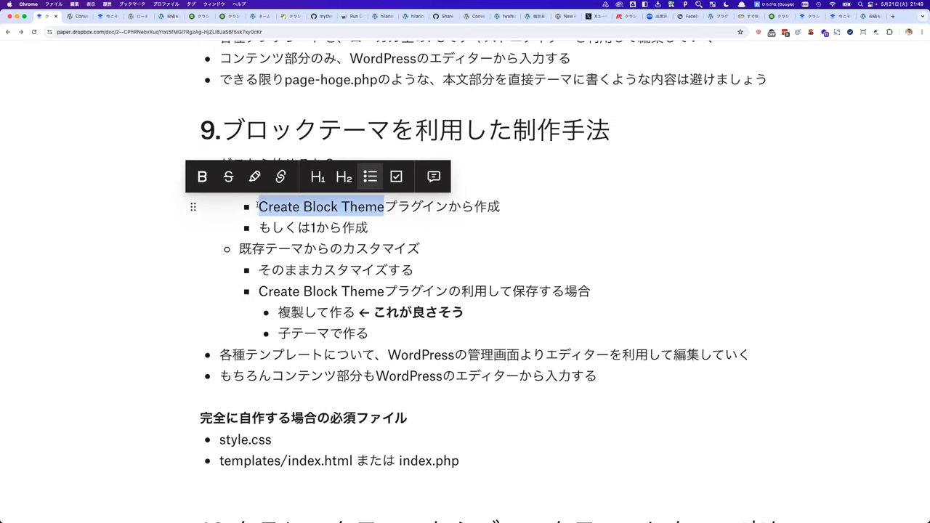
{"action": "left_click", "coordinate": [281, 244]}
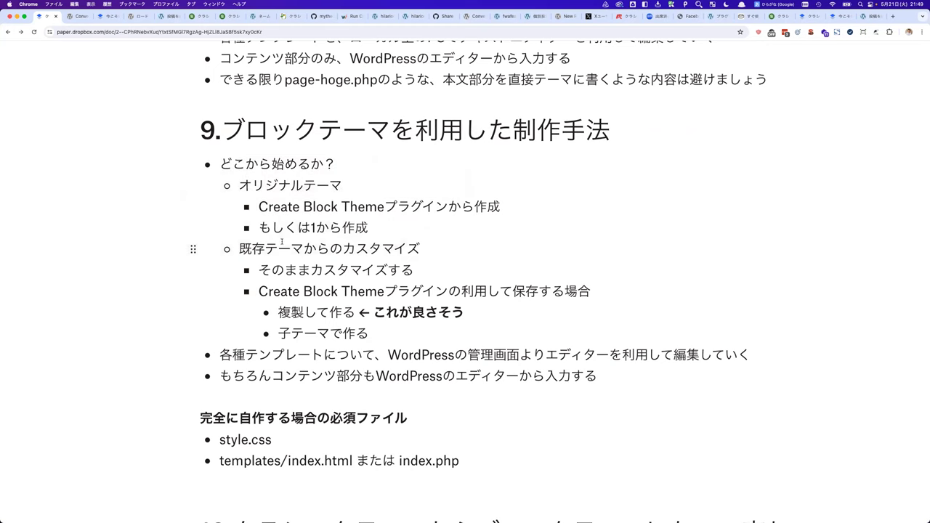
{"action": "key", "text": "ctrl+Up"}
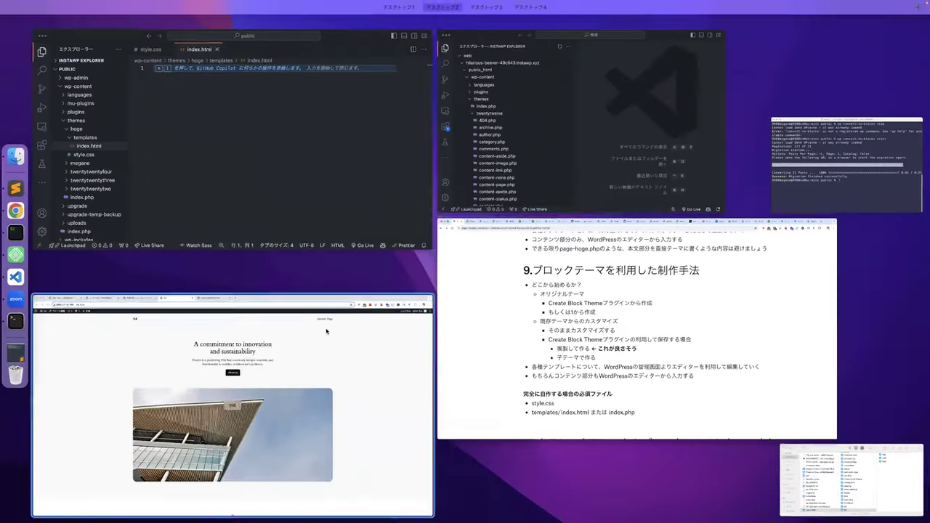
{"action": "left_click", "coordinate": [218, 407]}
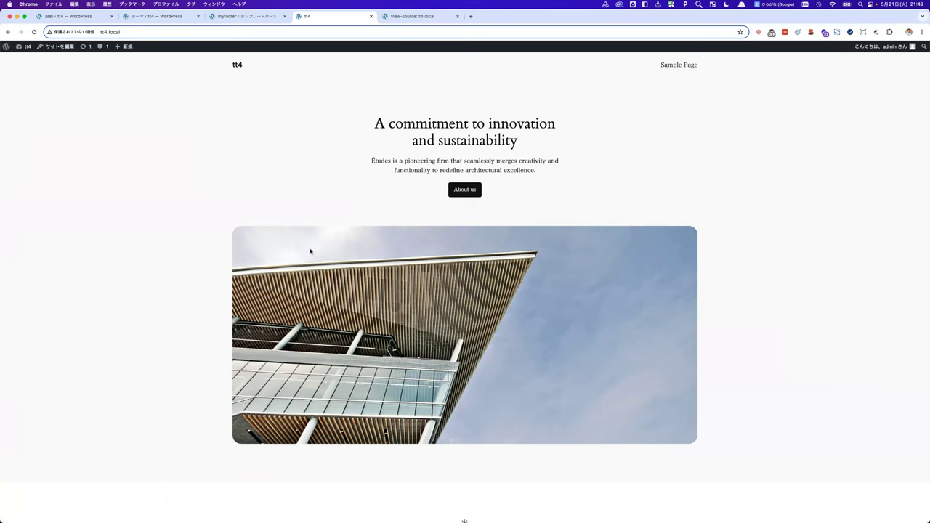
Update the Create Block Theme plugin from the installed plugins list and view its details.
{"action": "left_click", "coordinate": [29, 58]}
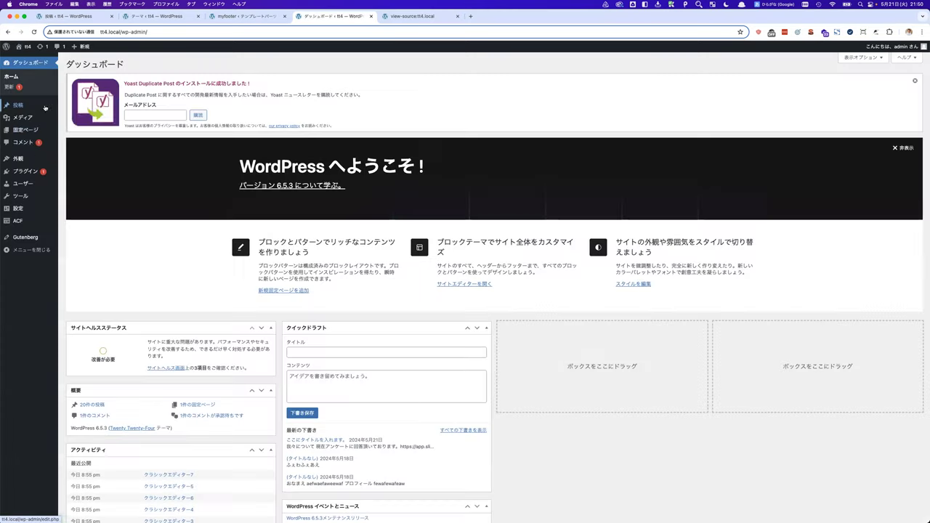
{"action": "left_click", "coordinate": [31, 171]}
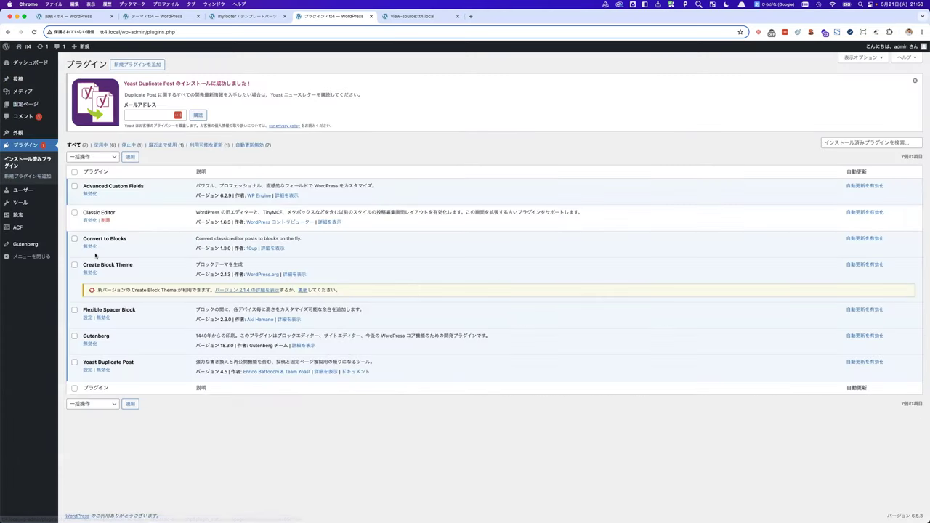
{"action": "scroll", "coordinate": [97, 256], "scroll_direction": "up", "scroll_amount": 5}
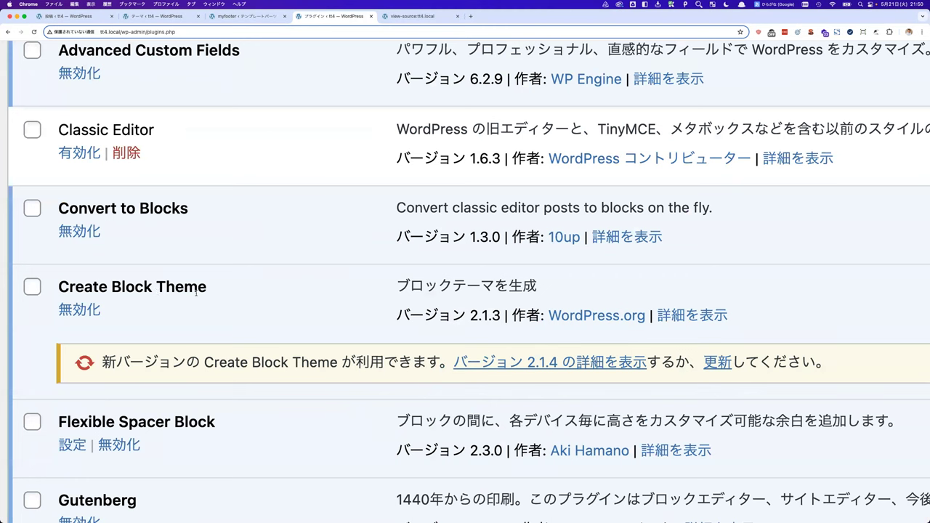
{"action": "left_click_drag", "start_coordinate": [196, 293], "coordinate": [61, 288]}
{"action": "left_click", "coordinate": [127, 306]}
{"action": "scroll", "coordinate": [175, 311], "scroll_direction": "down", "scroll_amount": 5}
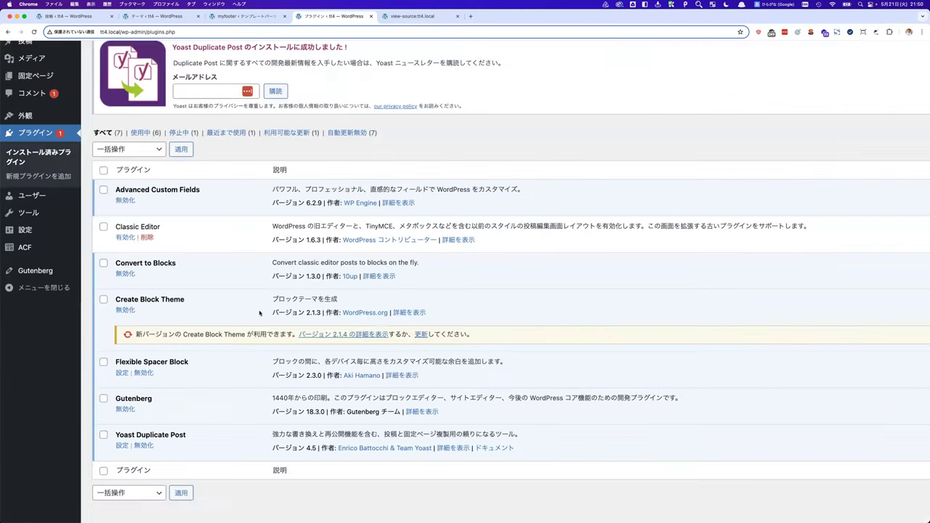
{"action": "left_click", "coordinate": [421, 336]}
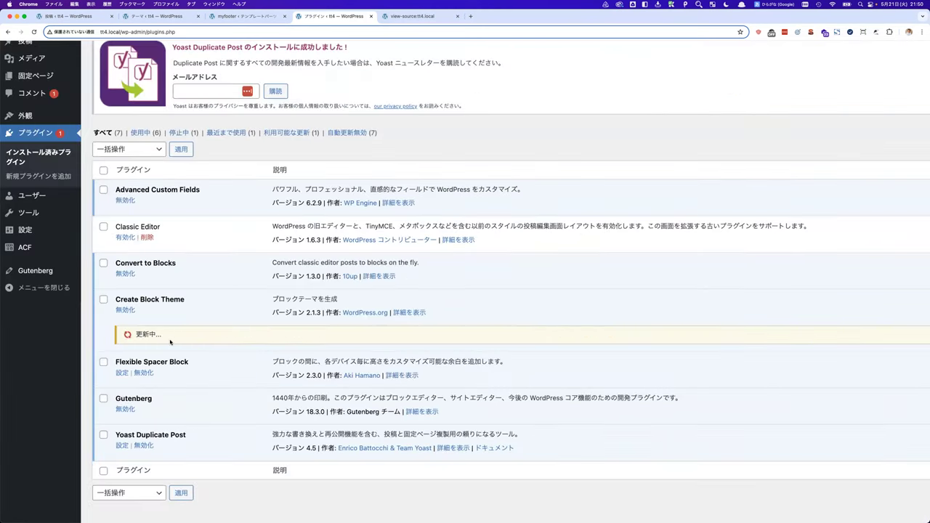
{"action": "left_click", "coordinate": [400, 313]}
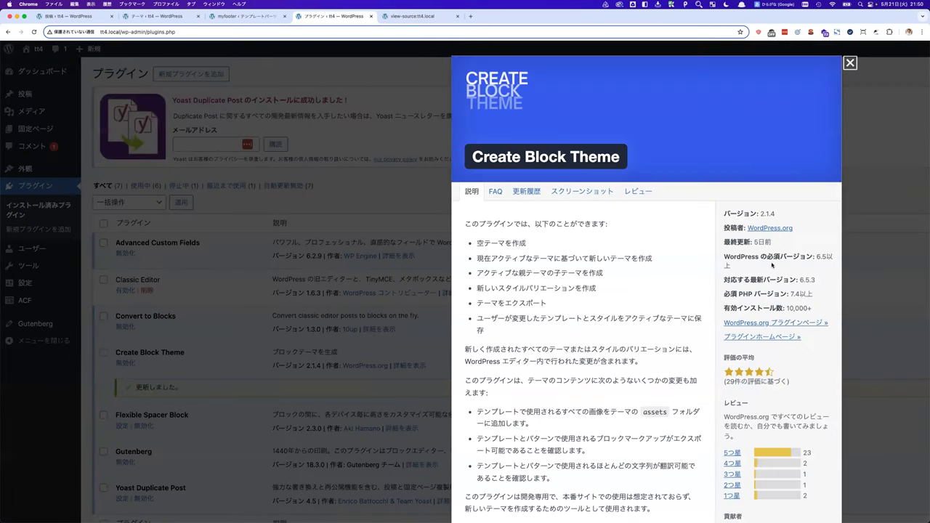
{"action": "left_click", "coordinate": [320, 298]}
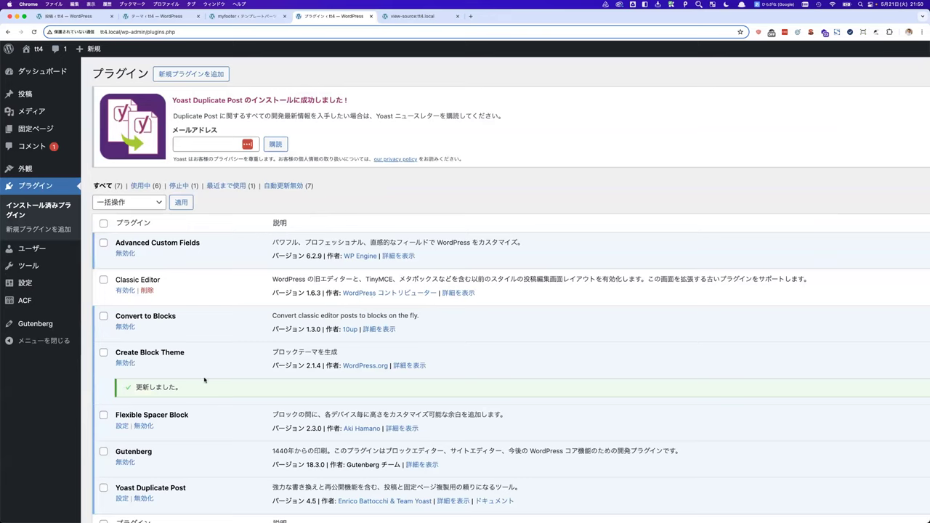
Open the ブログホーム template in the site editor and show the Create Block Theme options.
{"action": "mouse_move", "coordinate": [26, 176]}
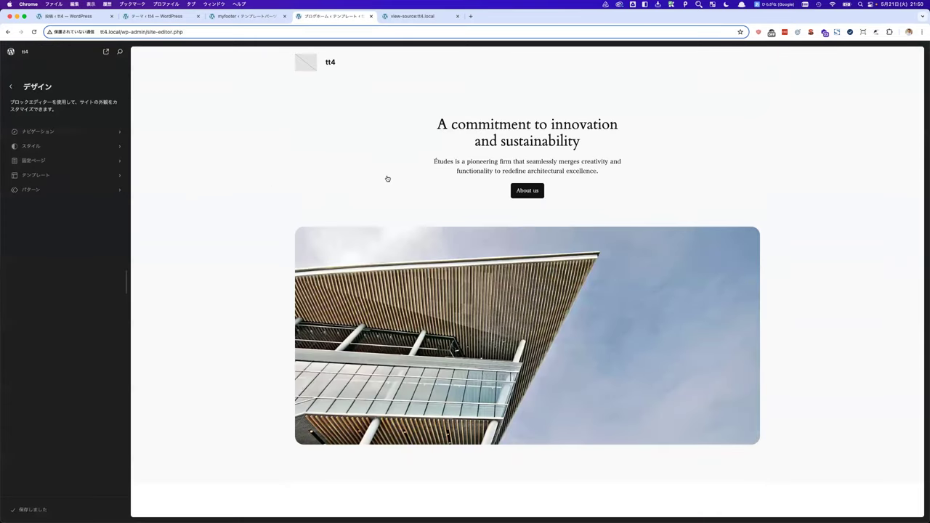
{"action": "left_click", "coordinate": [387, 179]}
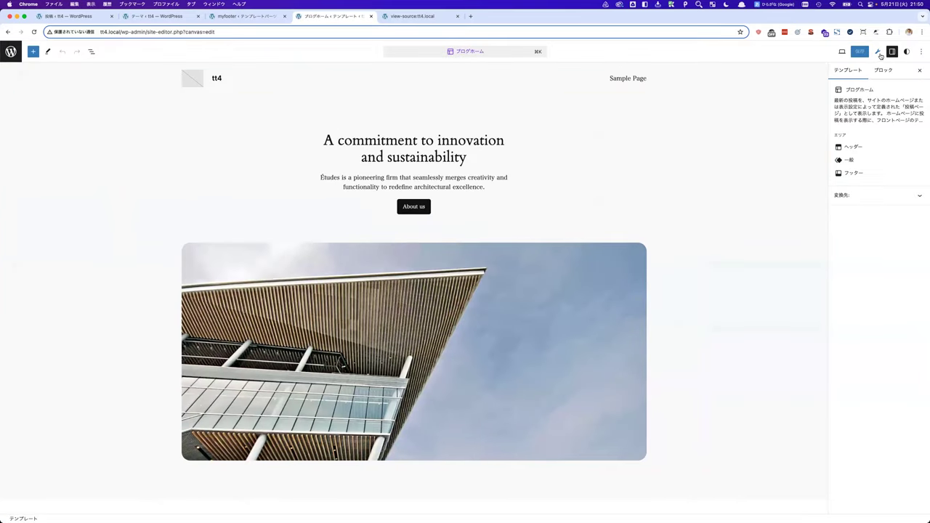
{"action": "left_click", "coordinate": [877, 52]}
{"action": "scroll", "coordinate": [867, 172], "scroll_direction": "up", "scroll_amount": 3}
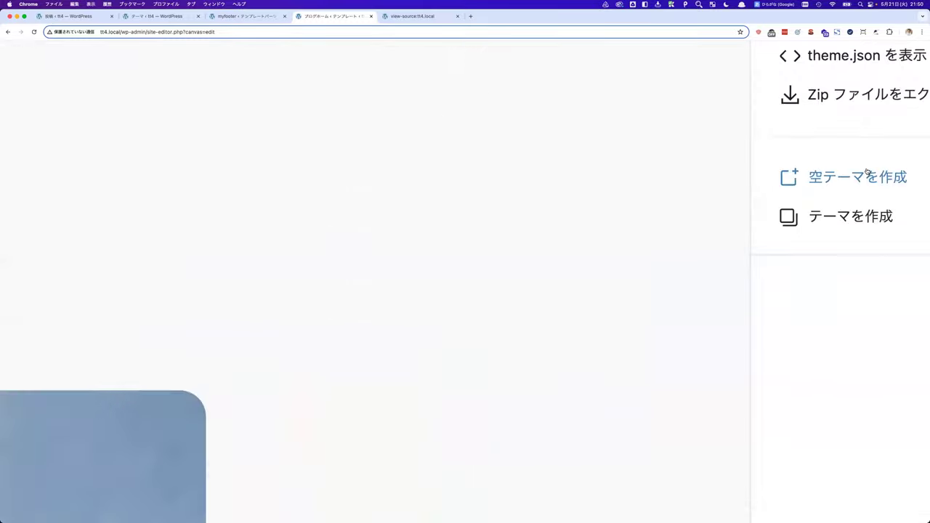
{"action": "scroll", "coordinate": [866, 172], "scroll_direction": "down", "scroll_amount": 3}
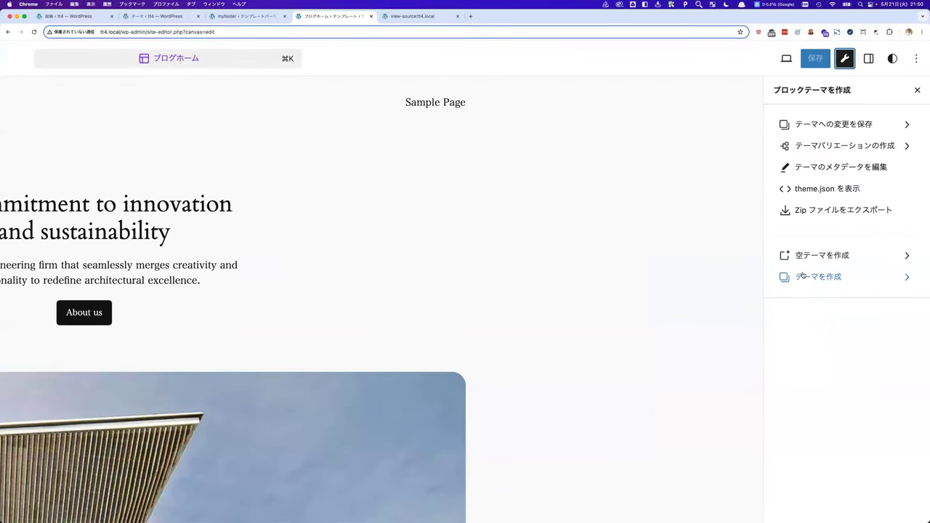
Clone the active theme with Create Block Theme under the theme name meganeTT4 and let the editor reload.
{"action": "left_click", "coordinate": [803, 276]}
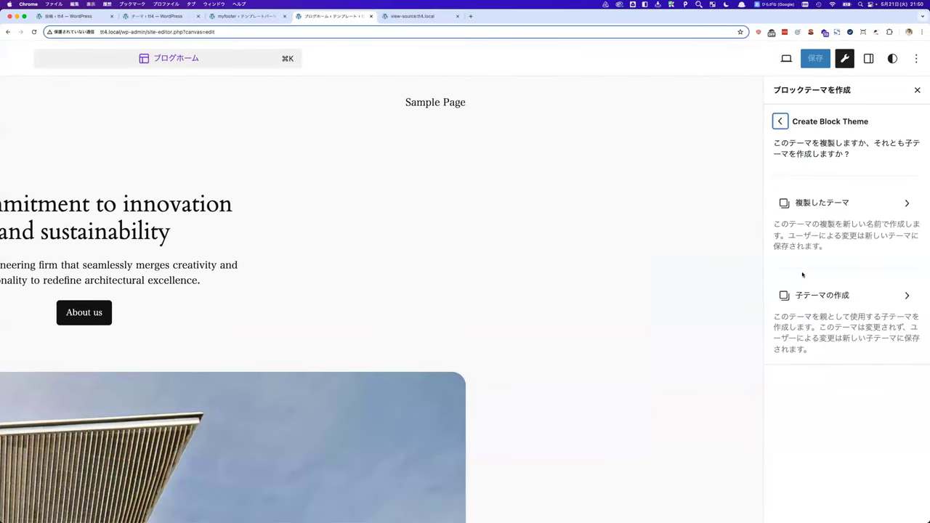
{"action": "left_click", "coordinate": [808, 202]}
{"action": "left_click", "coordinate": [799, 167]}
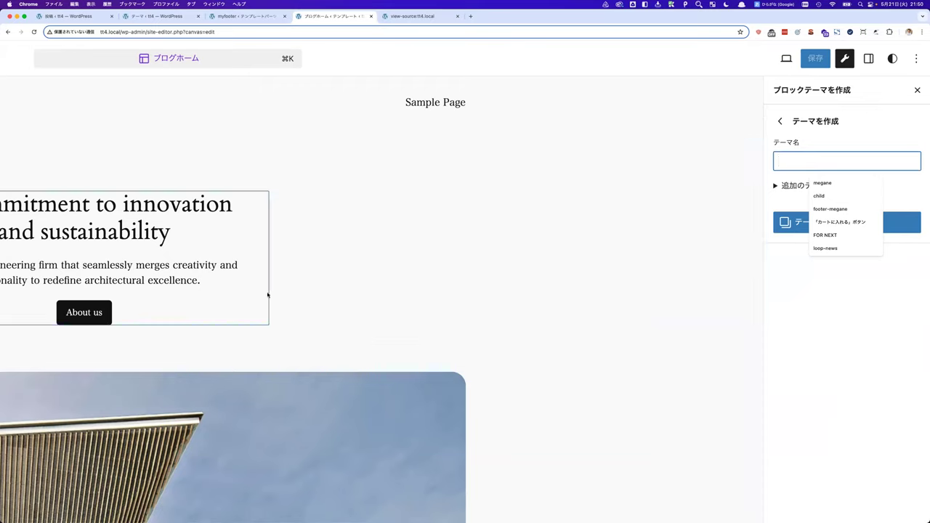
{"action": "key", "text": "Eisu_toggle"}
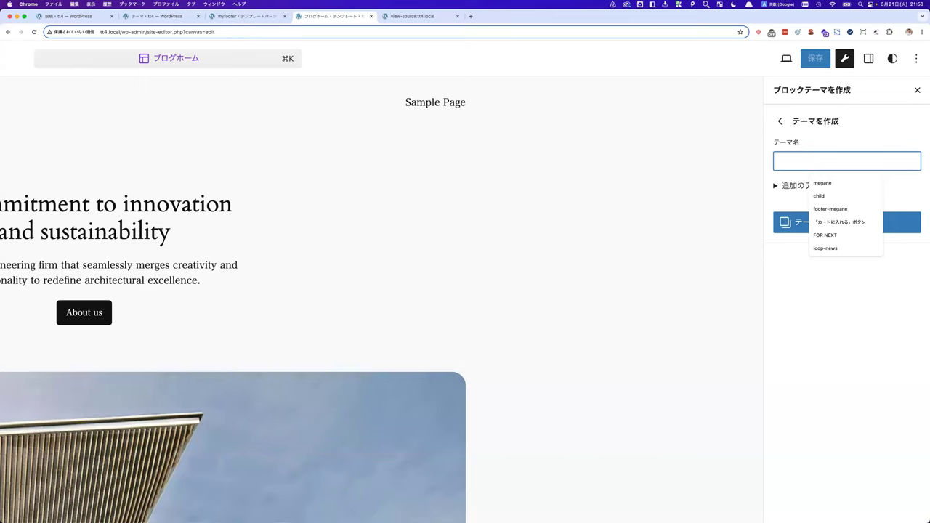
{"action": "type", "text": "meag"}
{"action": "key", "text": "BackSpace"}
{"action": "key", "text": "BackSpace"}
{"action": "type", "text": "ganeTT"}
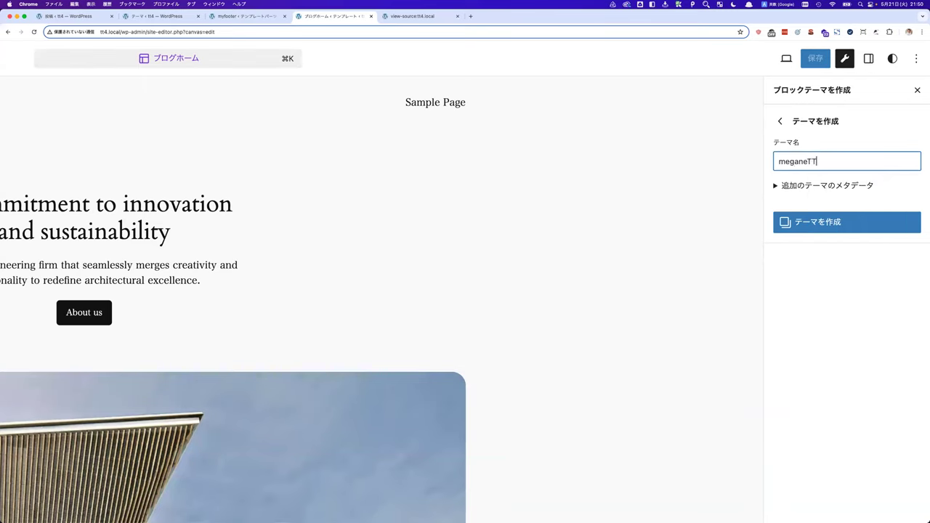
{"action": "type", "text": "4"}
{"action": "left_click", "coordinate": [818, 222]}
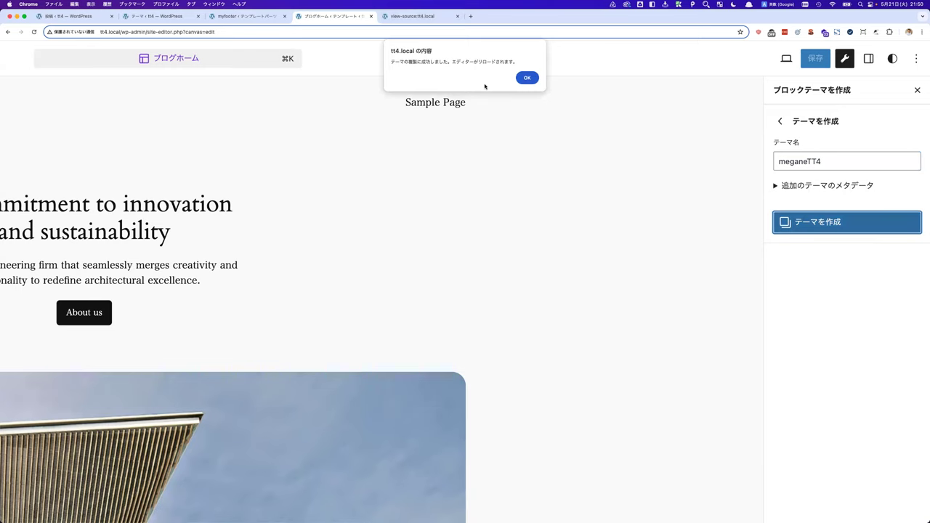
{"action": "left_click", "coordinate": [527, 79]}
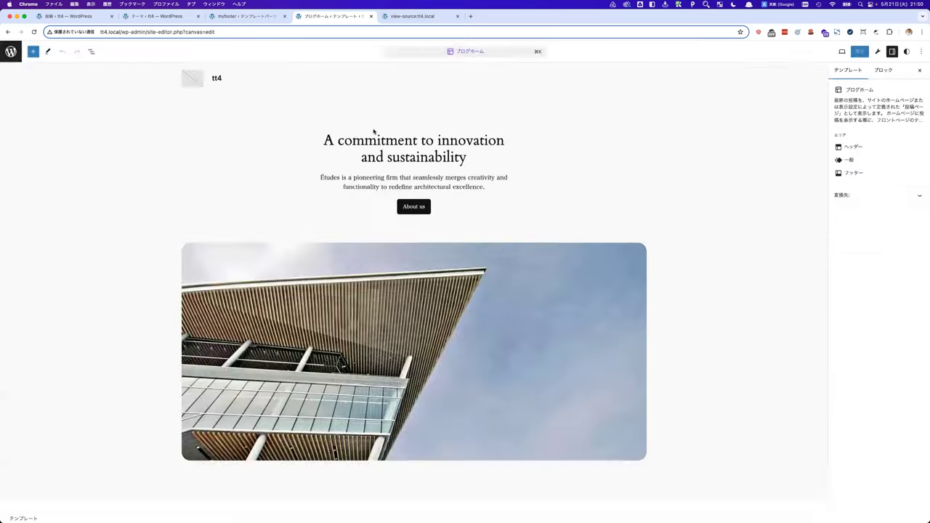
Return to the dashboard and look at the meganeTT4 clone in the installed themes list.
{"action": "left_click", "coordinate": [11, 52]}
{"action": "left_click", "coordinate": [15, 57]}
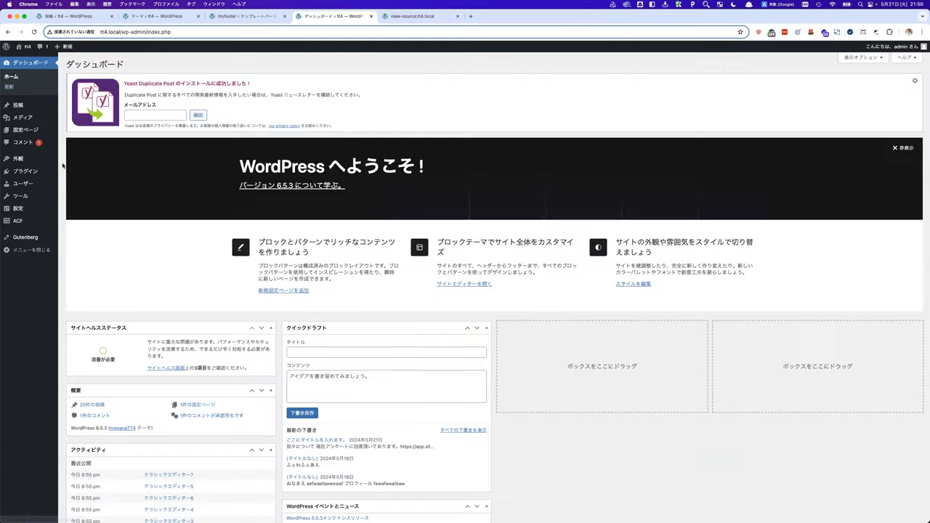
{"action": "left_click", "coordinate": [29, 158]}
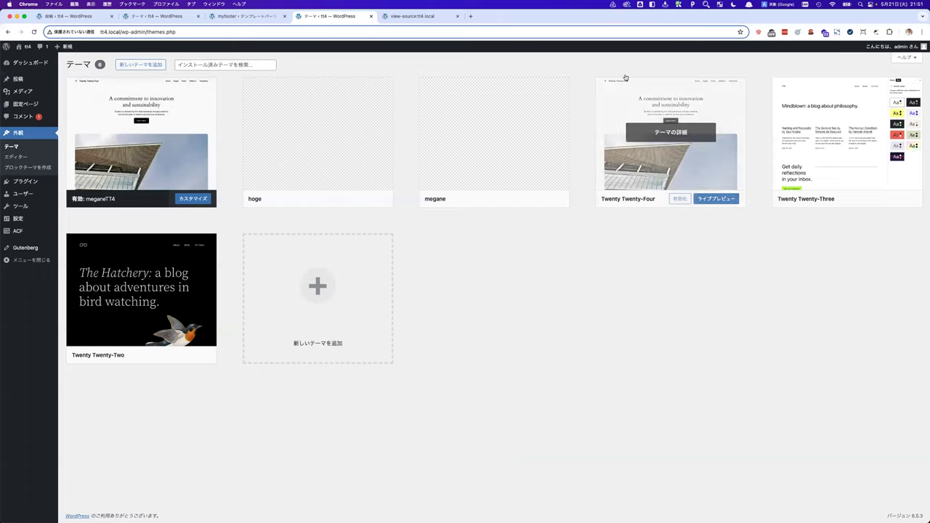
{"action": "scroll", "coordinate": [116, 145], "scroll_direction": "up", "scroll_amount": 5}
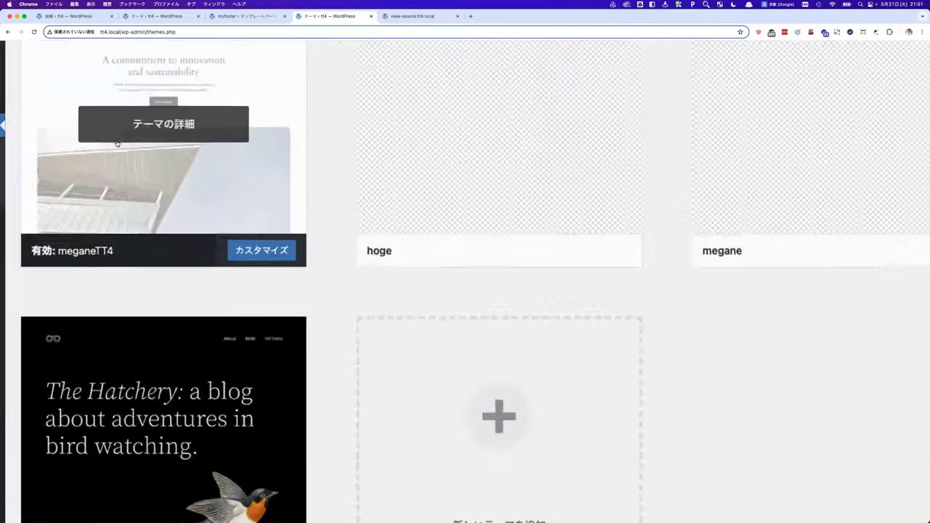
{"action": "scroll", "coordinate": [128, 190], "scroll_direction": "left", "scroll_amount": 2}
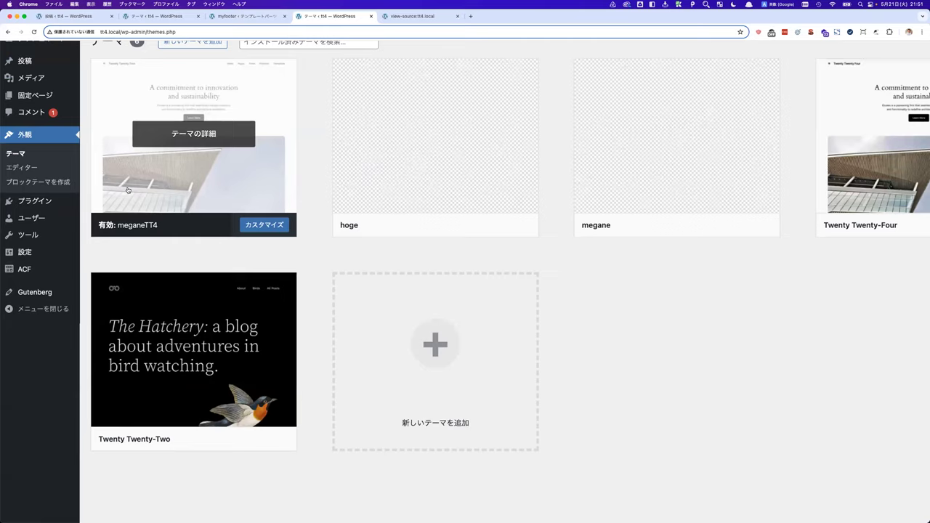
Review the notes on block theme production methods and changes from classic themes, and return to the WordPress posts list.
{"action": "left_click", "coordinate": [76, 16]}
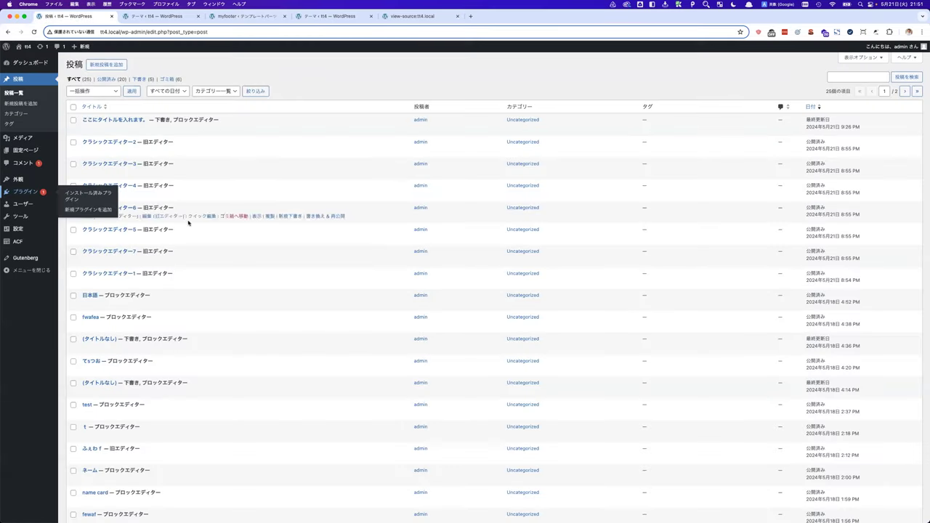
{"action": "key", "text": "ctrl+Up"}
{"action": "left_click", "coordinate": [320, 372]}
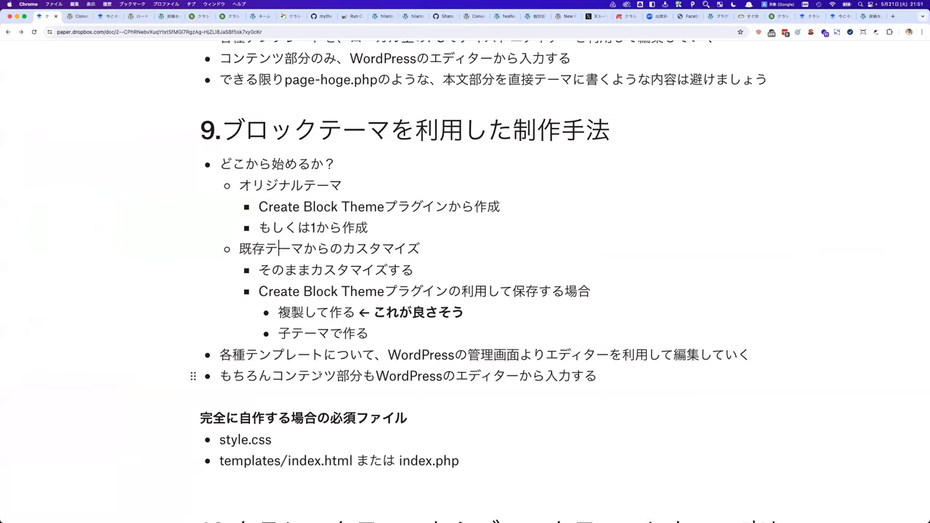
{"action": "scroll", "coordinate": [320, 373], "scroll_direction": "down", "scroll_amount": 3}
{"action": "key", "text": "super+minus"}
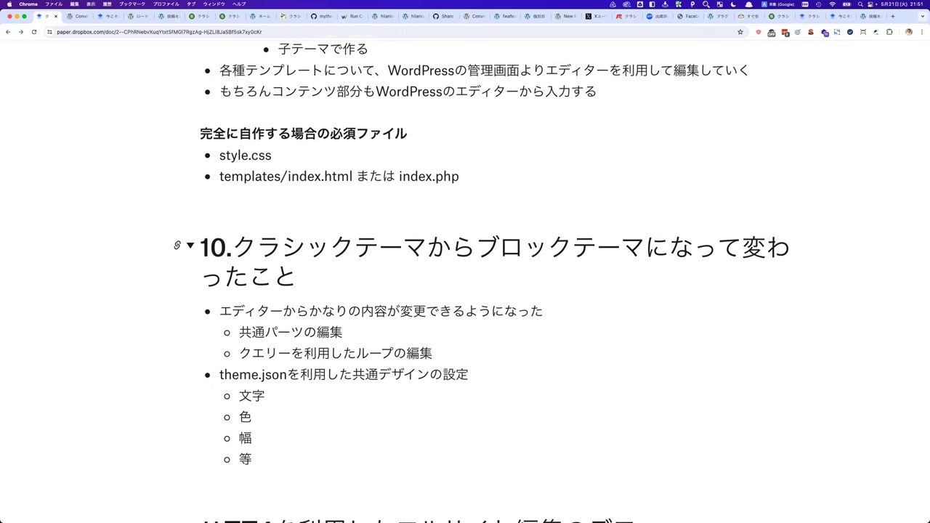
{"action": "scroll", "coordinate": [324, 330], "scroll_direction": "up", "scroll_amount": 2}
{"action": "key", "text": "super+minus"}
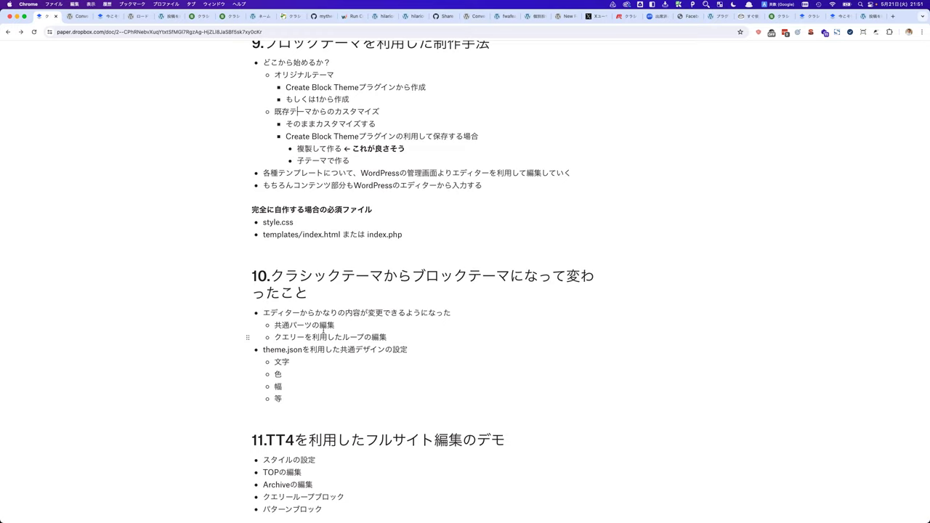
{"action": "key", "text": "ctrl+Up"}
{"action": "left_click", "coordinate": [315, 373]}
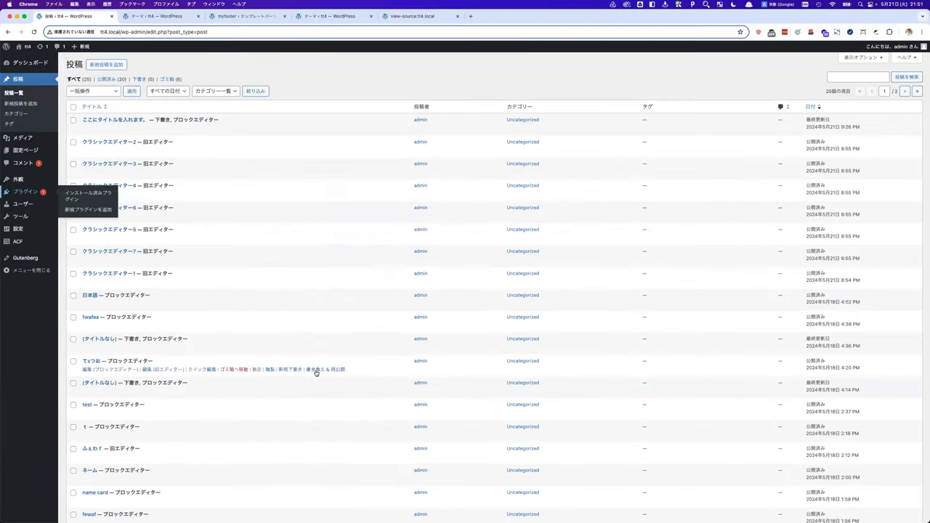
Switch to Finder and browse the tt4 site to app/public/wp-content/themes to view the theme folders.
{"action": "key", "text": "super+Tab"}
{"action": "key", "text": "super+Tab"}
{"action": "key", "text": "super+Tab"}
{"action": "key", "text": "super+Tab"}
{"action": "key", "text": "super+Tab"}
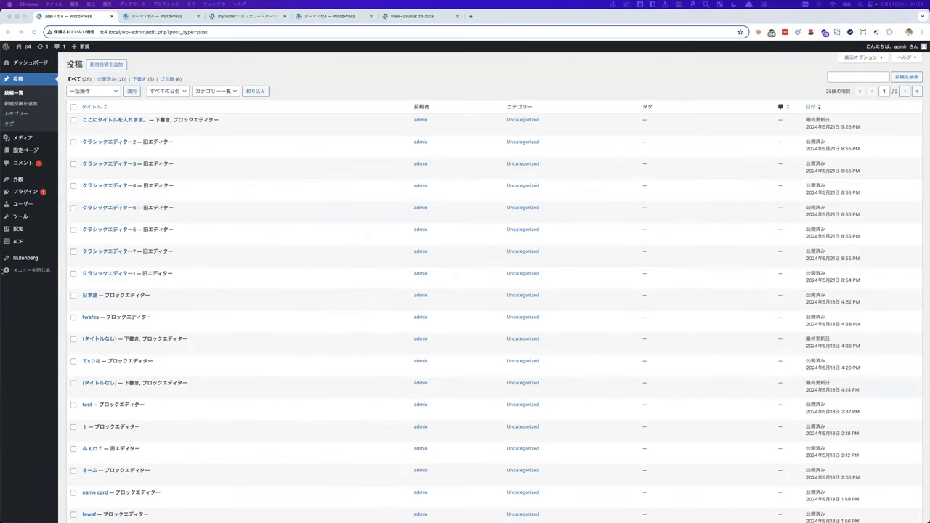
{"action": "key", "text": "super+Tab"}
{"action": "key", "text": "super+Tab"}
{"action": "key", "text": "super+Tab"}
{"action": "key", "text": "super+Tab"}
{"action": "key", "text": "super+Tab"}
{"action": "key", "text": "super+Tab"}
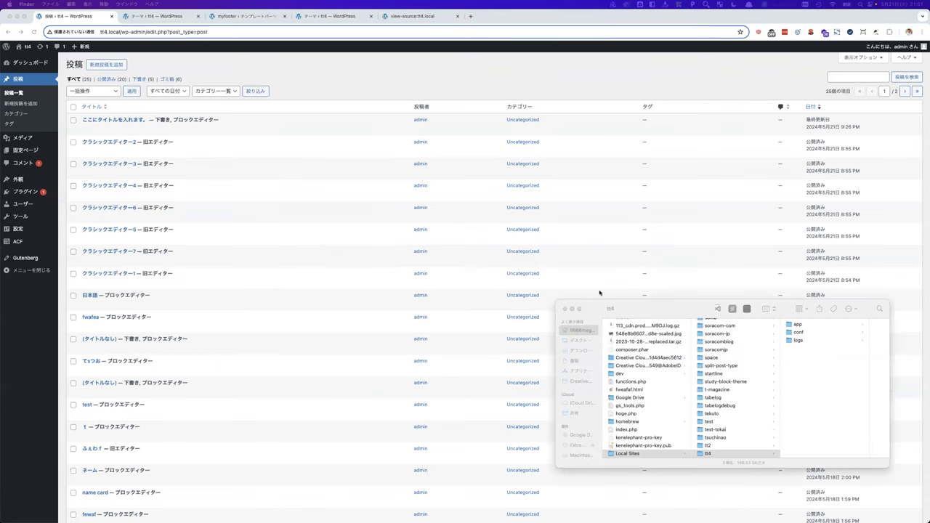
{"action": "left_click", "coordinate": [636, 326]}
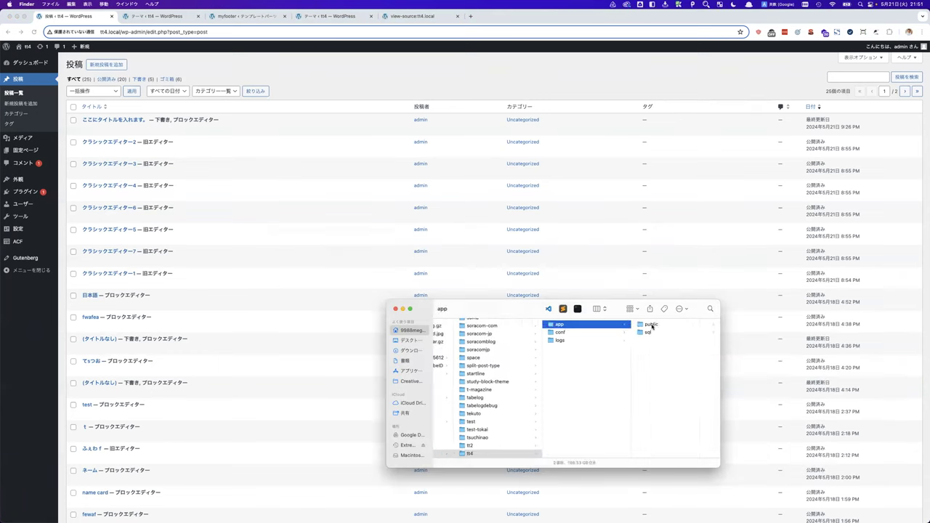
{"action": "left_click", "coordinate": [650, 325]}
{"action": "left_click", "coordinate": [646, 412]}
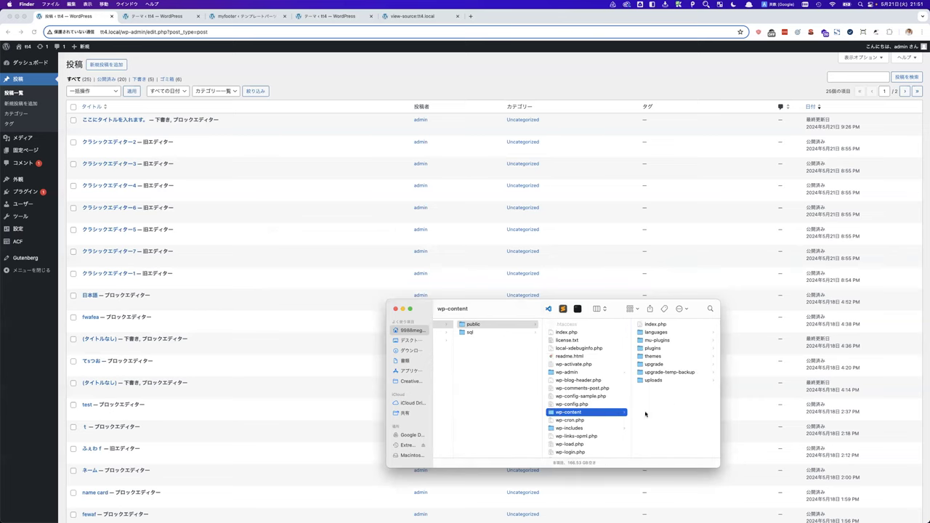
{"action": "left_click", "coordinate": [657, 357]}
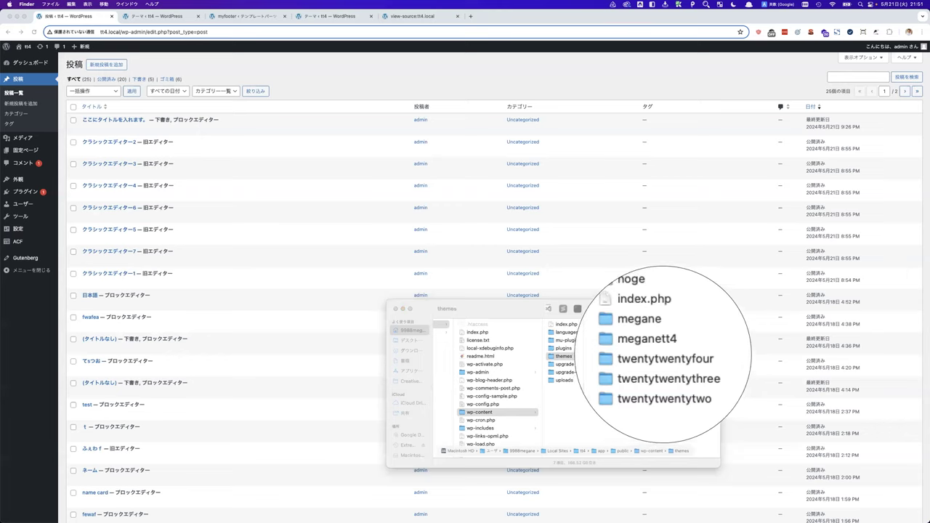
Examine the contents of the twentytwentyfour and meganett4 theme folders, and return to the browser.
{"action": "left_click", "coordinate": [661, 356]}
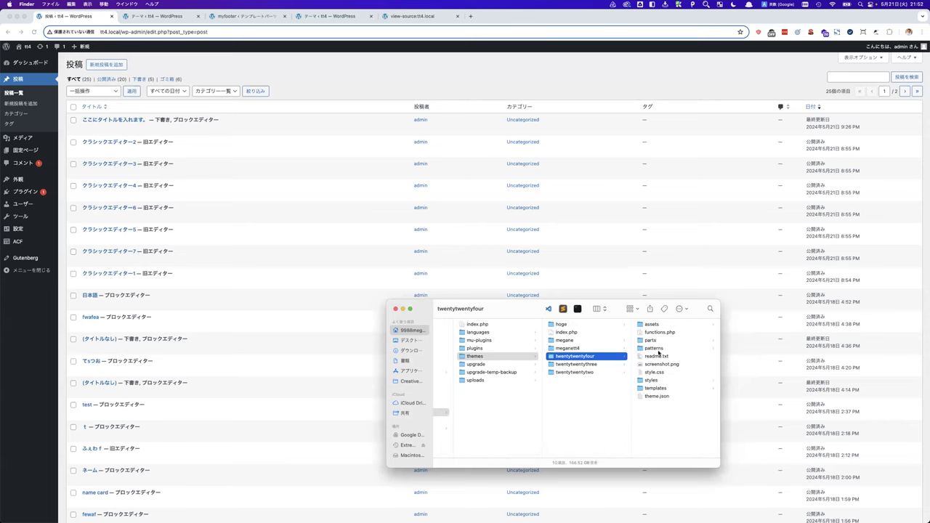
{"action": "left_click", "coordinate": [618, 348]}
{"action": "left_click", "coordinate": [608, 355]}
{"action": "left_click", "coordinate": [433, 88]}
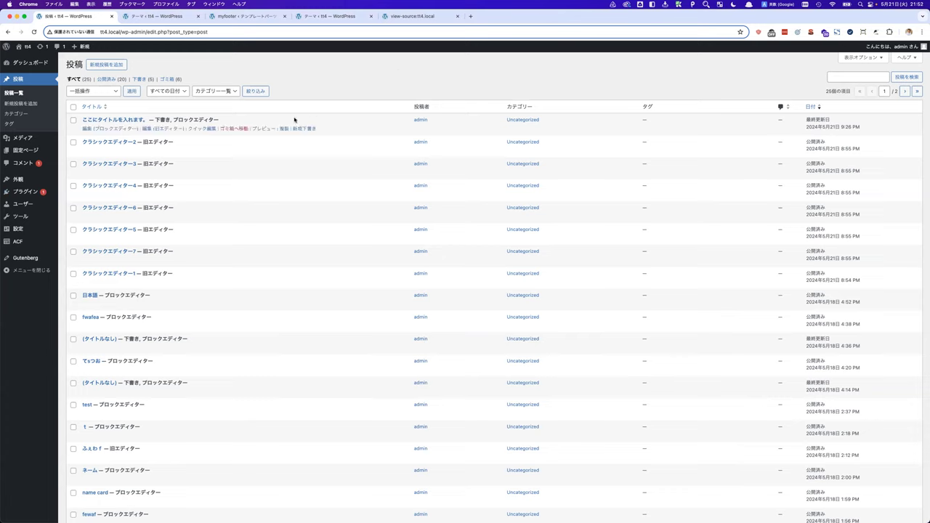
Check the active theme in the themes list and open the template list in the site editor.
{"action": "left_click", "coordinate": [76, 189]}
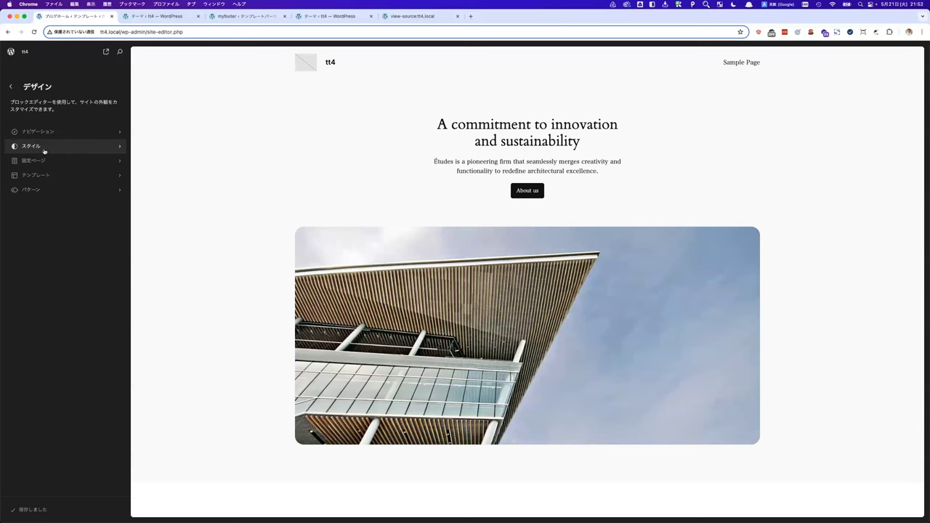
{"action": "left_click", "coordinate": [10, 52]}
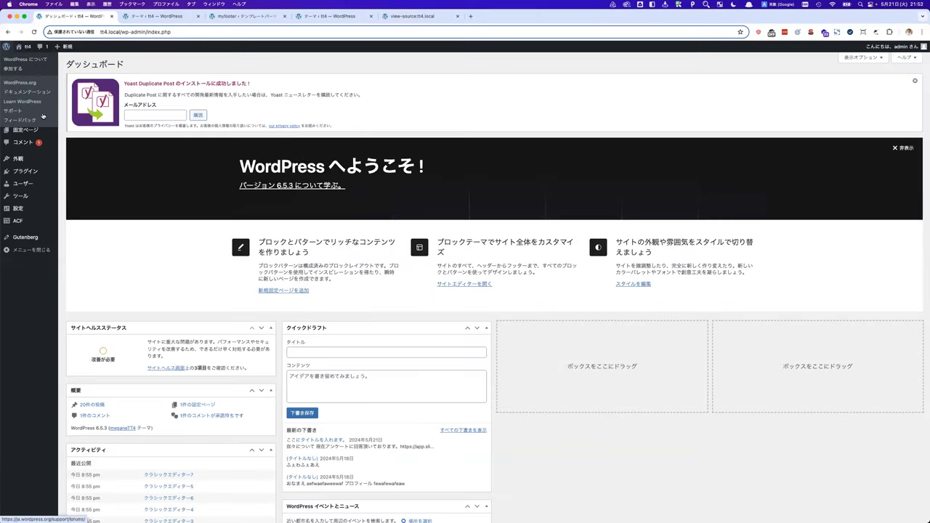
{"action": "left_click", "coordinate": [35, 156]}
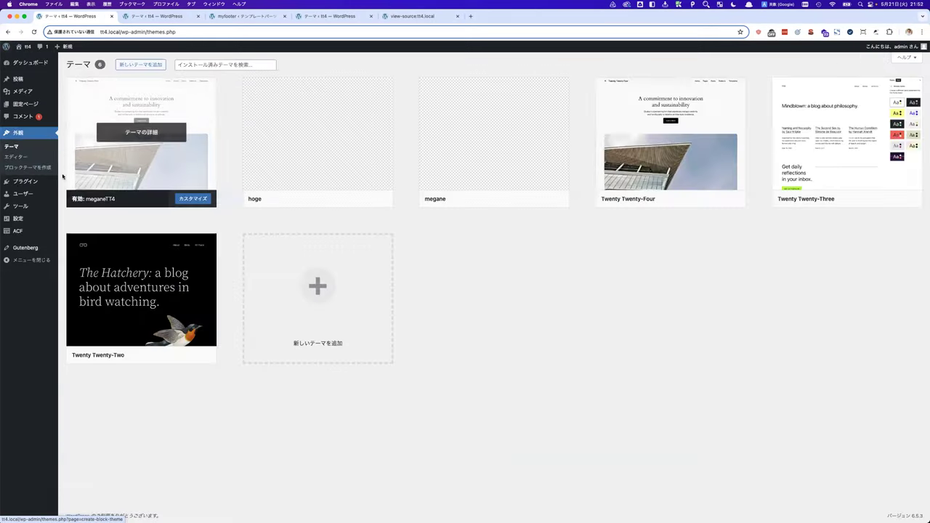
{"action": "left_click", "coordinate": [22, 156]}
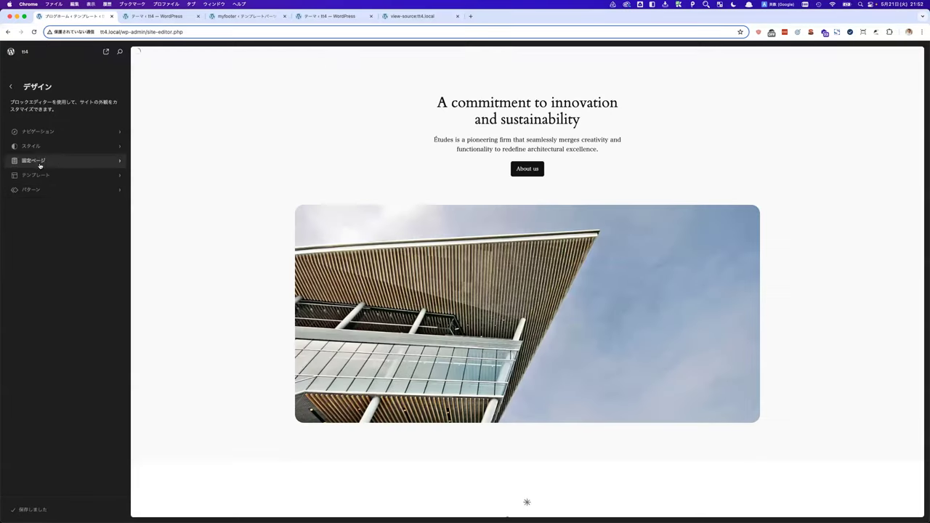
{"action": "left_click", "coordinate": [44, 175]}
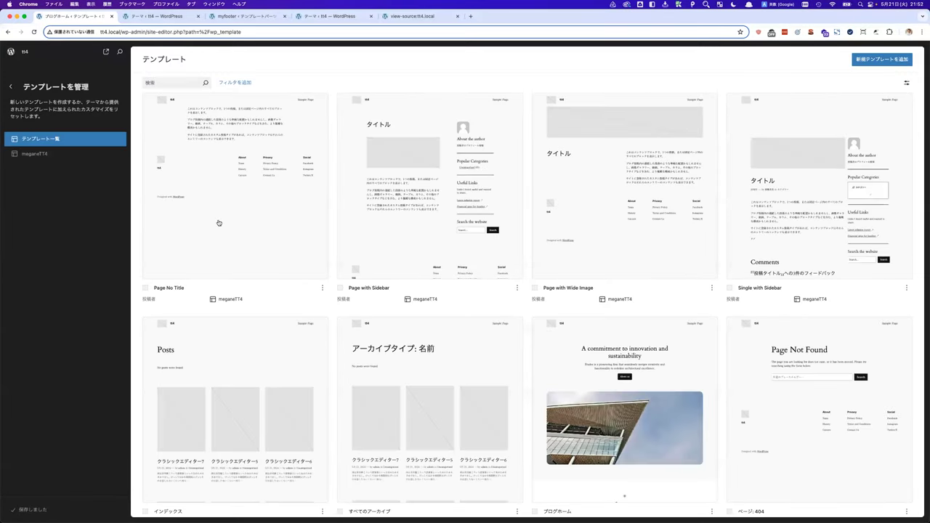
Set the template list's layout to テーブル.
{"action": "left_click", "coordinate": [905, 82]}
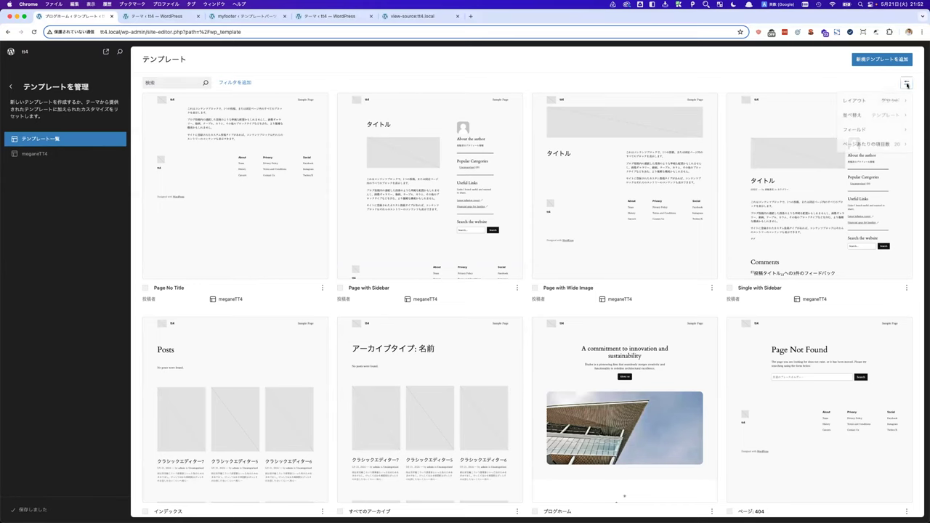
{"action": "mouse_move", "coordinate": [870, 101]}
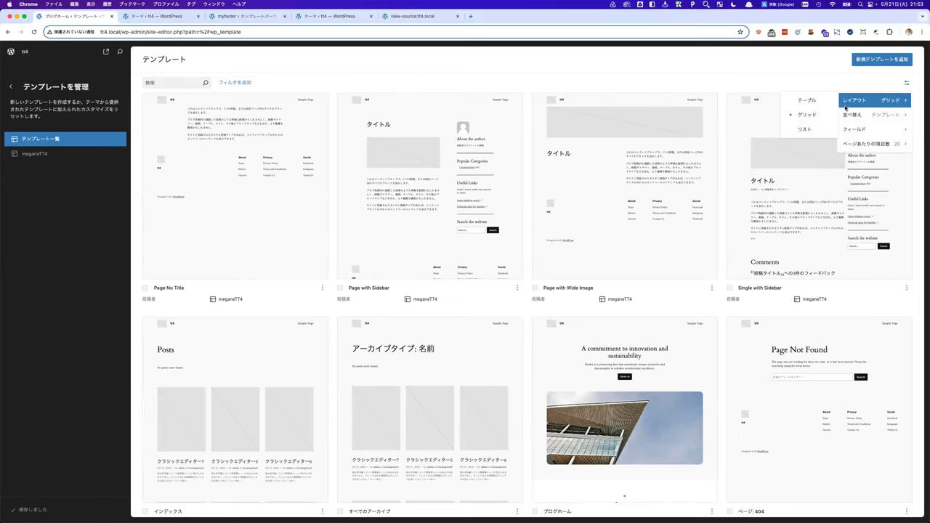
{"action": "left_click", "coordinate": [808, 101]}
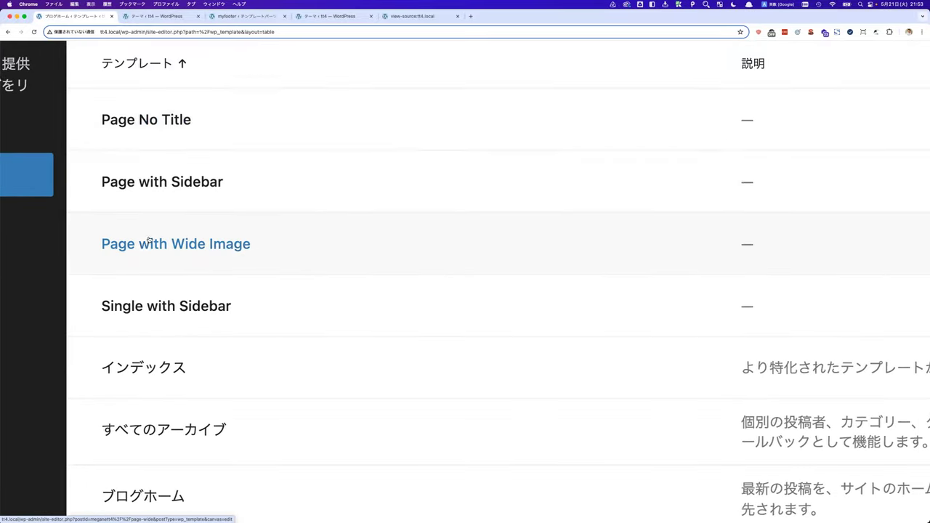
Look through the theme's templates and their descriptions, and open the すべてのアーカイブ template.
{"action": "scroll", "coordinate": [148, 240], "scroll_direction": "down", "scroll_amount": 4}
{"action": "scroll", "coordinate": [150, 287], "scroll_direction": "down", "scroll_amount": 1}
{"action": "scroll", "coordinate": [151, 288], "scroll_direction": "down", "scroll_amount": 3}
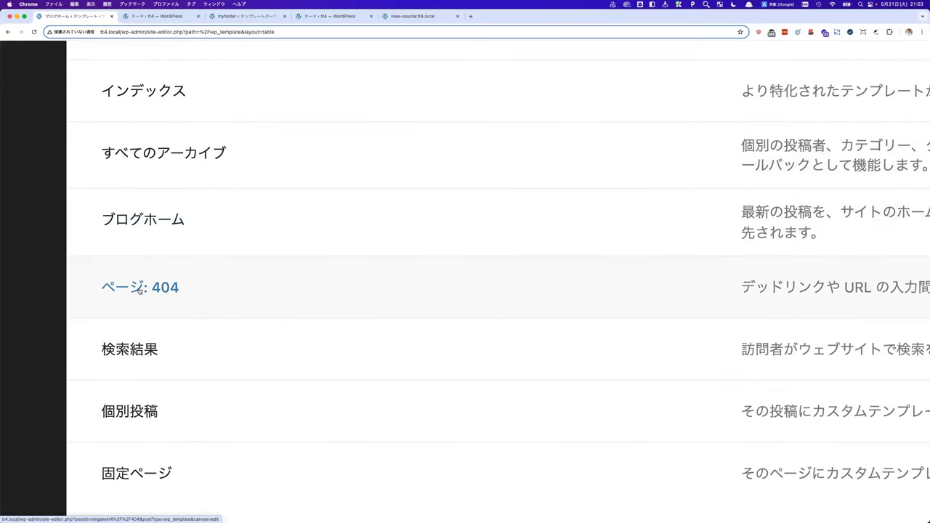
{"action": "scroll", "coordinate": [140, 289], "scroll_direction": "down", "scroll_amount": 2}
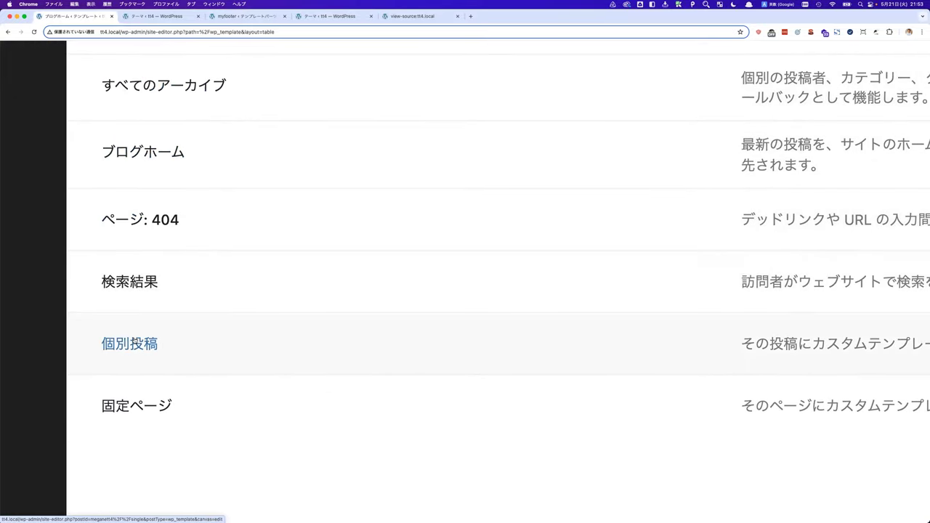
{"action": "scroll", "coordinate": [158, 386], "scroll_direction": "down", "scroll_amount": 5, "text": "ctrl"}
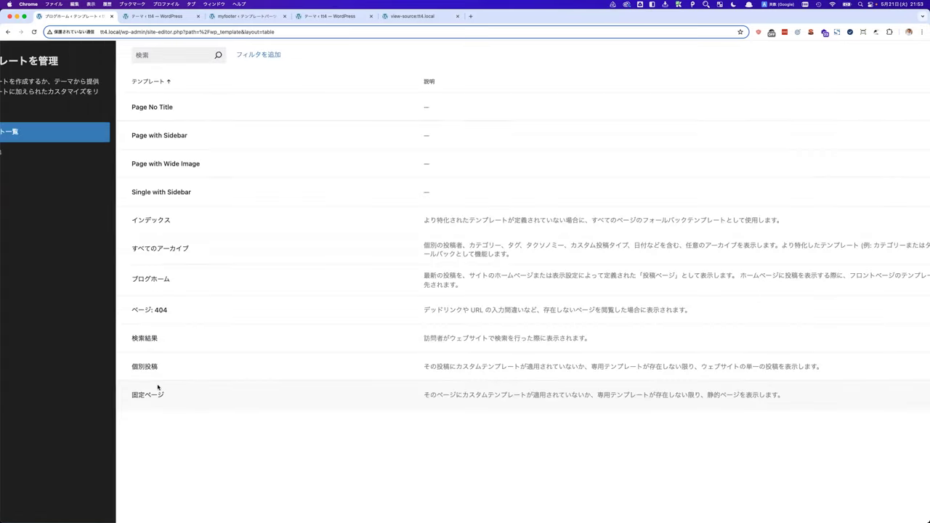
{"action": "scroll", "coordinate": [179, 303], "scroll_direction": "up", "scroll_amount": 5, "text": "ctrl"}
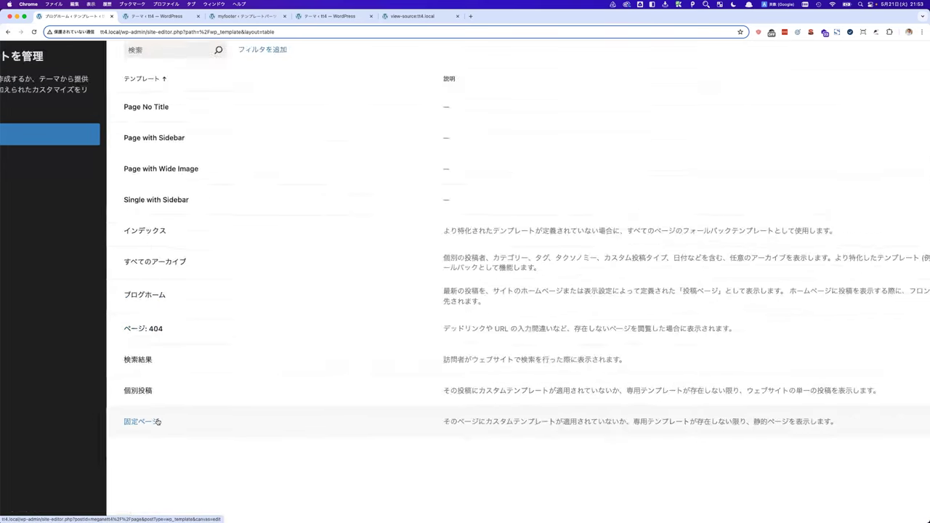
{"action": "left_click", "coordinate": [178, 228]}
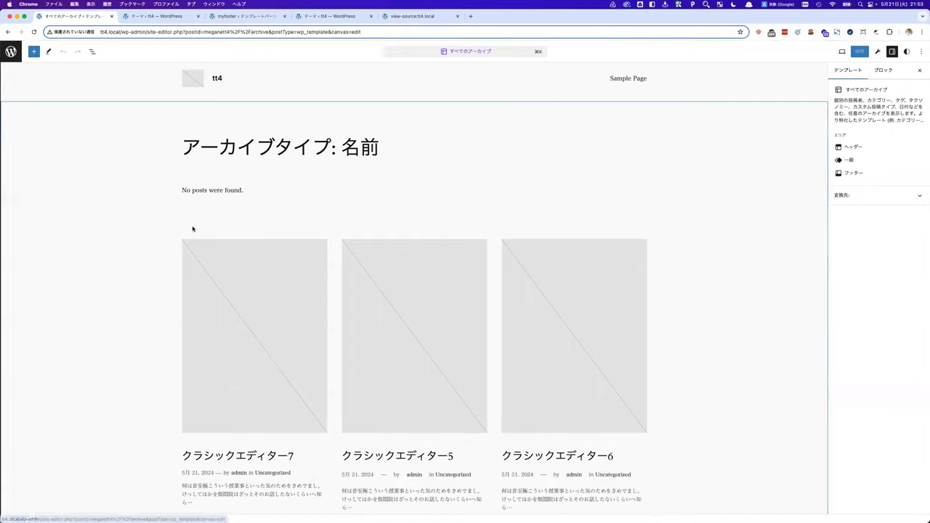
Look over the archive template and expand its block structure in the list view down to the 縦積み block's contents.
{"action": "scroll", "coordinate": [274, 278], "scroll_direction": "down", "scroll_amount": 10}
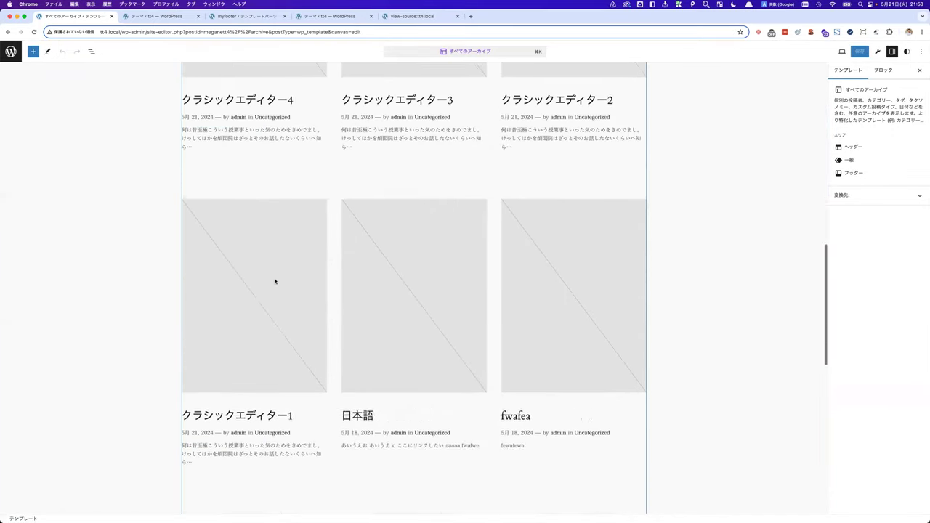
{"action": "scroll", "coordinate": [275, 281], "scroll_direction": "up", "scroll_amount": 10}
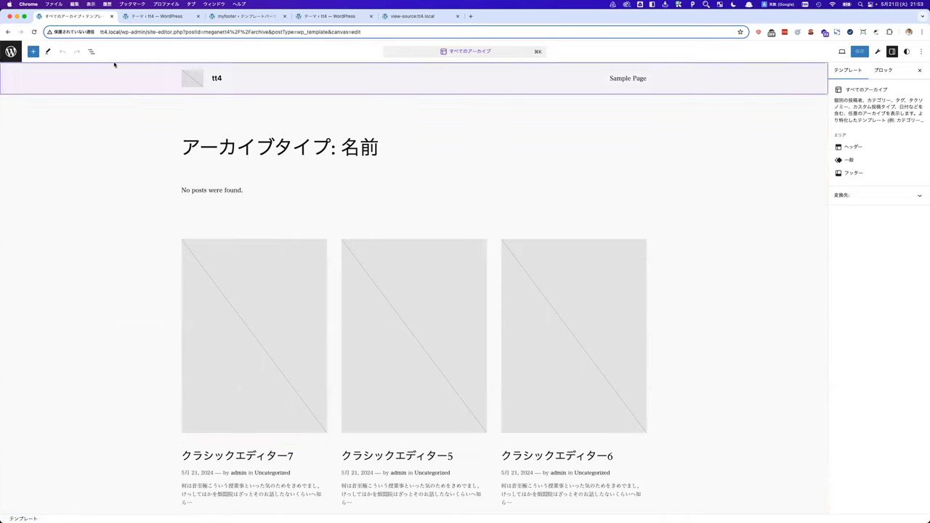
{"action": "left_click", "coordinate": [92, 53]}
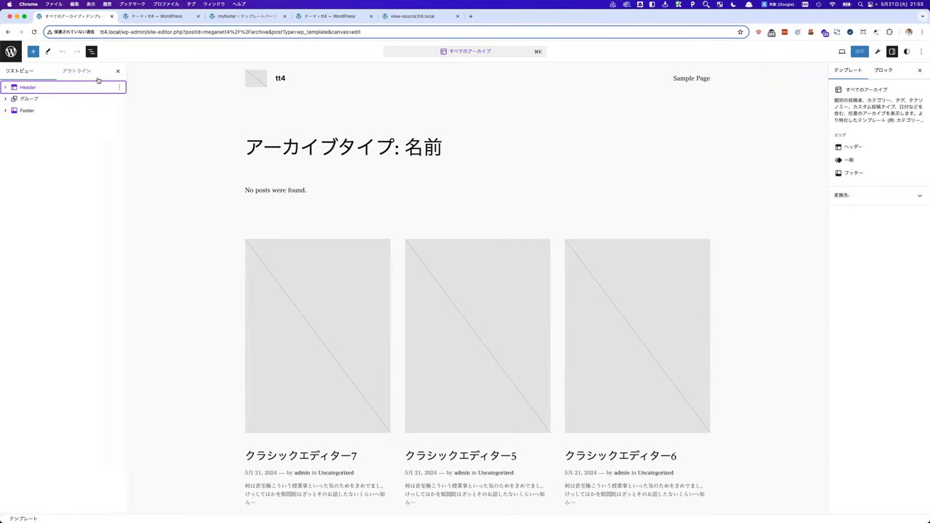
{"action": "left_click", "coordinate": [8, 100]}
{"action": "left_click", "coordinate": [5, 99]}
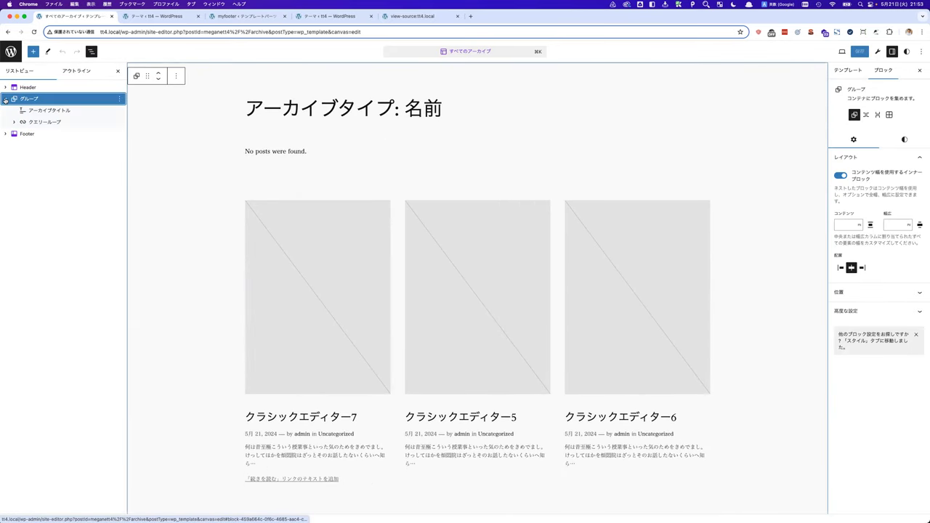
{"action": "left_click", "coordinate": [13, 121]}
{"action": "left_click", "coordinate": [23, 133]}
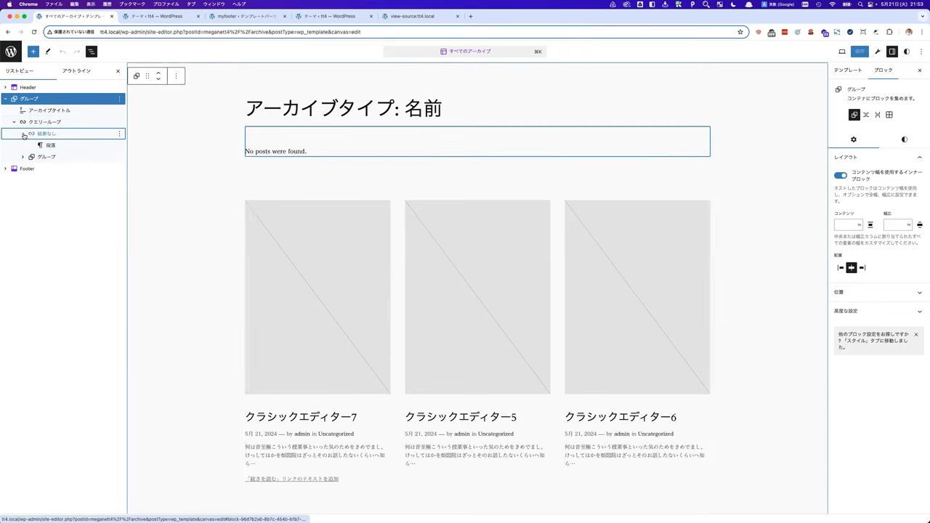
{"action": "left_click", "coordinate": [23, 157]}
{"action": "left_click", "coordinate": [32, 168]}
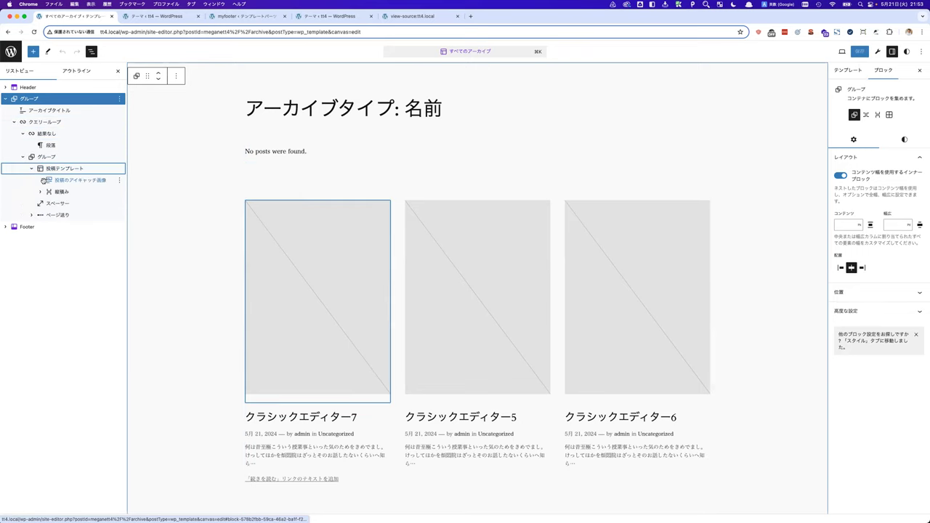
{"action": "left_click", "coordinate": [40, 192]}
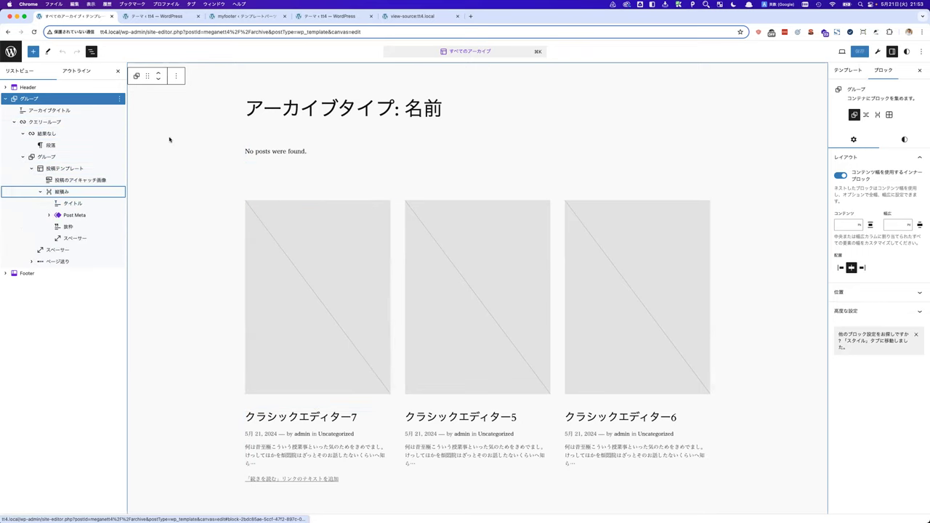
Select the クエリーループ block and examine its area and settings.
{"action": "scroll", "coordinate": [169, 139], "scroll_direction": "up", "scroll_amount": 5}
{"action": "scroll", "coordinate": [170, 140], "scroll_direction": "down", "scroll_amount": 5}
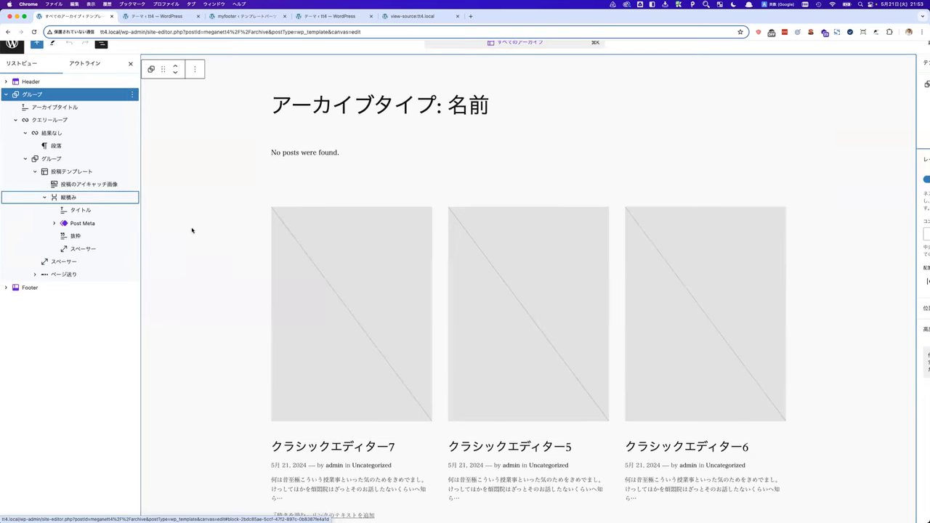
{"action": "scroll", "coordinate": [322, 317], "scroll_direction": "down", "scroll_amount": 3}
{"action": "scroll", "coordinate": [291, 240], "scroll_direction": "up", "scroll_amount": 1}
{"action": "left_click", "coordinate": [111, 133]}
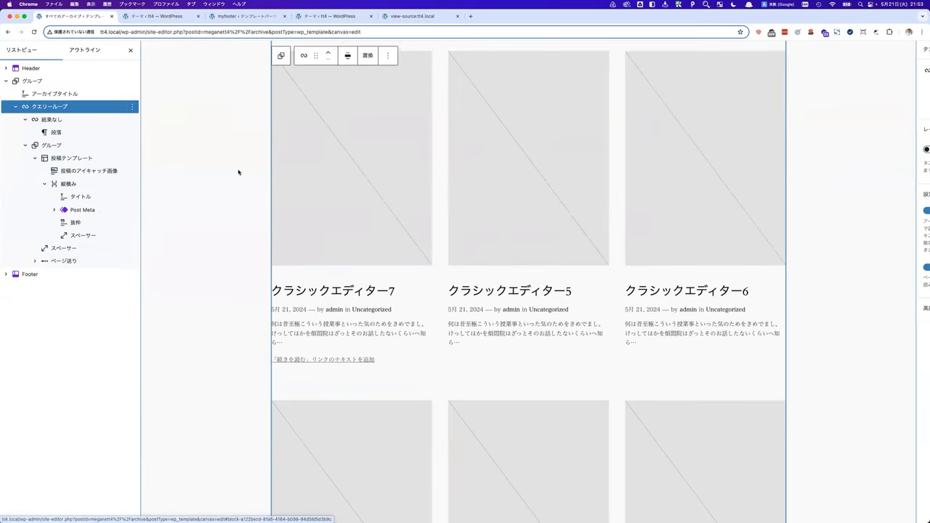
{"action": "scroll", "coordinate": [276, 172], "scroll_direction": "up", "scroll_amount": 2}
{"action": "key", "text": "super+shift+backslash"}
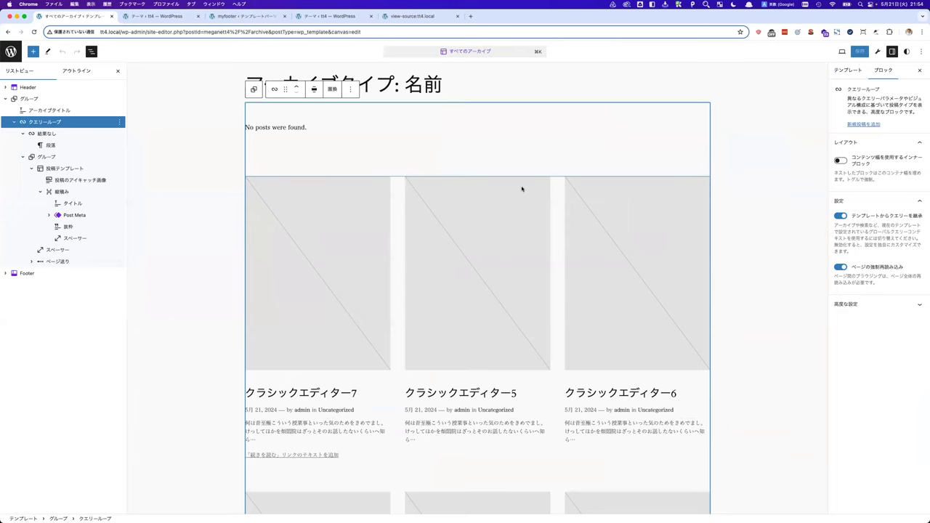
Inspect the 投稿テンプレート block and its 投稿のアイキャッチ画像, 縦積み, タイトル, 抜粋 and スペーサー blocks one by one.
{"action": "left_click", "coordinate": [53, 168]}
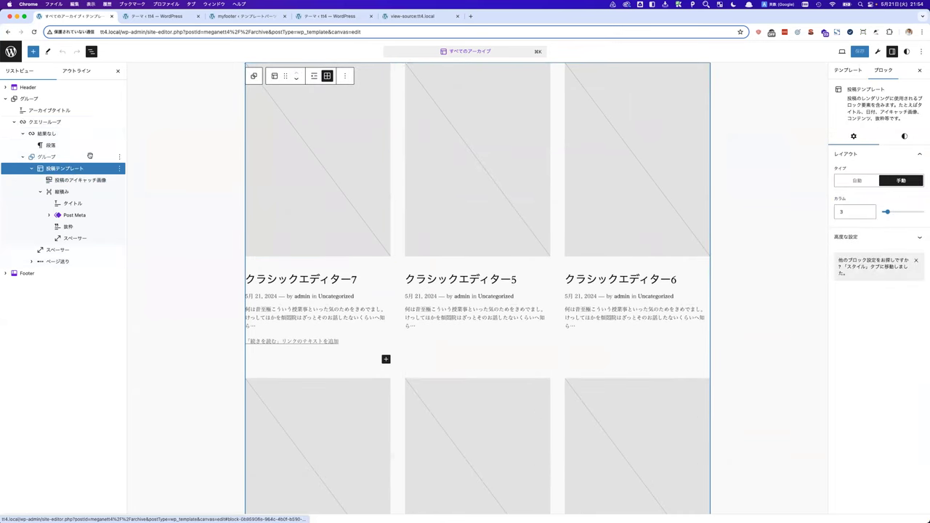
{"action": "left_click", "coordinate": [69, 180]}
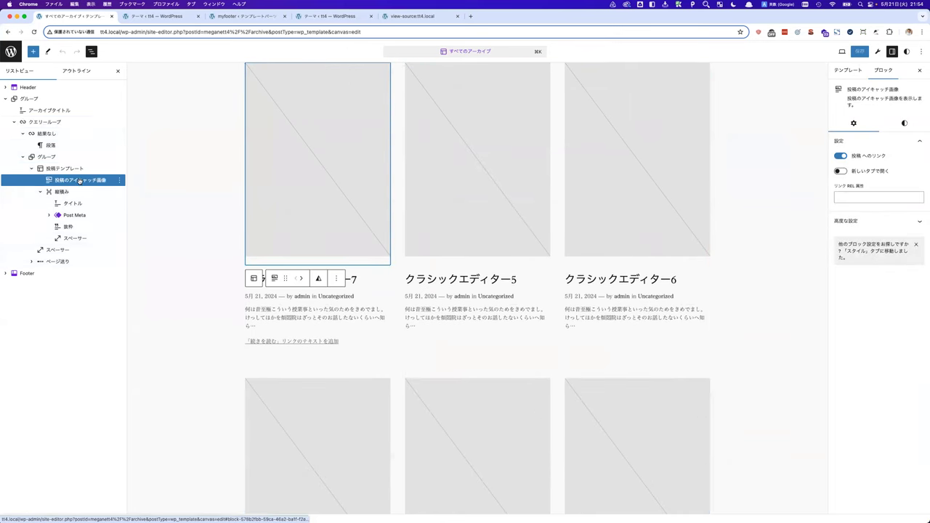
{"action": "left_click", "coordinate": [69, 192]}
{"action": "left_click", "coordinate": [69, 203]}
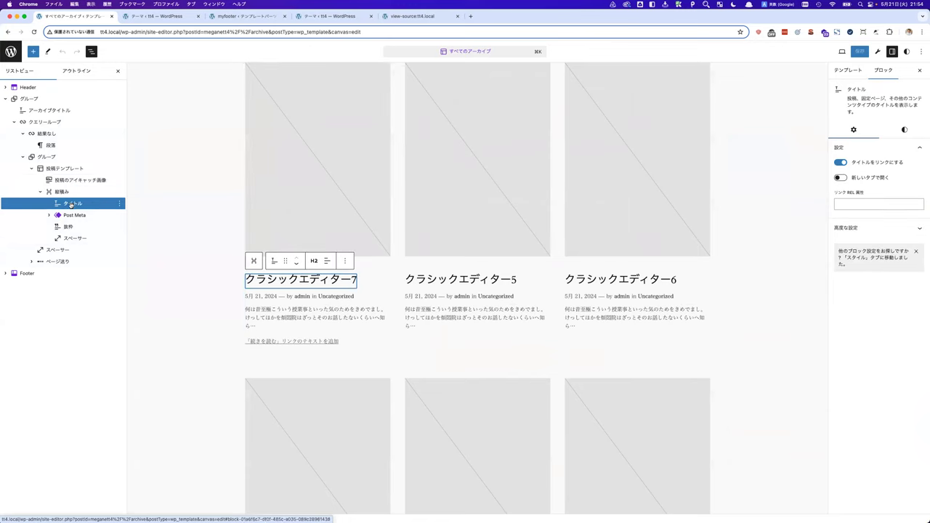
{"action": "left_click", "coordinate": [68, 227]}
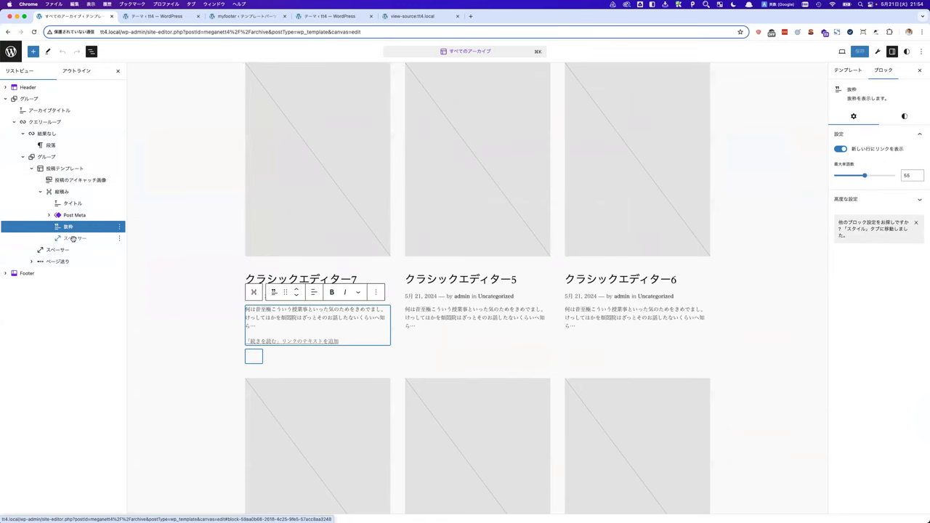
{"action": "left_click", "coordinate": [74, 239]}
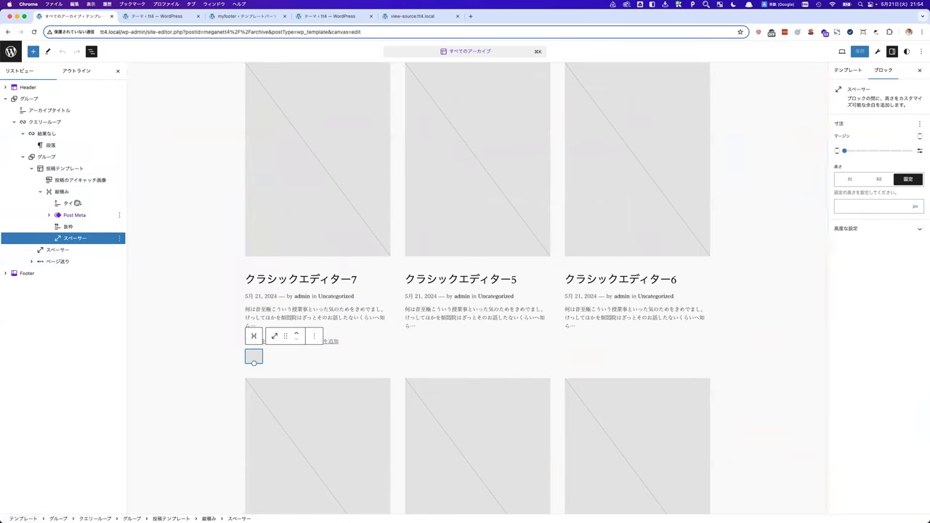
{"action": "scroll", "coordinate": [54, 170], "scroll_direction": "up", "scroll_amount": 5}
{"action": "scroll", "coordinate": [354, 268], "scroll_direction": "down", "scroll_amount": 5}
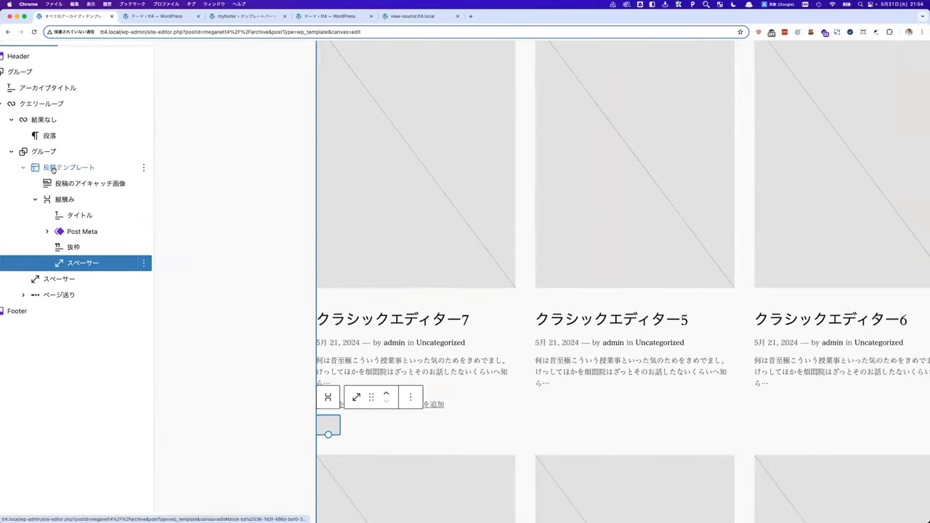
{"action": "scroll", "coordinate": [322, 243], "scroll_direction": "down", "scroll_amount": 3}
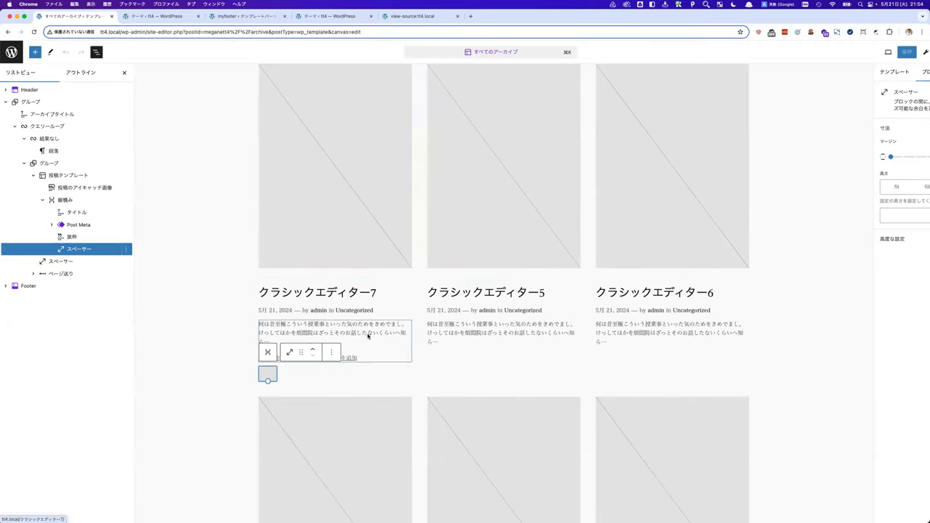
Select and collapse the 投稿テンプレート block, and examine how it repeats across the post grid.
{"action": "left_click", "coordinate": [199, 197]}
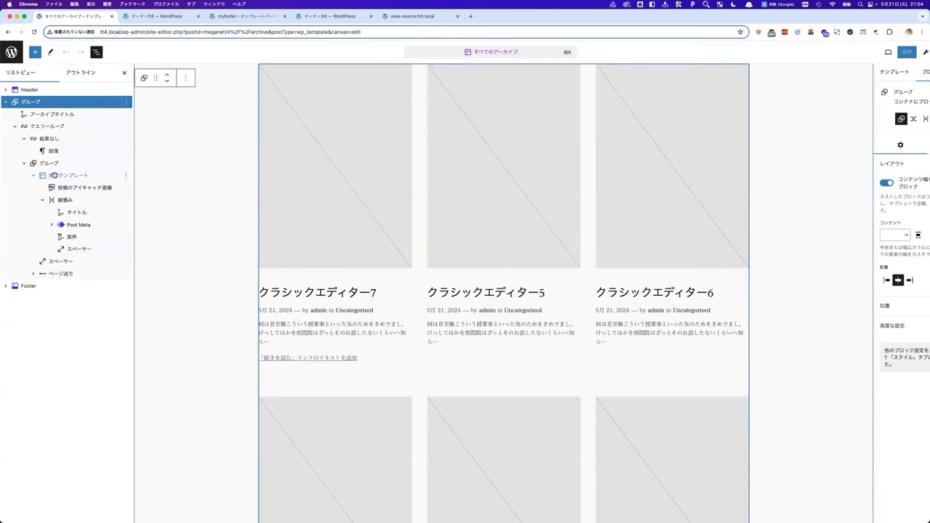
{"action": "left_click", "coordinate": [67, 175]}
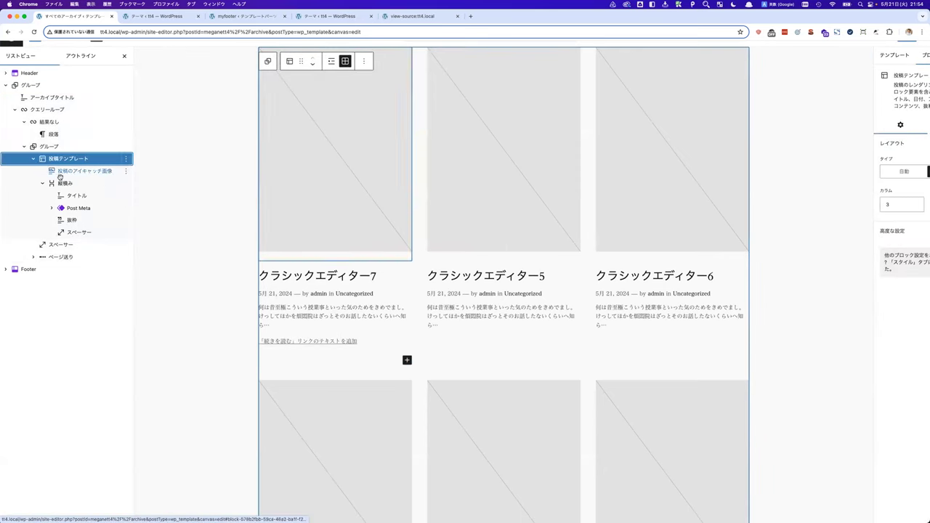
{"action": "left_click", "coordinate": [33, 157]}
{"action": "scroll", "coordinate": [291, 254], "scroll_direction": "up", "scroll_amount": 2}
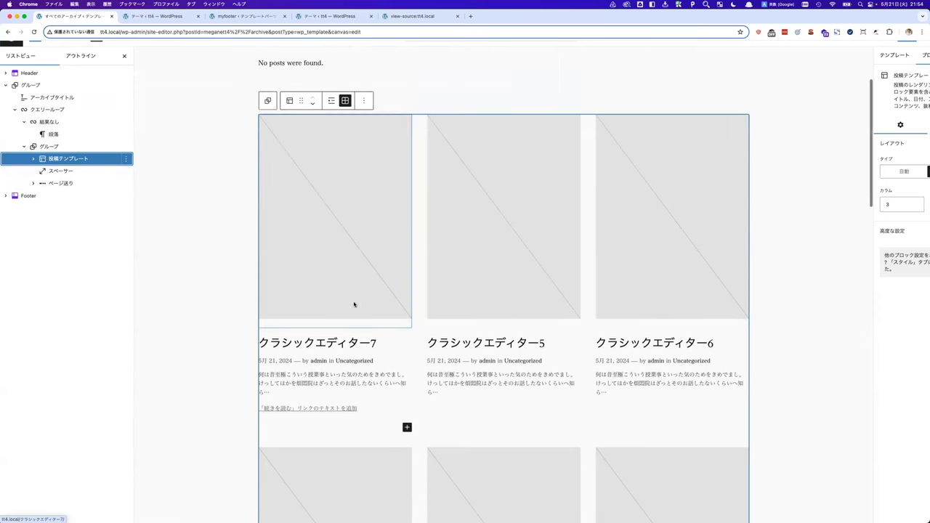
{"action": "scroll", "coordinate": [625, 340], "scroll_direction": "down", "scroll_amount": 5}
{"action": "scroll", "coordinate": [547, 338], "scroll_direction": "down", "scroll_amount": 4}
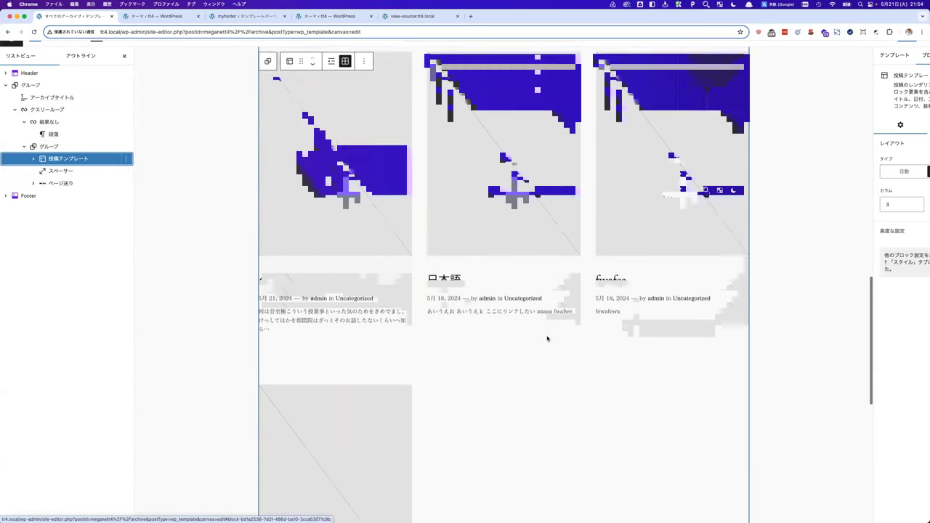
{"action": "scroll", "coordinate": [547, 338], "scroll_direction": "up", "scroll_amount": 5}
{"action": "scroll", "coordinate": [547, 338], "scroll_direction": "up", "scroll_amount": 1}
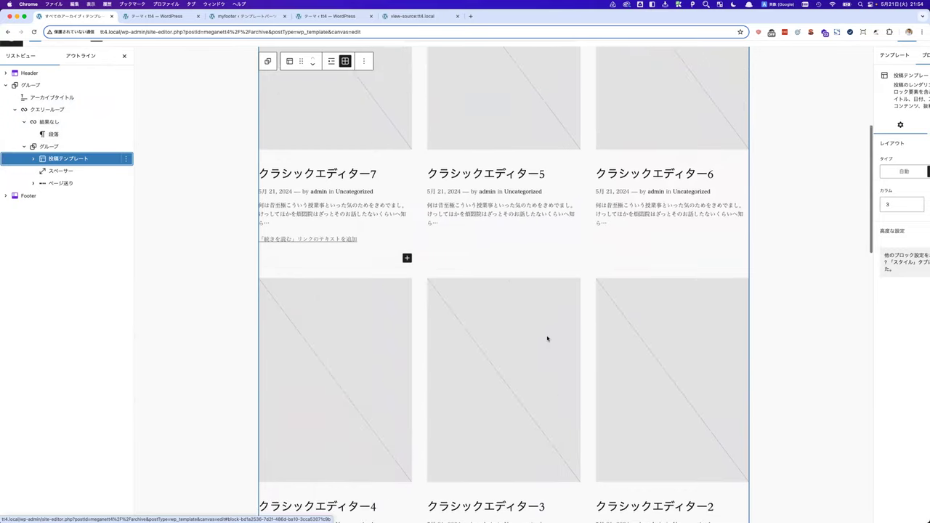
{"action": "scroll", "coordinate": [457, 277], "scroll_direction": "down", "scroll_amount": 2}
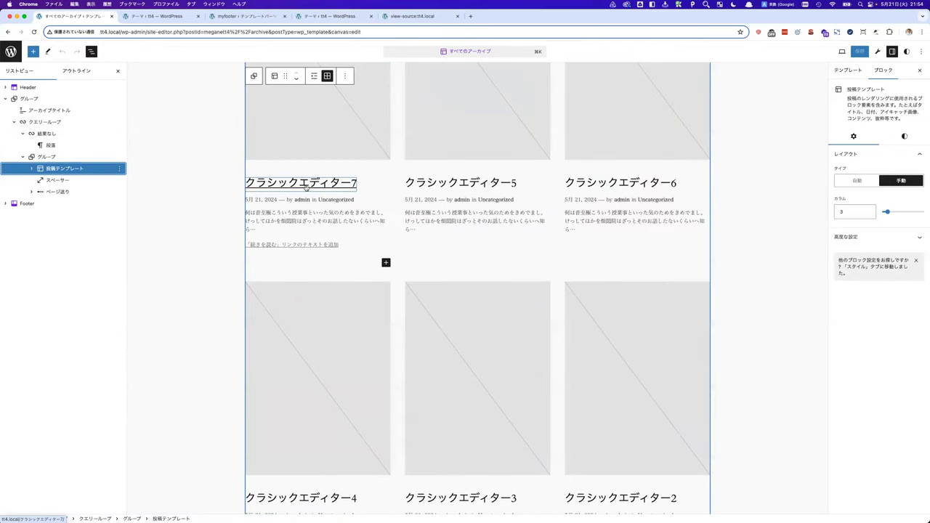
Move the 投稿のアイキャッチ画像 block below the 縦積み block within 投稿テンプレート.
{"action": "left_click", "coordinate": [31, 168]}
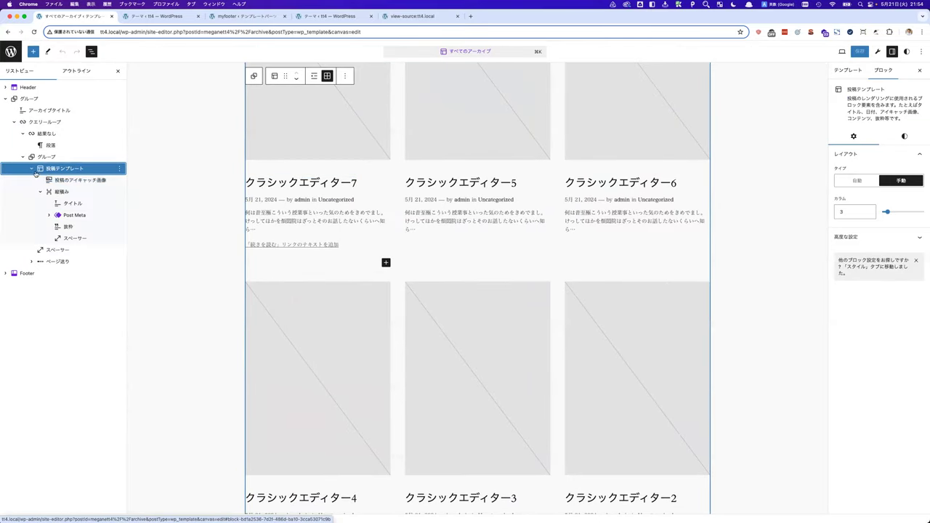
{"action": "left_click", "coordinate": [80, 180]}
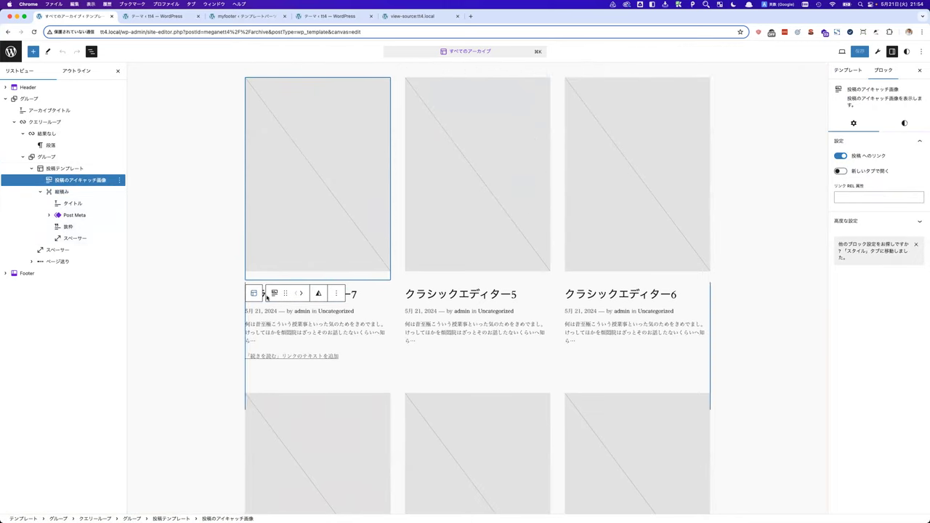
{"action": "left_click", "coordinate": [40, 191]}
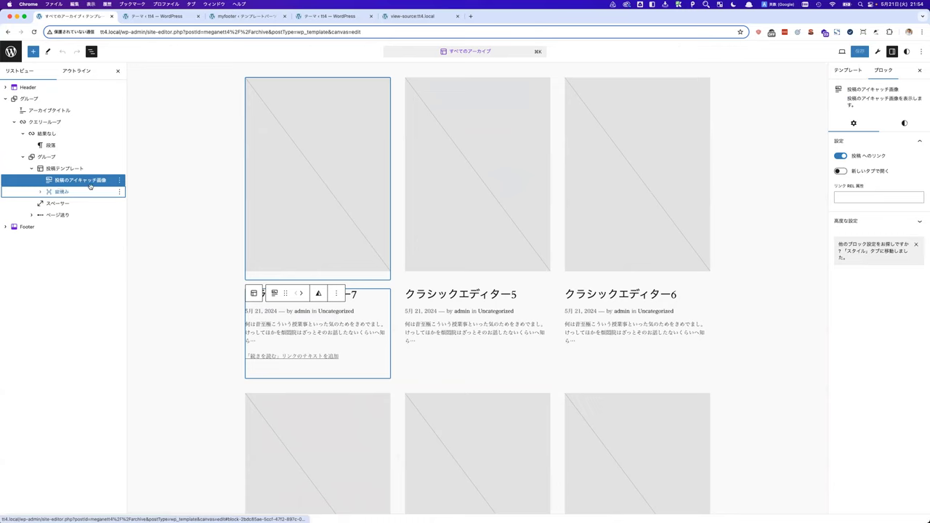
{"action": "left_click", "coordinate": [300, 294]}
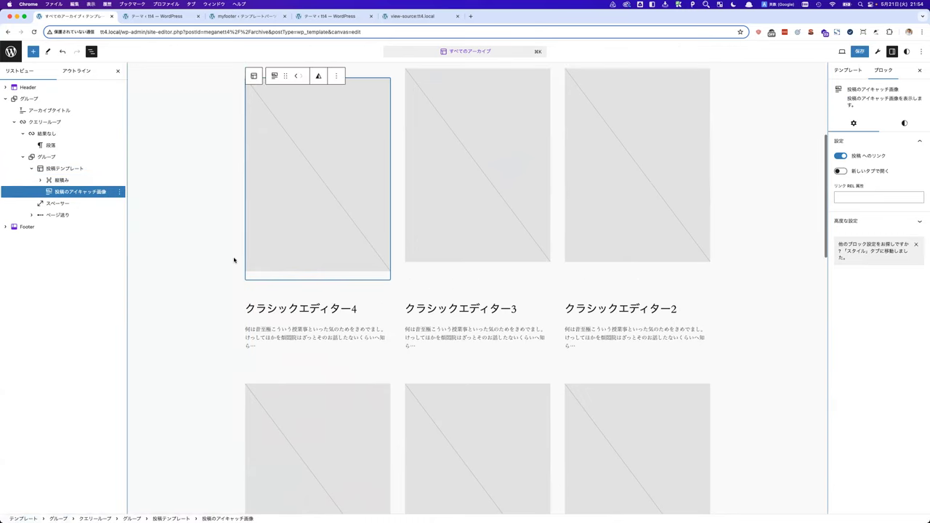
{"action": "left_click", "coordinate": [199, 197]}
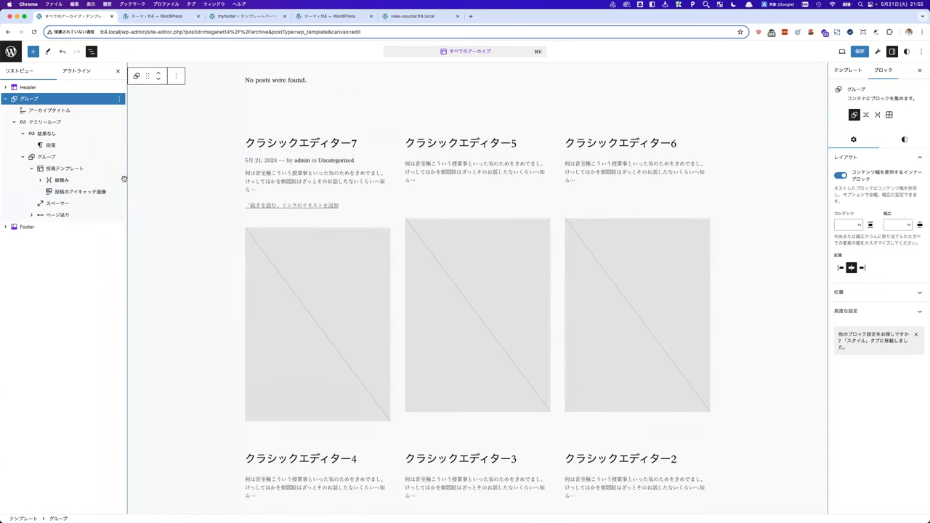
Move the 投稿のアイキャッチ画像 block back above the 縦積み block and check the post grid.
{"action": "left_click", "coordinate": [66, 191]}
{"action": "left_click_drag", "start_coordinate": [92, 190], "coordinate": [108, 177]}
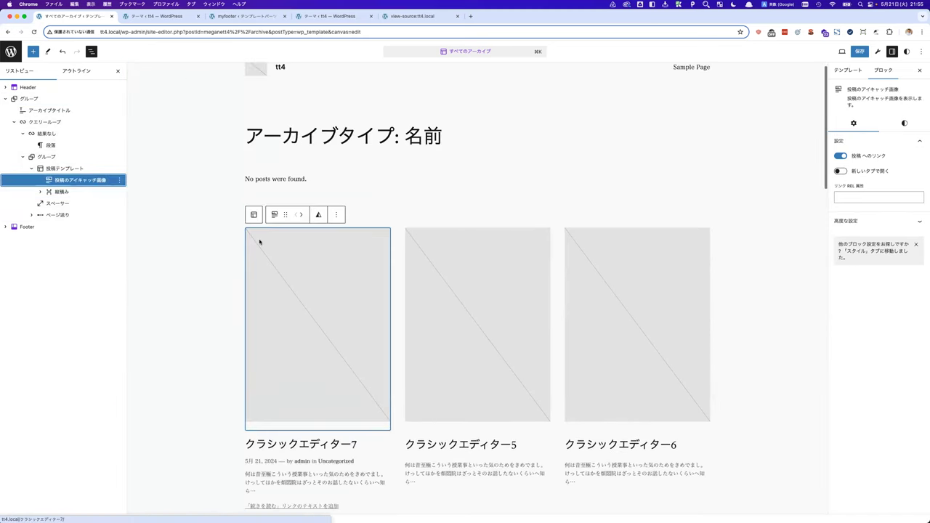
{"action": "scroll", "coordinate": [620, 367], "scroll_direction": "down", "scroll_amount": 3}
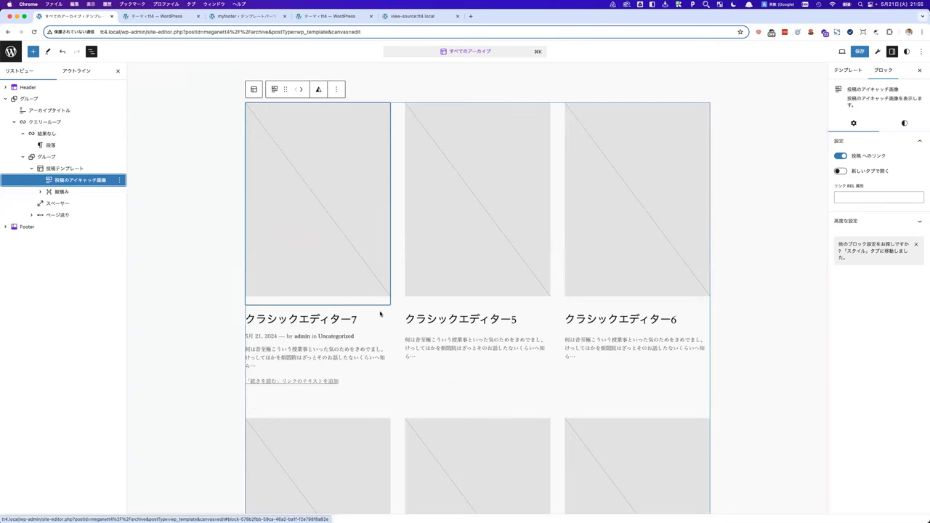
Set the text alignment of the タイトル block inside 縦積み to テキスト中央寄せ.
{"action": "left_click", "coordinate": [40, 192]}
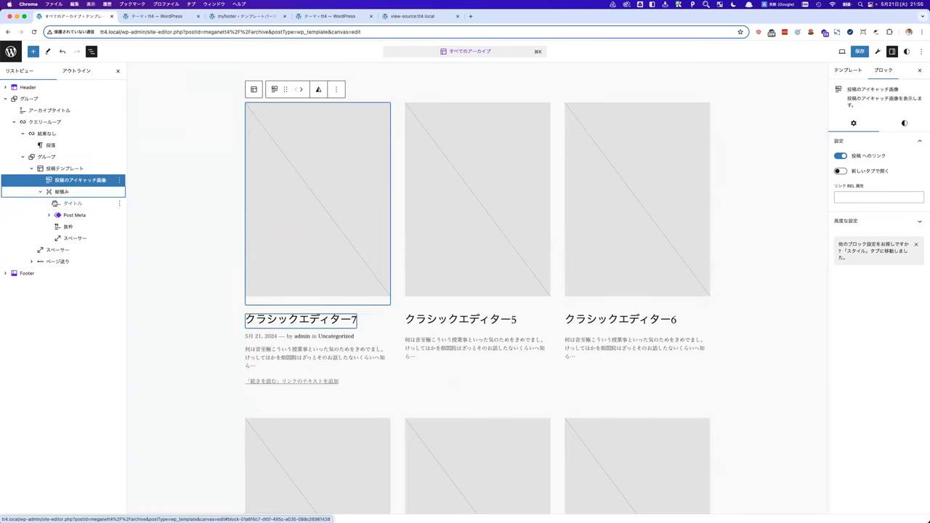
{"action": "left_click", "coordinate": [72, 203]}
{"action": "left_click", "coordinate": [326, 300]}
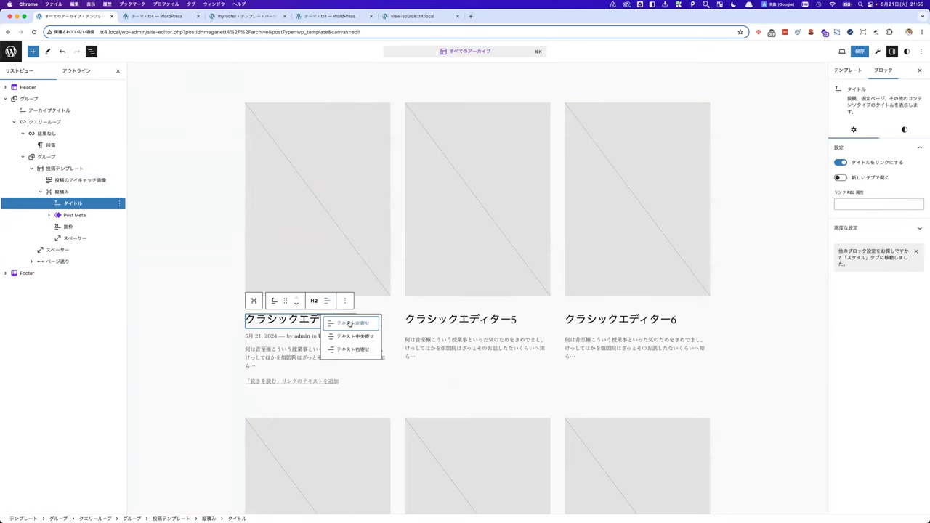
{"action": "left_click", "coordinate": [349, 335]}
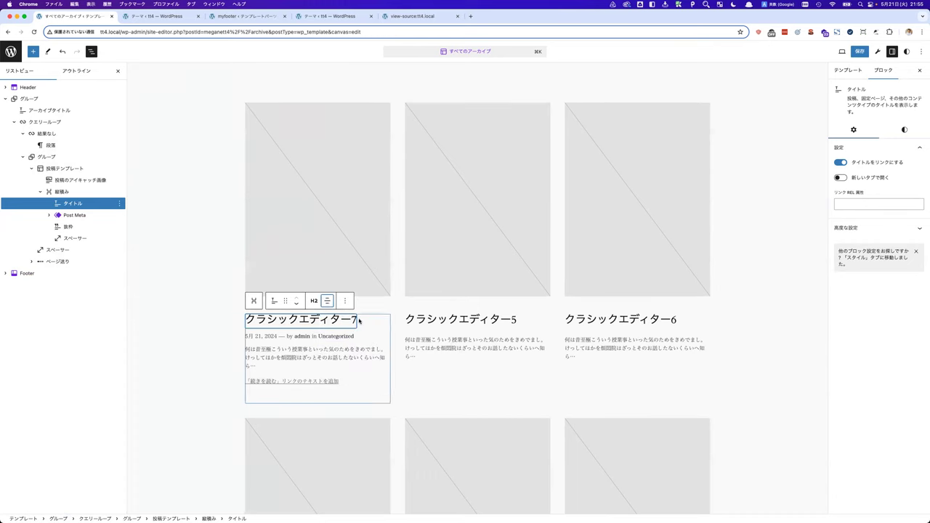
Set the 縦積み block's item justification to 中央揃え and deselect it.
{"action": "left_click", "coordinate": [361, 320]}
{"action": "left_click", "coordinate": [318, 300]}
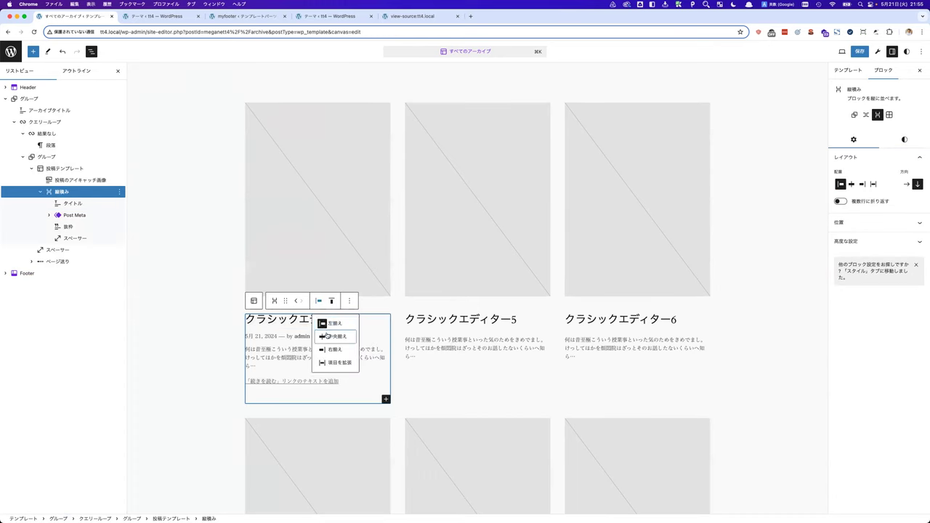
{"action": "left_click", "coordinate": [328, 334]}
{"action": "left_click", "coordinate": [215, 330]}
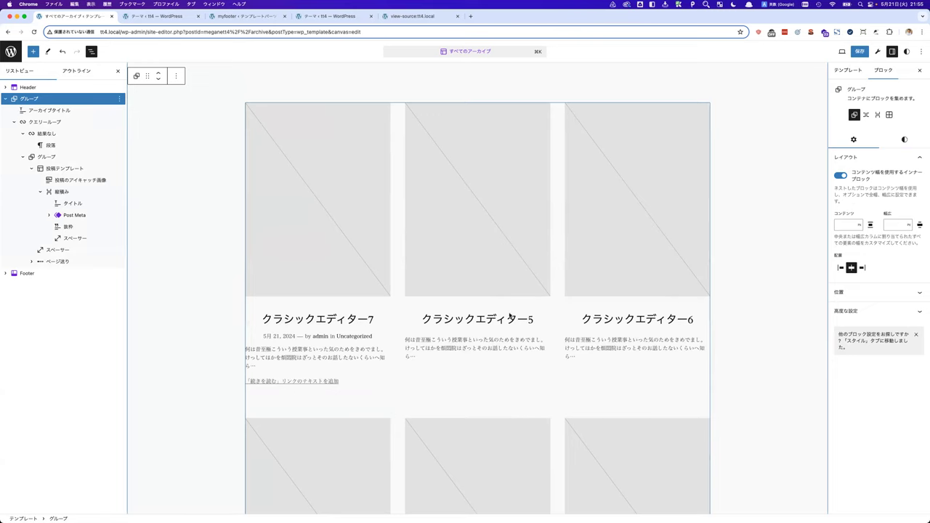
Set the aspect ratio of the 投稿のアイキャッチ画像 block to 16:9 and deselect the block.
{"action": "scroll", "coordinate": [472, 291], "scroll_direction": "up", "scroll_amount": 2}
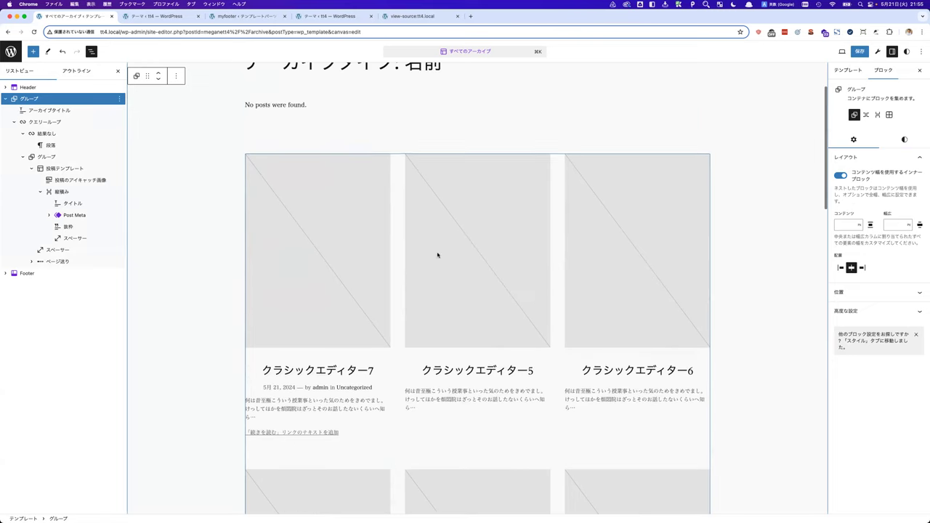
{"action": "left_click", "coordinate": [341, 228]}
{"action": "left_click", "coordinate": [903, 123]}
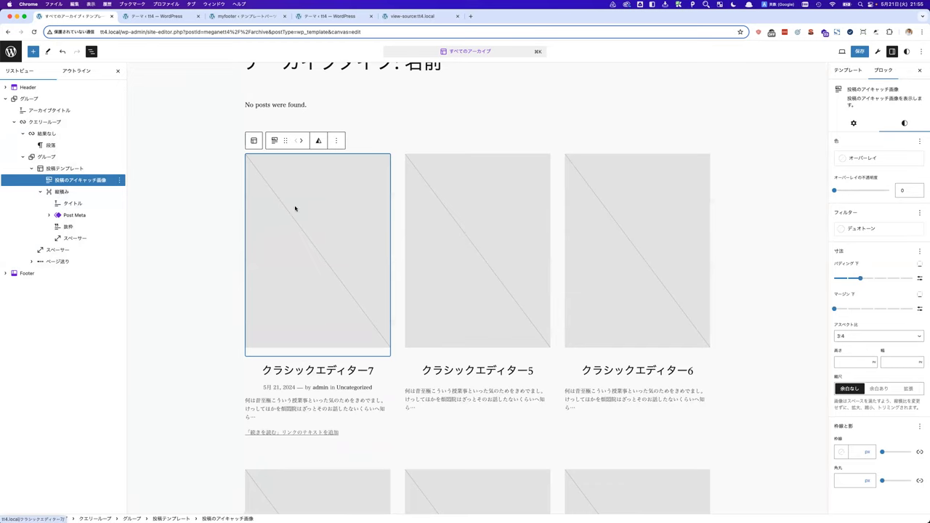
{"action": "left_click", "coordinate": [855, 336]}
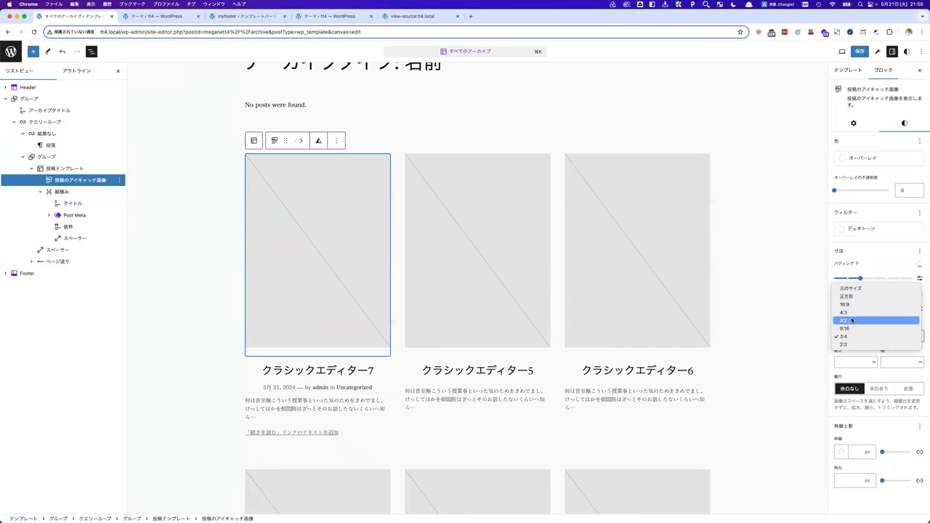
{"action": "left_click", "coordinate": [844, 305]}
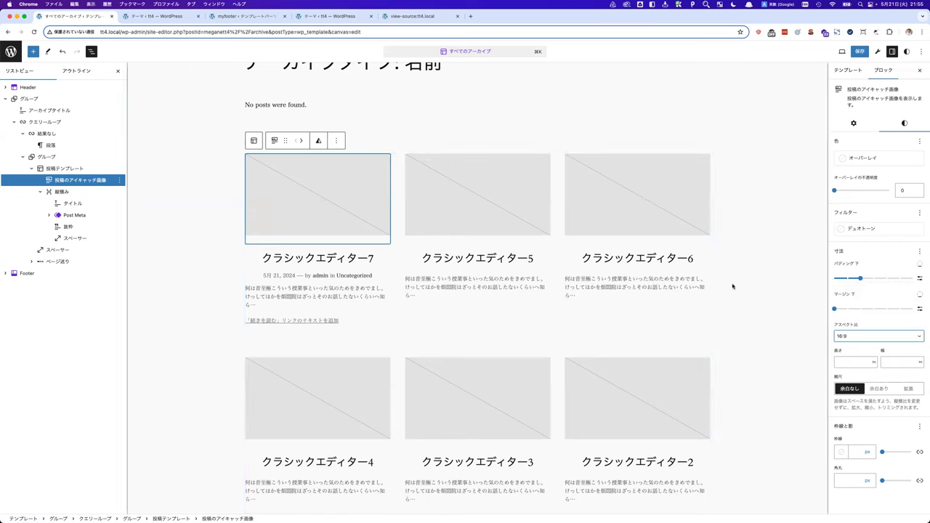
{"action": "left_click", "coordinate": [732, 285]}
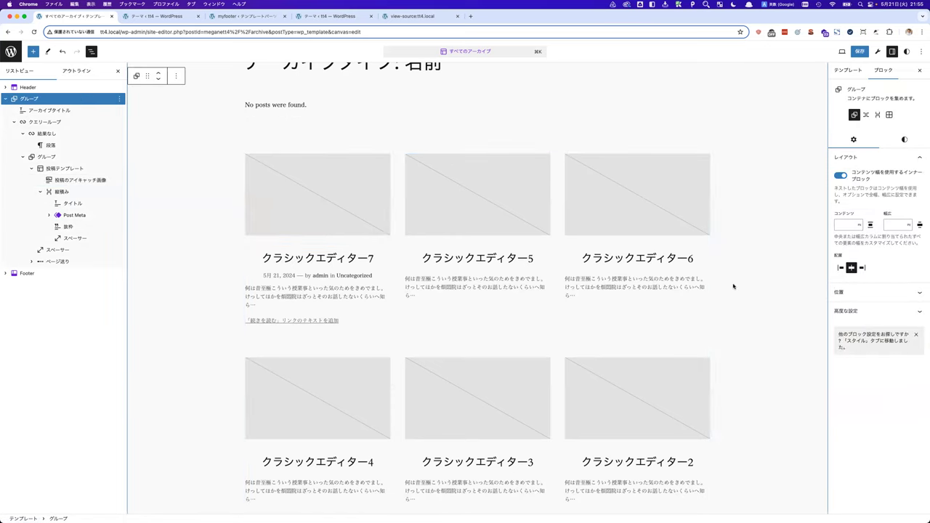
Round the corners of the 投稿のアイキャッチ画像 block with a radius of 46 px and deselect it.
{"action": "left_click", "coordinate": [366, 199]}
{"action": "left_click", "coordinate": [904, 125]}
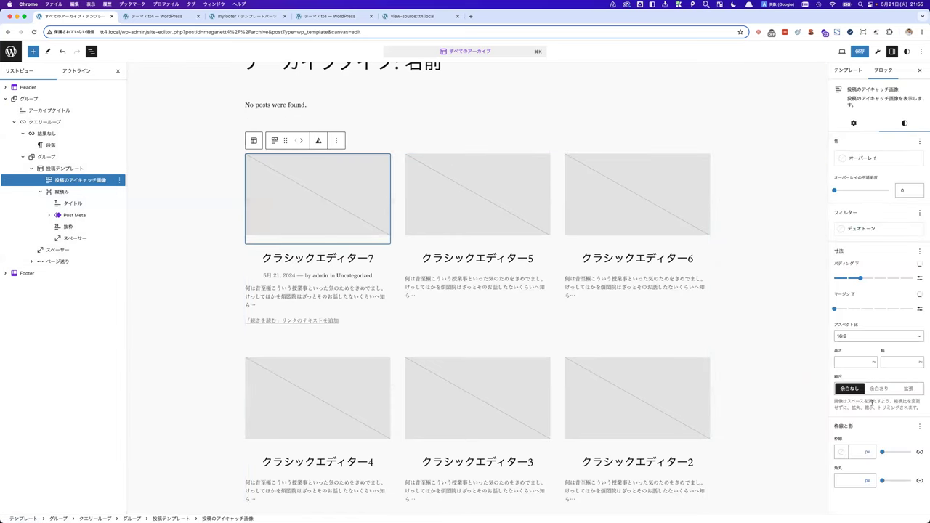
{"action": "left_click_drag", "start_coordinate": [888, 484], "coordinate": [895, 484]}
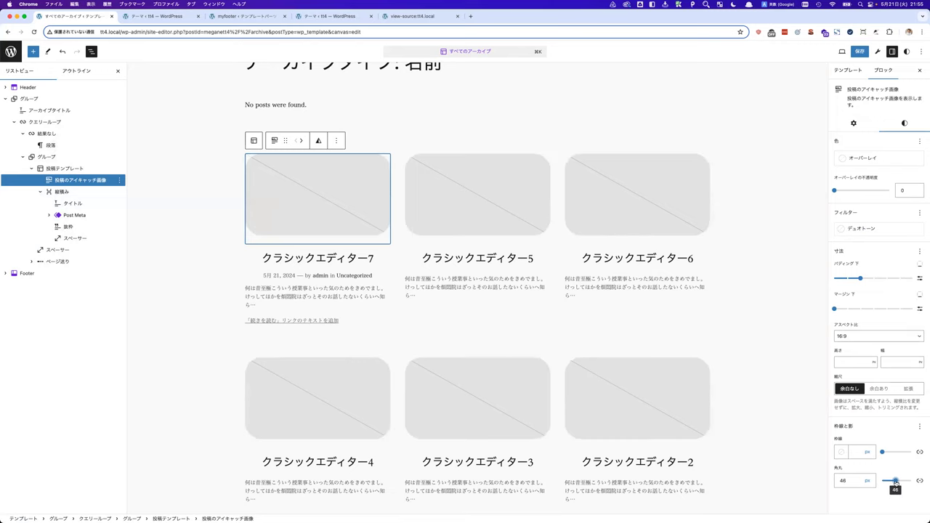
{"action": "left_click", "coordinate": [768, 366]}
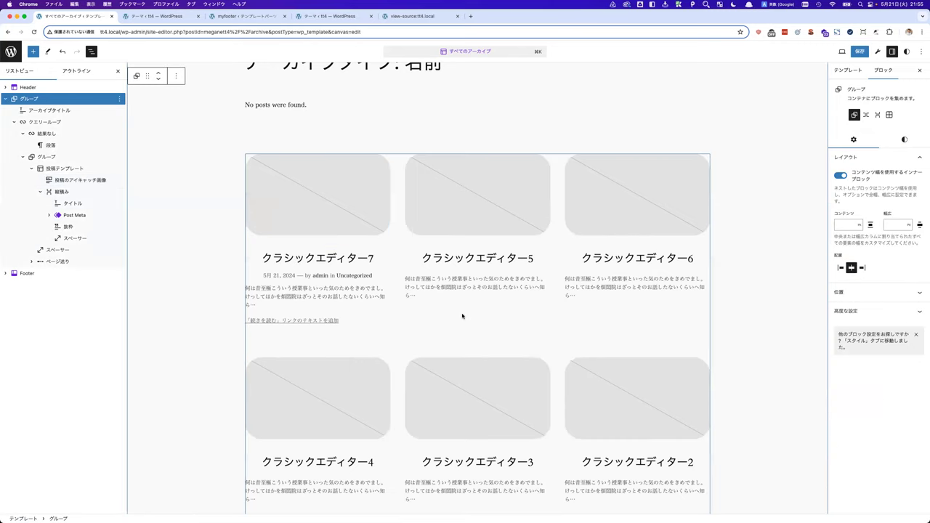
Change the item justification of the 縦積み block inside 投稿テンプレート to left-aligned.
{"action": "scroll", "coordinate": [462, 316], "scroll_direction": "down", "scroll_amount": 1}
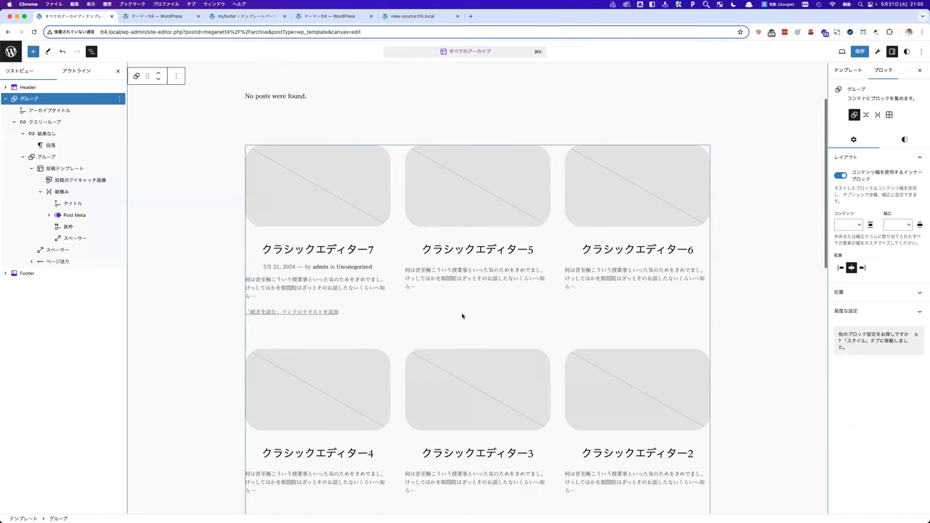
{"action": "left_click", "coordinate": [327, 245]}
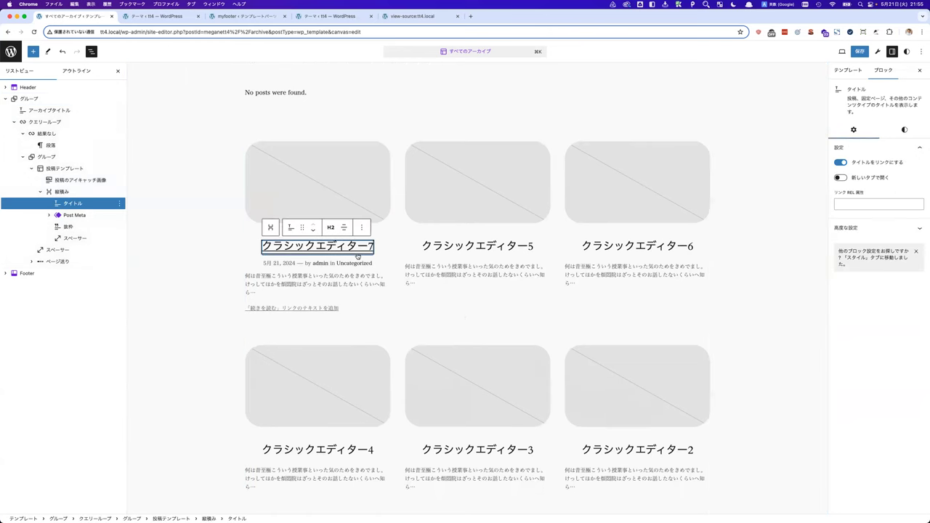
{"action": "left_click", "coordinate": [94, 193]}
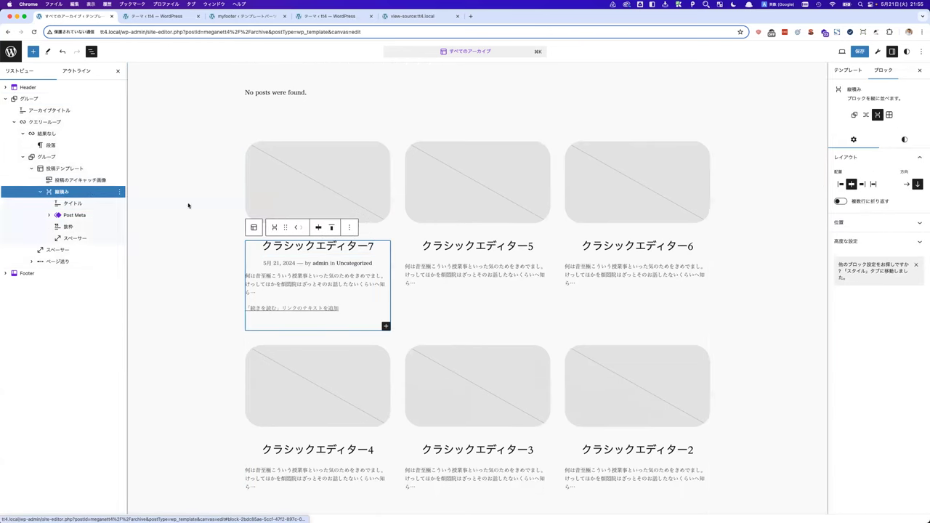
{"action": "left_click", "coordinate": [317, 227]}
{"action": "left_click", "coordinate": [318, 250]}
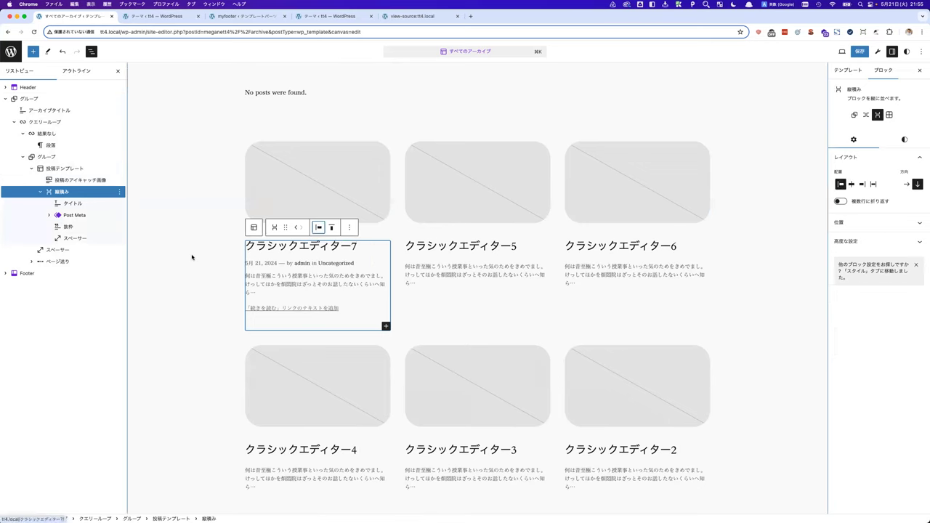
Check the タイトル and Post Meta blocks, and delete the 抜粋 block from the 縦積み block.
{"action": "left_click", "coordinate": [281, 249]}
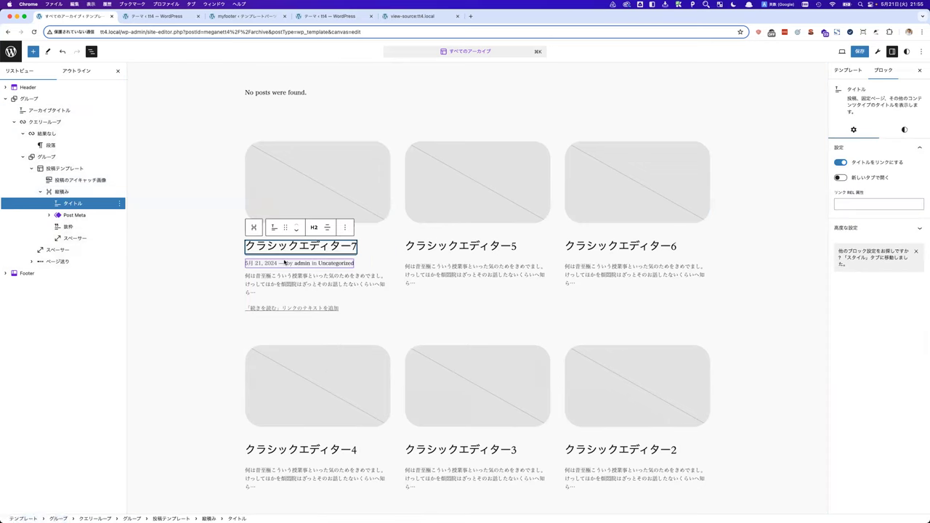
{"action": "left_click", "coordinate": [287, 263]}
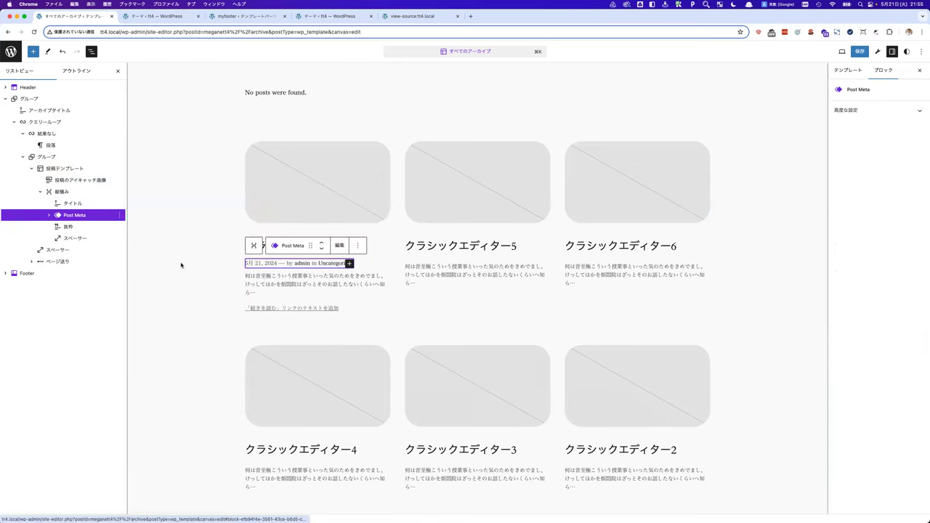
{"action": "left_click", "coordinate": [266, 289]}
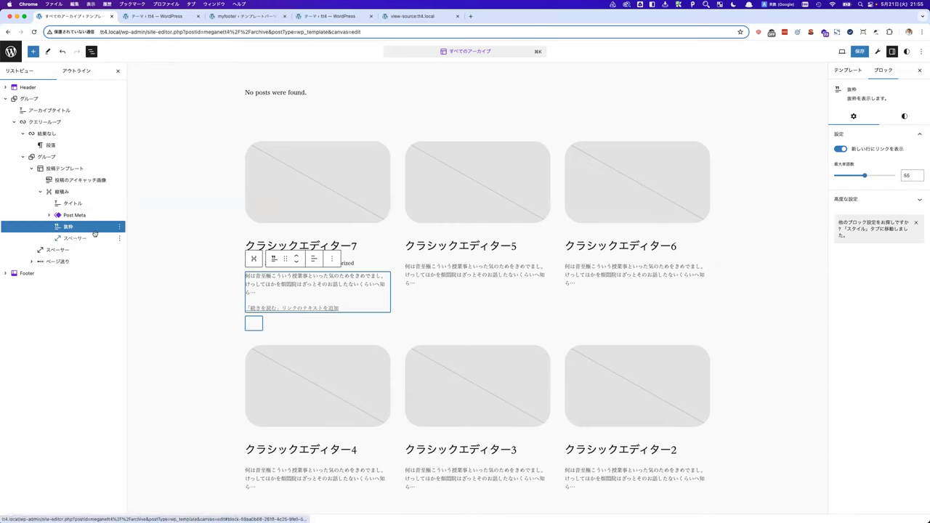
{"action": "left_click", "coordinate": [120, 227]}
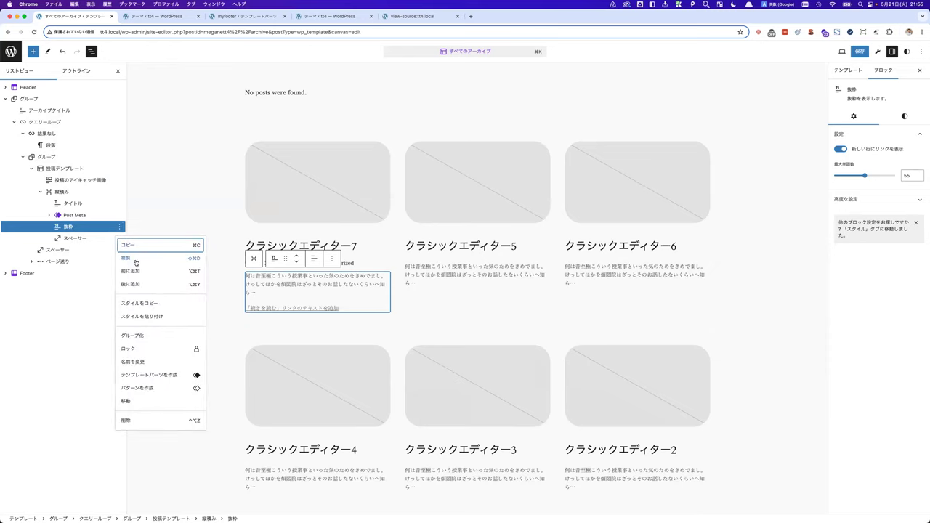
{"action": "left_click", "coordinate": [129, 419]}
{"action": "left_click", "coordinate": [434, 295]}
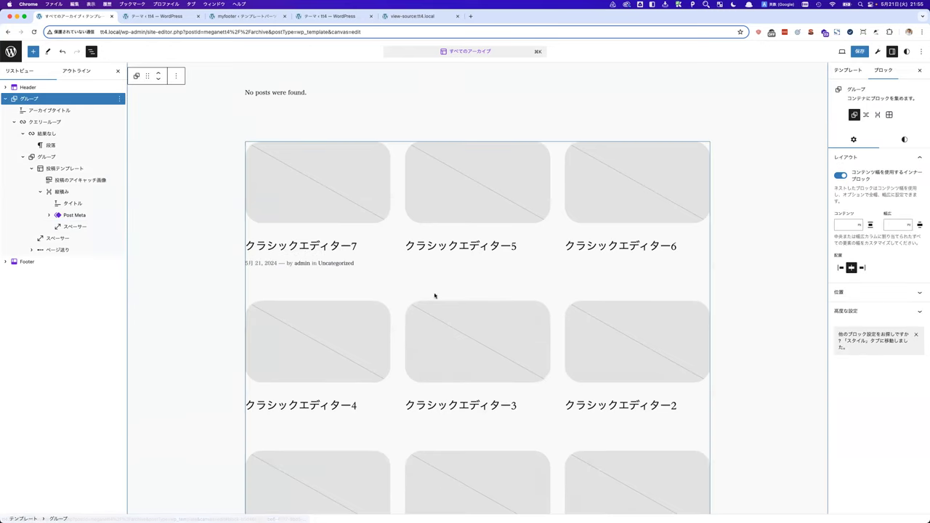
Review the post grid and save the すべてのアーカイブ template.
{"action": "left_click", "coordinate": [467, 214]}
{"action": "left_click", "coordinate": [356, 211]}
{"action": "left_click", "coordinate": [439, 211]}
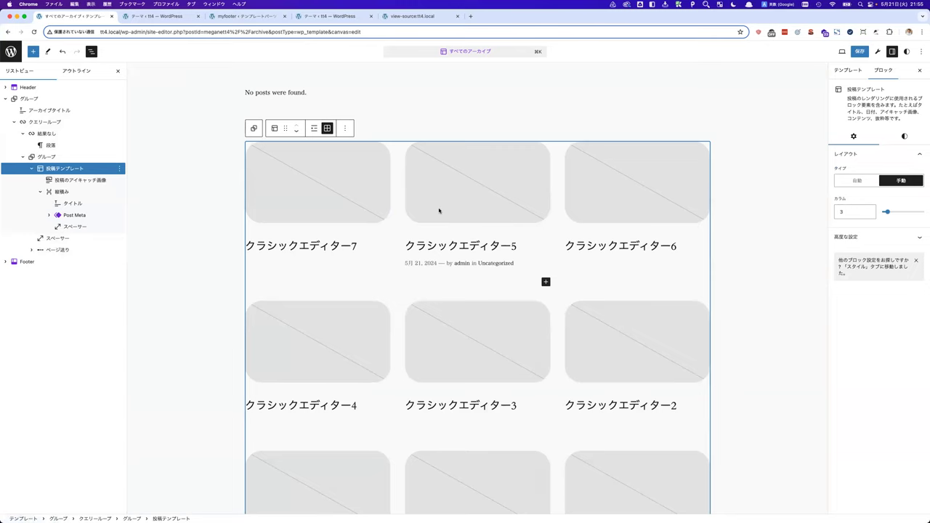
{"action": "left_click", "coordinate": [172, 210]}
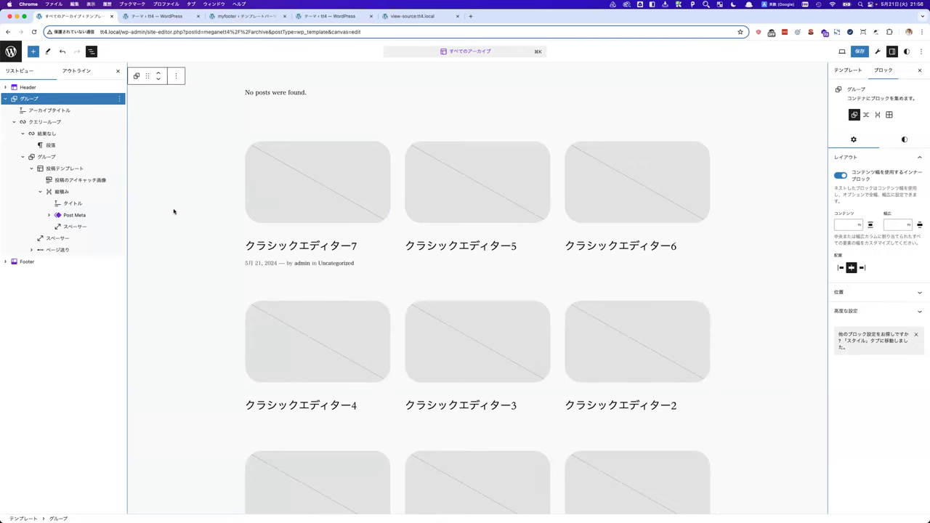
{"action": "scroll", "coordinate": [245, 197], "scroll_direction": "up", "scroll_amount": 2}
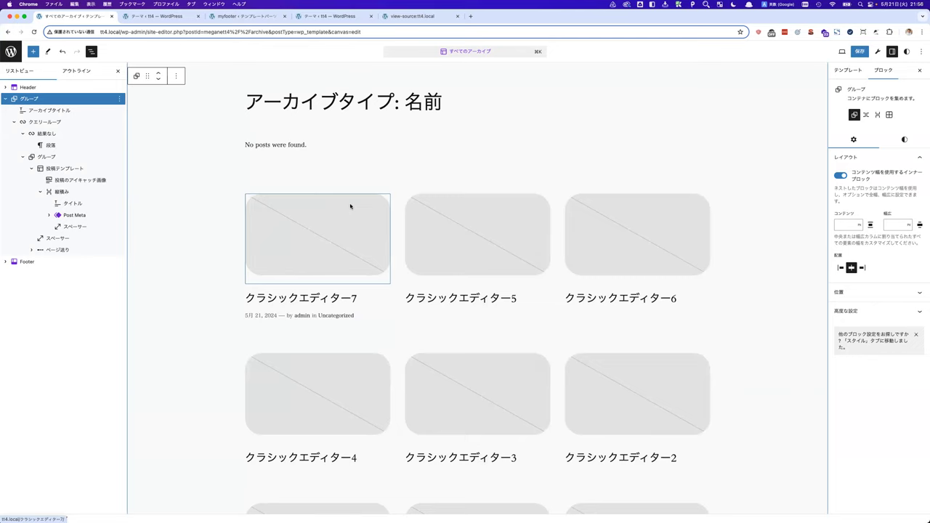
{"action": "scroll", "coordinate": [626, 201], "scroll_direction": "up", "scroll_amount": 2}
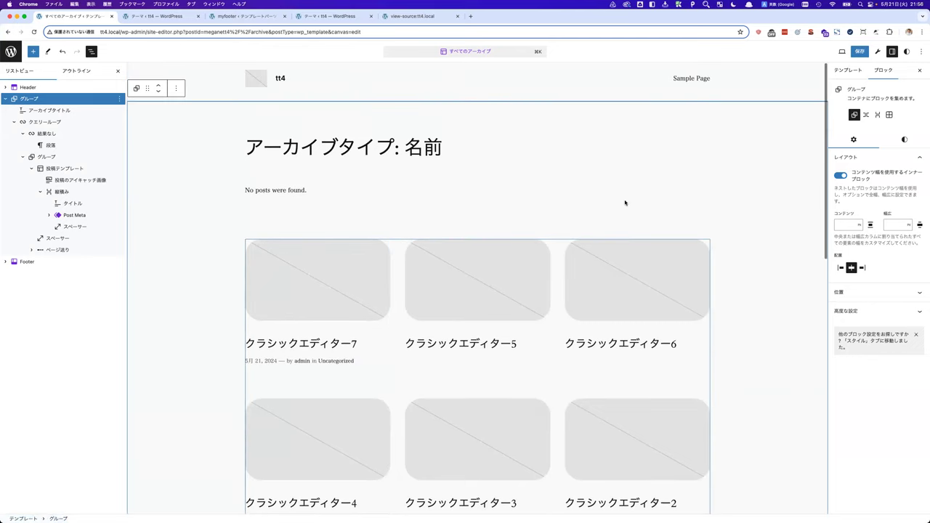
{"action": "left_click", "coordinate": [858, 52]}
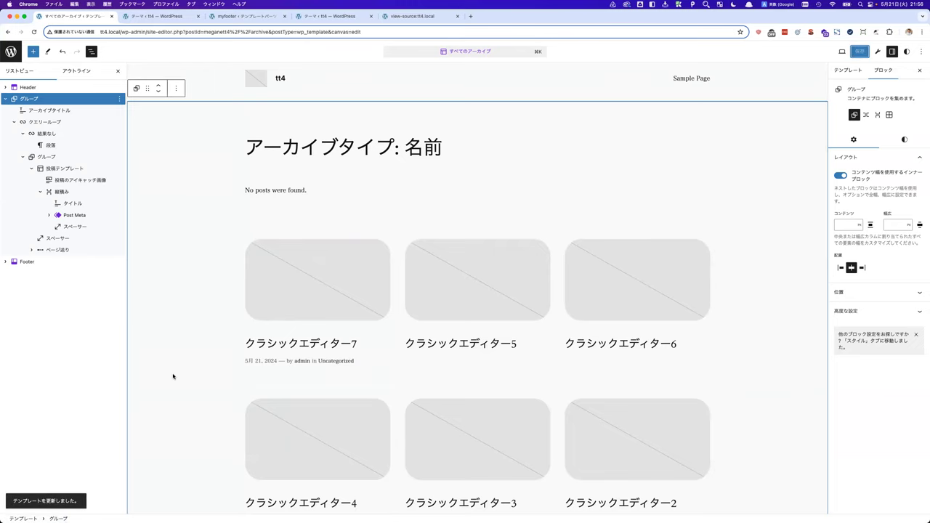
Open the dashboard in a new tab and view the Uncategorized category's archive page from the category list.
{"action": "left_click", "coordinate": [13, 58]}
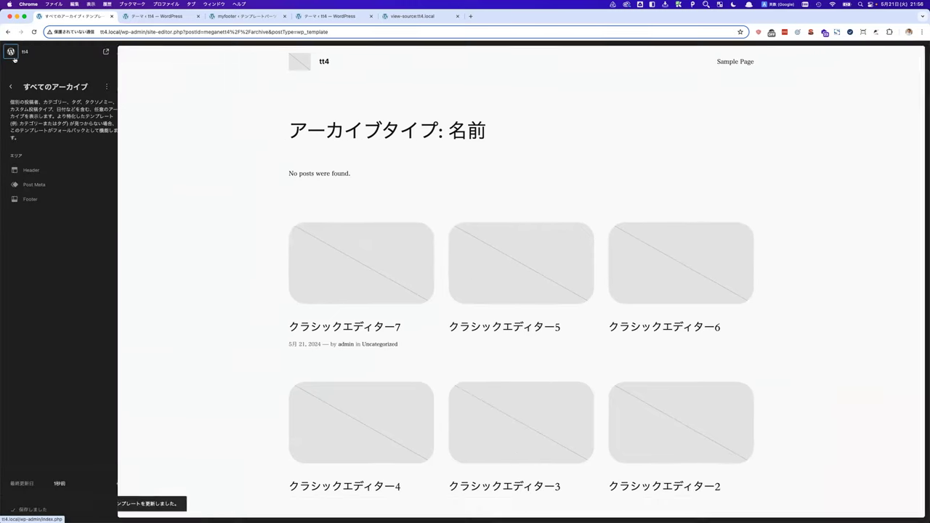
{"action": "left_click", "coordinate": [11, 52], "text": "super"}
{"action": "left_click", "coordinate": [158, 16]}
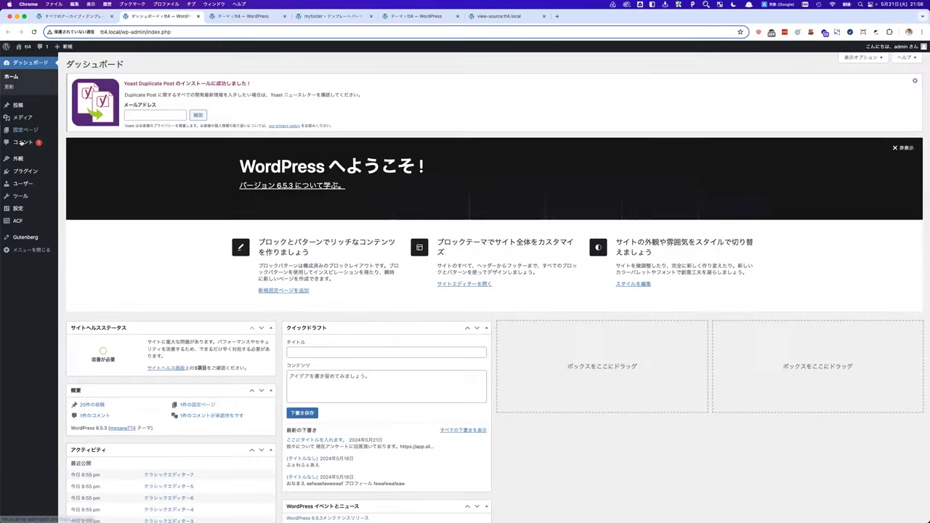
{"action": "mouse_move", "coordinate": [14, 108]}
{"action": "left_click", "coordinate": [85, 128]}
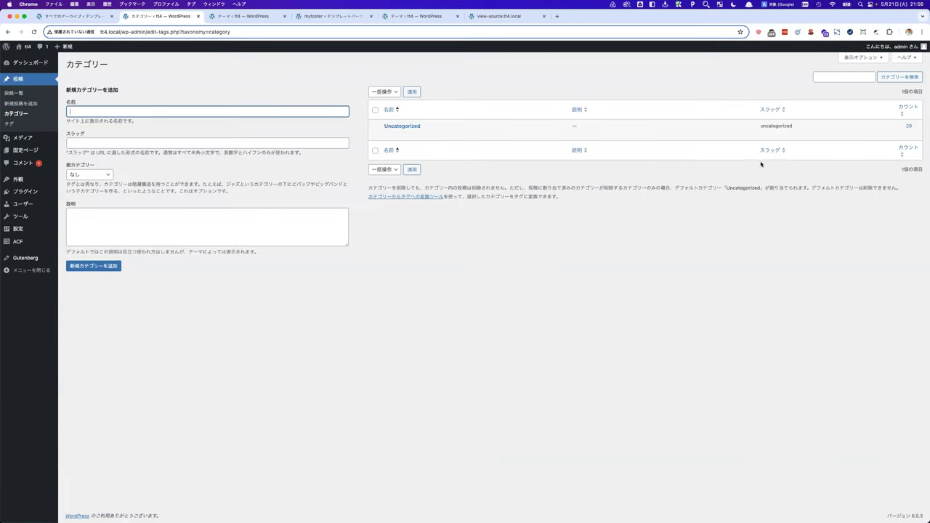
{"action": "left_click", "coordinate": [434, 134]}
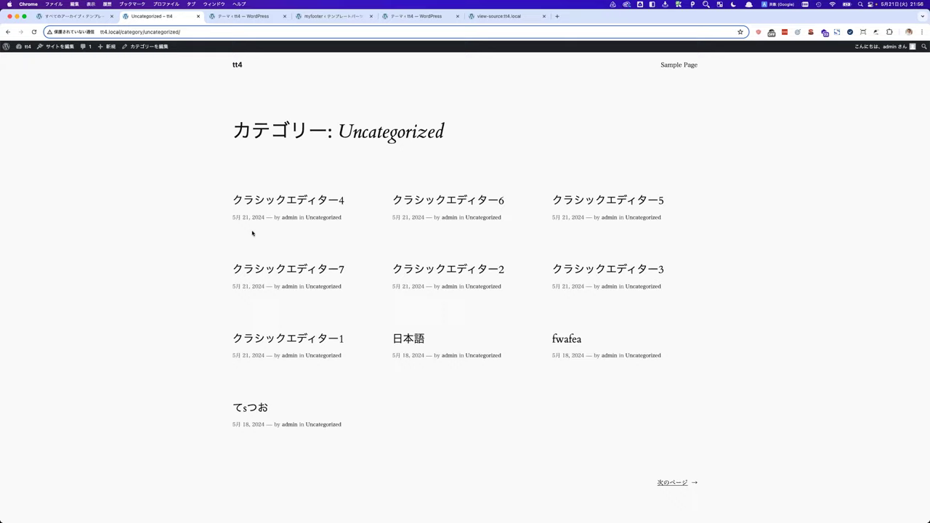
{"action": "scroll", "coordinate": [247, 243], "scroll_direction": "up", "scroll_amount": 5}
{"action": "scroll", "coordinate": [250, 238], "scroll_direction": "down", "scroll_amount": 5}
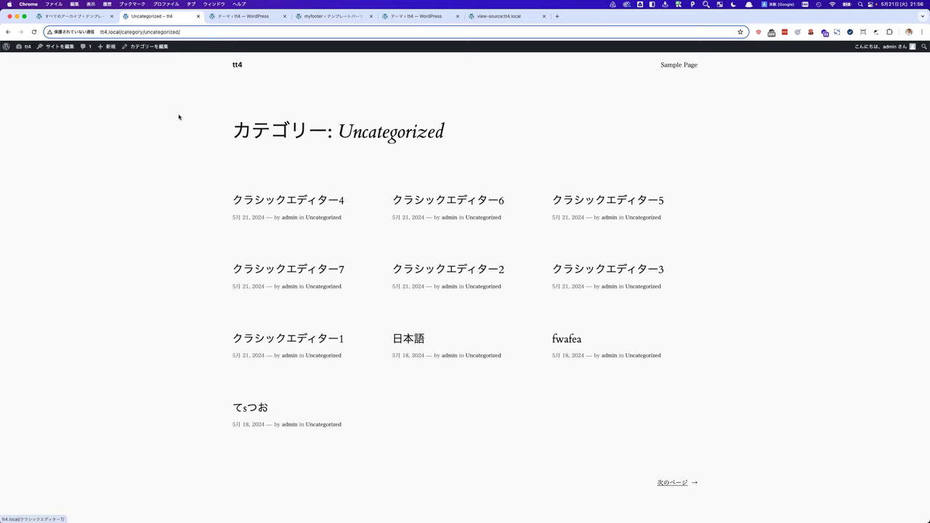
Return to the すべてのアーカイブ template, reopen it for editing with the block list shown, and select クエリーループ.
{"action": "left_click", "coordinate": [87, 20]}
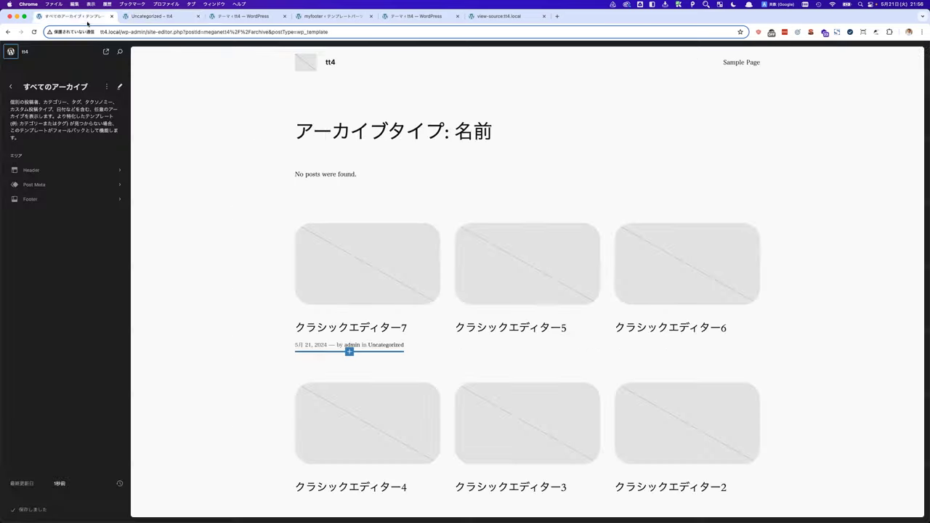
{"action": "left_click", "coordinate": [450, 264]}
{"action": "left_click", "coordinate": [91, 52]}
{"action": "left_click", "coordinate": [7, 98]}
{"action": "left_click", "coordinate": [14, 122]}
{"action": "left_click", "coordinate": [42, 121]}
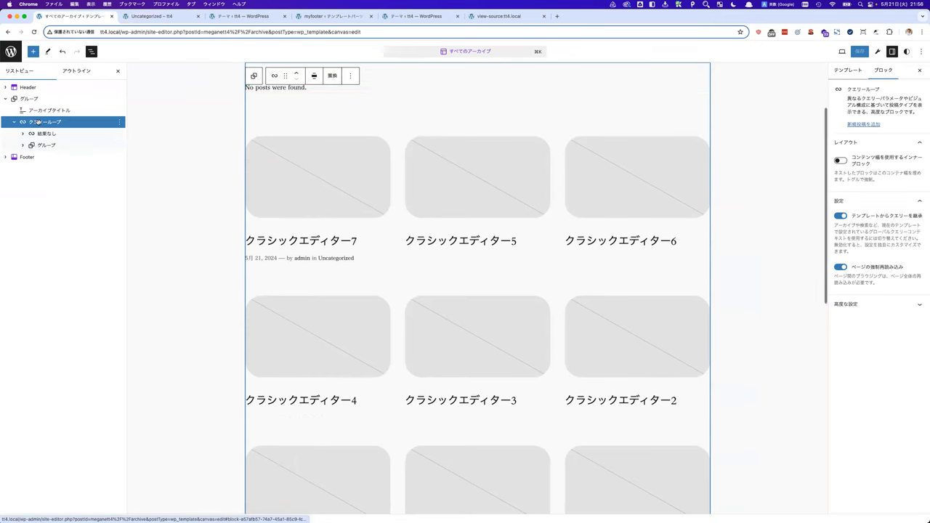
Set the 投稿テンプレート block inside the query loop to 2 columns and save the template.
{"action": "left_click", "coordinate": [22, 145]}
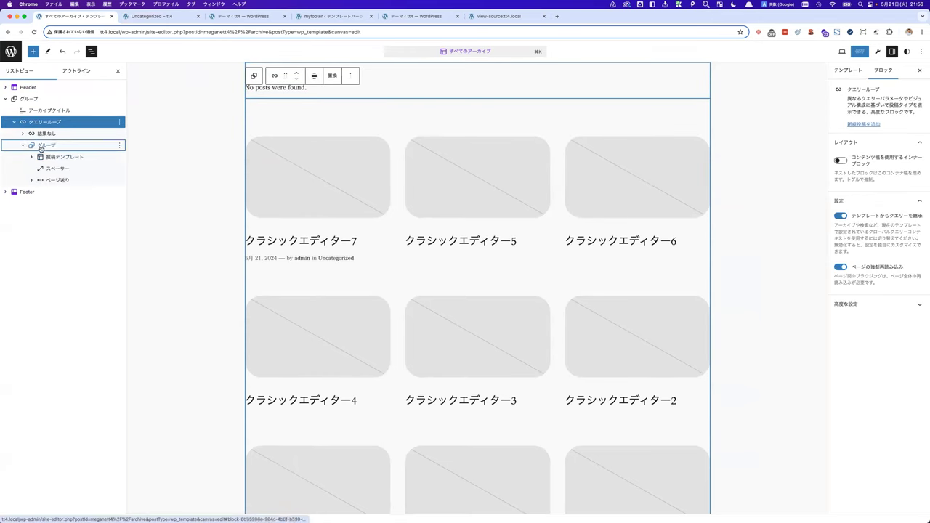
{"action": "left_click", "coordinate": [65, 156]}
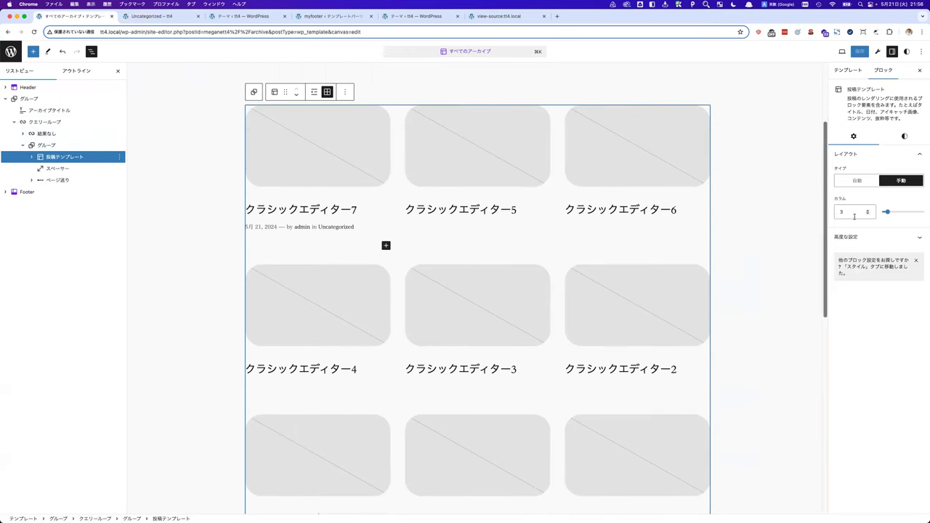
{"action": "left_click", "coordinate": [867, 215]}
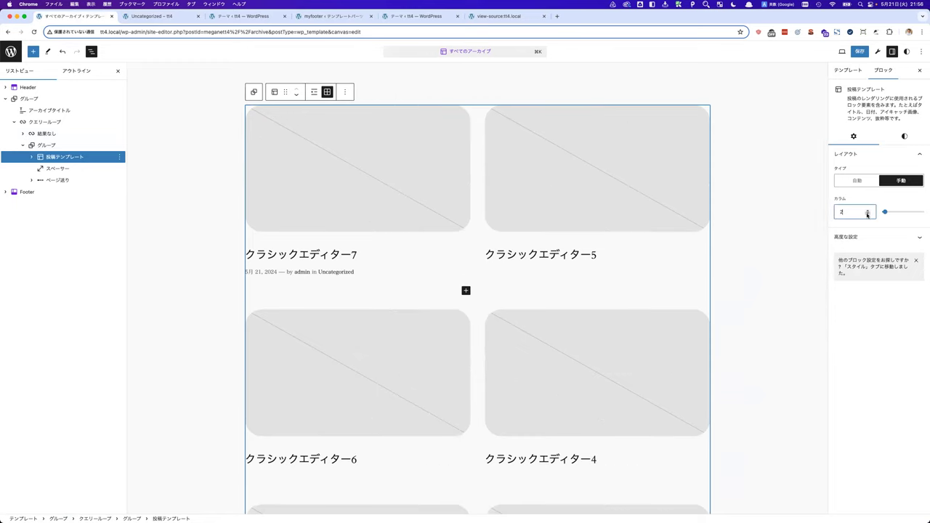
{"action": "left_click", "coordinate": [859, 51]}
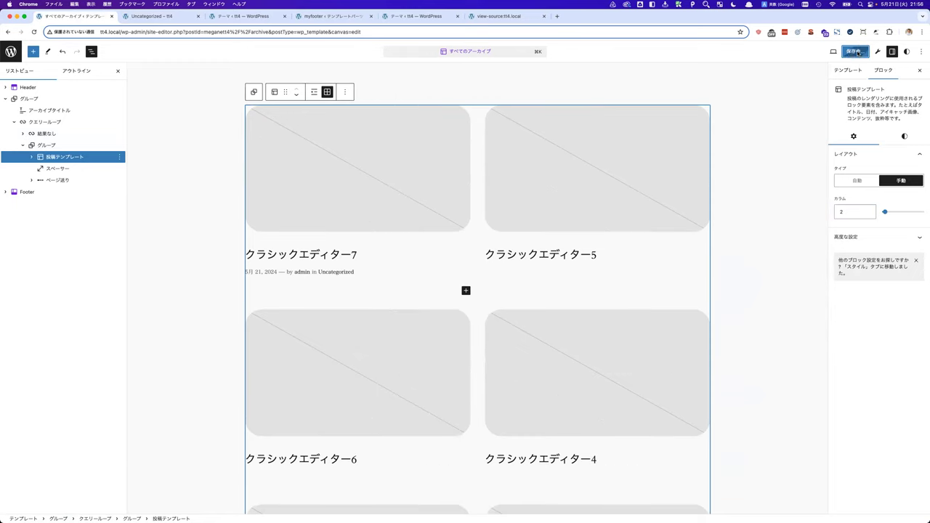
Reload the Uncategorized category page to check the column layout, and return to the site editor.
{"action": "left_click", "coordinate": [164, 16]}
{"action": "left_click", "coordinate": [177, 32]}
{"action": "key", "text": "Return"}
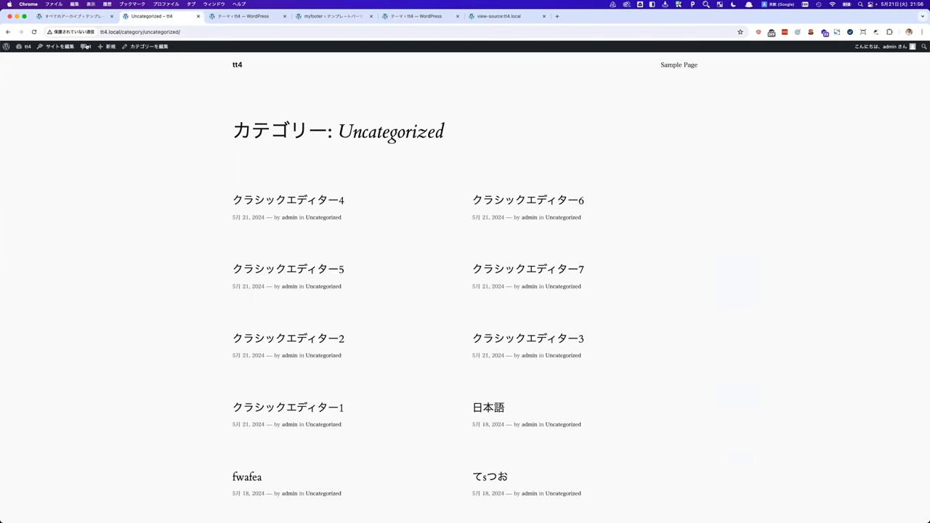
{"action": "left_click", "coordinate": [79, 18]}
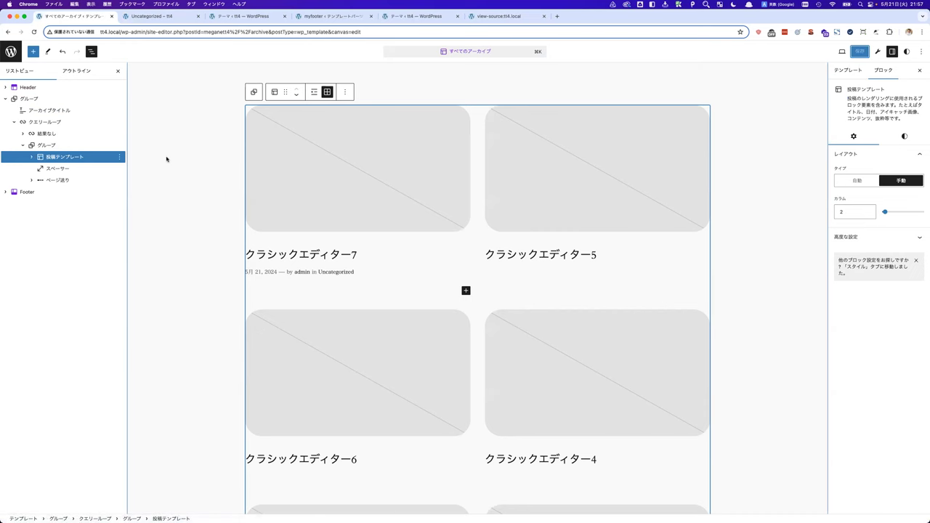
Leave the すべてのアーカイブ template for the dashboard and open the スタイル section of the site editor.
{"action": "left_click", "coordinate": [9, 52]}
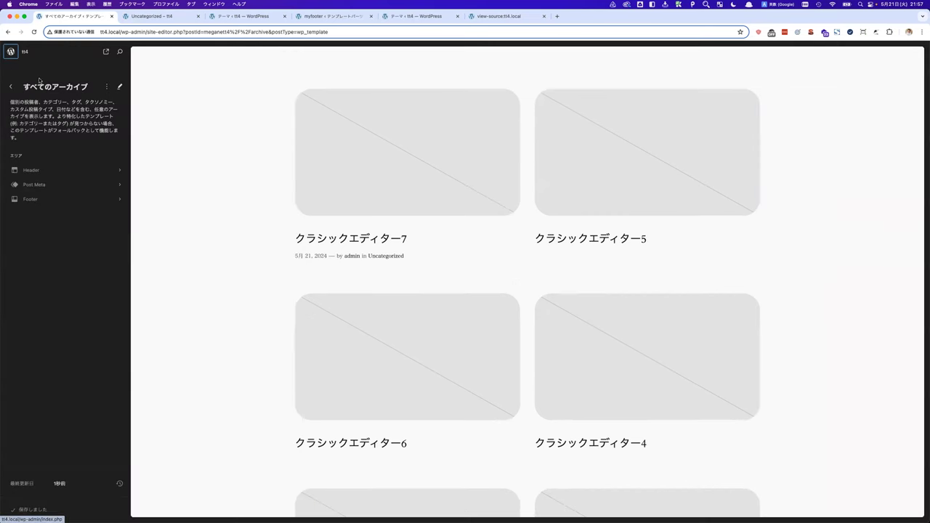
{"action": "left_click", "coordinate": [7, 53]}
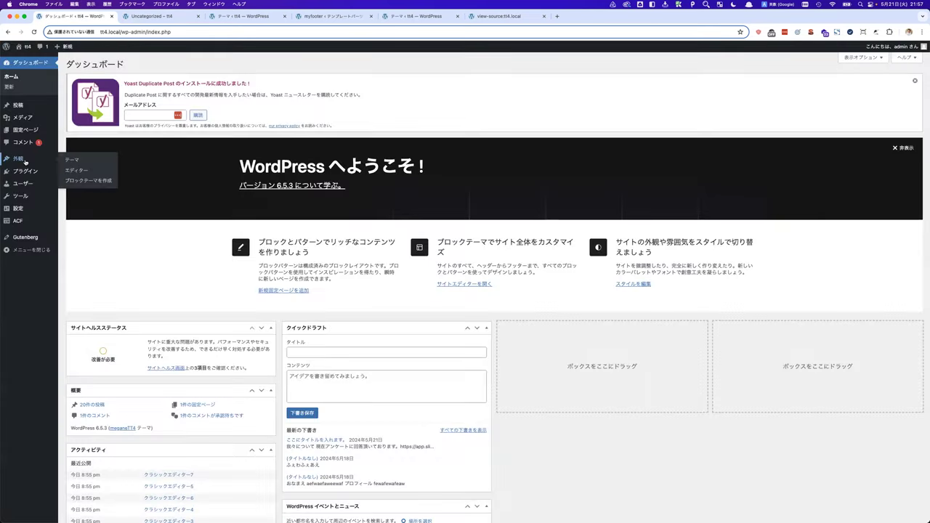
{"action": "mouse_move", "coordinate": [30, 159]}
{"action": "left_click", "coordinate": [79, 171]}
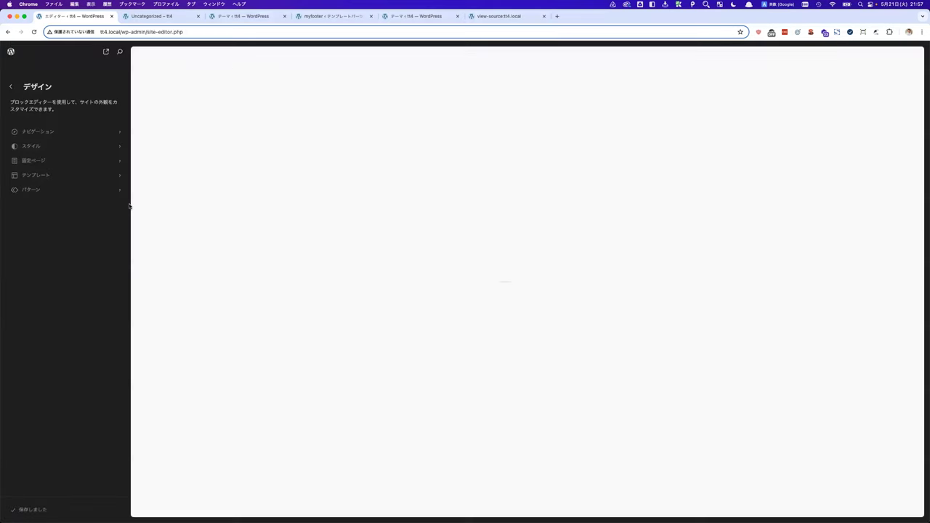
{"action": "left_click", "coordinate": [45, 146]}
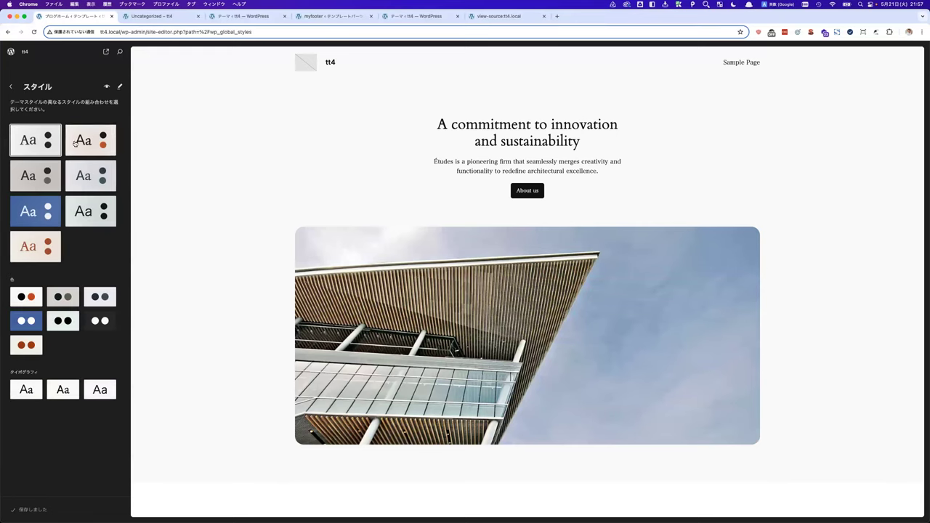
Try out several theme style variations, including Ember and Maelstrom, and return to デフォルト.
{"action": "left_click", "coordinate": [85, 142]}
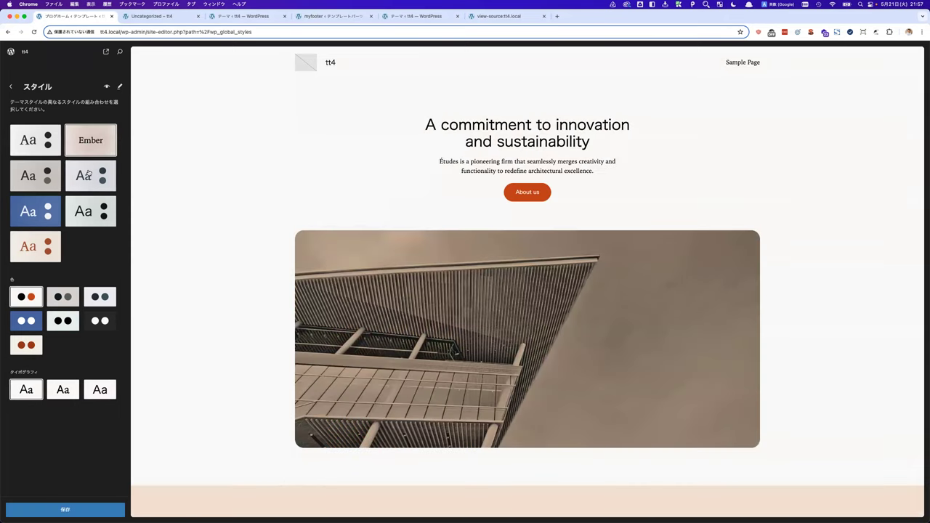
{"action": "left_click", "coordinate": [89, 178]}
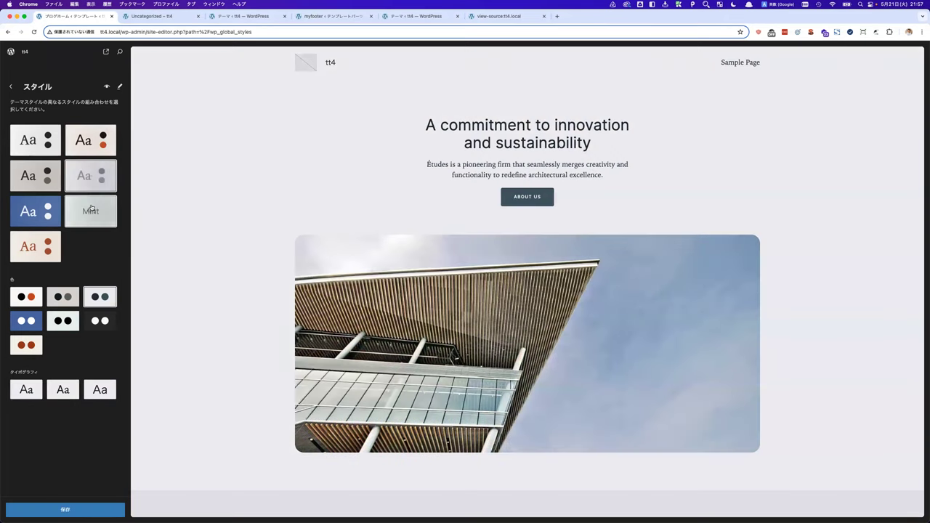
{"action": "left_click", "coordinate": [91, 208]}
{"action": "left_click", "coordinate": [47, 216]}
{"action": "left_click", "coordinate": [45, 178]}
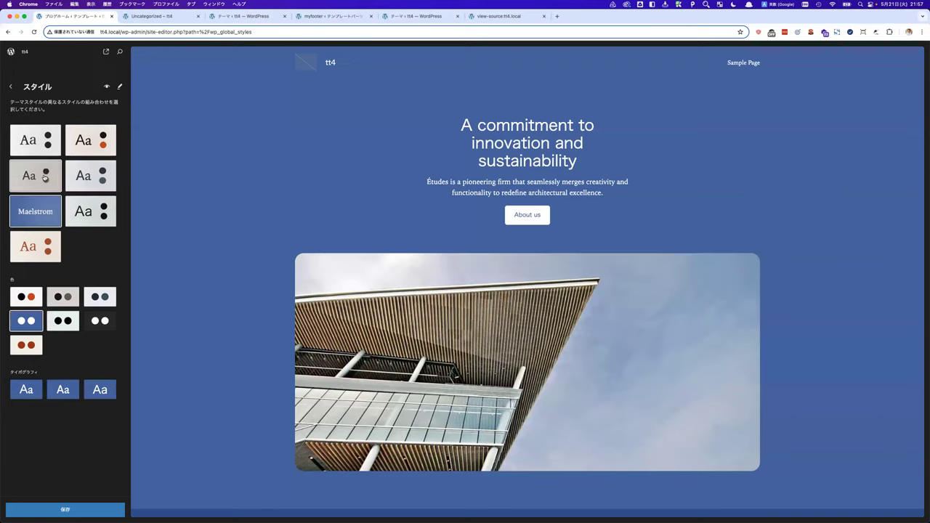
{"action": "left_click", "coordinate": [42, 236]}
{"action": "left_click", "coordinate": [89, 212]}
{"action": "left_click", "coordinate": [90, 140]}
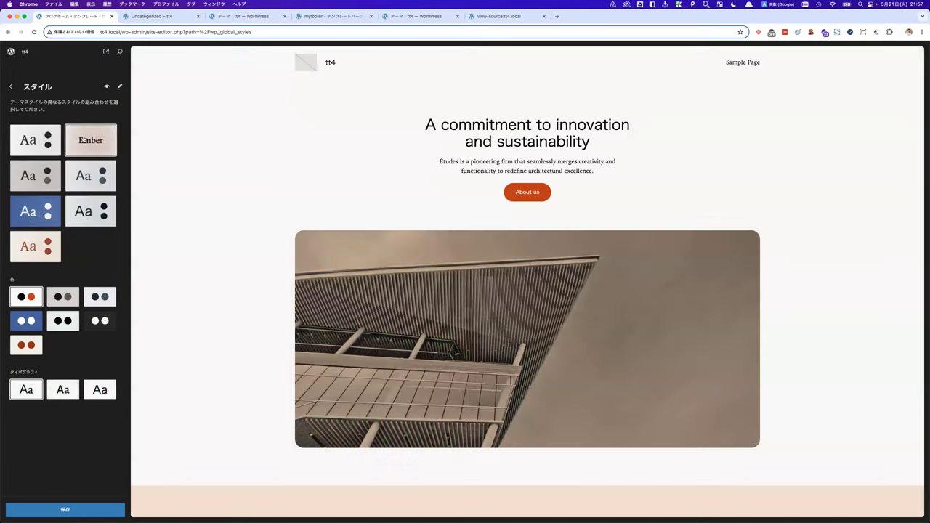
{"action": "left_click", "coordinate": [36, 139]}
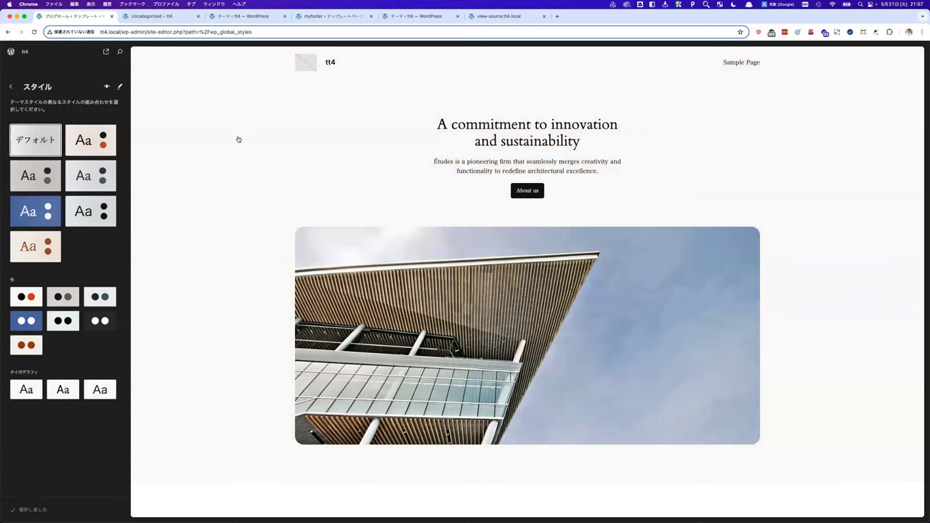
Open the style book in the editor, examine its テキスト, メディア, デザイン and ウィジェット samples, and close it.
{"action": "left_click", "coordinate": [108, 87]}
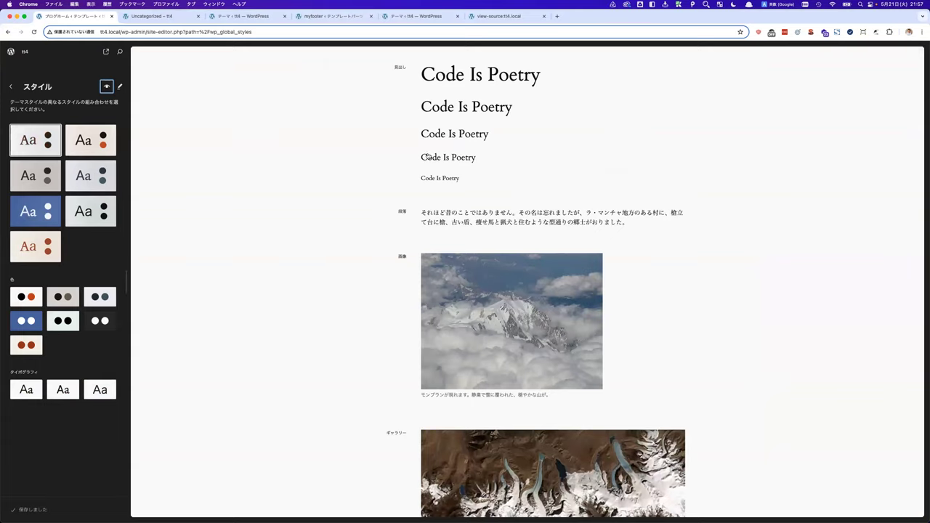
{"action": "left_click", "coordinate": [318, 148]}
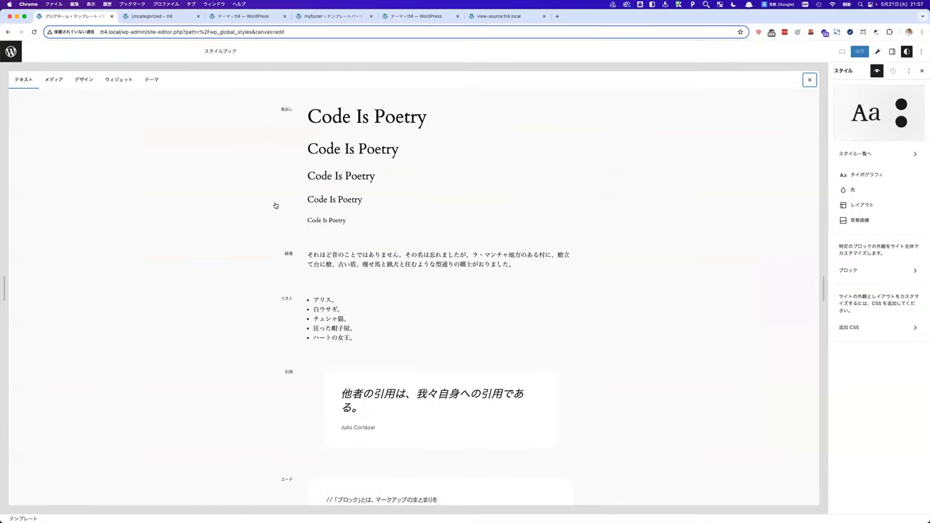
{"action": "scroll", "coordinate": [330, 201], "scroll_direction": "down", "scroll_amount": 10}
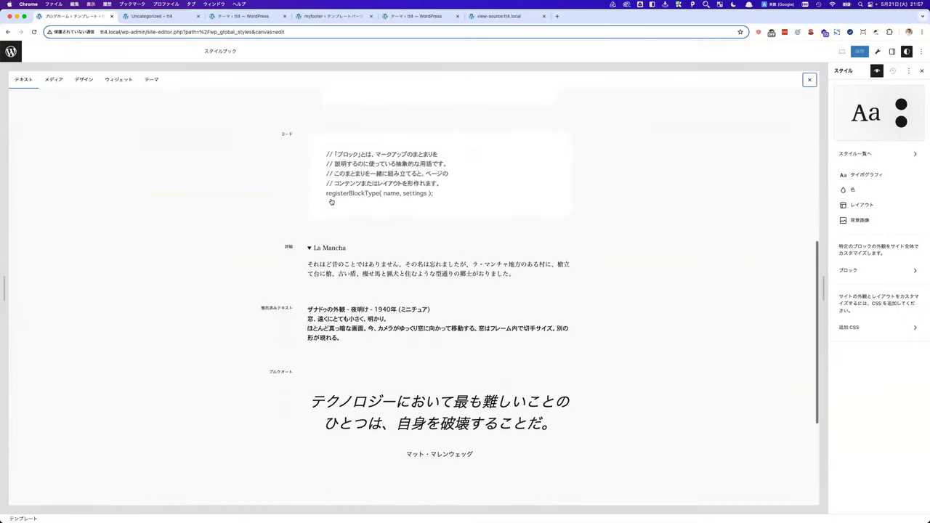
{"action": "scroll", "coordinate": [331, 202], "scroll_direction": "up", "scroll_amount": 10}
{"action": "left_click", "coordinate": [59, 85]}
{"action": "scroll", "coordinate": [387, 203], "scroll_direction": "down", "scroll_amount": 5}
{"action": "scroll", "coordinate": [387, 203], "scroll_direction": "down", "scroll_amount": 5}
{"action": "scroll", "coordinate": [259, 108], "scroll_direction": "up", "scroll_amount": 10}
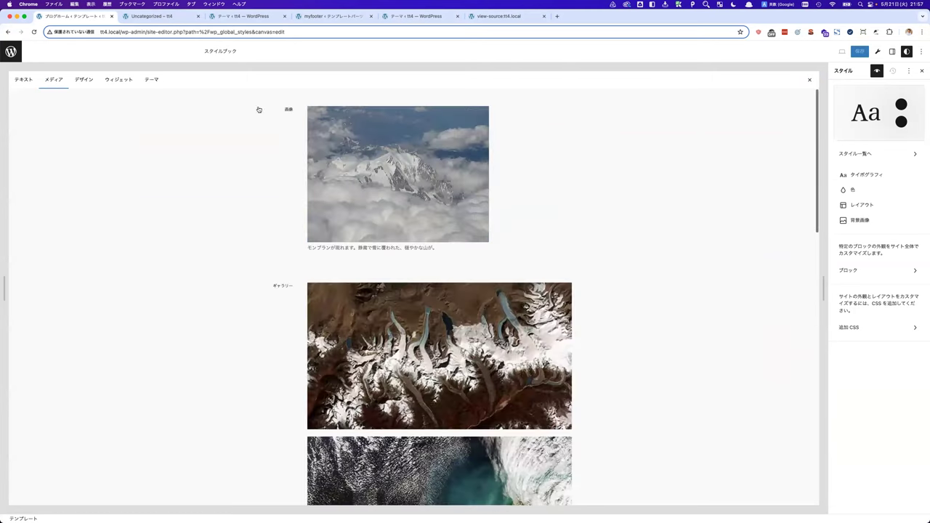
{"action": "left_click", "coordinate": [92, 79]}
{"action": "left_click", "coordinate": [118, 79]}
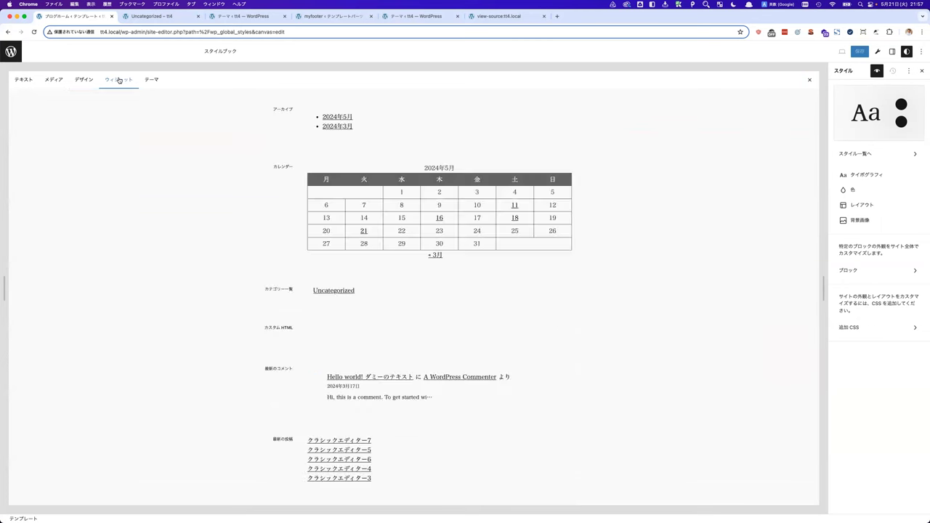
{"action": "left_click", "coordinate": [27, 82]}
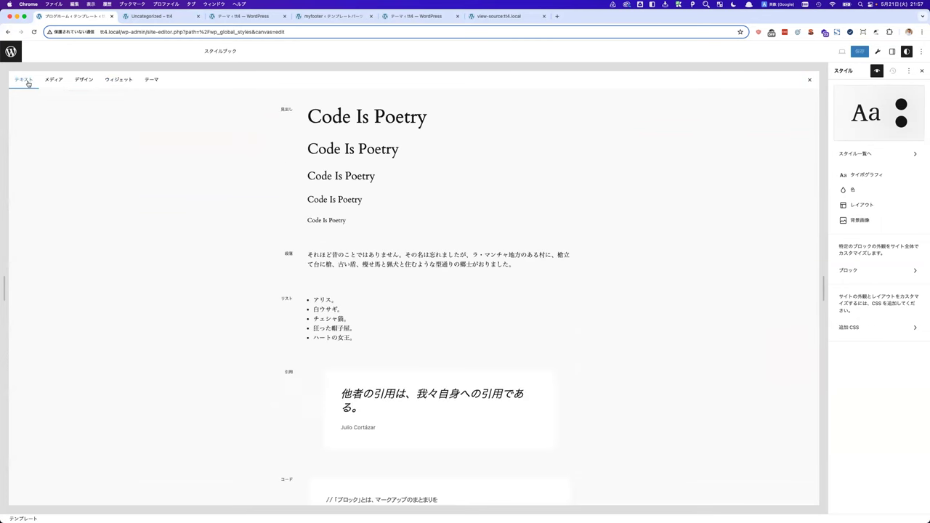
{"action": "left_click", "coordinate": [876, 73]}
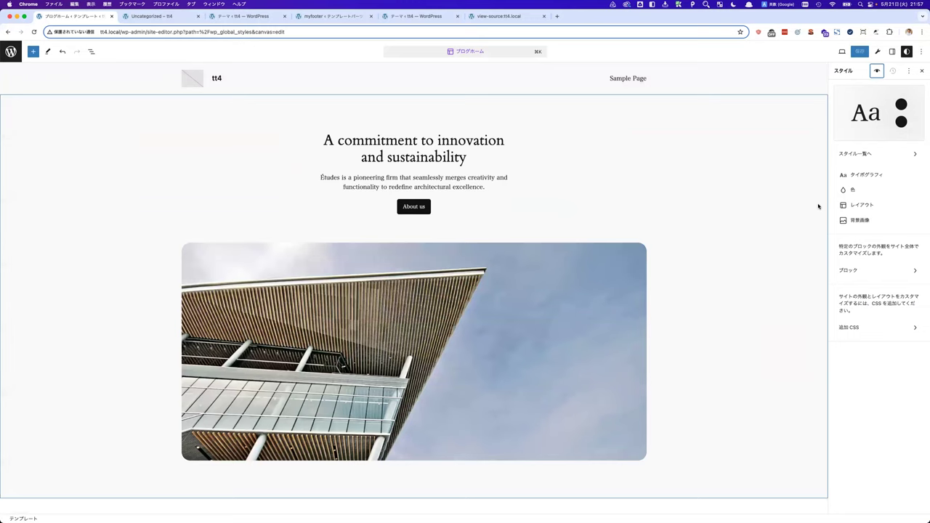
Open font management from the タイポグラフィ styles and search the installable Google Fonts for "noto sans jp".
{"action": "left_click", "coordinate": [857, 175]}
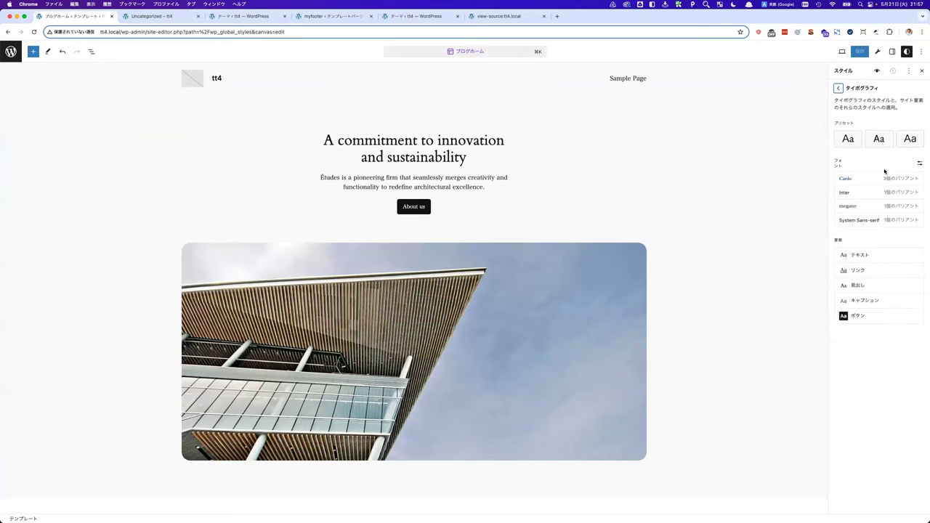
{"action": "left_click", "coordinate": [918, 163]}
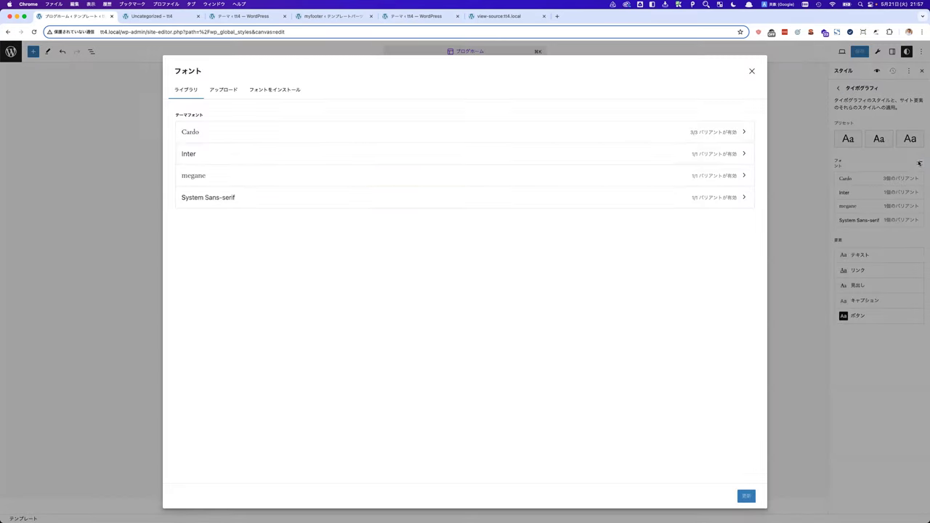
{"action": "left_click", "coordinate": [277, 91]}
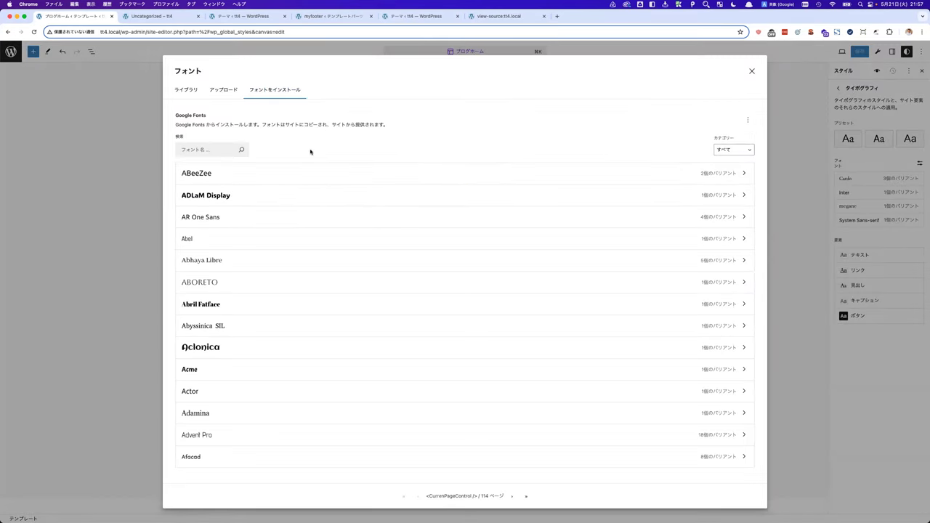
{"action": "left_click", "coordinate": [217, 152]}
{"action": "type", "text": "not"}
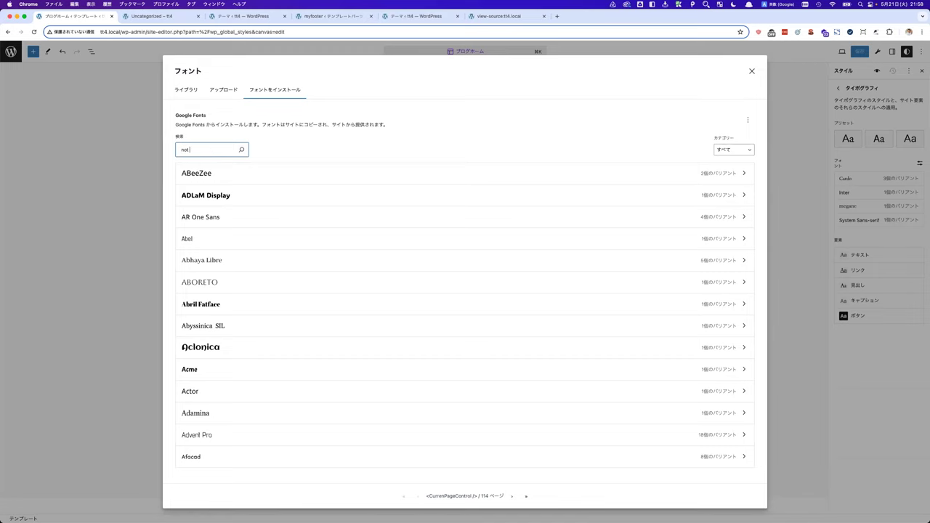
{"action": "type", "text": " san"}
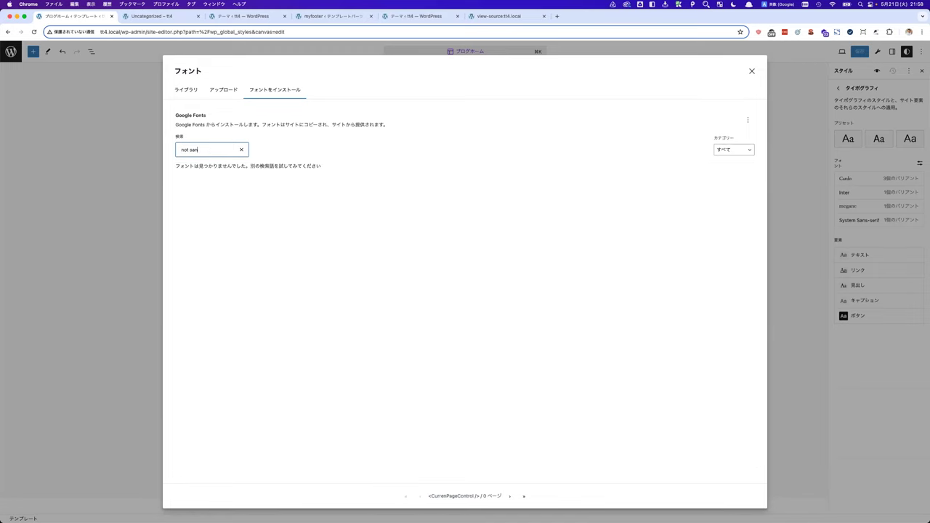
{"action": "type", "text": "osans"}
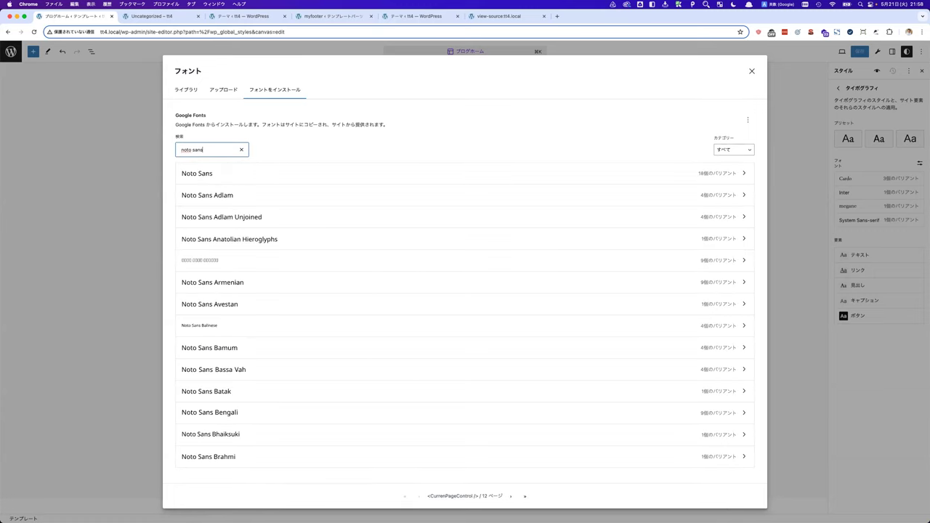
{"action": "type", "text": "  jp"}
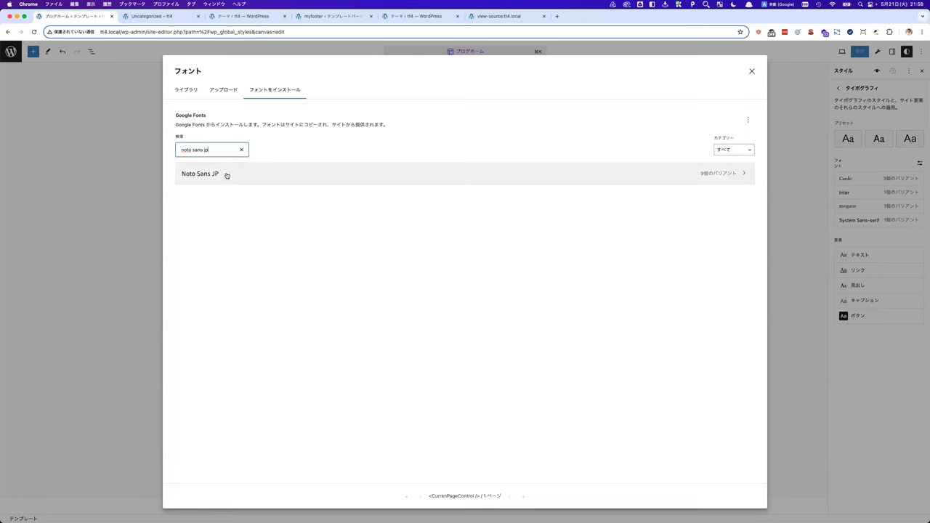
Install only the 400 normal and 700 normal variants of Noto Sans JP and close the font manager.
{"action": "left_click", "coordinate": [226, 175]}
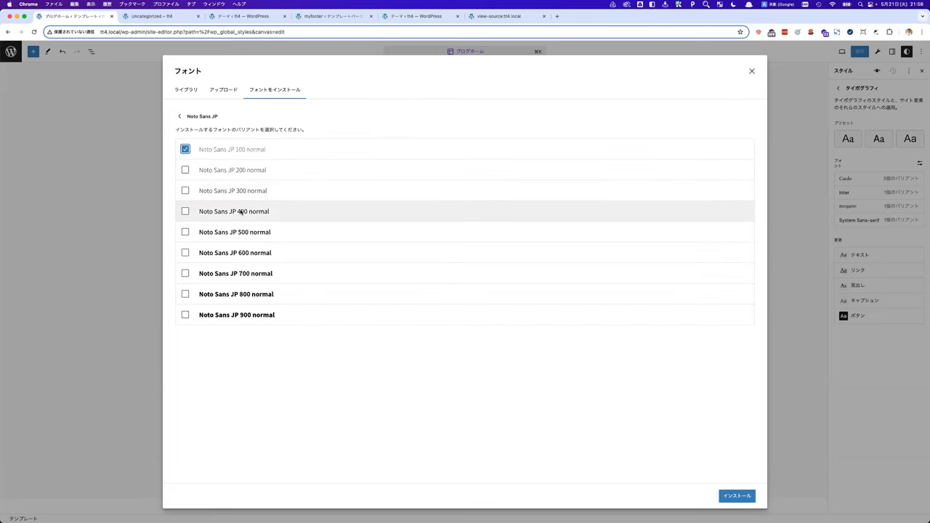
{"action": "left_click", "coordinate": [185, 148]}
{"action": "left_click", "coordinate": [185, 273]}
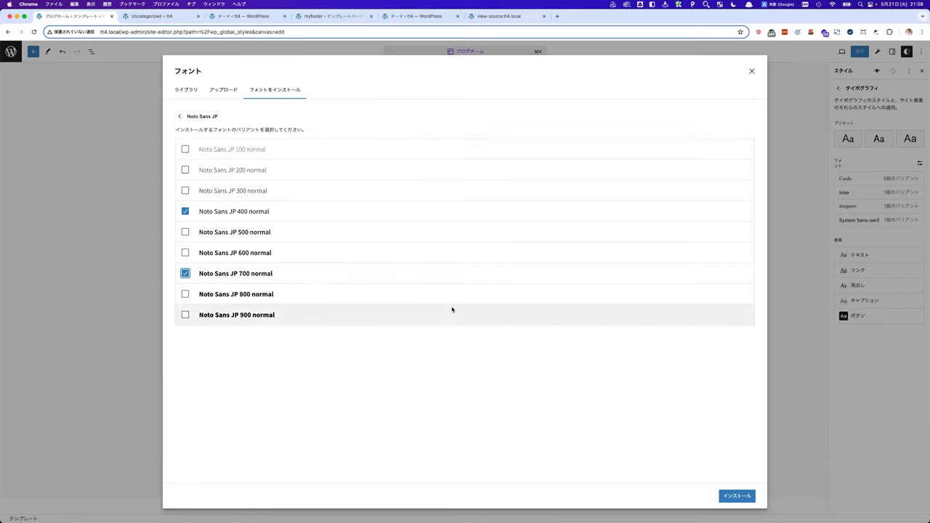
{"action": "left_click", "coordinate": [736, 496]}
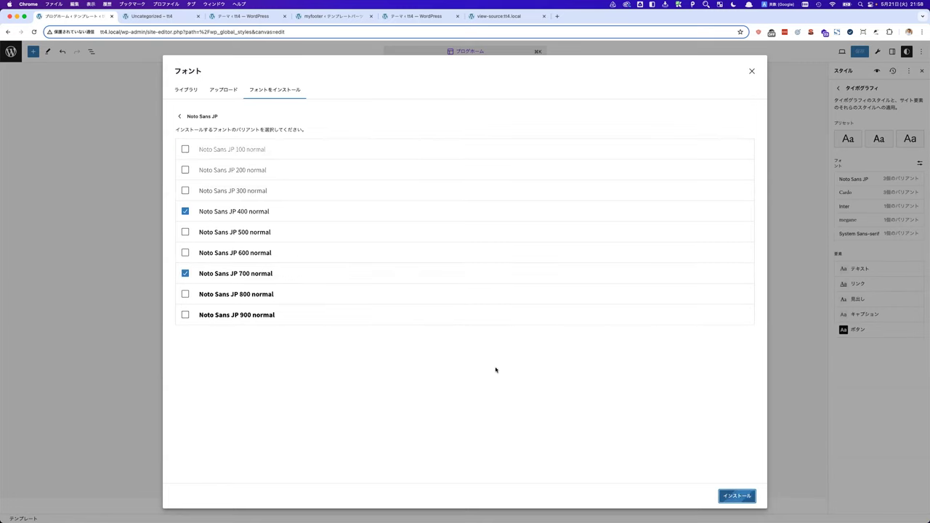
{"action": "left_click", "coordinate": [751, 71]}
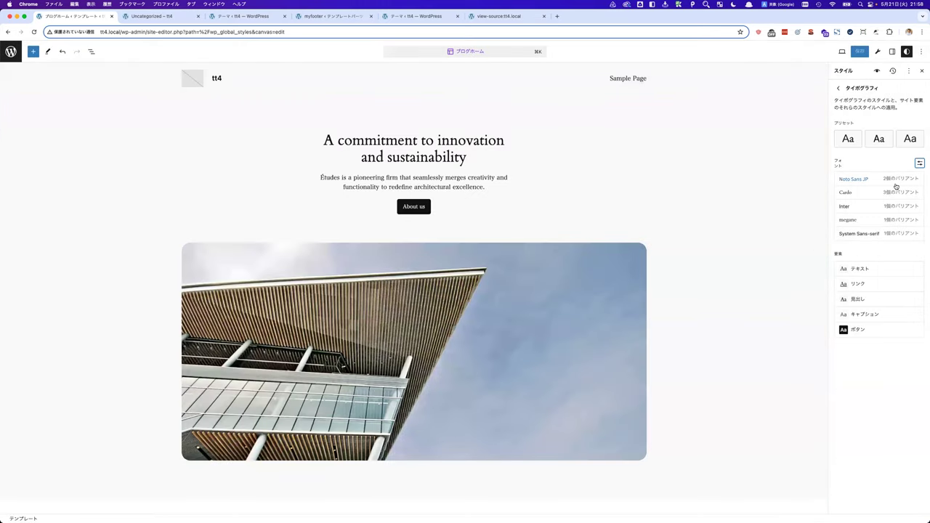
Set the font of the テキスト element to Noto Sans JP and save the site styles.
{"action": "scroll", "coordinate": [896, 186], "scroll_direction": "up", "scroll_amount": 5}
{"action": "scroll", "coordinate": [773, 164], "scroll_direction": "down", "scroll_amount": 5}
{"action": "left_click", "coordinate": [847, 275]}
{"action": "left_click", "coordinate": [861, 205]}
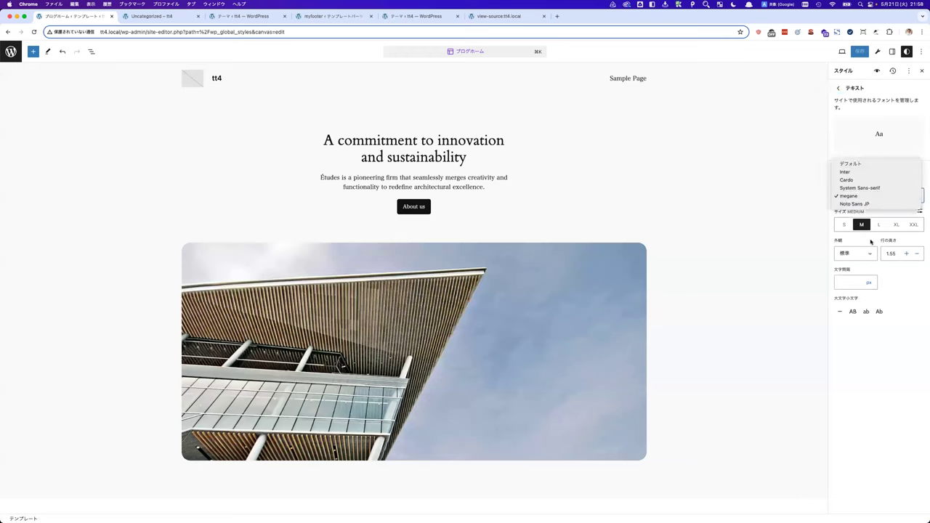
{"action": "left_click", "coordinate": [859, 202]}
{"action": "key", "text": "n"}
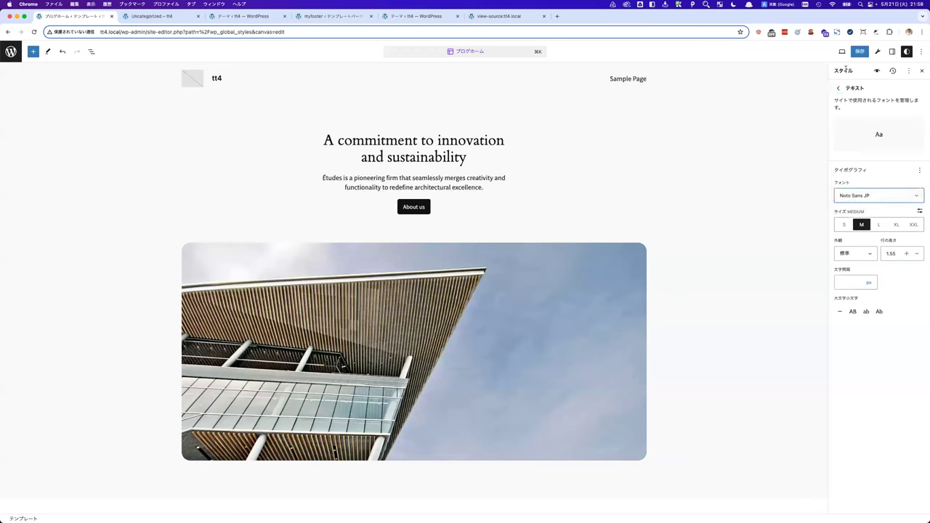
{"action": "left_click", "coordinate": [859, 51]}
{"action": "left_click", "coordinate": [851, 51]}
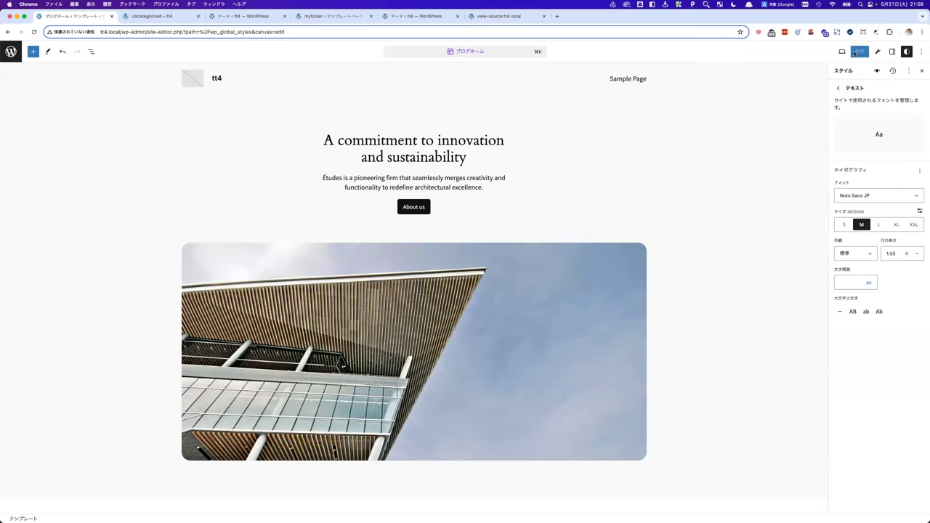
Set the font of the 見出し element to Noto Sans JP for all heading levels and save the site styles.
{"action": "left_click", "coordinate": [841, 88]}
{"action": "left_click", "coordinate": [857, 299]}
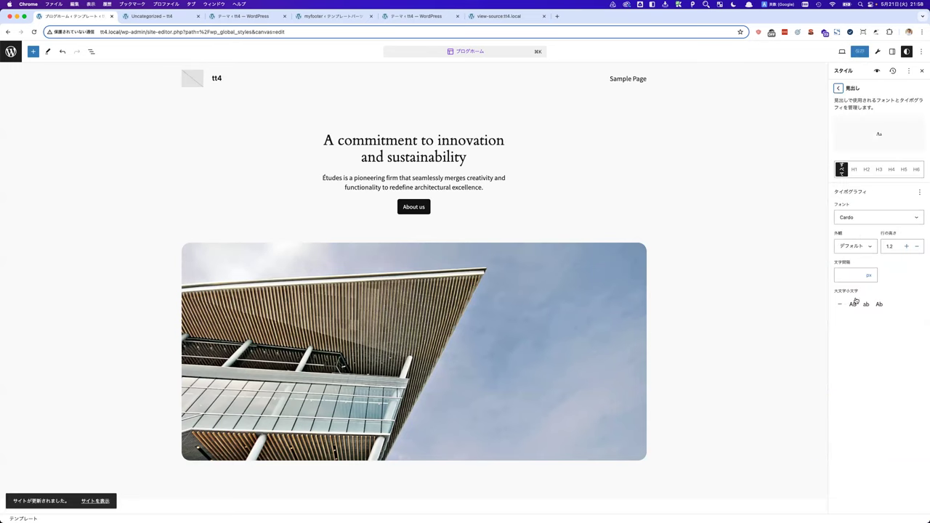
{"action": "left_click", "coordinate": [865, 217]}
{"action": "left_click", "coordinate": [860, 242]}
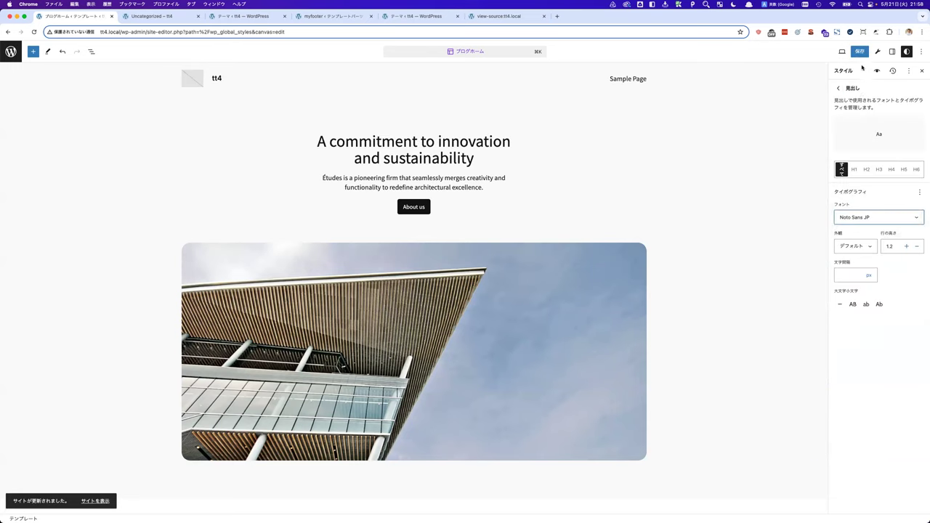
{"action": "left_click", "coordinate": [859, 50]}
{"action": "left_click", "coordinate": [851, 51]}
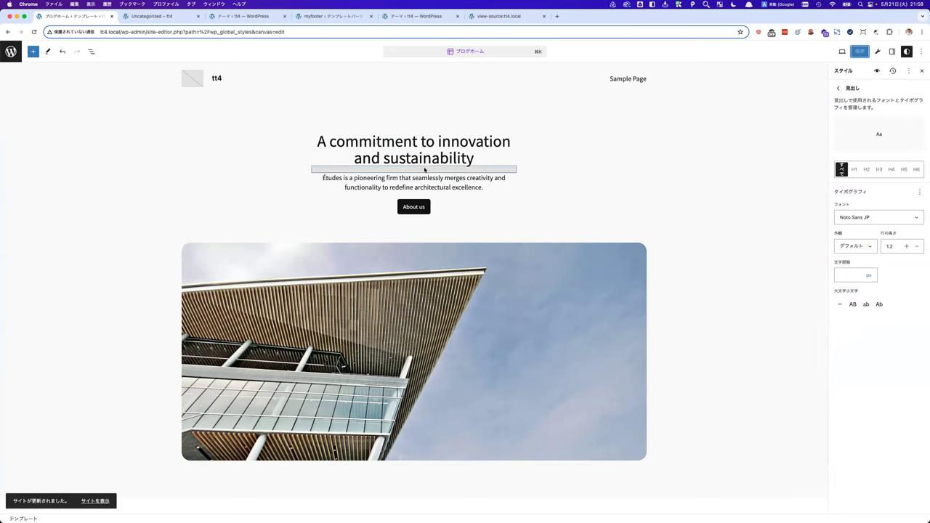
Replace the hero heading "A commitment to innovation and sustainability" with 今日も一日がんばるぞ！.
{"action": "left_click", "coordinate": [418, 152]}
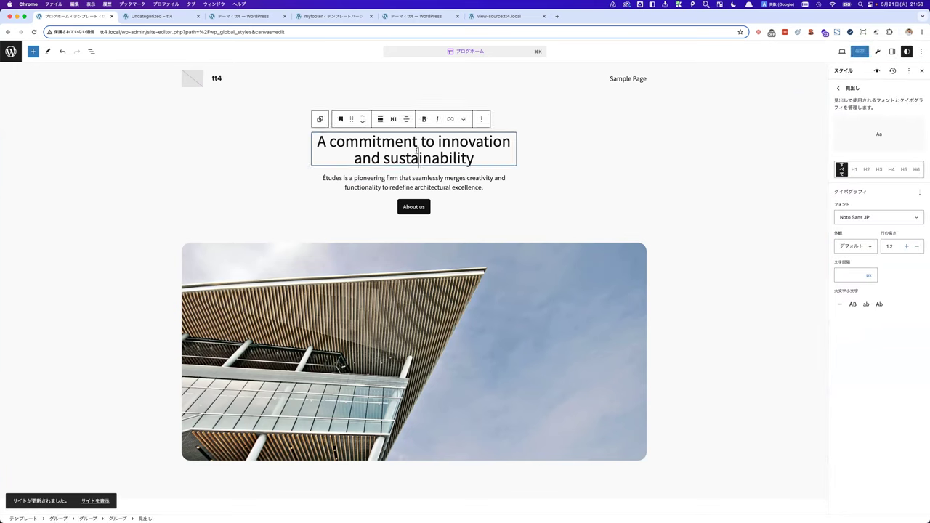
{"action": "triple_click", "coordinate": [417, 150]}
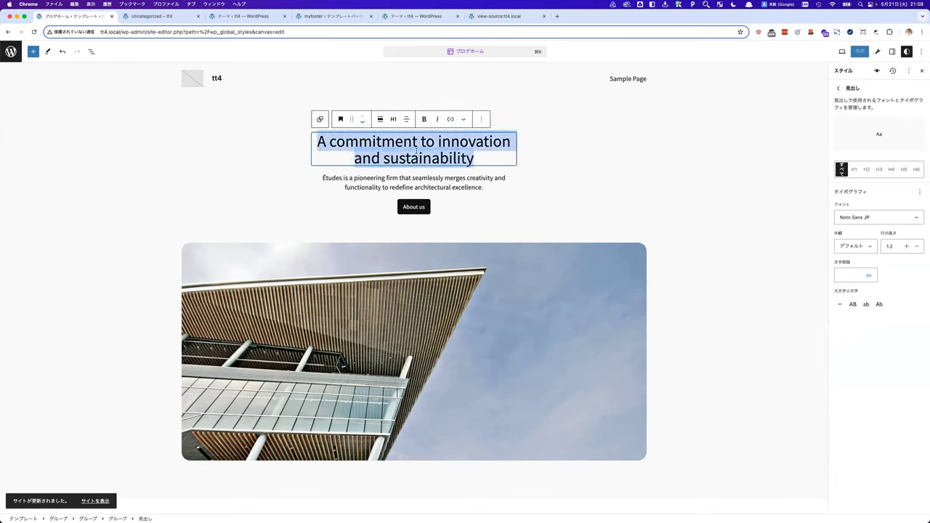
{"action": "type", "text": "きょうもいちにち"}
{"action": "key", "text": "space"}
{"action": "type", "text": "がんばずr"}
{"action": "key", "text": "BackSpace"}
{"action": "key", "text": "BackSpace"}
{"action": "type", "text": "るぞ！"}
{"action": "key", "text": "Return"}
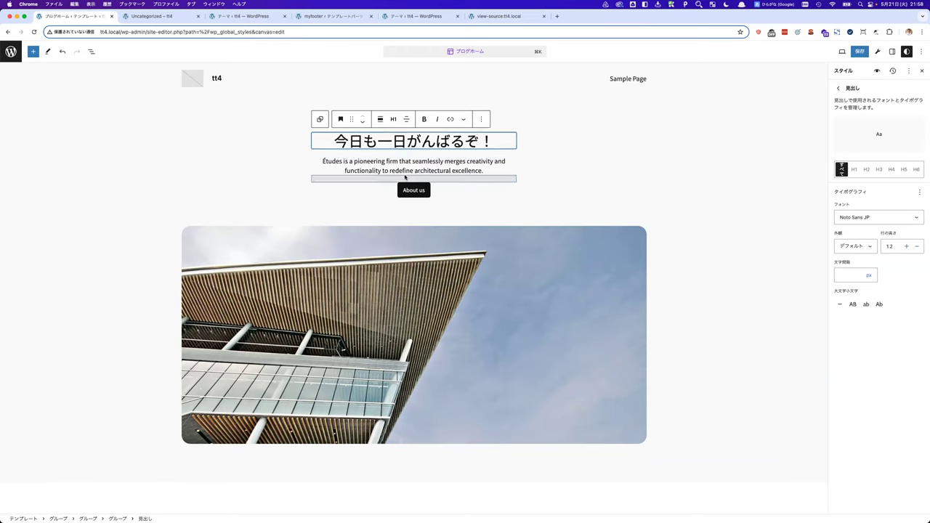
Replace the paragraph beneath the hero heading with 私のブログ.
{"action": "triple_click", "coordinate": [405, 175]}
{"action": "type", "text": "わたしのぶrogu"}
{"action": "key", "text": "space"}
{"action": "key", "text": "Return"}
Relabel the About us button 私について and link it to tt4.local/sample-page/ by searching for "about".
{"action": "triple_click", "coordinate": [407, 182]}
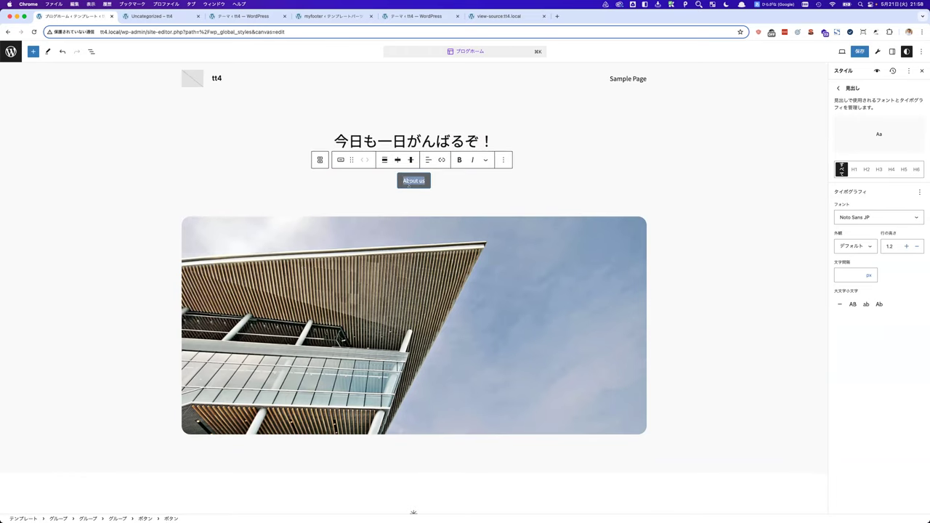
{"action": "type", "text": "watashinitsuite"}
{"action": "key", "text": "space"}
{"action": "key", "text": "Return"}
{"action": "left_click", "coordinate": [443, 160]}
{"action": "type", "text": "about"}
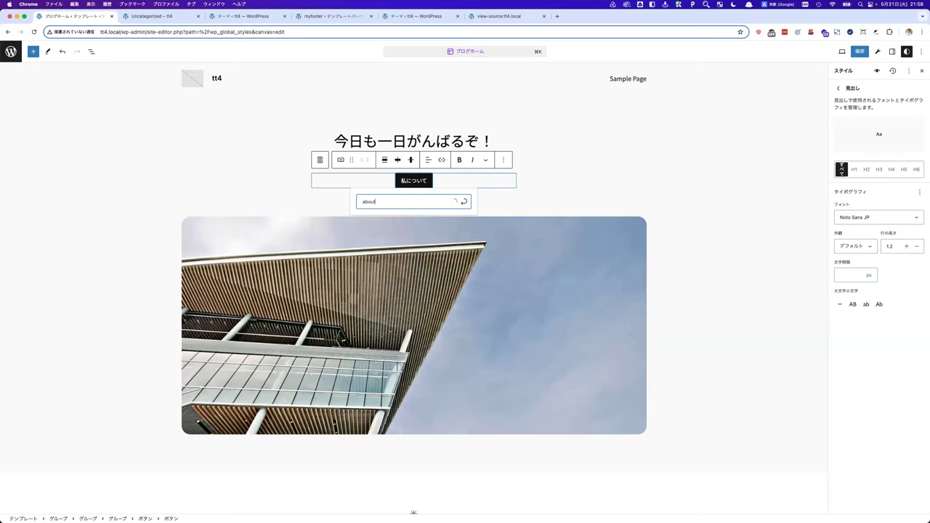
{"action": "left_click", "coordinate": [423, 215]}
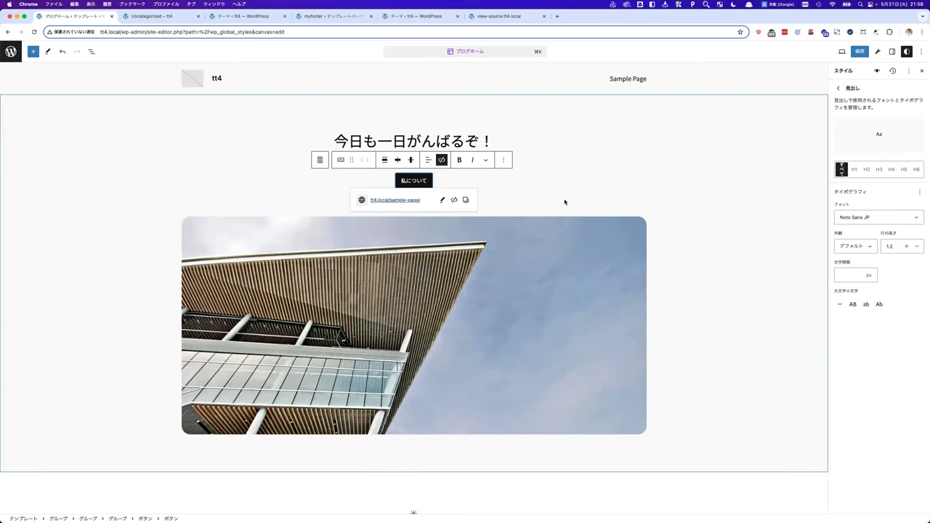
Delete the whole グループ block that contains the "A passion for creating spaces" section.
{"action": "scroll", "coordinate": [520, 266], "scroll_direction": "down", "scroll_amount": 3}
{"action": "left_click", "coordinate": [334, 145]}
{"action": "scroll", "coordinate": [334, 145], "scroll_direction": "down", "scroll_amount": 5}
{"action": "left_click", "coordinate": [146, 132]}
{"action": "scroll", "coordinate": [146, 132], "scroll_direction": "up", "scroll_amount": 2}
{"action": "scroll", "coordinate": [146, 132], "scroll_direction": "down", "scroll_amount": 4}
{"action": "scroll", "coordinate": [146, 133], "scroll_direction": "up", "scroll_amount": 4}
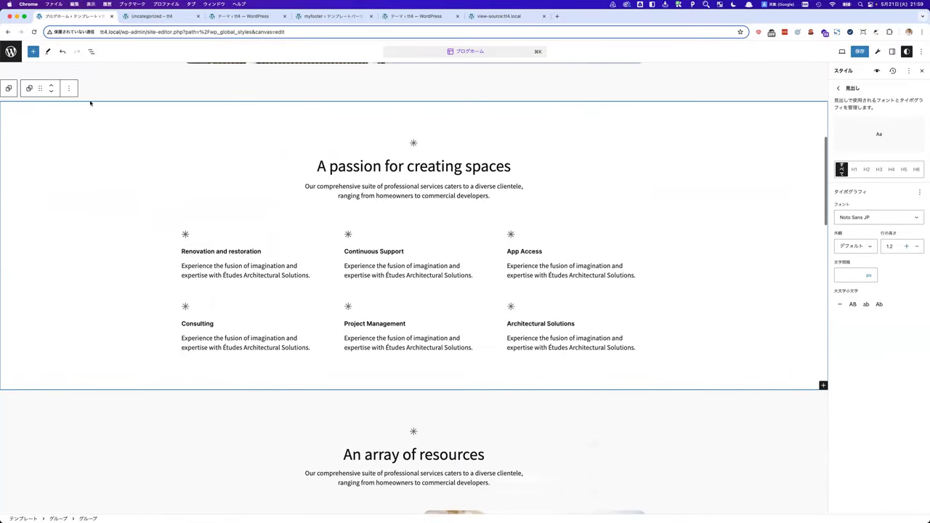
{"action": "left_click", "coordinate": [91, 51]}
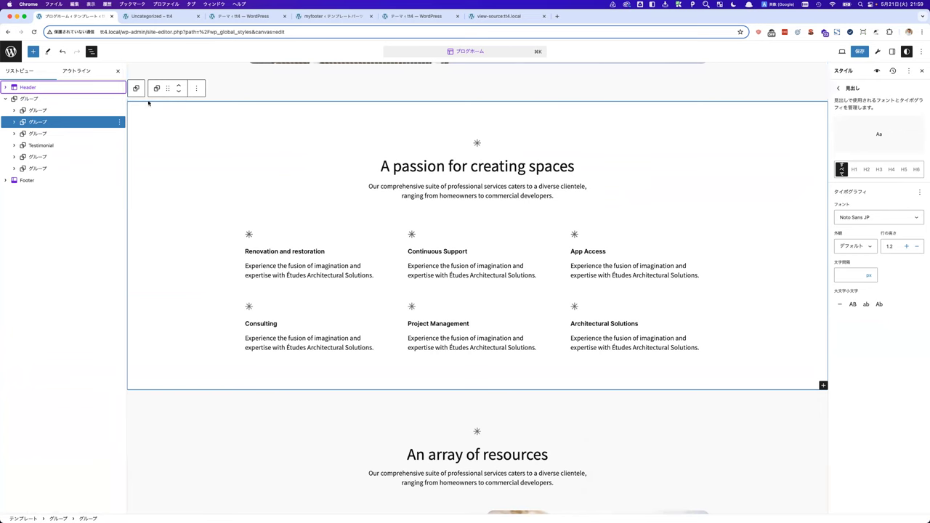
{"action": "left_click", "coordinate": [120, 121]}
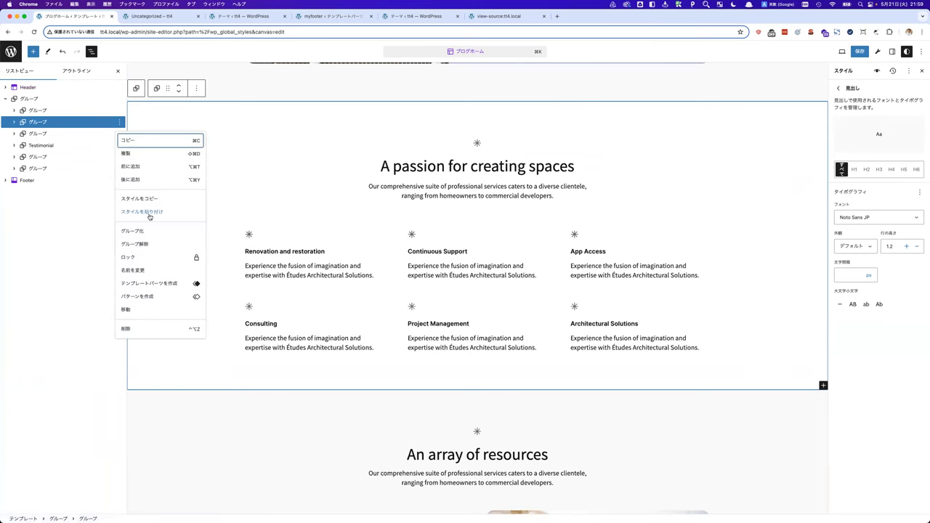
{"action": "left_click", "coordinate": [126, 329]}
{"action": "scroll", "coordinate": [492, 301], "scroll_direction": "up", "scroll_amount": 8}
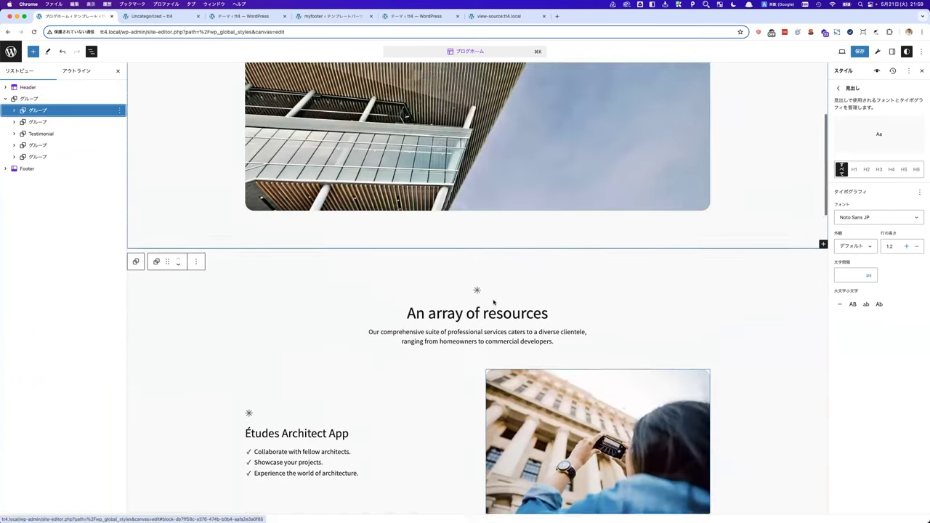
Replace the "An array of resources" heading with 私について.
{"action": "scroll", "coordinate": [492, 300], "scroll_direction": "down", "scroll_amount": 6}
{"action": "scroll", "coordinate": [492, 300], "scroll_direction": "down", "scroll_amount": 2}
{"action": "left_click", "coordinate": [456, 188]}
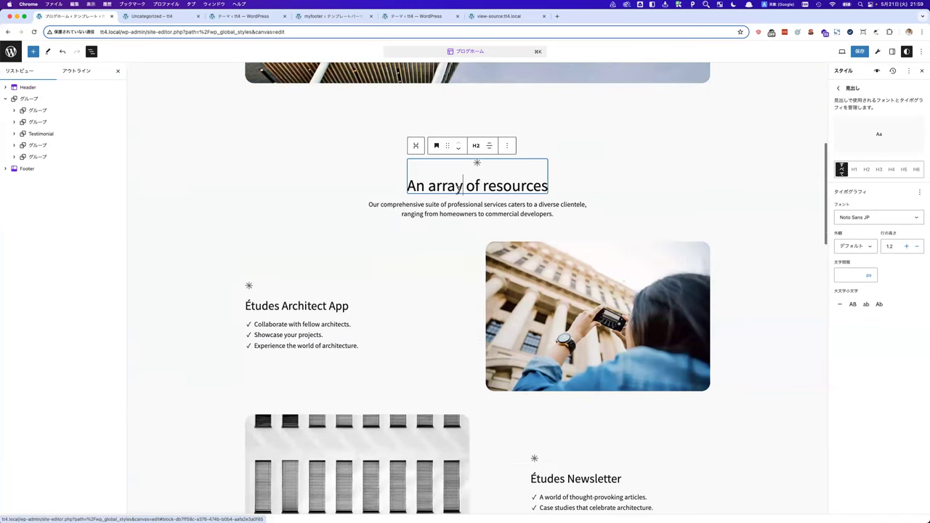
{"action": "triple_click", "coordinate": [456, 187]}
{"action": "type", "text": "わたしいんつ"}
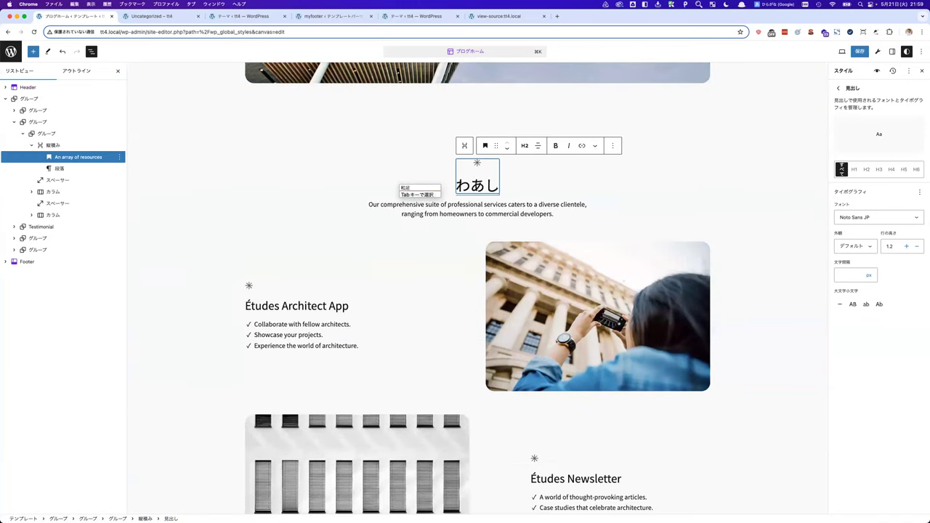
{"action": "key", "text": "BackSpace"}
{"action": "key", "text": "BackSpace"}
{"action": "key", "text": "BackSpace"}
{"action": "type", "text": "にちて"}
{"action": "key", "text": "space"}
{"action": "key", "text": "Return"}
{"action": "key", "text": "BackSpace"}
{"action": "key", "text": "BackSpace"}
{"action": "type", "text": "について"}
{"action": "key", "text": "Return"}
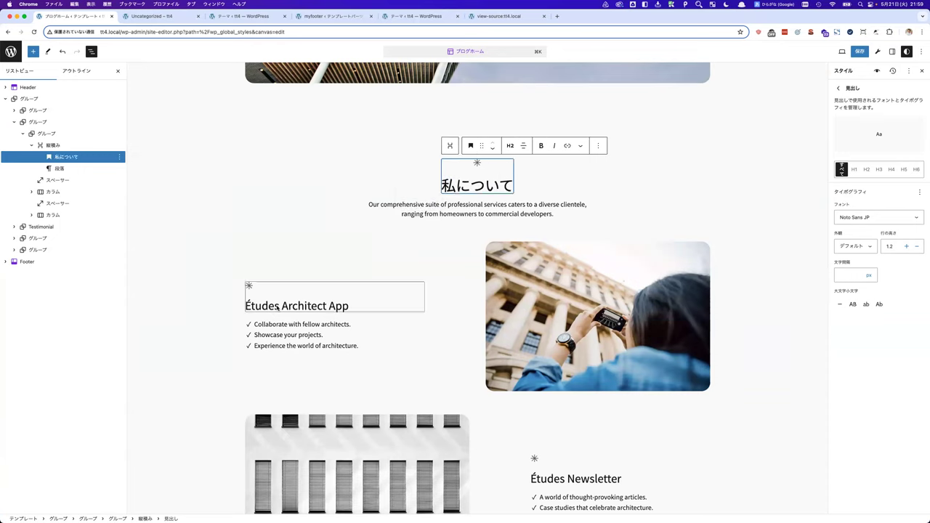
Replace the "Études Architect App" heading with めがねですよ.
{"action": "left_click", "coordinate": [279, 306]}
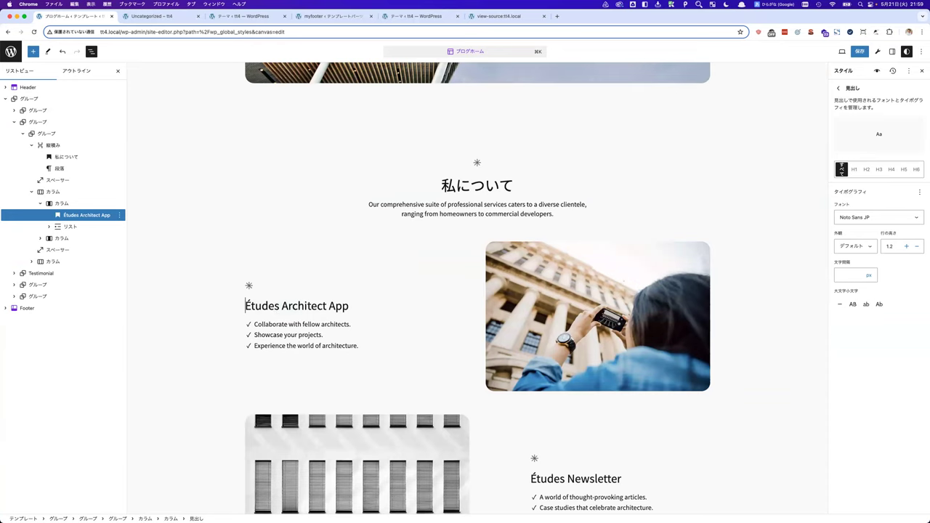
{"action": "key", "text": "super+a"}
{"action": "type", "text": "めがねですよ"}
{"action": "key", "text": "Return"}
Swap the two columns of the めがねですよ section so the photo column comes before the text column.
{"action": "left_click", "coordinate": [69, 204]}
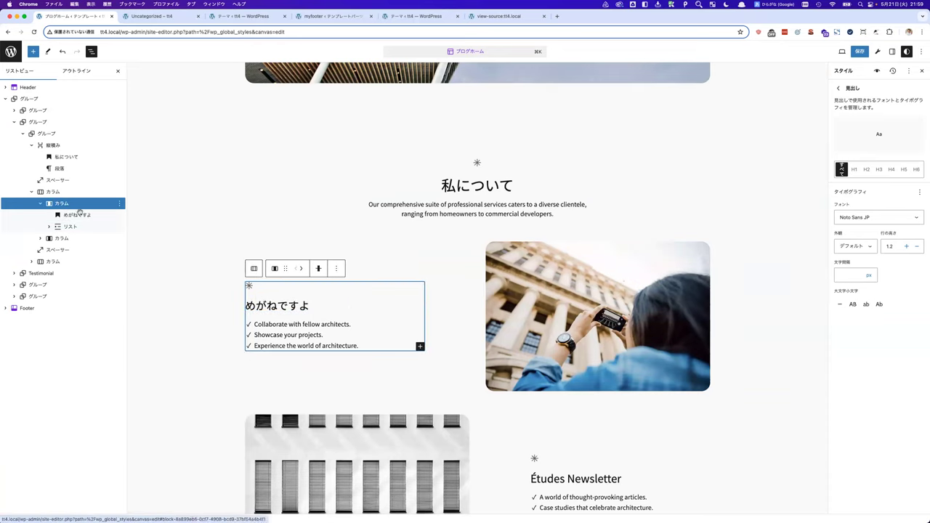
{"action": "left_click", "coordinate": [40, 238]}
{"action": "left_click_drag", "start_coordinate": [76, 238], "coordinate": [79, 200]}
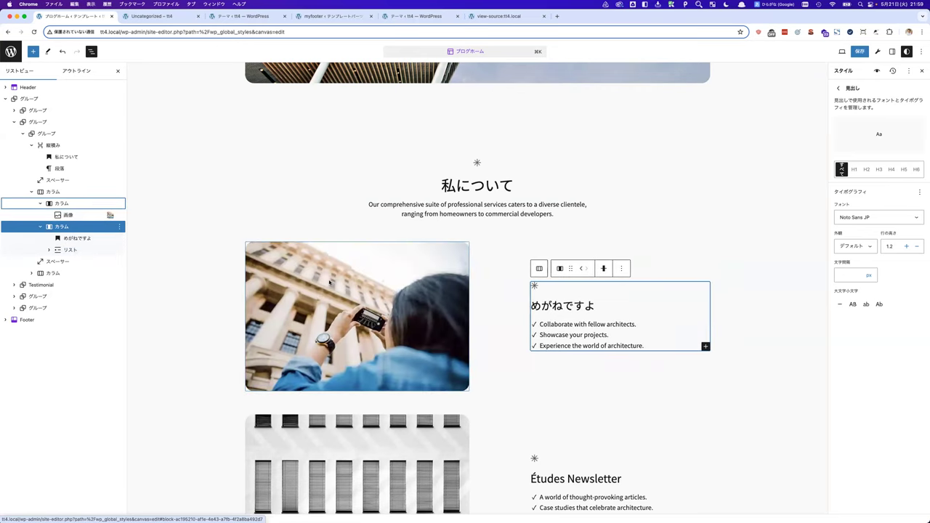
Move the Études Newsletter text column ahead of its building image column.
{"action": "scroll", "coordinate": [436, 312], "scroll_direction": "down", "scroll_amount": 5}
{"action": "left_click", "coordinate": [400, 292]}
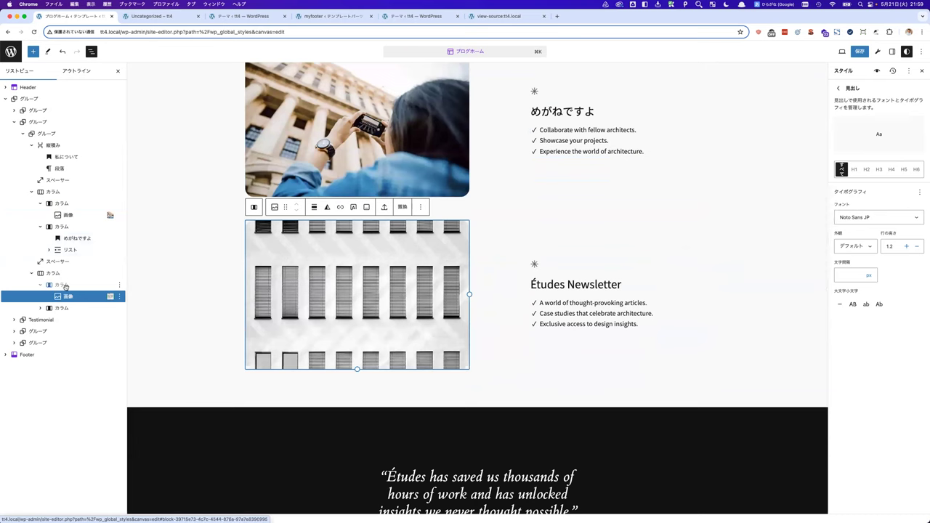
{"action": "left_click", "coordinate": [62, 307]}
{"action": "left_click_drag", "start_coordinate": [62, 307], "coordinate": [61, 283]}
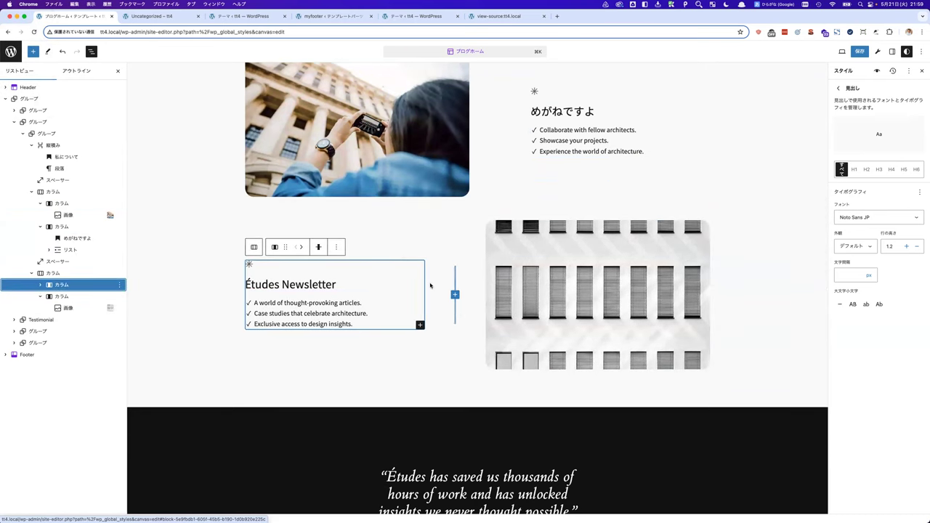
Set the background color of the Testimonial group to the theme color Accent (#CFCABE).
{"action": "scroll", "coordinate": [566, 316], "scroll_direction": "down", "scroll_amount": 5}
{"action": "left_click", "coordinate": [702, 280]}
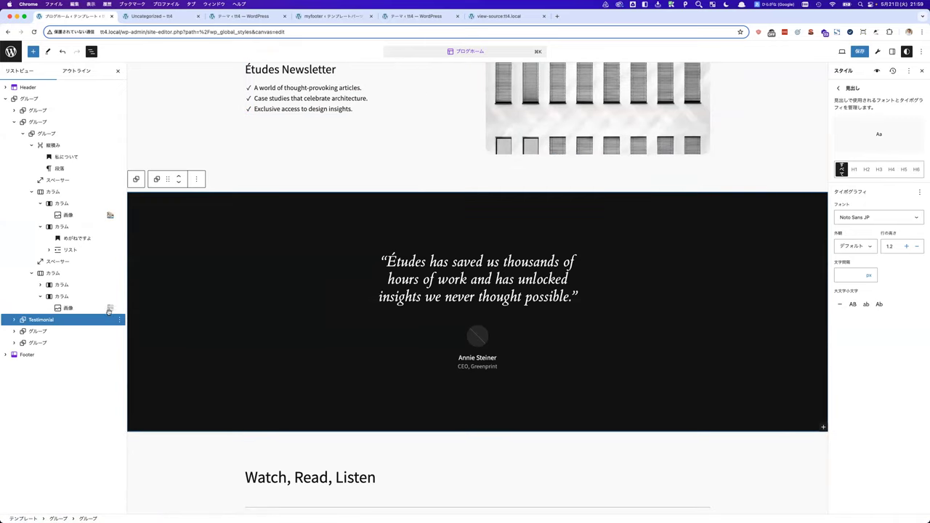
{"action": "left_click", "coordinate": [14, 321]}
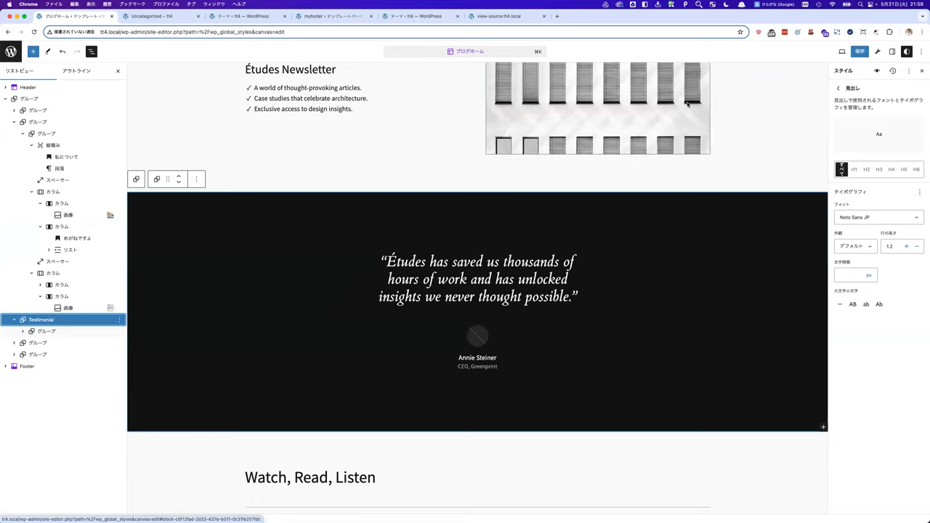
{"action": "left_click", "coordinate": [838, 87]}
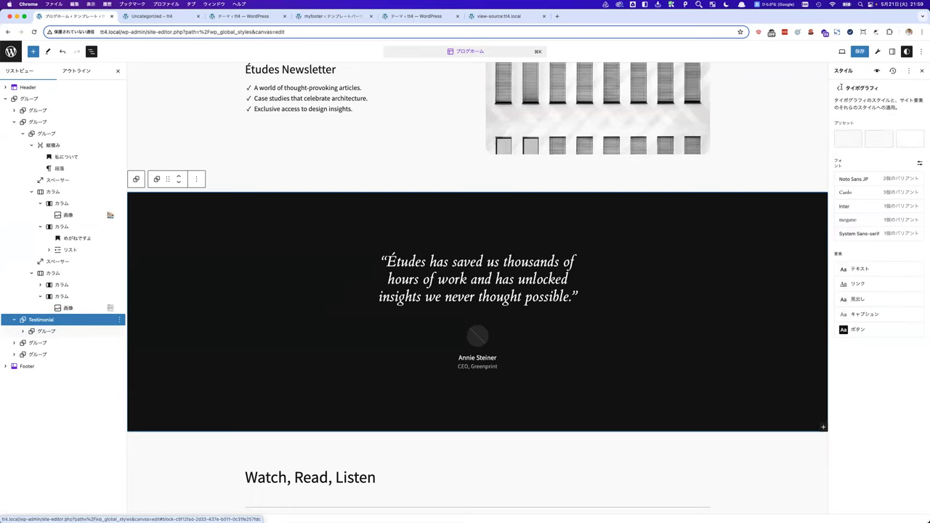
{"action": "left_click", "coordinate": [893, 51]}
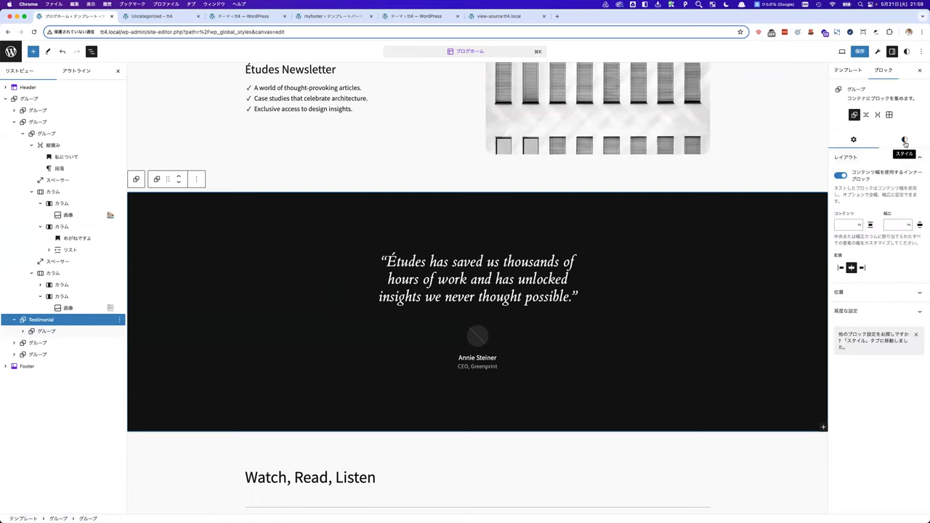
{"action": "left_click", "coordinate": [904, 140]}
{"action": "left_click", "coordinate": [856, 195]}
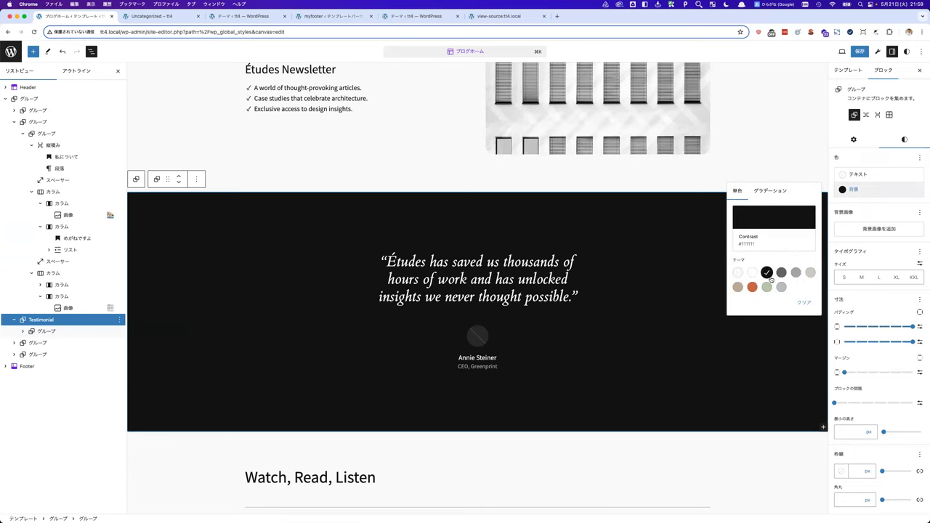
{"action": "left_click", "coordinate": [809, 273]}
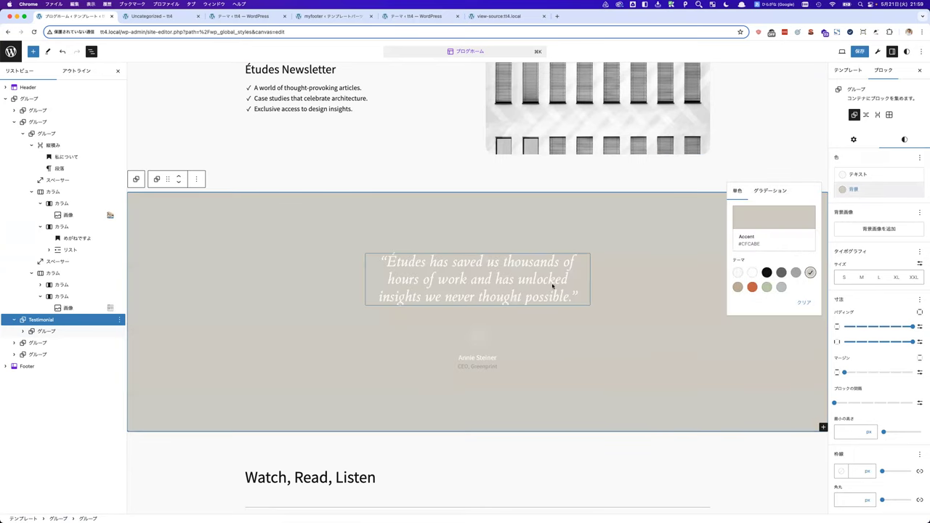
Set the text color of the testimonial quote paragraph to Contrast (#111111).
{"action": "left_click", "coordinate": [520, 280]}
{"action": "key", "text": "super+a"}
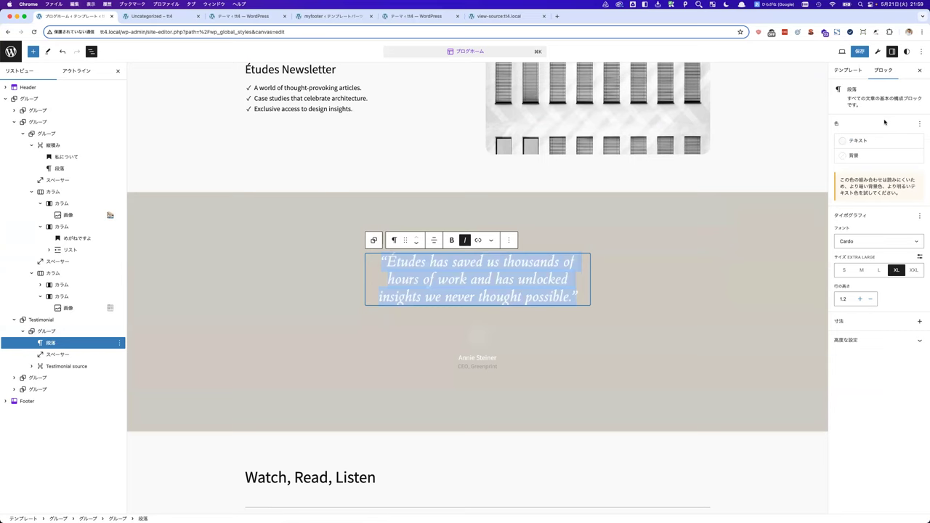
{"action": "left_click", "coordinate": [863, 143]}
{"action": "left_click", "coordinate": [767, 207]}
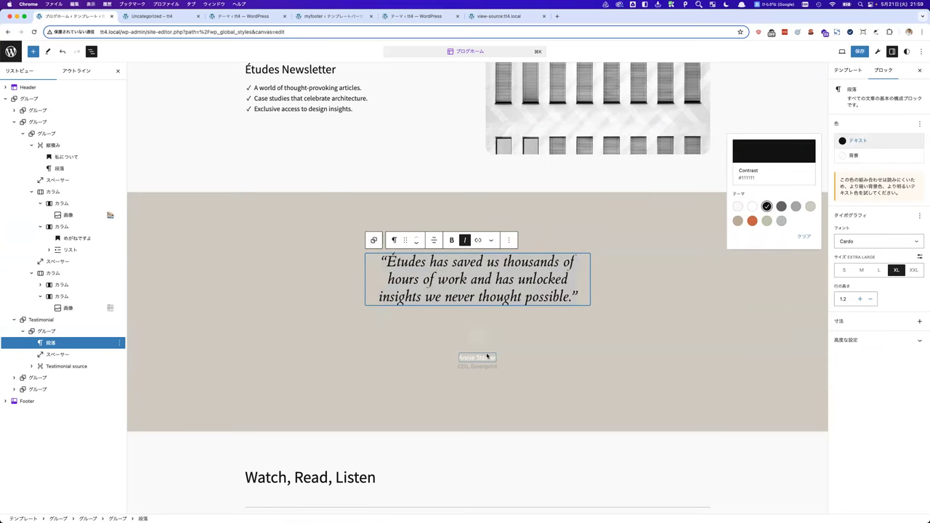
Set the text color of the author name paragraph below the testimonial quote to Contrast.
{"action": "left_click", "coordinate": [476, 347]}
{"action": "triple_click", "coordinate": [476, 358]}
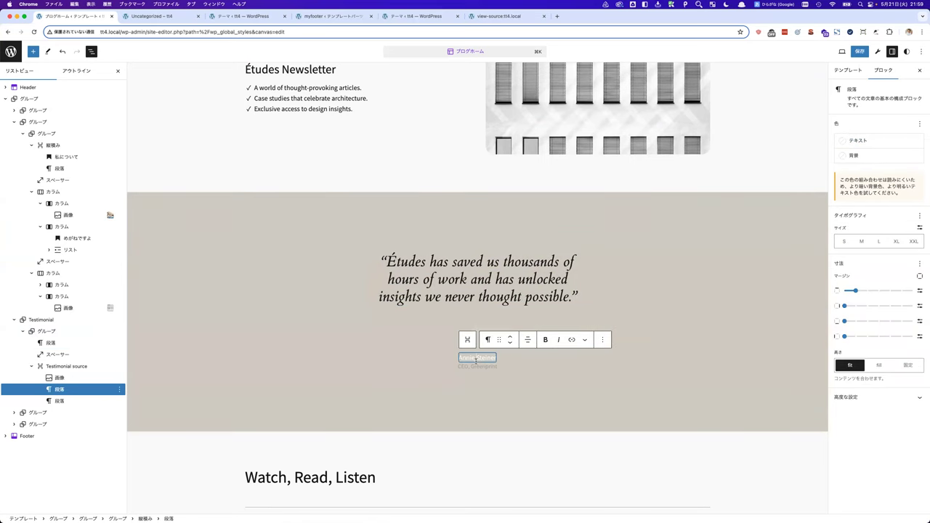
{"action": "left_click", "coordinate": [854, 142]}
{"action": "left_click", "coordinate": [768, 207]}
{"action": "left_click", "coordinate": [660, 263]}
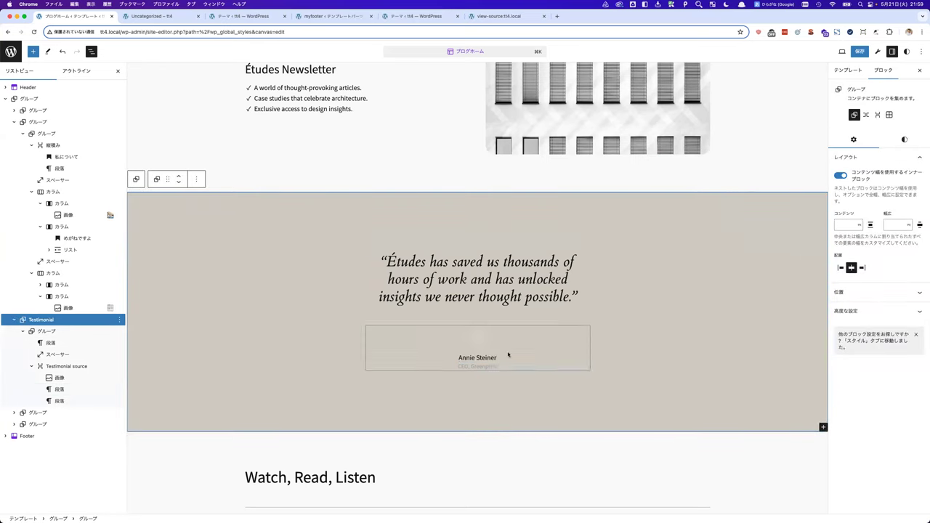
Set the text color of the "CEO, Greenprint" paragraph to Contrast.
{"action": "triple_click", "coordinate": [469, 366]}
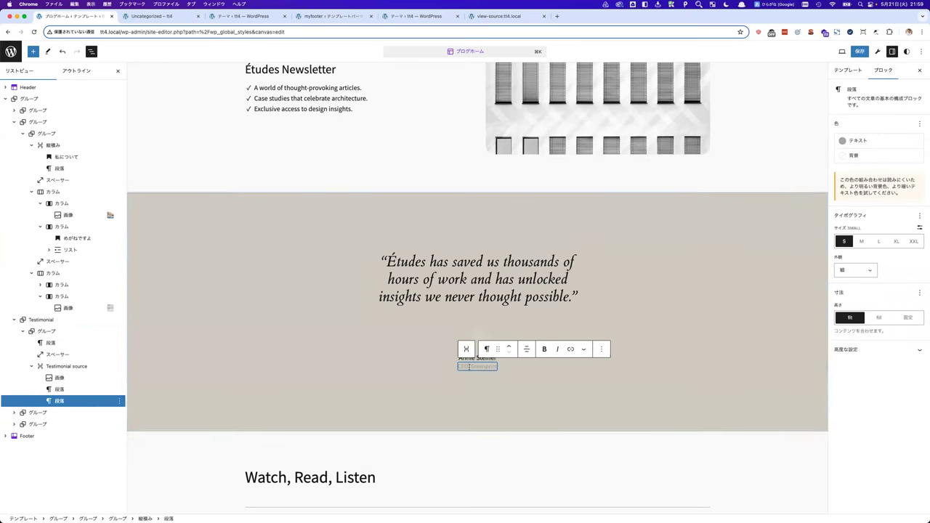
{"action": "left_click", "coordinate": [854, 141]}
{"action": "left_click", "coordinate": [767, 206]}
{"action": "left_click", "coordinate": [589, 297]}
Check the post list section below the testimonial and save the ブログホーム template.
{"action": "scroll", "coordinate": [470, 386], "scroll_direction": "down", "scroll_amount": 10}
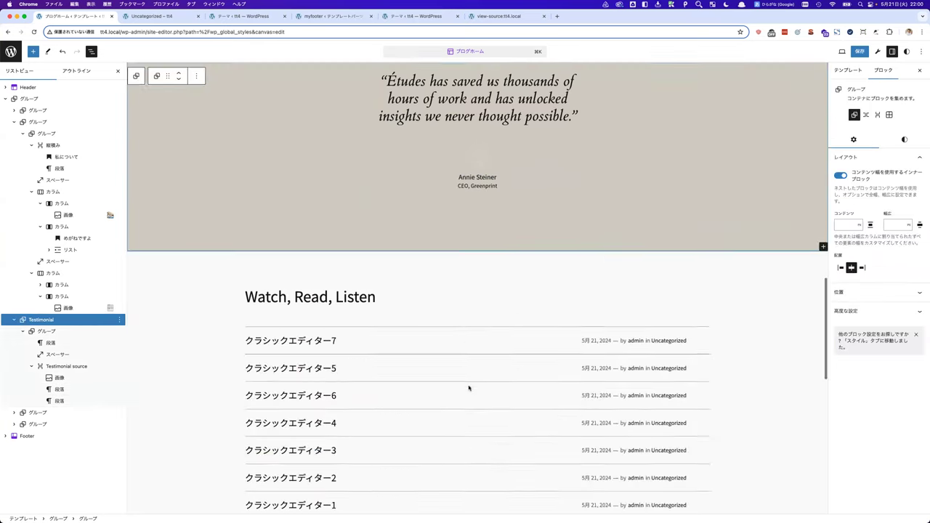
{"action": "scroll", "coordinate": [464, 376], "scroll_direction": "up", "scroll_amount": 2}
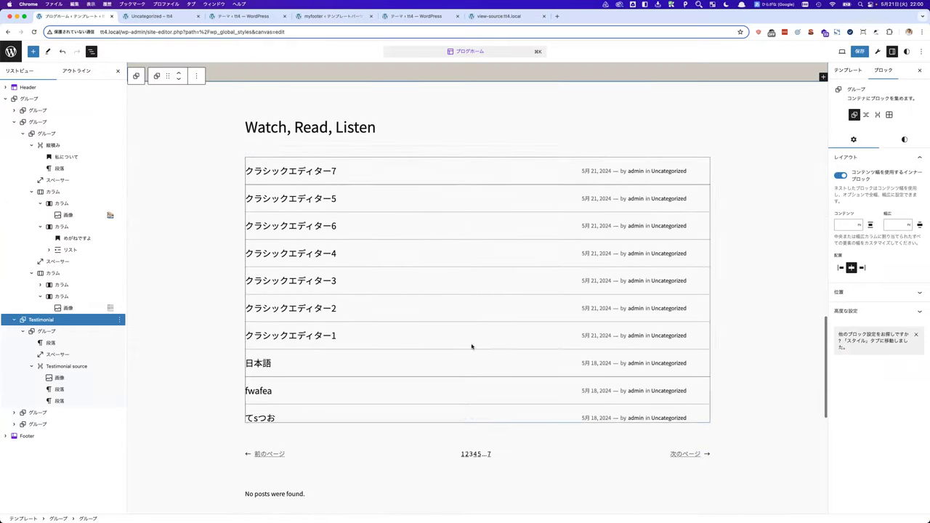
{"action": "left_click", "coordinate": [859, 52]}
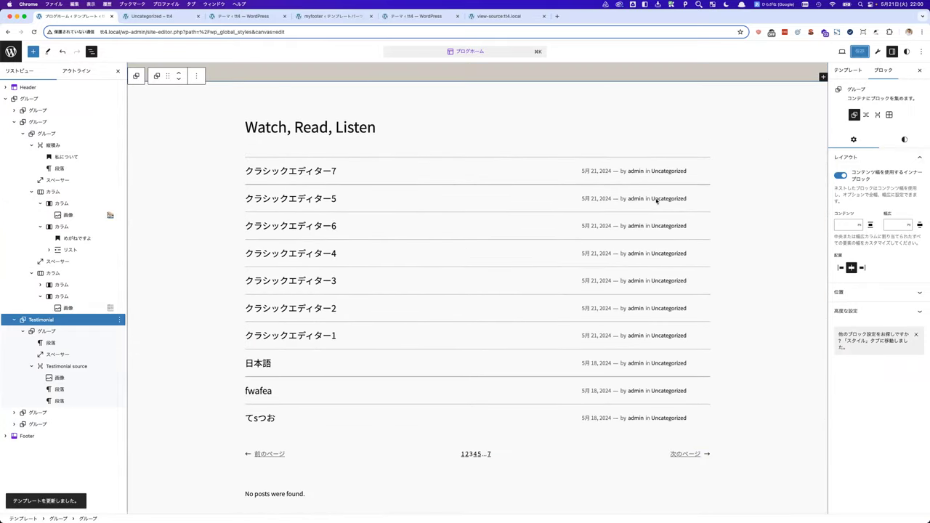
{"action": "scroll", "coordinate": [615, 216], "scroll_direction": "up", "scroll_amount": 10}
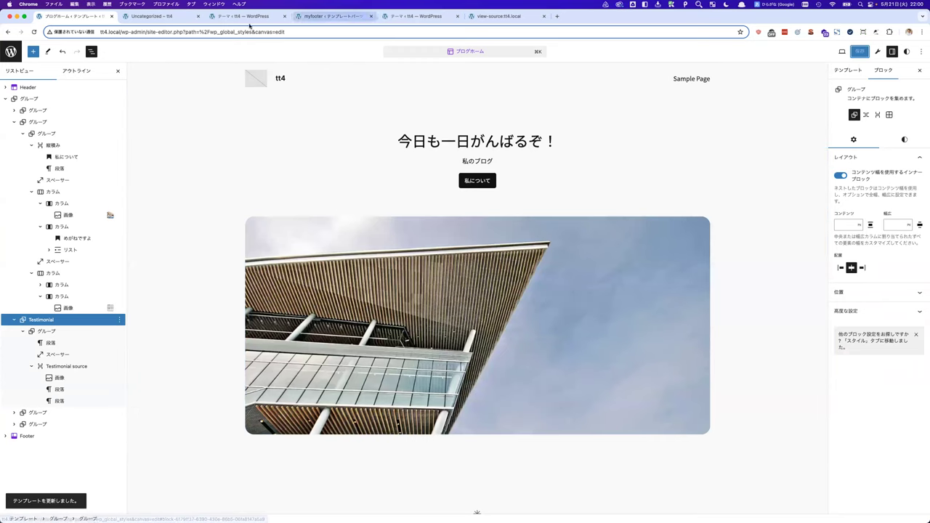
Open the tt4 site's front page in its browser tab and look through the edited sections.
{"action": "left_click", "coordinate": [157, 17]}
{"action": "left_click", "coordinate": [237, 66]}
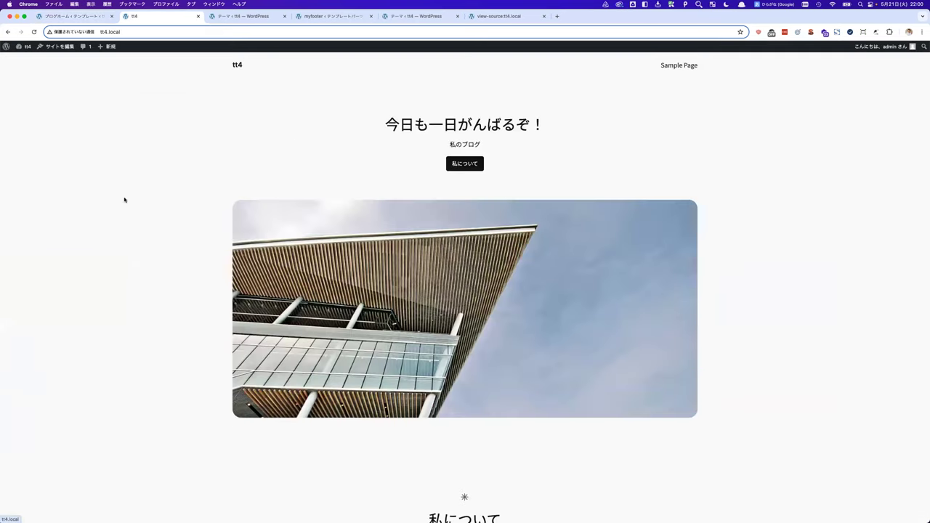
{"action": "scroll", "coordinate": [124, 199], "scroll_direction": "down", "scroll_amount": 10}
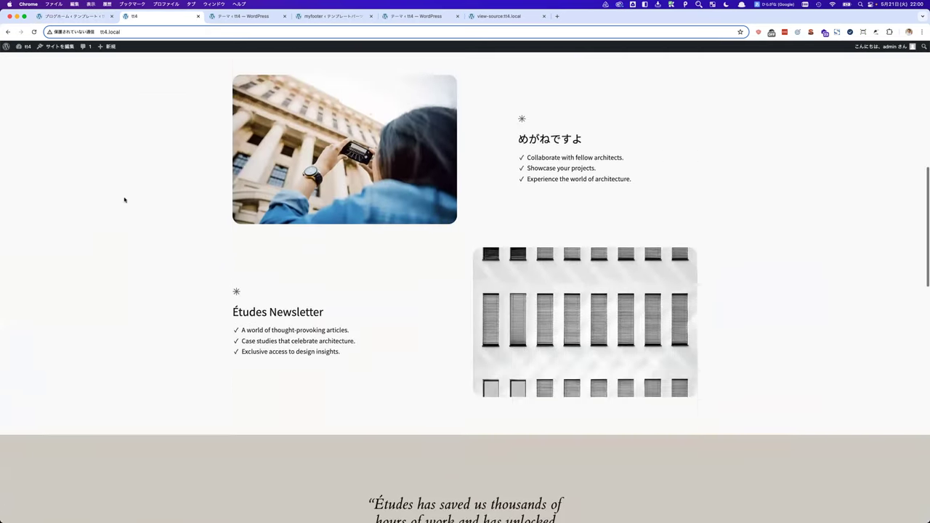
Look over the front page's post list and subscriber section and return to the header.
{"action": "scroll", "coordinate": [124, 199], "scroll_direction": "down", "scroll_amount": 7}
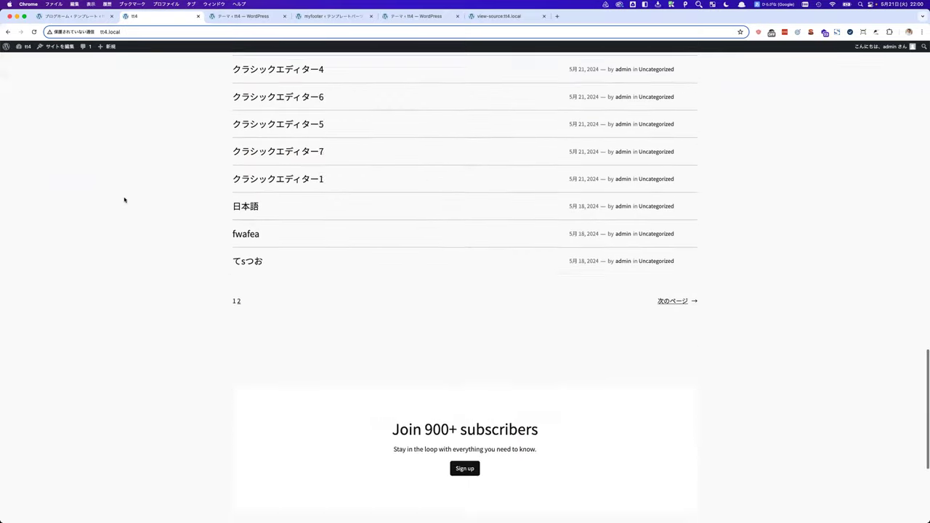
{"action": "scroll", "coordinate": [125, 200], "scroll_direction": "up", "scroll_amount": 6}
{"action": "scroll", "coordinate": [124, 200], "scroll_direction": "up", "scroll_amount": 15}
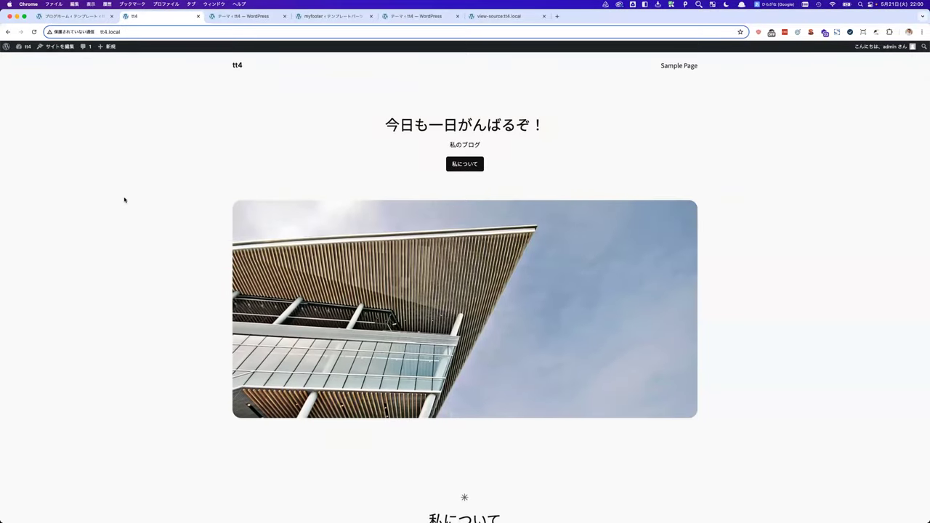
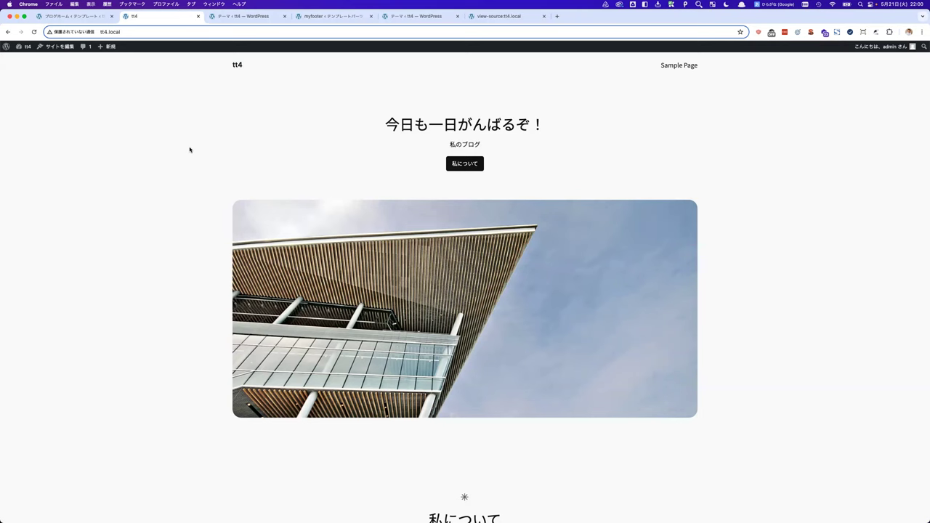
Return to the ブログホーム template editor and turn off テンプレートからクエリーを継承 for the クエリーループ under "Watch, Read, Listen".
{"action": "left_click", "coordinate": [73, 16]}
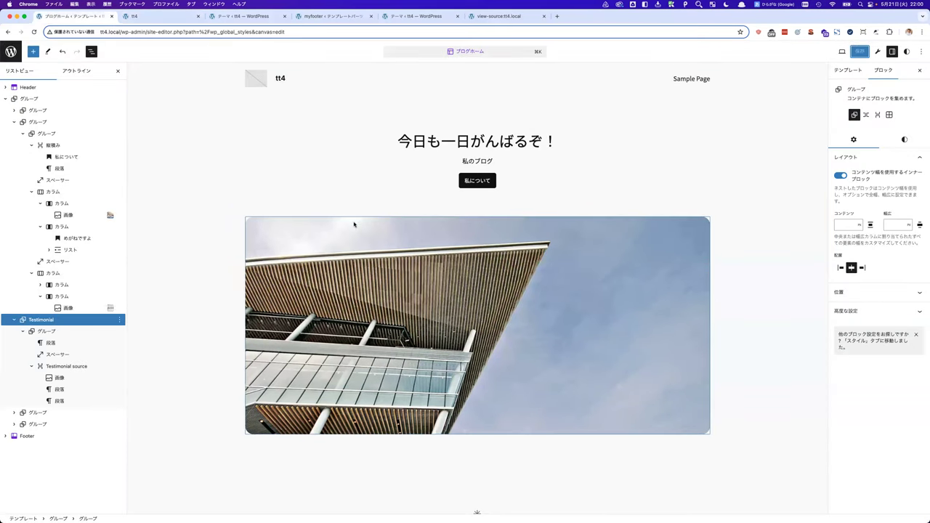
{"action": "scroll", "coordinate": [377, 270], "scroll_direction": "down", "scroll_amount": 15}
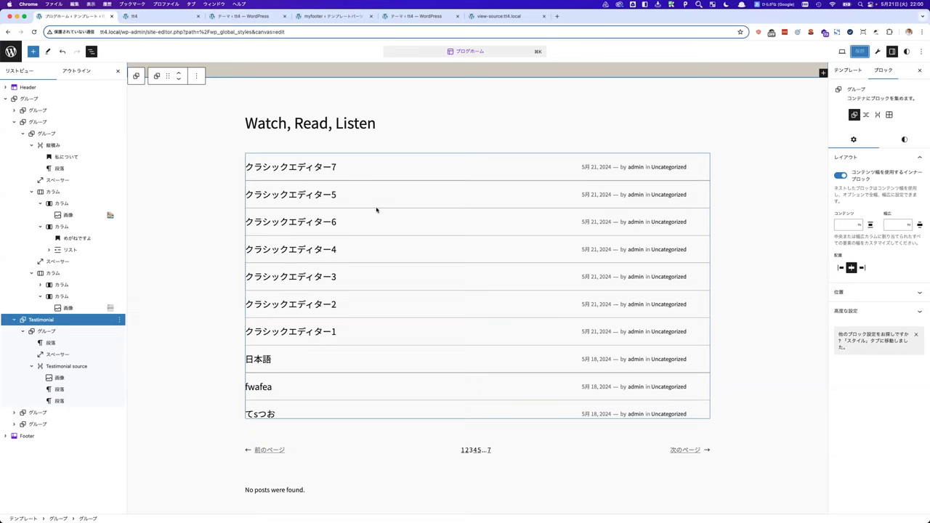
{"action": "left_click", "coordinate": [377, 210]}
{"action": "scroll", "coordinate": [150, 365], "scroll_direction": "down", "scroll_amount": 3}
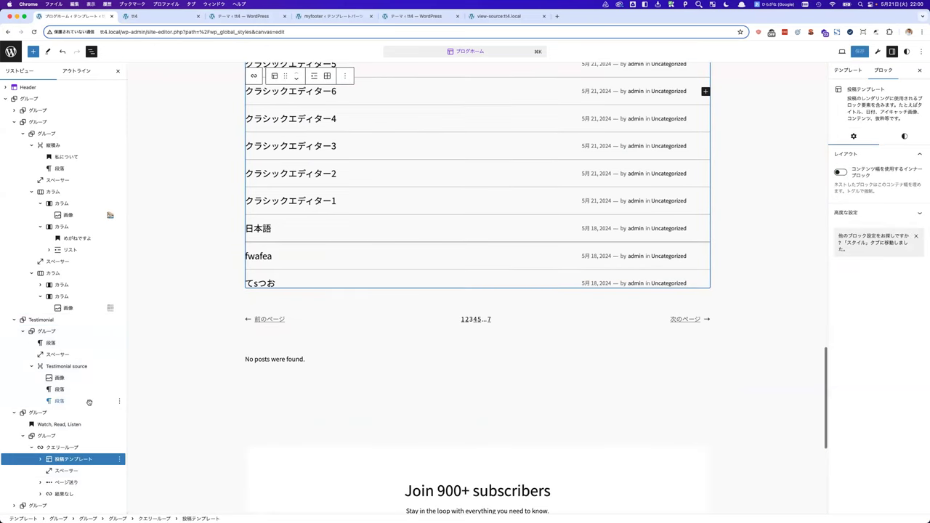
{"action": "left_click", "coordinate": [62, 437]}
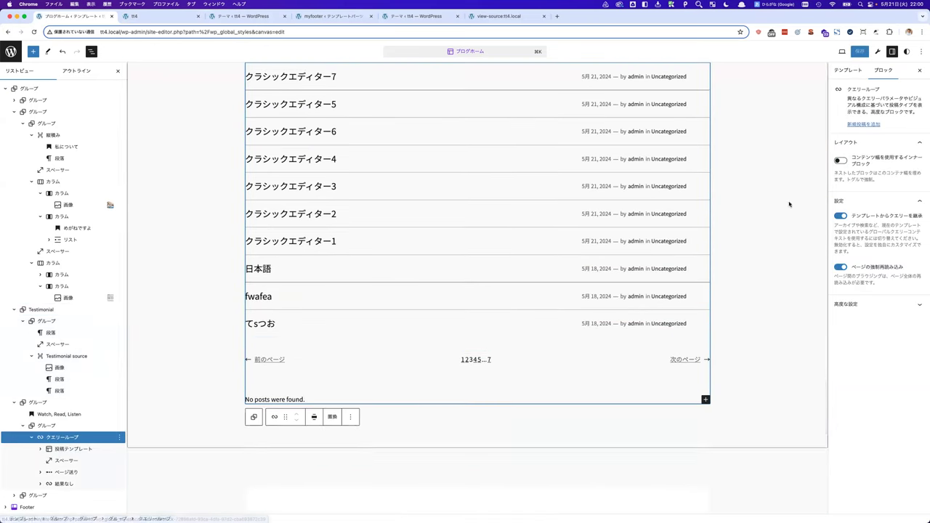
{"action": "left_click", "coordinate": [840, 216]}
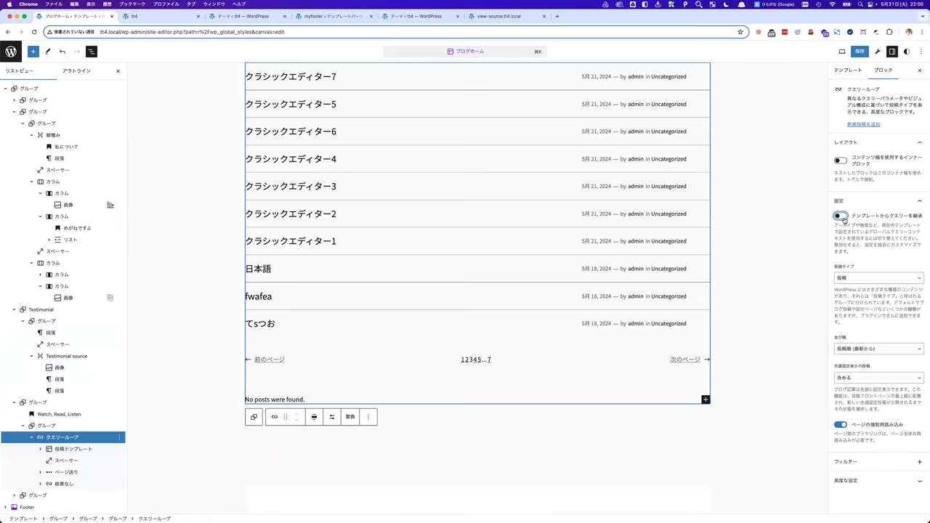
{"action": "scroll", "coordinate": [855, 272], "scroll_direction": "up", "scroll_amount": 3}
{"action": "scroll", "coordinate": [855, 272], "scroll_direction": "down", "scroll_amount": 3}
Add a タクソノミー filter to the クエリーループ limiting it to the Uncategorized category, and save the template.
{"action": "left_click", "coordinate": [864, 277]}
{"action": "left_click", "coordinate": [858, 280]}
{"action": "left_click", "coordinate": [916, 464]}
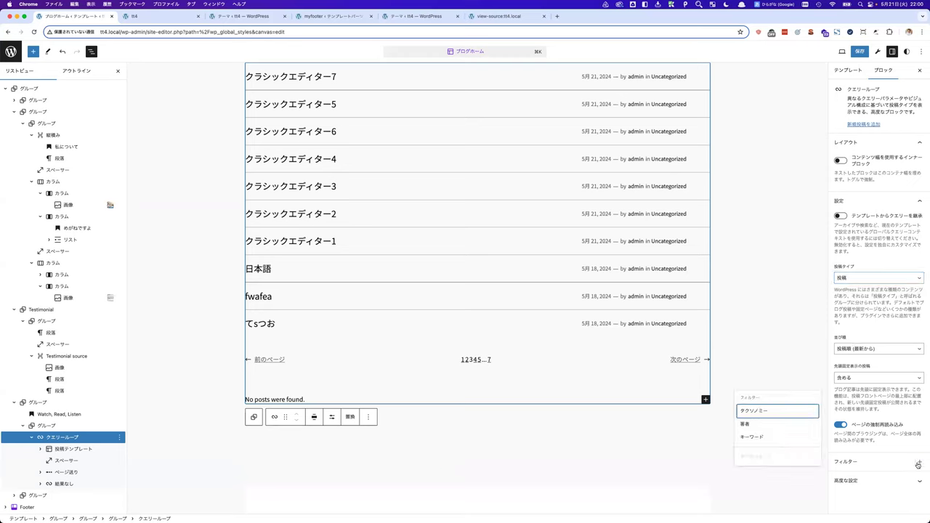
{"action": "left_click", "coordinate": [769, 415]}
{"action": "scroll", "coordinate": [769, 415], "scroll_direction": "down", "scroll_amount": 2}
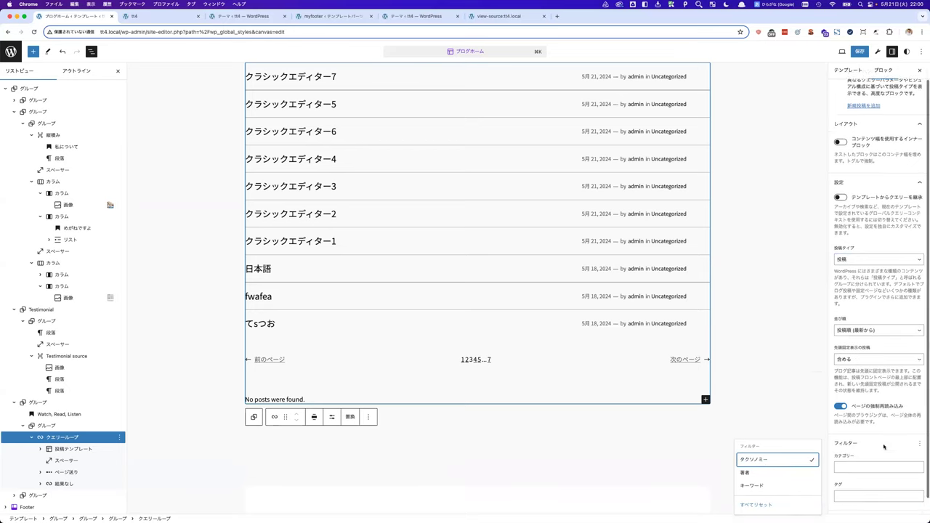
{"action": "left_click", "coordinate": [878, 451]}
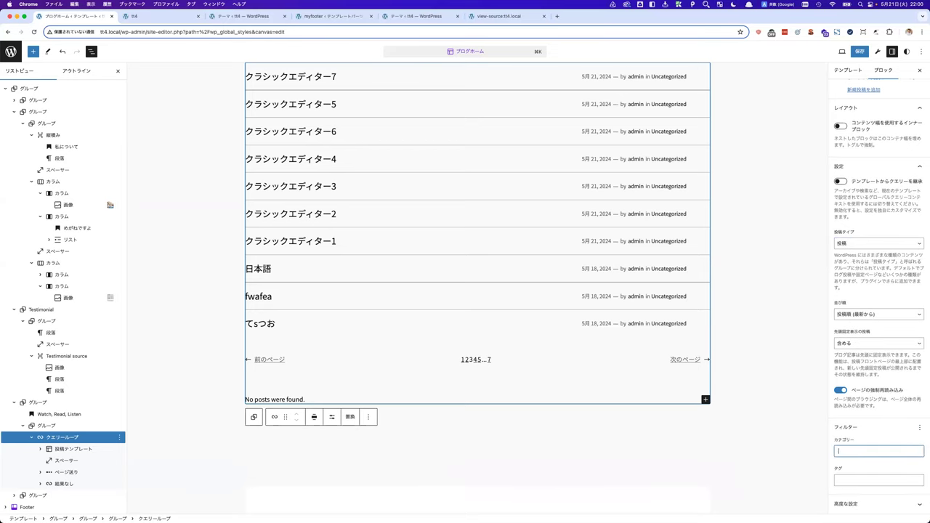
{"action": "type", "text": "un"}
{"action": "key", "text": "Down"}
{"action": "key", "text": "Return"}
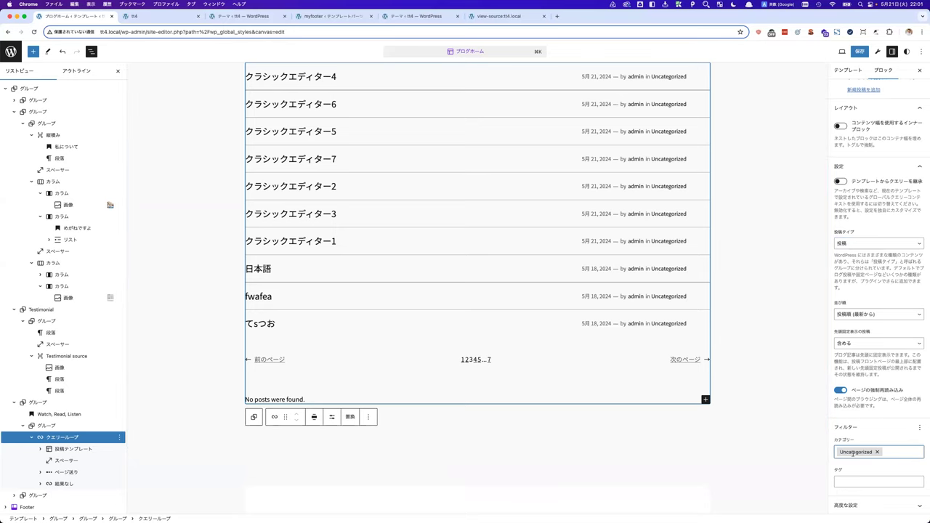
{"action": "scroll", "coordinate": [843, 188], "scroll_direction": "up", "scroll_amount": 1}
{"action": "key", "text": "super+s"}
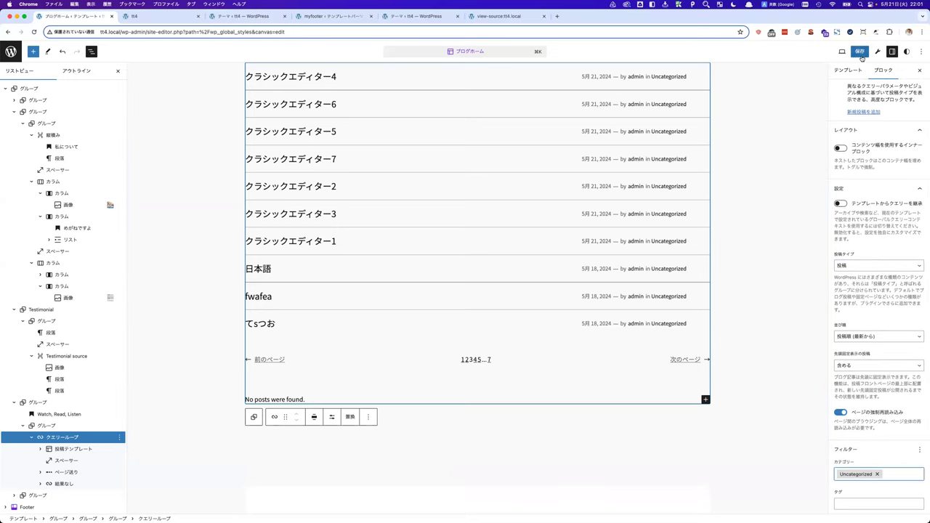
View the クエリーループ's display settings and browse the available replacement patterns without choosing one.
{"action": "scroll", "coordinate": [506, 243], "scroll_direction": "up", "scroll_amount": 3}
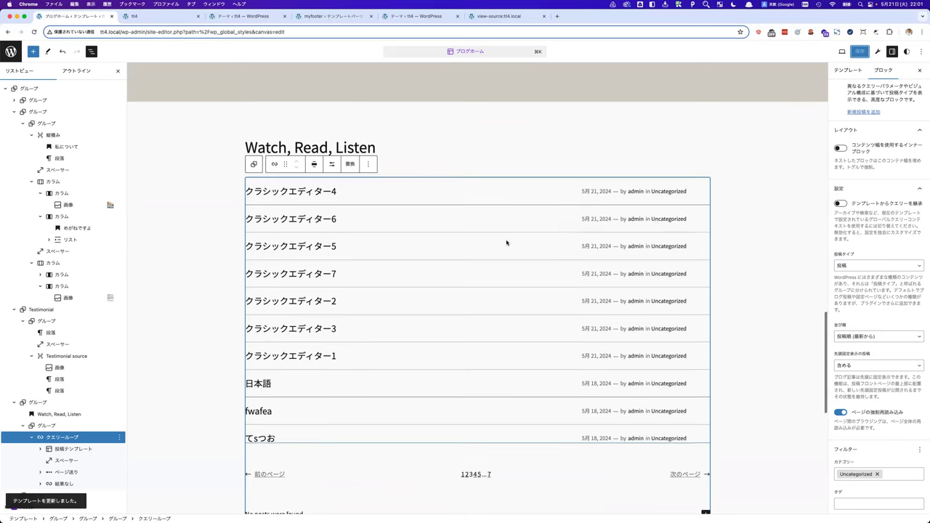
{"action": "left_click", "coordinate": [331, 165]}
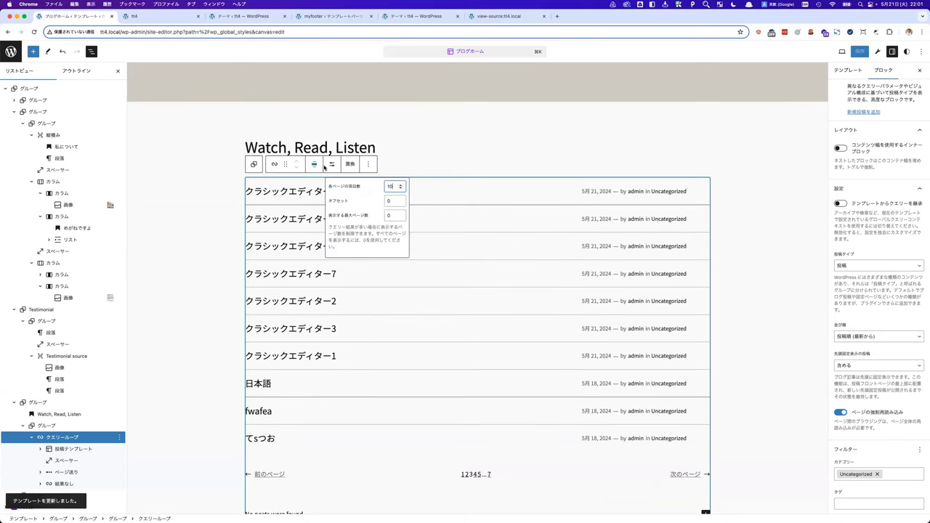
{"action": "left_click", "coordinate": [351, 165]}
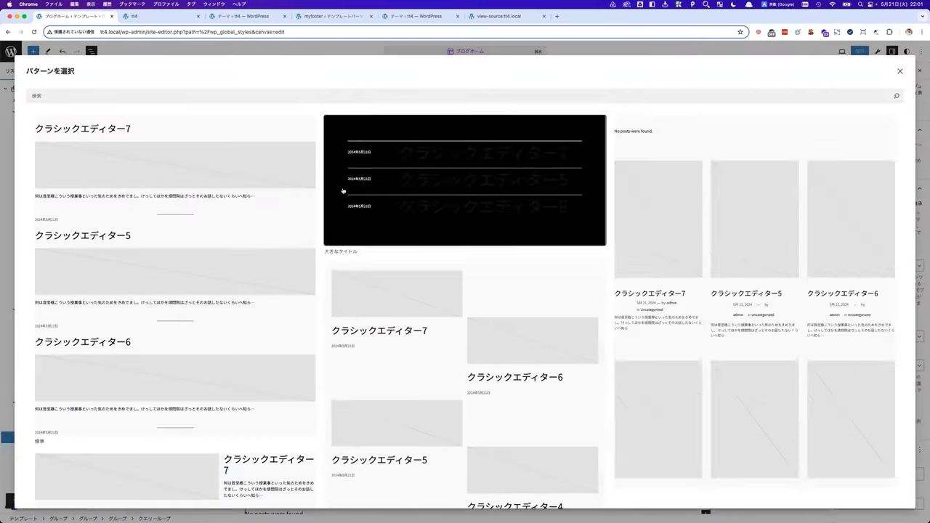
{"action": "scroll", "coordinate": [455, 262], "scroll_direction": "down", "scroll_amount": 3}
{"action": "right_click", "coordinate": [473, 258]}
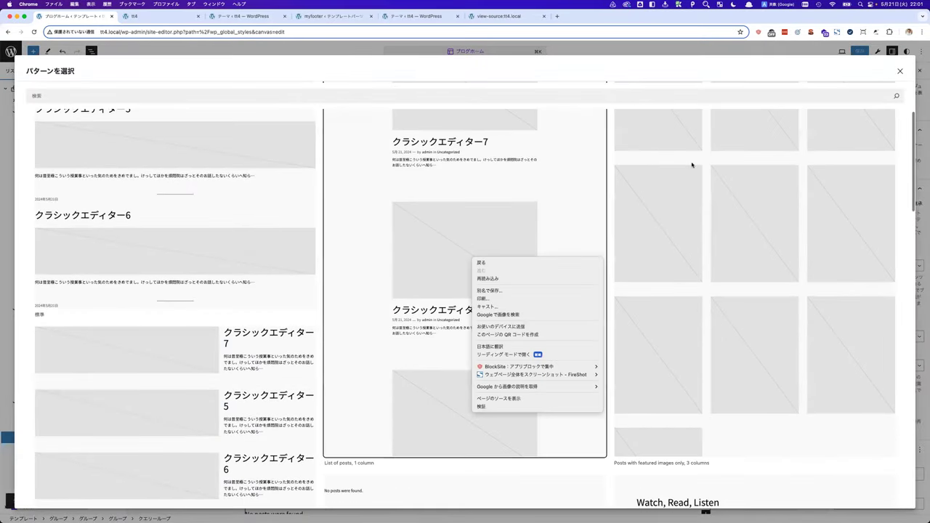
{"action": "left_click", "coordinate": [896, 74]}
{"action": "left_click", "coordinate": [899, 71]}
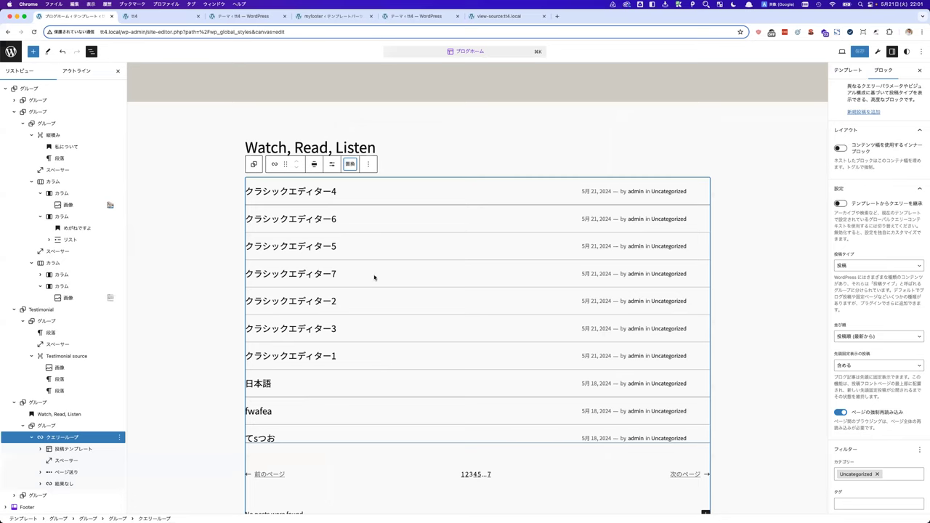
Examine the blocks nested in the 投稿テンプレート down to the タイトル block in its first column.
{"action": "left_click", "coordinate": [41, 449]}
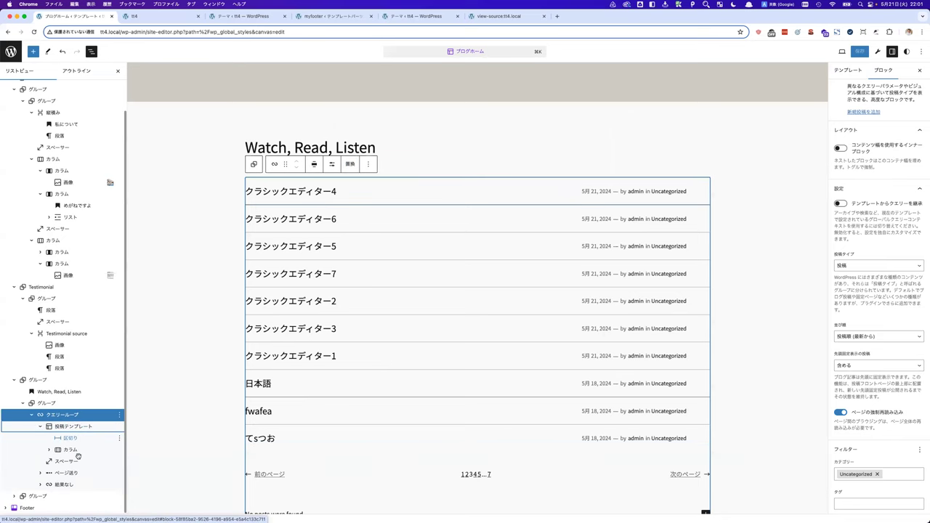
{"action": "left_click", "coordinate": [49, 450]}
{"action": "scroll", "coordinate": [59, 443], "scroll_direction": "down", "scroll_amount": 1}
{"action": "left_click", "coordinate": [66, 439]}
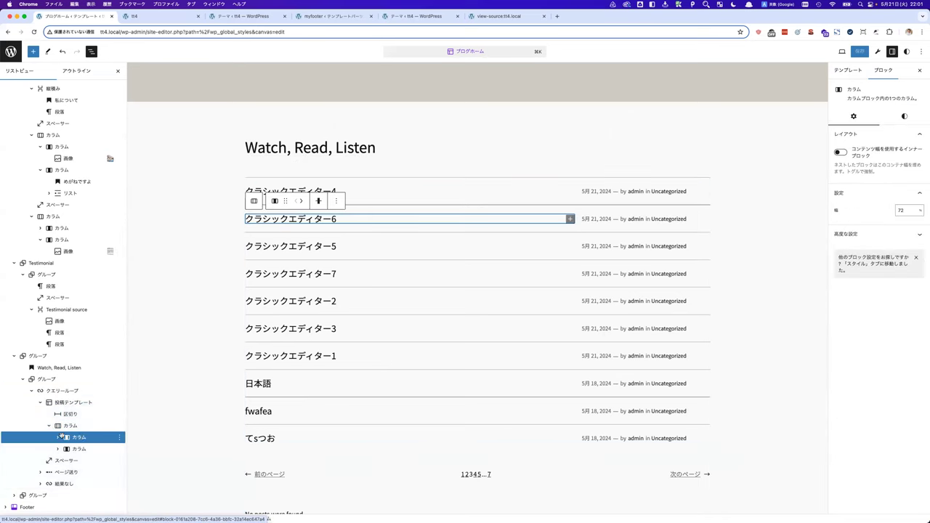
{"action": "left_click", "coordinate": [59, 437]}
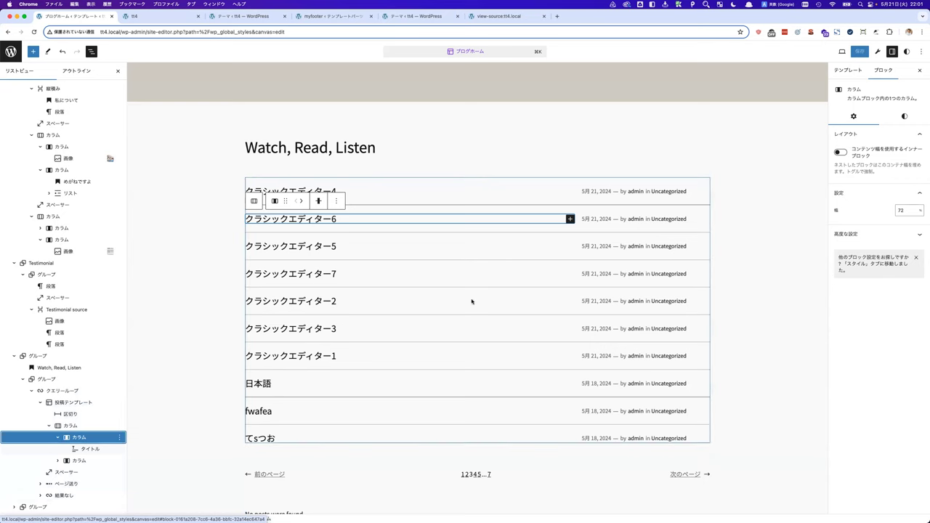
{"action": "left_click", "coordinate": [385, 187]}
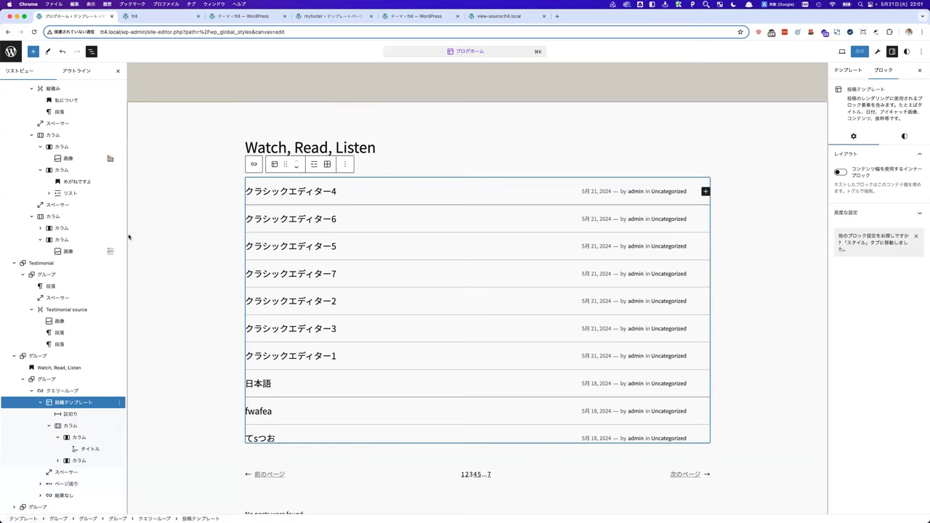
Replace the クエリーループ under "Watch, Read, Listen" with the 小さな画像とタイトル pattern.
{"action": "left_click", "coordinate": [62, 390]}
{"action": "left_click", "coordinate": [349, 160]}
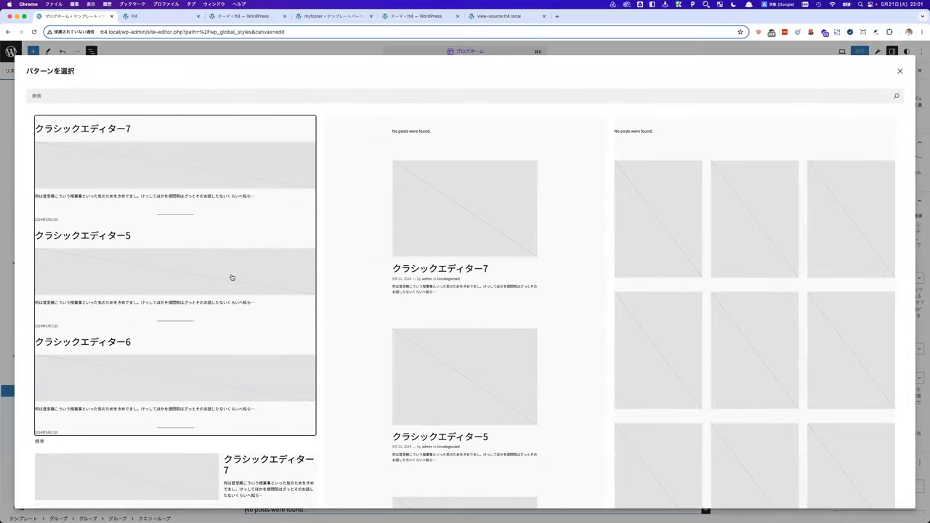
{"action": "scroll", "coordinate": [232, 277], "scroll_direction": "down", "scroll_amount": 10}
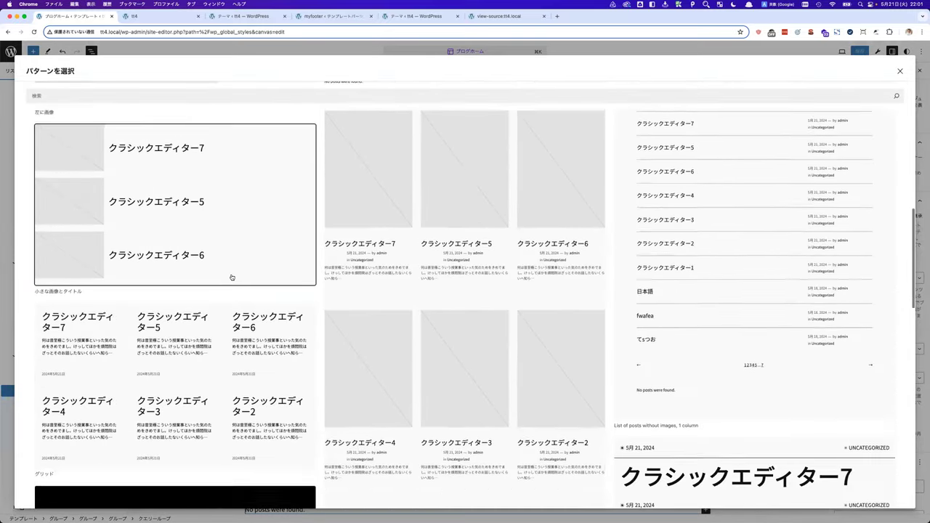
{"action": "scroll", "coordinate": [232, 278], "scroll_direction": "down", "scroll_amount": 15}
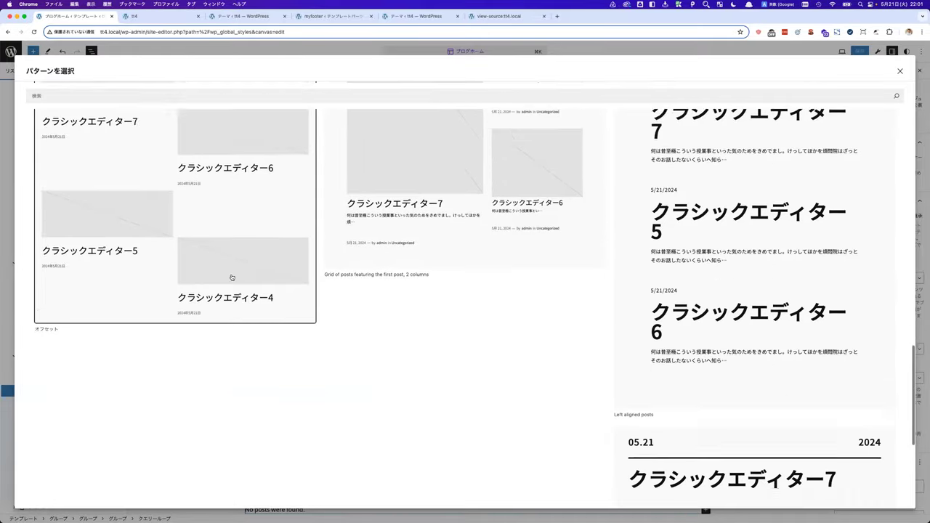
{"action": "scroll", "coordinate": [231, 277], "scroll_direction": "up", "scroll_amount": 10}
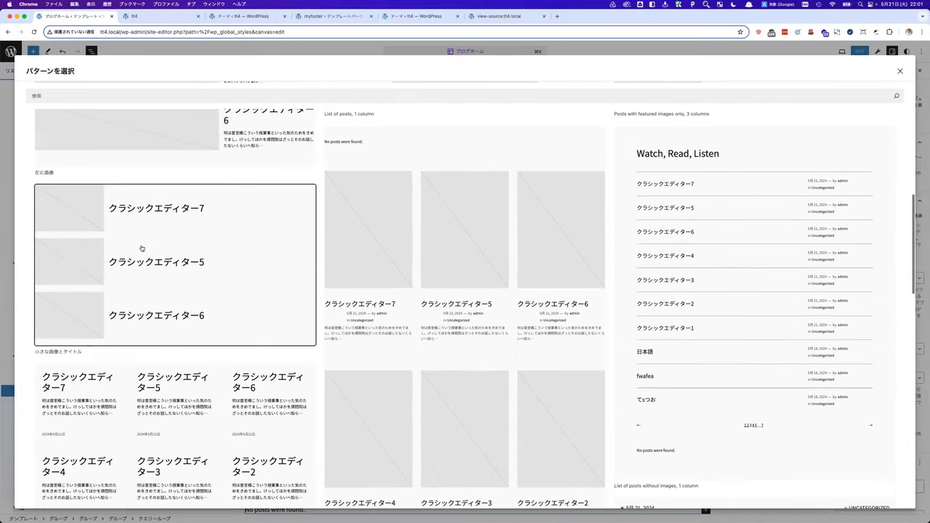
{"action": "scroll", "coordinate": [180, 241], "scroll_direction": "up", "scroll_amount": 5}
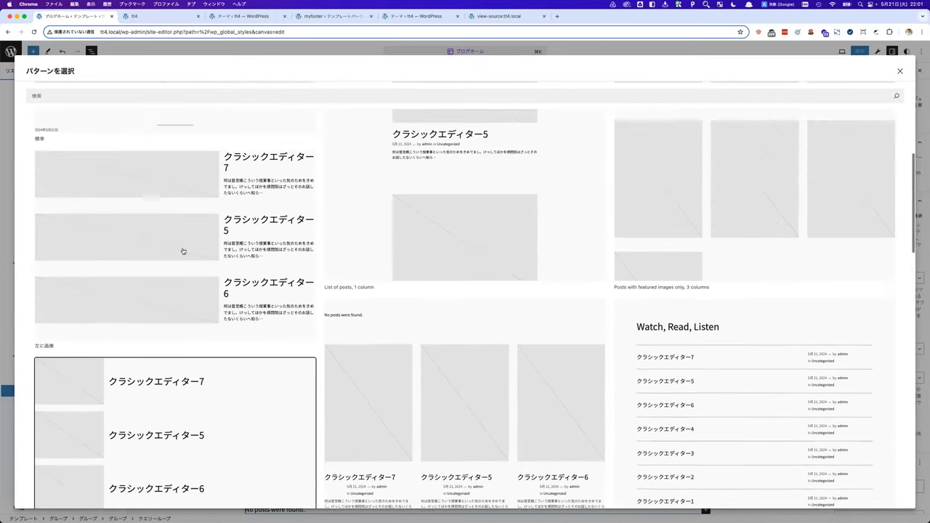
{"action": "scroll", "coordinate": [183, 252], "scroll_direction": "up", "scroll_amount": 6}
{"action": "scroll", "coordinate": [183, 251], "scroll_direction": "down", "scroll_amount": 9}
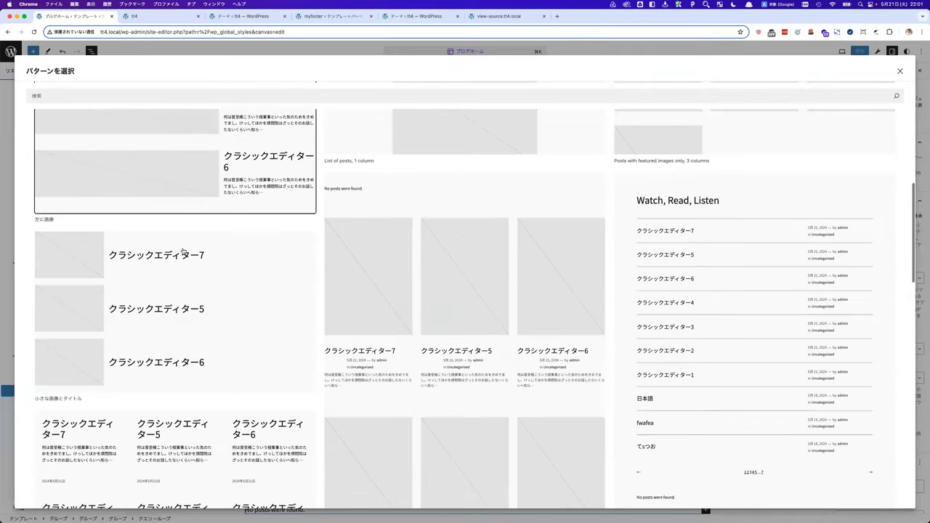
{"action": "left_click", "coordinate": [126, 250]}
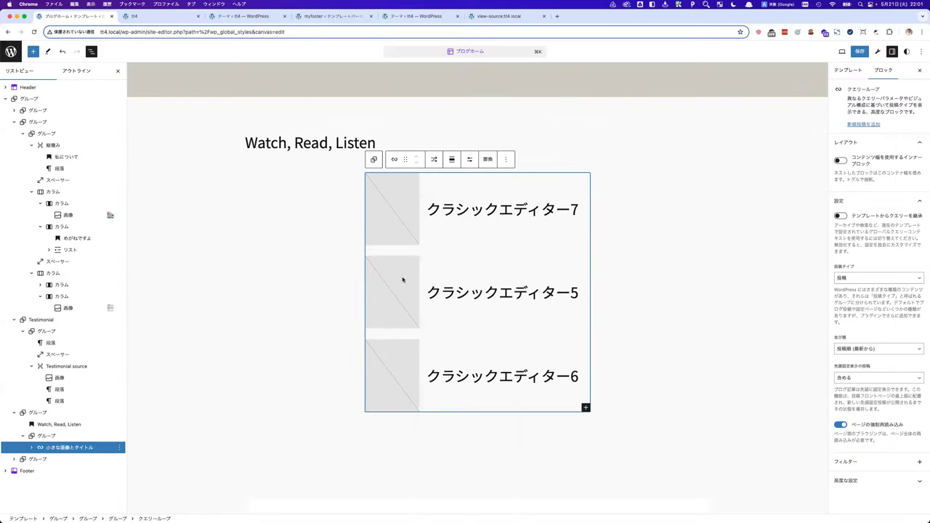
Set the number of items per page of the 小さな画像とタイトル query loop to 5.
{"action": "left_click", "coordinate": [469, 159]}
{"action": "left_click", "coordinate": [536, 182]}
{"action": "left_click", "coordinate": [537, 181]}
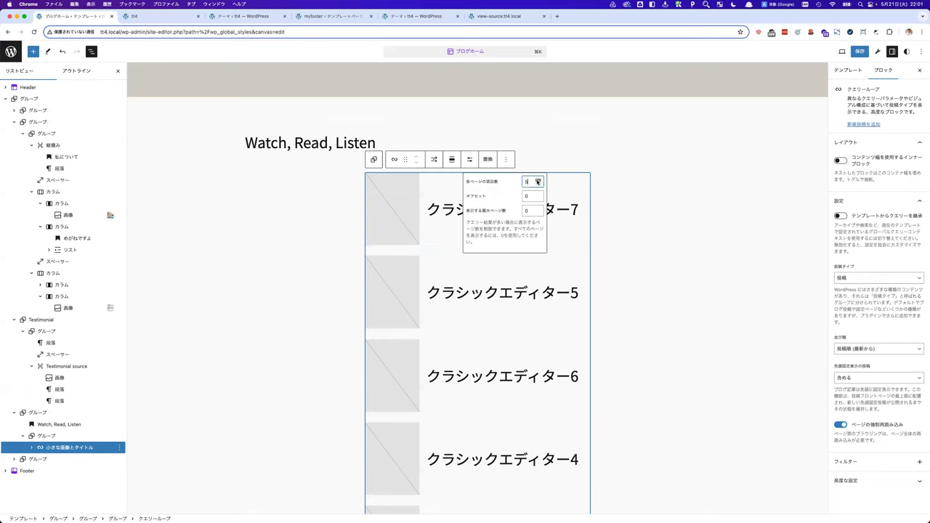
{"action": "left_click", "coordinate": [622, 155]}
Set the font size of the post list's タイトル block to M.
{"action": "left_click", "coordinate": [552, 209]}
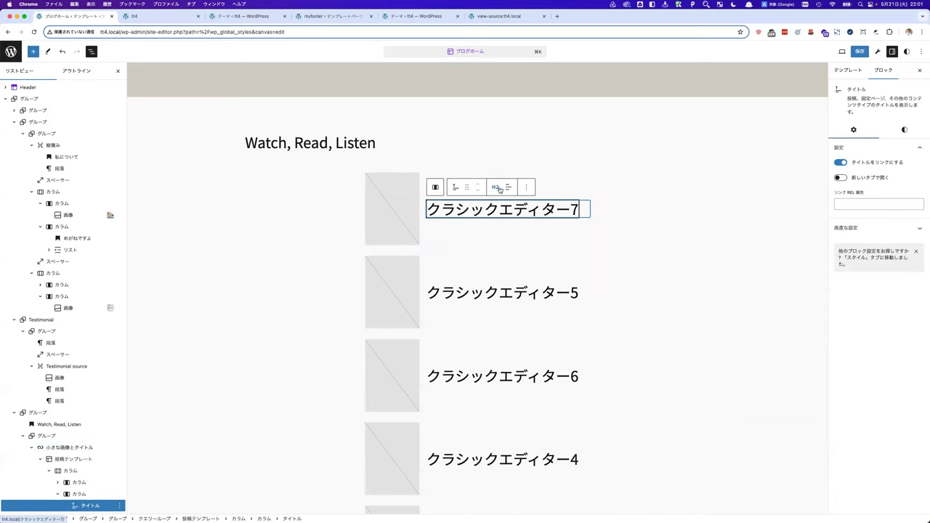
{"action": "left_click", "coordinate": [904, 129]}
{"action": "left_click", "coordinate": [862, 243]}
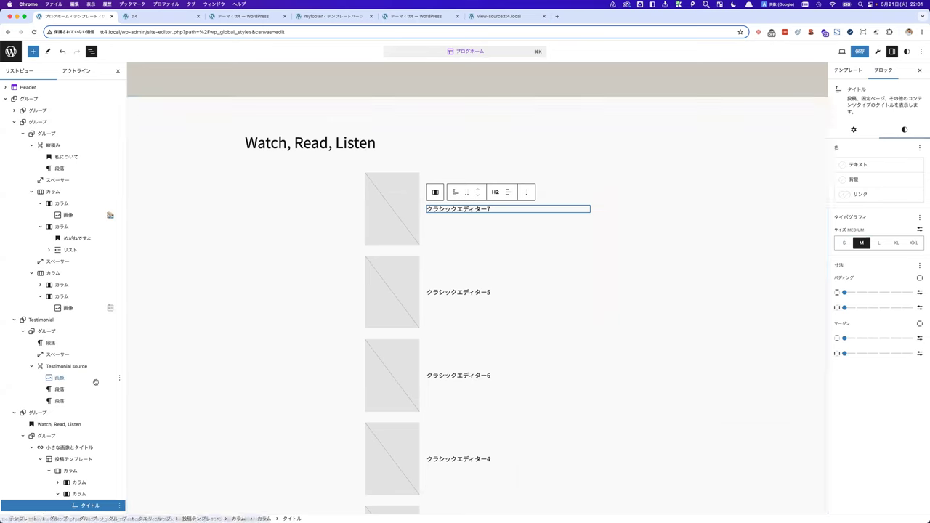
Insert a 日付 block above the タイトル block in the post template's second column and check the post list.
{"action": "scroll", "coordinate": [109, 479], "scroll_direction": "down", "scroll_amount": 1}
{"action": "left_click", "coordinate": [119, 484]}
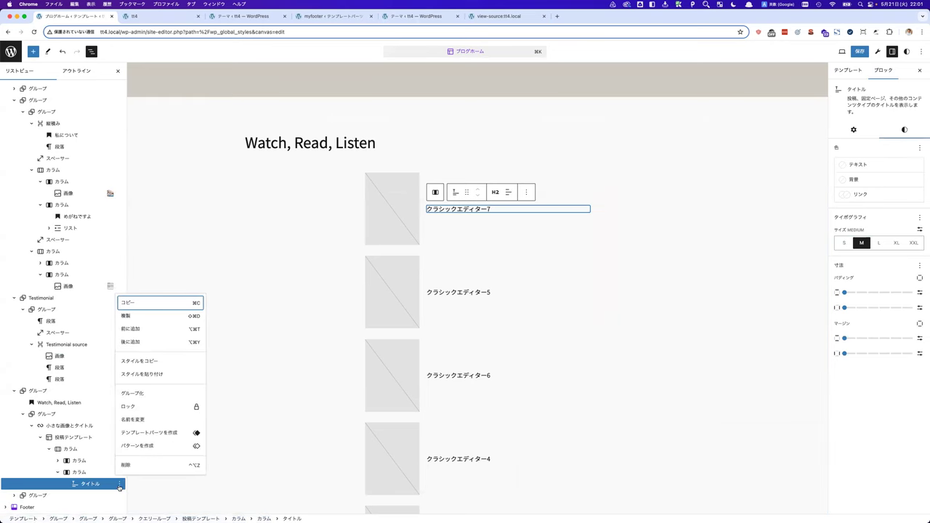
{"action": "left_click", "coordinate": [133, 328]}
{"action": "scroll", "coordinate": [395, 280], "scroll_direction": "up", "scroll_amount": 3}
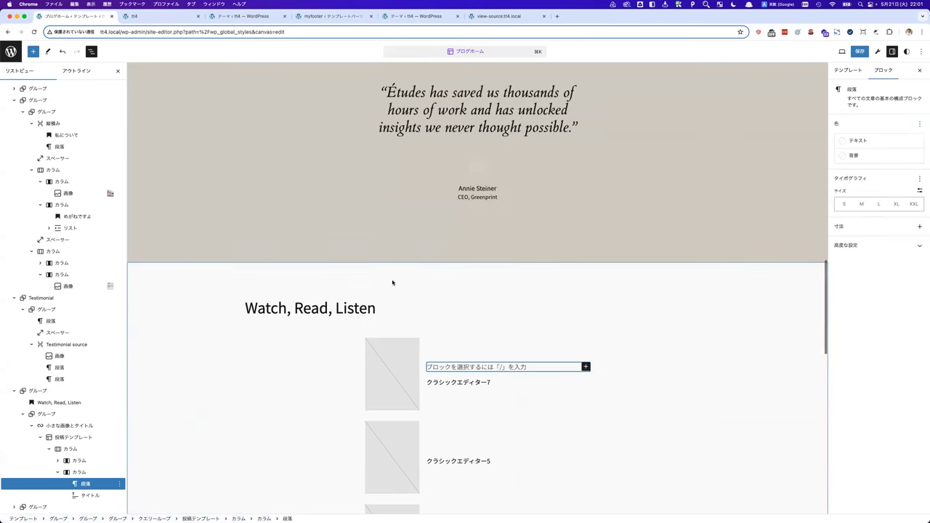
{"action": "type", "text": "/目"}
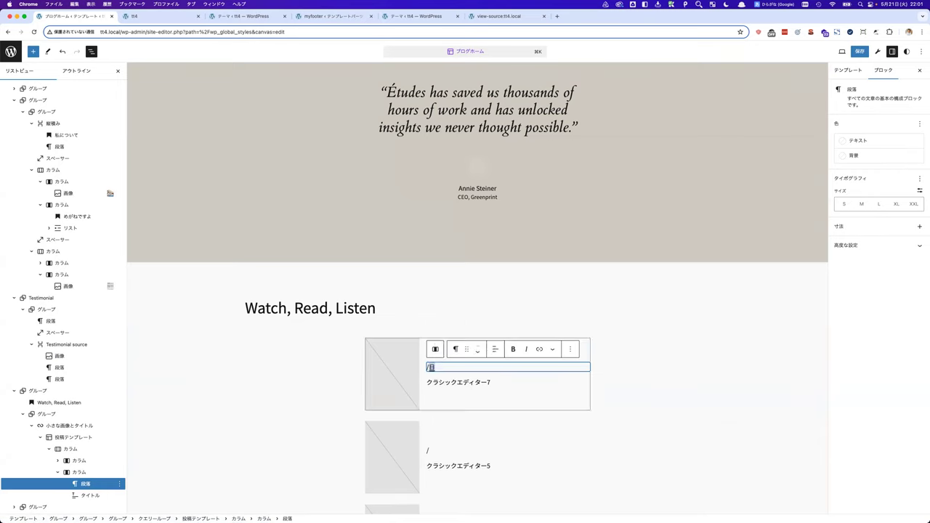
{"action": "key", "text": "Return"}
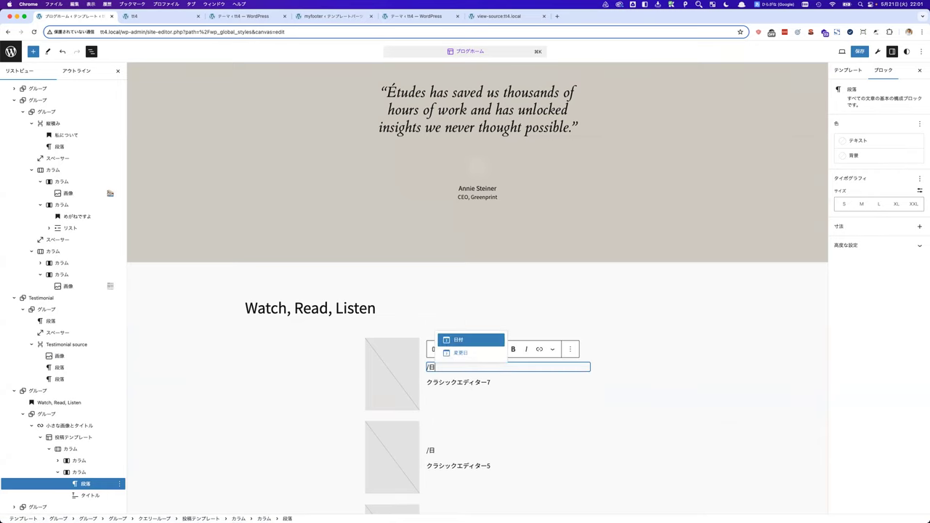
{"action": "left_click", "coordinate": [460, 342]}
{"action": "left_click", "coordinate": [535, 421]}
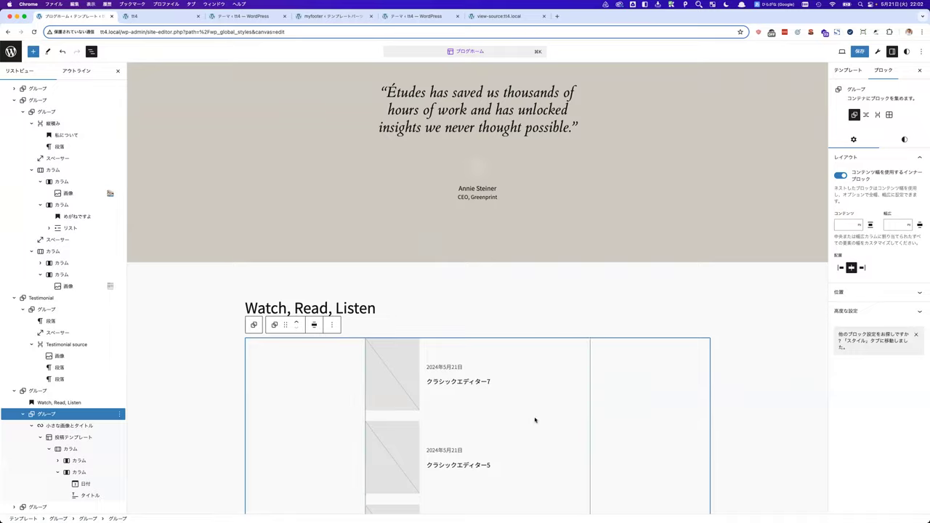
{"action": "scroll", "coordinate": [535, 420], "scroll_direction": "down", "scroll_amount": 5}
{"action": "scroll", "coordinate": [535, 419], "scroll_direction": "down", "scroll_amount": 5}
{"action": "scroll", "coordinate": [535, 421], "scroll_direction": "up", "scroll_amount": 10}
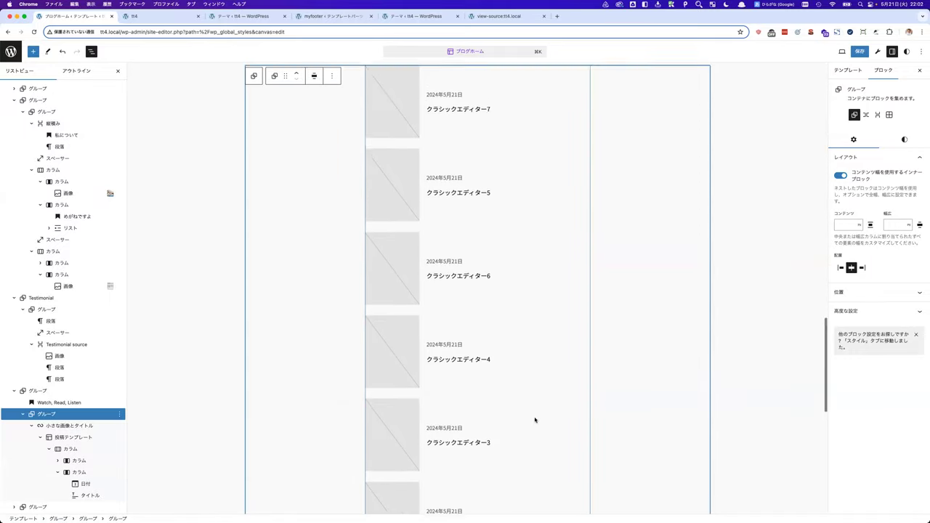
Check the settings of the query loop and its post template under "Watch, Read, Listen", and save the blog home template.
{"action": "left_click", "coordinate": [91, 427]}
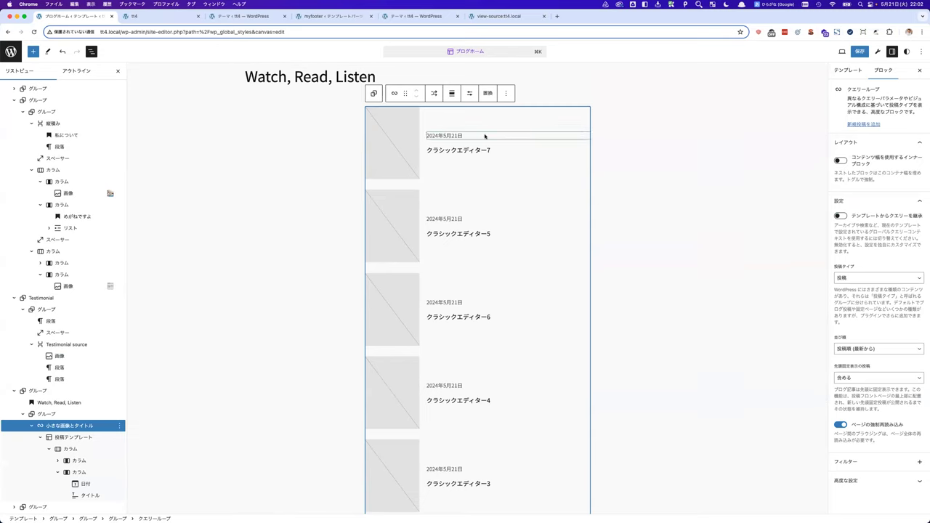
{"action": "left_click", "coordinate": [90, 438]}
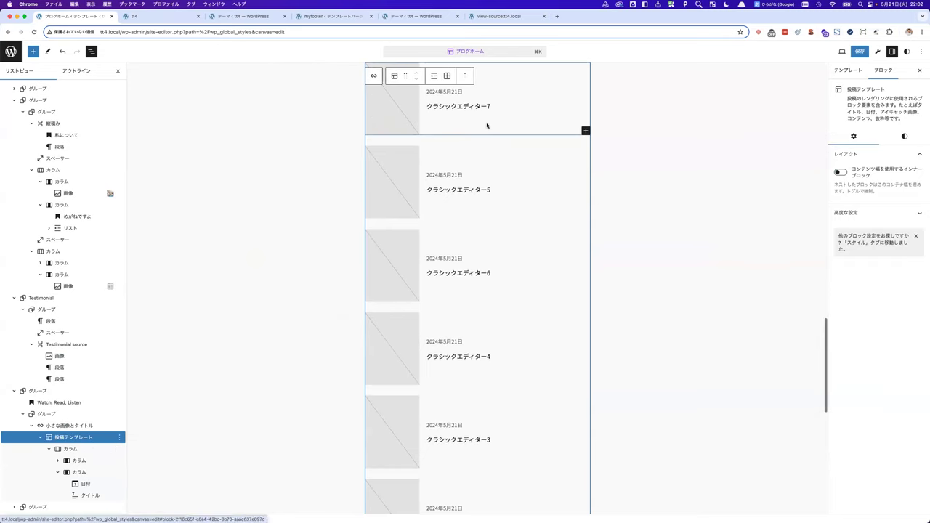
{"action": "left_click", "coordinate": [904, 136]}
{"action": "left_click", "coordinate": [866, 139]}
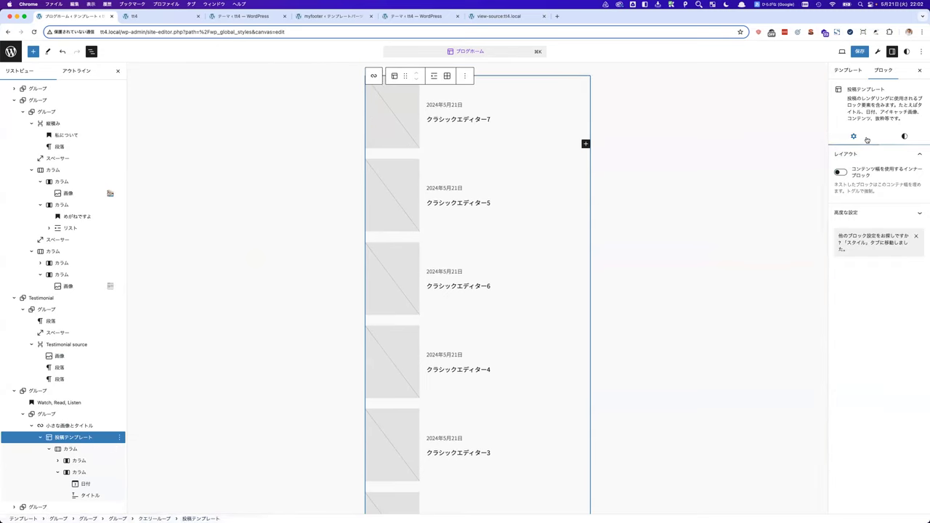
{"action": "left_click", "coordinate": [858, 53]}
{"action": "scroll", "coordinate": [494, 294], "scroll_direction": "down", "scroll_amount": 4}
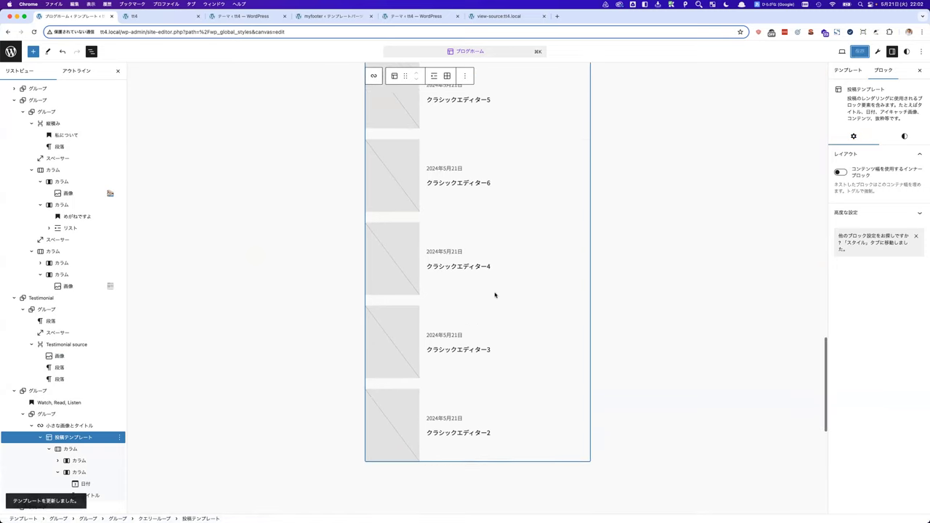
{"action": "scroll", "coordinate": [494, 295], "scroll_direction": "up", "scroll_amount": 6}
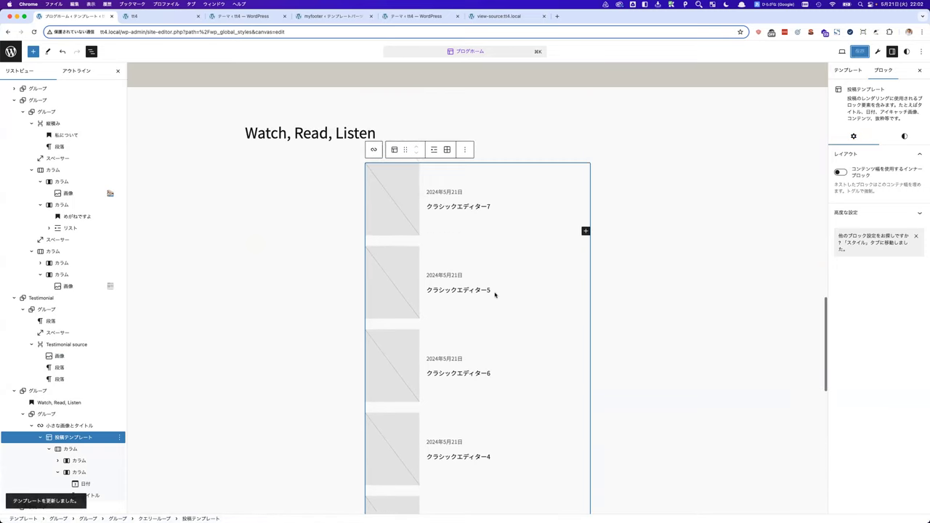
Switch to the Dropbox Paper notes, read sections 10 to 13 on block themes and theme.json, and return to the site editor.
{"action": "key", "text": "ctrl+Up"}
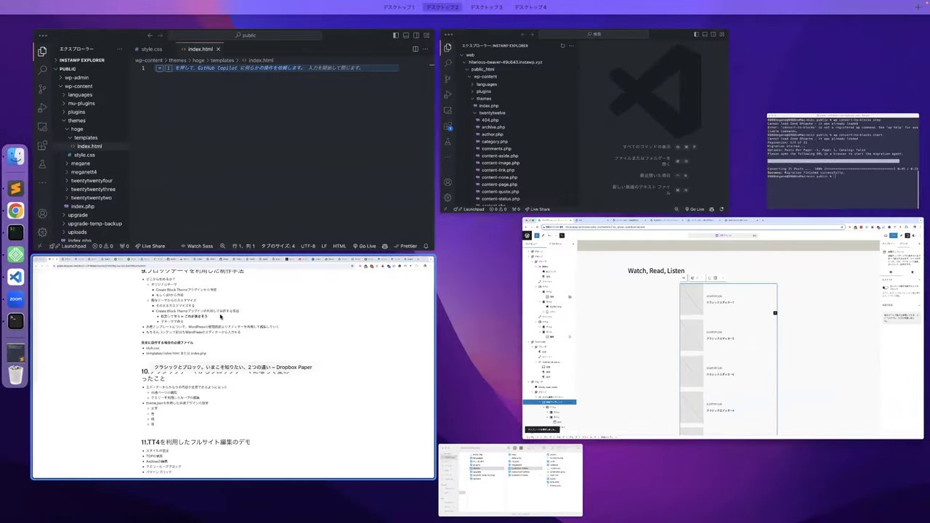
{"action": "left_click", "coordinate": [315, 328]}
{"action": "scroll", "coordinate": [327, 331], "scroll_direction": "down", "scroll_amount": 5}
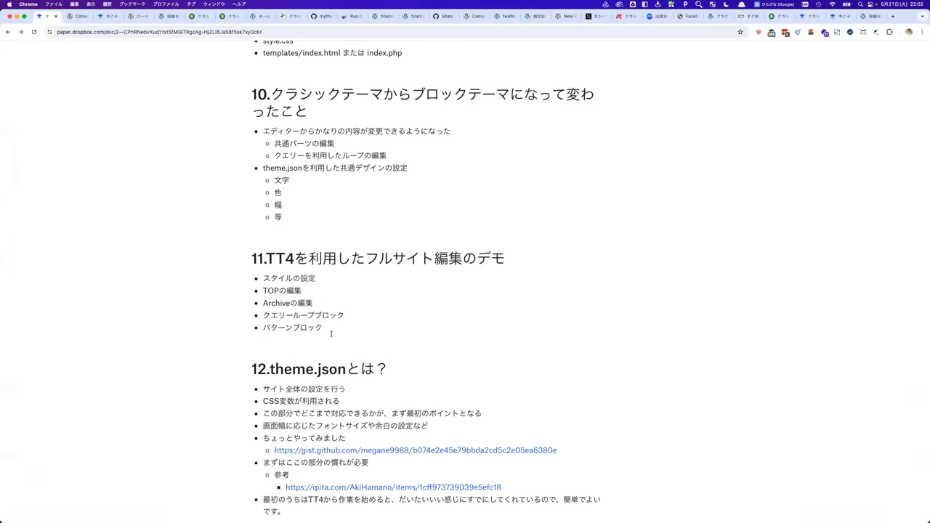
{"action": "scroll", "coordinate": [331, 333], "scroll_direction": "down", "scroll_amount": 3}
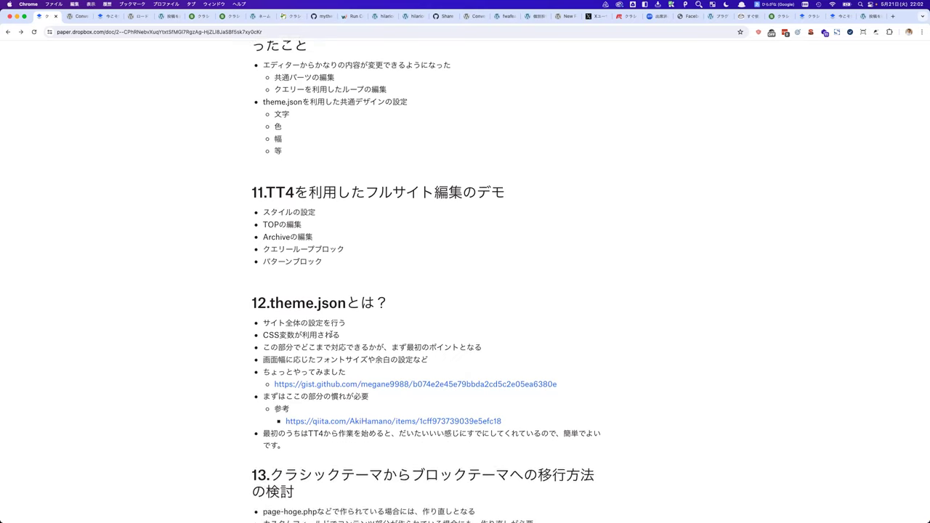
{"action": "scroll", "coordinate": [331, 334], "scroll_direction": "down", "scroll_amount": 2}
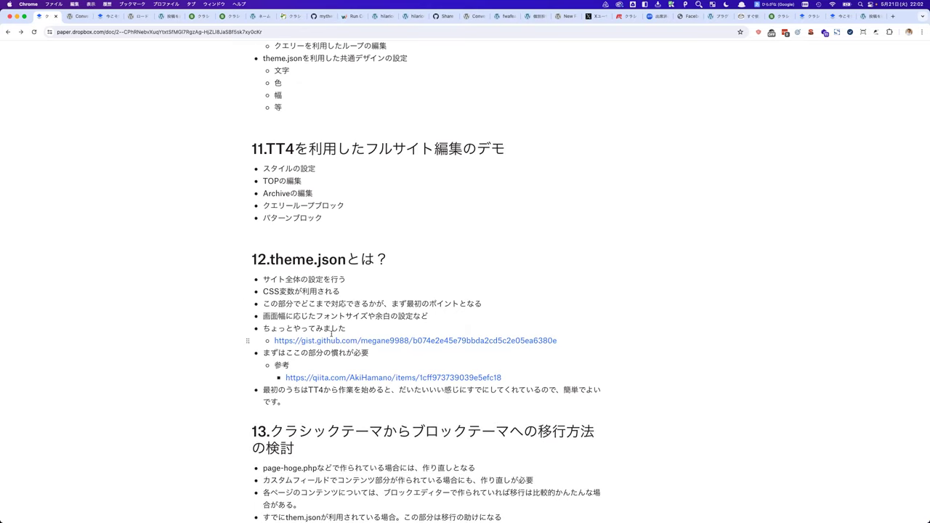
{"action": "key", "text": "ctrl+Up"}
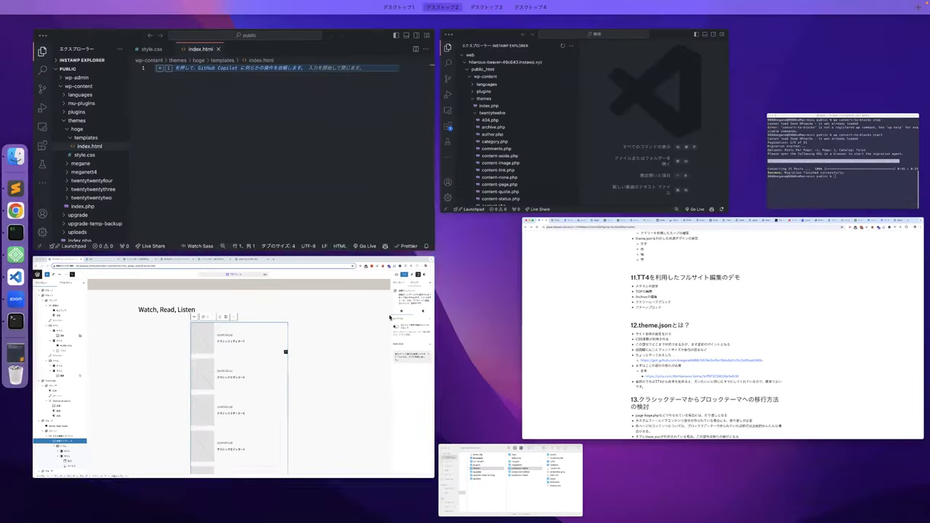
{"action": "left_click", "coordinate": [332, 362]}
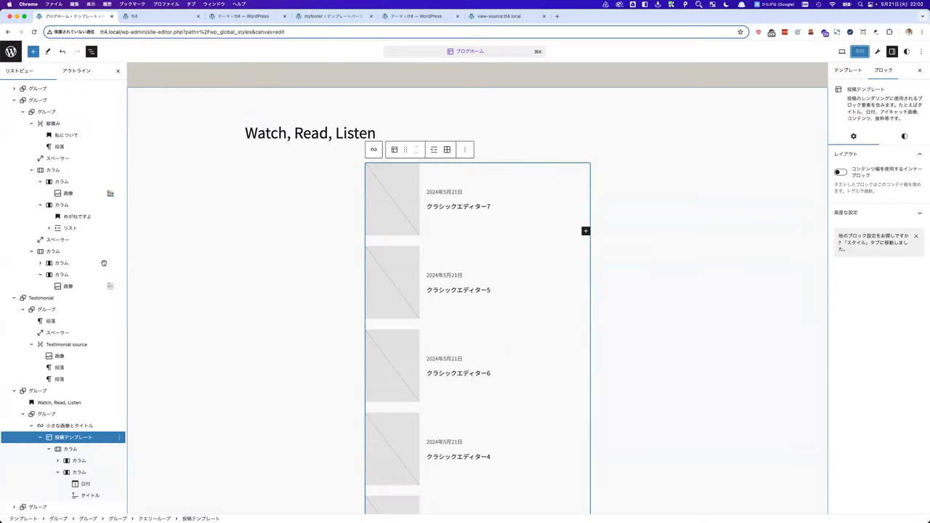
Try several of the site's style variations, starting with Ember, and go back to the default variation.
{"action": "left_click", "coordinate": [11, 51]}
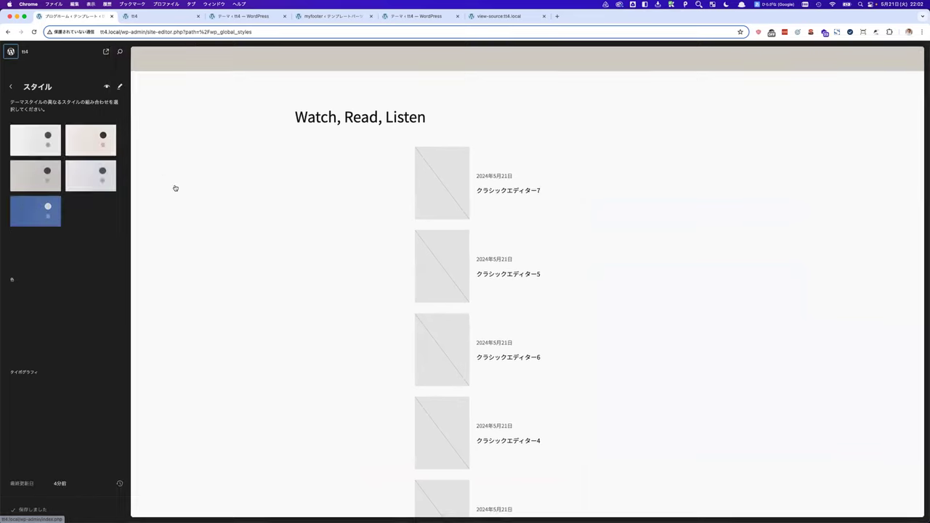
{"action": "left_click", "coordinate": [90, 139]}
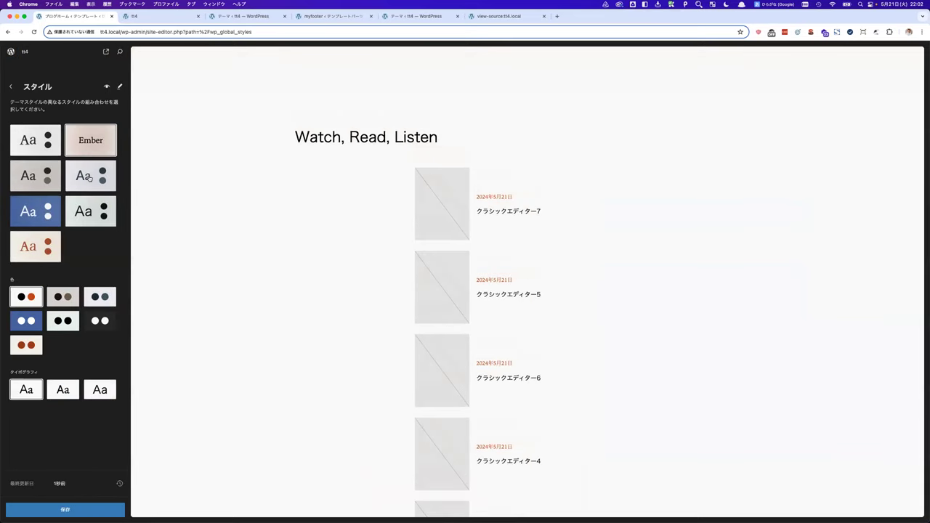
{"action": "left_click", "coordinate": [89, 178]}
{"action": "left_click", "coordinate": [90, 210]}
{"action": "left_click", "coordinate": [35, 210]}
{"action": "left_click", "coordinate": [32, 140]}
Open the blog home template for editing and examine the custom templates, duotone and gradient definitions in the theme's theme.json.
{"action": "left_click", "coordinate": [616, 230]}
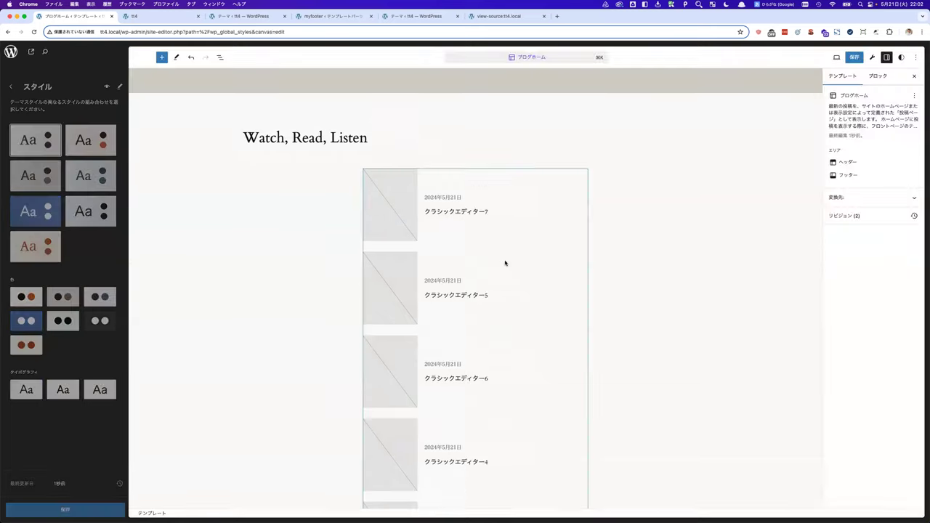
{"action": "key", "text": "super+Tab"}
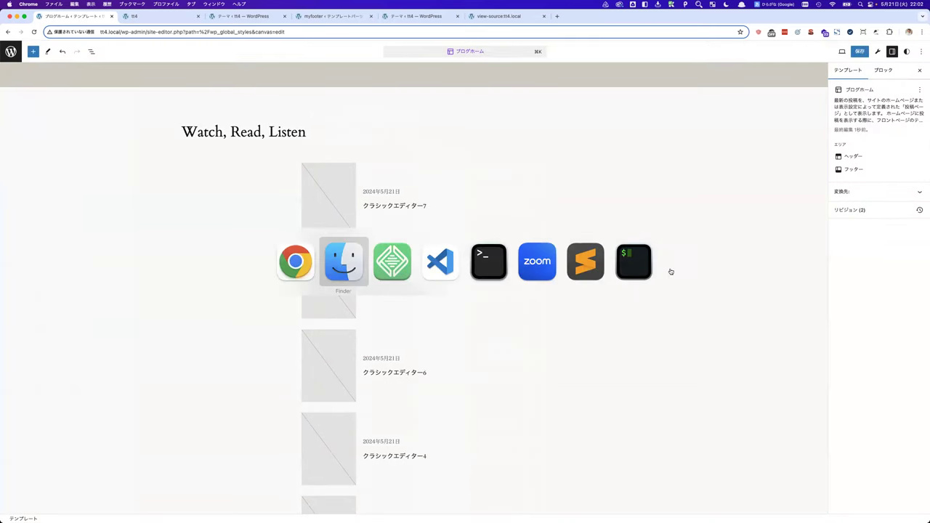
{"action": "key", "text": "super+shift+Tab"}
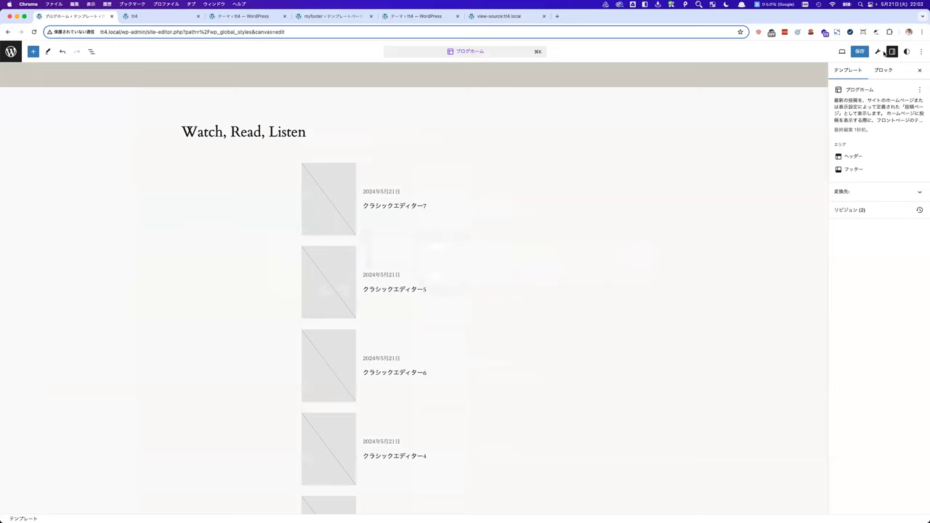
{"action": "left_click", "coordinate": [877, 51]}
{"action": "left_click", "coordinate": [868, 131]}
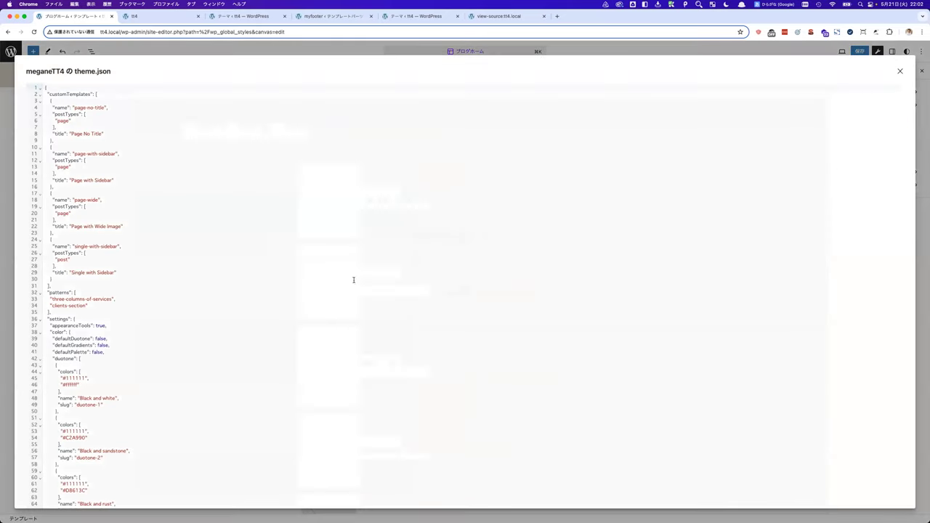
{"action": "scroll", "coordinate": [197, 297], "scroll_direction": "up", "scroll_amount": 5}
{"action": "scroll", "coordinate": [123, 234], "scroll_direction": "down", "scroll_amount": 4}
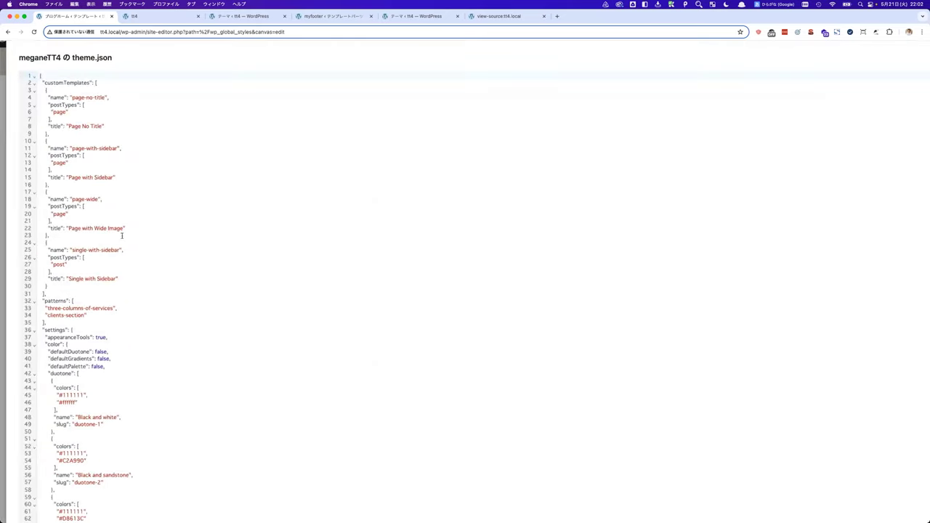
{"action": "scroll", "coordinate": [114, 242], "scroll_direction": "down", "scroll_amount": 15}
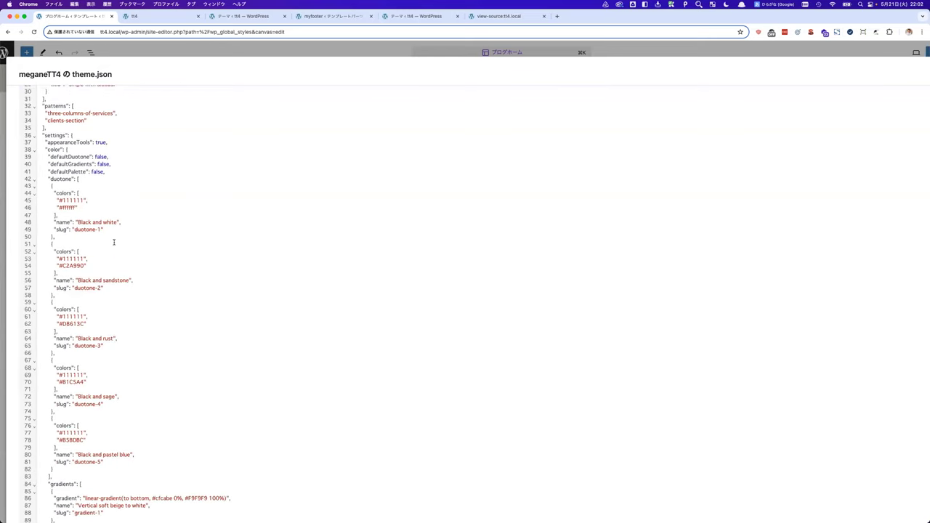
{"action": "scroll", "coordinate": [114, 242], "scroll_direction": "down", "scroll_amount": 1}
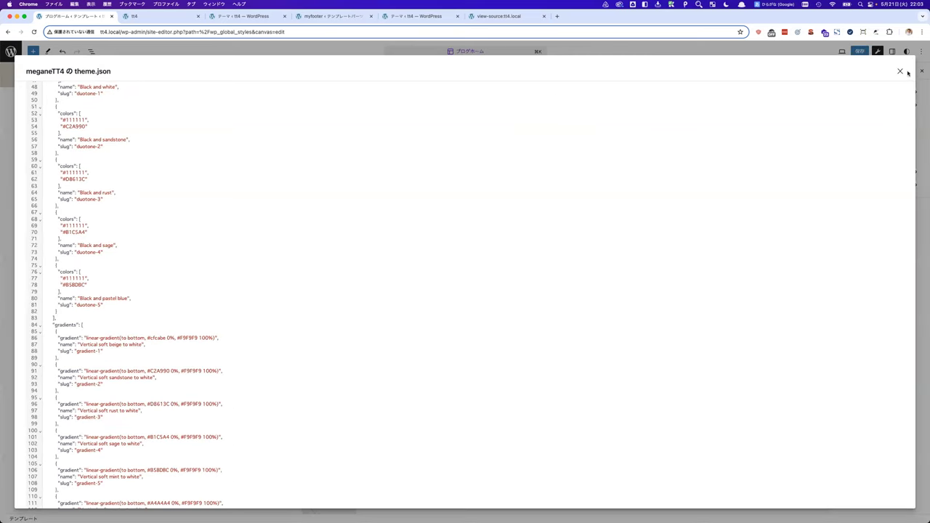
{"action": "left_click", "coordinate": [900, 71]}
Open the Style Book from the global styles and apply the Ember style variation.
{"action": "left_click", "coordinate": [905, 51]}
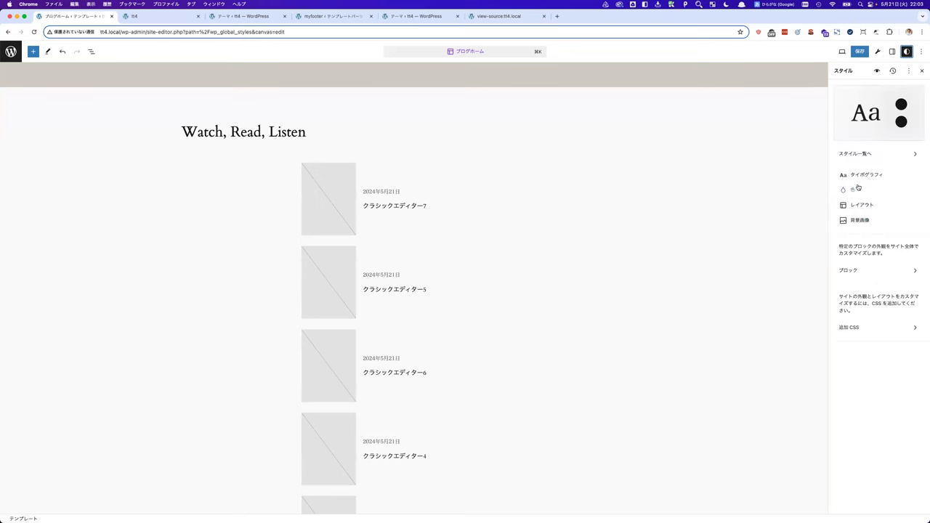
{"action": "left_click", "coordinate": [876, 71]}
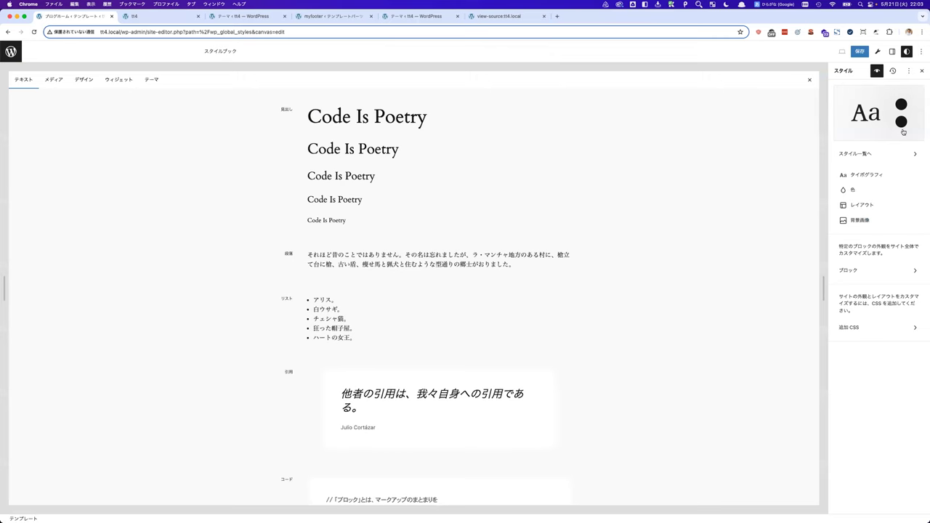
{"action": "left_click", "coordinate": [880, 158]}
{"action": "left_click", "coordinate": [898, 142]}
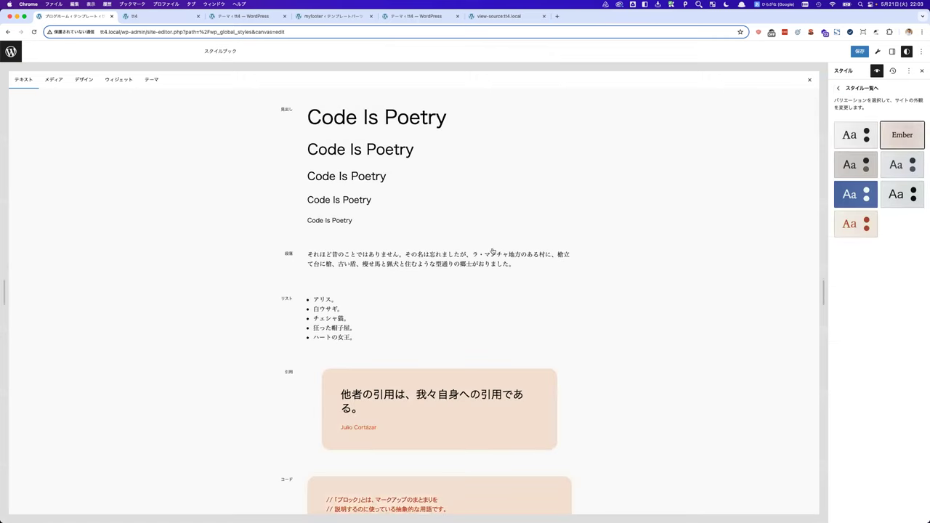
Examine the text, media and design block samples in the Style Book.
{"action": "scroll", "coordinate": [446, 327], "scroll_direction": "down", "scroll_amount": 6}
{"action": "scroll", "coordinate": [398, 267], "scroll_direction": "up", "scroll_amount": 2}
{"action": "scroll", "coordinate": [399, 266], "scroll_direction": "up", "scroll_amount": 5}
{"action": "left_click", "coordinate": [53, 81]}
{"action": "left_click", "coordinate": [84, 80]}
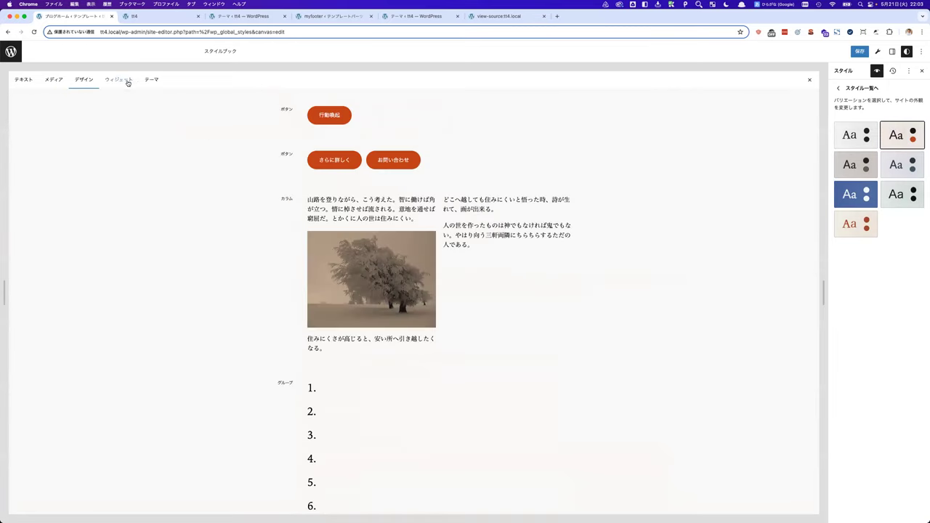
Compare the style variations on the design block samples, including the default and Ember, and finish with Ice applied.
{"action": "left_click", "coordinate": [911, 171]}
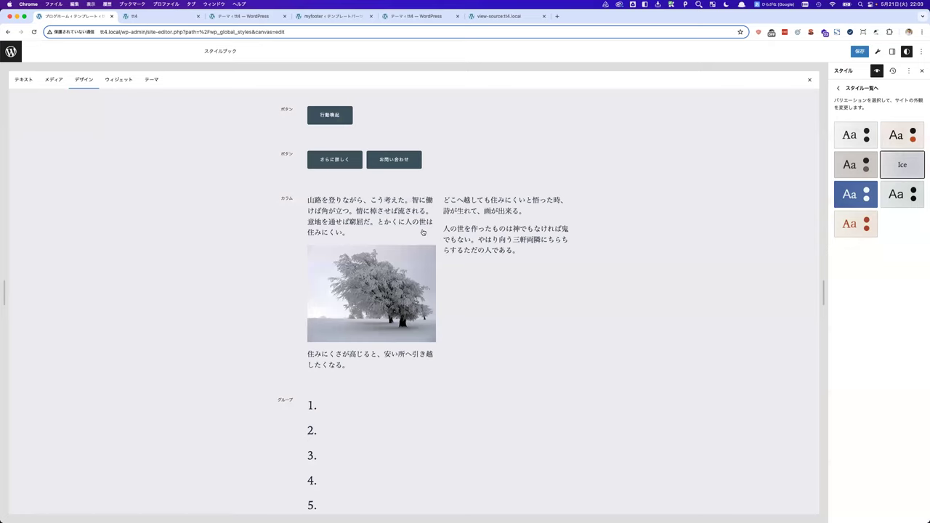
{"action": "left_click", "coordinate": [901, 194]}
{"action": "left_click", "coordinate": [855, 164]}
{"action": "left_click", "coordinate": [851, 127]}
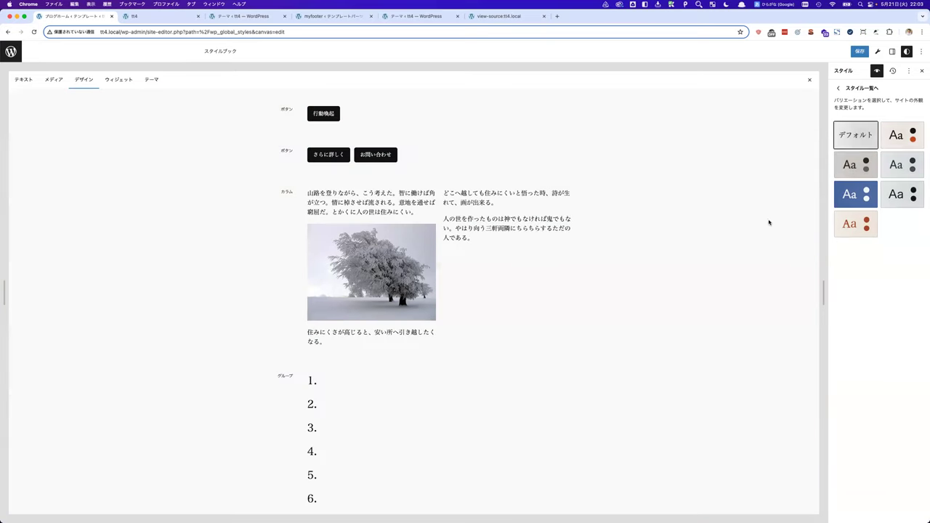
{"action": "left_click", "coordinate": [898, 139]}
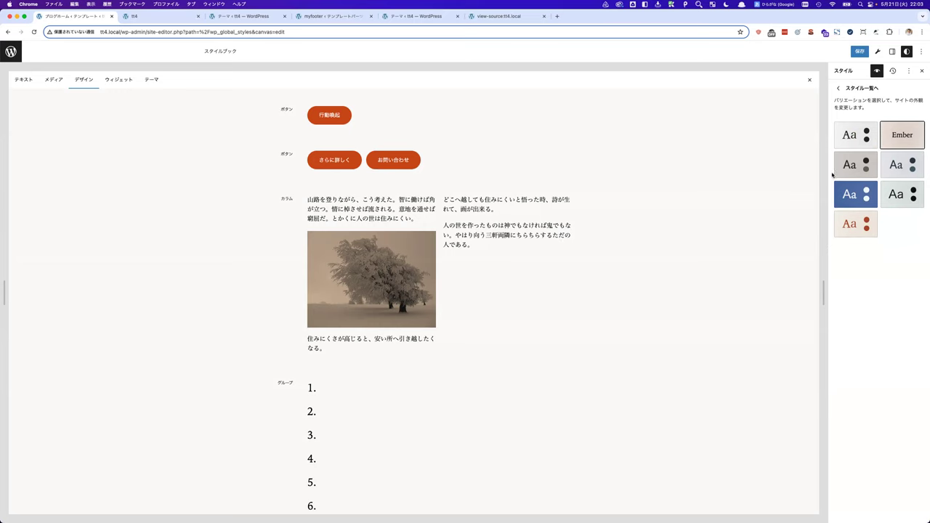
{"action": "left_click", "coordinate": [855, 164]}
{"action": "left_click", "coordinate": [901, 164]}
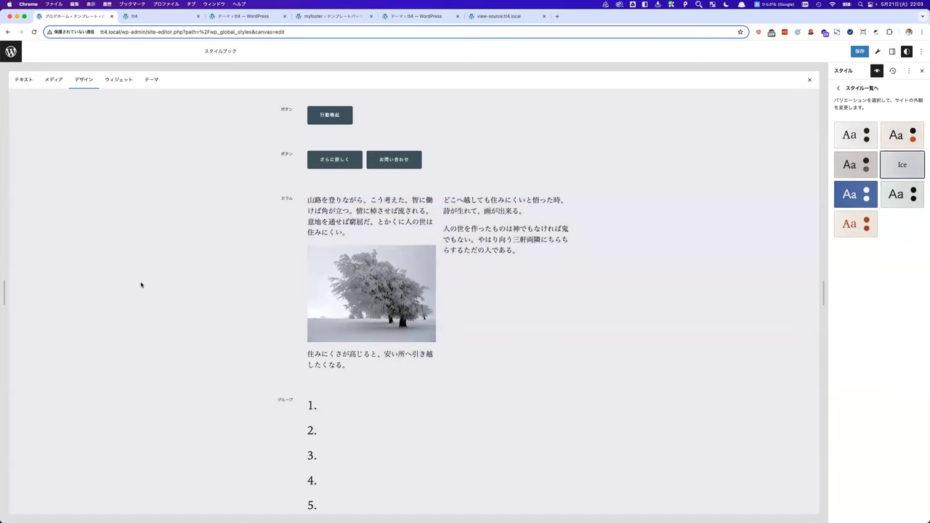
Examine the Ice variation's remaining design samples, the widget samples and the text samples in the Style Book.
{"action": "scroll", "coordinate": [141, 285], "scroll_direction": "down", "scroll_amount": 5}
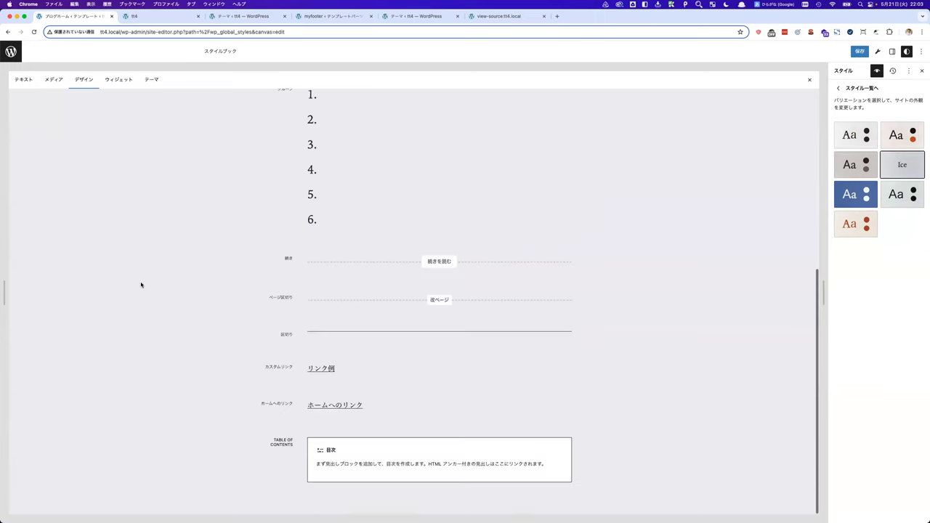
{"action": "left_click", "coordinate": [119, 79]}
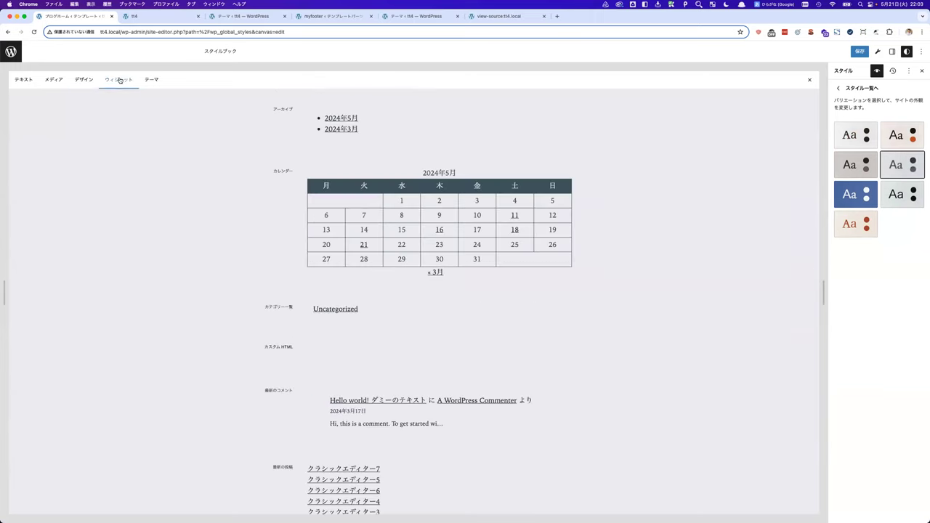
{"action": "scroll", "coordinate": [286, 232], "scroll_direction": "down", "scroll_amount": 5}
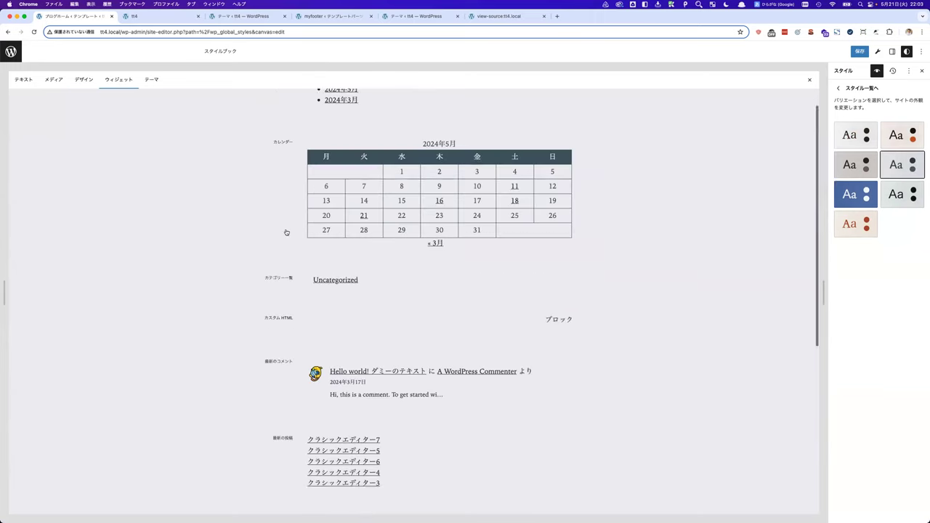
{"action": "left_click", "coordinate": [39, 85]}
{"action": "scroll", "coordinate": [404, 225], "scroll_direction": "down", "scroll_amount": 8}
{"action": "scroll", "coordinate": [405, 226], "scroll_direction": "down", "scroll_amount": 3}
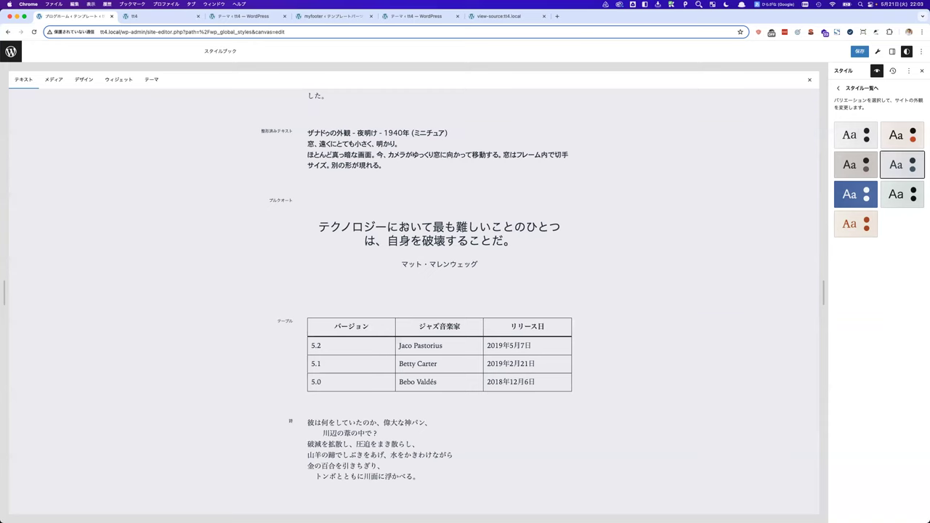
Reopen the theme's theme.json view and examine its gradient, color palette and layout definitions.
{"action": "left_click", "coordinate": [876, 52]}
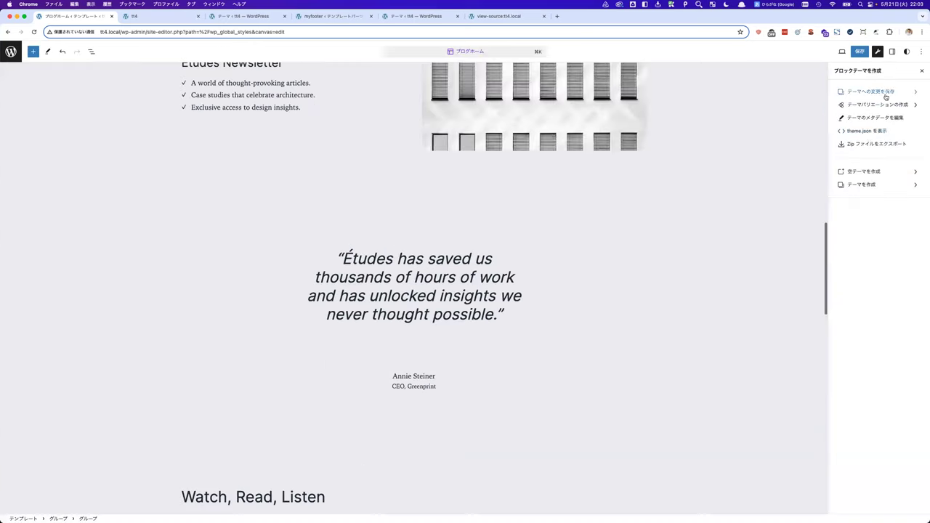
{"action": "left_click", "coordinate": [864, 135]}
{"action": "scroll", "coordinate": [99, 242], "scroll_direction": "down", "scroll_amount": 20}
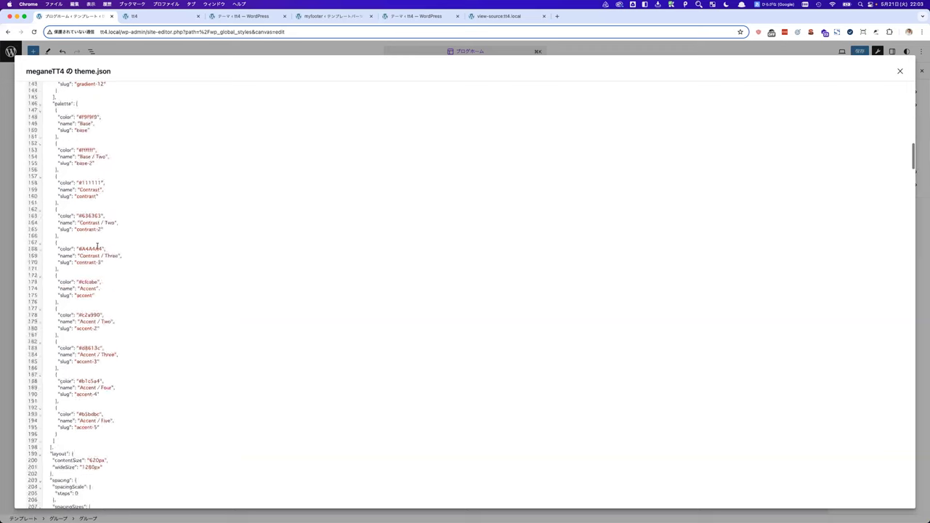
{"action": "scroll", "coordinate": [97, 247], "scroll_direction": "up", "scroll_amount": 20}
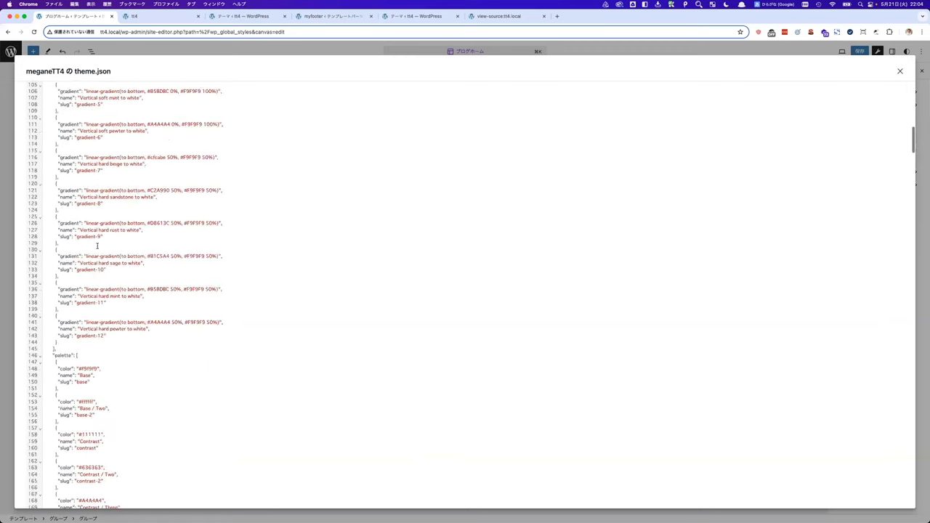
Close the theme.json view, save the editor's font, style and template changes into the theme, and reload the editor.
{"action": "key", "text": "super+Tab"}
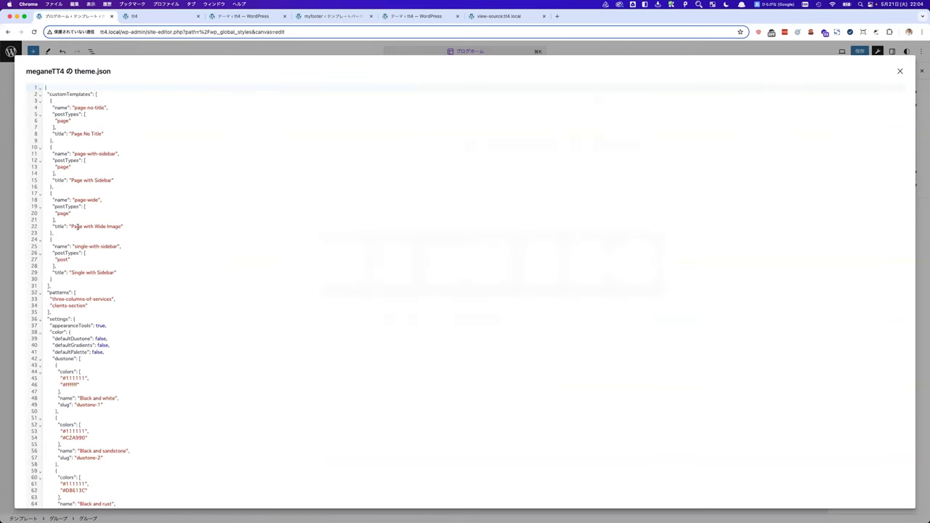
{"action": "left_click", "coordinate": [10, 149]}
{"action": "scroll", "coordinate": [291, 145], "scroll_direction": "up", "scroll_amount": 10}
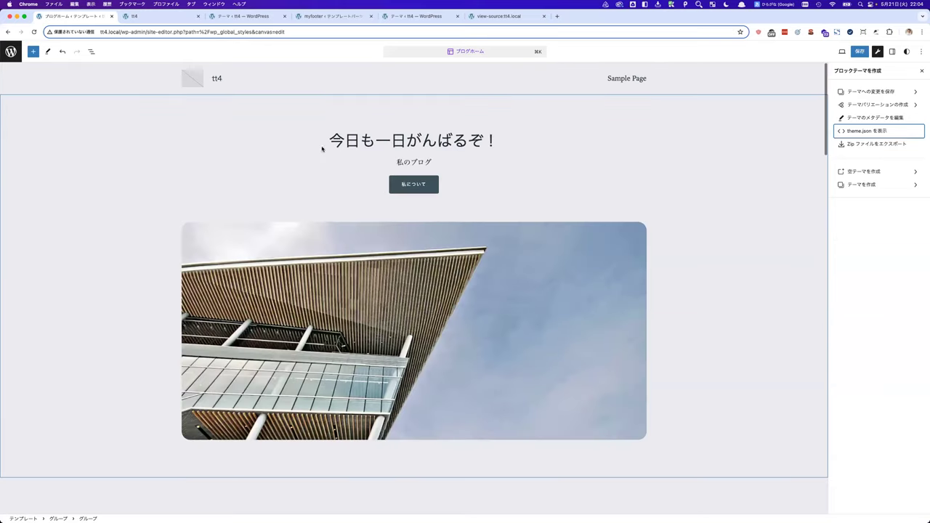
{"action": "left_click", "coordinate": [733, 148]}
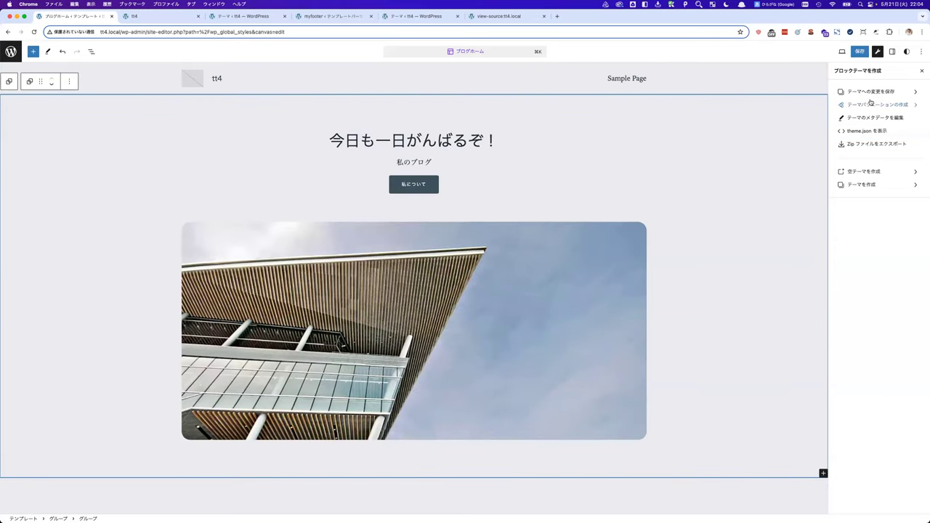
{"action": "scroll", "coordinate": [544, 247], "scroll_direction": "down", "scroll_amount": 6}
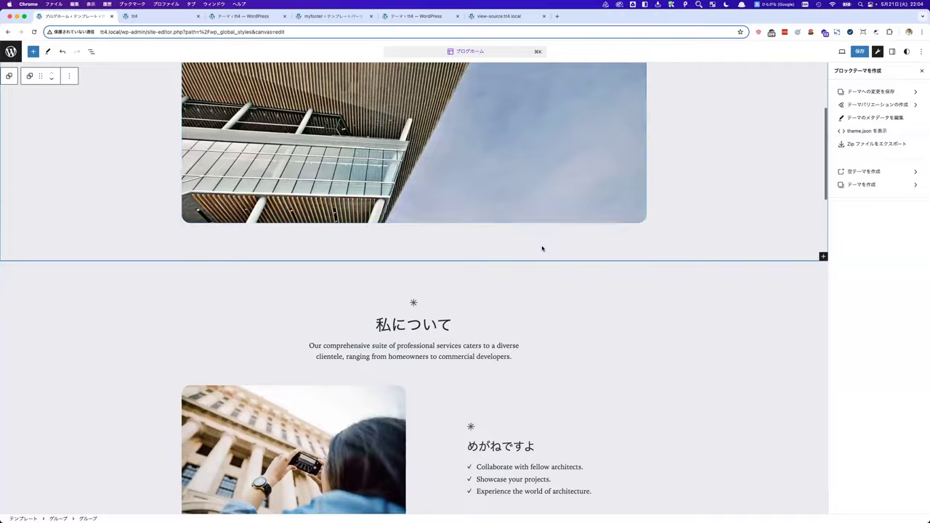
{"action": "scroll", "coordinate": [544, 247], "scroll_direction": "down", "scroll_amount": 4}
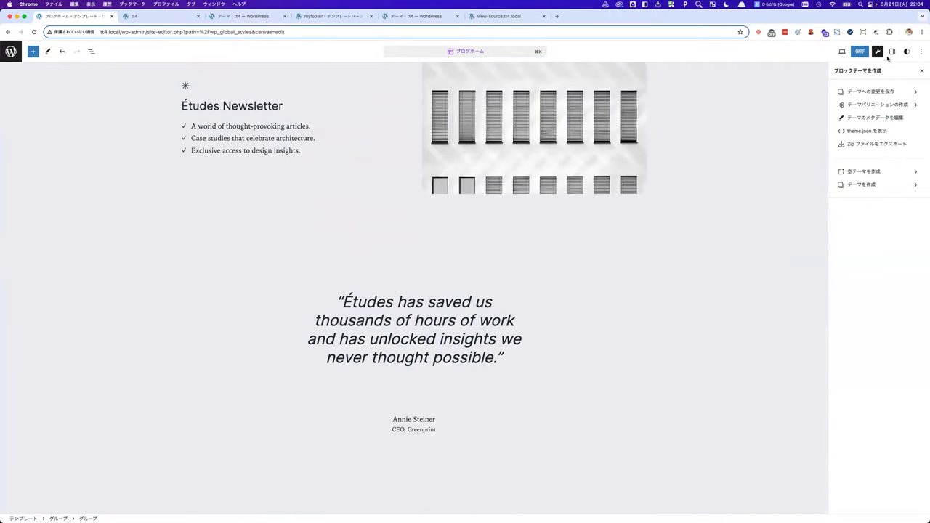
{"action": "left_click", "coordinate": [873, 92]}
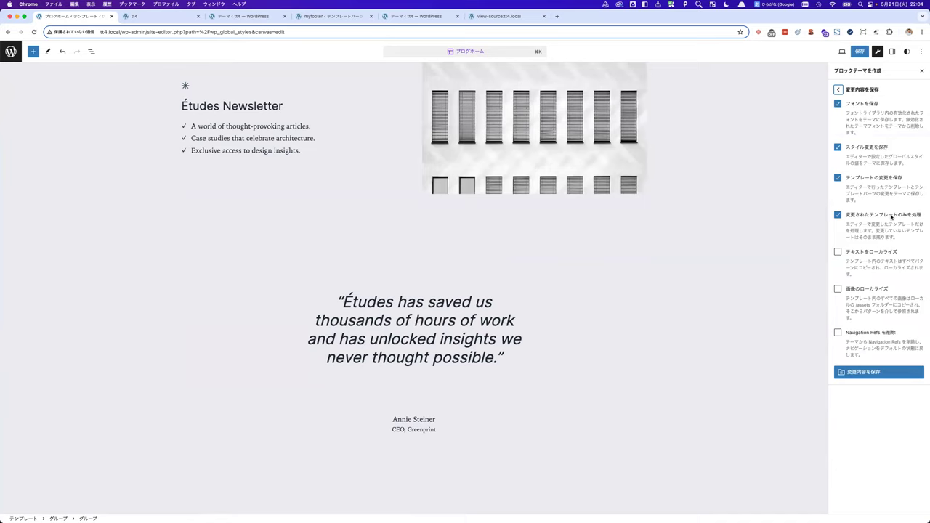
{"action": "left_click", "coordinate": [866, 372]}
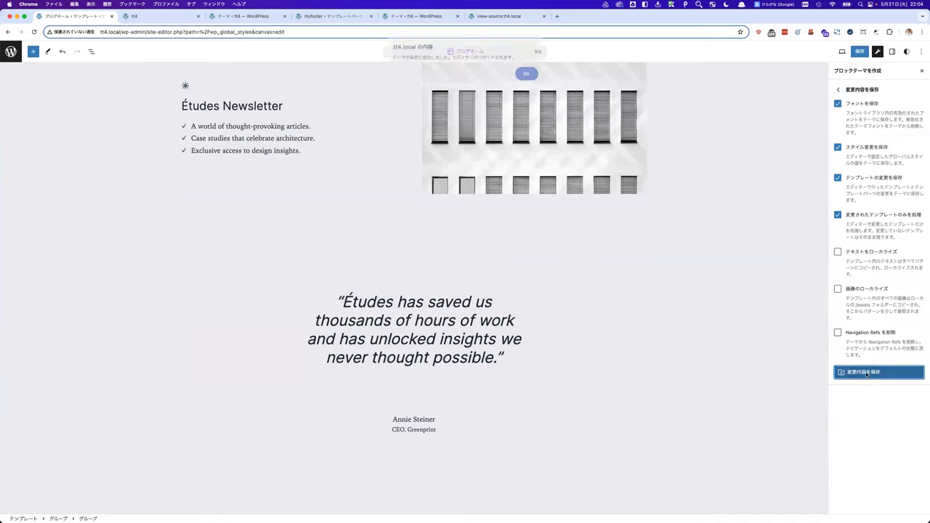
{"action": "left_click", "coordinate": [526, 77]}
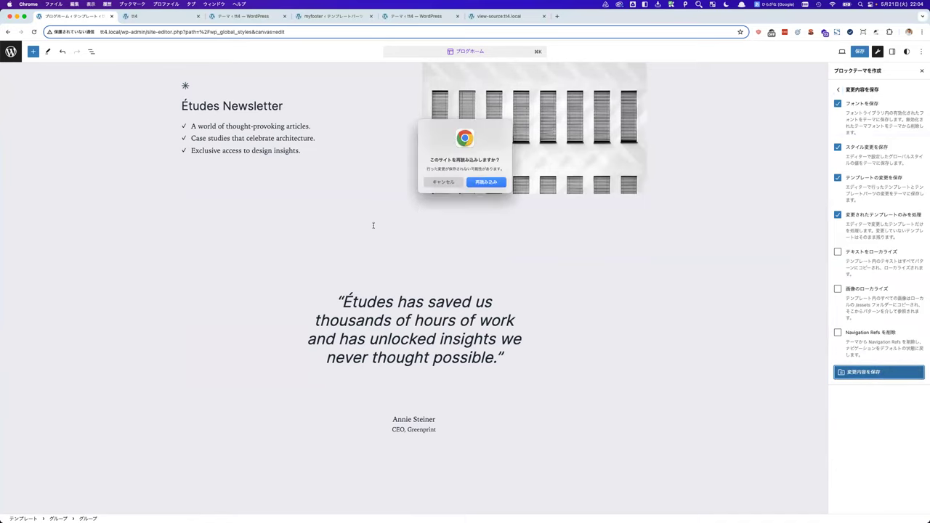
{"action": "key", "text": "Return"}
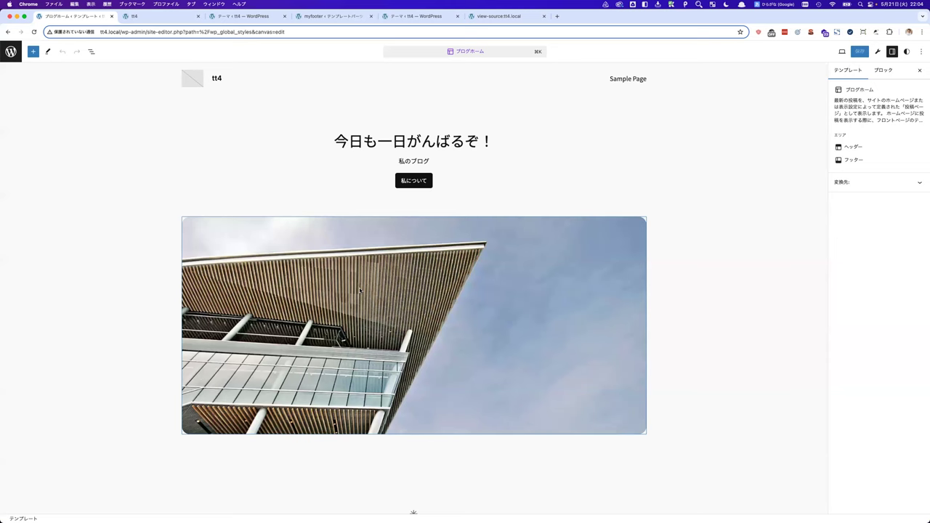
Switch to VS Code and expand the templates folder of the meganett4 theme.
{"action": "key", "text": "super+Tab"}
{"action": "key", "text": "super+Tab"}
{"action": "key", "text": "super+Tab"}
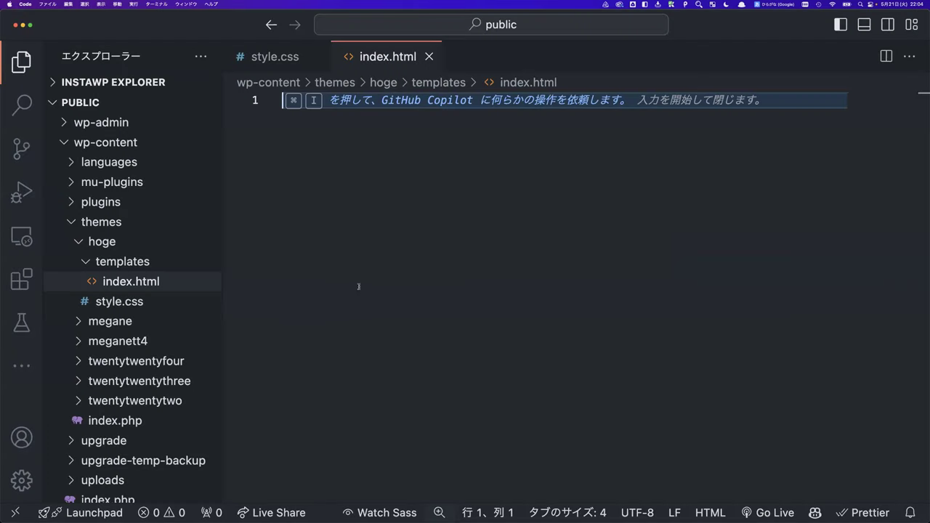
{"action": "left_click", "coordinate": [89, 244]}
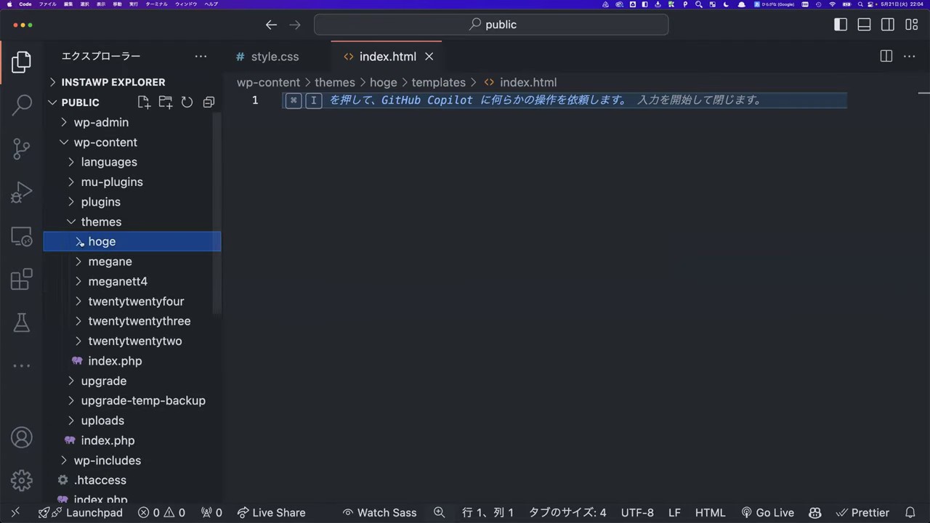
{"action": "left_click", "coordinate": [84, 282]}
{"action": "scroll", "coordinate": [109, 290], "scroll_direction": "down", "scroll_amount": 3}
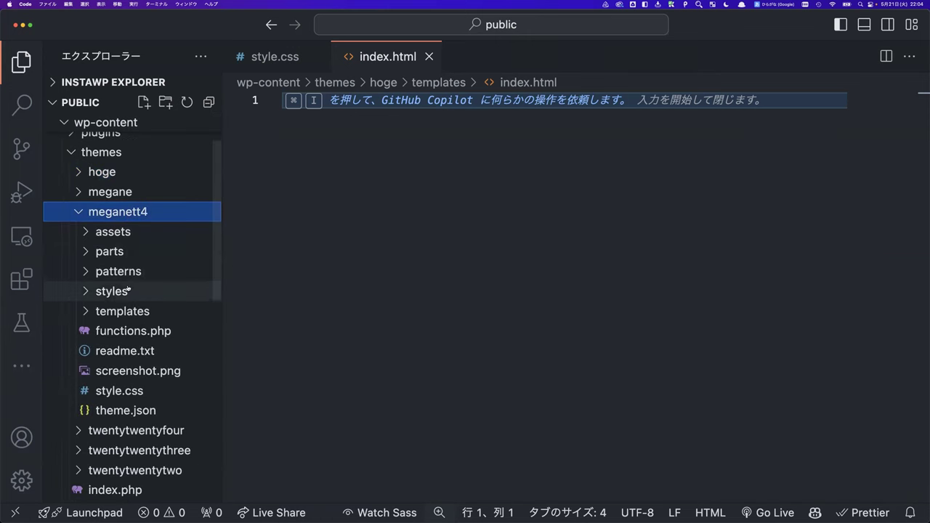
{"action": "left_click", "coordinate": [98, 310]}
{"action": "scroll", "coordinate": [129, 320], "scroll_direction": "down", "scroll_amount": 3}
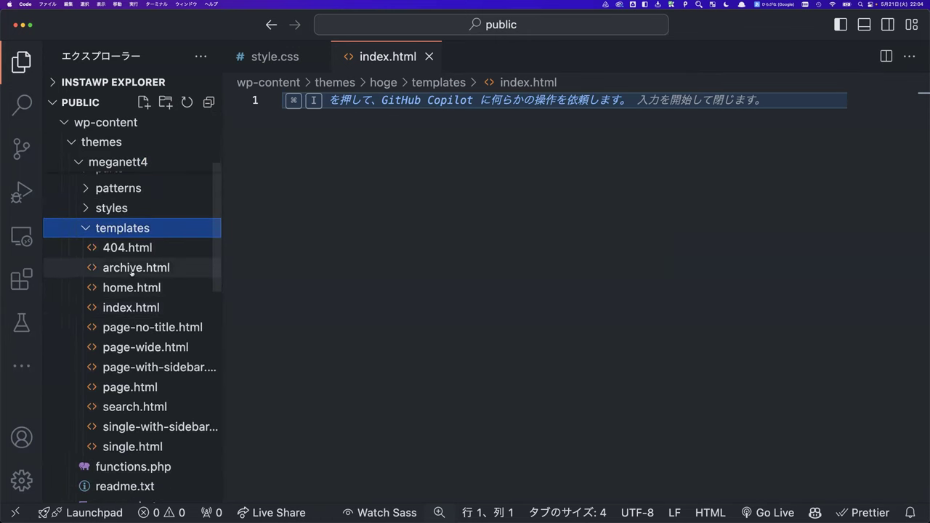
Open archive.html from the meganett4 templates and examine its block markup.
{"action": "left_click", "coordinate": [131, 269]}
{"action": "scroll", "coordinate": [435, 310], "scroll_direction": "down", "scroll_amount": 5}
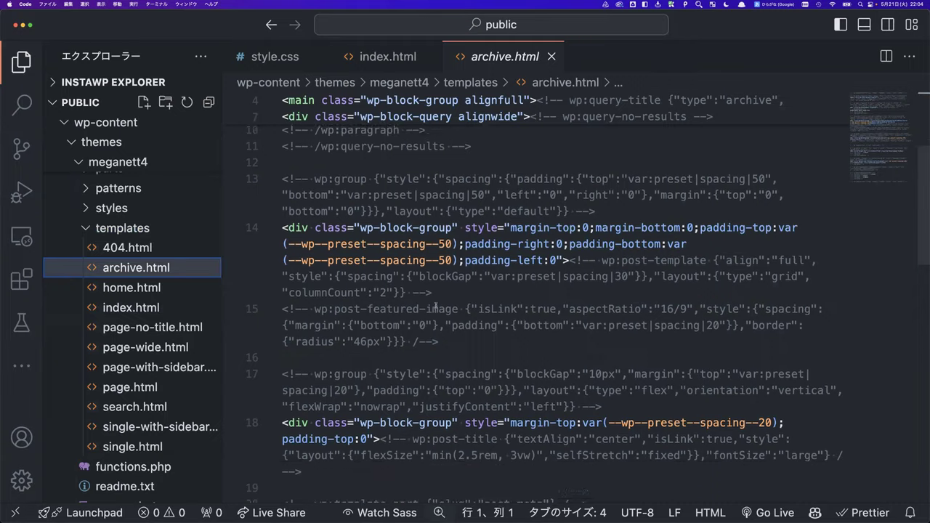
{"action": "scroll", "coordinate": [436, 311], "scroll_direction": "up", "scroll_amount": 5}
{"action": "scroll", "coordinate": [435, 305], "scroll_direction": "down", "scroll_amount": 10}
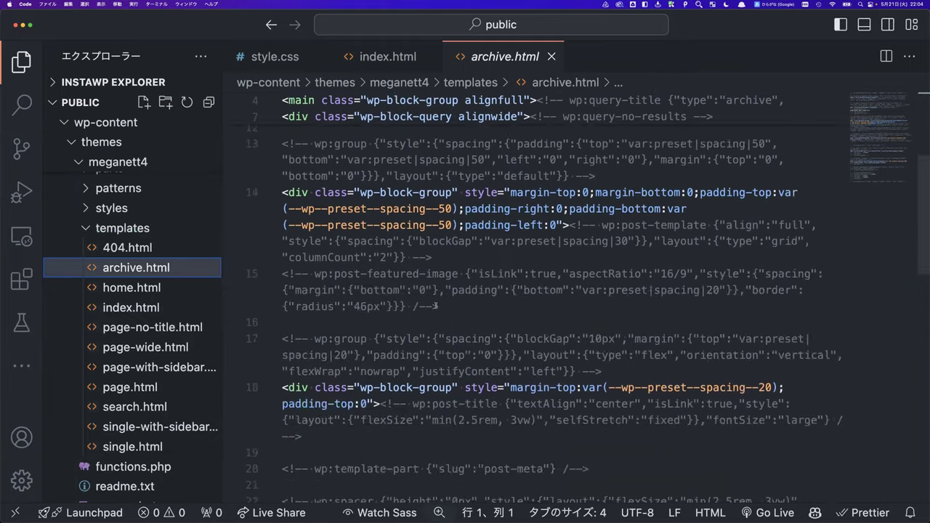
{"action": "scroll", "coordinate": [435, 306], "scroll_direction": "up", "scroll_amount": 5}
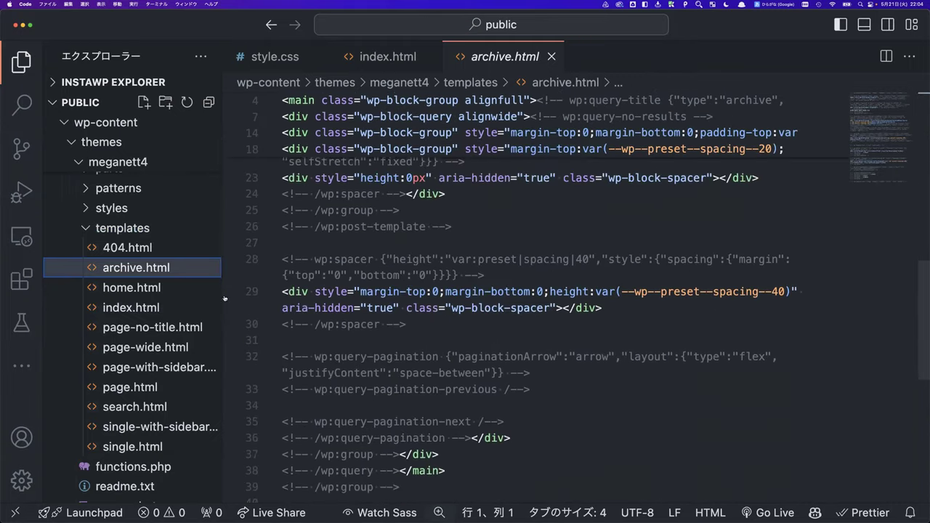
Open home.html and examine the customized heading 今日も一日がんばるぞ！ and the paragraph 私のブログ in its markup.
{"action": "left_click", "coordinate": [192, 291]}
{"action": "scroll", "coordinate": [525, 314], "scroll_direction": "down", "scroll_amount": 3}
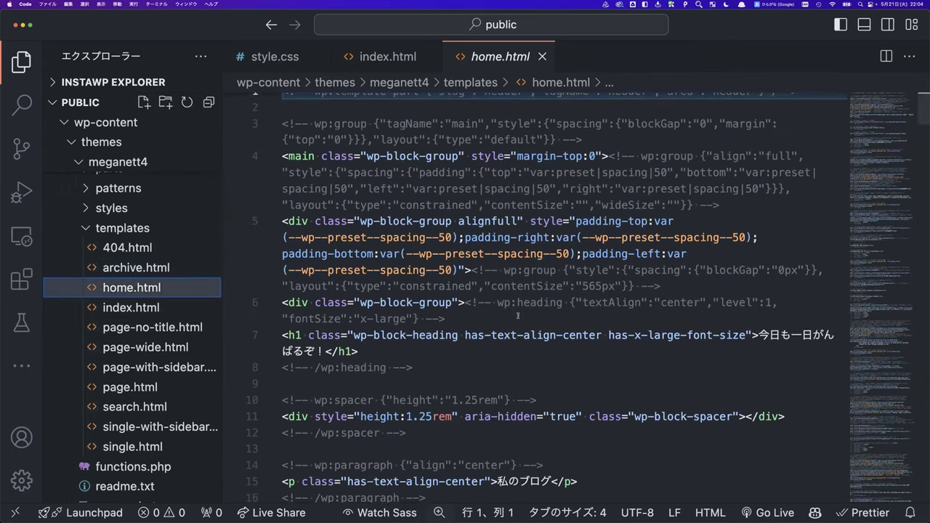
{"action": "left_click_drag", "start_coordinate": [757, 299], "coordinate": [327, 316]}
{"action": "left_click", "coordinate": [523, 301]}
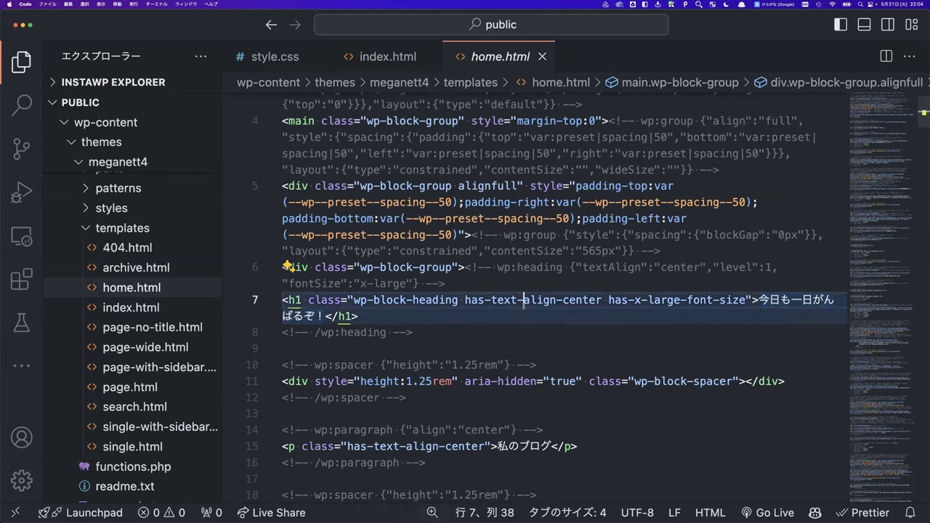
{"action": "scroll", "coordinate": [523, 306], "scroll_direction": "down", "scroll_amount": 6}
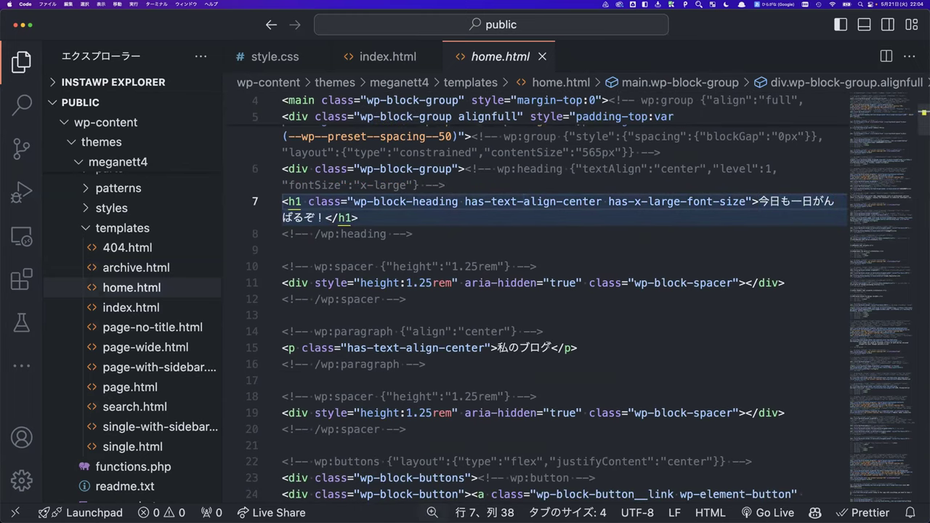
{"action": "left_click_drag", "start_coordinate": [550, 347], "coordinate": [509, 347]}
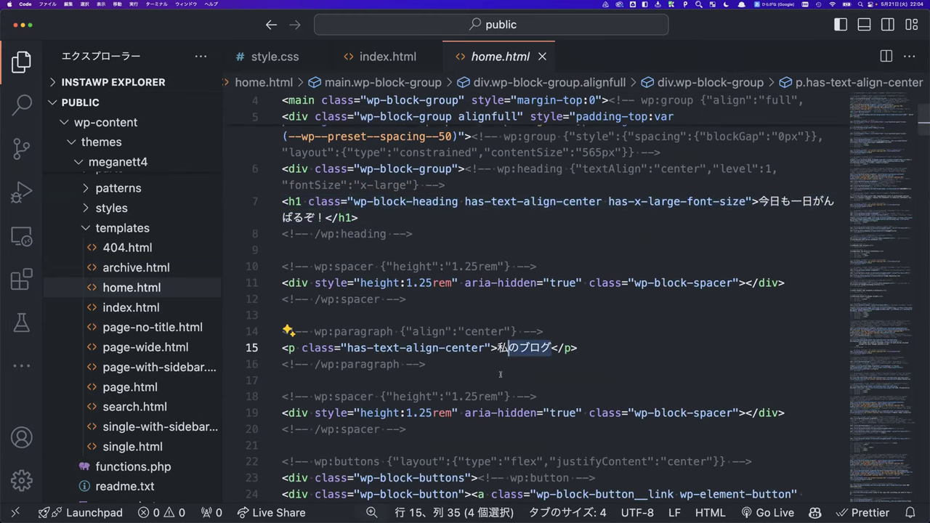
{"action": "scroll", "coordinate": [411, 307], "scroll_direction": "up", "scroll_amount": 4}
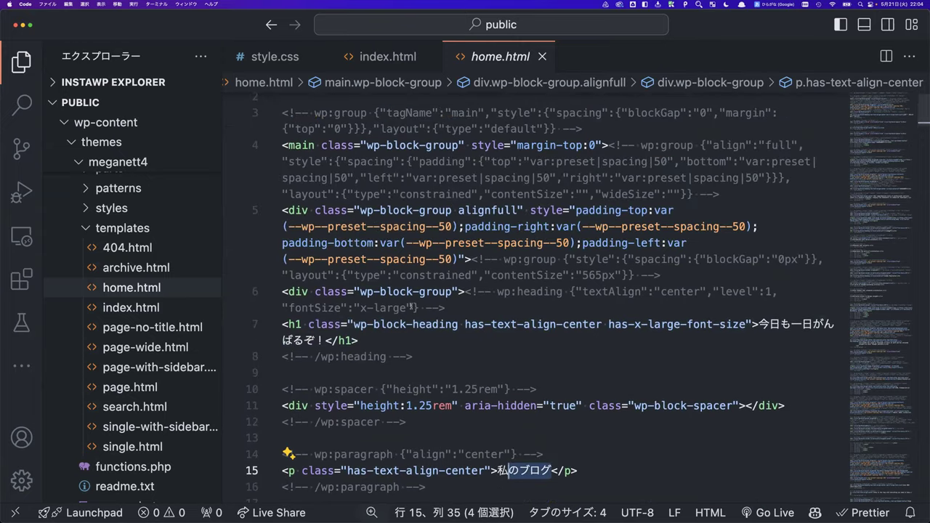
Switch to Chrome and open the site-wide color palette in the site editor's styles.
{"action": "key", "text": "super+Tab"}
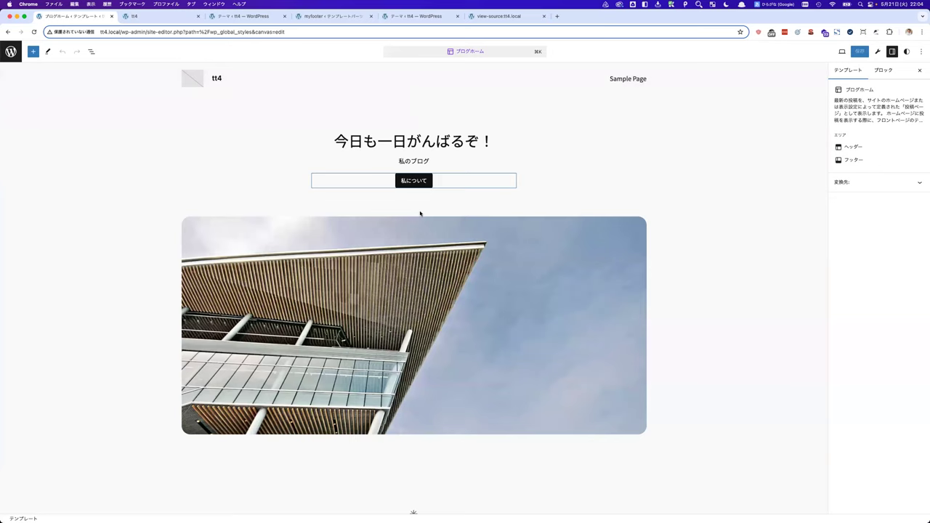
{"action": "left_click", "coordinate": [878, 51]}
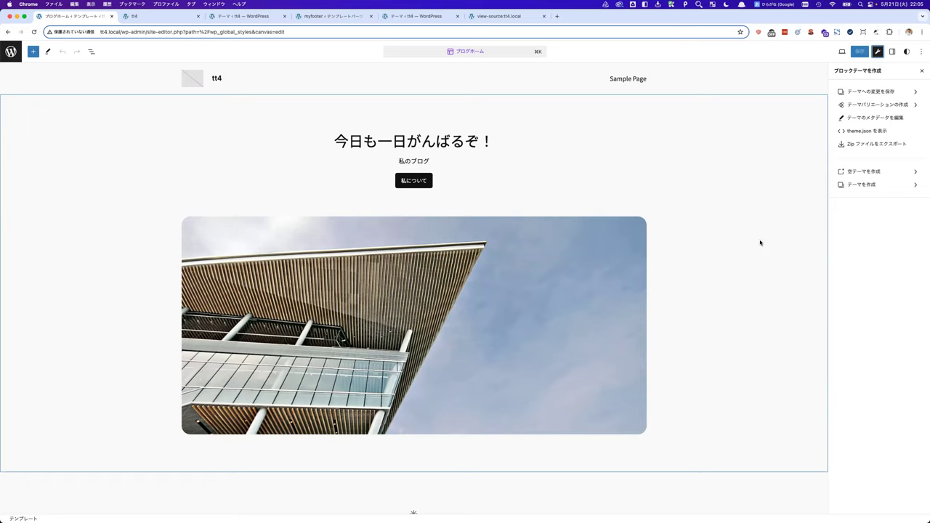
{"action": "left_click", "coordinate": [907, 51]}
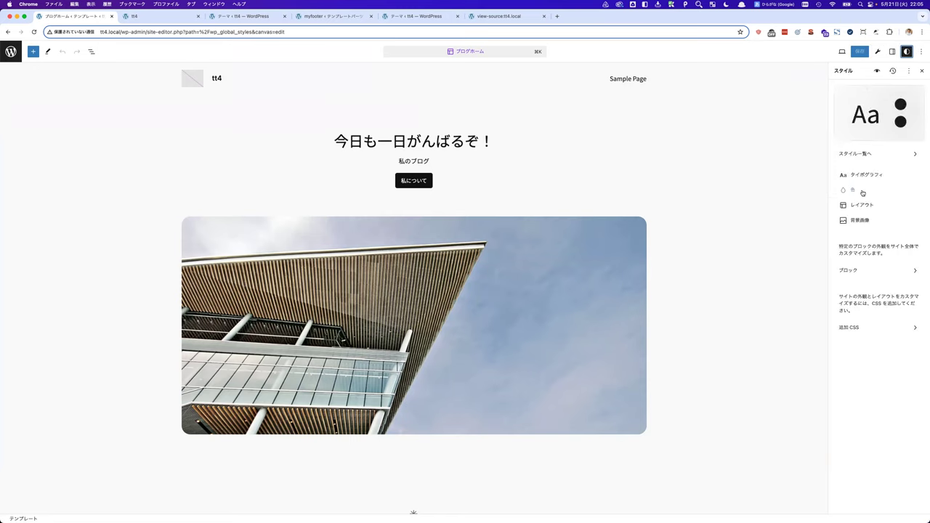
{"action": "left_click", "coordinate": [862, 192]}
{"action": "left_click", "coordinate": [920, 209]}
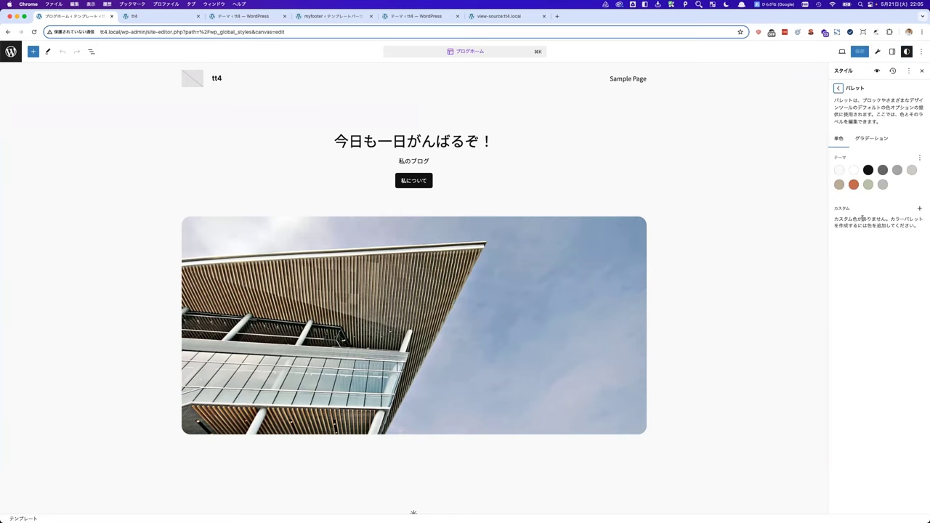
Add a custom red palette color E42E2E named main-rad and save the site.
{"action": "left_click", "coordinate": [920, 209]}
{"action": "left_click_drag", "start_coordinate": [810, 254], "coordinate": [810, 225]}
{"action": "left_click", "coordinate": [882, 226]}
{"action": "key", "text": "super+a"}
{"action": "type", "text": "main-r"}
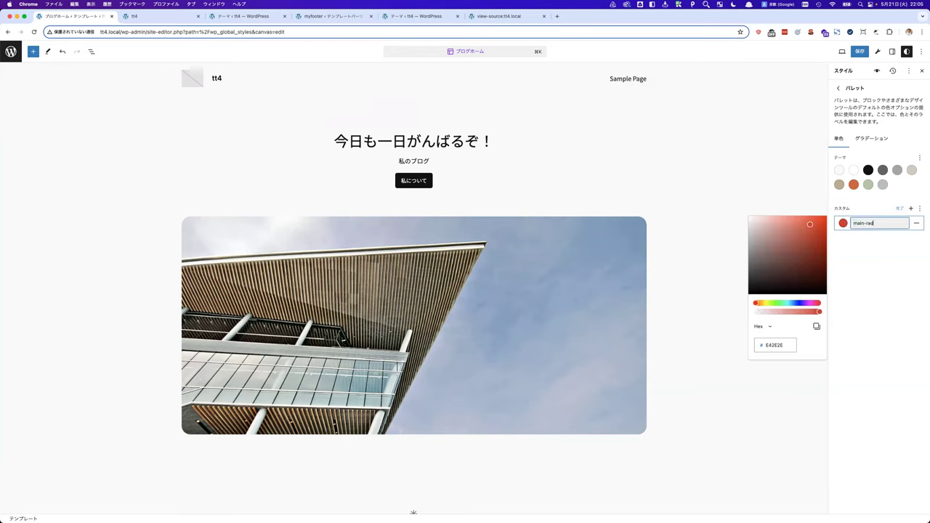
{"action": "left_click", "coordinate": [899, 209]}
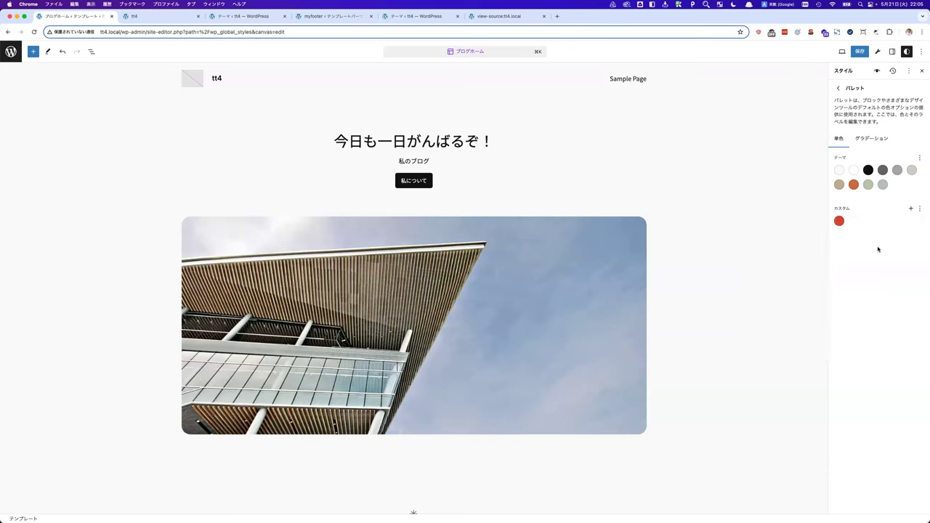
{"action": "left_click", "coordinate": [859, 50]}
{"action": "left_click", "coordinate": [851, 51]}
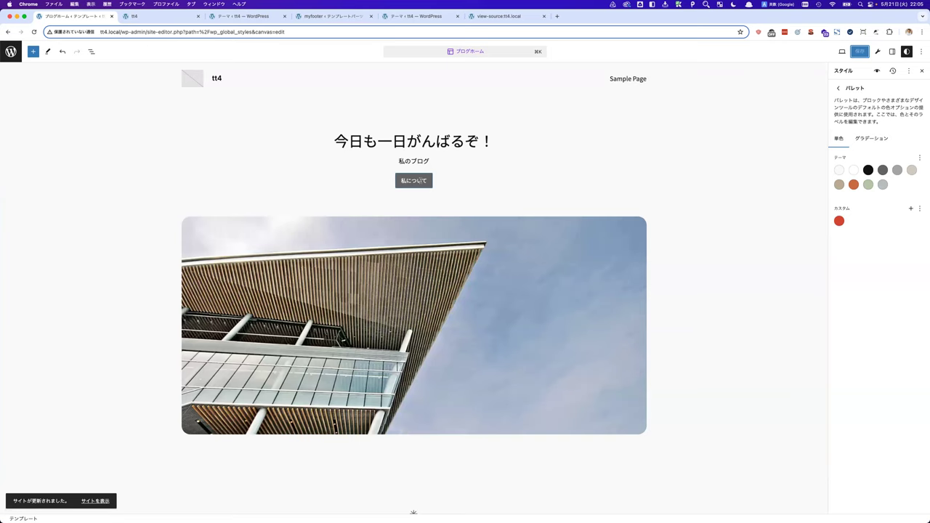
Set the site-wide background of the single Button block to the custom color main-rad and save the site.
{"action": "left_click", "coordinate": [429, 175]}
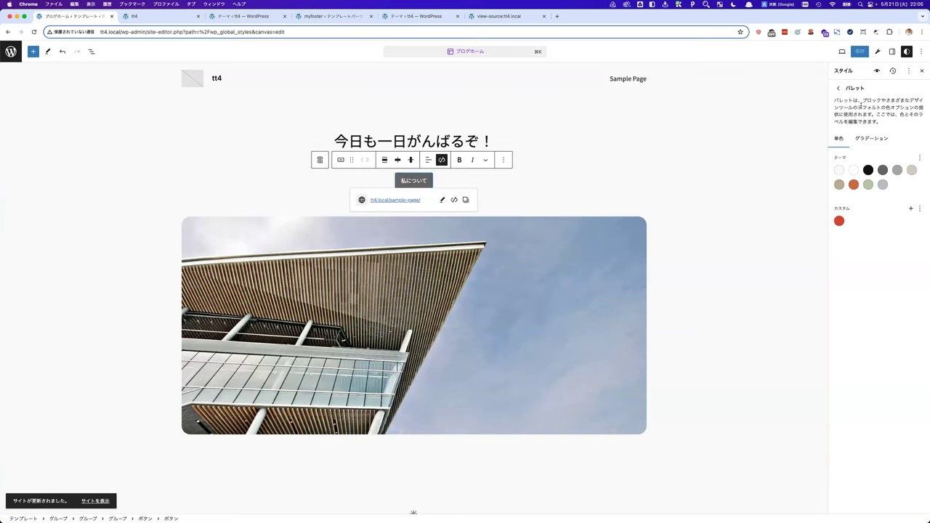
{"action": "left_click", "coordinate": [838, 87]}
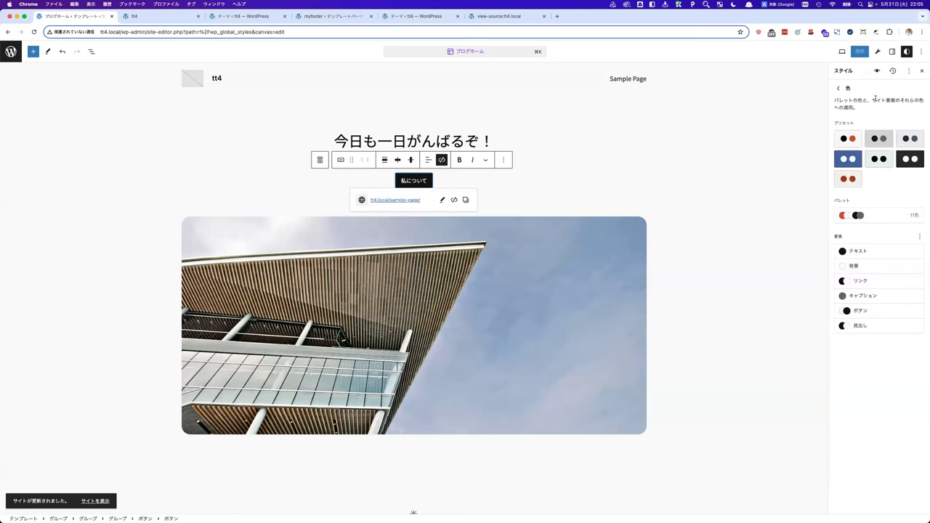
{"action": "left_click", "coordinate": [839, 88]}
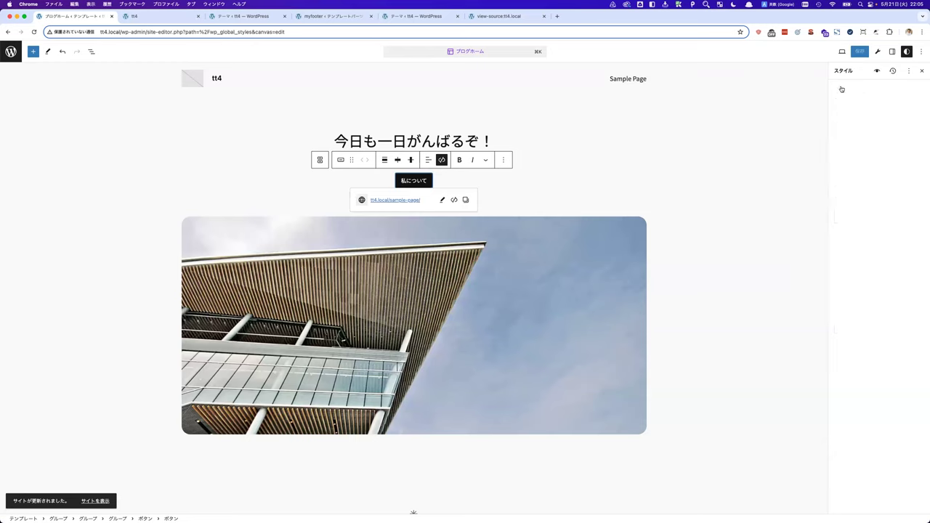
{"action": "left_click", "coordinate": [856, 268]}
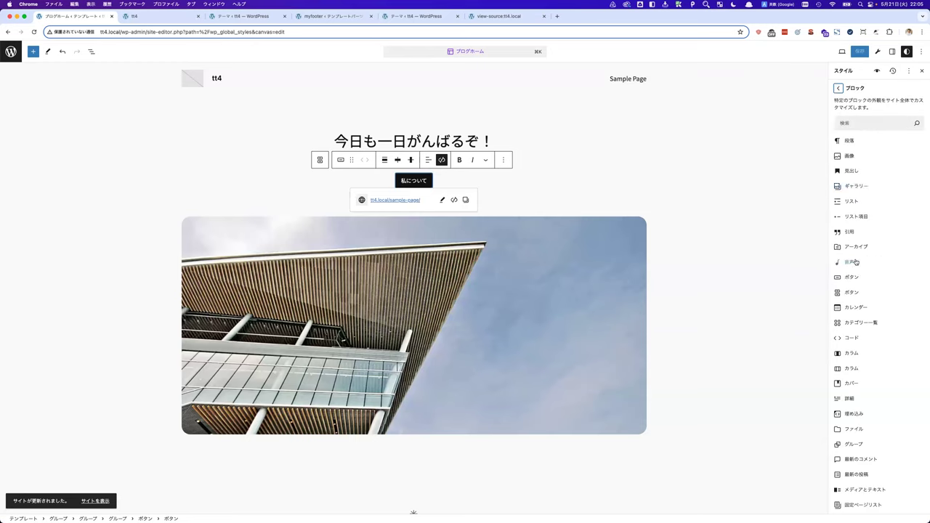
{"action": "left_click", "coordinate": [853, 278]}
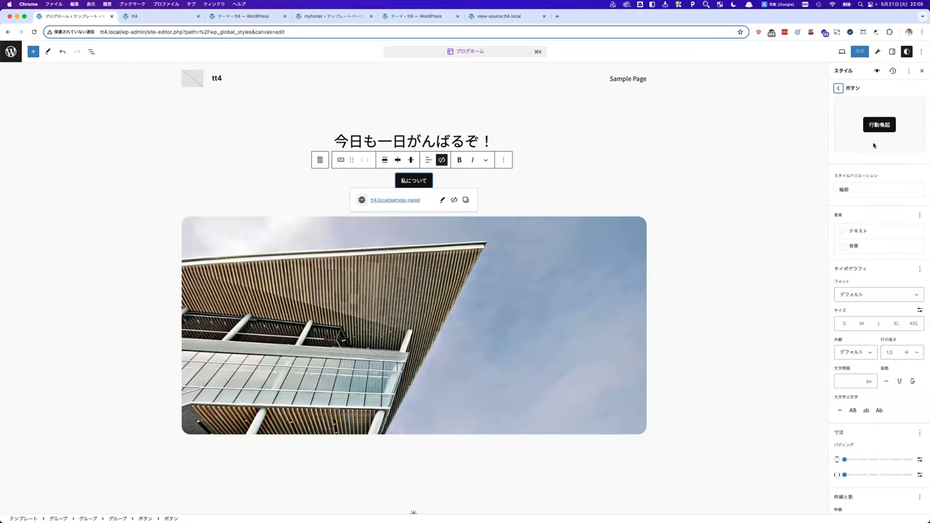
{"action": "left_click", "coordinate": [852, 245]}
{"action": "left_click", "coordinate": [737, 370]}
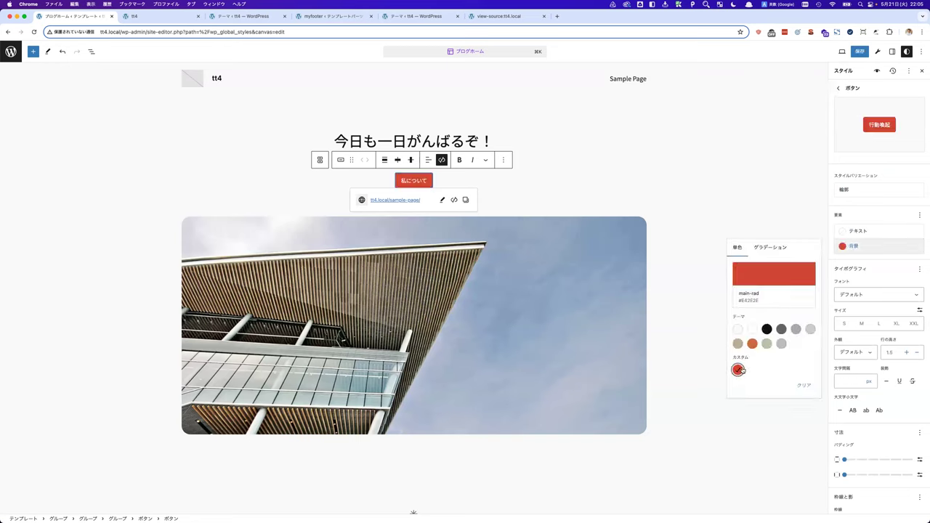
{"action": "left_click", "coordinate": [663, 199]}
{"action": "left_click", "coordinate": [857, 52]}
{"action": "left_click", "coordinate": [856, 51]}
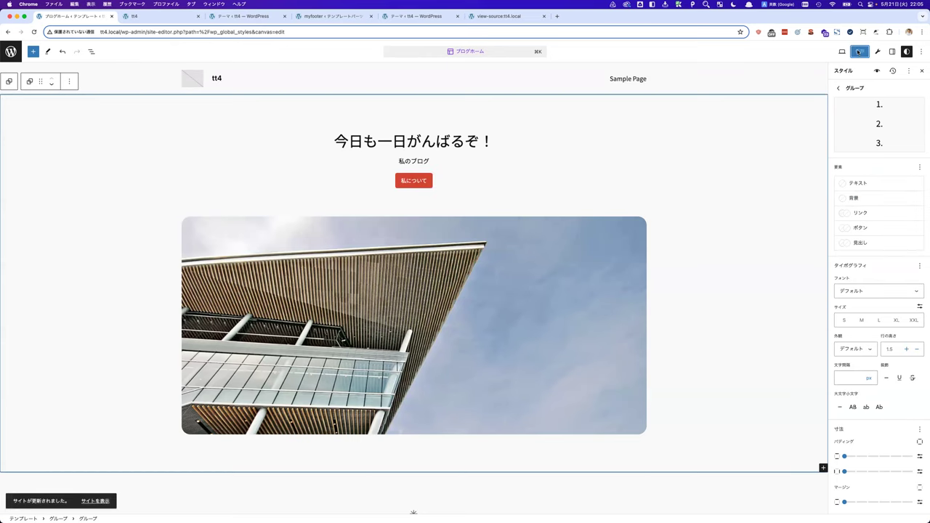
Save the font, style and changed-template edits to the theme files with Create Block Theme and accept the editor reload.
{"action": "left_click", "coordinate": [838, 87]}
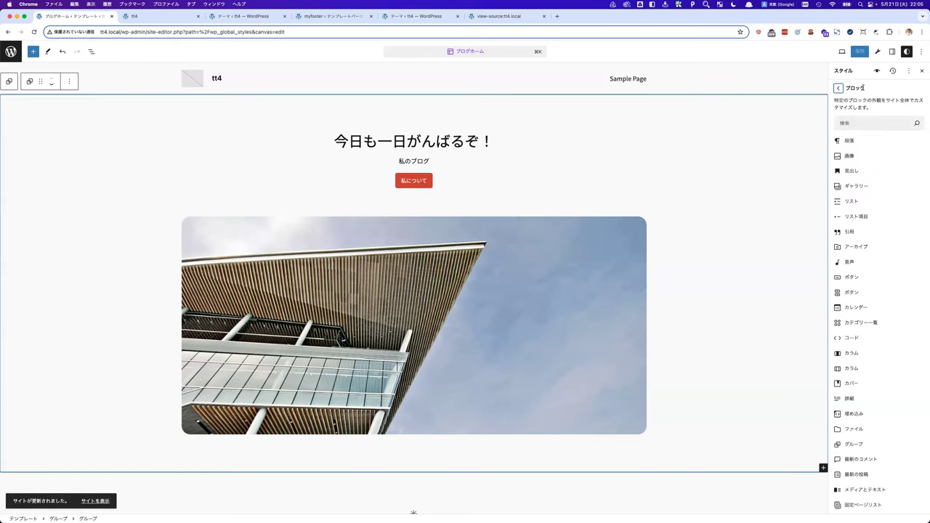
{"action": "left_click", "coordinate": [878, 52]}
{"action": "left_click", "coordinate": [875, 91]}
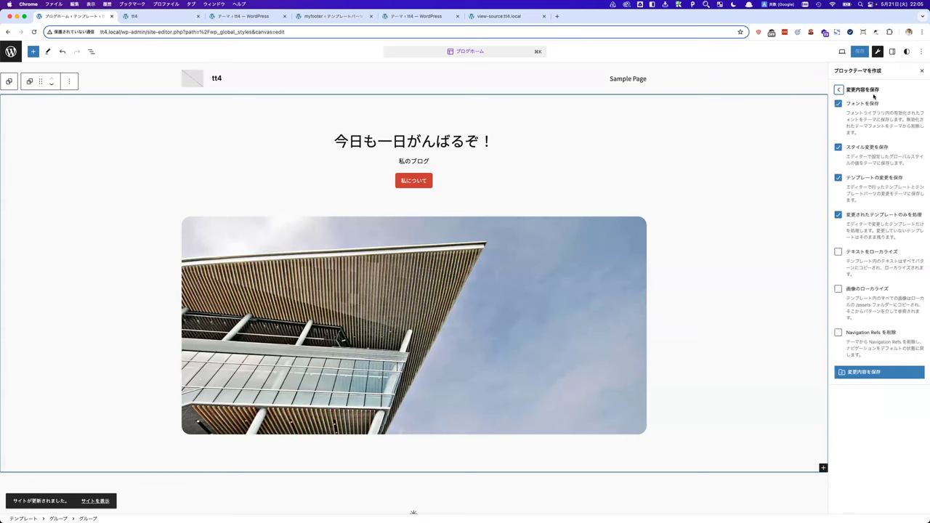
{"action": "left_click", "coordinate": [860, 371]}
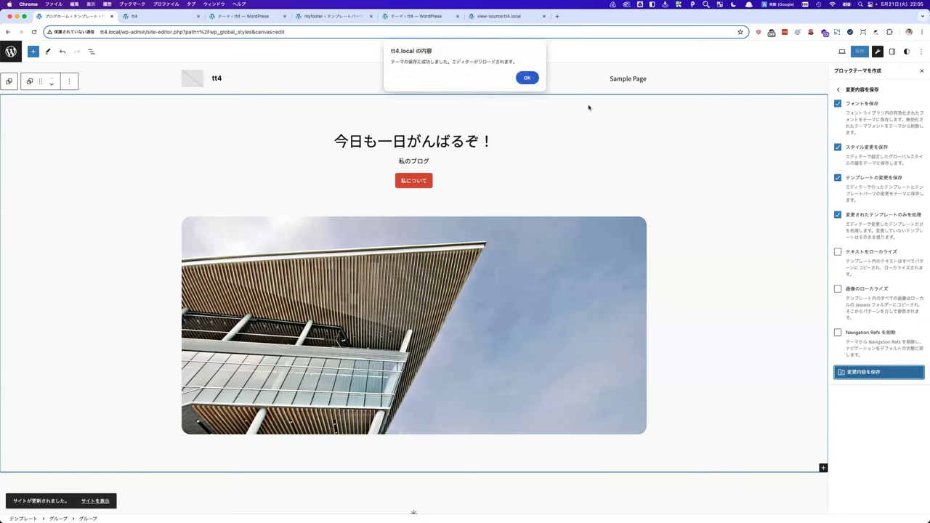
{"action": "left_click", "coordinate": [526, 77]}
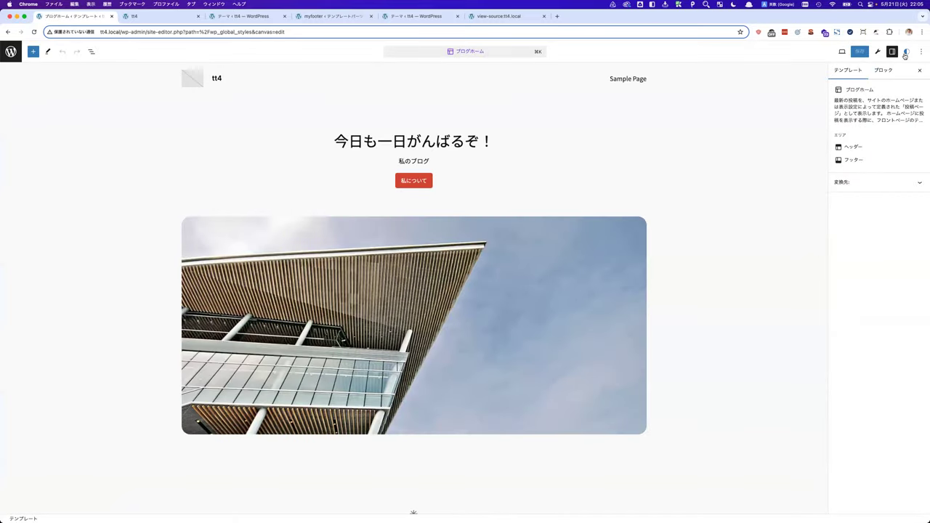
Open the site-wide color palette in the styles and check the theme colors.
{"action": "left_click", "coordinate": [906, 52]}
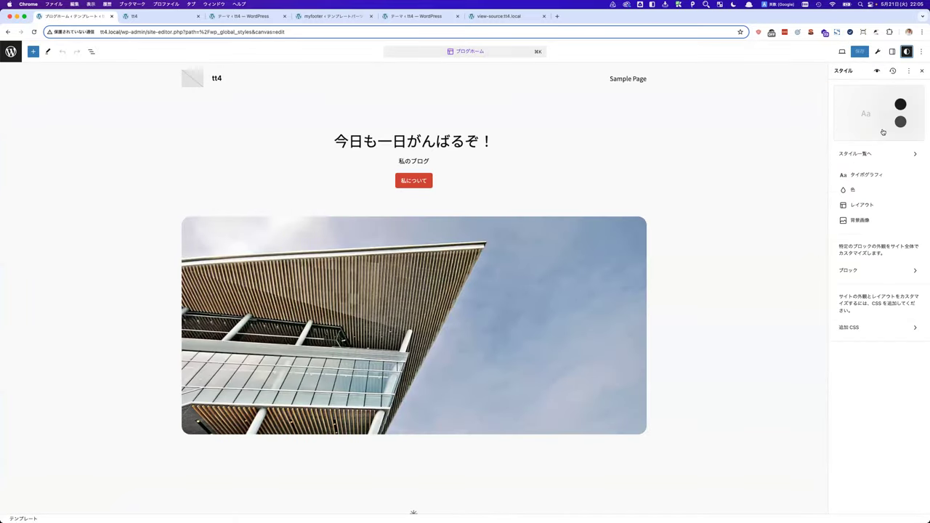
{"action": "left_click", "coordinate": [853, 187]}
{"action": "left_click", "coordinate": [859, 215]}
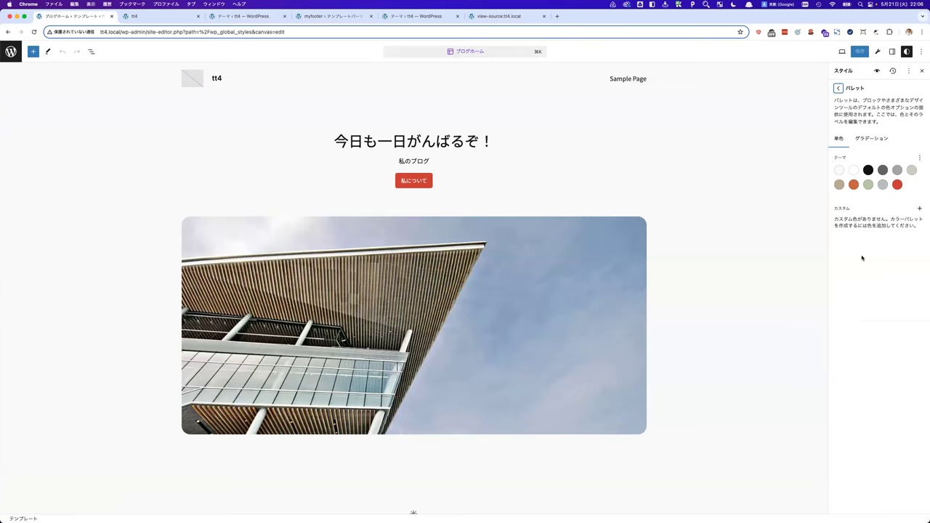
{"action": "key", "text": "super+Tab"}
Display the theme's theme.json in the block theme tools and search it for "red".
{"action": "left_click", "coordinate": [877, 51]}
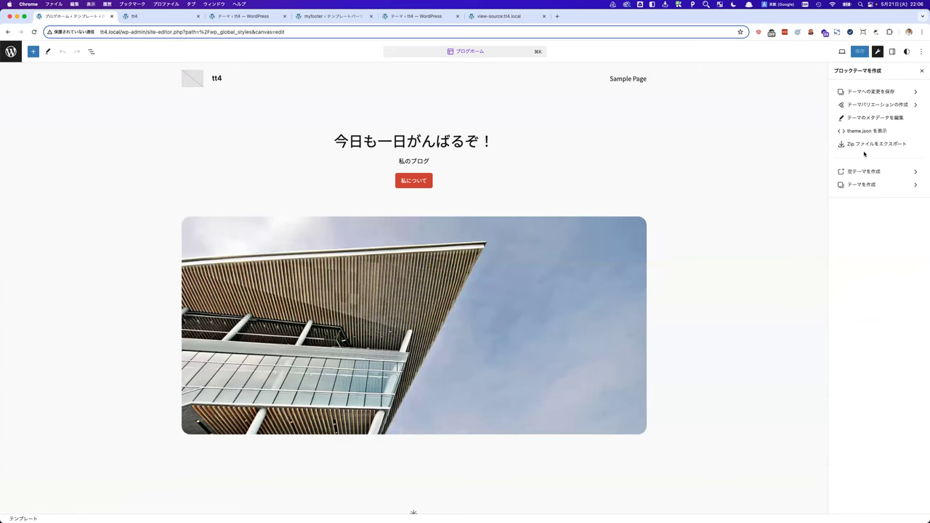
{"action": "left_click", "coordinate": [864, 131]}
{"action": "scroll", "coordinate": [143, 324], "scroll_direction": "down", "scroll_amount": 5}
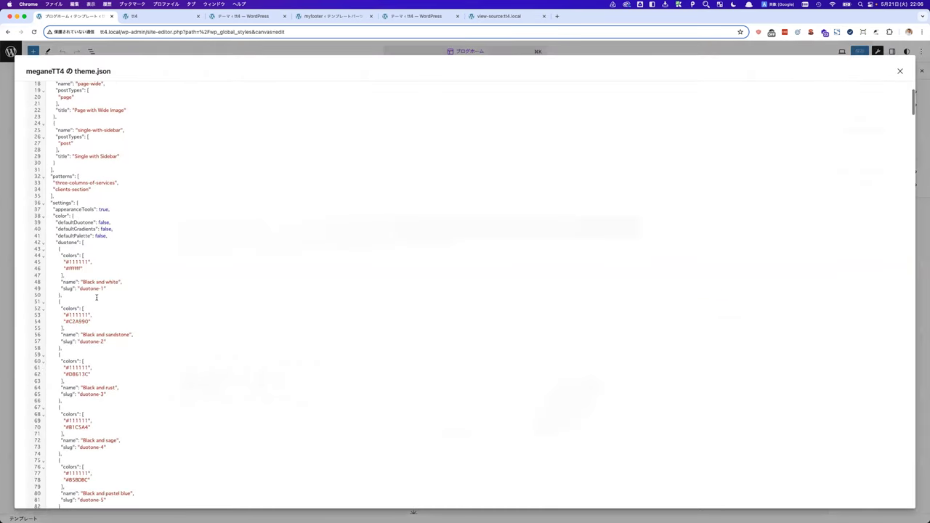
{"action": "scroll", "coordinate": [96, 297], "scroll_direction": "up", "scroll_amount": 5, "text": "ctrl"}
{"action": "scroll", "coordinate": [96, 297], "scroll_direction": "left", "scroll_amount": 2}
{"action": "scroll", "coordinate": [109, 305], "scroll_direction": "down", "scroll_amount": 4}
{"action": "scroll", "coordinate": [136, 329], "scroll_direction": "down", "scroll_amount": 1}
{"action": "scroll", "coordinate": [136, 329], "scroll_direction": "up", "scroll_amount": 3}
{"action": "left_click", "coordinate": [136, 328]}
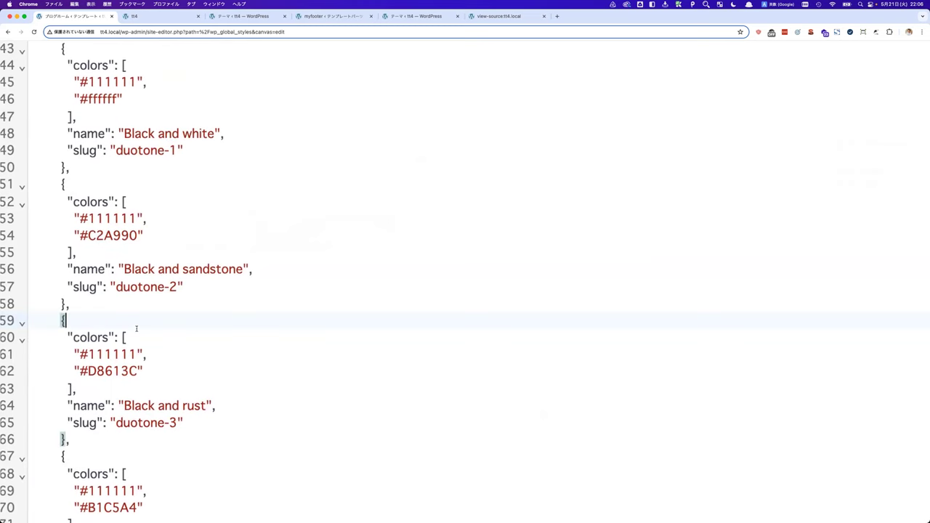
{"action": "key", "text": "super+f"}
{"action": "type", "text": "ed"}
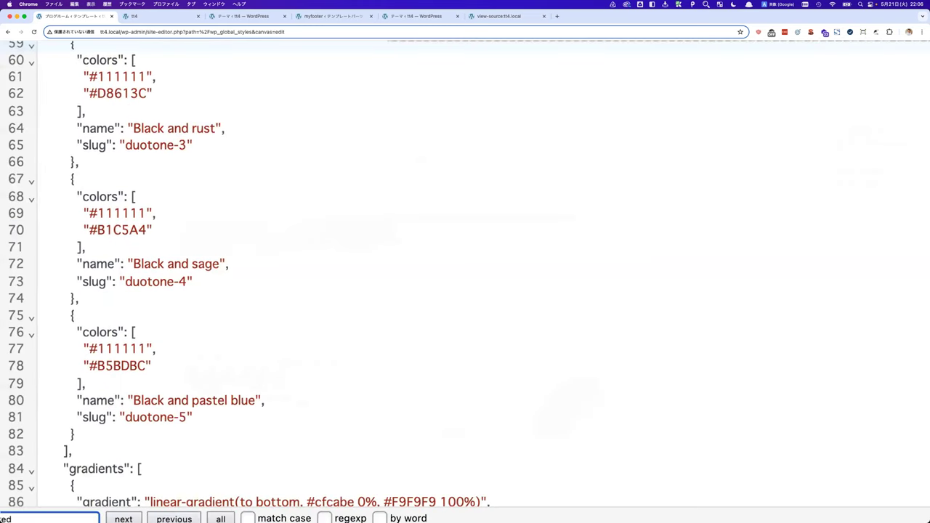
{"action": "key", "text": "Return"}
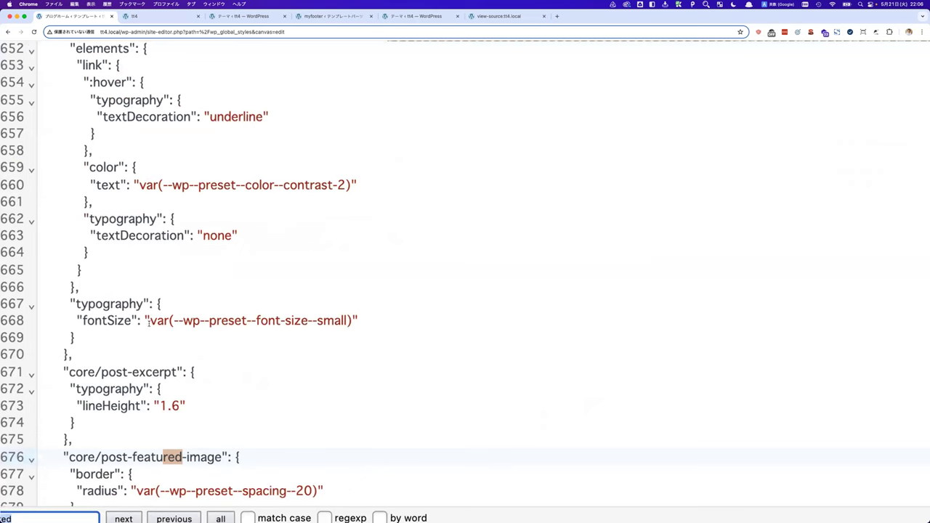
Search theme.json for "main" instead.
{"action": "key", "text": "BackSpace"}
{"action": "key", "text": "BackSpace"}
{"action": "type", "text": "main"}
{"action": "key", "text": "Return"}
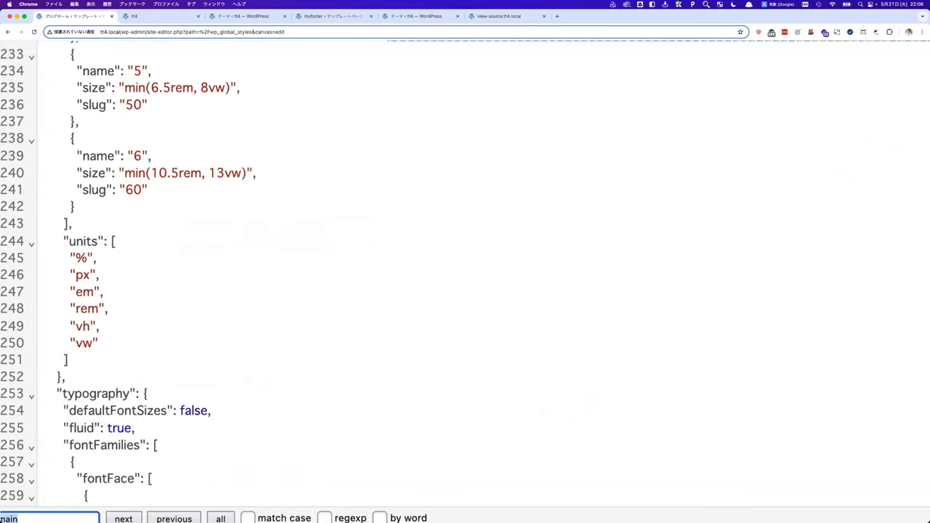
{"action": "key", "text": "super+0"}
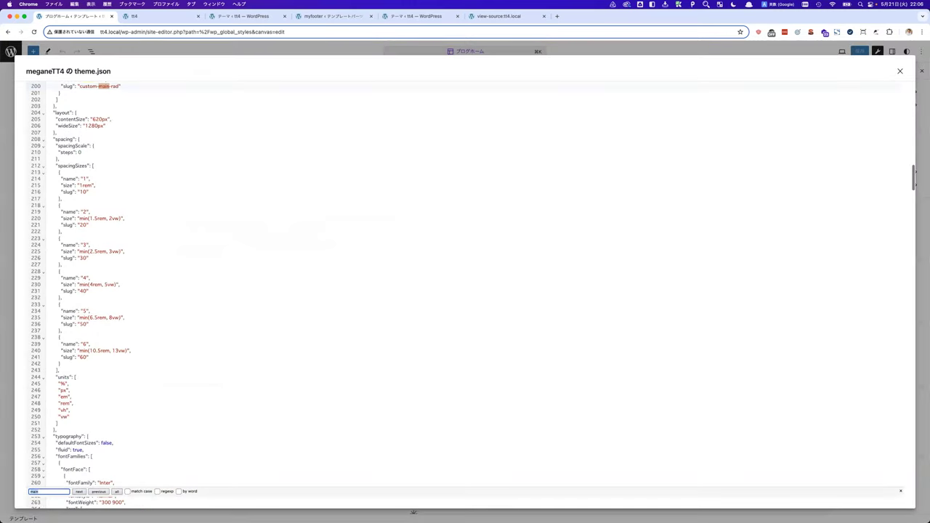
Step through the matches to core/button and examine the background color variable in its styles.
{"action": "key", "text": "Return"}
{"action": "key", "text": "Return"}
{"action": "key", "text": "Return"}
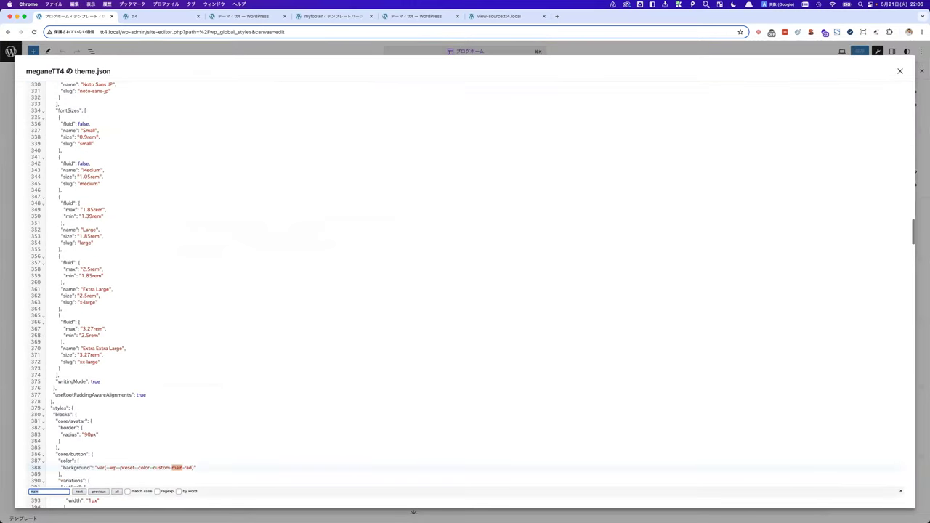
{"action": "scroll", "coordinate": [83, 399], "scroll_direction": "down", "scroll_amount": 5}
{"action": "key", "text": "super+plus"}
{"action": "key", "text": "super+plus"}
{"action": "key", "text": "super+plus"}
{"action": "key", "text": "super+plus"}
{"action": "key", "text": "super+plus"}
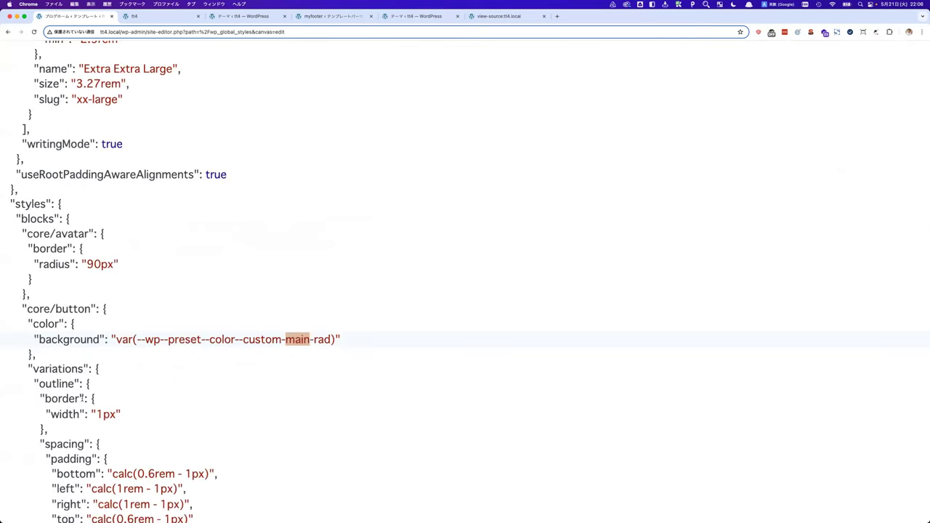
{"action": "key", "text": "super+minus"}
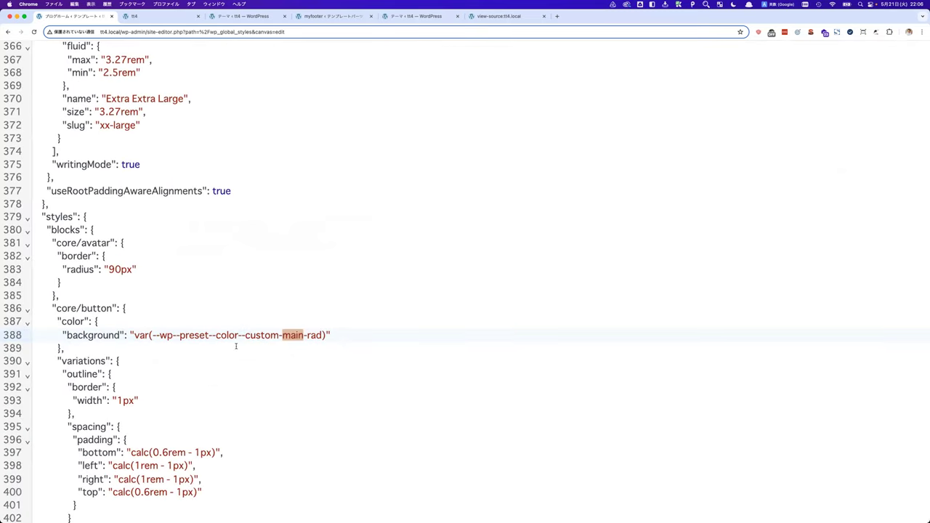
Go back to the main-rad match in the palette settings and examine its color, name and slug.
{"action": "key", "text": "super+0"}
{"action": "key", "text": "shift+Return"}
{"action": "key", "text": "shift+Return"}
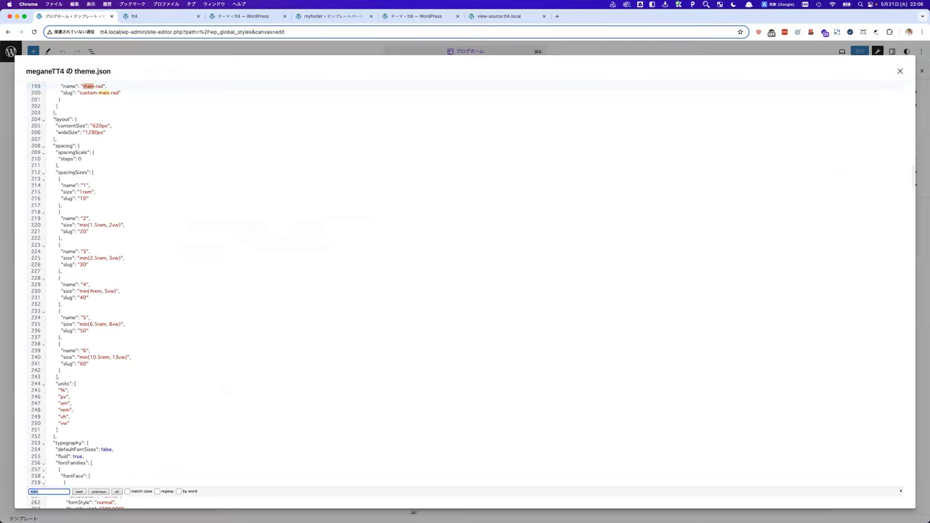
{"action": "scroll", "coordinate": [82, 189], "scroll_direction": "up", "scroll_amount": 2}
{"action": "scroll", "coordinate": [83, 190], "scroll_direction": "up", "scroll_amount": 5}
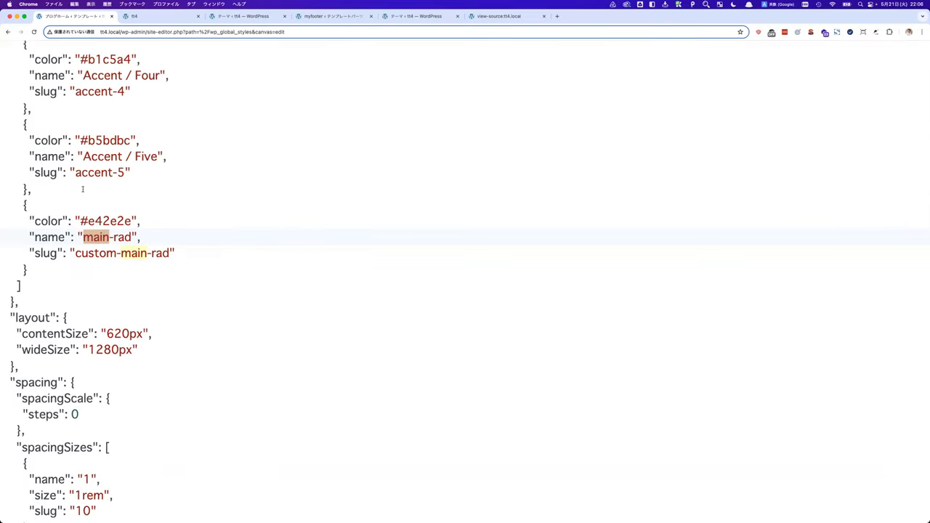
{"action": "scroll", "coordinate": [61, 221], "scroll_direction": "up", "scroll_amount": 2}
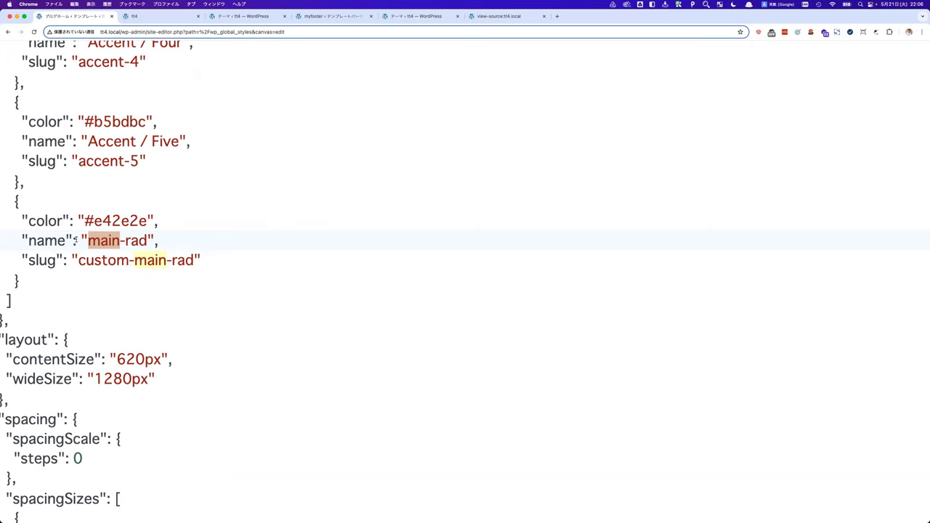
{"action": "scroll", "coordinate": [85, 240], "scroll_direction": "down", "scroll_amount": 3}
{"action": "left_click", "coordinate": [88, 254]}
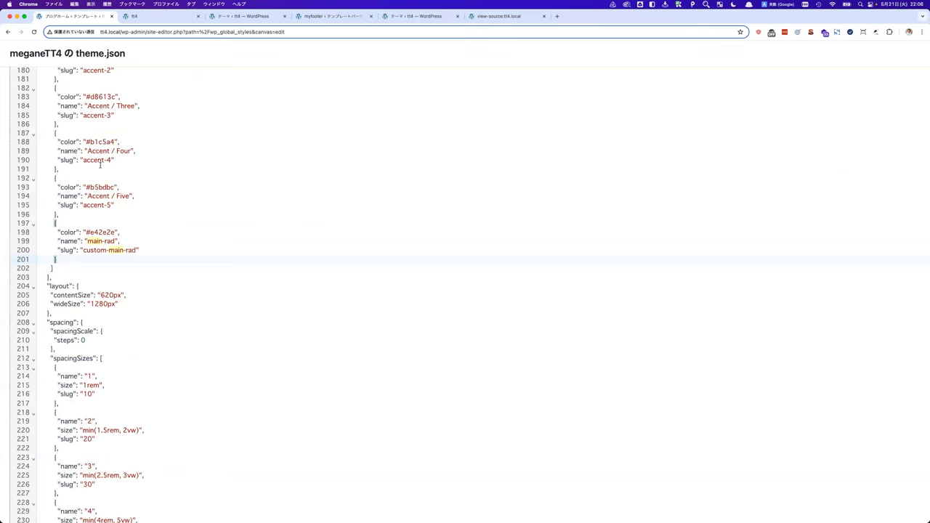
{"action": "scroll", "coordinate": [99, 184], "scroll_direction": "down", "scroll_amount": 3}
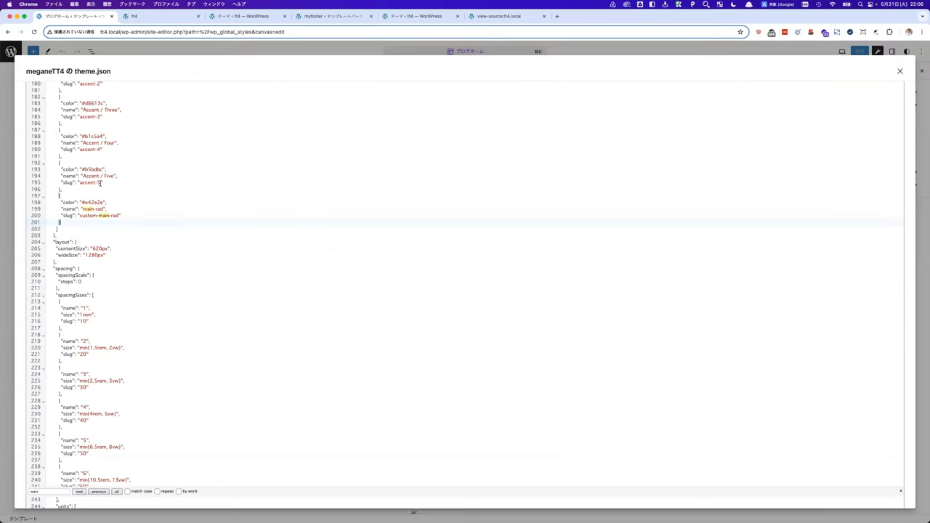
Switch to the Dropbox Paper notes and open the Qiita reference article linked under 12.theme.jsonとは？.
{"action": "key", "text": "ctrl+Up"}
{"action": "left_click", "coordinate": [271, 371]}
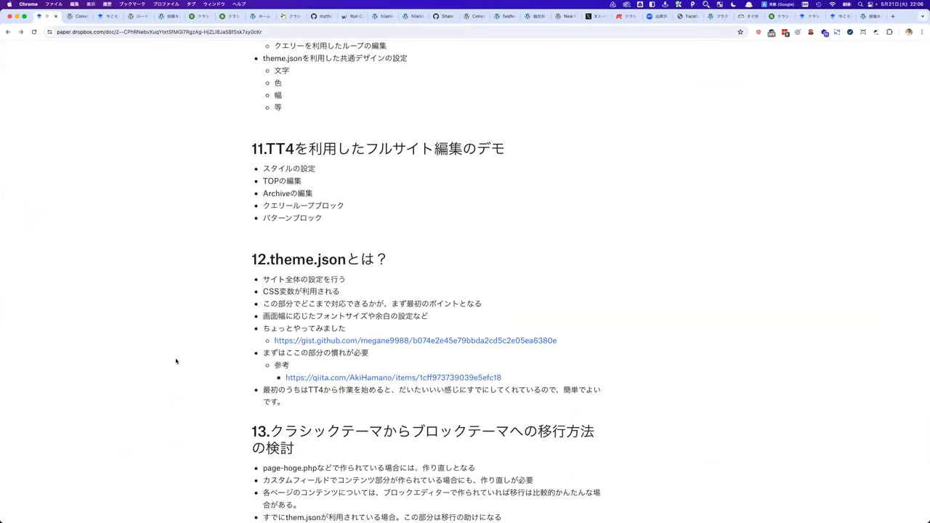
{"action": "left_click", "coordinate": [322, 377]}
{"action": "scroll", "coordinate": [321, 356], "scroll_direction": "up", "scroll_amount": 5}
{"action": "left_click", "coordinate": [312, 336]}
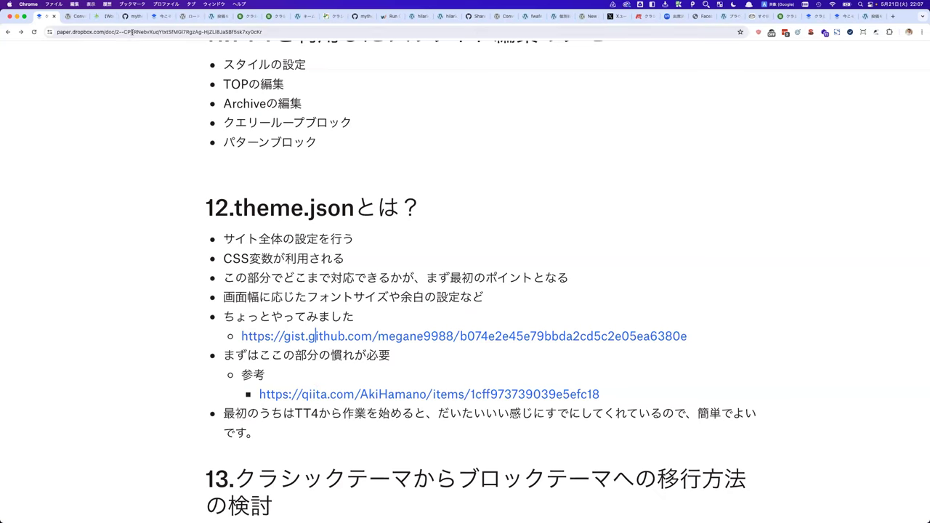
{"action": "left_click", "coordinate": [100, 16]}
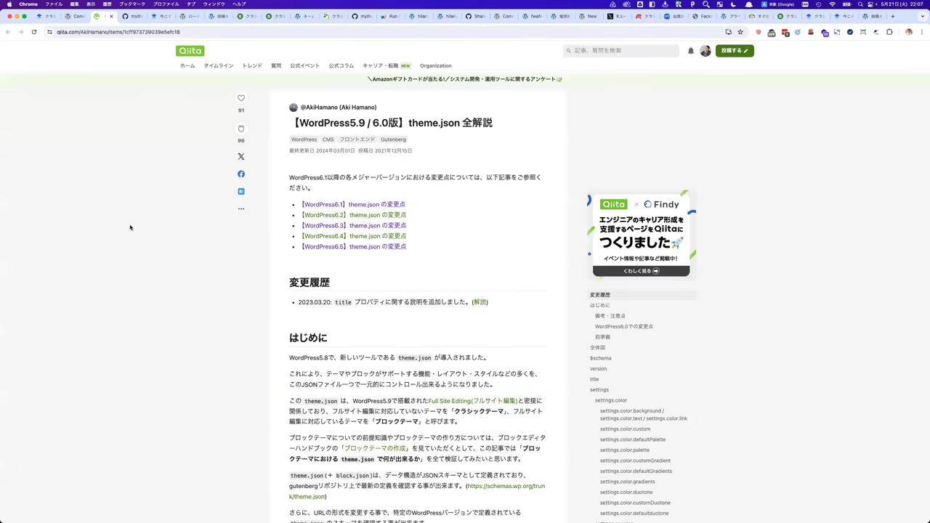
Look through the Qiita theme.json article, including settings.typography.fontFamilies in its outline and the list of WordPress 6.1 to 6.5 change articles.
{"action": "scroll", "coordinate": [136, 274], "scroll_direction": "down", "scroll_amount": 20}
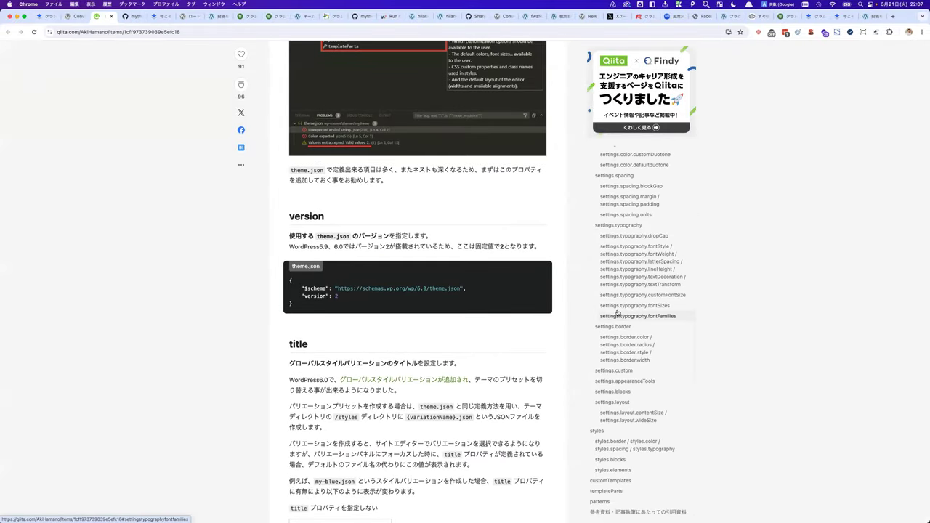
{"action": "left_click", "coordinate": [642, 316]}
{"action": "scroll", "coordinate": [455, 300], "scroll_direction": "down", "scroll_amount": 20}
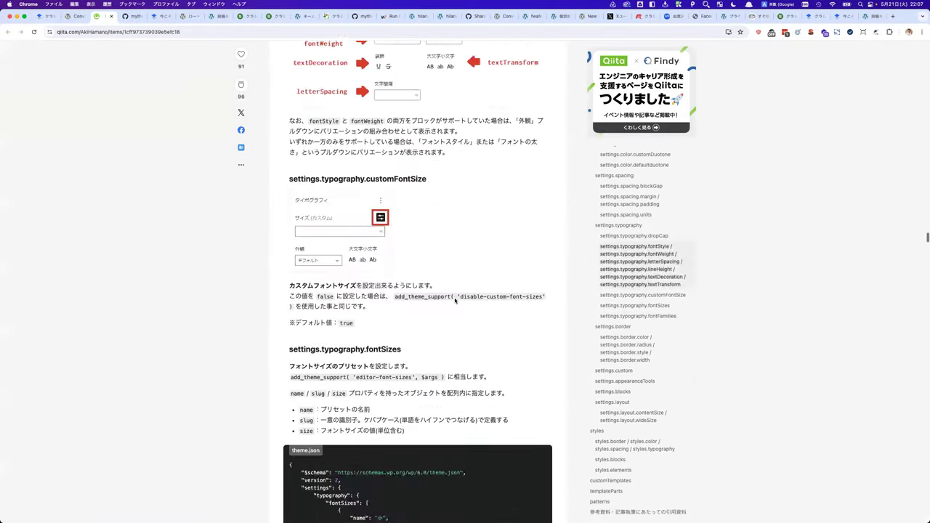
{"action": "scroll", "coordinate": [455, 301], "scroll_direction": "up", "scroll_amount": 20}
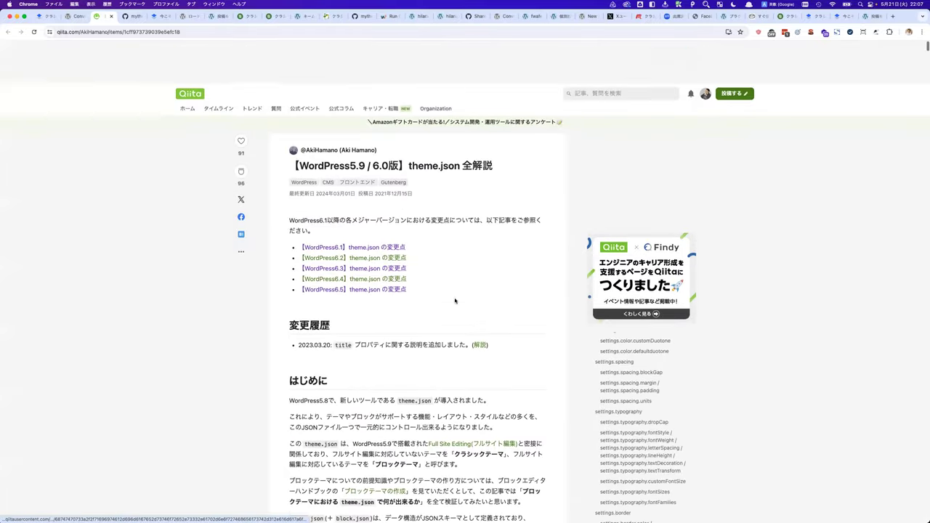
{"action": "scroll", "coordinate": [357, 86], "scroll_direction": "up", "scroll_amount": 5}
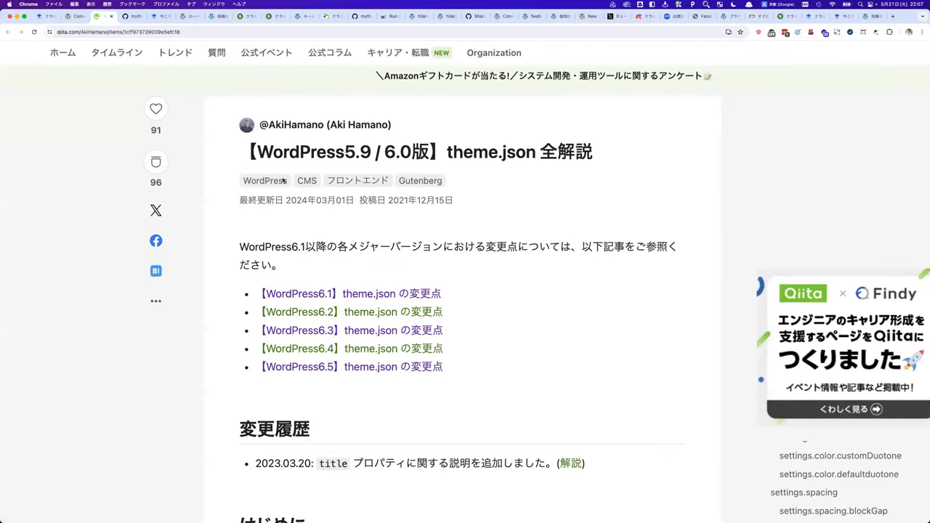
{"action": "scroll", "coordinate": [220, 258], "scroll_direction": "down", "scroll_amount": 5}
{"action": "scroll", "coordinate": [225, 255], "scroll_direction": "up", "scroll_amount": 6}
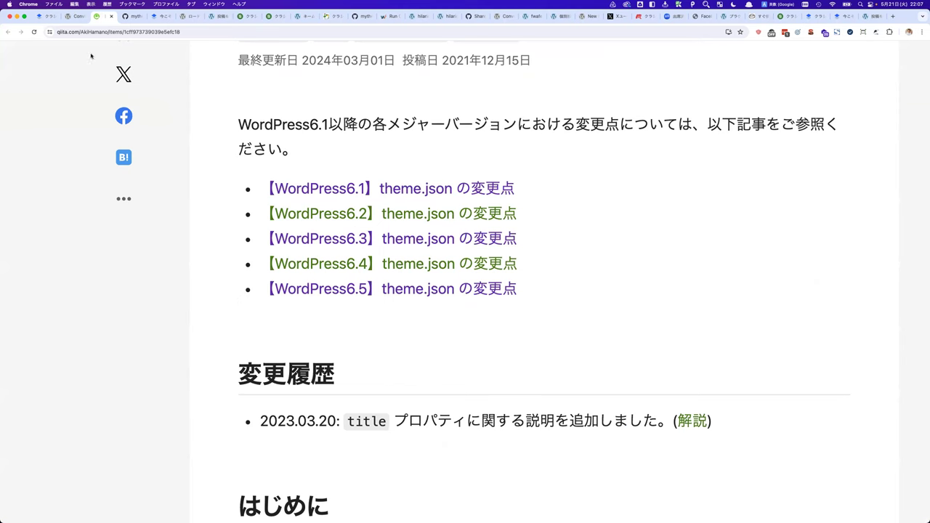
Return to the notes and open the gist linked under ちょっとやってみました to view mytheme.json.
{"action": "left_click", "coordinate": [47, 16]}
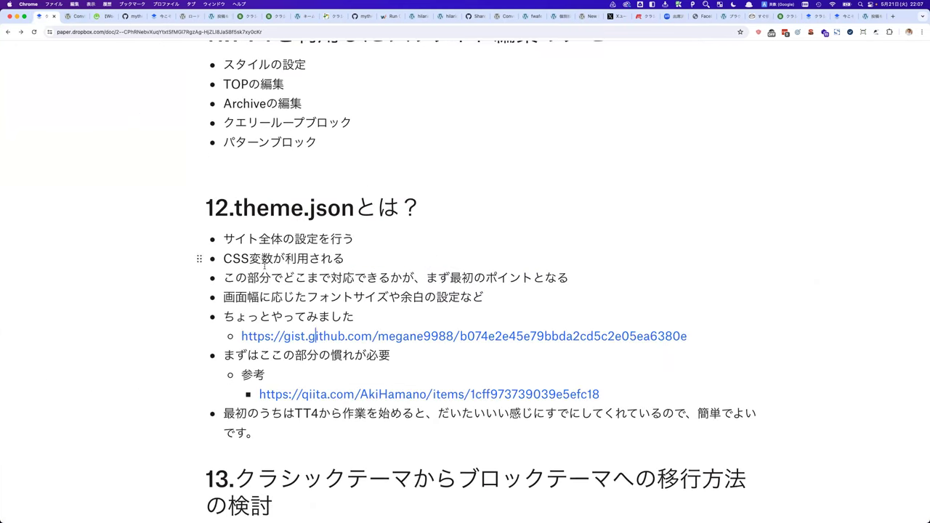
{"action": "left_click", "coordinate": [306, 337]}
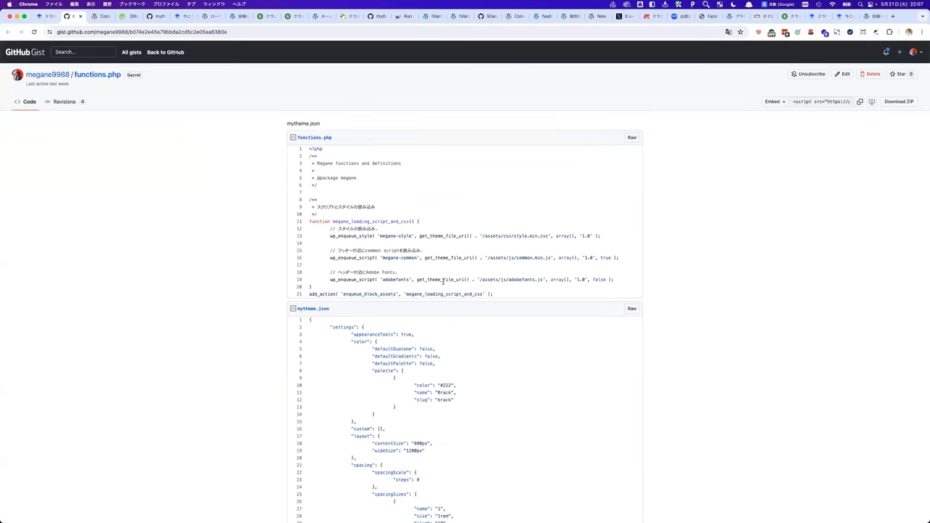
{"action": "scroll", "coordinate": [443, 279], "scroll_direction": "down", "scroll_amount": 2}
{"action": "scroll", "coordinate": [442, 280], "scroll_direction": "down", "scroll_amount": 3}
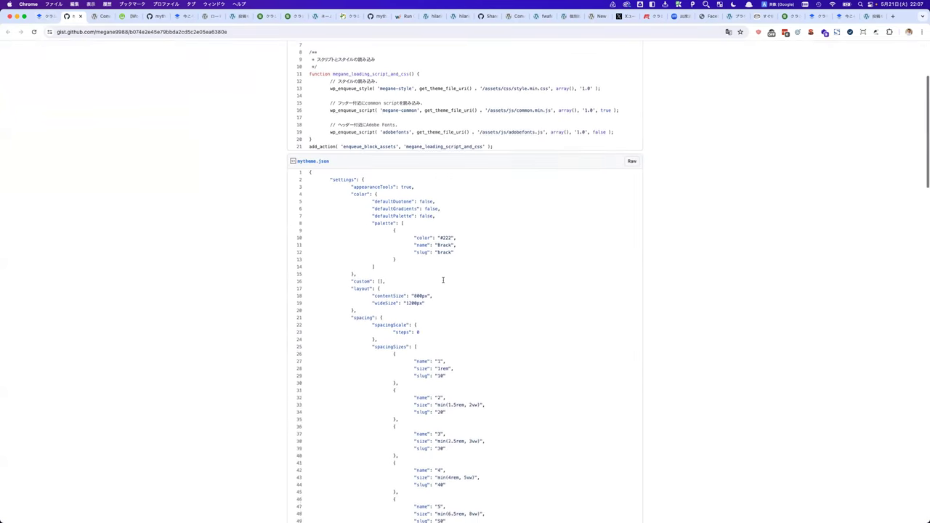
{"action": "scroll", "coordinate": [442, 246], "scroll_direction": "up", "scroll_amount": 5}
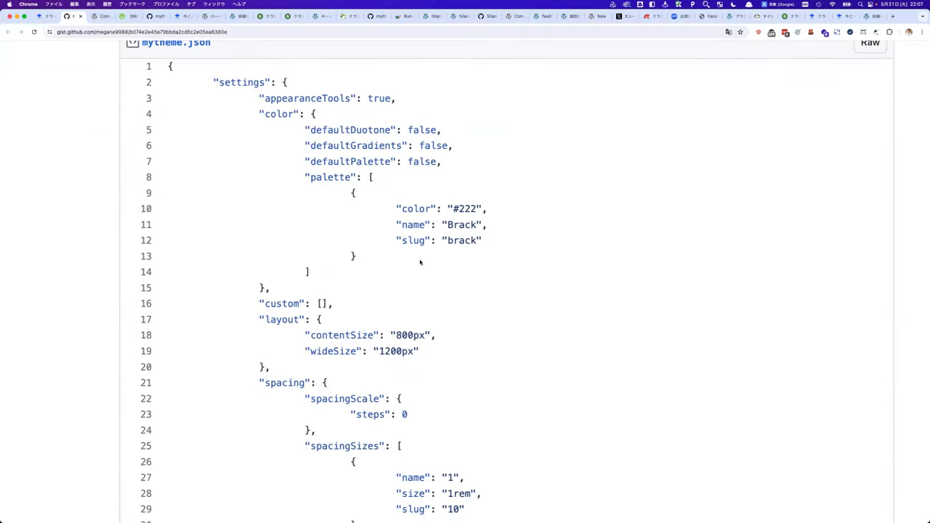
Examine the Brack entry's color, name and slug in the palette of mytheme.json.
{"action": "scroll", "coordinate": [419, 263], "scroll_direction": "up", "scroll_amount": 1}
{"action": "scroll", "coordinate": [397, 226], "scroll_direction": "up", "scroll_amount": 1}
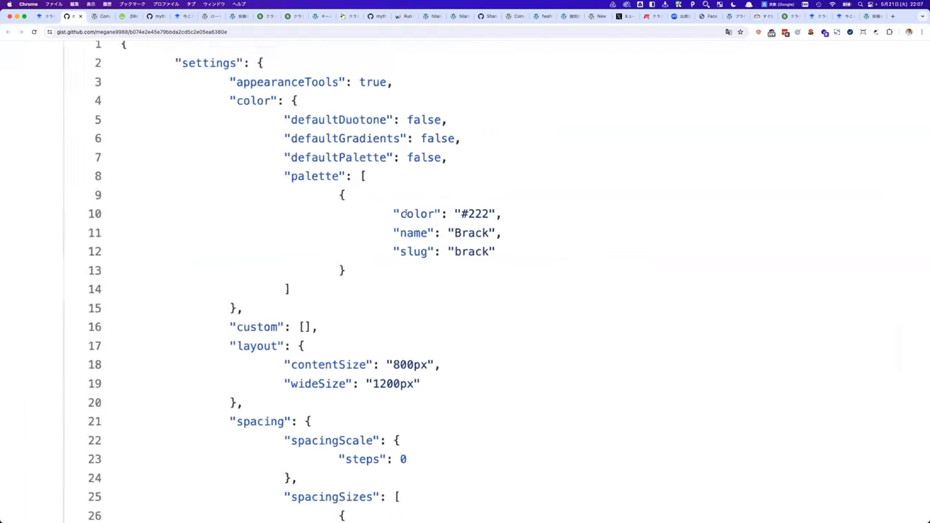
{"action": "left_click_drag", "start_coordinate": [492, 251], "coordinate": [490, 211]}
{"action": "left_click", "coordinate": [424, 214]}
{"action": "left_click_drag", "start_coordinate": [425, 214], "coordinate": [455, 228]}
{"action": "left_click", "coordinate": [435, 275]}
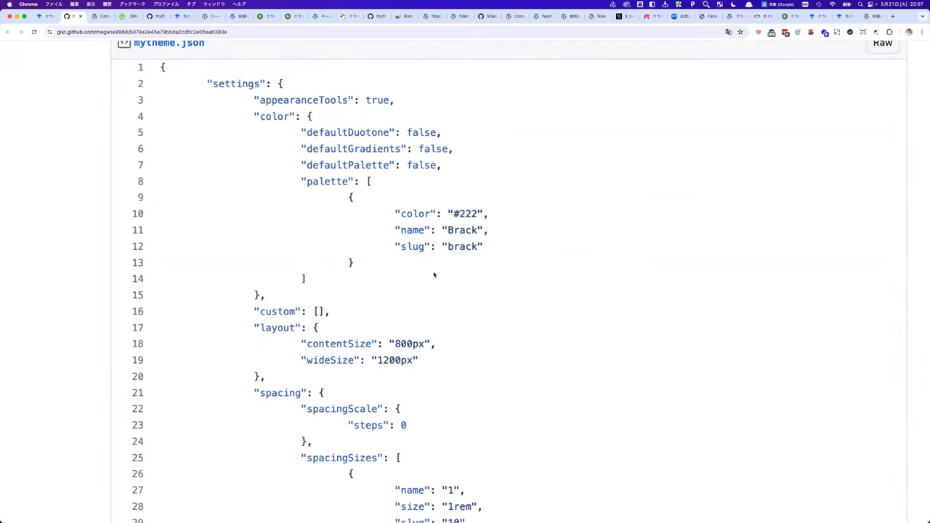
Examine the contentSize and wideSize values in the layout settings of mytheme.json.
{"action": "scroll", "coordinate": [434, 273], "scroll_direction": "down", "scroll_amount": 3}
{"action": "left_click_drag", "start_coordinate": [415, 279], "coordinate": [361, 276]}
{"action": "left_click", "coordinate": [383, 261]}
{"action": "left_click", "coordinate": [437, 295]}
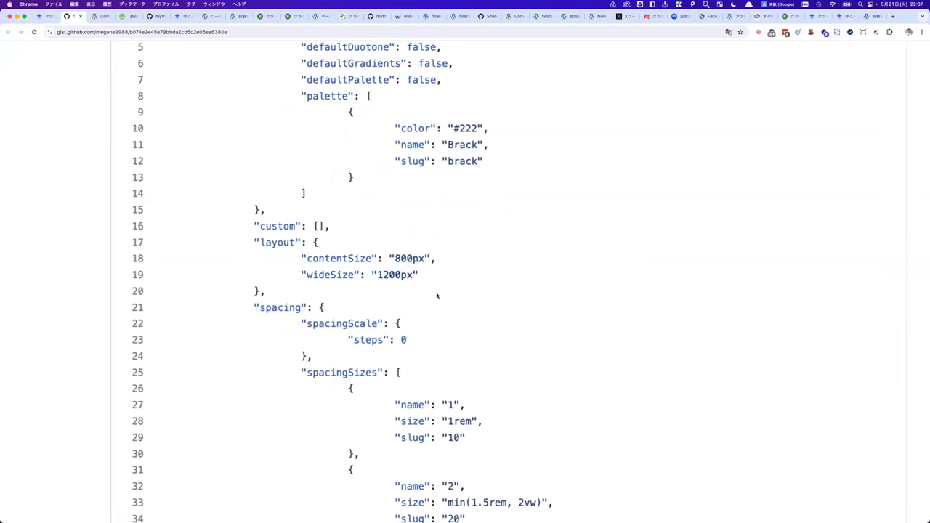
Examine the toppan-bunkyu-gothic-pr6n entry under typography fontFamilies in mytheme.json, including its name and slug.
{"action": "scroll", "coordinate": [437, 295], "scroll_direction": "down", "scroll_amount": 10}
{"action": "scroll", "coordinate": [437, 295], "scroll_direction": "down", "scroll_amount": 7}
{"action": "scroll", "coordinate": [437, 295], "scroll_direction": "down", "scroll_amount": 3}
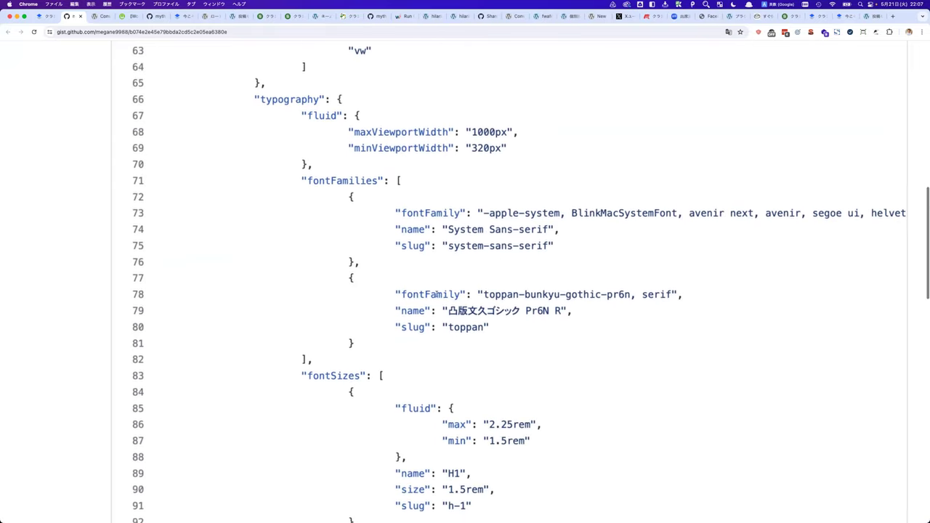
{"action": "scroll", "coordinate": [550, 306], "scroll_direction": "right", "scroll_amount": 2}
{"action": "left_click_drag", "start_coordinate": [539, 294], "coordinate": [404, 295]}
{"action": "left_click", "coordinate": [524, 295]}
{"action": "left_click_drag", "start_coordinate": [538, 294], "coordinate": [407, 294]}
{"action": "left_click", "coordinate": [407, 295]}
{"action": "left_click_drag", "start_coordinate": [462, 314], "coordinate": [448, 290]}
{"action": "left_click", "coordinate": [424, 325]}
Look through the fontSizes entries of mytheme.json, from H1 to caption, with their fluid max and min values.
{"action": "scroll", "coordinate": [413, 338], "scroll_direction": "down", "scroll_amount": 5}
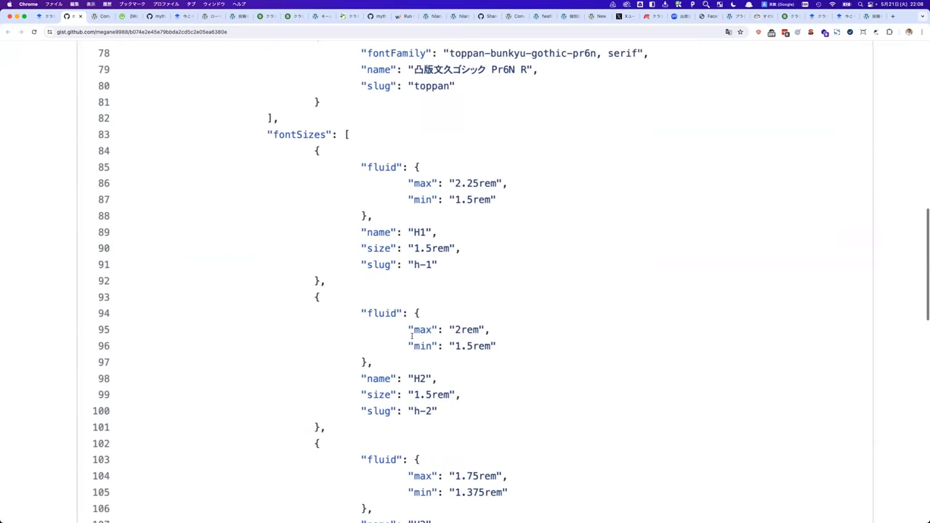
{"action": "scroll", "coordinate": [412, 336], "scroll_direction": "down", "scroll_amount": 1}
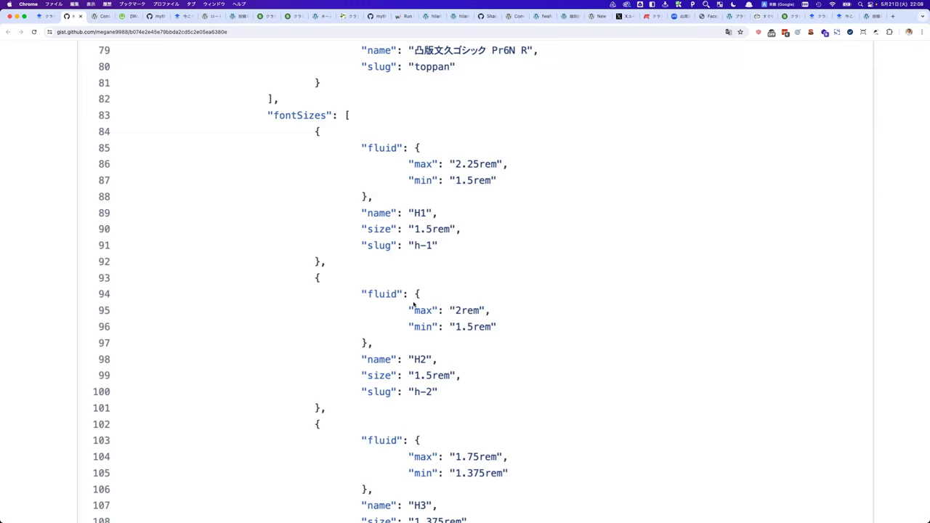
{"action": "scroll", "coordinate": [414, 305], "scroll_direction": "down", "scroll_amount": 3}
{"action": "scroll", "coordinate": [431, 313], "scroll_direction": "down", "scroll_amount": 4}
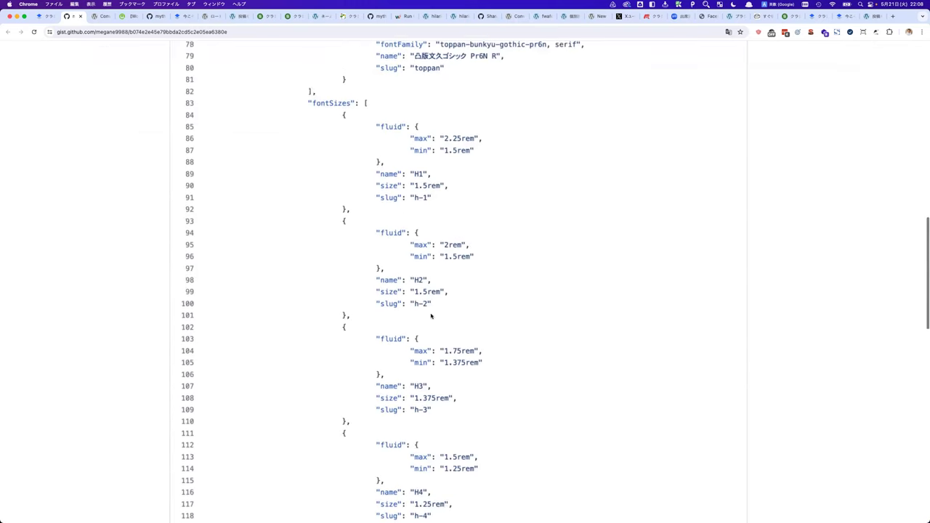
{"action": "scroll", "coordinate": [431, 315], "scroll_direction": "down", "scroll_amount": 10}
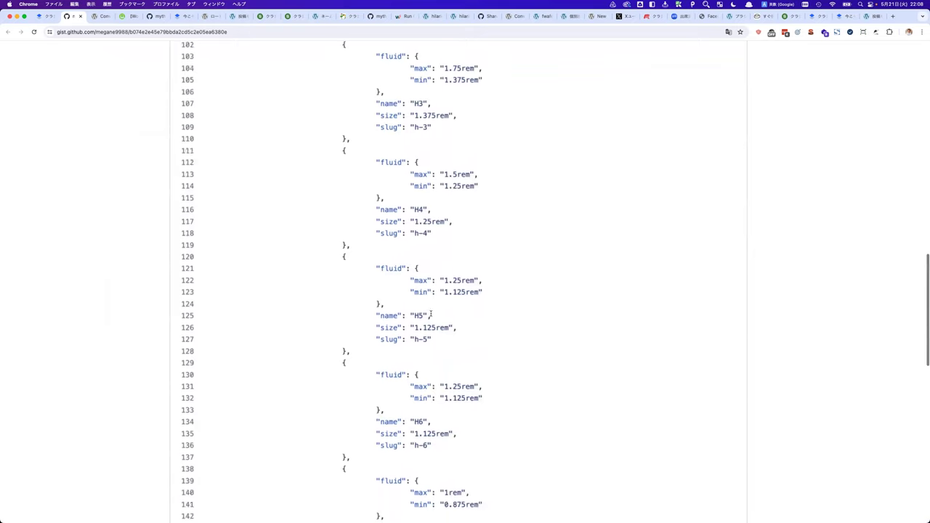
{"action": "scroll", "coordinate": [431, 315], "scroll_direction": "down", "scroll_amount": 4}
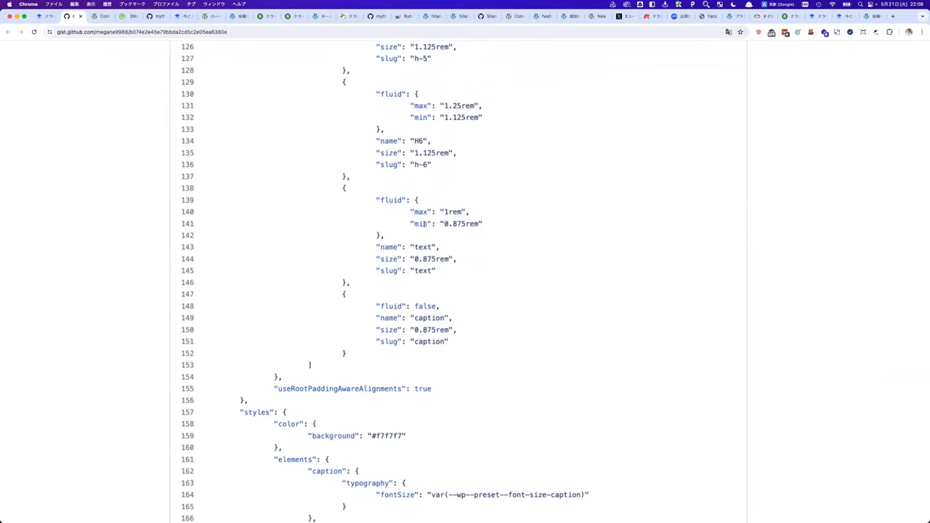
{"action": "scroll", "coordinate": [422, 253], "scroll_direction": "up", "scroll_amount": 3}
{"action": "scroll", "coordinate": [421, 253], "scroll_direction": "down", "scroll_amount": 3}
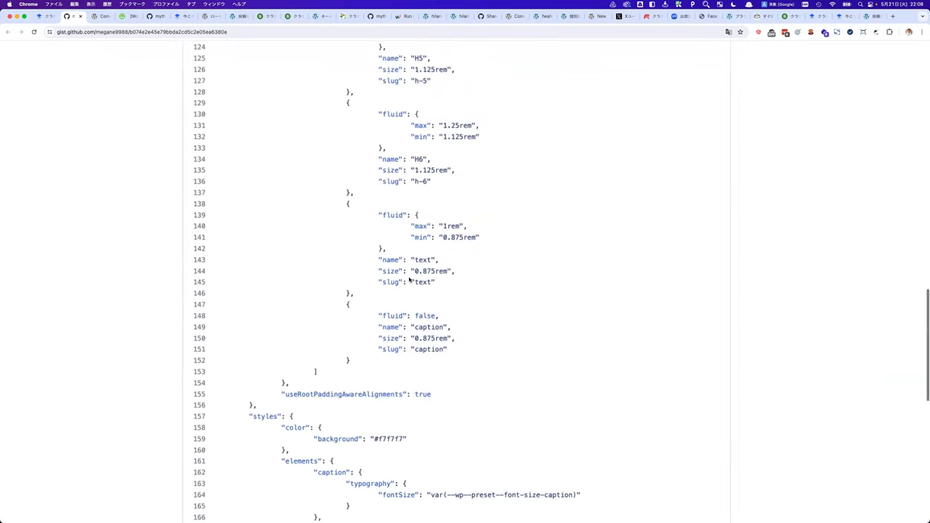
Look through the styles section of mytheme.json, including the elements' fontSize variables, and return to the start of the gist.
{"action": "scroll", "coordinate": [414, 268], "scroll_direction": "down", "scroll_amount": 4}
{"action": "scroll", "coordinate": [409, 279], "scroll_direction": "down", "scroll_amount": 5}
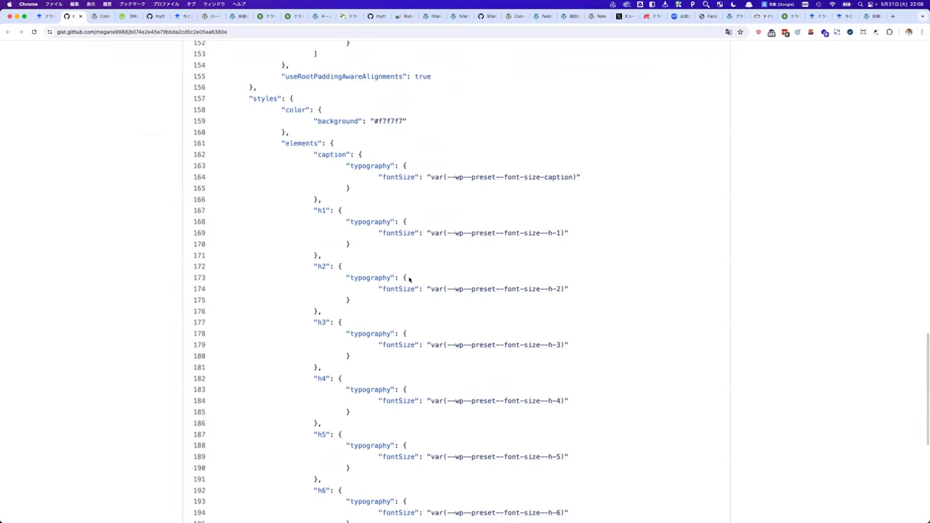
{"action": "scroll", "coordinate": [409, 278], "scroll_direction": "down", "scroll_amount": 3}
{"action": "scroll", "coordinate": [409, 277], "scroll_direction": "down", "scroll_amount": 8}
{"action": "scroll", "coordinate": [409, 277], "scroll_direction": "up", "scroll_amount": 20}
{"action": "scroll", "coordinate": [409, 277], "scroll_direction": "up", "scroll_amount": 15}
{"action": "scroll", "coordinate": [409, 278], "scroll_direction": "down", "scroll_amount": 3}
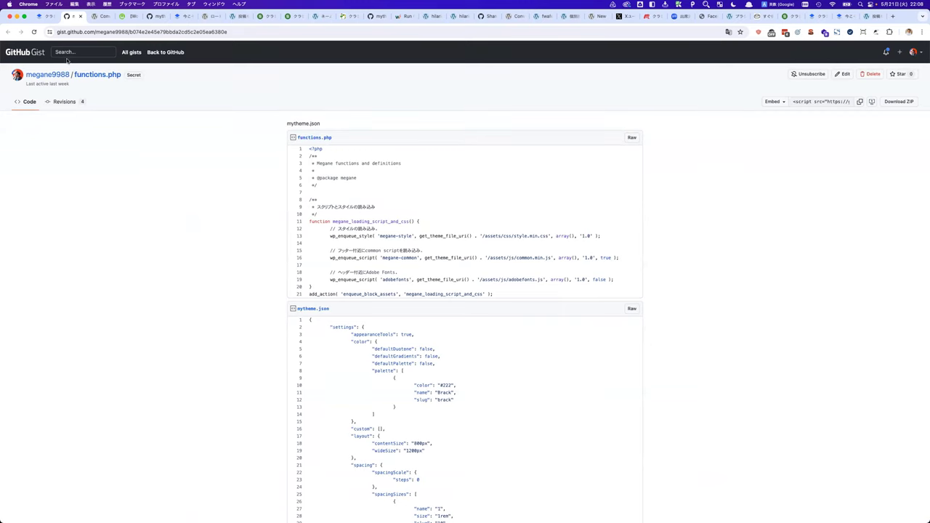
Return to the Dropbox Paper notes and read section 13.クラシックテーマからブロックテーマへの移行方法の検討.
{"action": "left_click", "coordinate": [45, 16]}
{"action": "scroll", "coordinate": [193, 219], "scroll_direction": "down", "scroll_amount": 1}
{"action": "scroll", "coordinate": [193, 219], "scroll_direction": "down", "scroll_amount": 2}
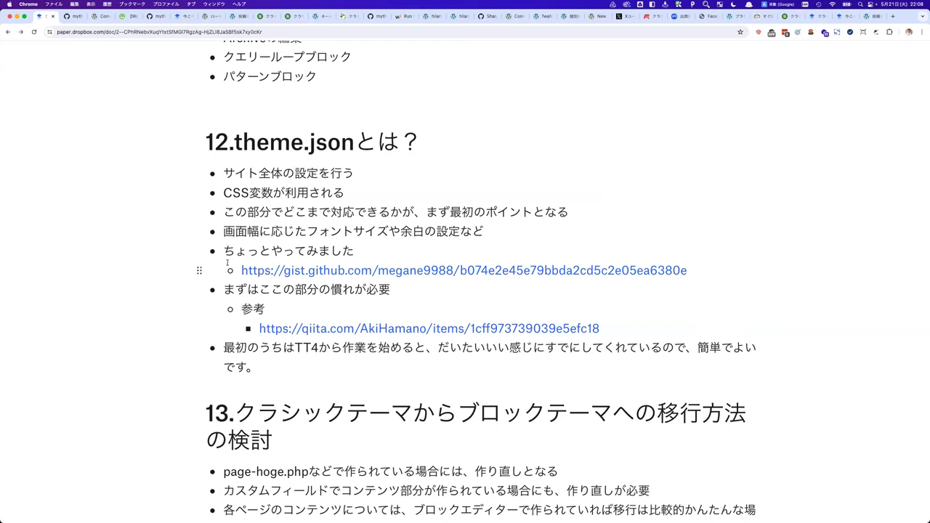
{"action": "scroll", "coordinate": [226, 263], "scroll_direction": "down", "scroll_amount": 6}
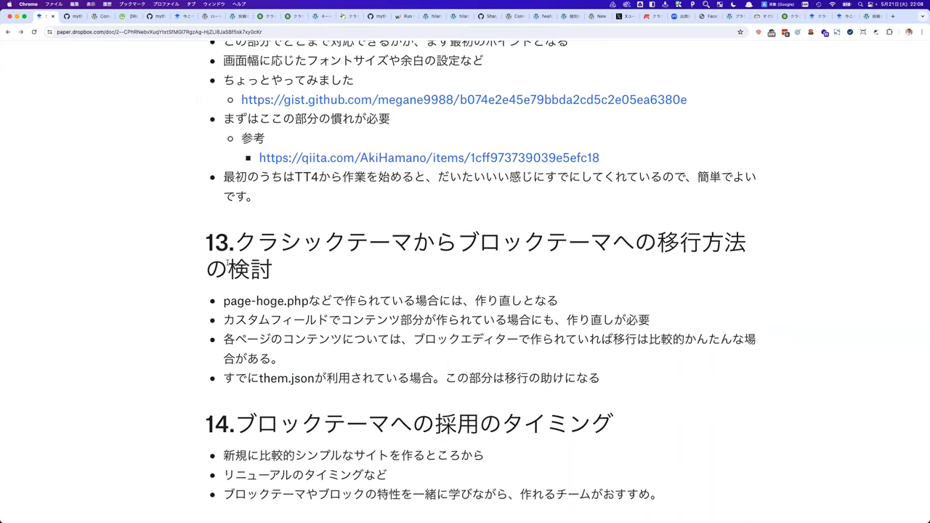
{"action": "scroll", "coordinate": [226, 262], "scroll_direction": "up", "scroll_amount": 1}
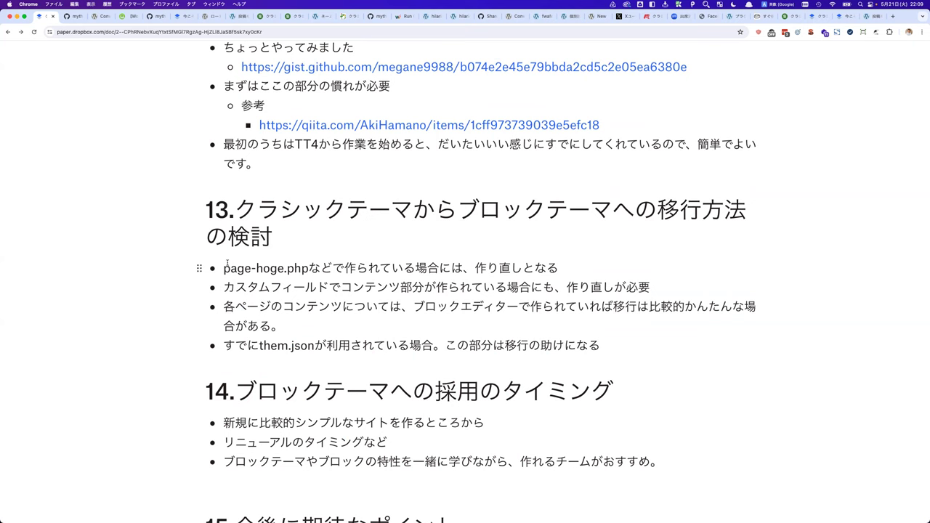
{"action": "key", "text": "super+Tab"}
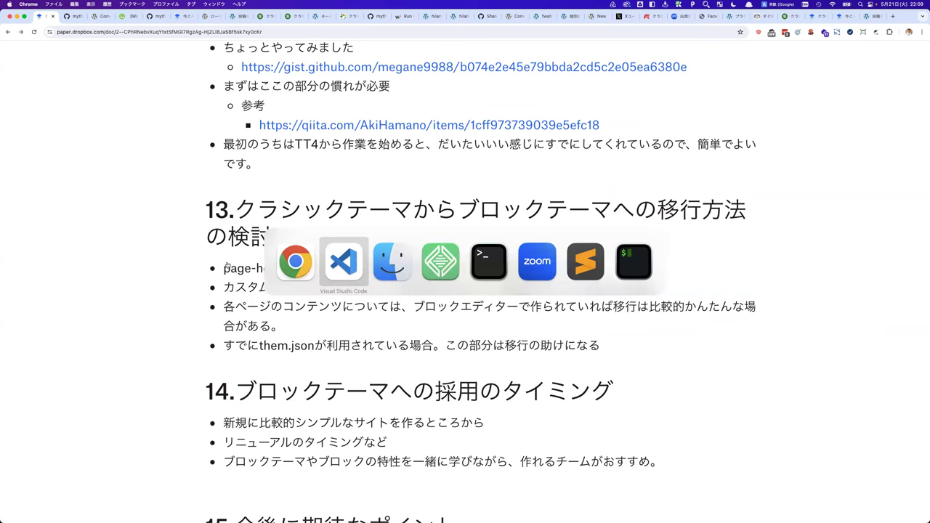
{"action": "scroll", "coordinate": [405, 281], "scroll_direction": "down", "scroll_amount": 2}
{"action": "scroll", "coordinate": [405, 281], "scroll_direction": "up", "scroll_amount": 1}
{"action": "key", "text": "super+Tab"}
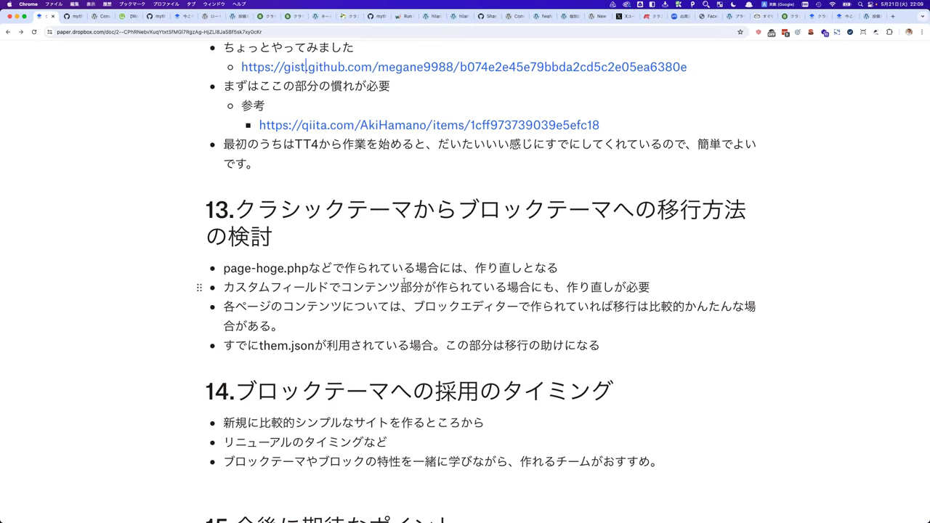
Highlight page-hoge.php in the first bullet of section 13, then clear the highlight.
{"action": "left_click_drag", "start_coordinate": [309, 268], "coordinate": [230, 268]}
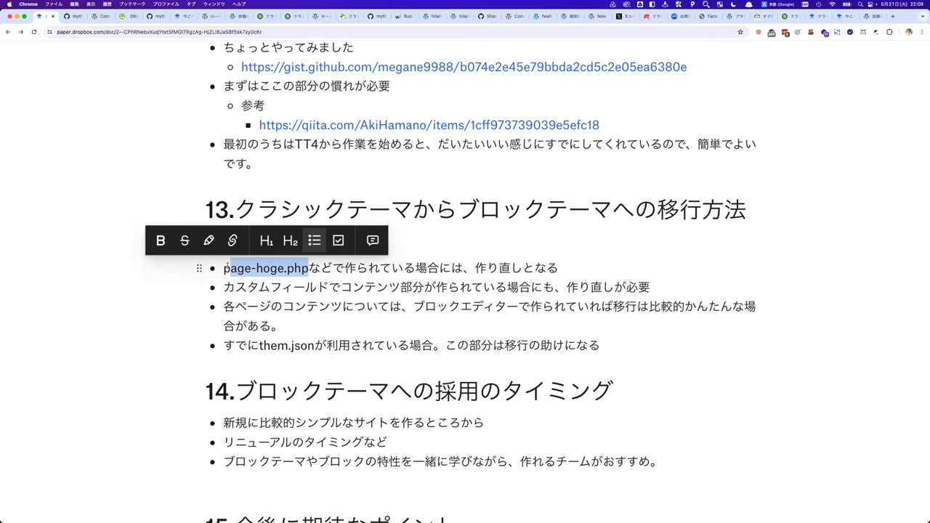
{"action": "left_click", "coordinate": [274, 325]}
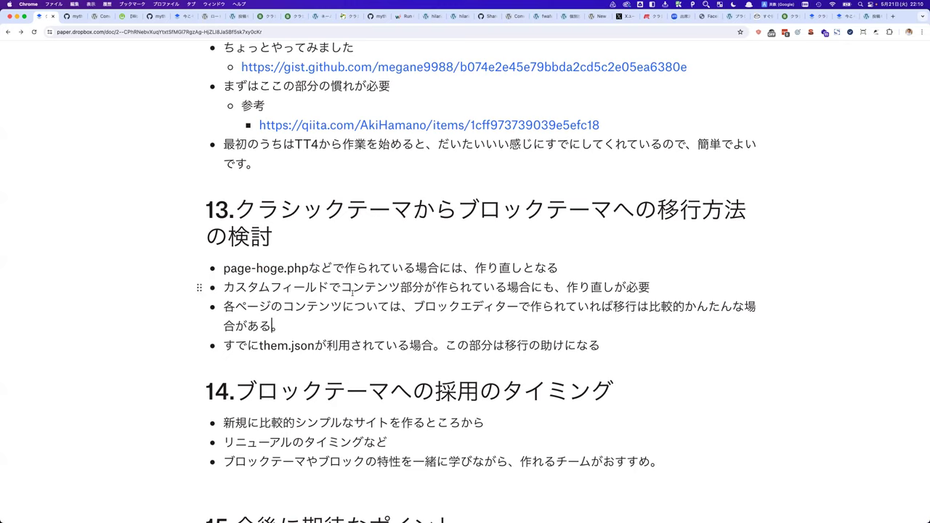
Correct them.json to theme.json in the last bullet of section 13.
{"action": "left_click", "coordinate": [289, 346]}
{"action": "type", "text": "e"}
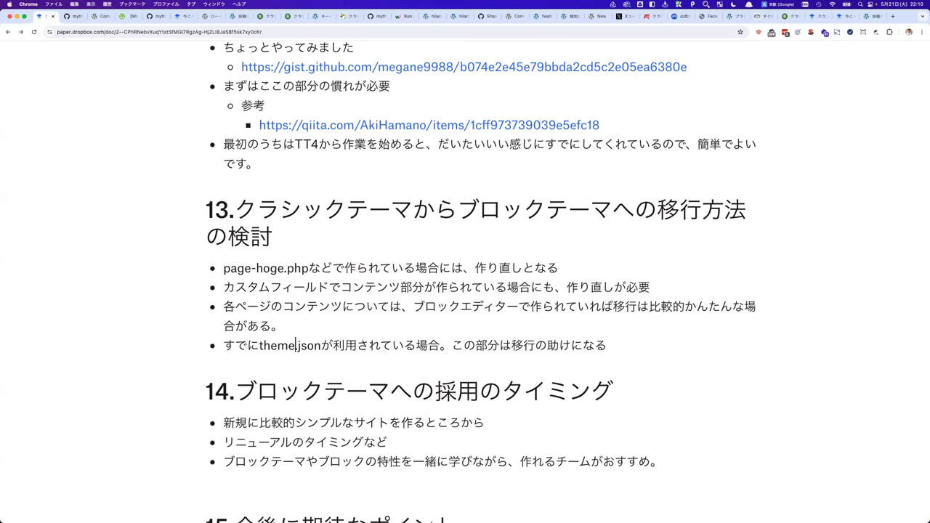
{"action": "left_click", "coordinate": [409, 242]}
Open the tt4.local link listed under synced pattern overrides in section 15.今後に期待なポイント.
{"action": "scroll", "coordinate": [409, 243], "scroll_direction": "down", "scroll_amount": 3}
{"action": "scroll", "coordinate": [398, 303], "scroll_direction": "down", "scroll_amount": 2}
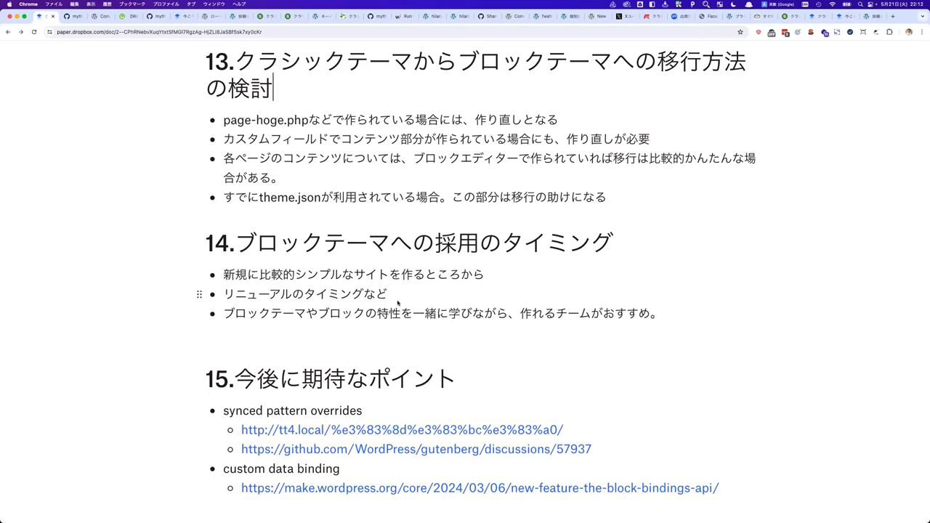
{"action": "scroll", "coordinate": [398, 302], "scroll_direction": "down", "scroll_amount": 5}
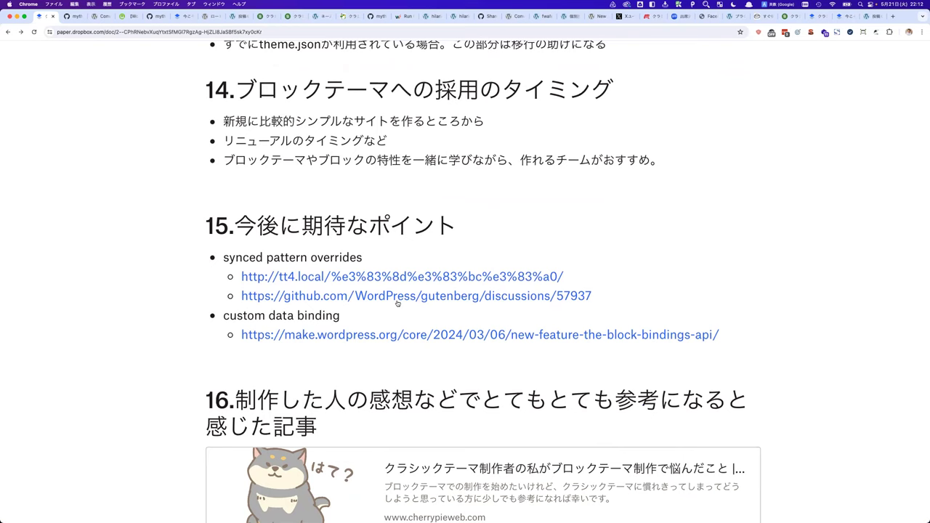
{"action": "left_click", "coordinate": [398, 276]}
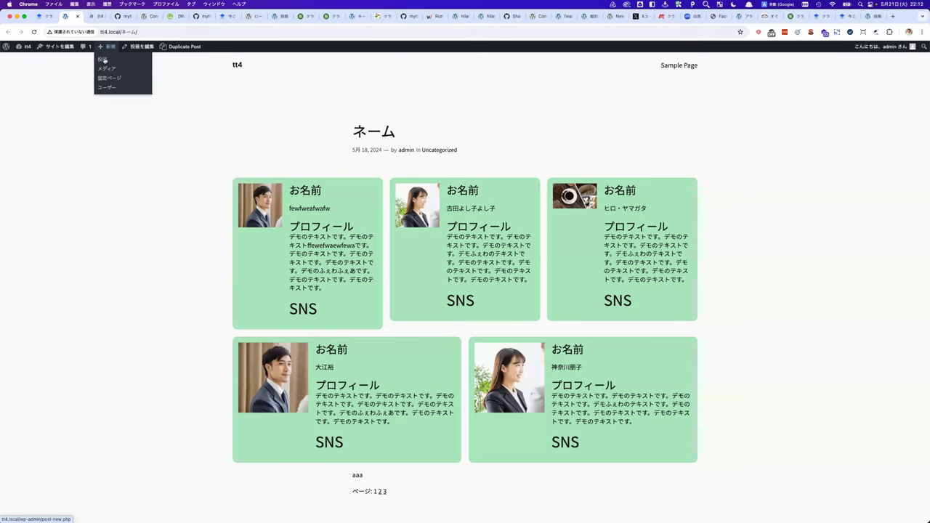
Create a new post on the tt4 site with the title fraf.
{"action": "left_click", "coordinate": [104, 58]}
{"action": "type", "text": "fraf"}
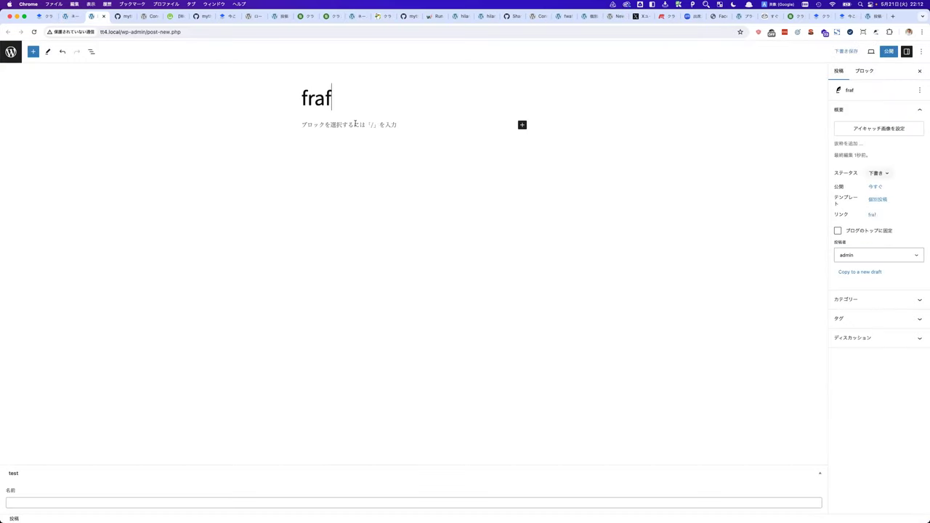
{"action": "left_click", "coordinate": [367, 125]}
{"action": "type", "text": "/na"}
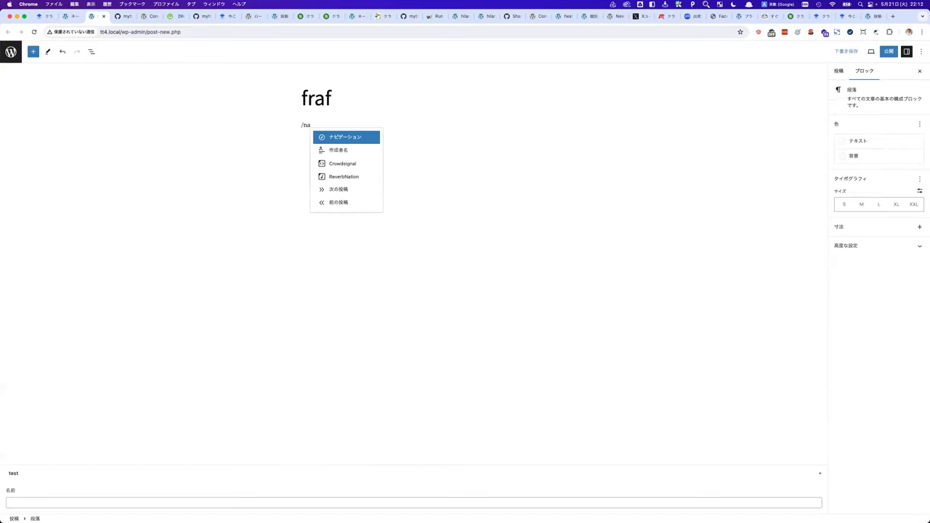
{"action": "type", "text": "v"}
{"action": "key", "text": "BackSpace"}
{"action": "key", "text": "BackSpace"}
{"action": "key", "text": "BackSpace"}
{"action": "key", "text": "BackSpace"}
Insert the ネームカード synced pattern from マイパターン into the post body.
{"action": "left_click", "coordinate": [521, 124]}
{"action": "left_click", "coordinate": [574, 248]}
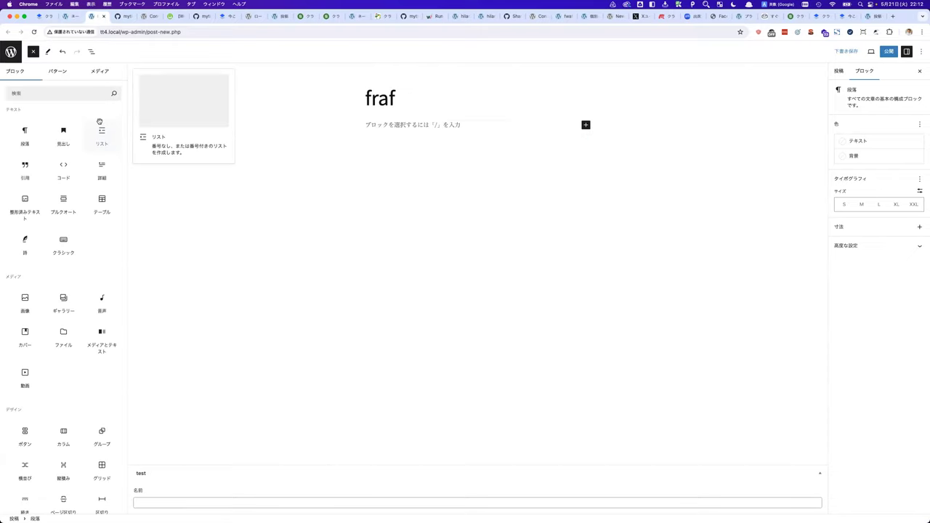
{"action": "left_click", "coordinate": [62, 76]}
{"action": "left_click", "coordinate": [46, 128]}
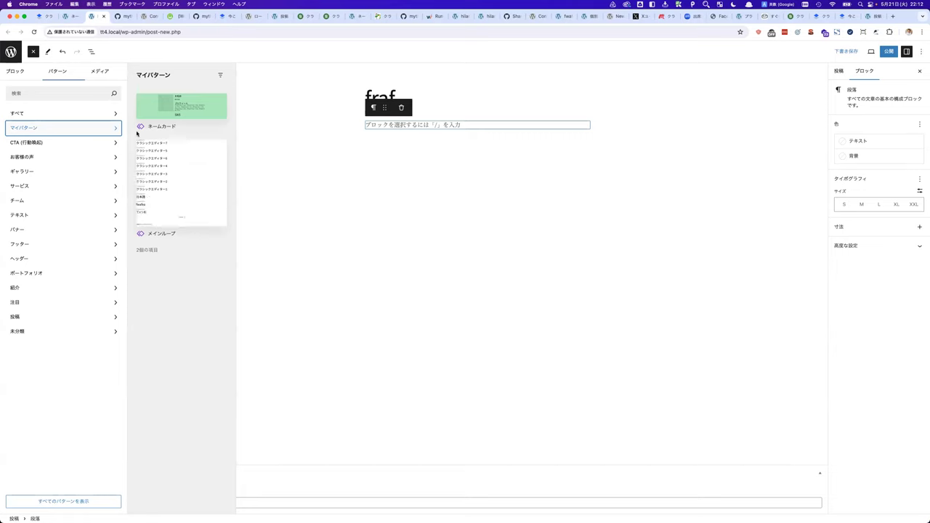
{"action": "left_click", "coordinate": [176, 116]}
{"action": "key", "text": "super+shift+backslash"}
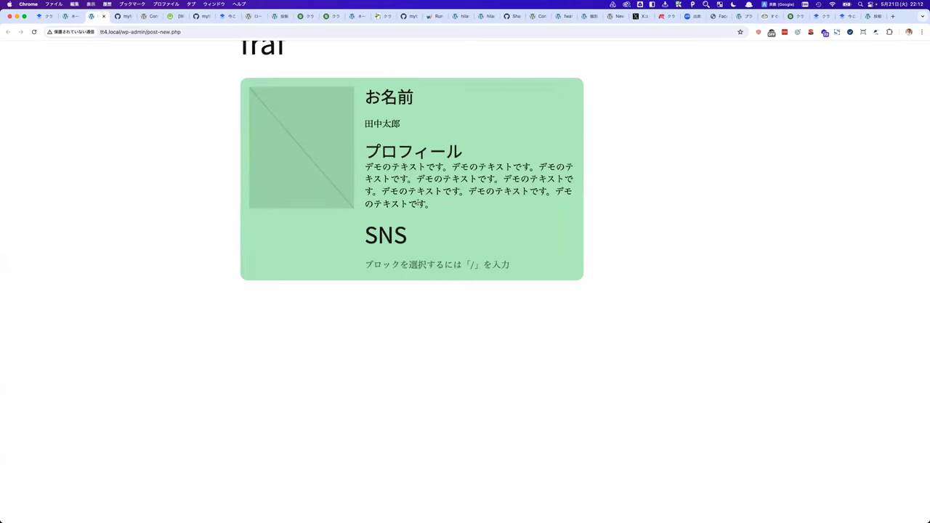
Override the card's text with a sample name under お名前 and プロフィールです under プロフィール.
{"action": "left_click", "coordinate": [286, 258]}
{"action": "left_click", "coordinate": [286, 257]}
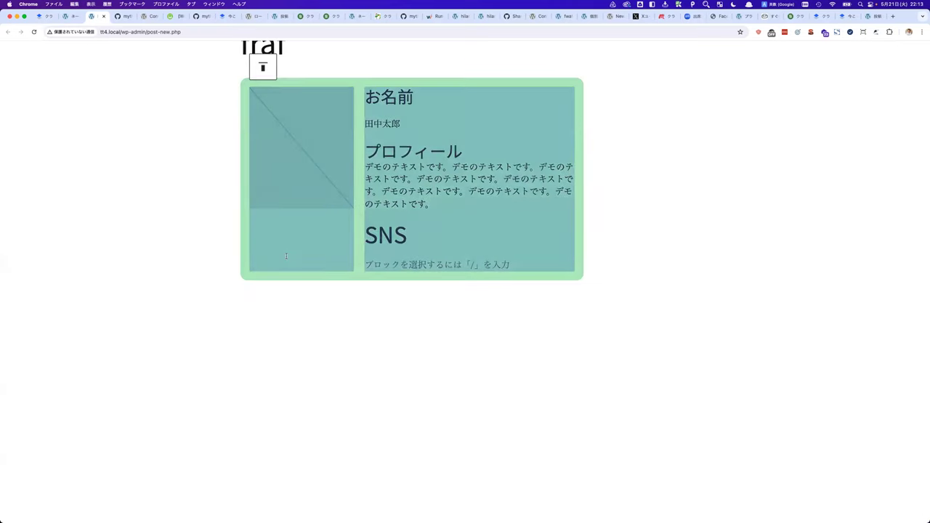
{"action": "left_click", "coordinate": [359, 266]}
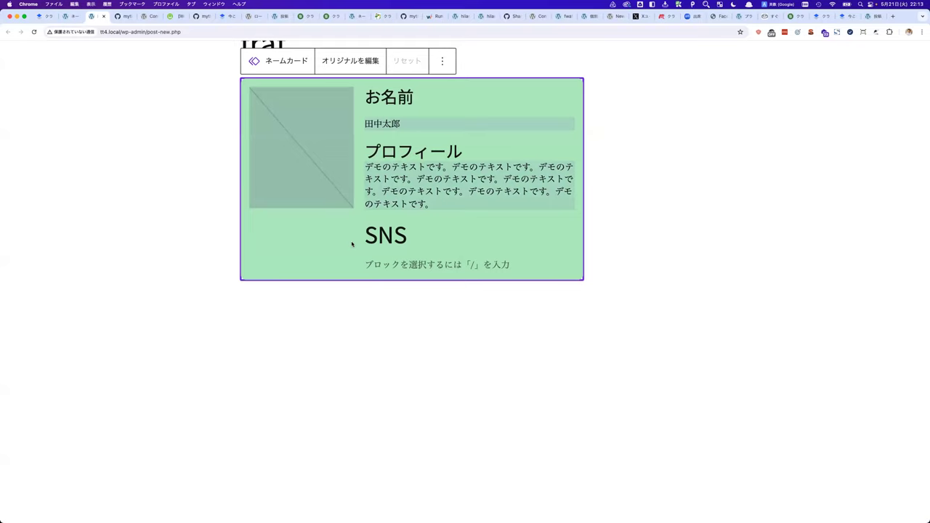
{"action": "double_click", "coordinate": [382, 124]}
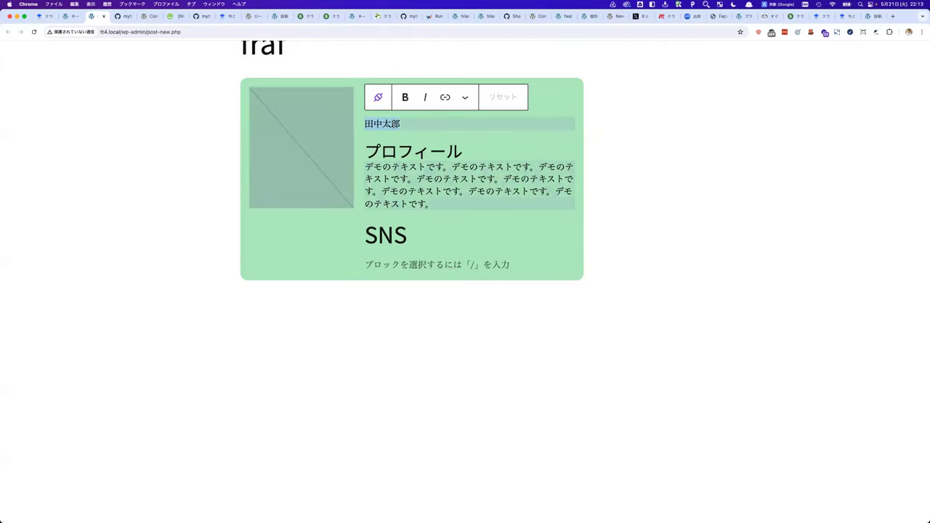
{"action": "type", "text": "めがねめがね"}
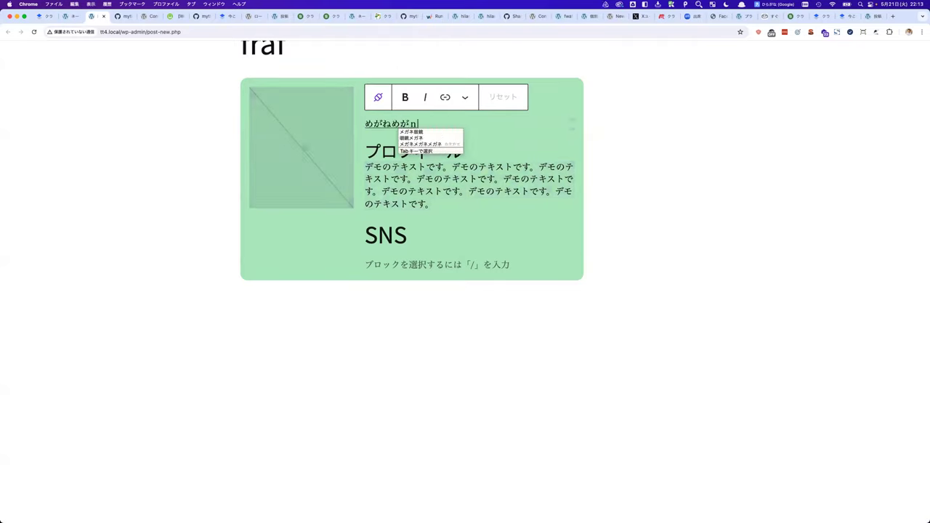
{"action": "key", "text": "Return"}
{"action": "triple_click", "coordinate": [397, 172]}
{"action": "type", "text": "プロフィールです"}
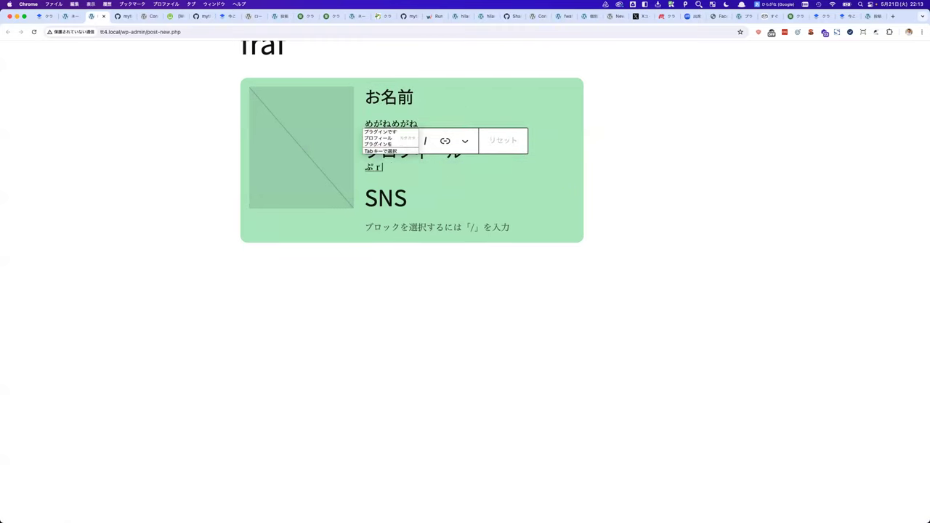
{"action": "key", "text": "Return"}
Set the card's image to the woman's portrait from the media library, then select the whole ネームカード pattern.
{"action": "left_click", "coordinate": [320, 181]}
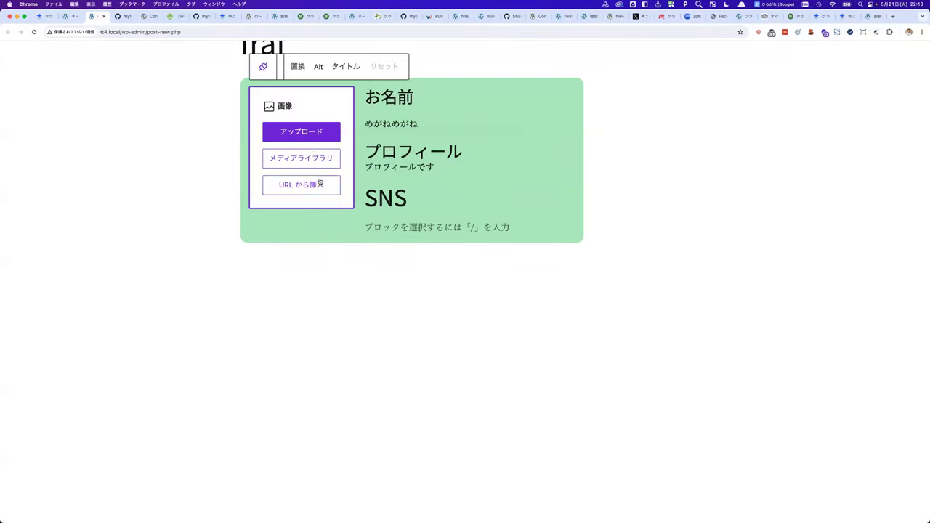
{"action": "left_click", "coordinate": [309, 156]}
{"action": "left_click", "coordinate": [326, 129]}
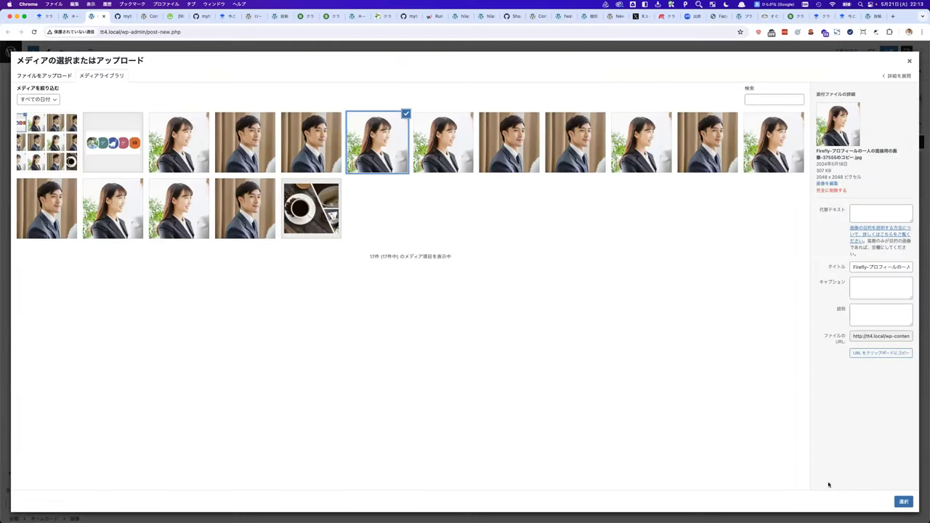
{"action": "left_click", "coordinate": [902, 501]}
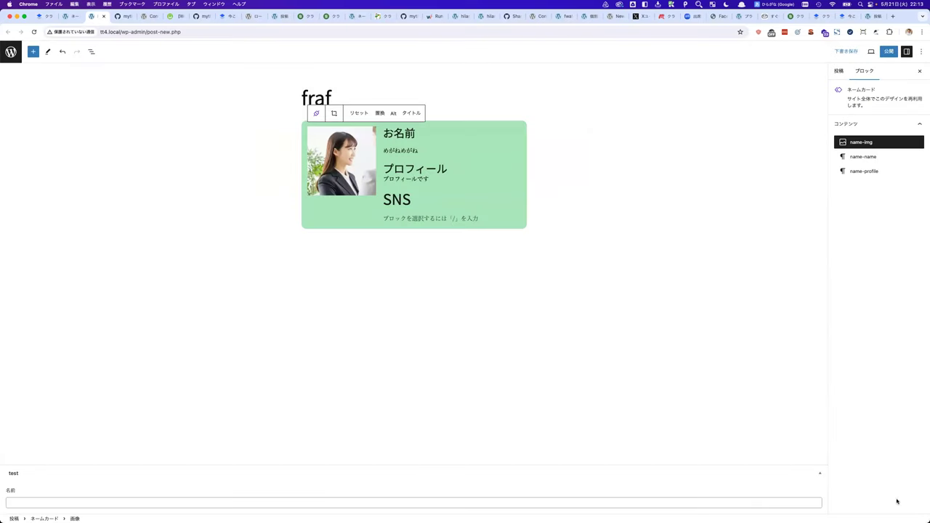
{"action": "left_click", "coordinate": [351, 219]}
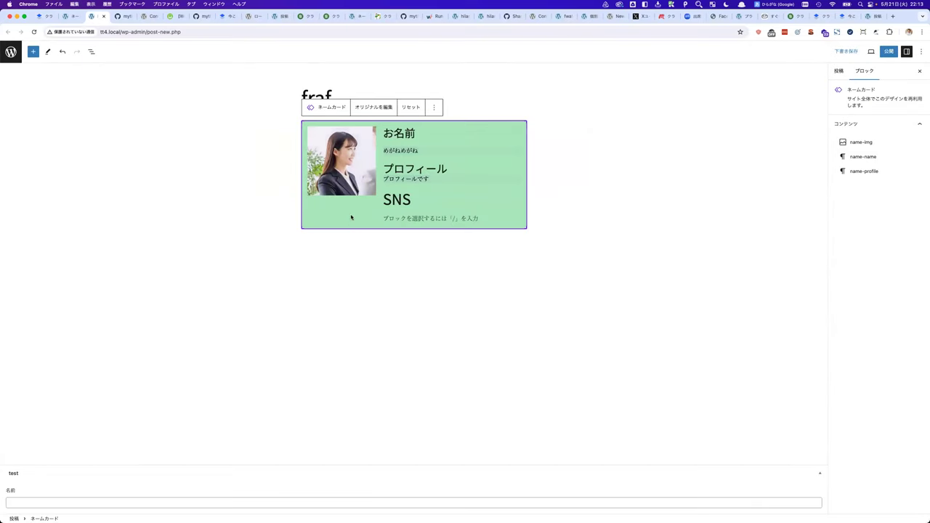
Duplicate the ネームカード pattern and insert ふぇｗふぁ into the copy's name and ふぁえｗふぁ into its profile text.
{"action": "left_click", "coordinate": [433, 109]}
{"action": "left_click", "coordinate": [437, 143]}
{"action": "left_click", "coordinate": [612, 298]}
{"action": "left_click", "coordinate": [411, 263]}
{"action": "type", "text": "ふぇwふぇ"}
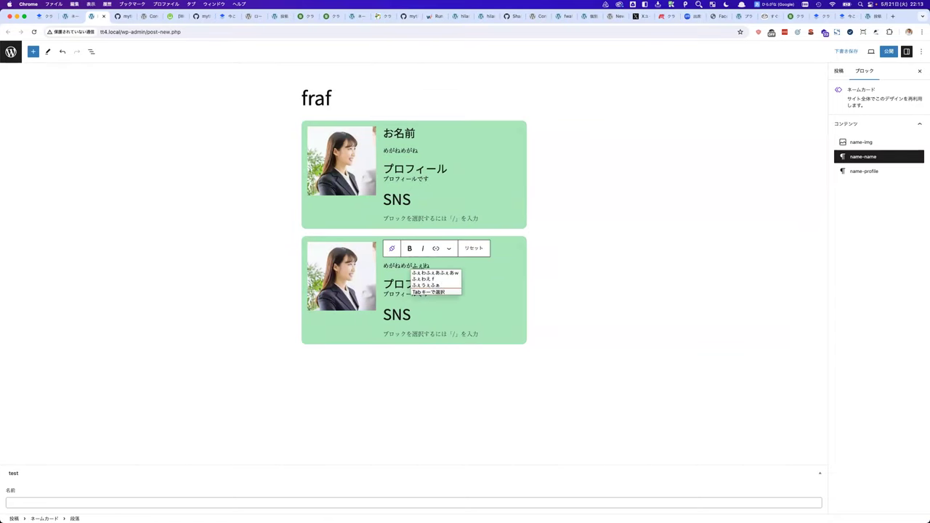
{"action": "left_click", "coordinate": [401, 293]}
{"action": "type", "text": "ふぁえwふぁ"}
{"action": "left_click", "coordinate": [400, 266]}
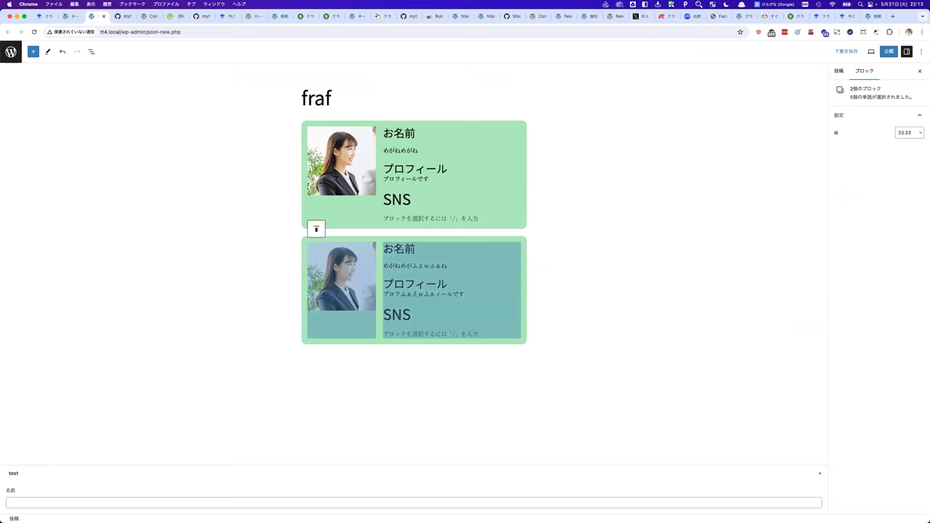
Replace the second card's image with the man's portrait from the media library.
{"action": "left_click", "coordinate": [353, 284]}
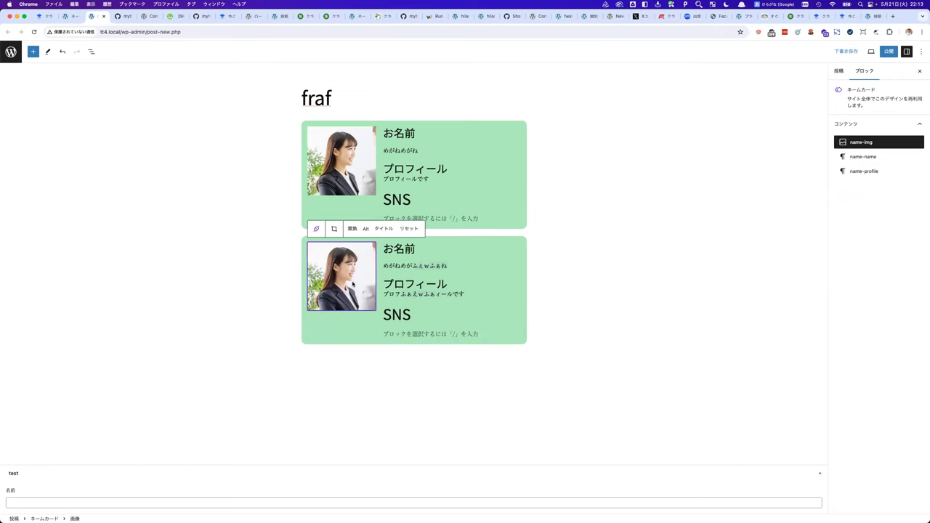
{"action": "left_click", "coordinate": [352, 231]}
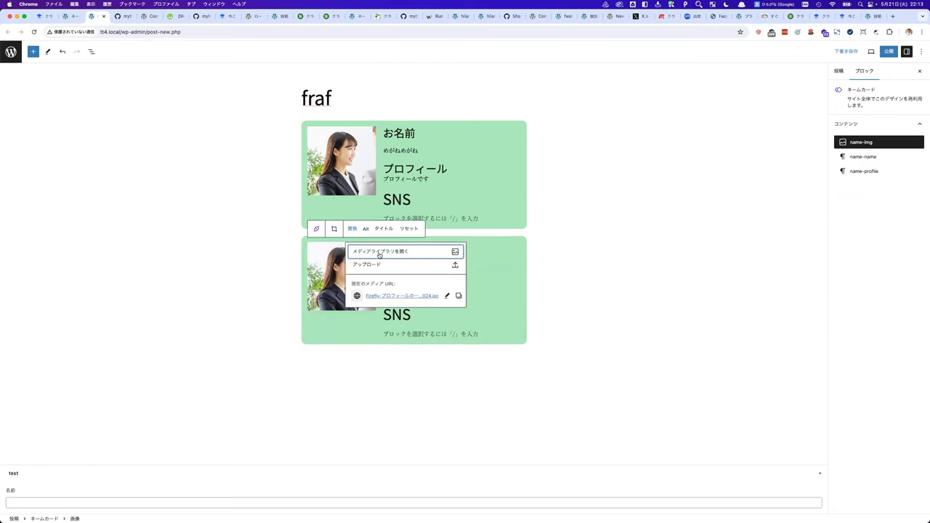
{"action": "left_click", "coordinate": [379, 251]}
{"action": "left_click", "coordinate": [290, 162]}
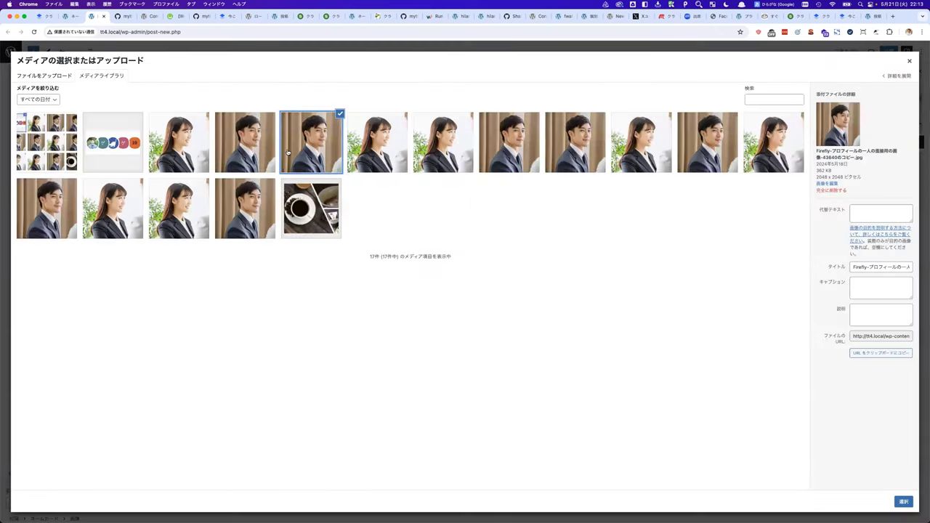
{"action": "left_click", "coordinate": [903, 501]}
Publish the post fraf with its two ネームカード cards.
{"action": "left_click", "coordinate": [400, 137]}
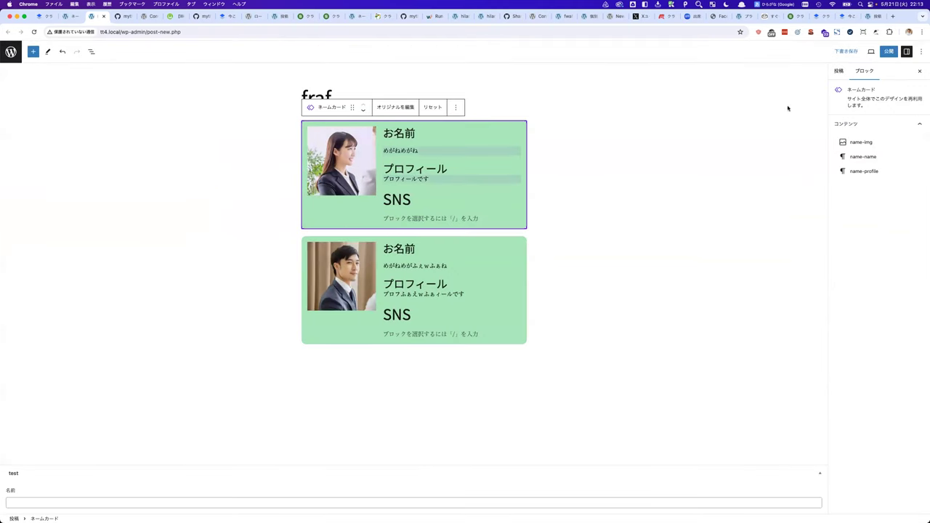
{"action": "left_click", "coordinate": [888, 51]}
{"action": "left_click", "coordinate": [851, 51]}
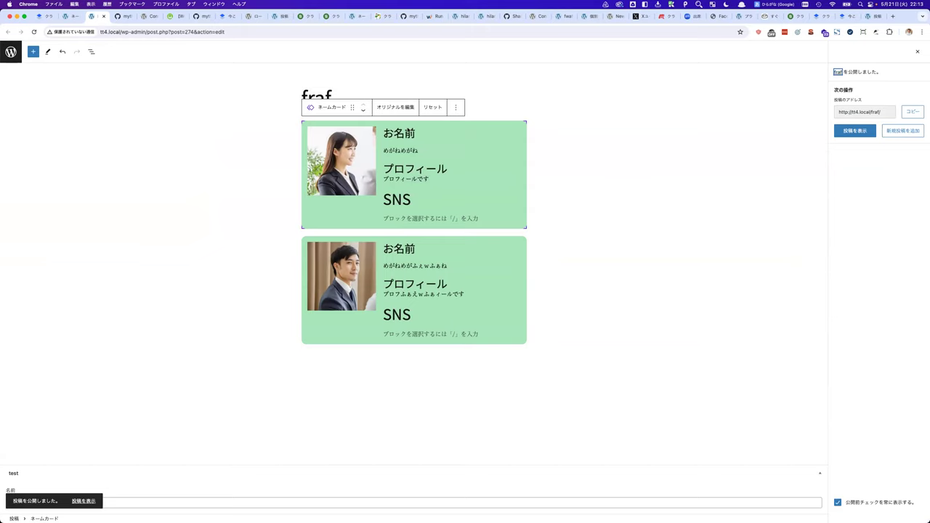
Open the original ネームカード pattern in its own window beside the ネーム page and select its group block.
{"action": "left_click", "coordinate": [399, 108]}
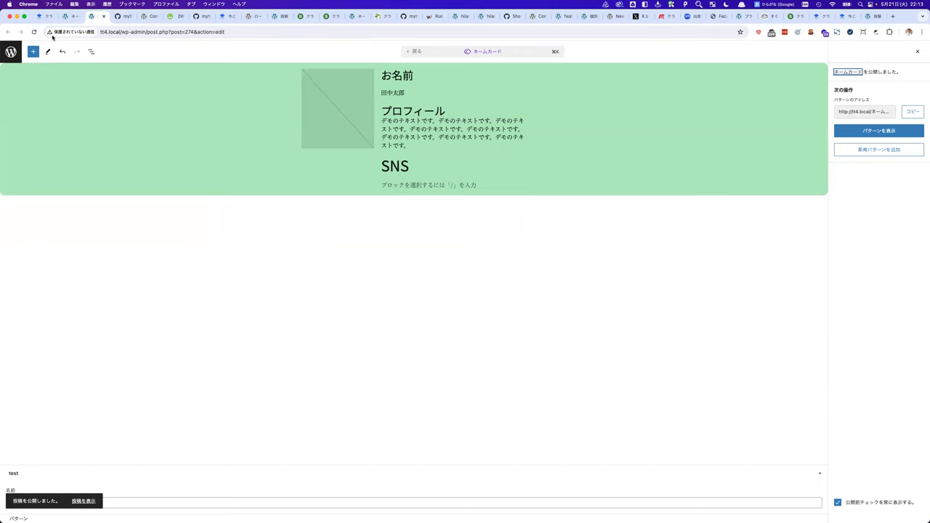
{"action": "left_click_drag", "start_coordinate": [99, 19], "coordinate": [149, 132]}
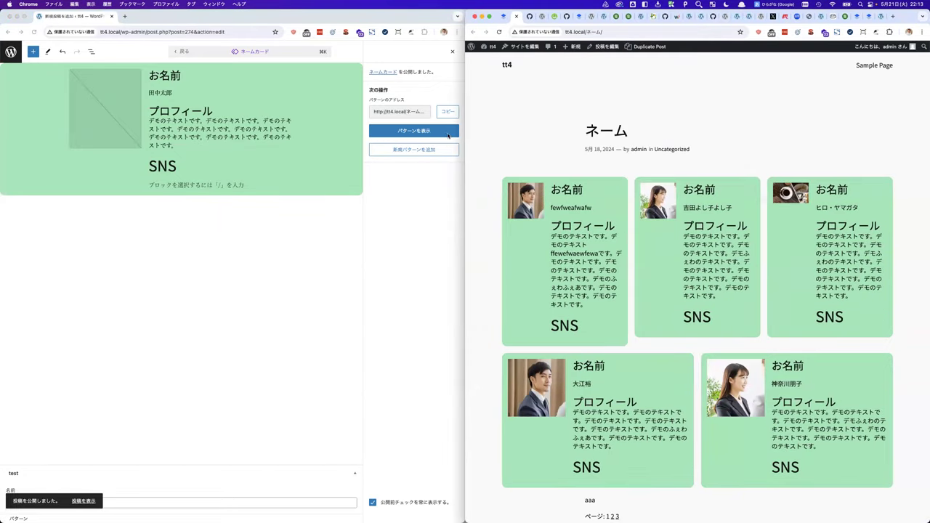
{"action": "left_click", "coordinate": [281, 216]}
{"action": "left_click", "coordinate": [332, 190]}
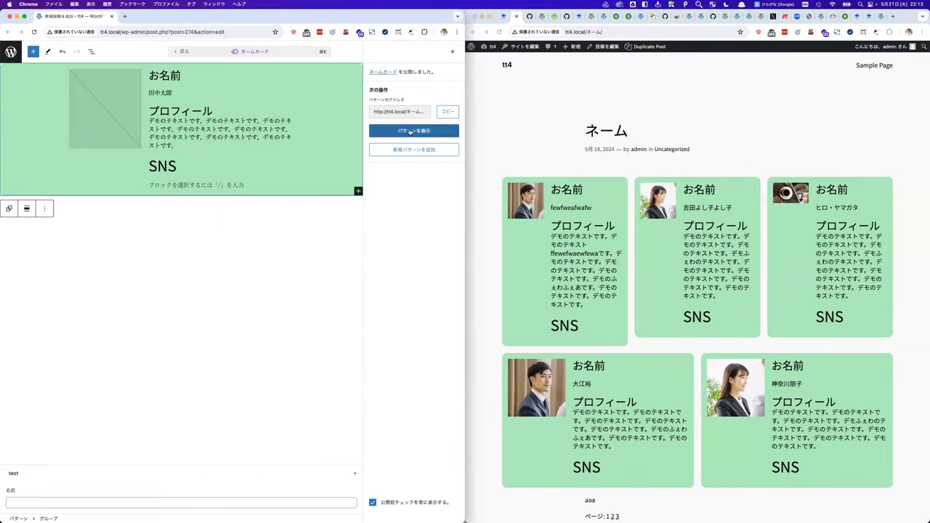
{"action": "left_click", "coordinate": [452, 53]}
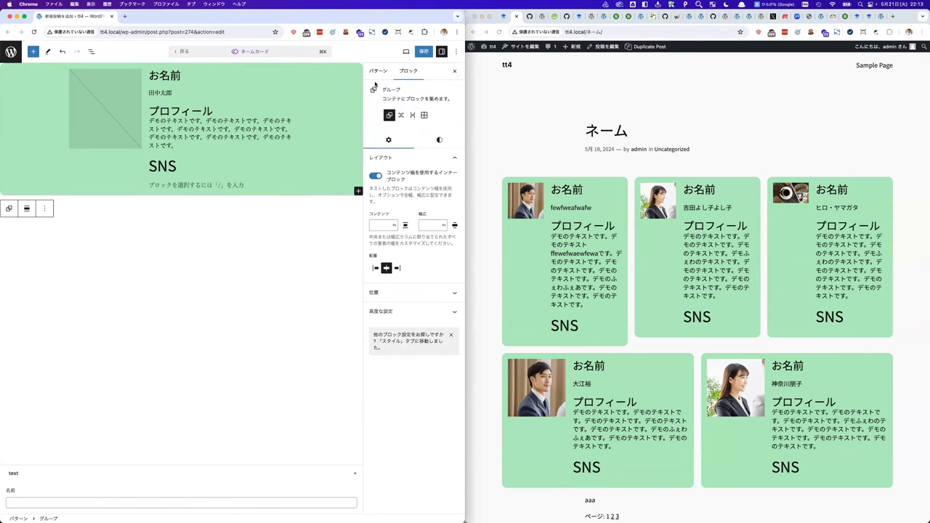
Set the card group's background to the custom color #FFCEBF, save the pattern and reload the ネーム page.
{"action": "left_click", "coordinate": [436, 138]}
{"action": "left_click", "coordinate": [388, 190]}
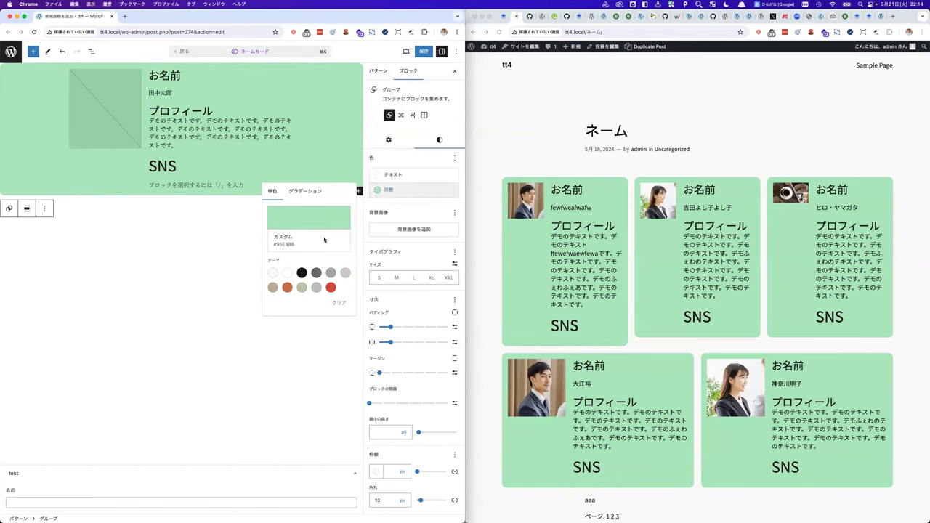
{"action": "left_click", "coordinate": [287, 286]}
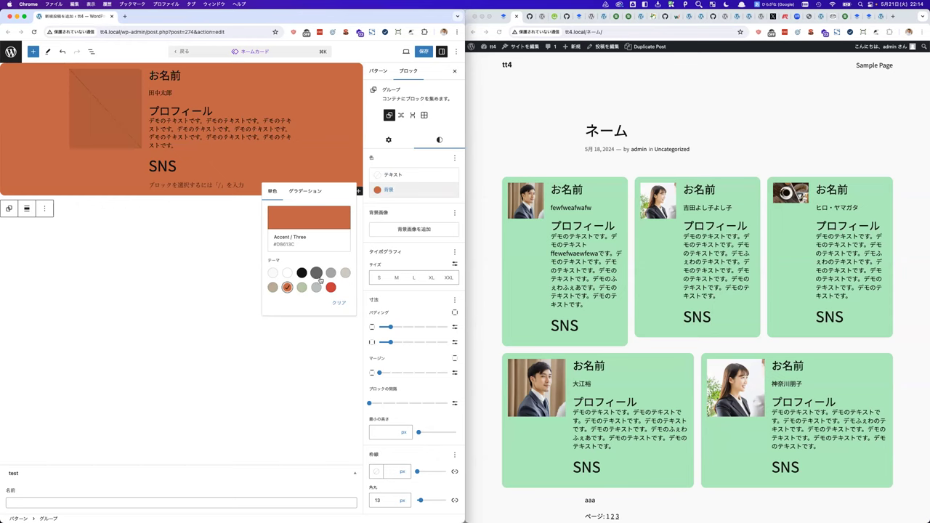
{"action": "left_click", "coordinate": [305, 218]}
{"action": "left_click", "coordinate": [197, 206]}
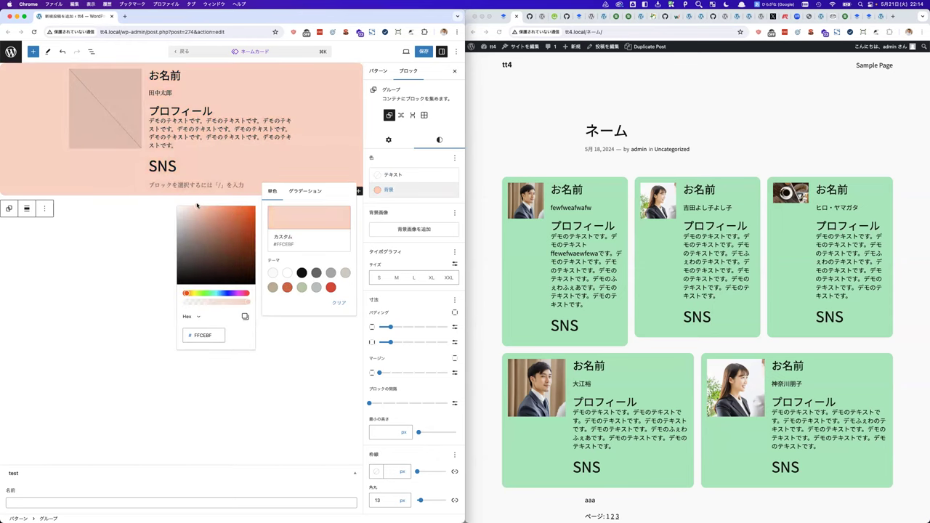
{"action": "left_click", "coordinate": [142, 232]}
{"action": "left_click", "coordinate": [424, 51]}
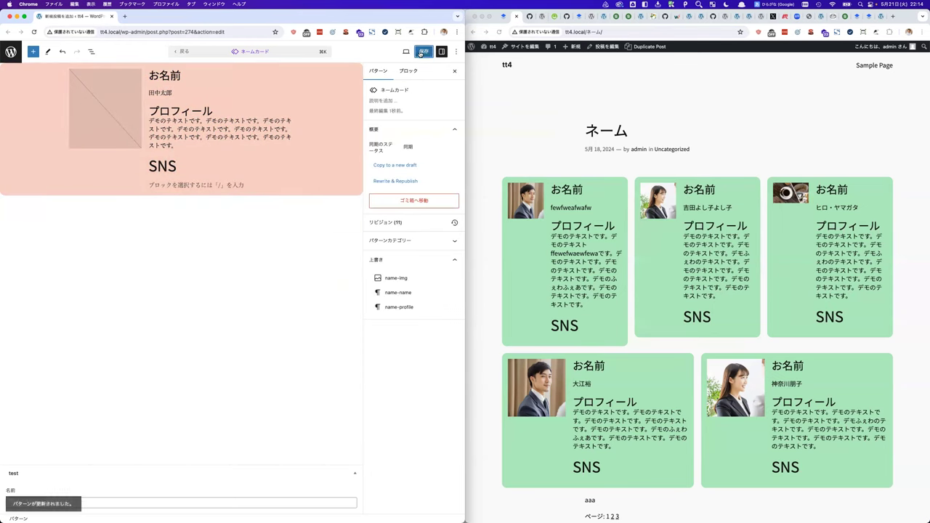
{"action": "left_click", "coordinate": [581, 32]}
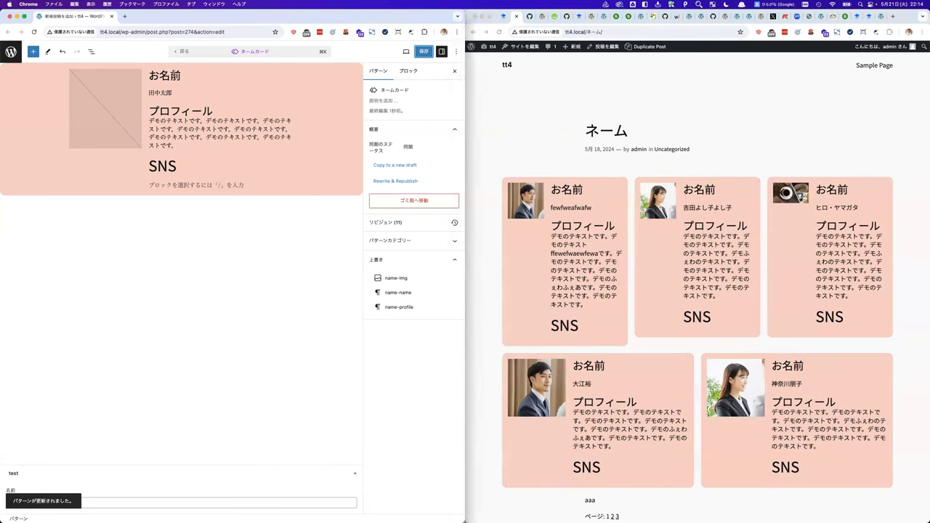
Change the pattern's お名前 heading to Name and its プロフィール heading to Profile.
{"action": "left_click", "coordinate": [179, 75]}
{"action": "double_click", "coordinate": [180, 75]}
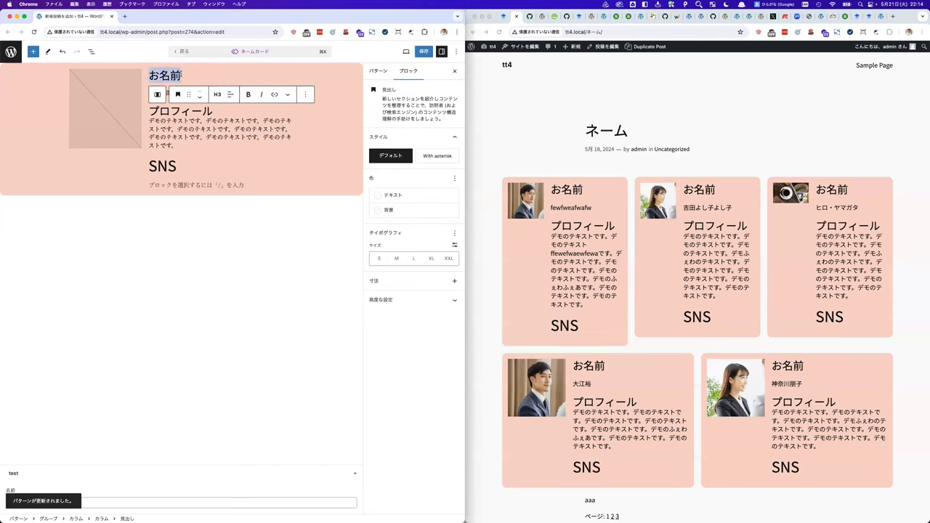
{"action": "type", "text": "Name"}
{"action": "key", "text": "Return"}
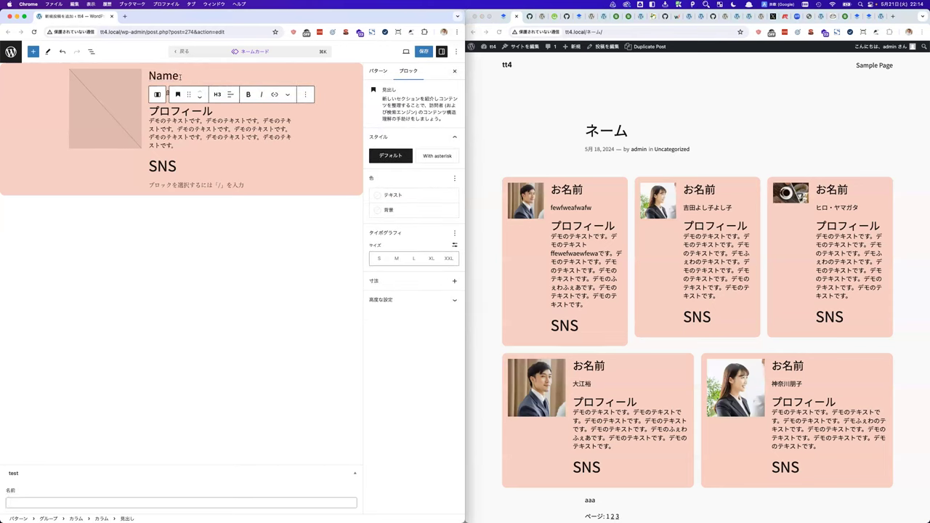
{"action": "double_click", "coordinate": [180, 111]}
{"action": "type", "text": "Pro"}
{"action": "type", "text": "fine"}
{"action": "key", "text": "BackSpace"}
{"action": "key", "text": "BackSpace"}
{"action": "type", "text": "le"}
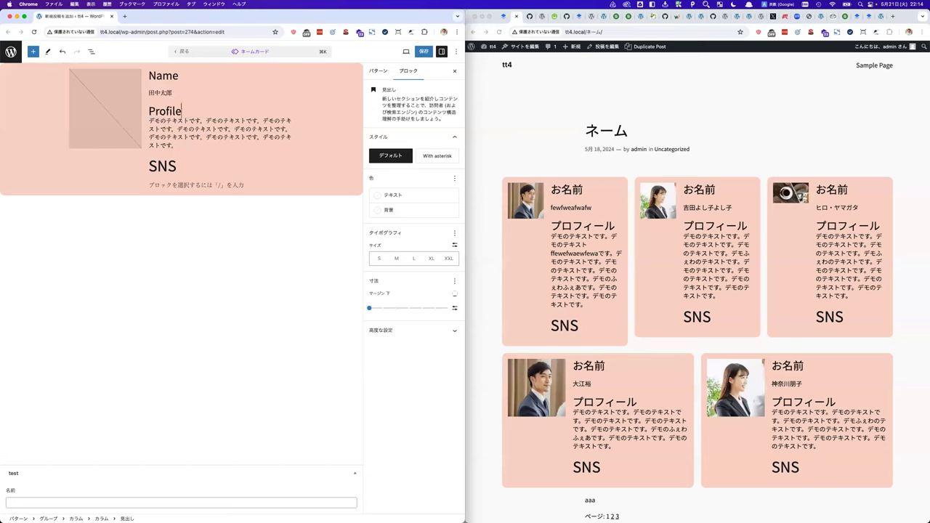
Save the renamed headings in the pattern and reload the ネーム page.
{"action": "left_click", "coordinate": [172, 225]}
{"action": "left_click", "coordinate": [424, 51]}
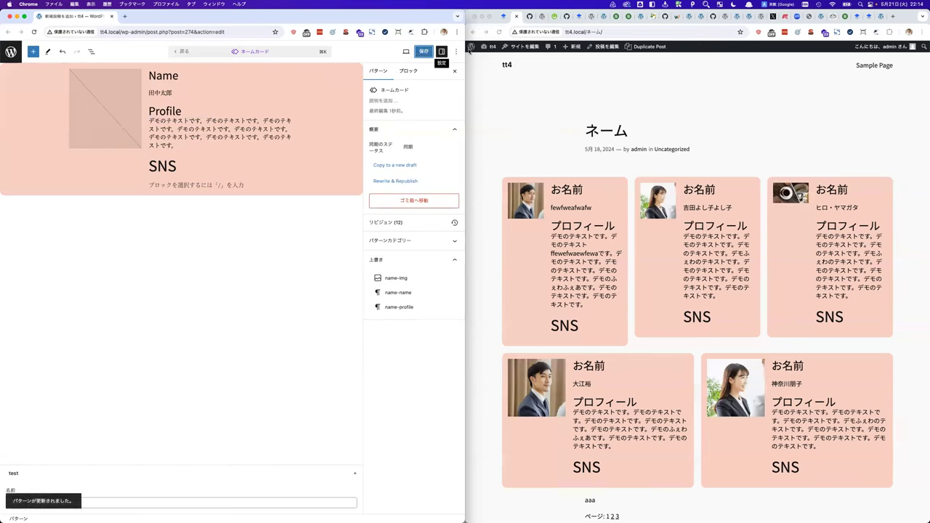
{"action": "left_click", "coordinate": [586, 33]}
{"action": "key", "text": "Return"}
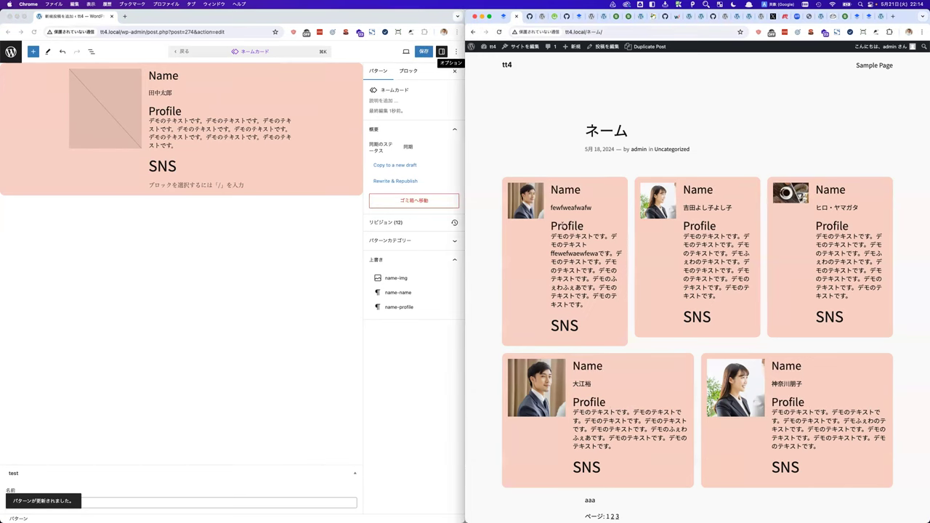
Give the card group a corner radius of 34 px and a 6 px border.
{"action": "left_click", "coordinate": [290, 182]}
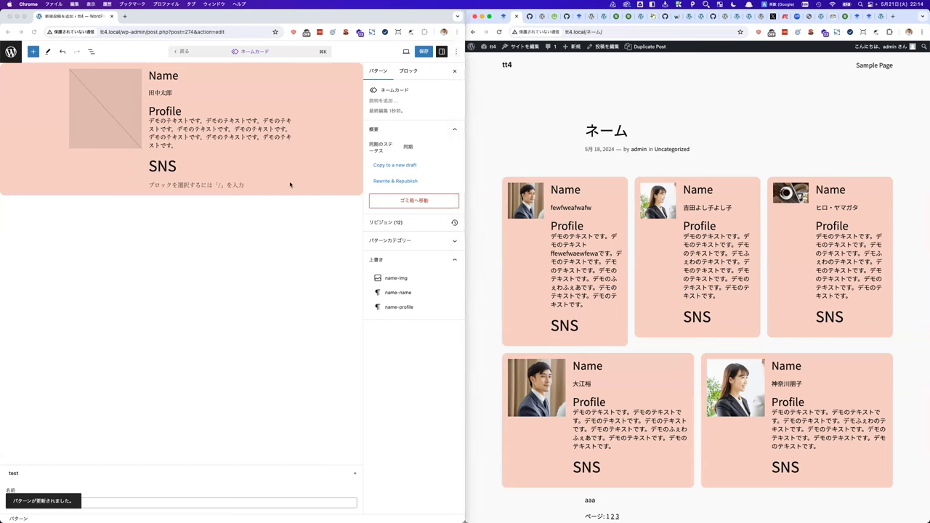
{"action": "left_click", "coordinate": [307, 193]}
{"action": "left_click", "coordinate": [439, 142]}
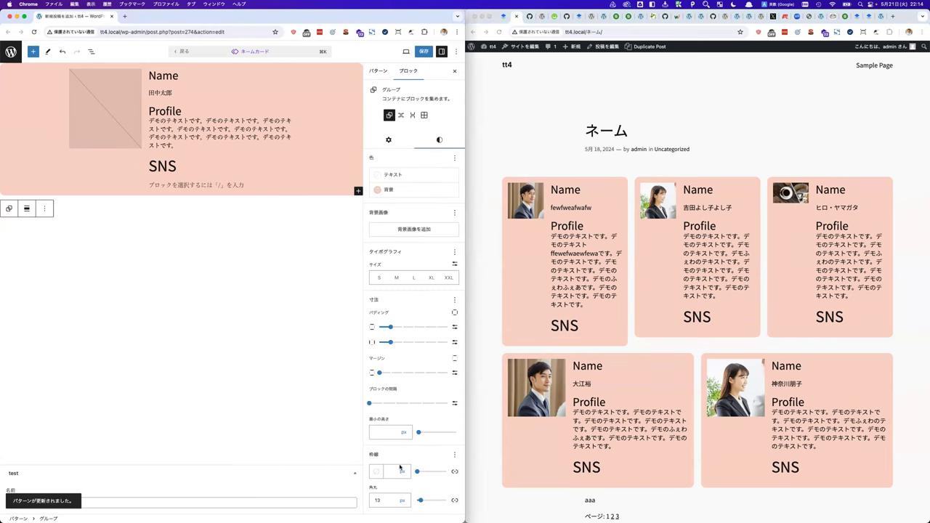
{"action": "mouse_move", "coordinate": [418, 500]}
{"action": "left_mouse_down"}
{"action": "mouse_move", "coordinate": [446, 501]}
{"action": "mouse_move", "coordinate": [417, 501]}
{"action": "left_mouse_up"}
{"action": "left_click", "coordinate": [454, 456]}
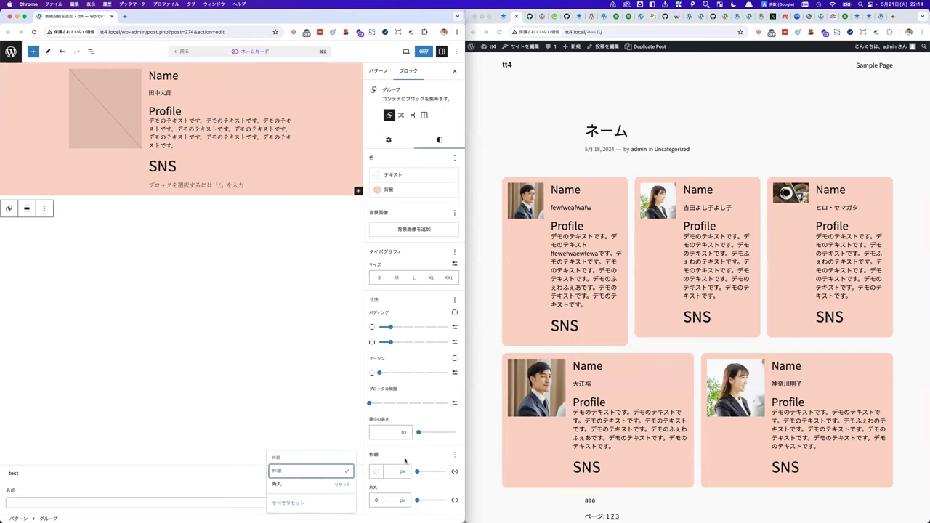
{"action": "left_click", "coordinate": [427, 501]}
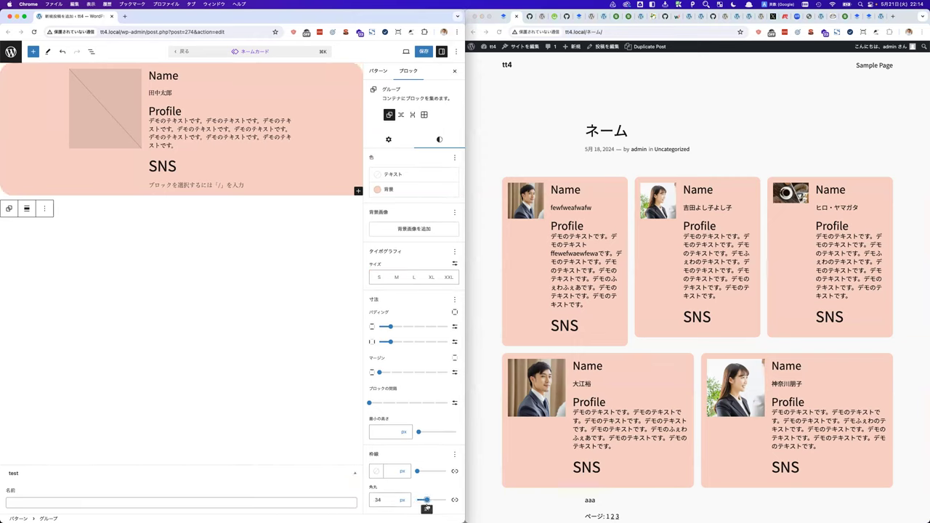
{"action": "left_click", "coordinate": [419, 472]}
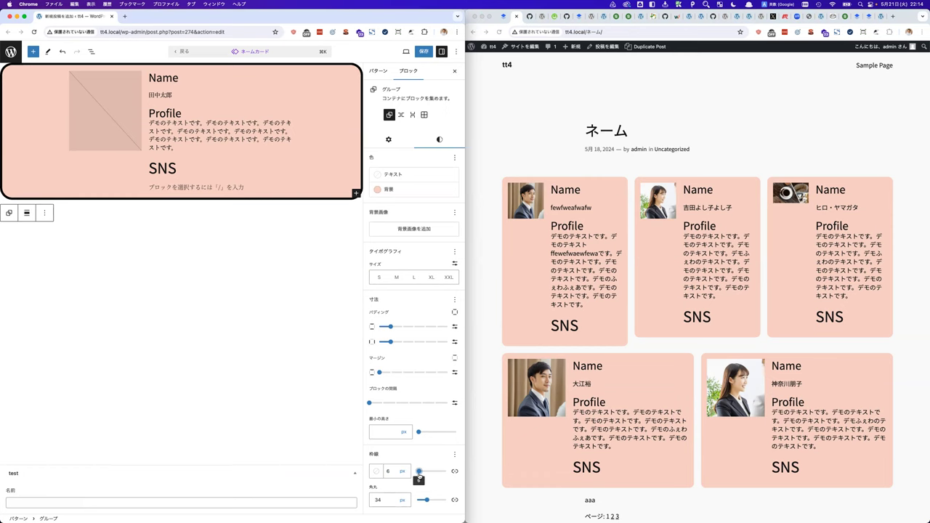
Save the pattern's new border styling and reload the ネーム page to compare the cards.
{"action": "left_click", "coordinate": [423, 50]}
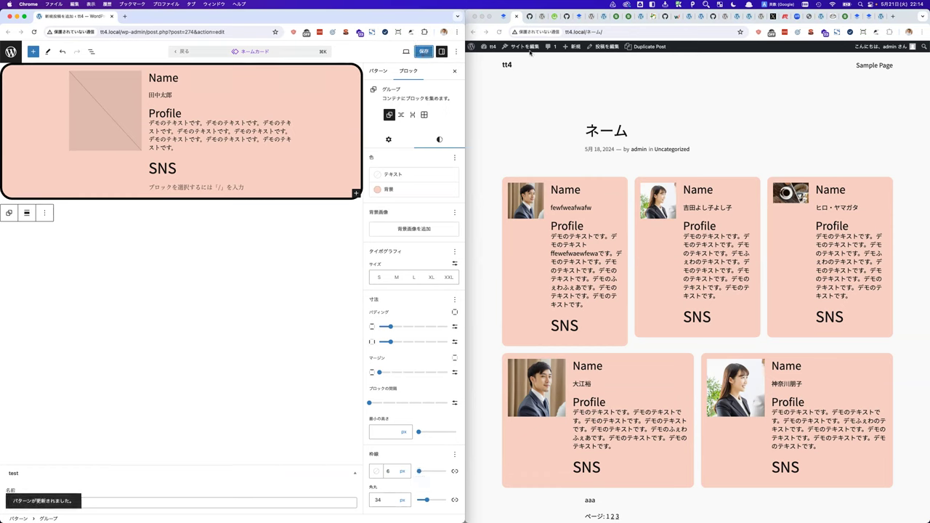
{"action": "left_click", "coordinate": [589, 32]}
{"action": "key", "text": "Return"}
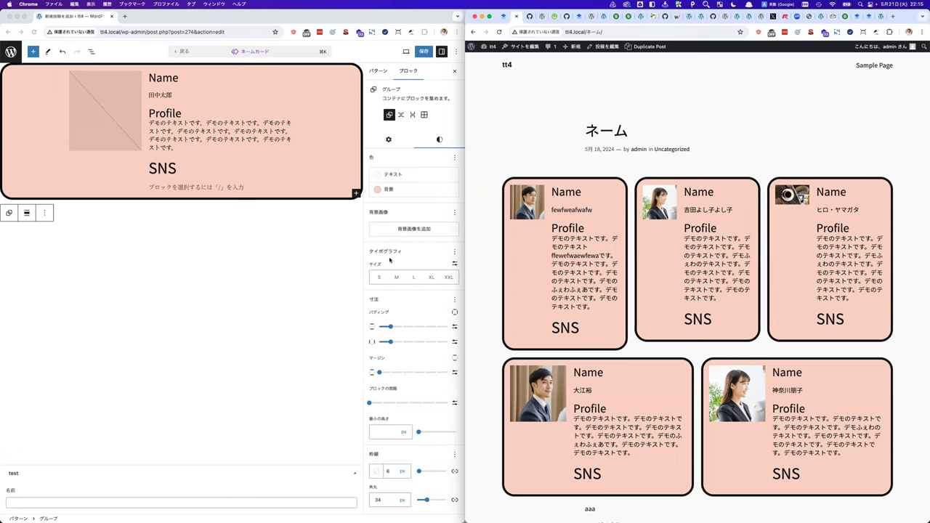
{"action": "left_click", "coordinate": [291, 294]}
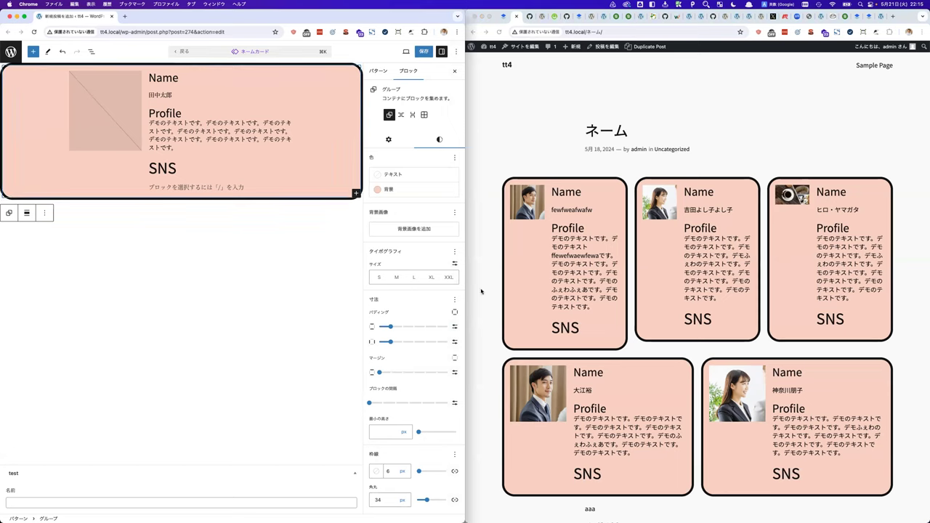
{"action": "left_click", "coordinate": [515, 295]}
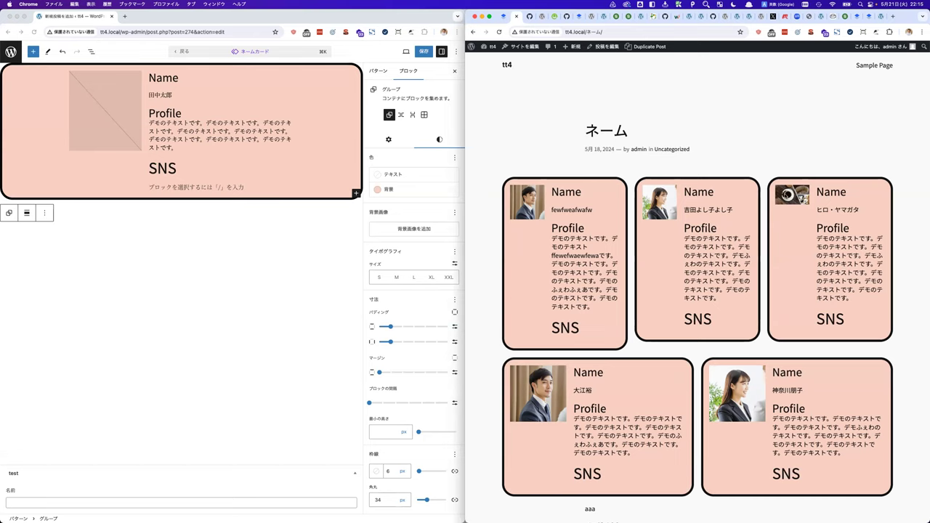
Create a new post on the tt4 site with the title pattern.
{"action": "left_click", "coordinate": [581, 58]}
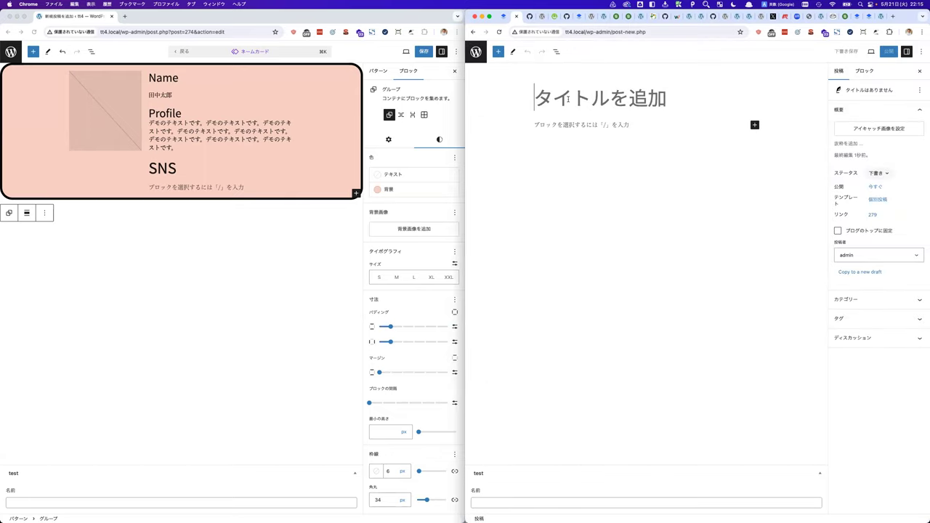
{"action": "type", "text": "pattern"}
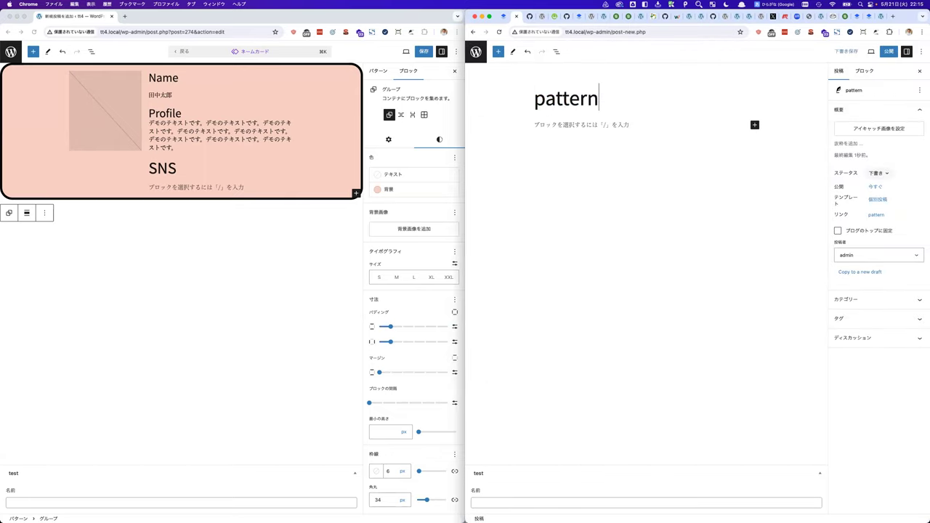
{"action": "key", "text": "Return"}
Add a heading block reading 名前 with the sample paragraph ふぇあｗふぁｗふぇわえｆ below it.
{"action": "type", "text": "/"}
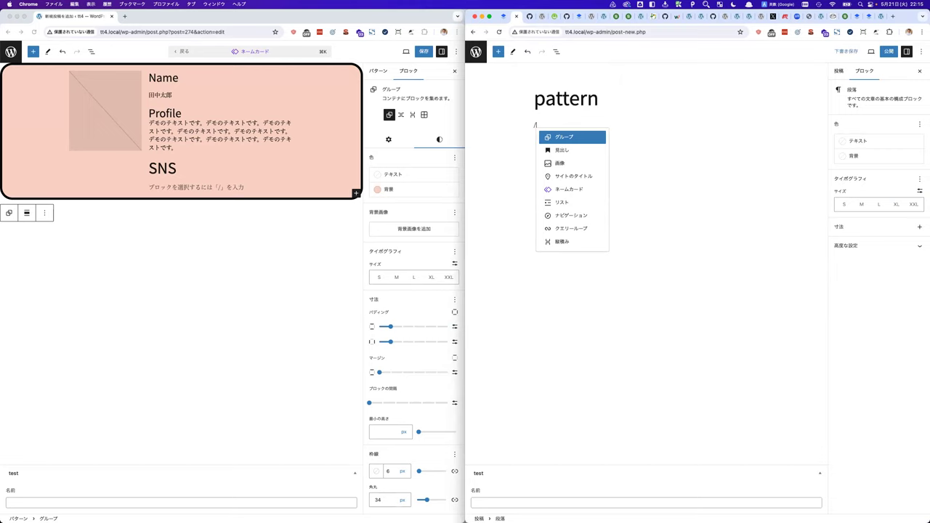
{"action": "key", "text": "Return"}
{"action": "type", "text": "aaaaa"}
{"action": "key", "text": "BackSpace"}
{"action": "key", "text": "BackSpace"}
{"action": "key", "text": "BackSpace"}
{"action": "key", "text": "BackSpace"}
{"action": "key", "text": "BackSpace"}
{"action": "key", "text": "ctrl+space"}
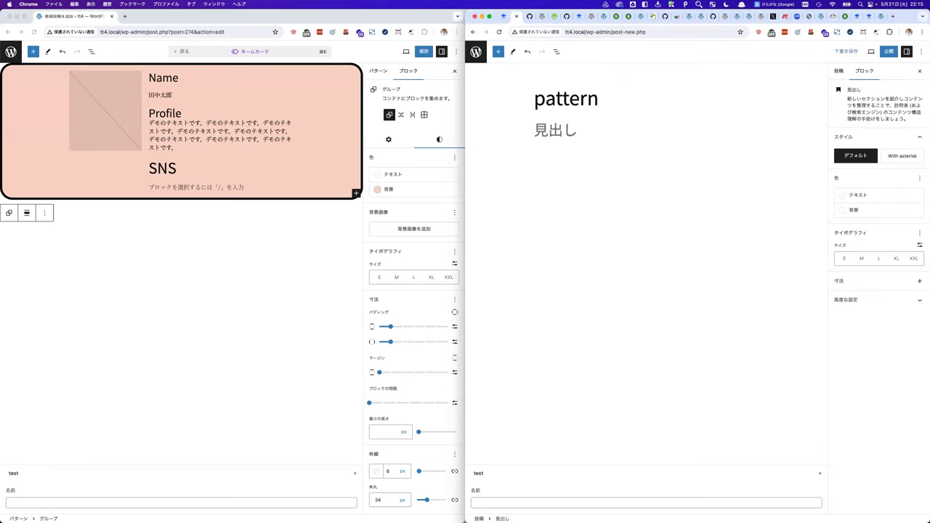
{"action": "type", "text": "namae"}
{"action": "key", "text": "space"}
{"action": "key", "text": "Return"}
{"action": "key", "text": "Return"}
{"action": "type", "text": "feawfawfewaef"}
{"action": "key", "text": "Return"}
Add a second heading reading 好き棚食べ物 below the first paragraph, with the sample paragraph aaaa under it.
{"action": "key", "text": "Return"}
{"action": "type", "text": "k"}
{"action": "key", "text": "ctrl+space"}
{"action": "type", "text": "ne"}
{"action": "key", "text": "BackSpace"}
{"action": "type", "text": "suk"}
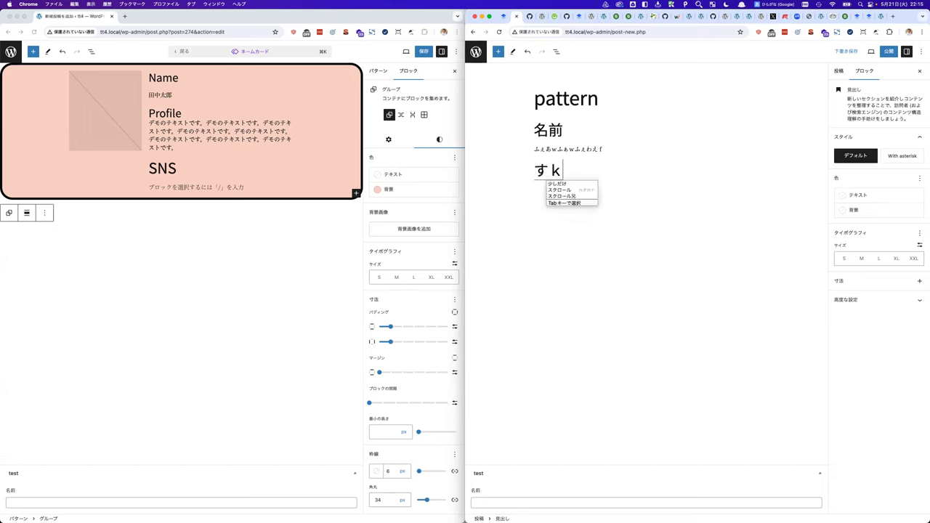
{"action": "type", "text": "itanabemo"}
{"action": "key", "text": "BackSpace"}
{"action": "key", "text": "BackSpace"}
{"action": "type", "text": "bemot"}
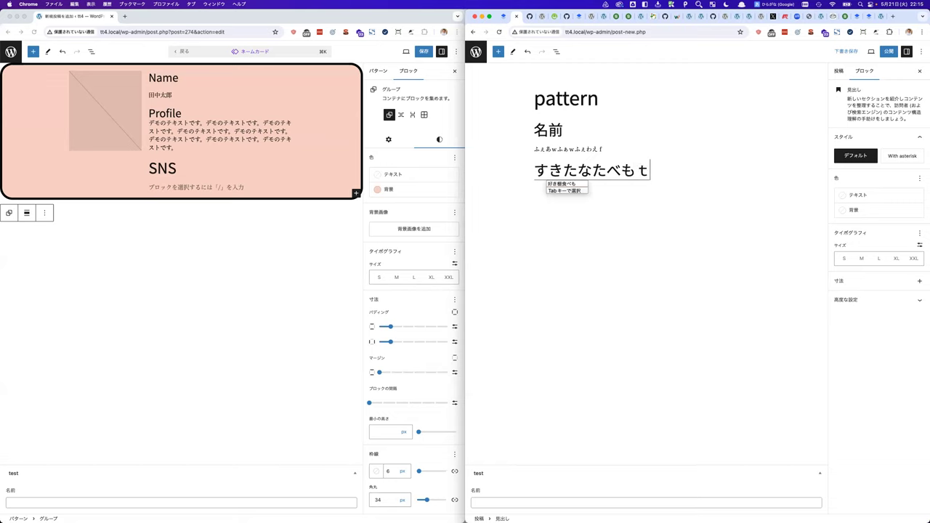
{"action": "key", "text": "Tab"}
{"action": "key", "text": "Return"}
{"action": "key", "text": "Return"}
{"action": "key", "text": "Eisu_toggle"}
{"action": "type", "text": "aaaa"}
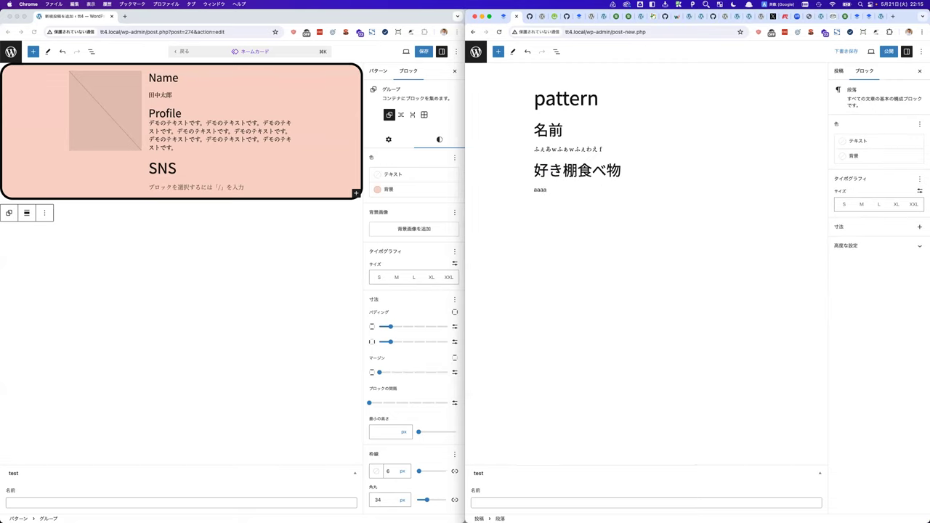
Correct the wrong character in the second heading so that it reads 好きな食べ物.
{"action": "left_click", "coordinate": [564, 170]}
{"action": "key", "text": "shift+Right"}
{"action": "key", "text": "Hiragana"}
{"action": "type", "text": "na"}
{"action": "key", "text": "Return"}
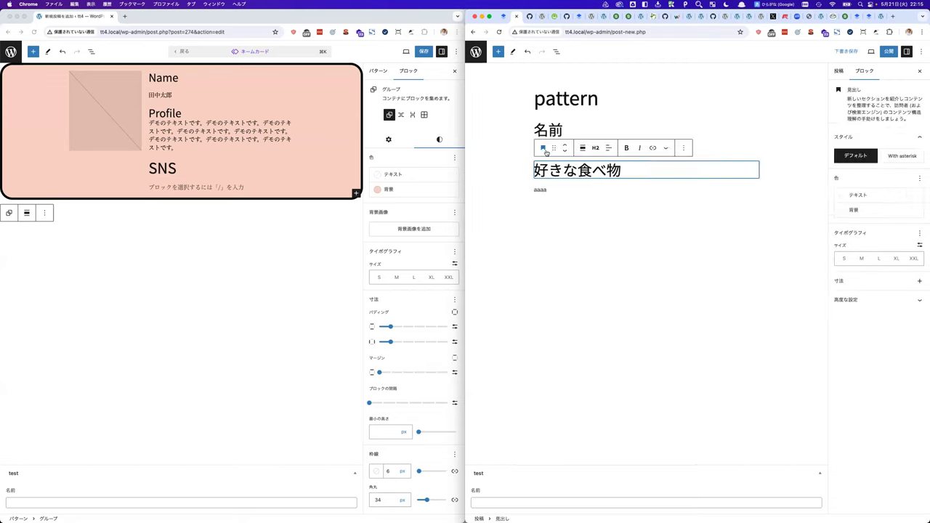
Create an unsynced pattern named 人のデータ from the two headings and their paragraphs.
{"action": "left_click_drag", "start_coordinate": [546, 191], "coordinate": [563, 131]}
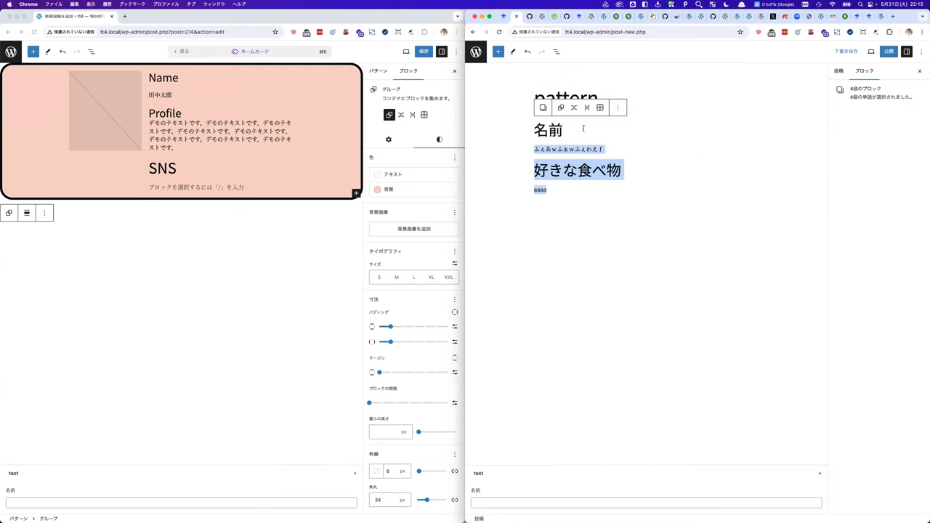
{"action": "left_click", "coordinate": [556, 51]}
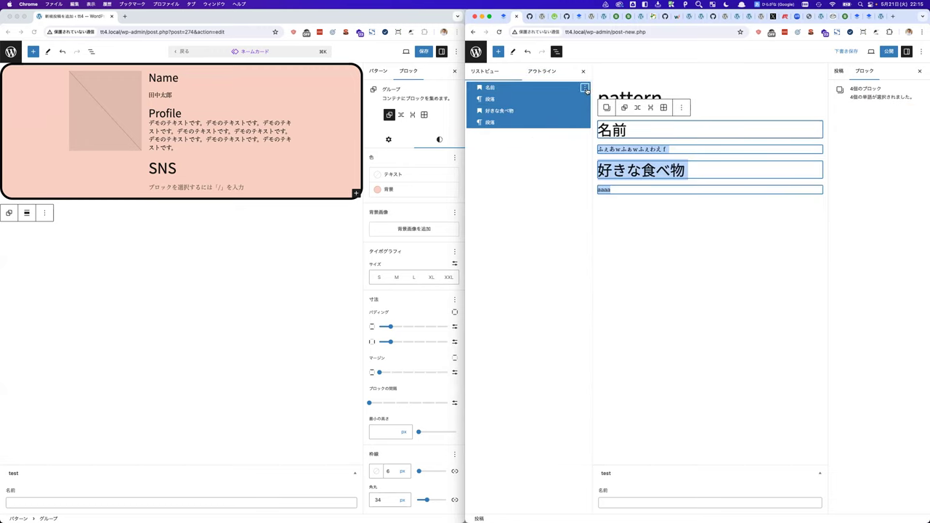
{"action": "left_click", "coordinate": [584, 88]}
{"action": "left_click", "coordinate": [614, 211]}
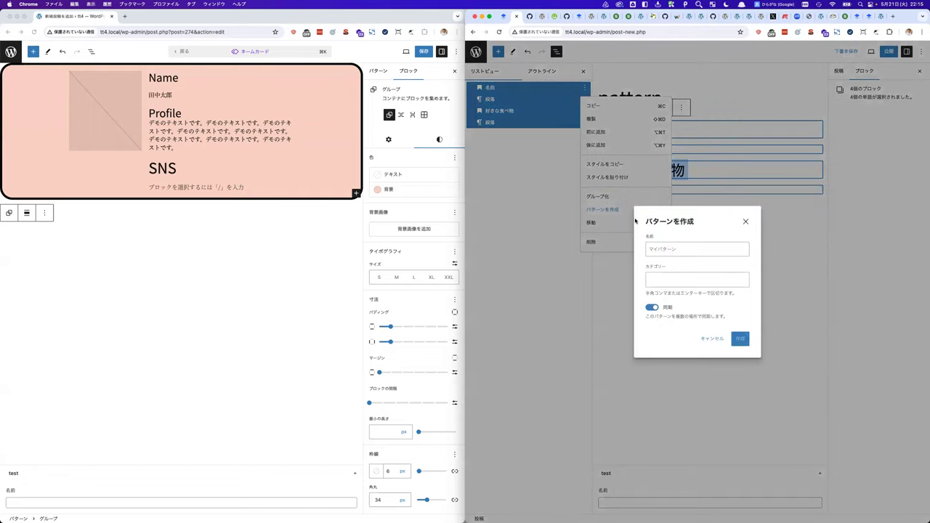
{"action": "left_click", "coordinate": [669, 245]}
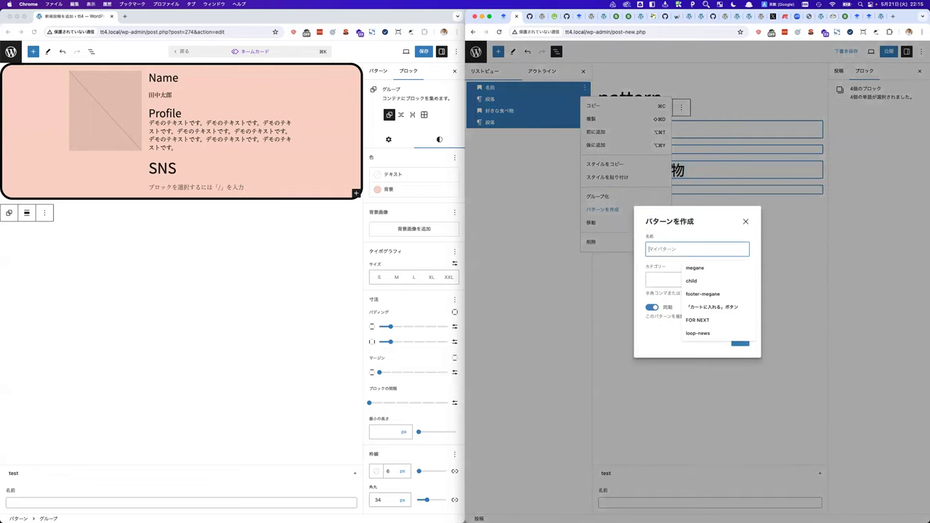
{"action": "key", "text": "ctrl+space"}
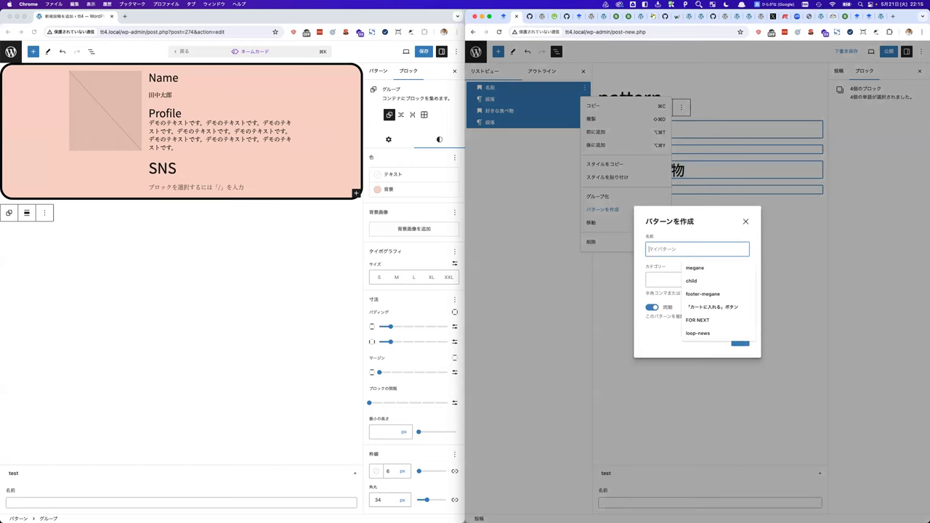
{"action": "type", "text": "hitonode-"}
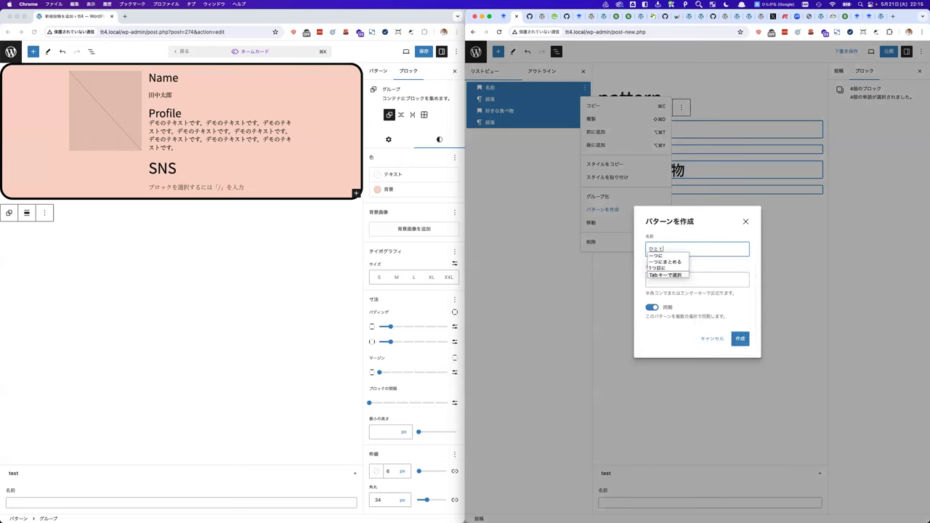
{"action": "key", "text": "Tab"}
{"action": "type", "text": "ta"}
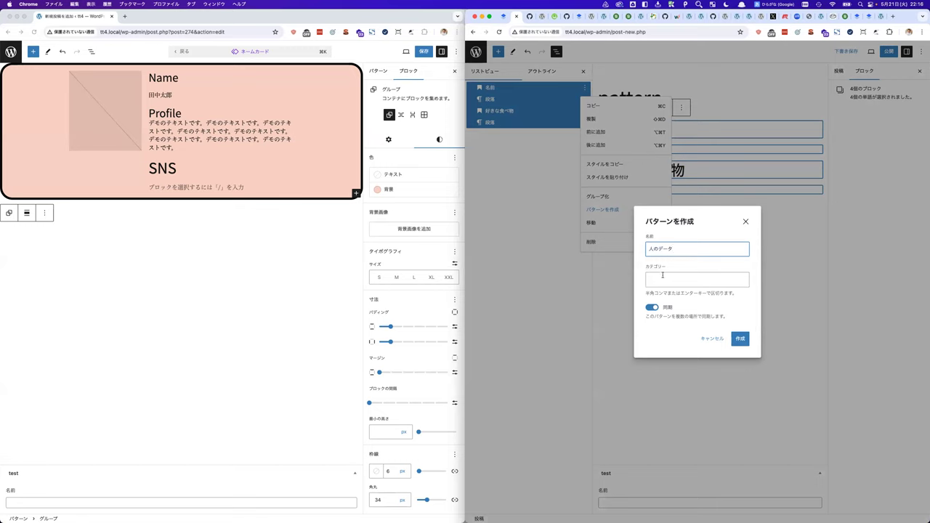
{"action": "left_click", "coordinate": [653, 307]}
{"action": "left_click", "coordinate": [738, 338]}
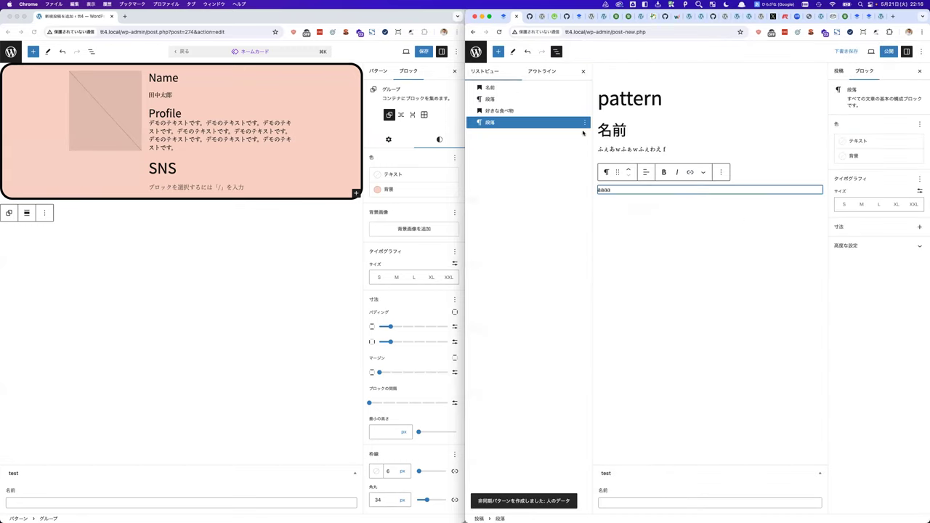
Insert the 人のデータ pattern from the user's own patterns below the existing blocks.
{"action": "key", "text": "Return"}
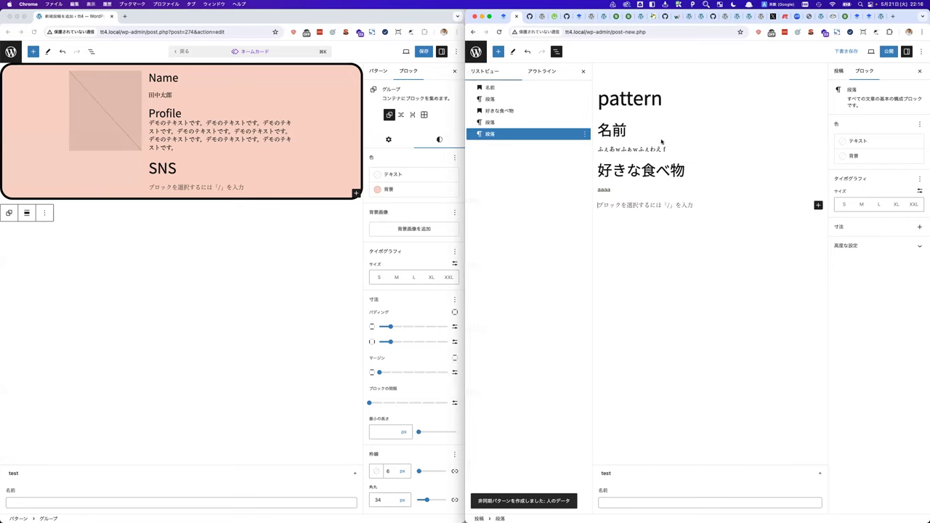
{"action": "left_click", "coordinate": [818, 204]}
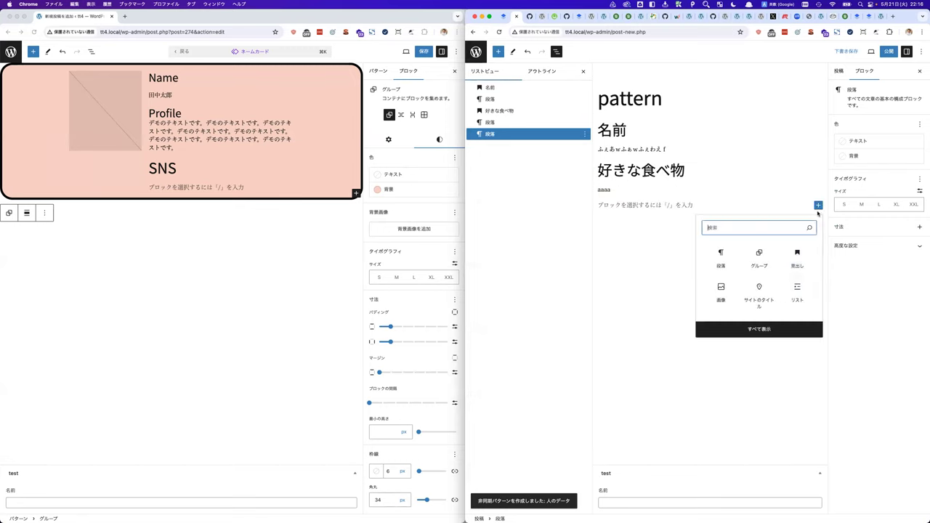
{"action": "left_click", "coordinate": [767, 327]}
{"action": "left_click", "coordinate": [520, 71]}
{"action": "left_click", "coordinate": [504, 127]}
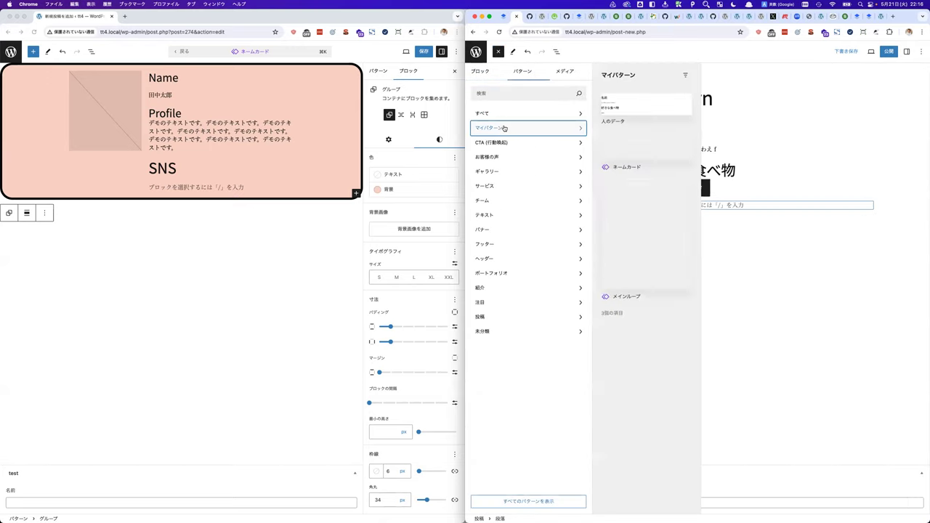
{"action": "left_click", "coordinate": [626, 108]}
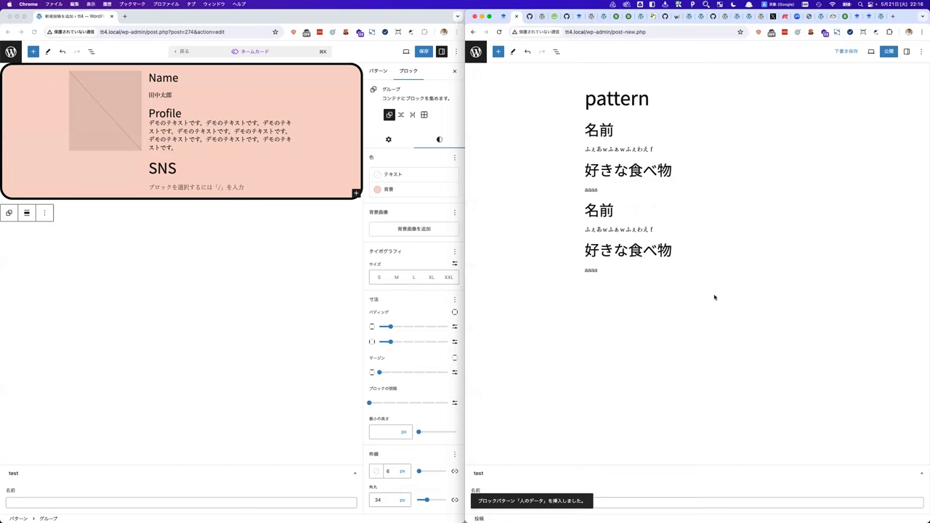
Add an image block at the end of the post using the media library picture with the row of round icons.
{"action": "left_click", "coordinate": [629, 269]}
{"action": "key", "text": "Up"}
{"action": "key", "text": "Down"}
{"action": "key", "text": "Down"}
{"action": "key", "text": "Return"}
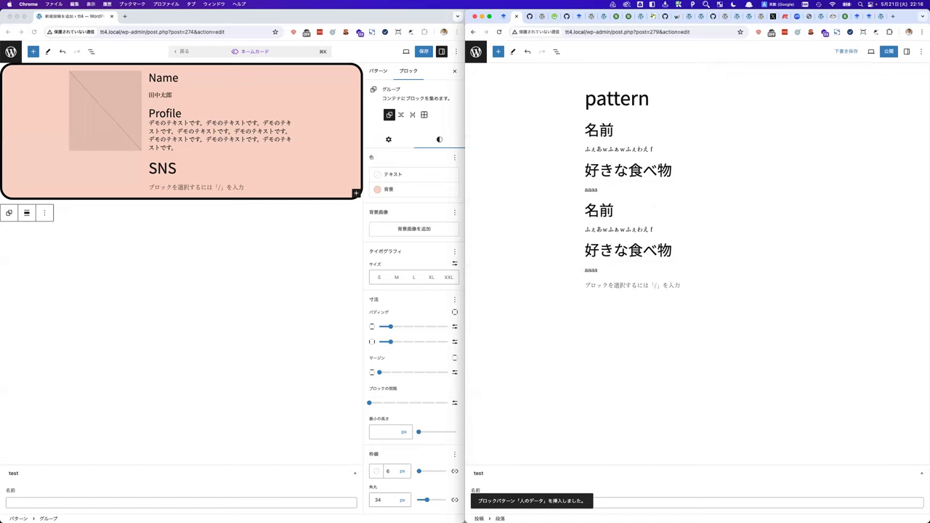
{"action": "key", "text": "Return"}
{"action": "type", "text": "/"}
{"action": "key", "text": "Down"}
{"action": "key", "text": "Down"}
{"action": "key", "text": "Return"}
{"action": "left_click", "coordinate": [652, 344]}
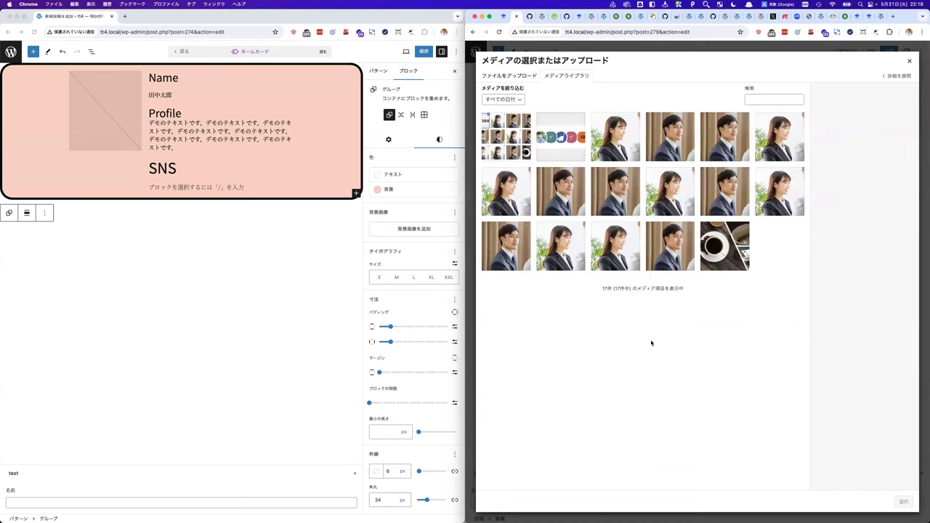
{"action": "left_click", "coordinate": [573, 160]}
{"action": "left_click", "coordinate": [900, 502]}
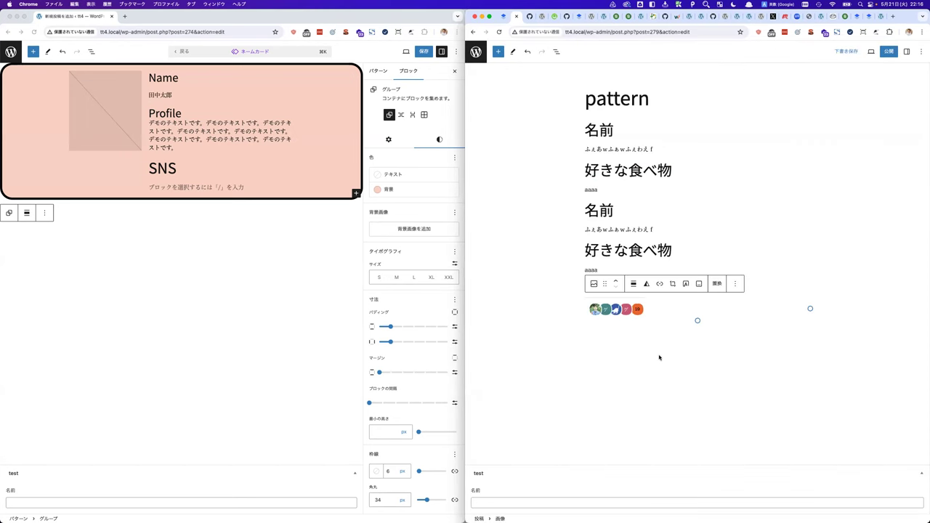
Try the wide-width alignment on the inserted image, then undo it.
{"action": "left_click", "coordinate": [633, 284]}
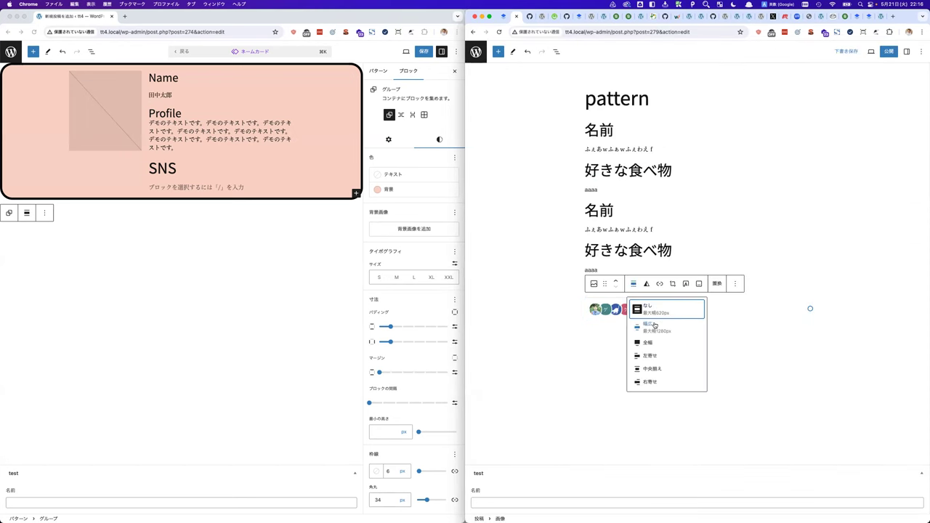
{"action": "left_click", "coordinate": [653, 332]}
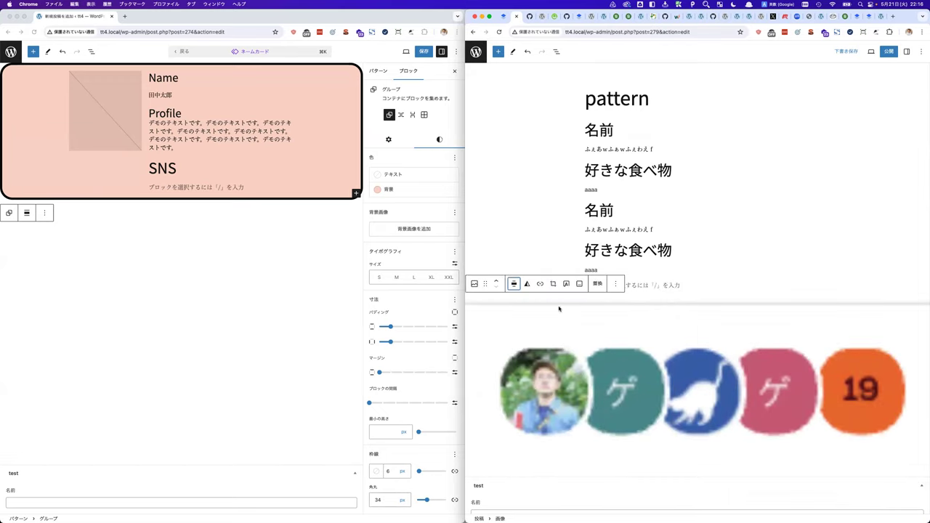
{"action": "key", "text": "ctrl+z"}
Set the alignment of the inserted image to centred.
{"action": "left_click", "coordinate": [633, 284]}
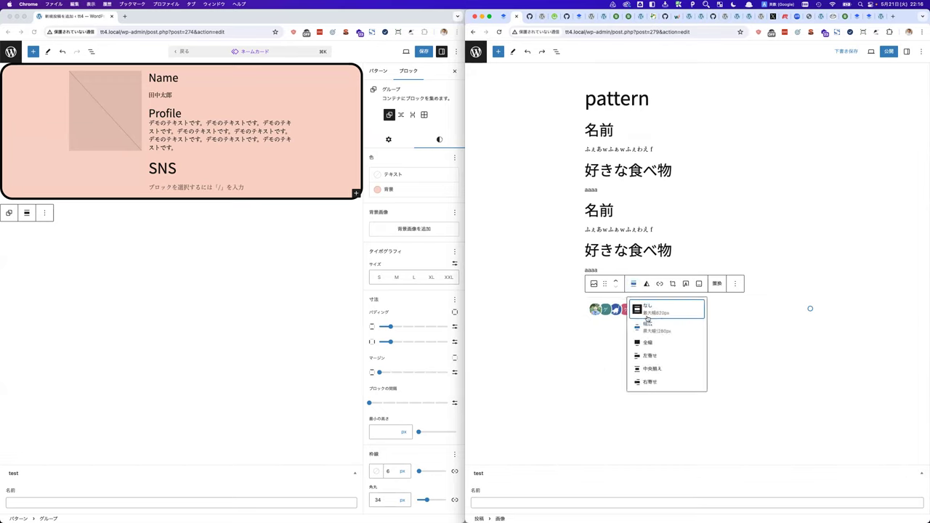
{"action": "left_click", "coordinate": [650, 367]}
{"action": "left_click", "coordinate": [713, 309]}
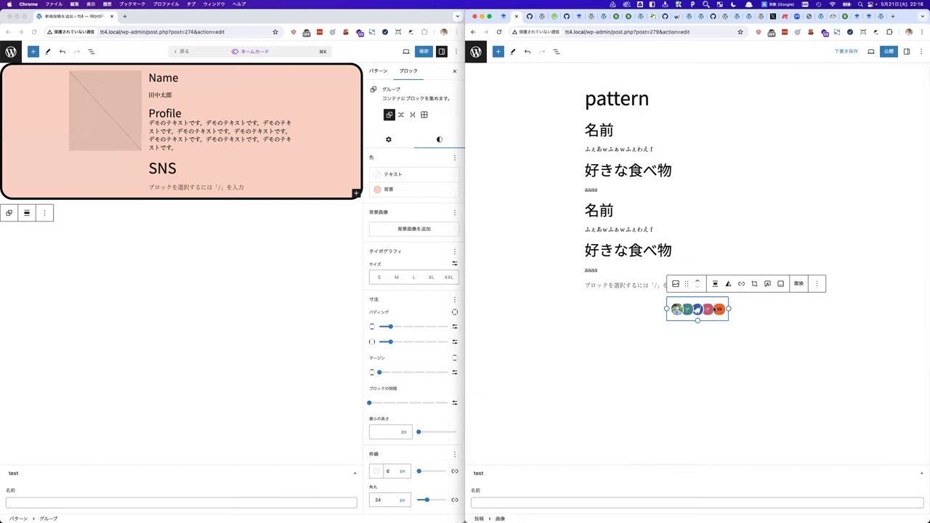
{"action": "left_click", "coordinate": [645, 314]}
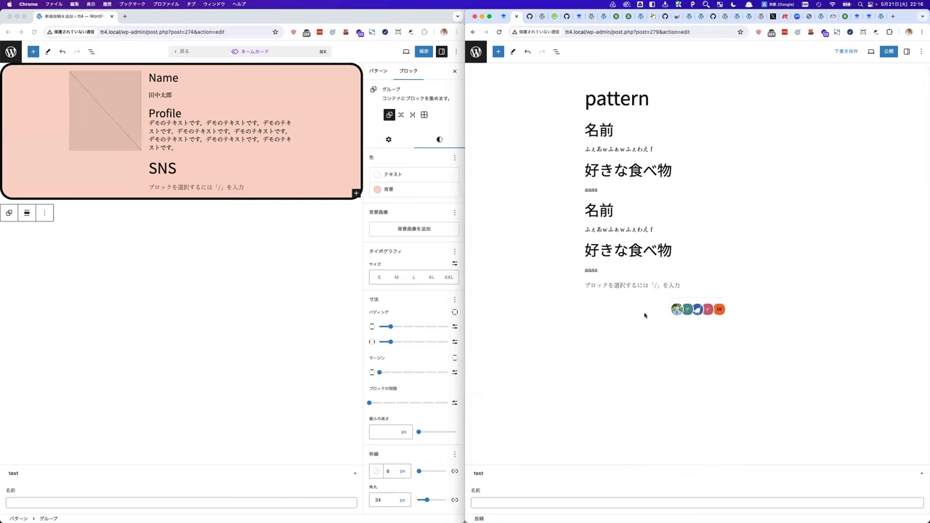
Create a synced pattern named キャンペーンバナー from the image block.
{"action": "left_click", "coordinate": [688, 313]}
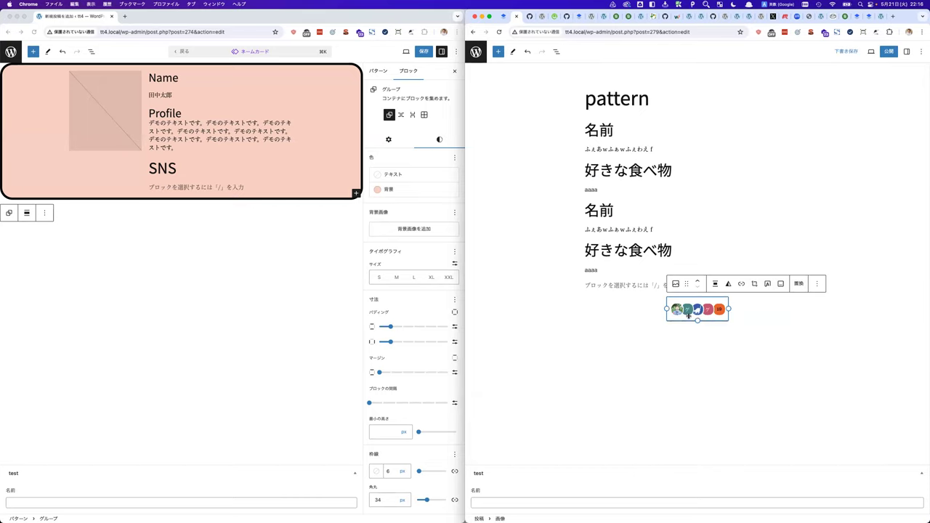
{"action": "left_click", "coordinate": [556, 51]}
{"action": "left_click", "coordinate": [585, 191]}
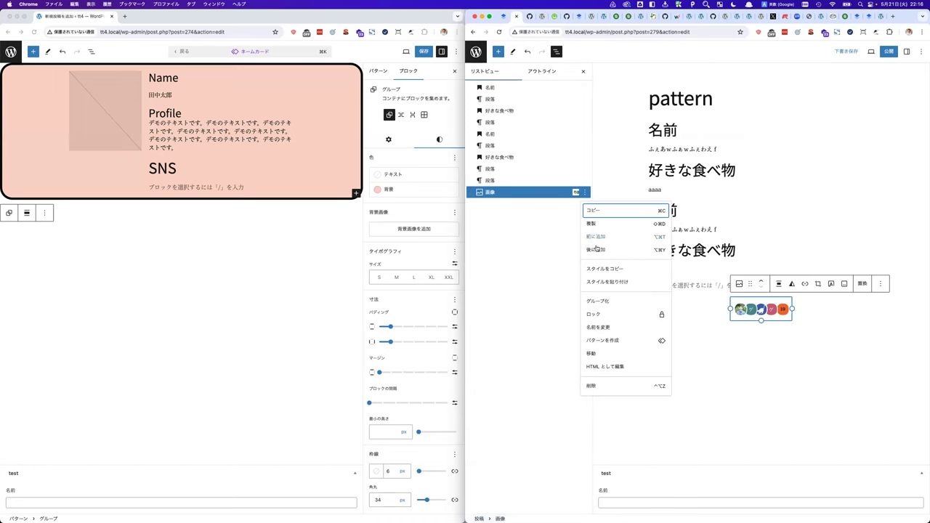
{"action": "left_click", "coordinate": [602, 340]}
{"action": "left_click", "coordinate": [675, 249]}
{"action": "key", "text": "ctrl+space"}
{"action": "type", "text": "kan"}
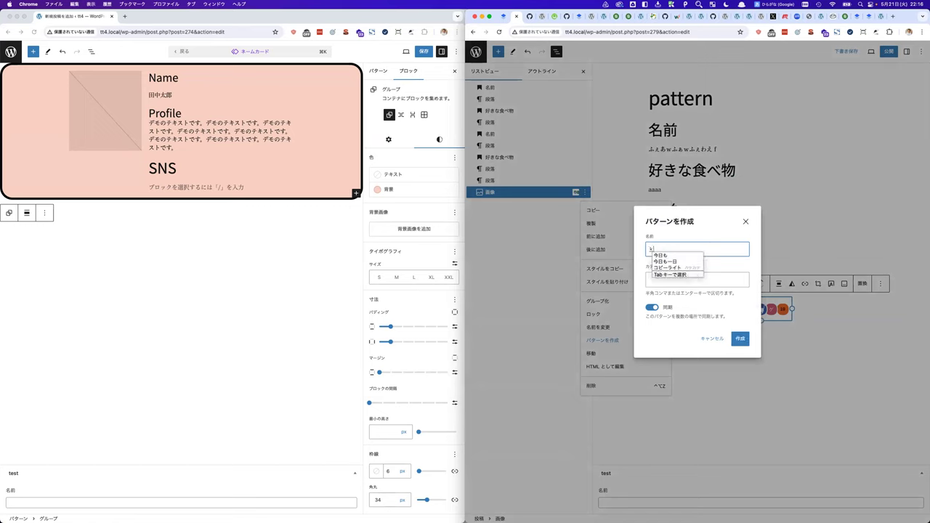
{"action": "key", "text": "BackSpace"}
{"action": "key", "text": "BackSpace"}
{"action": "type", "text": "kyanpe-nbana-"}
{"action": "key", "text": "space"}
{"action": "key", "text": "Return"}
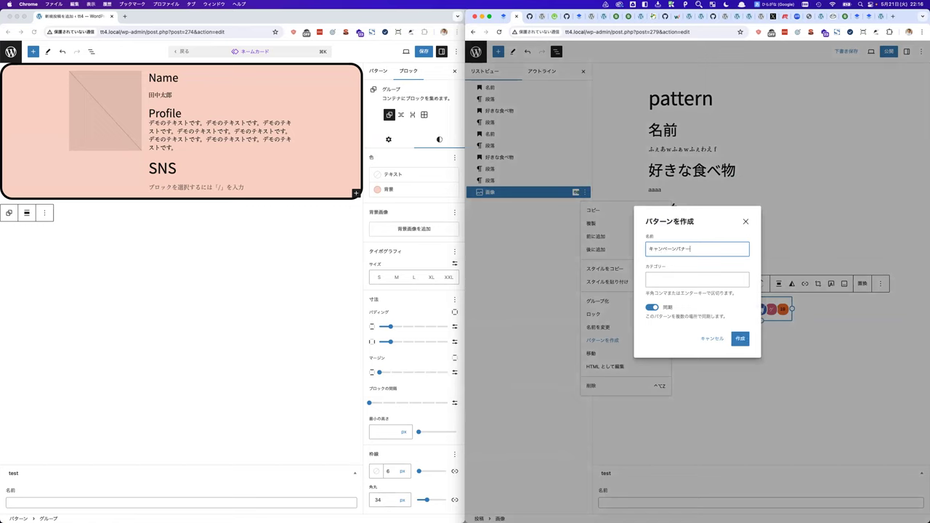
{"action": "left_click", "coordinate": [732, 336]}
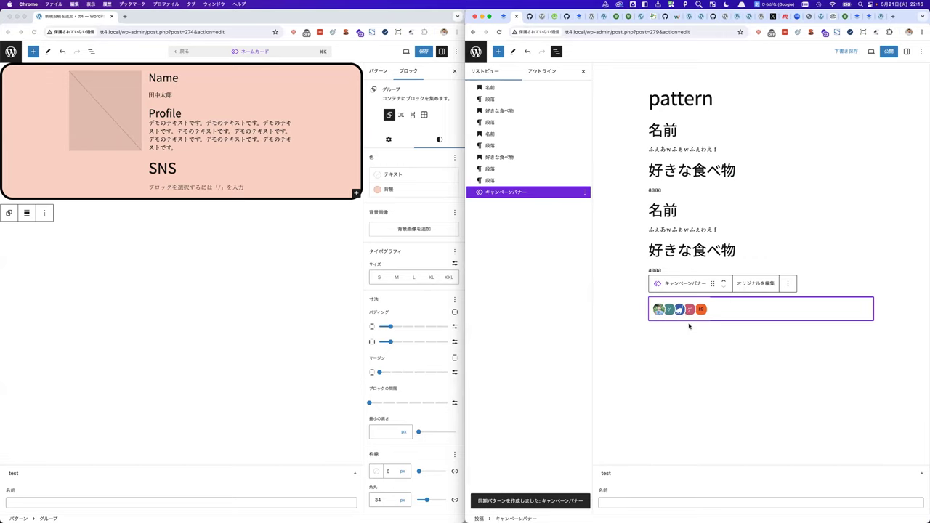
Paste copies of キャンペーンバナー after the second 名前 paragraph and after the first 好きな食べ物 section.
{"action": "key", "text": "ctrl+c"}
{"action": "key", "text": "Escape"}
{"action": "left_click", "coordinate": [742, 231]}
{"action": "key", "text": "Return"}
{"action": "key", "text": "ctrl+v"}
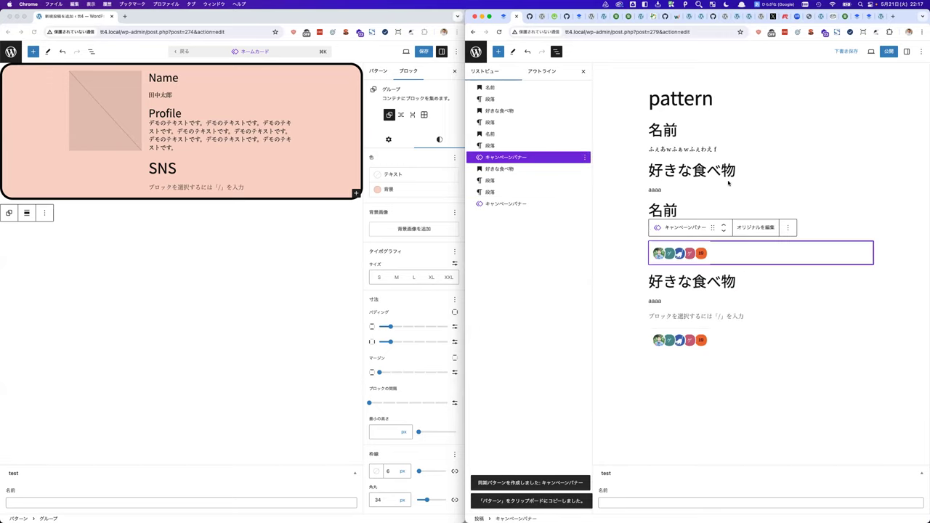
{"action": "left_click", "coordinate": [729, 183]}
{"action": "key", "text": "Return"}
{"action": "key", "text": "ctrl+v"}
Select each of the three キャンペーンバナー instances in turn to inspect them.
{"action": "left_click", "coordinate": [697, 283]}
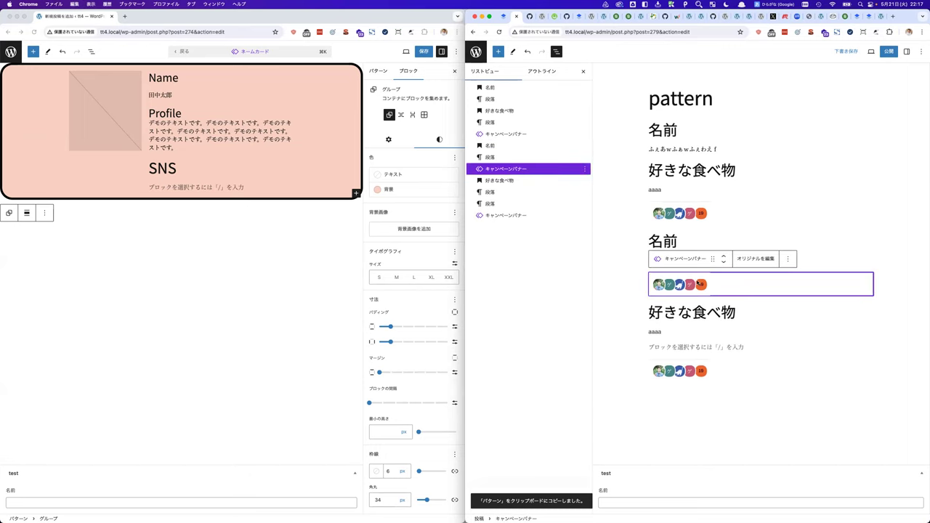
{"action": "left_click", "coordinate": [688, 223]}
{"action": "left_click", "coordinate": [701, 292]}
{"action": "left_click", "coordinate": [699, 369]}
{"action": "left_click", "coordinate": [695, 292]}
{"action": "left_click", "coordinate": [692, 224]}
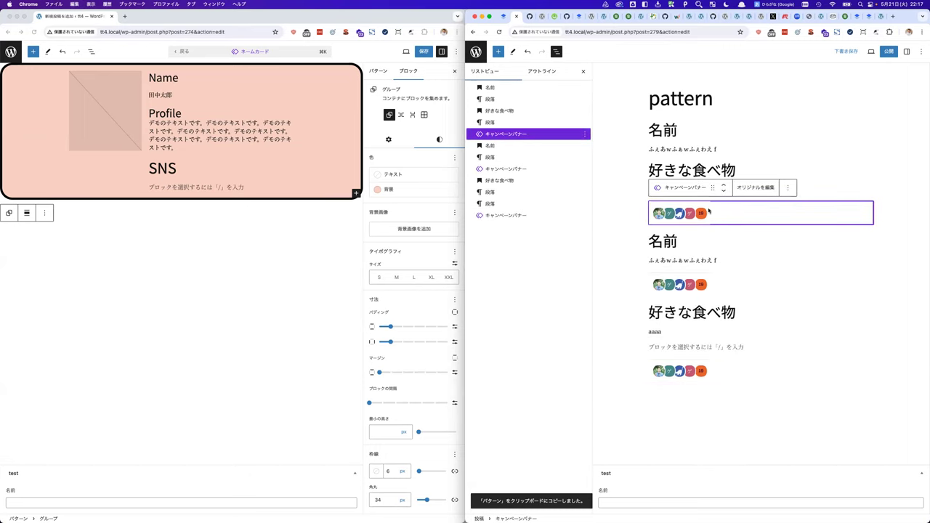
Publish the post and view its front-end page in the other browser window, beside the editor.
{"action": "left_click", "coordinate": [887, 52]}
{"action": "left_click", "coordinate": [855, 52]}
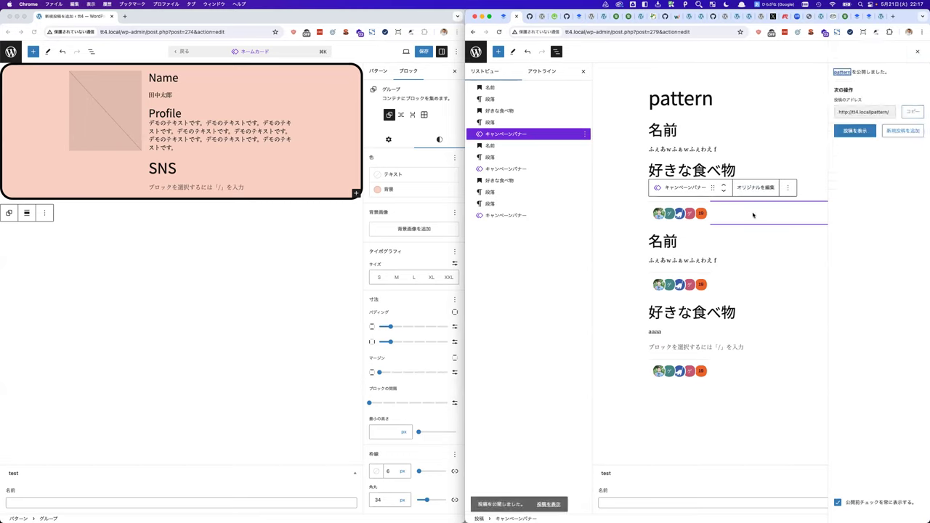
{"action": "left_click_drag", "start_coordinate": [527, 16], "coordinate": [382, 143]}
{"action": "scroll", "coordinate": [267, 268], "scroll_direction": "up", "scroll_amount": 3}
{"action": "scroll", "coordinate": [267, 268], "scroll_direction": "down", "scroll_amount": 3}
Open the original of the キャンペーンバナー pattern and replace its image with the woman's portrait photo from the media library.
{"action": "left_click", "coordinate": [677, 214]}
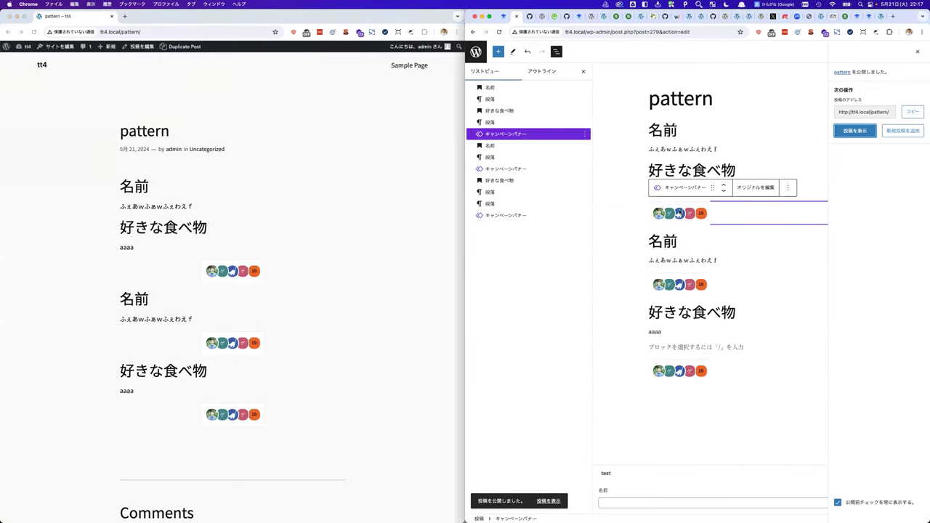
{"action": "left_click", "coordinate": [755, 186]}
{"action": "left_click", "coordinate": [751, 83]}
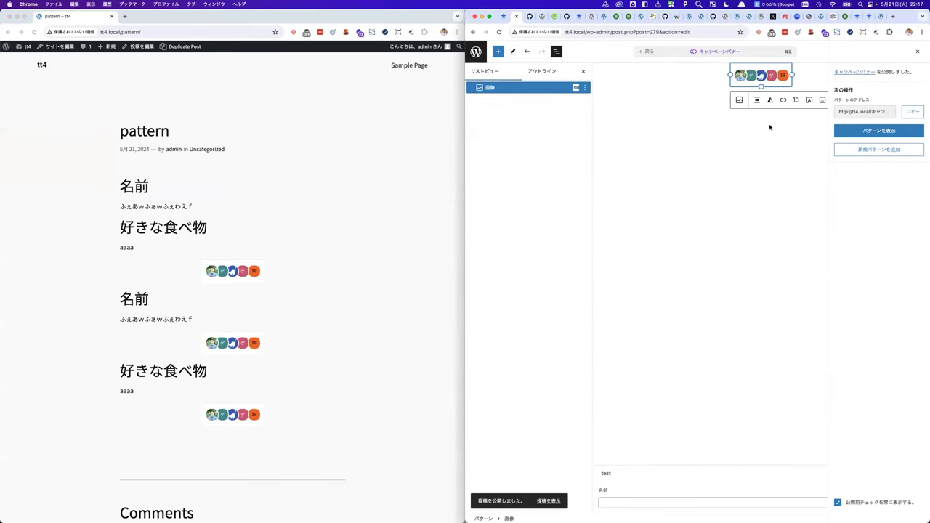
{"action": "left_click", "coordinate": [915, 51]}
{"action": "left_click", "coordinate": [840, 101]}
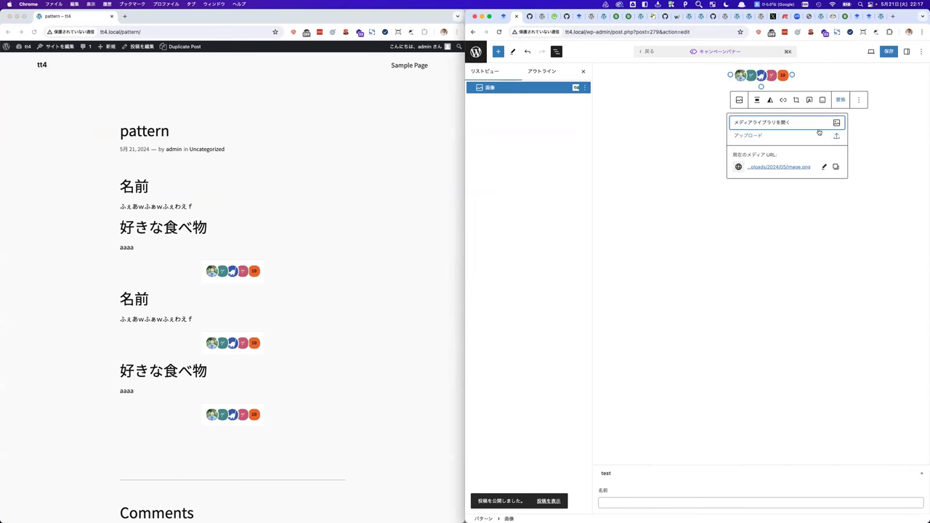
{"action": "left_click", "coordinate": [823, 122]}
{"action": "left_click", "coordinate": [614, 145]}
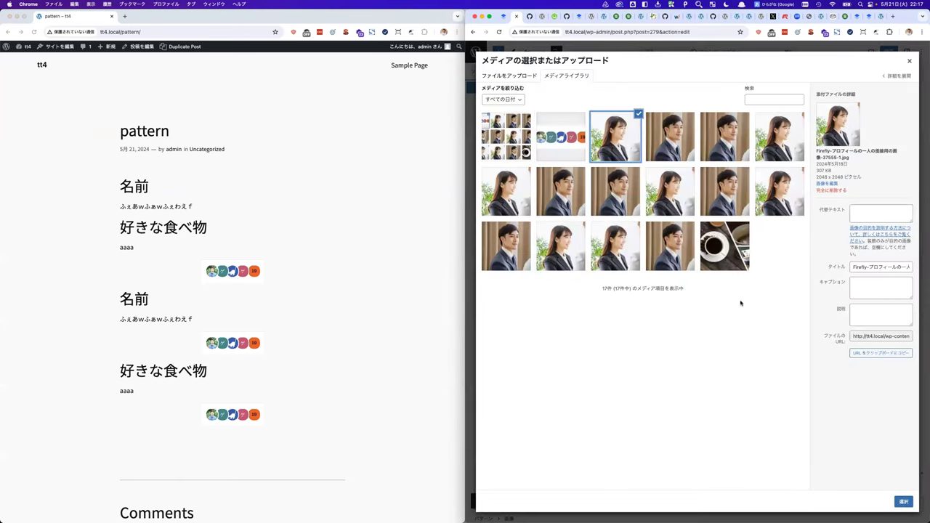
{"action": "left_click", "coordinate": [903, 501]}
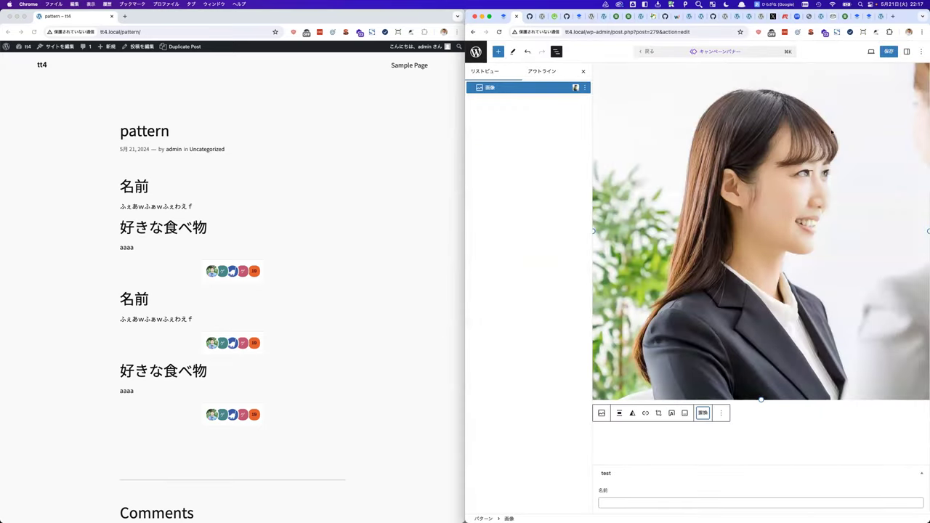
Shrink the portrait image in the キャンペーンバナー pattern to under a third of its width and save the pattern.
{"action": "left_click_drag", "start_coordinate": [761, 399], "coordinate": [763, 283]}
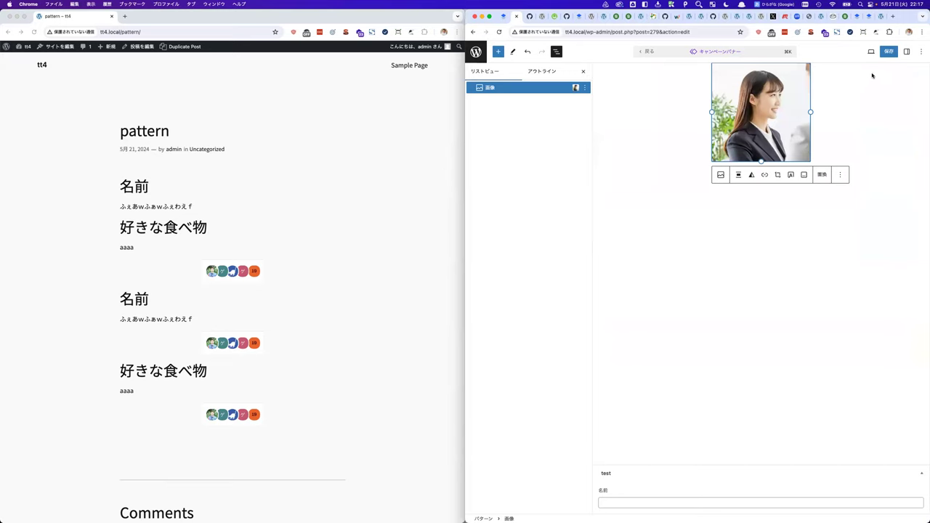
{"action": "left_click", "coordinate": [888, 51]}
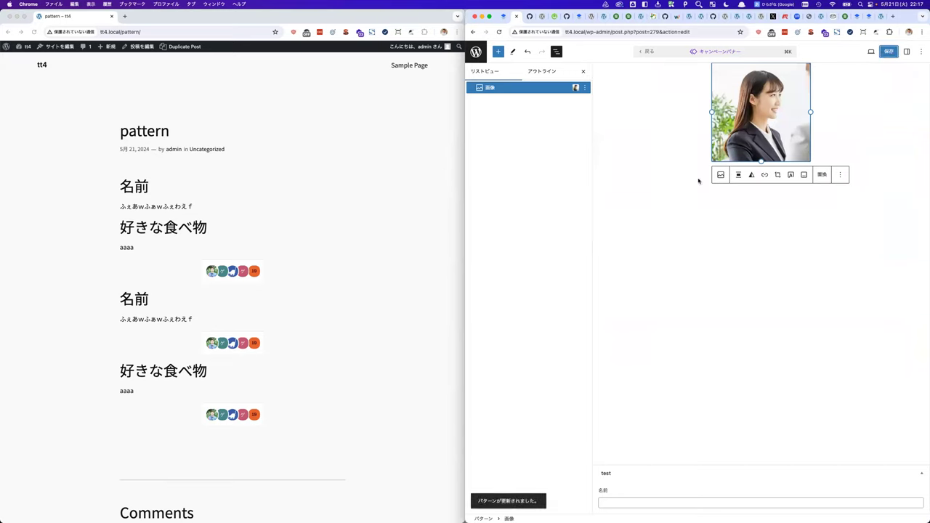
Reload the published pattern page in the other browser window and examine all three banner instances.
{"action": "left_click", "coordinate": [359, 201]}
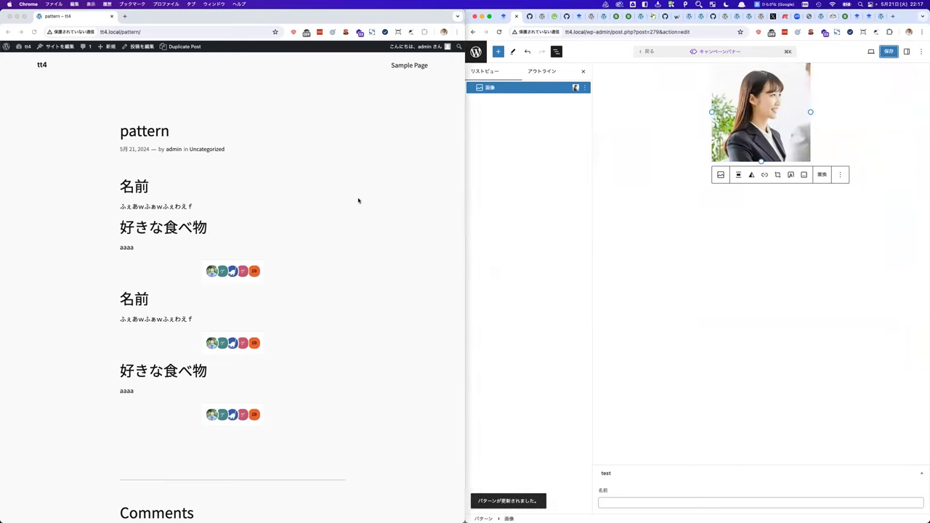
{"action": "left_click", "coordinate": [169, 29]}
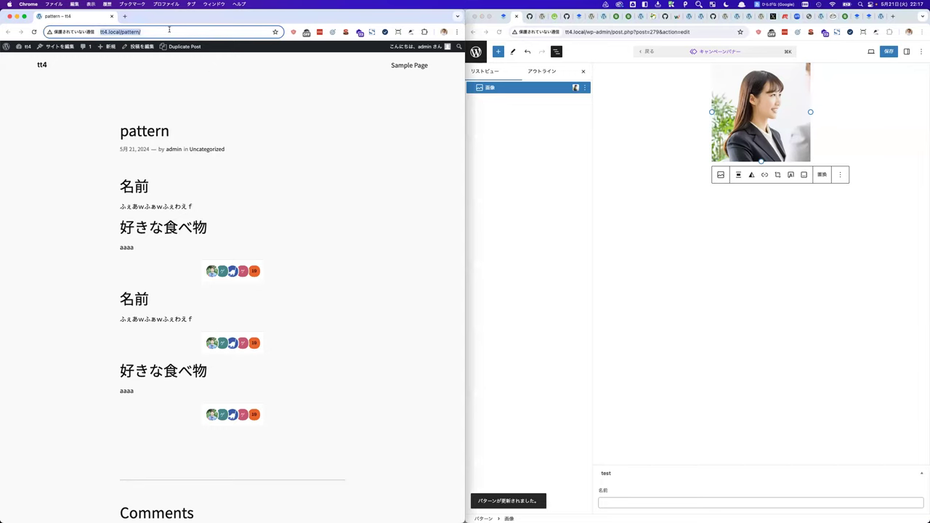
{"action": "key", "text": "Return"}
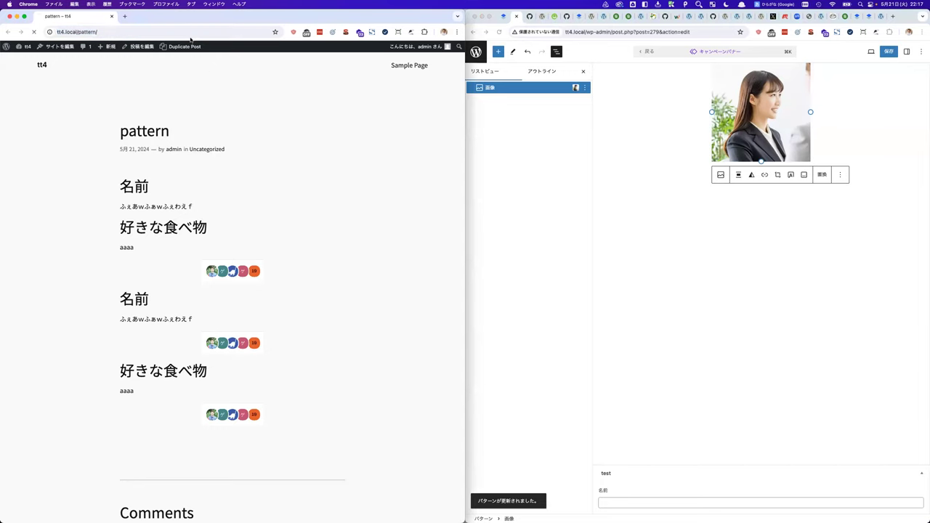
{"action": "scroll", "coordinate": [290, 274], "scroll_direction": "down", "scroll_amount": 5}
{"action": "scroll", "coordinate": [290, 273], "scroll_direction": "down", "scroll_amount": 3}
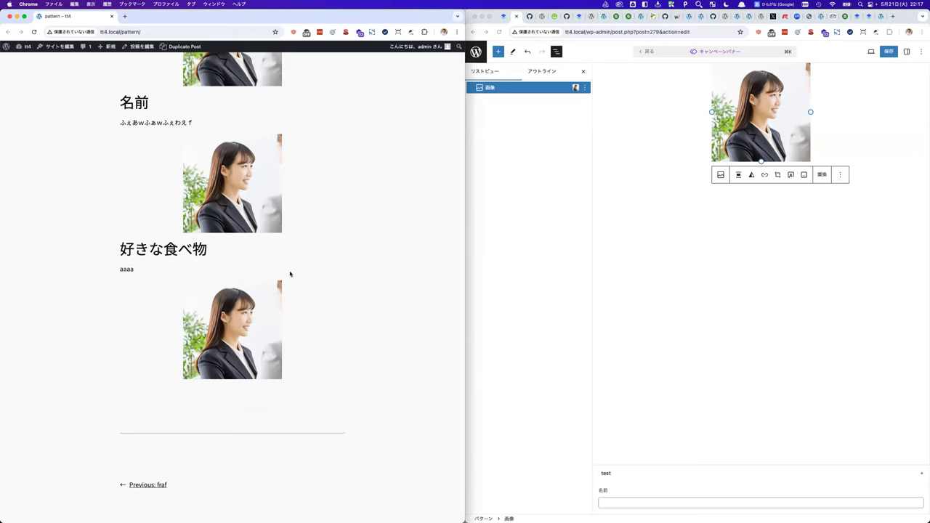
Delete the image from the キャンペーンバナー original, then leave without saving and start a new post.
{"action": "left_click", "coordinate": [720, 279]}
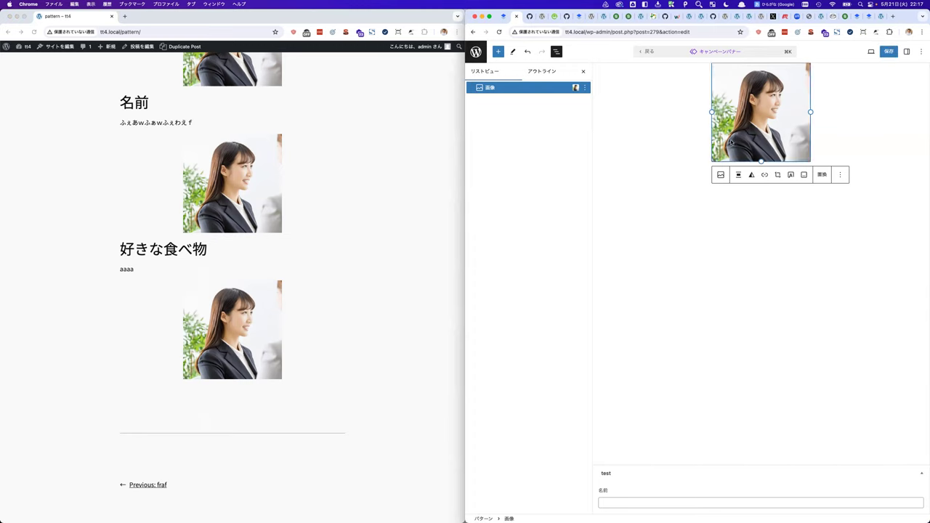
{"action": "key", "text": "BackSpace"}
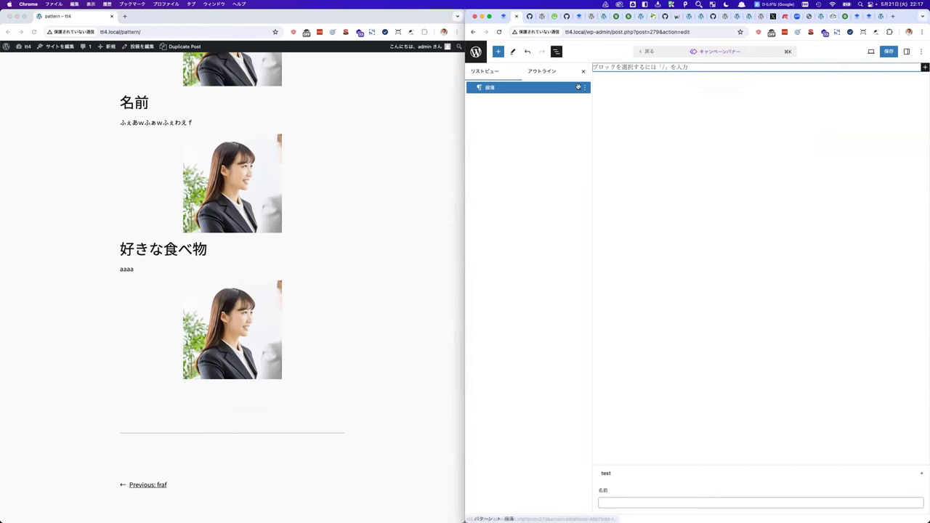
{"action": "left_click", "coordinate": [477, 55]}
{"action": "left_click", "coordinate": [485, 180]}
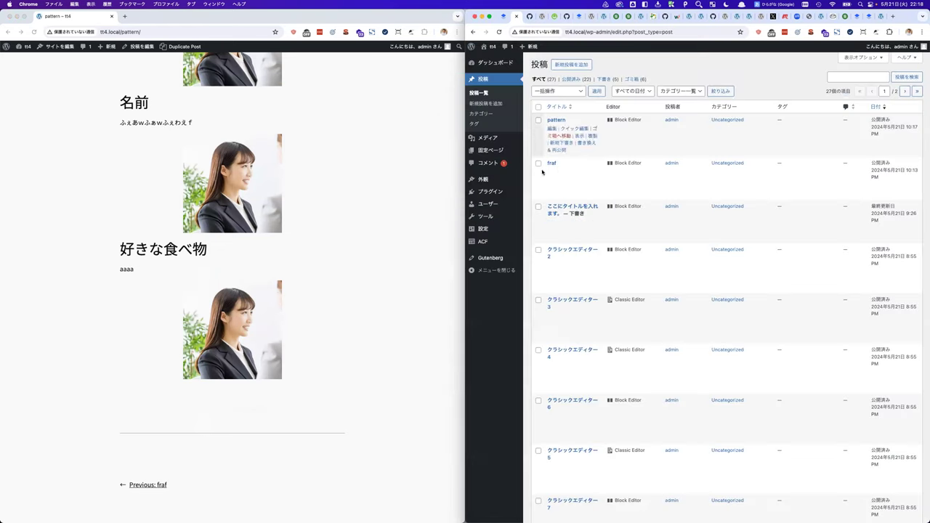
{"action": "left_click", "coordinate": [499, 106]}
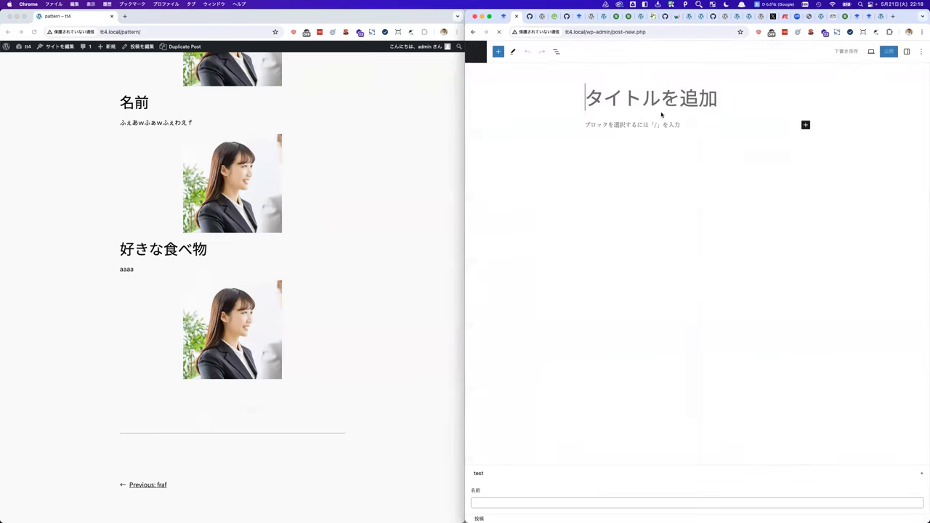
Insert the synced ネームカード pattern into the empty new post.
{"action": "key", "text": "Down"}
{"action": "key", "text": "Down"}
{"action": "key", "text": "Down"}
{"action": "key", "text": "Down"}
{"action": "key", "text": "Return"}
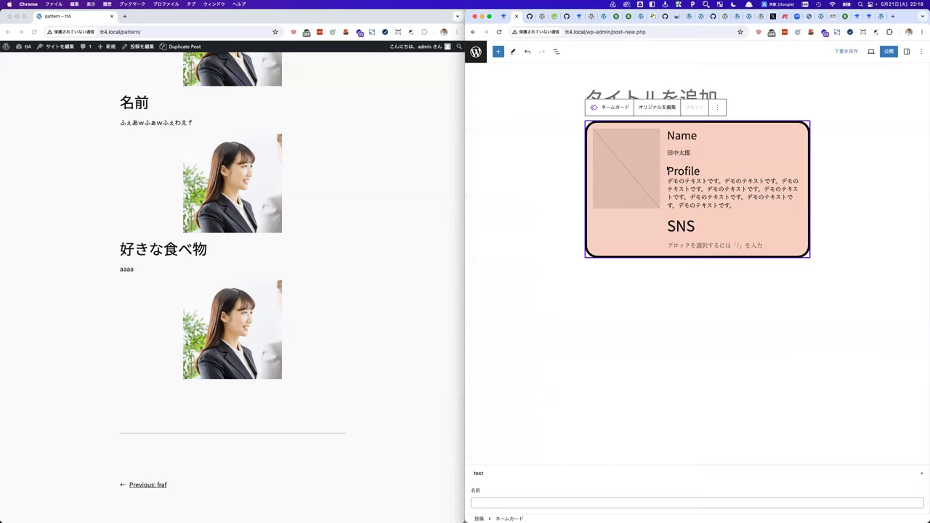
Open the ネームカード original and examine the override option in the advanced settings of its name paragraph and Name heading.
{"action": "left_click", "coordinate": [657, 107]}
{"action": "left_click", "coordinate": [906, 51]}
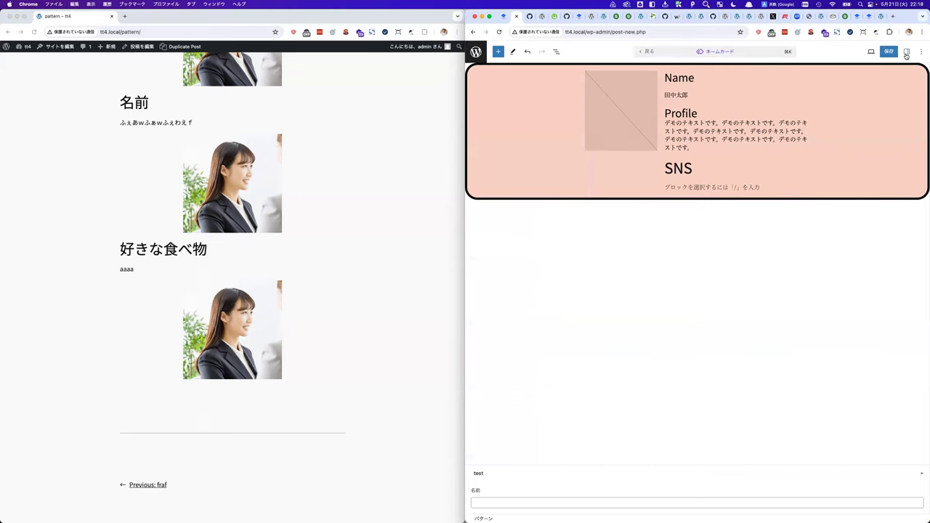
{"action": "left_click", "coordinate": [637, 92]}
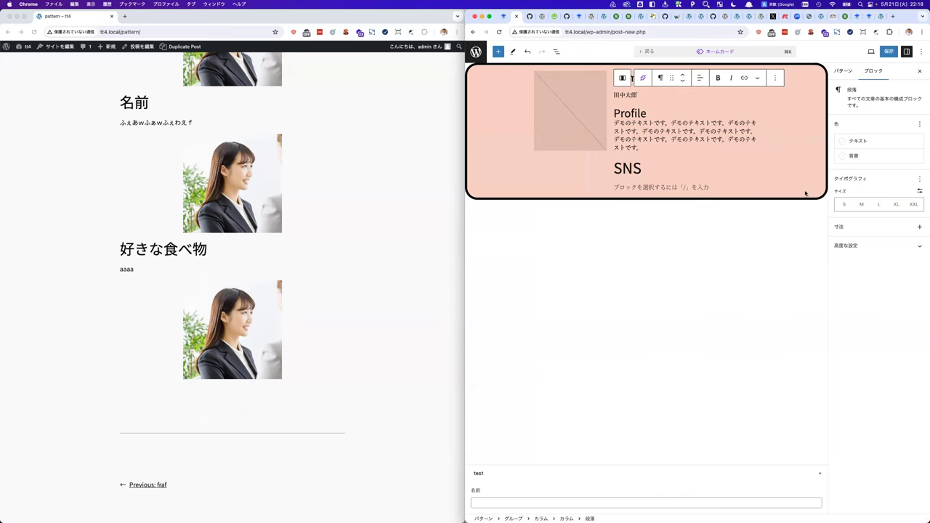
{"action": "left_click", "coordinate": [872, 245]}
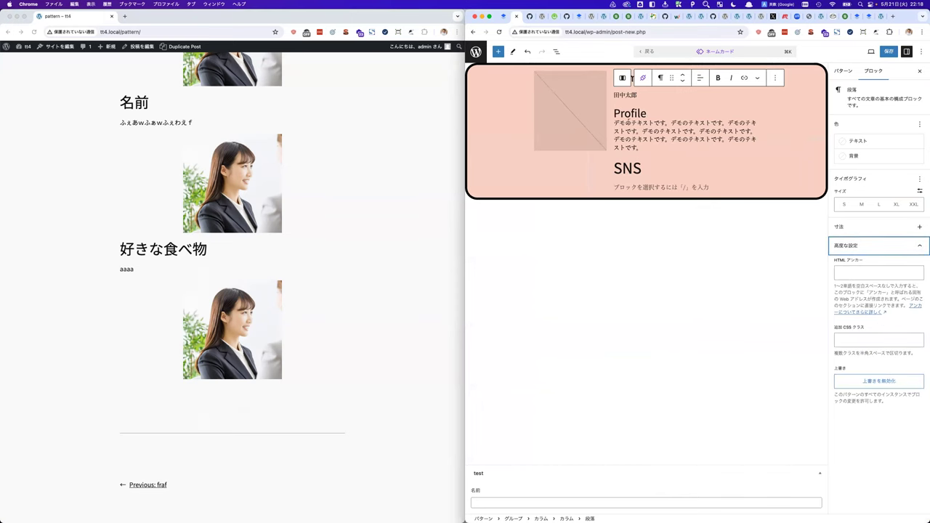
{"action": "left_click", "coordinate": [632, 79]}
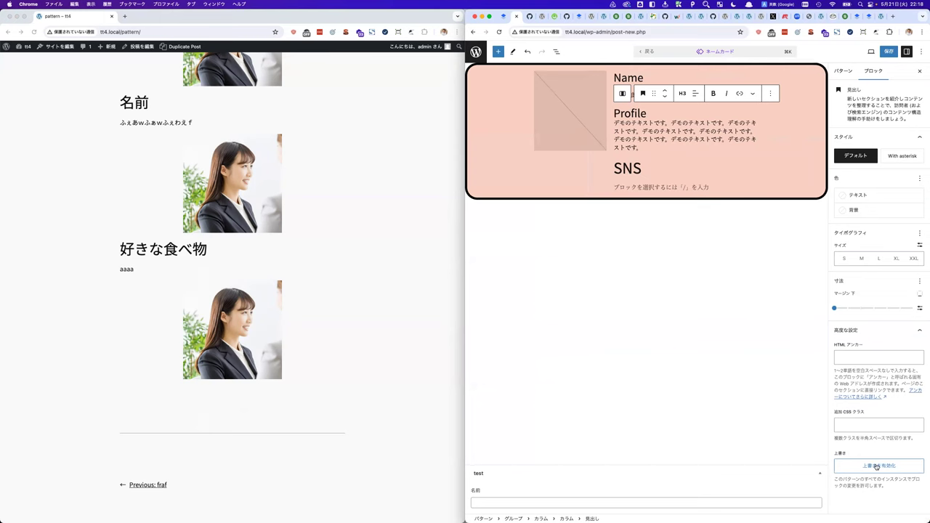
{"action": "scroll", "coordinate": [876, 466], "scroll_direction": "up", "scroll_amount": 5}
{"action": "scroll", "coordinate": [865, 407], "scroll_direction": "down", "scroll_amount": 5}
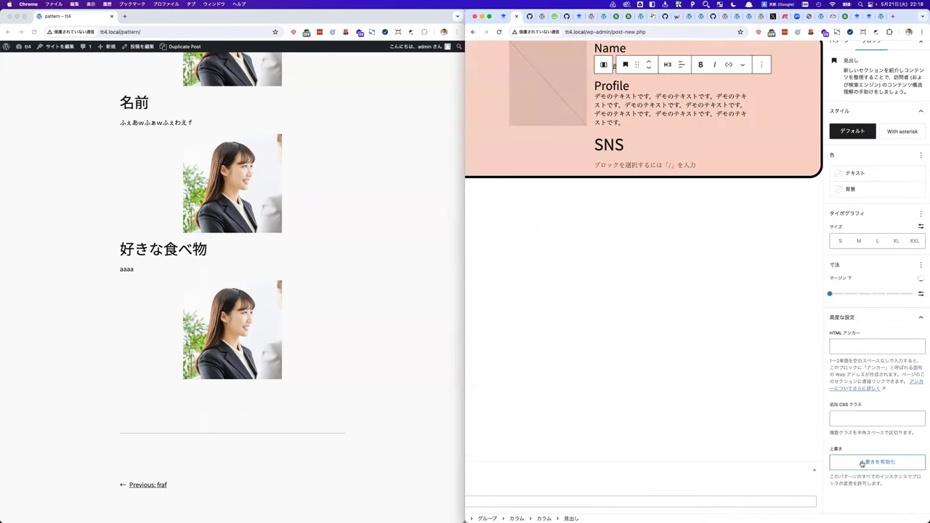
{"action": "scroll", "coordinate": [715, 329], "scroll_direction": "up", "scroll_amount": 2}
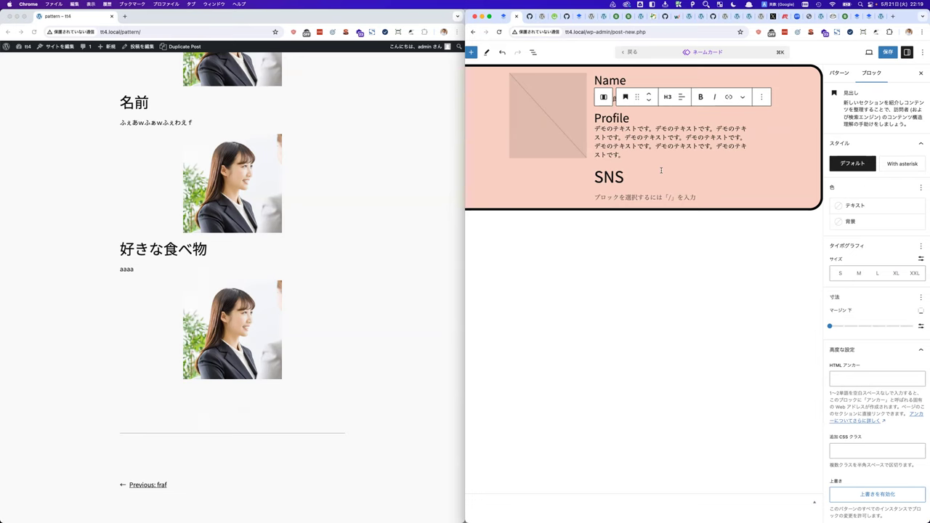
Switch to the Dropbox Paper notes, maximize the browser window and review section 15, 今後に期待なポイント.
{"action": "left_click", "coordinate": [501, 16]}
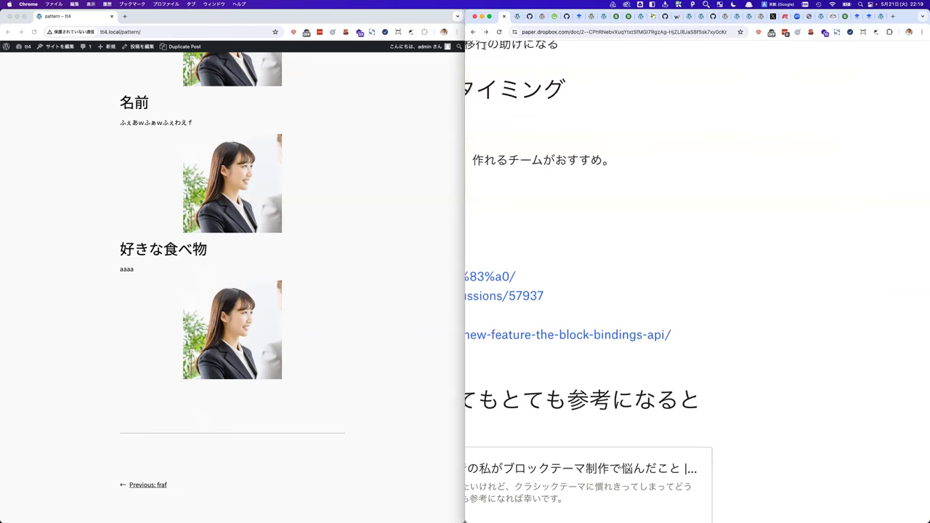
{"action": "key", "text": "ctrl+alt+Return"}
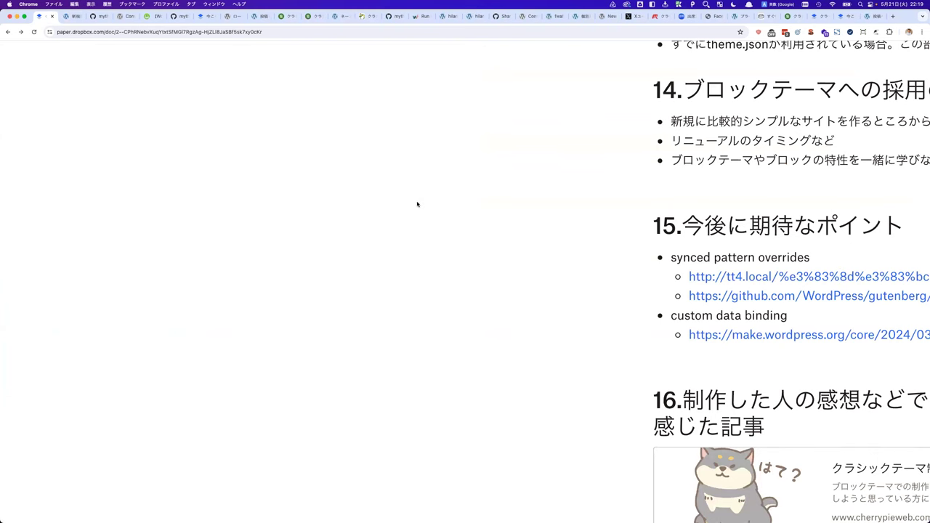
{"action": "scroll", "coordinate": [450, 238], "scroll_direction": "up", "scroll_amount": 5}
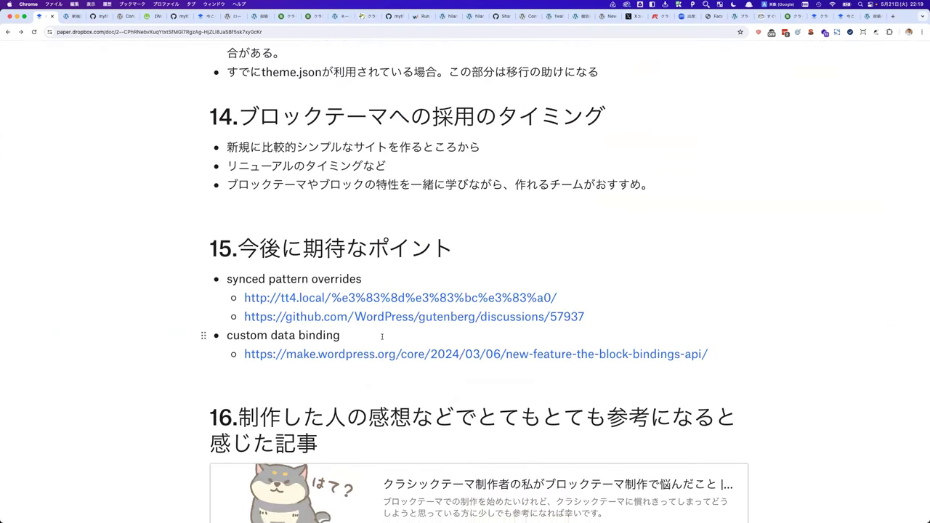
{"action": "scroll", "coordinate": [380, 332], "scroll_direction": "down", "scroll_amount": 2}
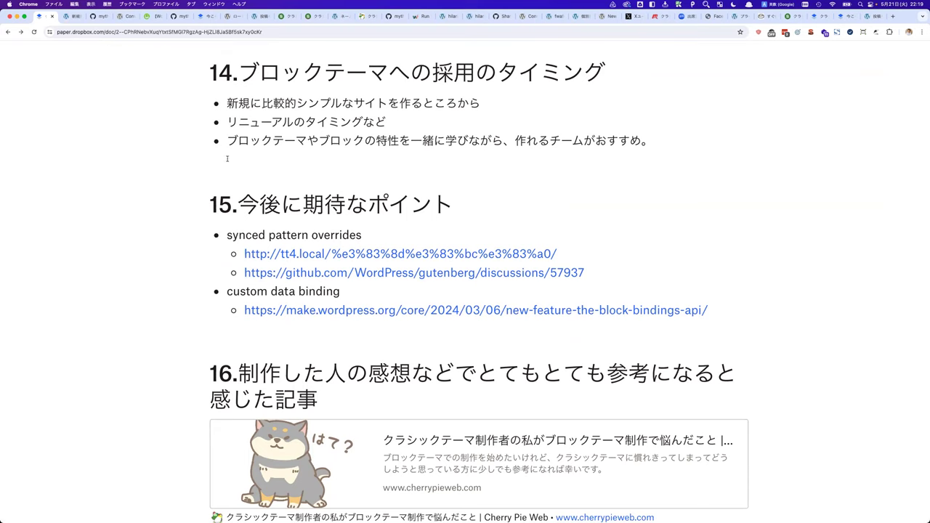
Switch back to WordPress and leave the ネームカード pattern editor for the posts list.
{"action": "left_click", "coordinate": [73, 16]}
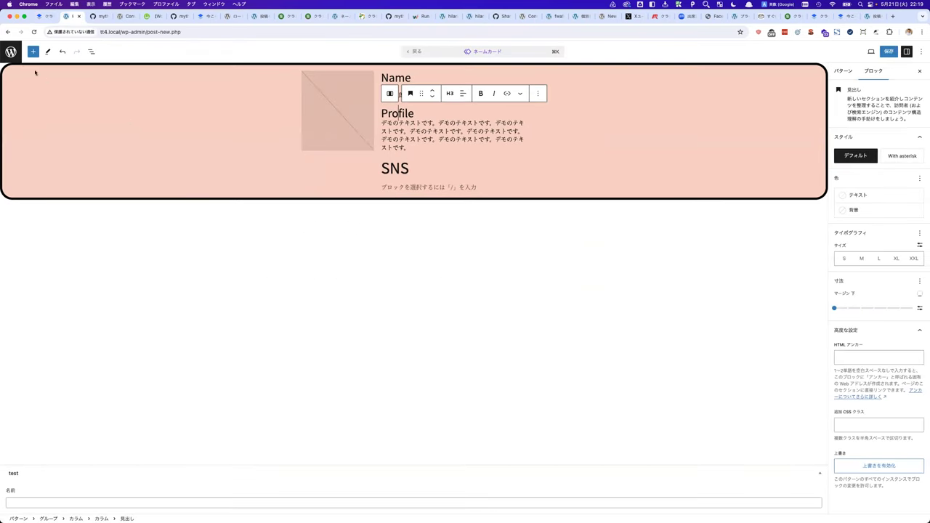
{"action": "left_click", "coordinate": [10, 52]}
{"action": "left_click", "coordinate": [465, 178]}
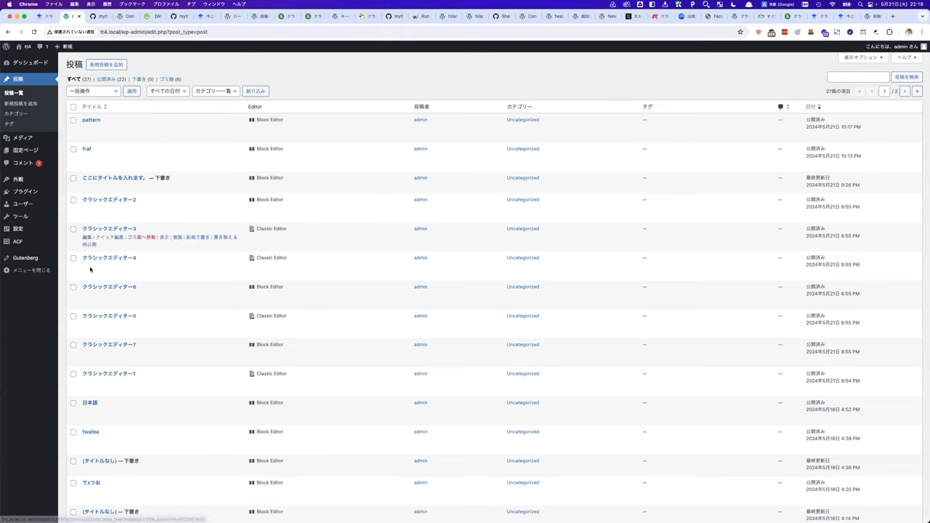
Open the 日本語 post for editing, look over its content and return to the posts list.
{"action": "scroll", "coordinate": [90, 291], "scroll_direction": "down", "scroll_amount": 3}
{"action": "left_click", "coordinate": [86, 311]}
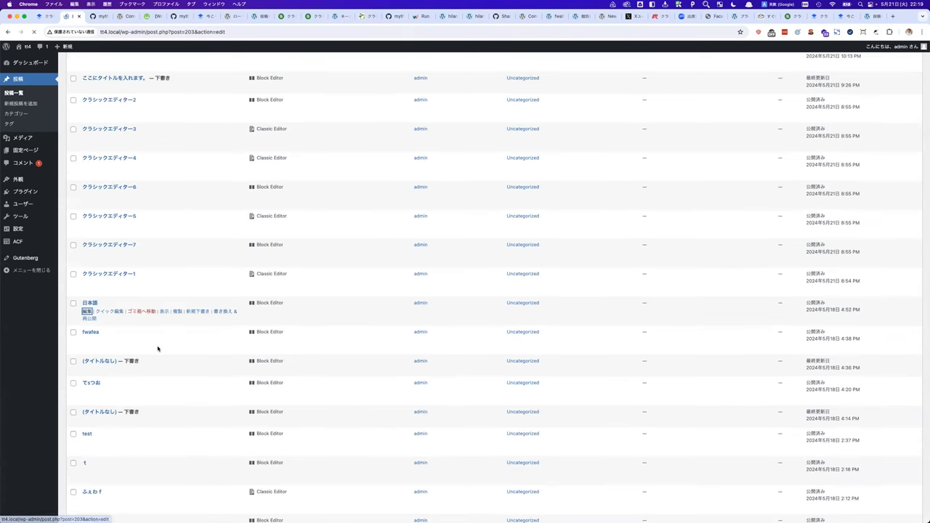
{"action": "scroll", "coordinate": [156, 351], "scroll_direction": "down", "scroll_amount": 5}
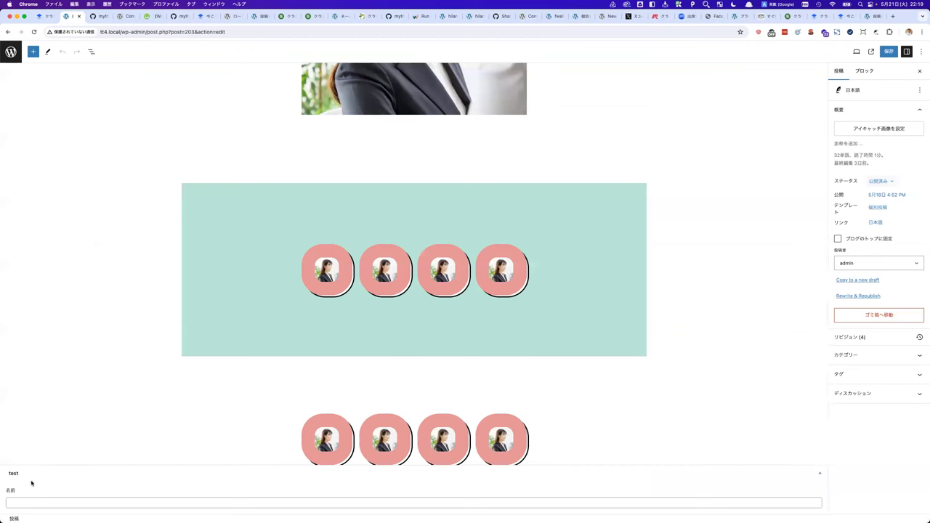
{"action": "scroll", "coordinate": [62, 190], "scroll_direction": "left", "scroll_amount": 5}
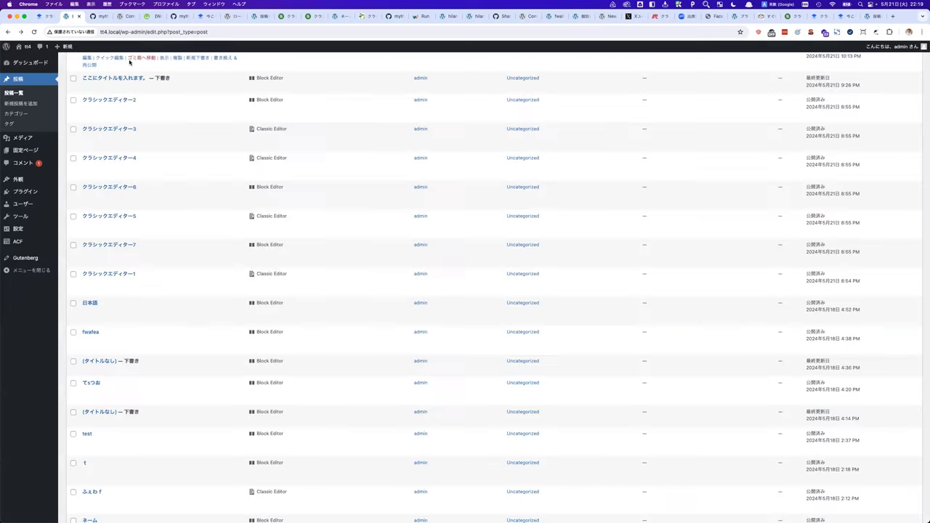
Start a new post titled eafewa and enter テストです。！！ in the 名前 custom field of the test group.
{"action": "left_click", "coordinate": [19, 104]}
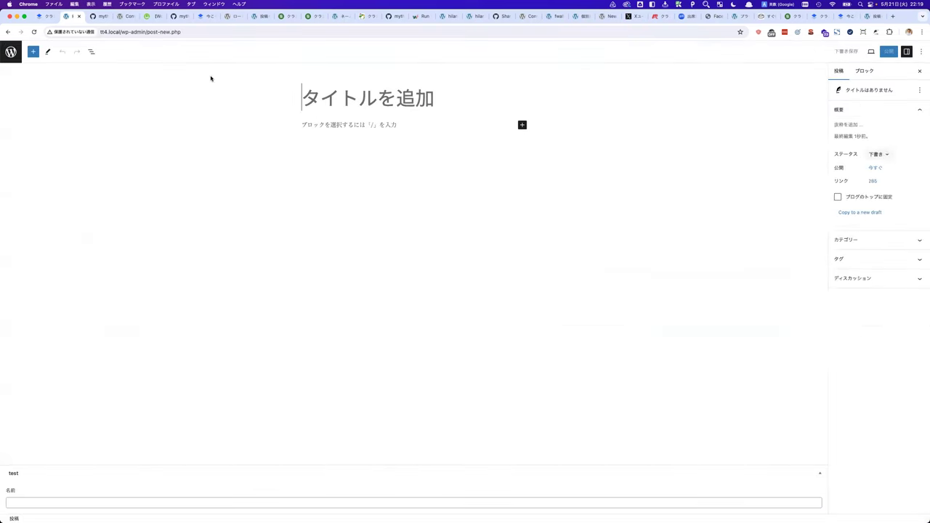
{"action": "type", "text": "eafewa"}
{"action": "left_click", "coordinate": [27, 502]}
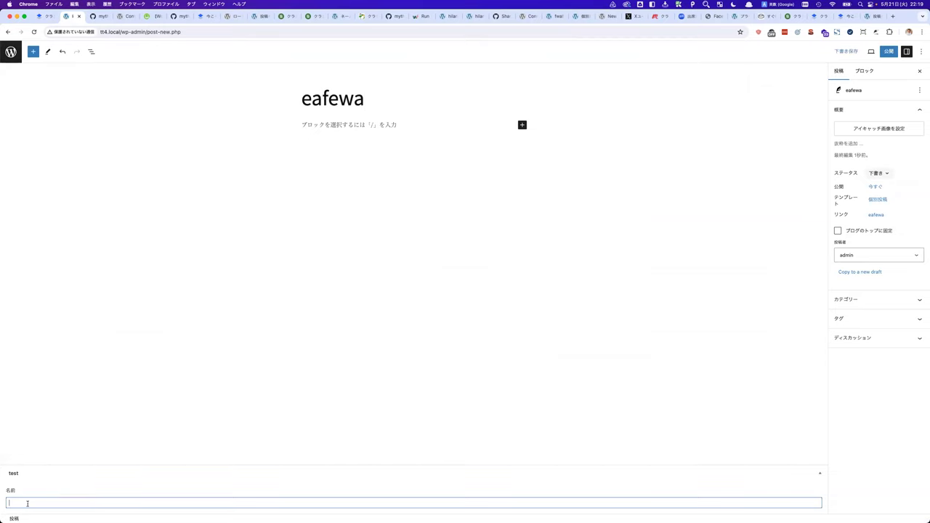
{"action": "scroll", "coordinate": [27, 502], "scroll_direction": "up", "scroll_amount": 5}
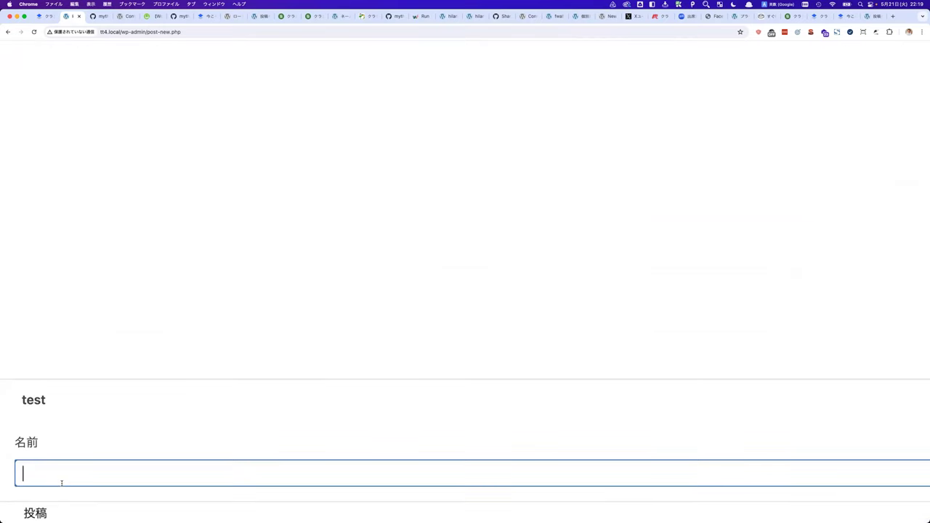
{"action": "key", "text": "ctrl+space"}
{"action": "type", "text": "tesutodesu"}
{"action": "key", "text": "space"}
{"action": "type", "text": ".!!"}
{"action": "key", "text": "Return"}
{"action": "scroll", "coordinate": [181, 368], "scroll_direction": "down", "scroll_amount": 5}
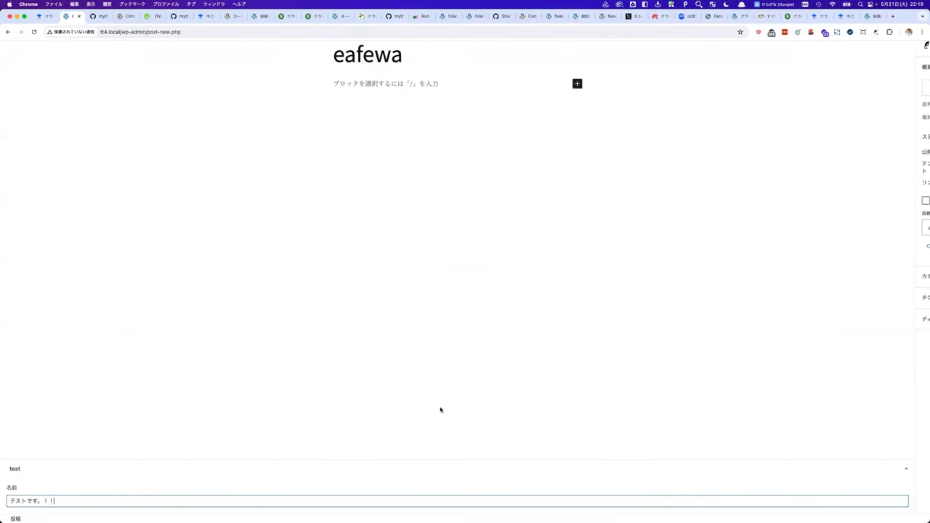
Publish the eafewa post and open its public page.
{"action": "left_click", "coordinate": [881, 51]}
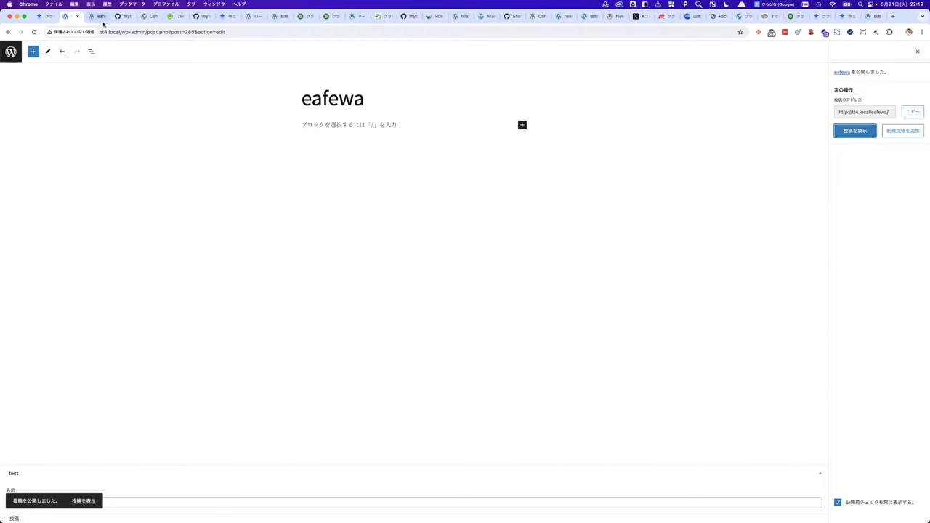
{"action": "left_click", "coordinate": [100, 17]}
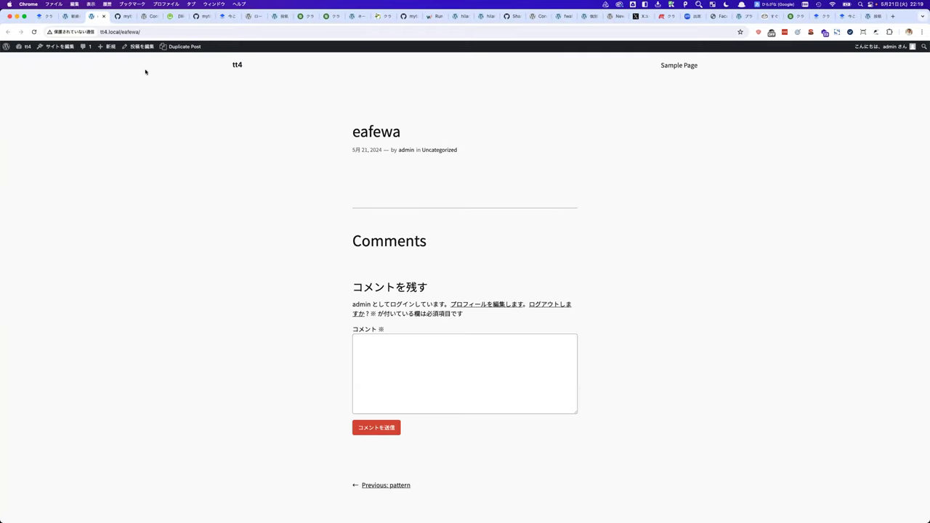
Open the site's theme management page and activate the megane theme.
{"action": "left_click", "coordinate": [33, 58]}
{"action": "left_click", "coordinate": [20, 158]}
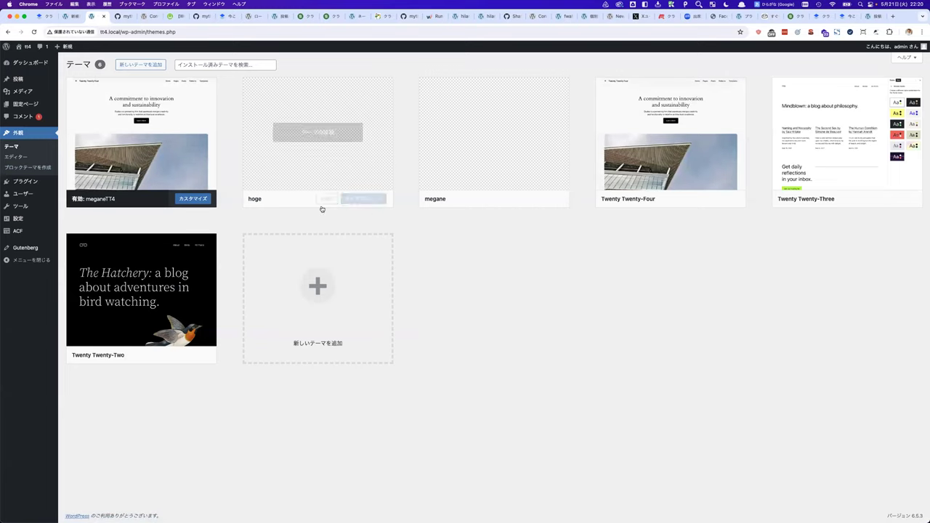
{"action": "left_click", "coordinate": [325, 200]}
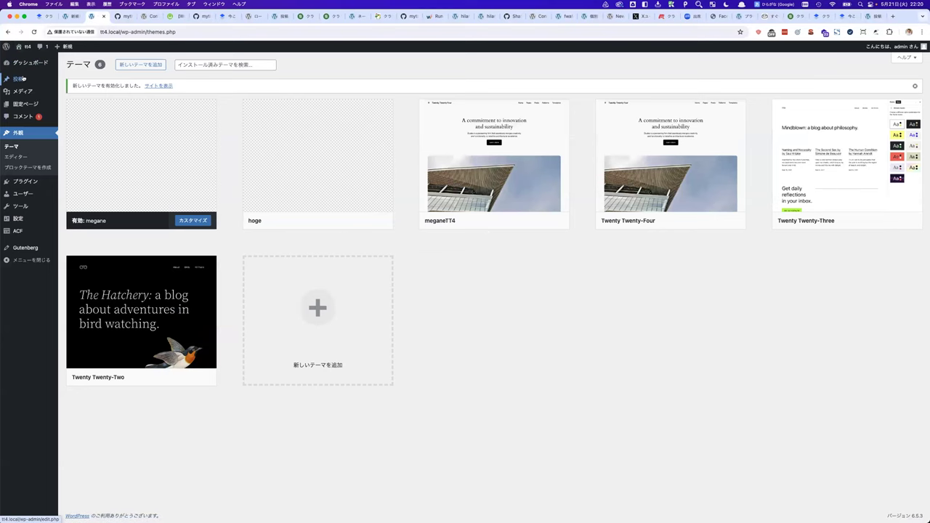
Check the eafewa post's public page against the 名前 field in its editor, and return to the posts list.
{"action": "left_click", "coordinate": [54, 79]}
{"action": "left_click", "coordinate": [164, 128]}
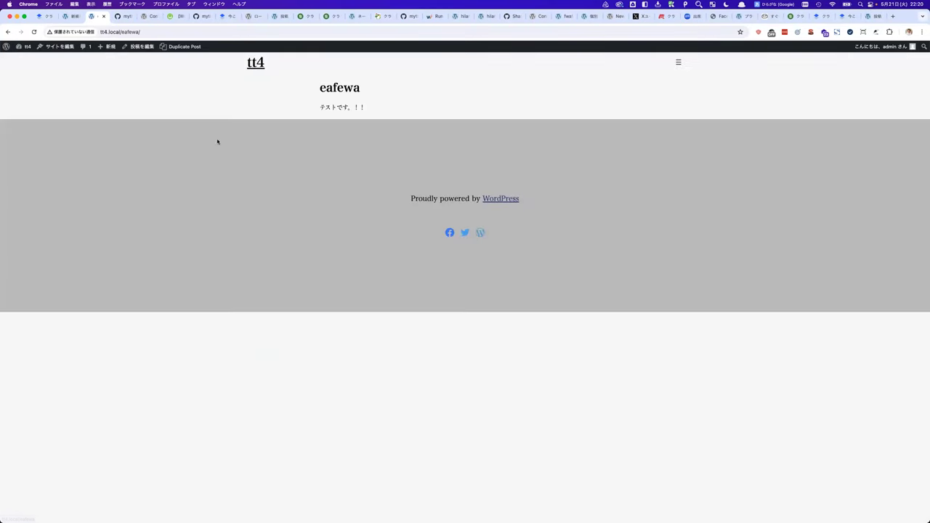
{"action": "scroll", "coordinate": [356, 99], "scroll_direction": "up", "scroll_amount": 5}
{"action": "scroll", "coordinate": [357, 99], "scroll_direction": "down", "scroll_amount": 5}
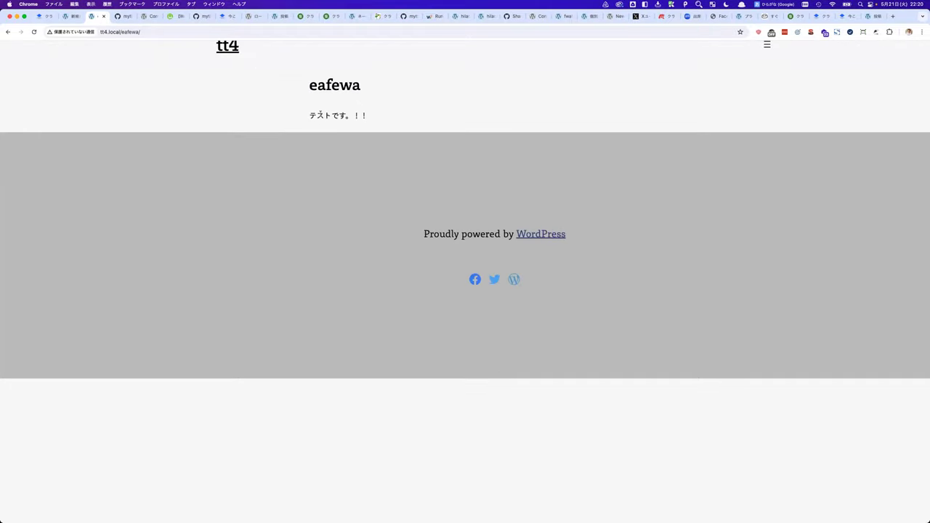
{"action": "scroll", "coordinate": [313, 111], "scroll_direction": "down", "scroll_amount": 2}
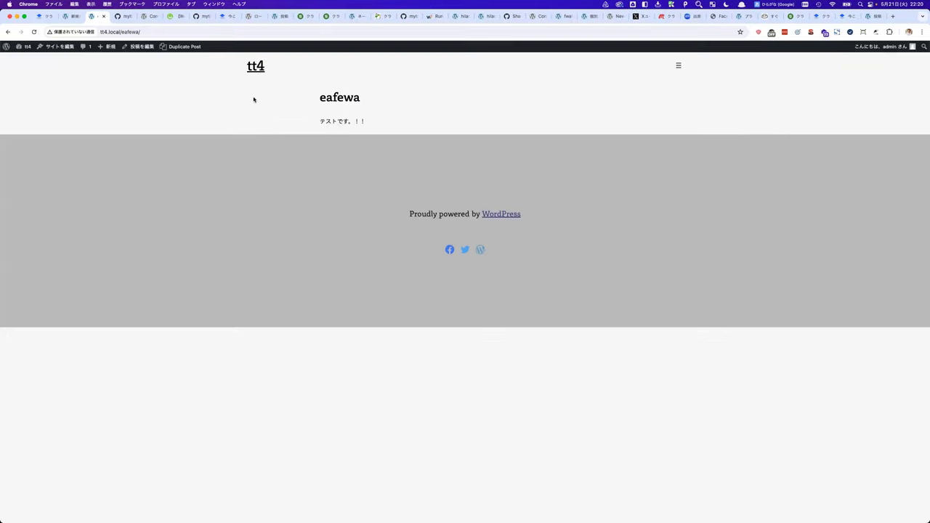
{"action": "left_click", "coordinate": [137, 46]}
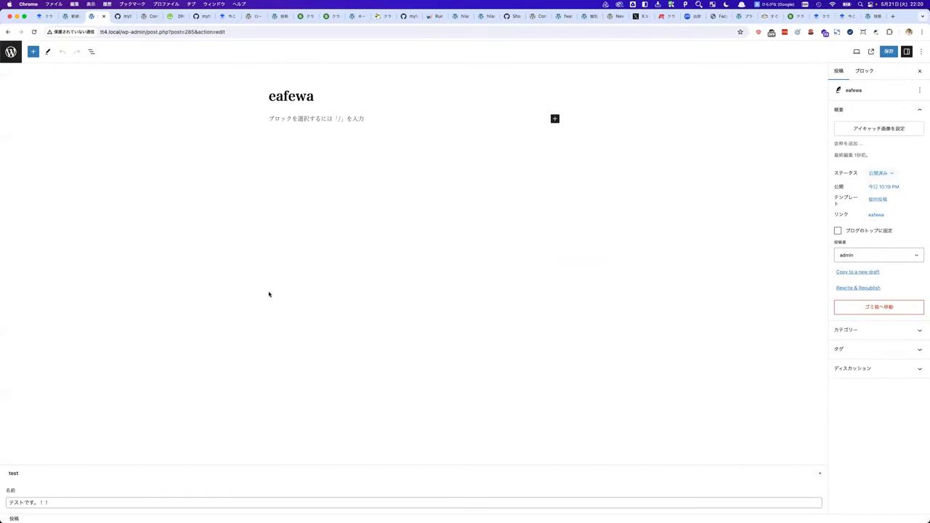
{"action": "left_click", "coordinate": [10, 52]}
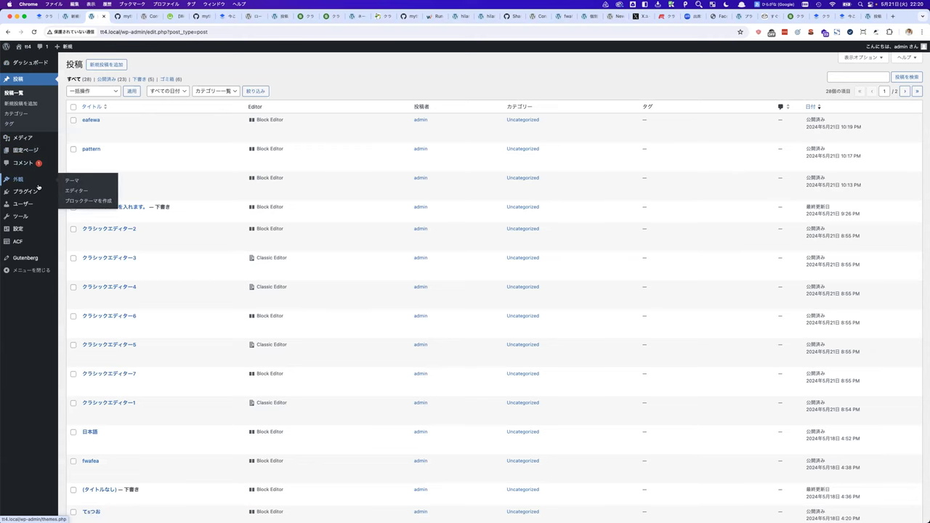
Open the megane theme's 個別投稿 template in the site editor and switch it to code editing.
{"action": "left_click", "coordinate": [38, 188]}
{"action": "left_click", "coordinate": [19, 160]}
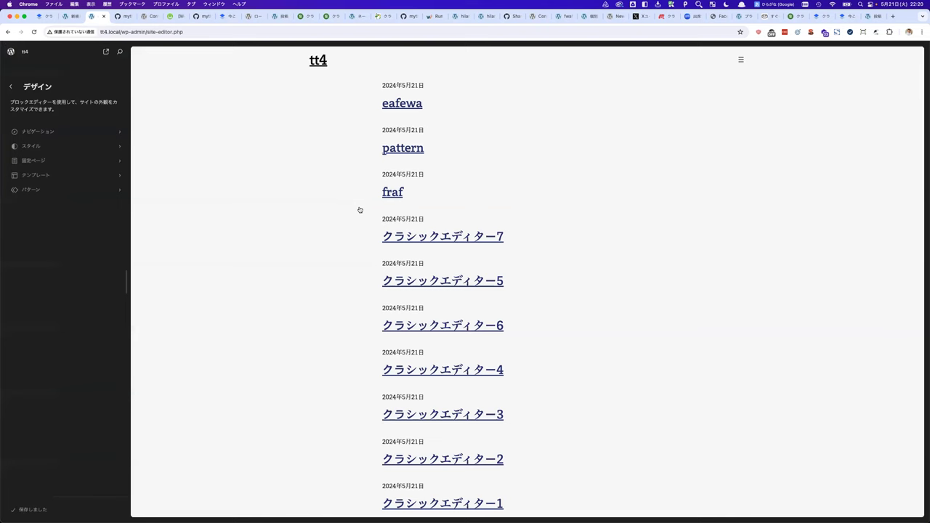
{"action": "left_click", "coordinate": [29, 175]}
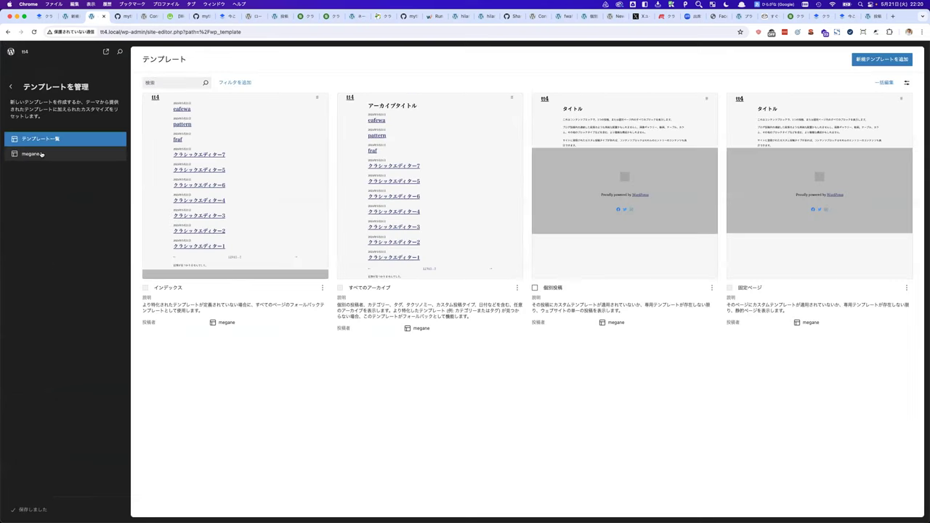
{"action": "left_click", "coordinate": [605, 269]}
{"action": "left_click", "coordinate": [919, 52]}
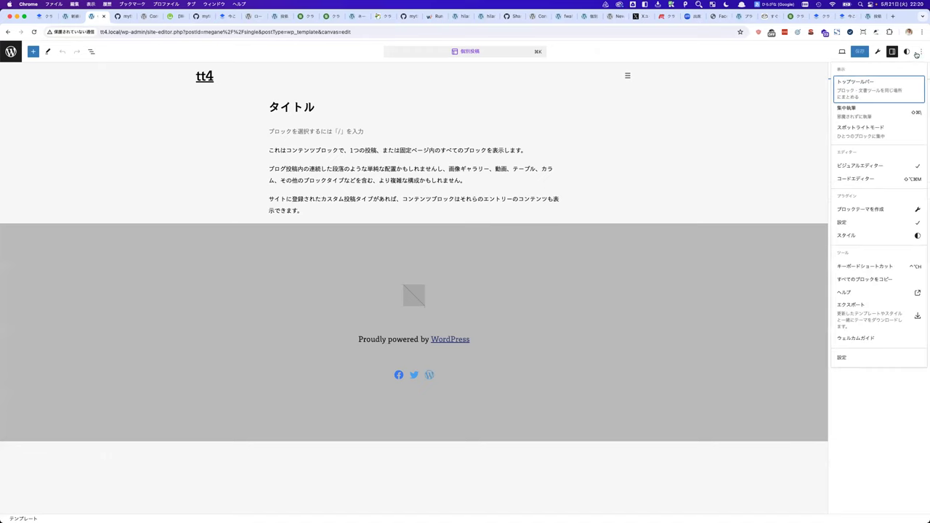
{"action": "left_click", "coordinate": [861, 177]}
{"action": "left_click", "coordinate": [355, 159]}
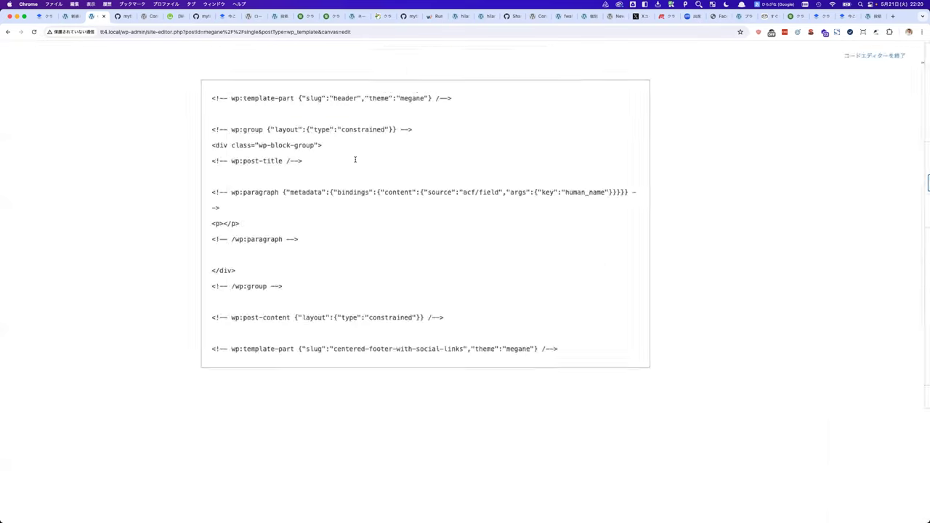
Examine the paragraph block's bindings markup in the template code, highlighting the acf/field source and the human_name key.
{"action": "scroll", "coordinate": [355, 159], "scroll_direction": "up", "scroll_amount": 5}
{"action": "scroll", "coordinate": [260, 251], "scroll_direction": "right", "scroll_amount": 1}
{"action": "left_click_drag", "start_coordinate": [64, 224], "coordinate": [129, 315]}
{"action": "left_click", "coordinate": [210, 315]}
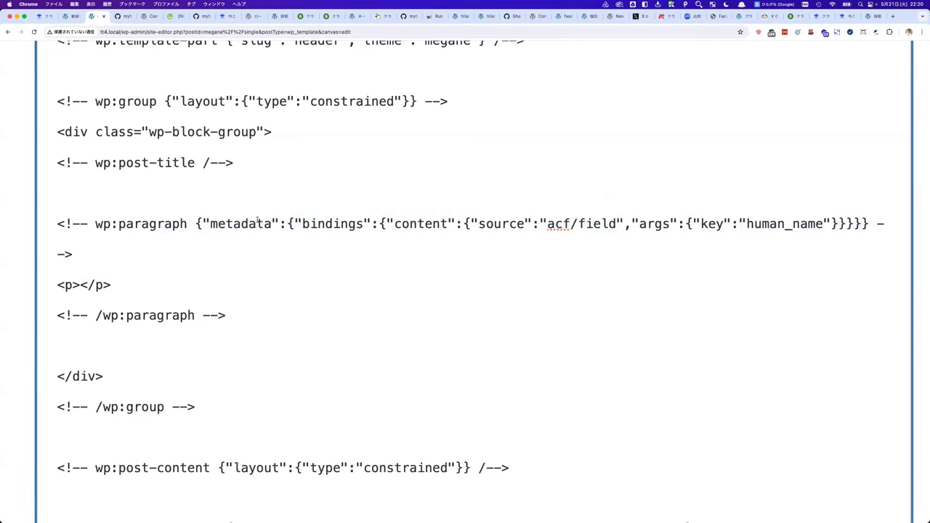
{"action": "scroll", "coordinate": [257, 221], "scroll_direction": "right", "scroll_amount": 5}
{"action": "left_click_drag", "start_coordinate": [509, 226], "coordinate": [454, 227]}
{"action": "scroll", "coordinate": [514, 237], "scroll_direction": "right", "scroll_amount": 3}
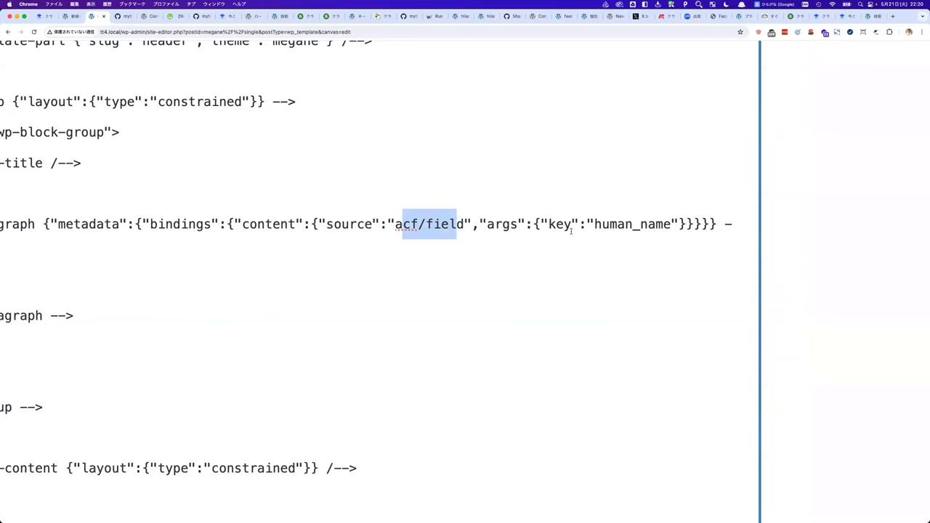
{"action": "left_click_drag", "start_coordinate": [676, 224], "coordinate": [600, 224]}
{"action": "left_click", "coordinate": [562, 223]}
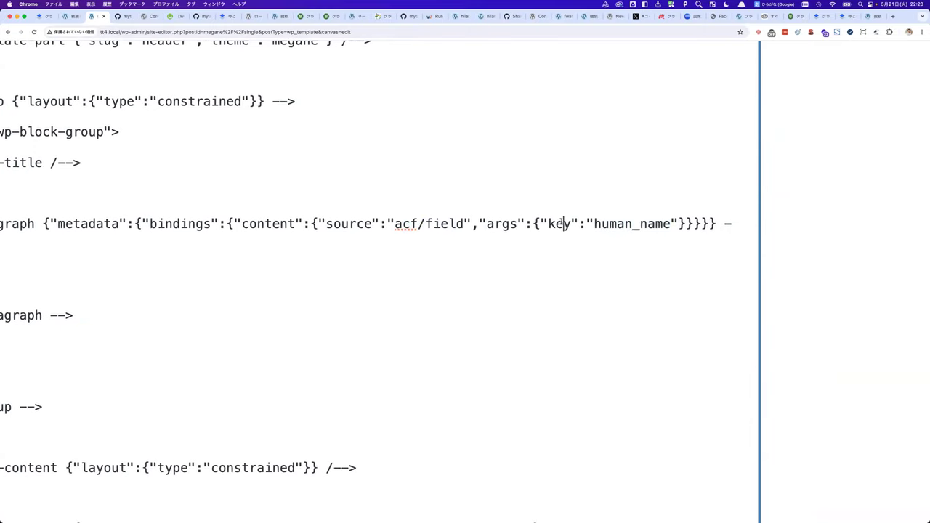
{"action": "scroll", "coordinate": [358, 245], "scroll_direction": "down", "scroll_amount": 5}
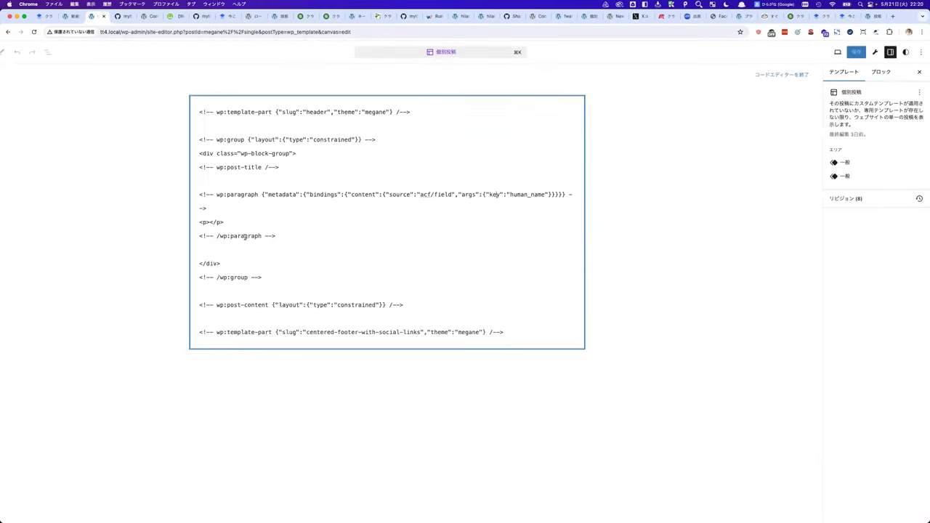
{"action": "scroll", "coordinate": [289, 233], "scroll_direction": "up", "scroll_amount": 5}
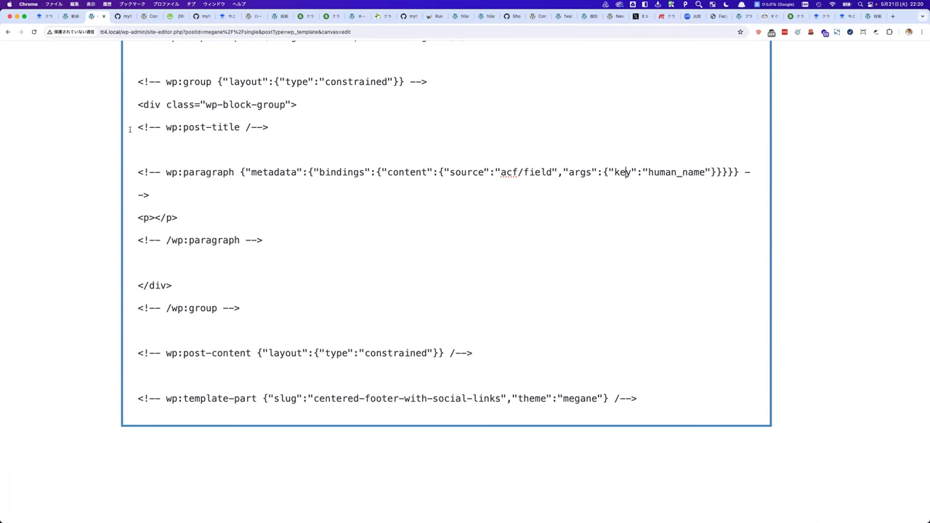
Switch to the Dropbox Paper notes and open the new-feature-the-block-bindings-api link under custom data binding in a new tab.
{"action": "left_click", "coordinate": [43, 16]}
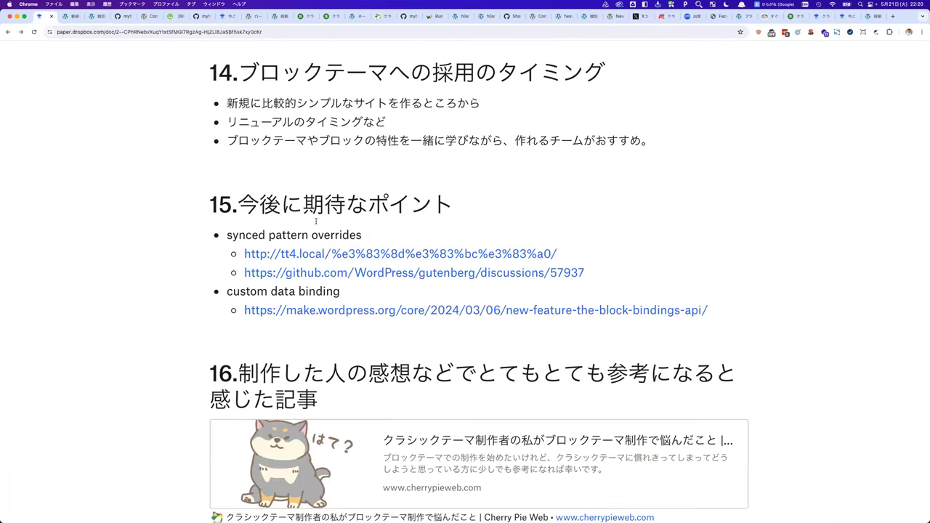
{"action": "scroll", "coordinate": [316, 220], "scroll_direction": "up", "scroll_amount": 3}
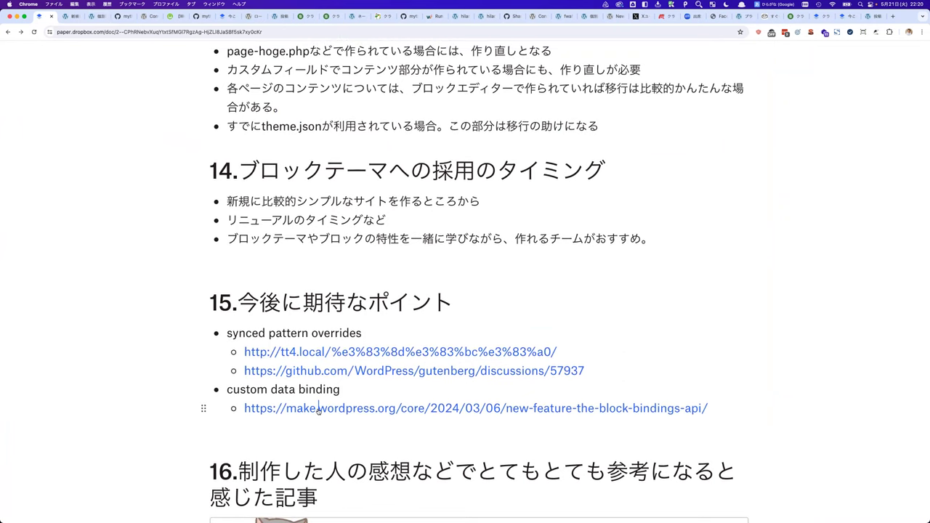
{"action": "left_click", "coordinate": [318, 408], "text": "super"}
{"action": "left_click", "coordinate": [70, 16]}
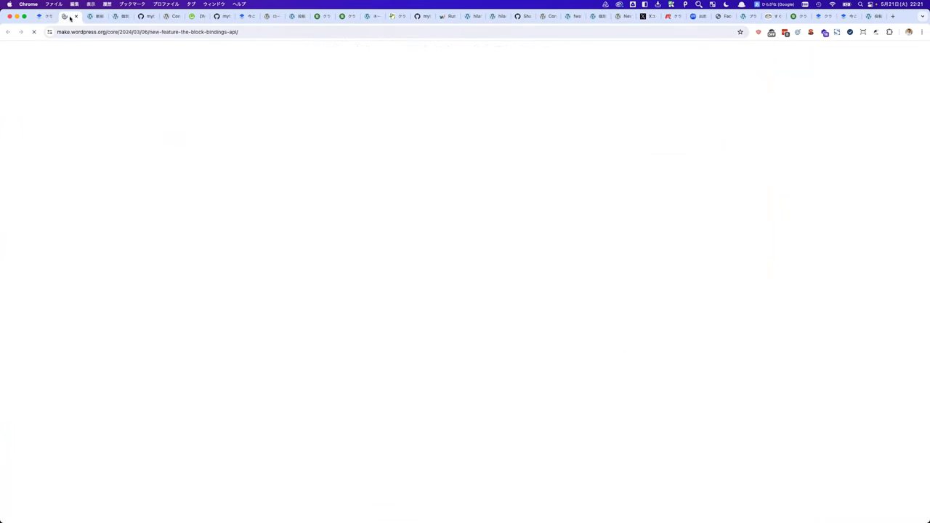
Skim the Block Bindings API article from its introduction through the custom field and custom source registration examples.
{"action": "scroll", "coordinate": [170, 210], "scroll_direction": "down", "scroll_amount": 10}
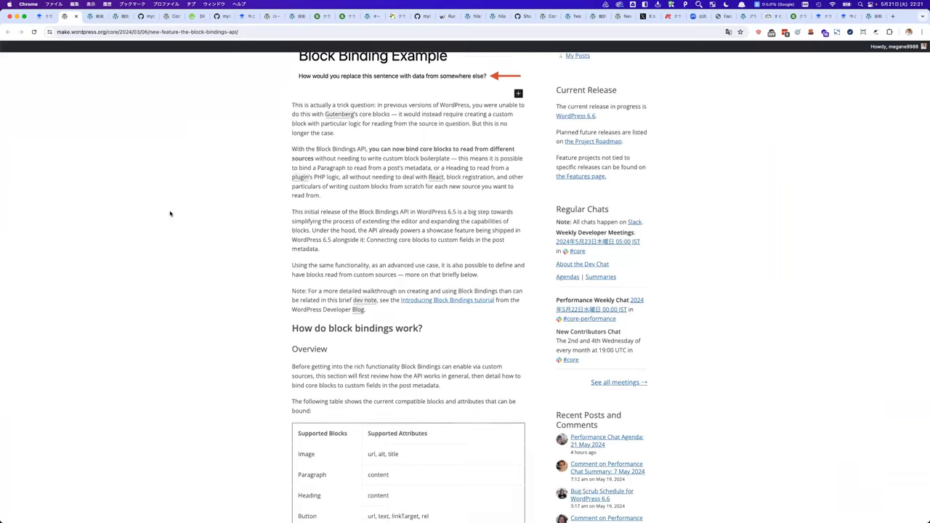
{"action": "scroll", "coordinate": [170, 213], "scroll_direction": "down", "scroll_amount": 4}
{"action": "scroll", "coordinate": [349, 218], "scroll_direction": "down", "scroll_amount": 5}
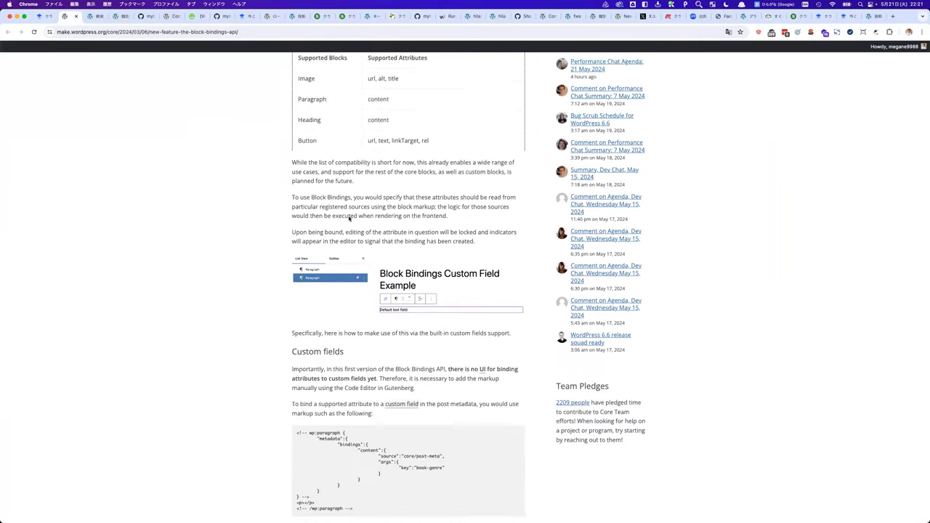
{"action": "scroll", "coordinate": [348, 216], "scroll_direction": "down", "scroll_amount": 8}
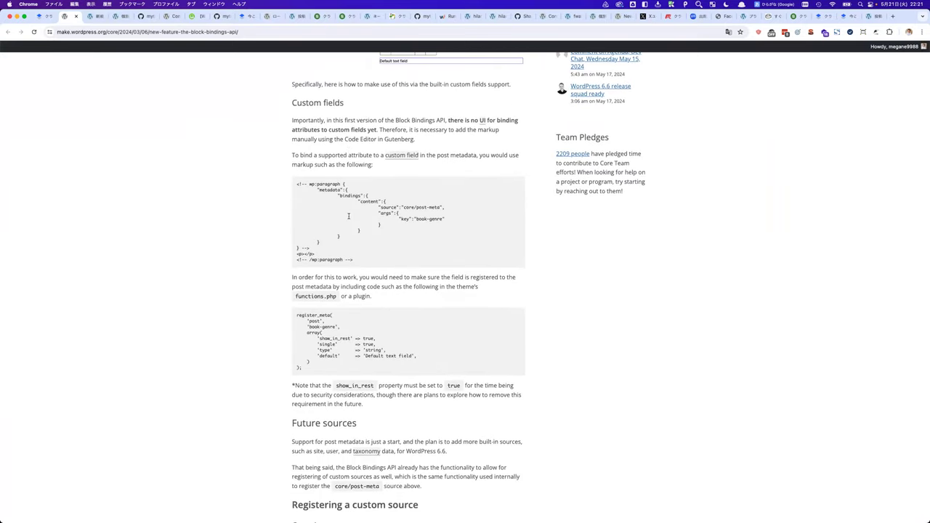
{"action": "scroll", "coordinate": [349, 217], "scroll_direction": "down", "scroll_amount": 2}
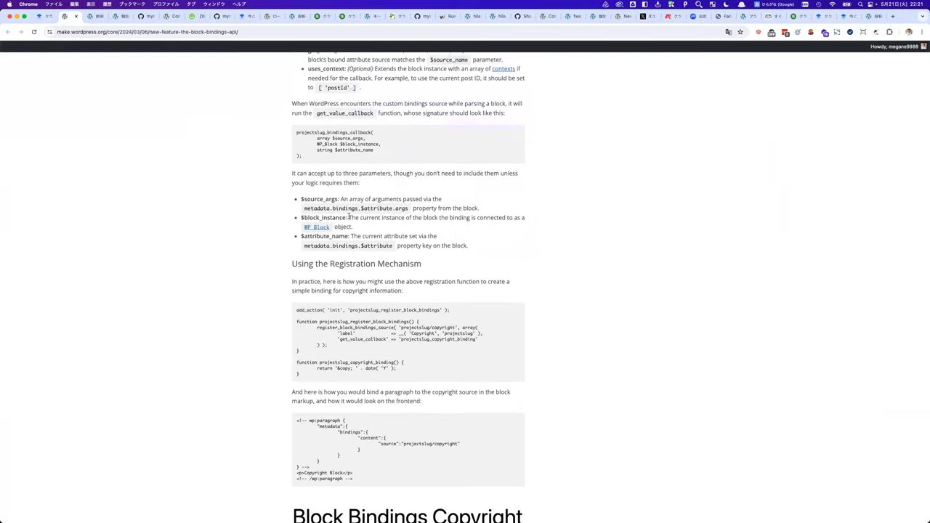
{"action": "scroll", "coordinate": [181, 193], "scroll_direction": "down", "scroll_amount": 2}
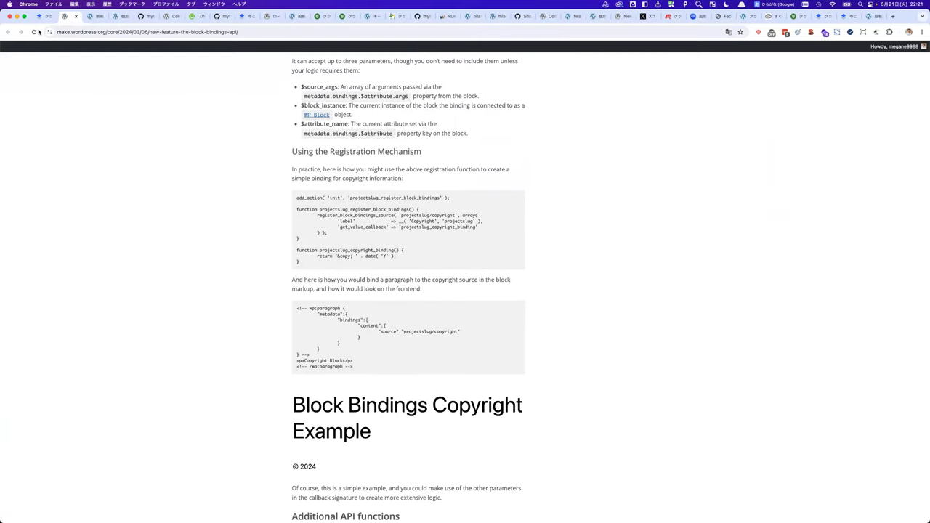
Return to the notes and open the Cherry Pie Web and Zenn articles from section 16, bringing the Cherry Pie Web one to the front.
{"action": "left_click", "coordinate": [41, 16]}
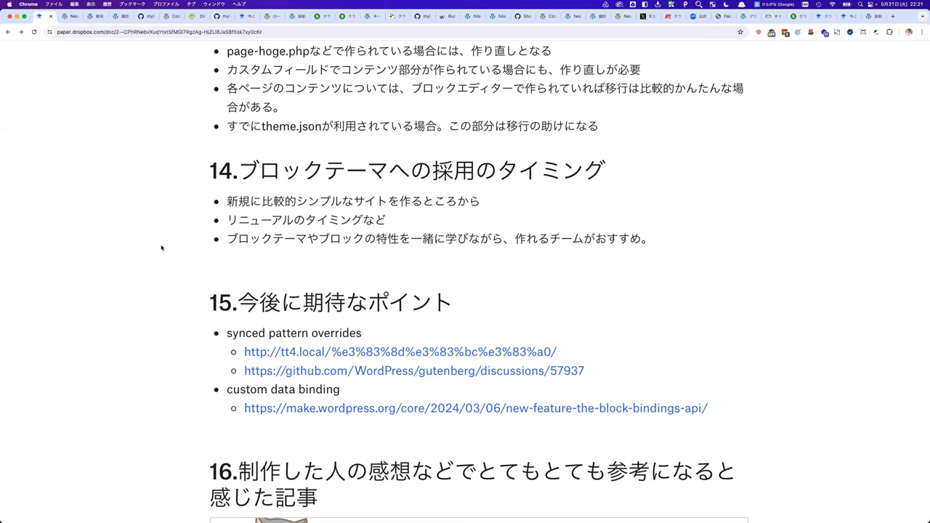
{"action": "scroll", "coordinate": [161, 248], "scroll_direction": "down", "scroll_amount": 5}
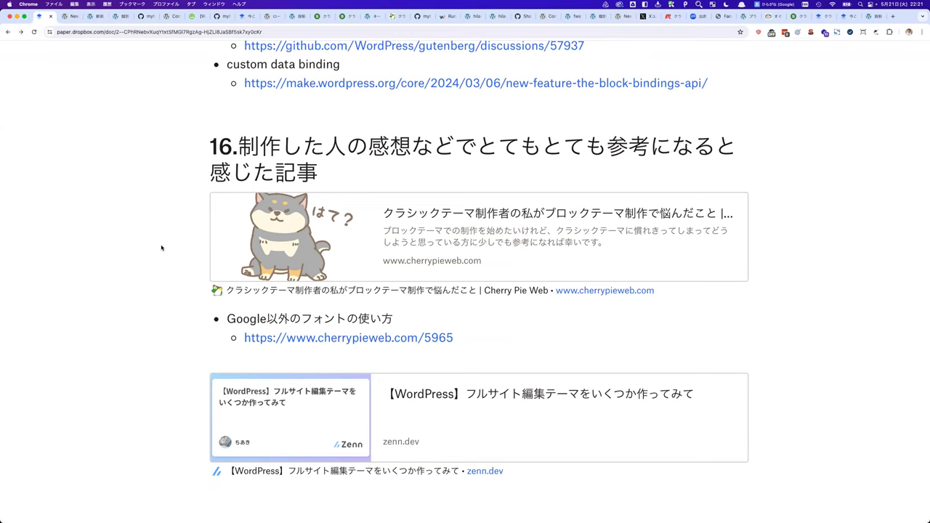
{"action": "left_click", "coordinate": [212, 199]}
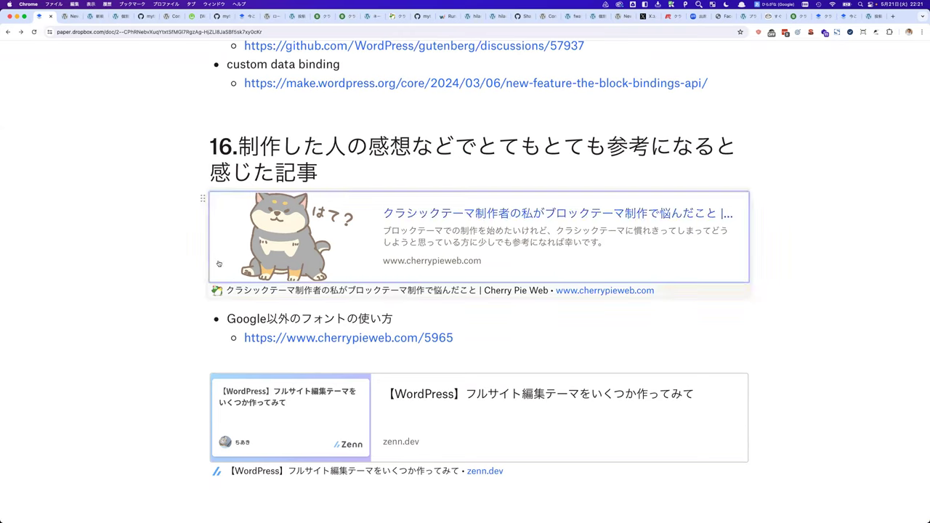
{"action": "scroll", "coordinate": [273, 429], "scroll_direction": "down", "scroll_amount": 2}
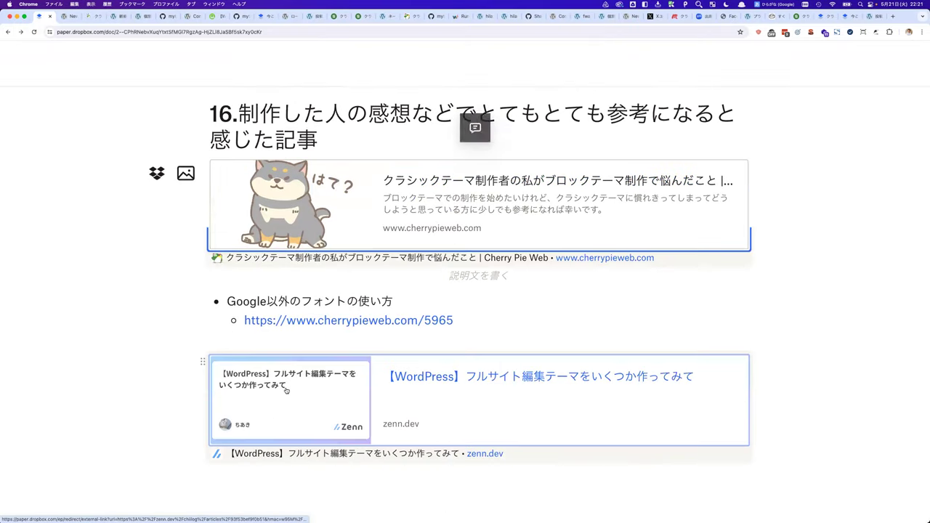
{"action": "left_click", "coordinate": [276, 406]}
{"action": "left_click", "coordinate": [85, 20]}
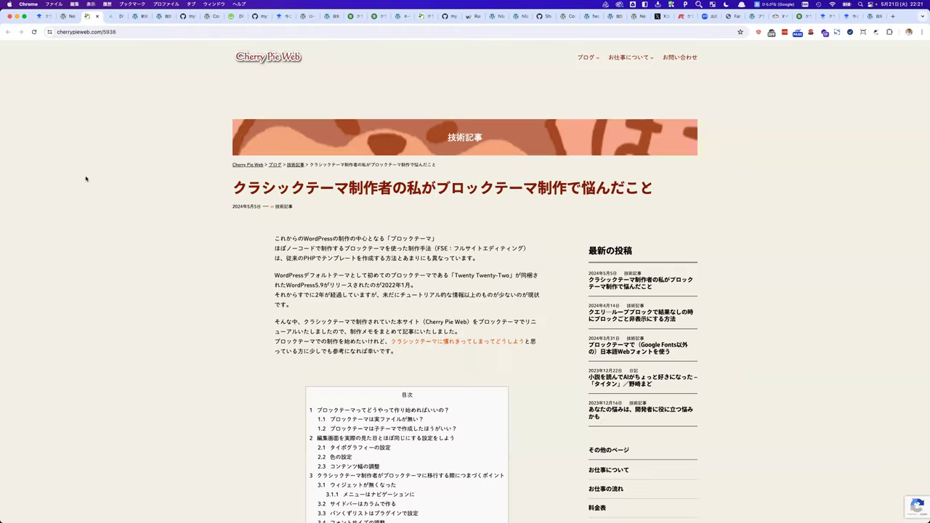
Skim the Cherry Pie Web article on block theme struggles down to the section on missing widgets.
{"action": "scroll", "coordinate": [104, 205], "scroll_direction": "down", "scroll_amount": 5}
{"action": "scroll", "coordinate": [104, 206], "scroll_direction": "down", "scroll_amount": 8}
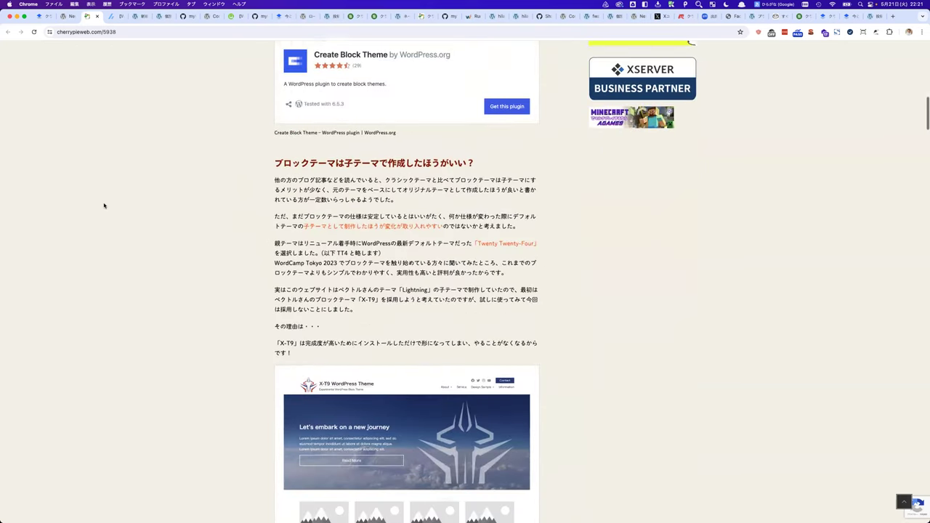
{"action": "scroll", "coordinate": [104, 206], "scroll_direction": "up", "scroll_amount": 1}
{"action": "scroll", "coordinate": [104, 206], "scroll_direction": "down", "scroll_amount": 15}
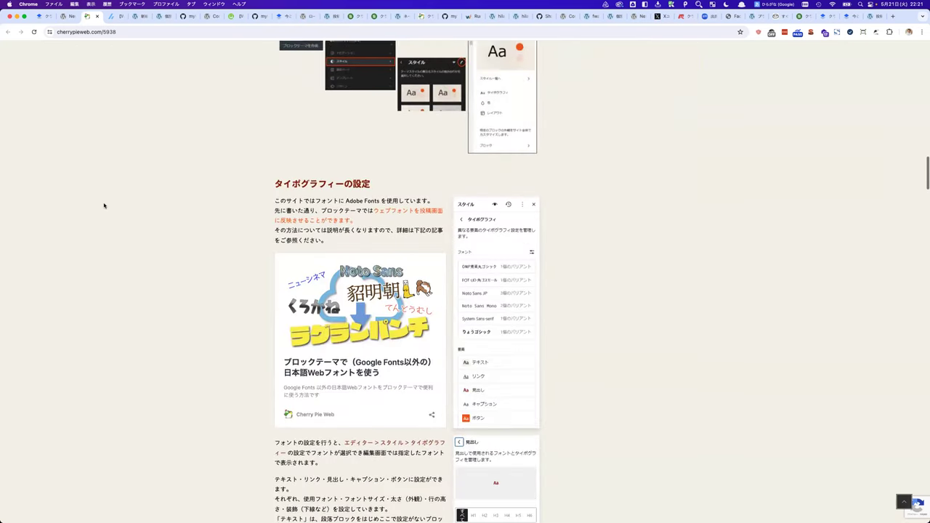
{"action": "scroll", "coordinate": [104, 206], "scroll_direction": "down", "scroll_amount": 14}
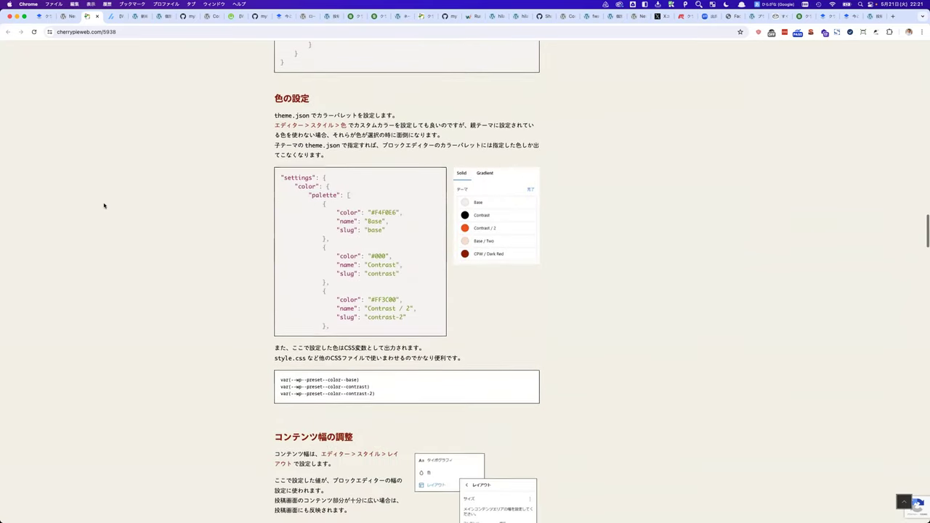
{"action": "scroll", "coordinate": [104, 205], "scroll_direction": "down", "scroll_amount": 10}
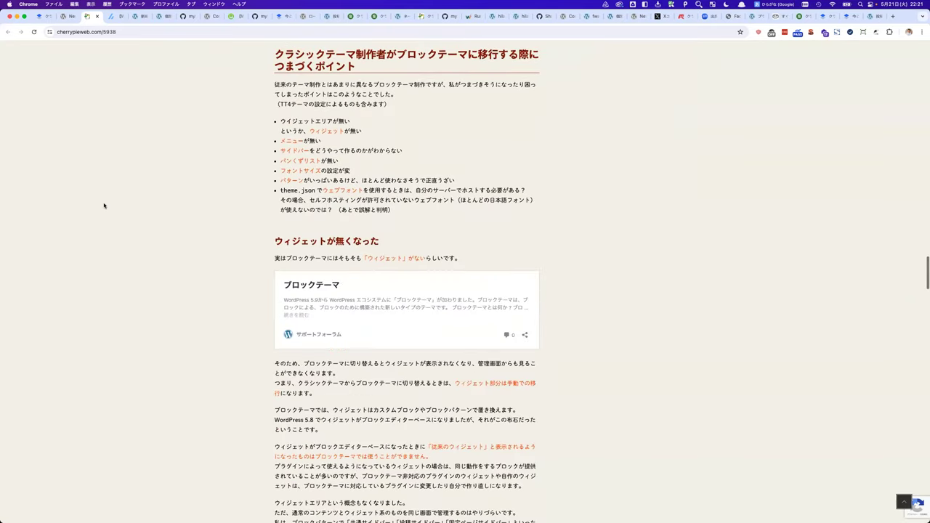